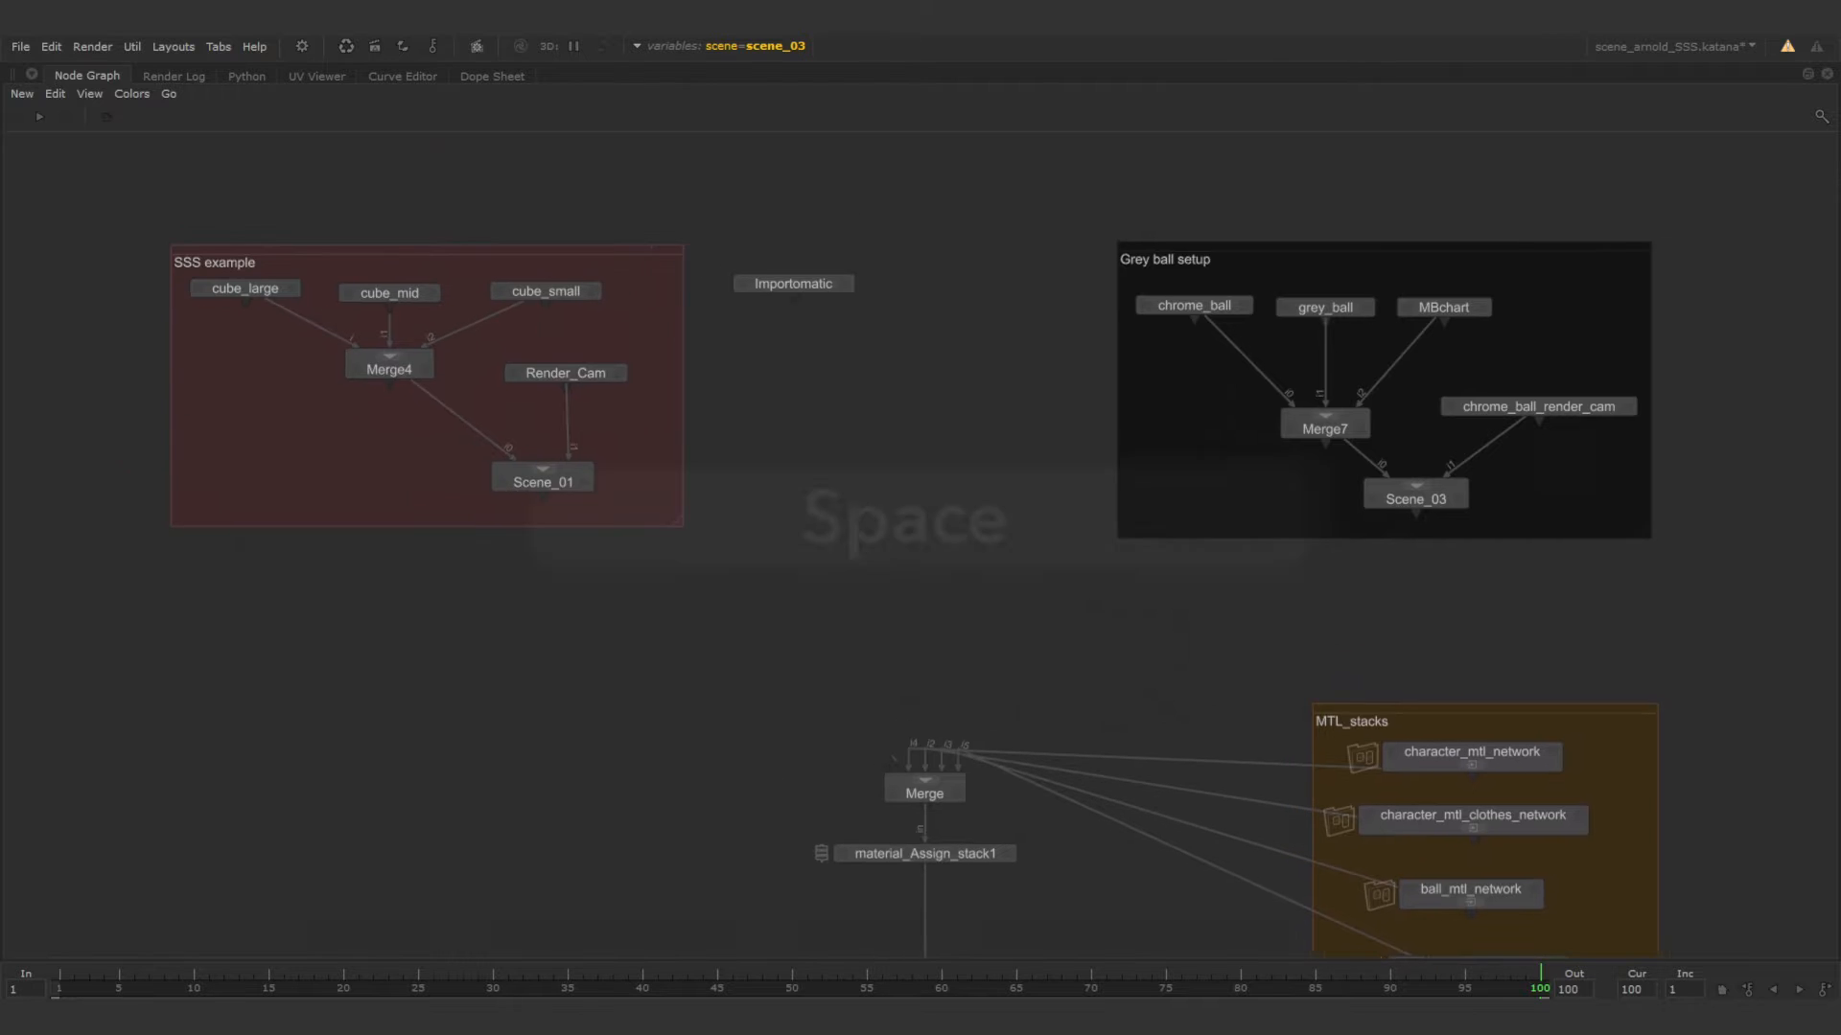
# Examine the existing node graph: the SSS example and Grey ball setup groups, Importomatic, MTL_stacks, material assignment stack and Render node.
pyautogui.click(374, 249)
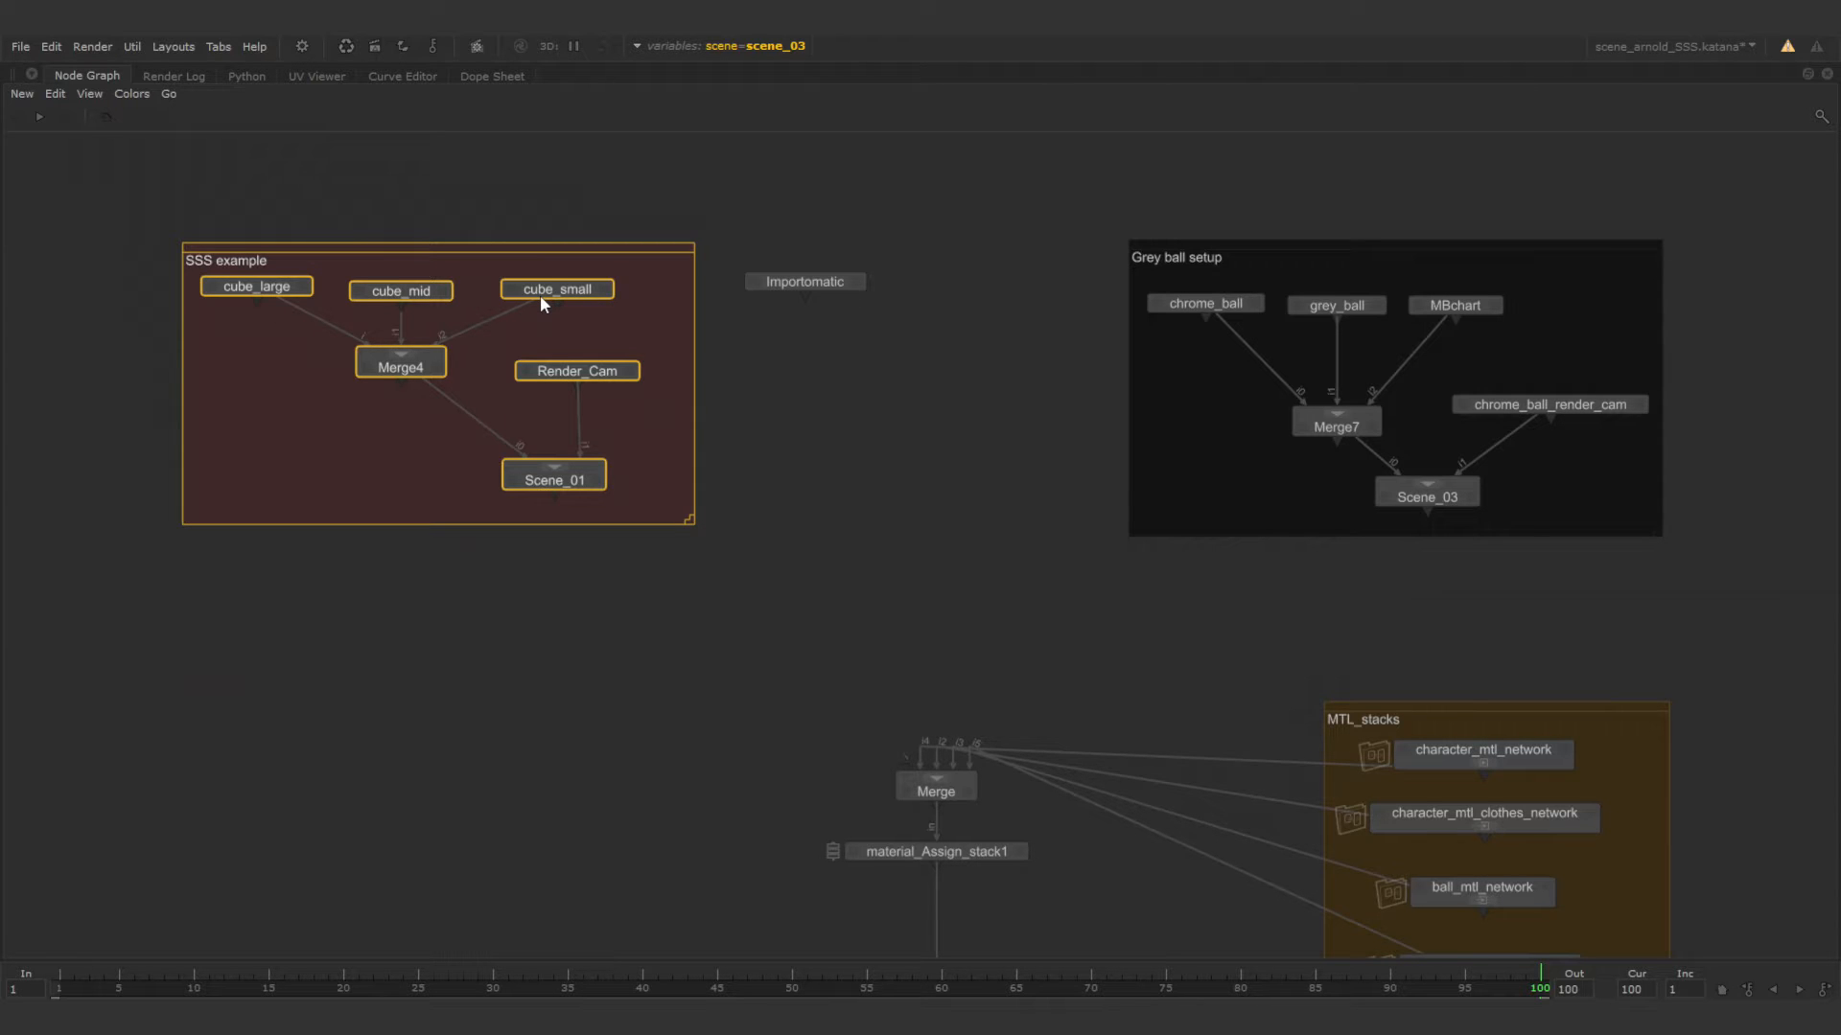
pyautogui.click(805, 284)
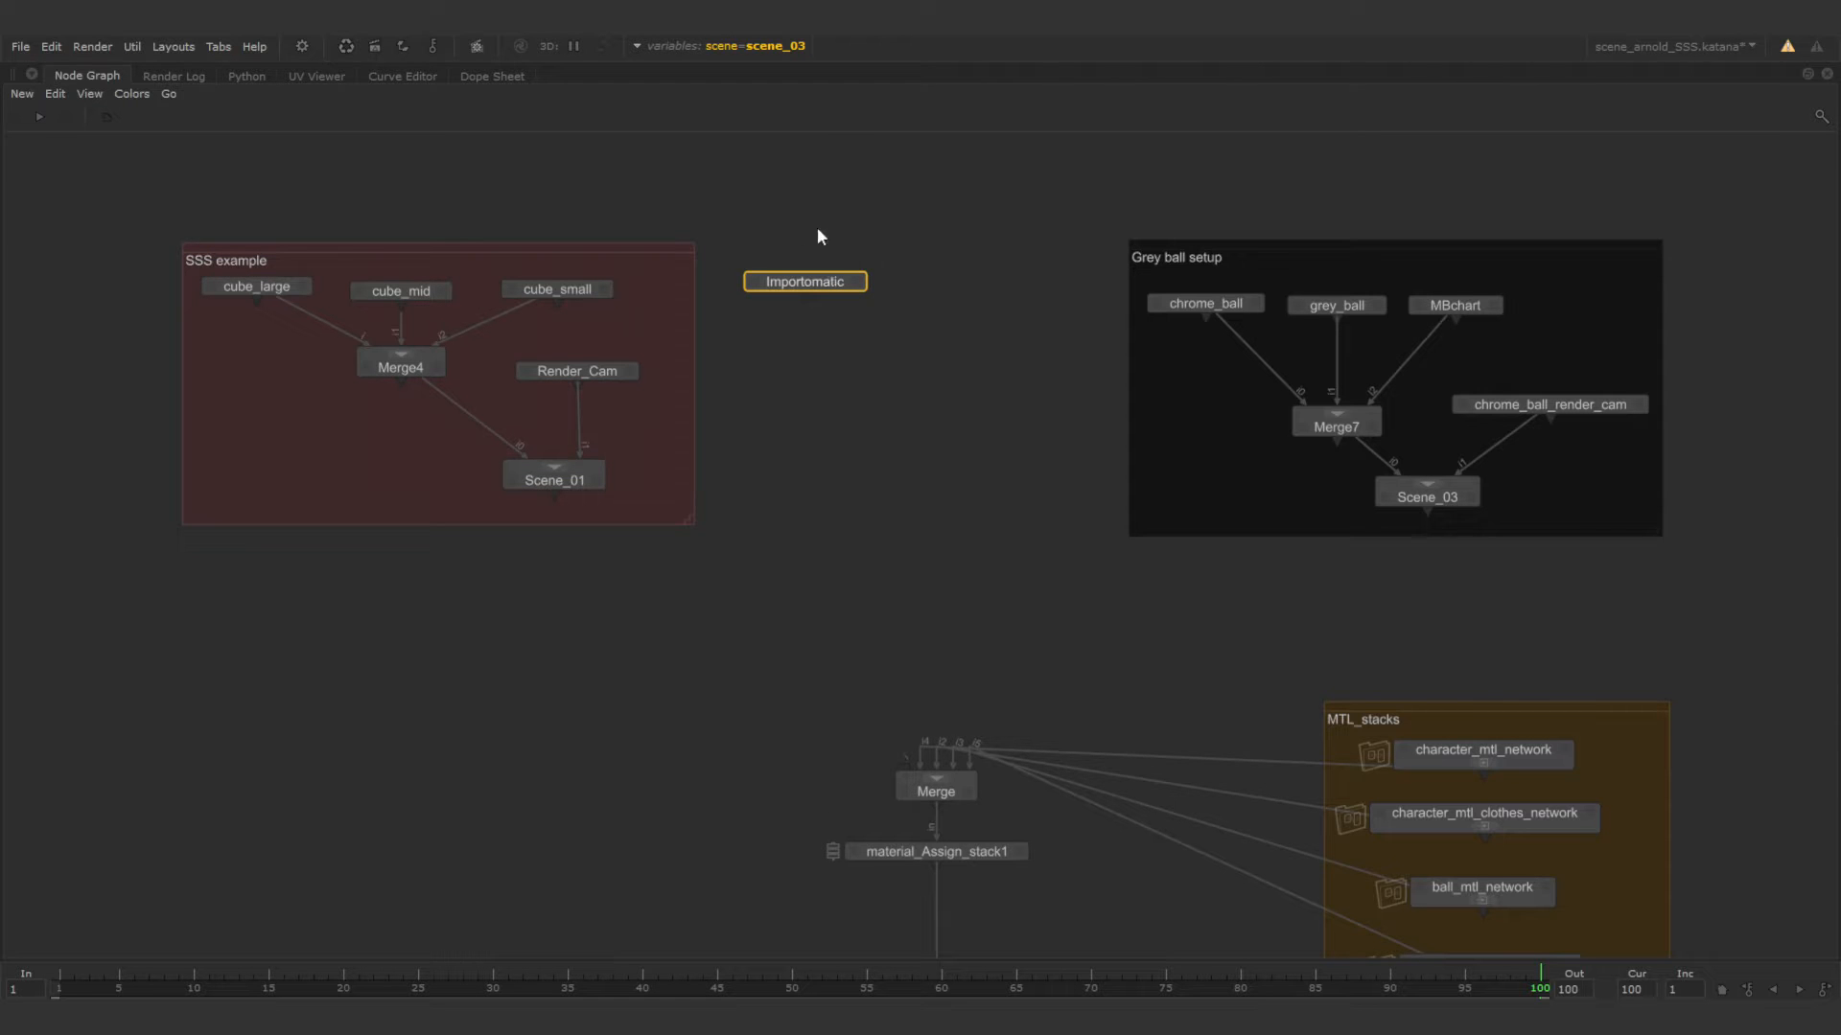
pyautogui.click(1205, 305)
pyautogui.click(1334, 306)
pyautogui.click(1462, 308)
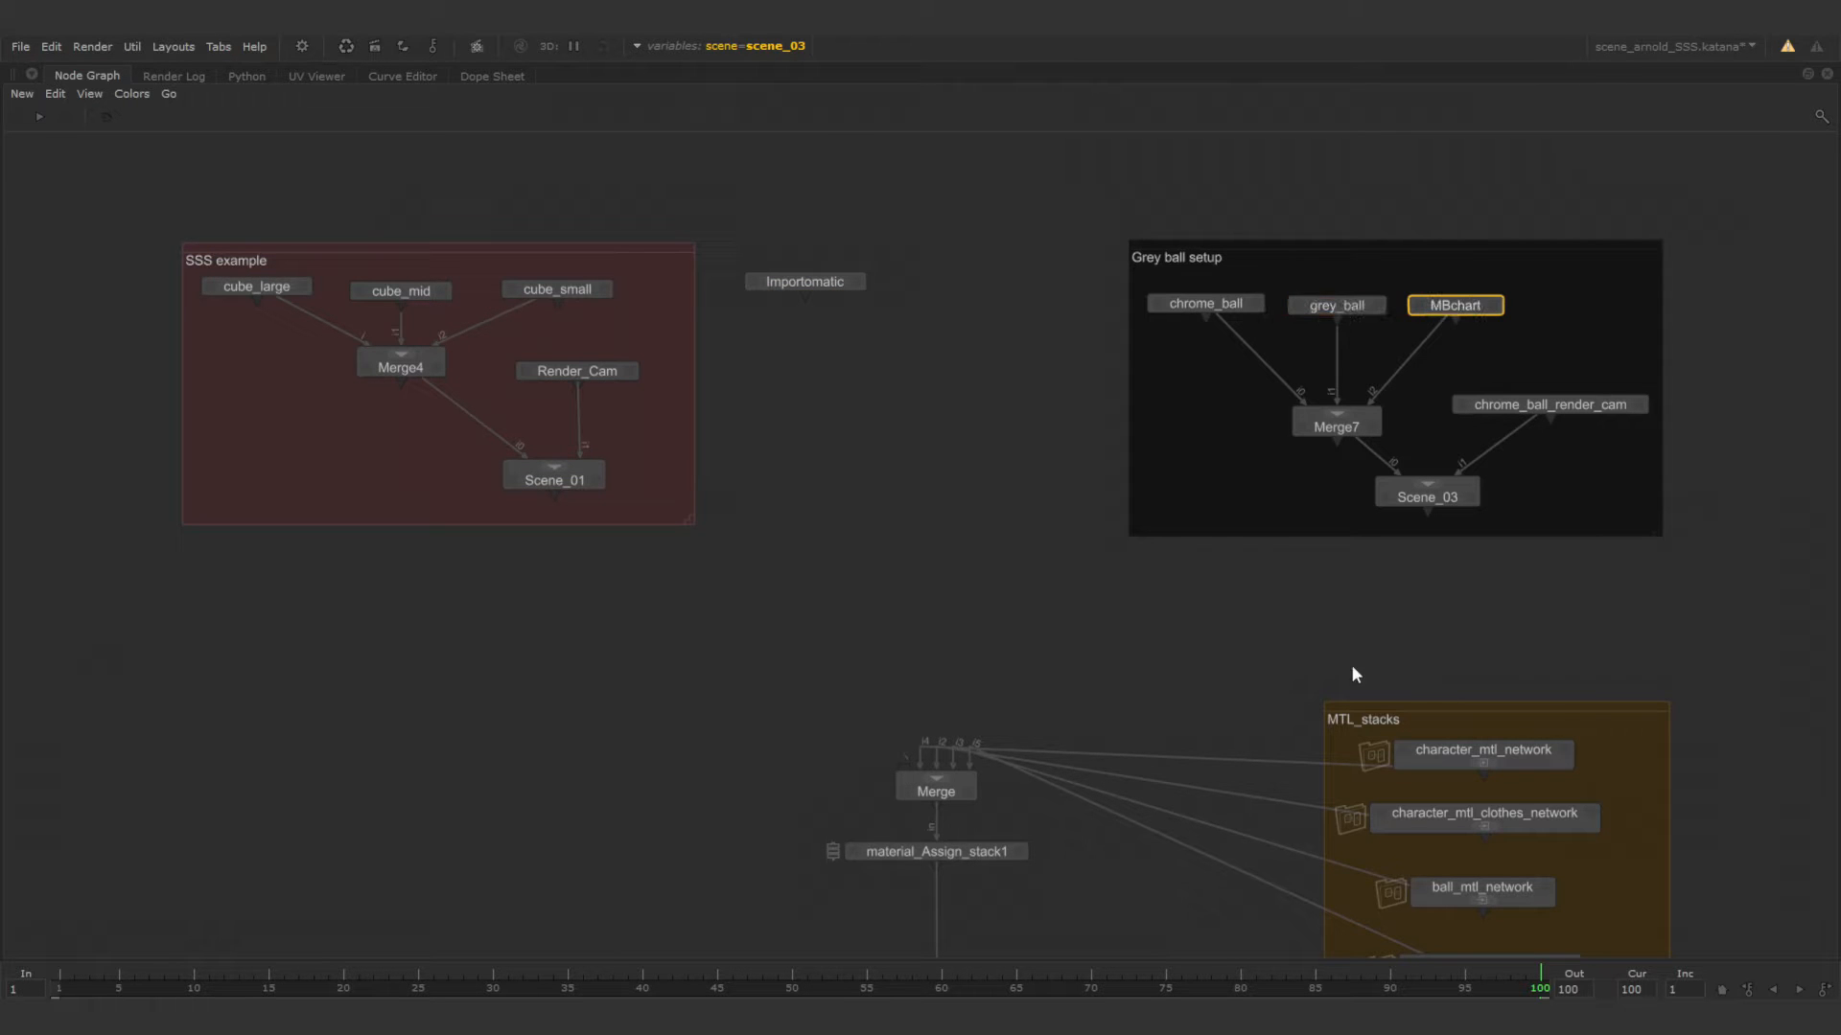
pyautogui.moveTo(1009, 811); pyautogui.dragTo(969, 422, button='middle')
pyautogui.moveTo(958, 652); pyautogui.dragTo(960, 520, button='middle')
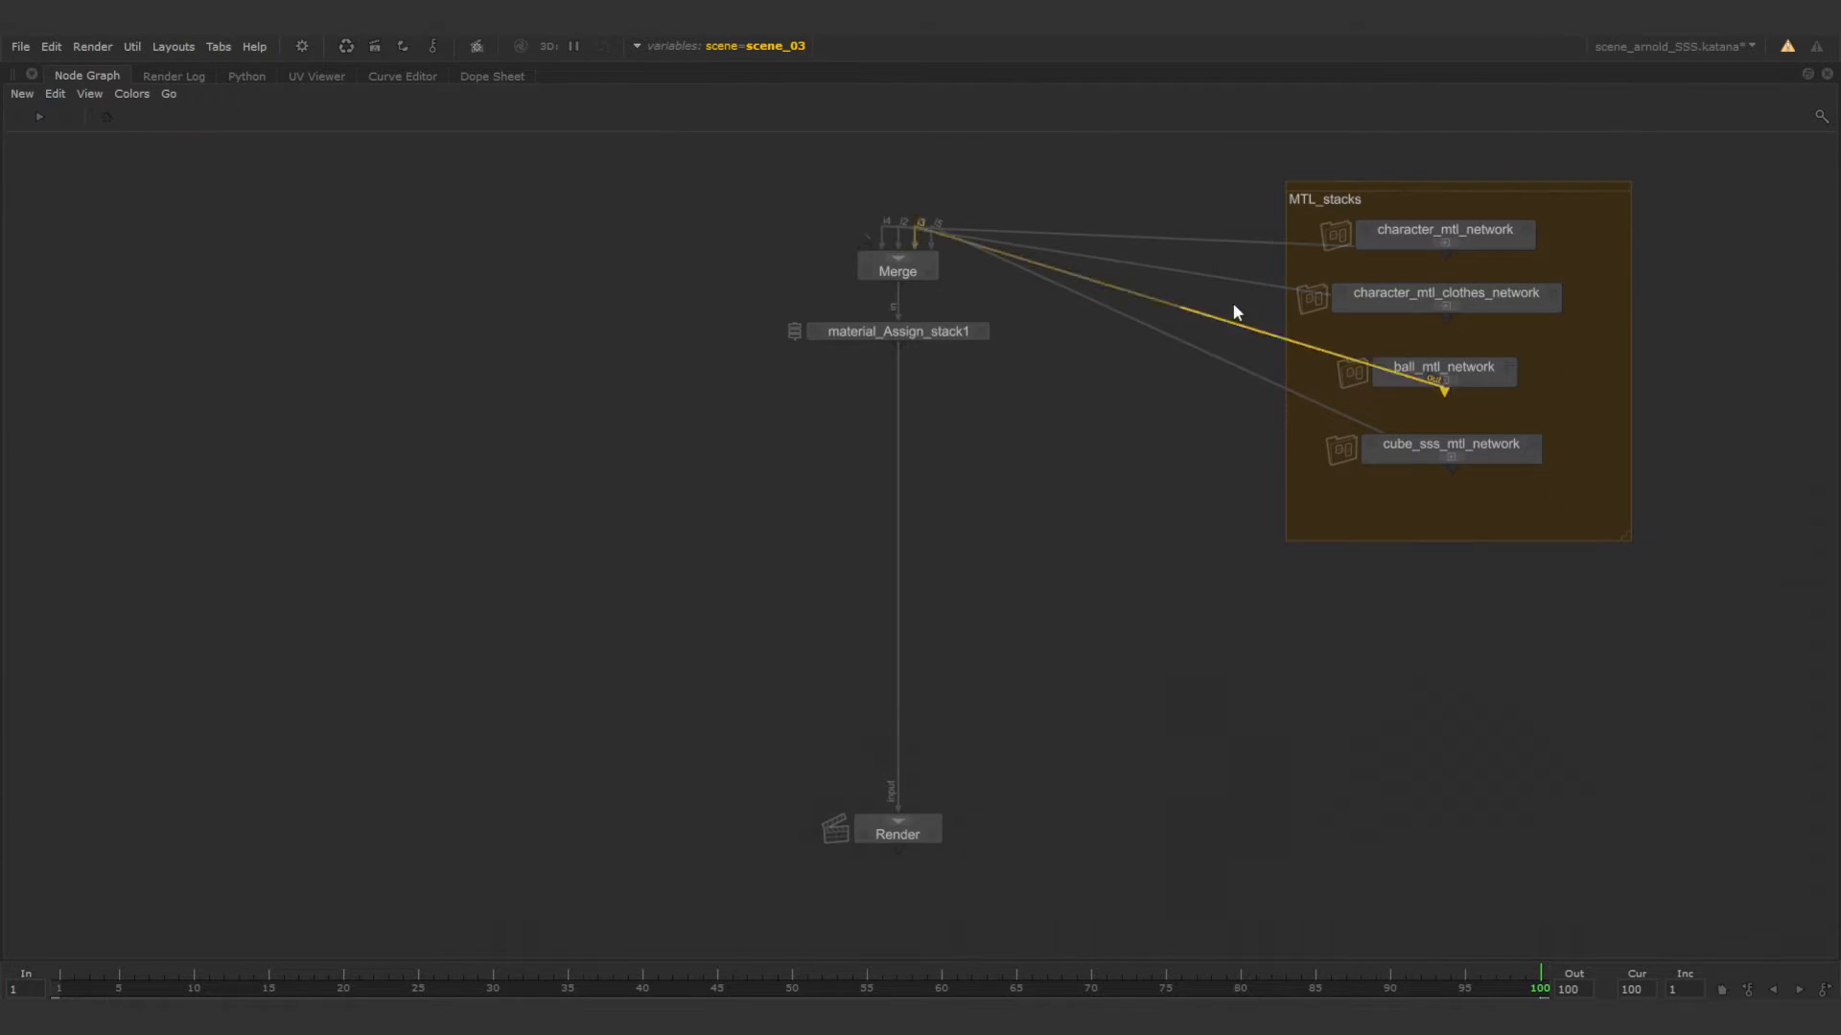
pyautogui.click(1400, 182)
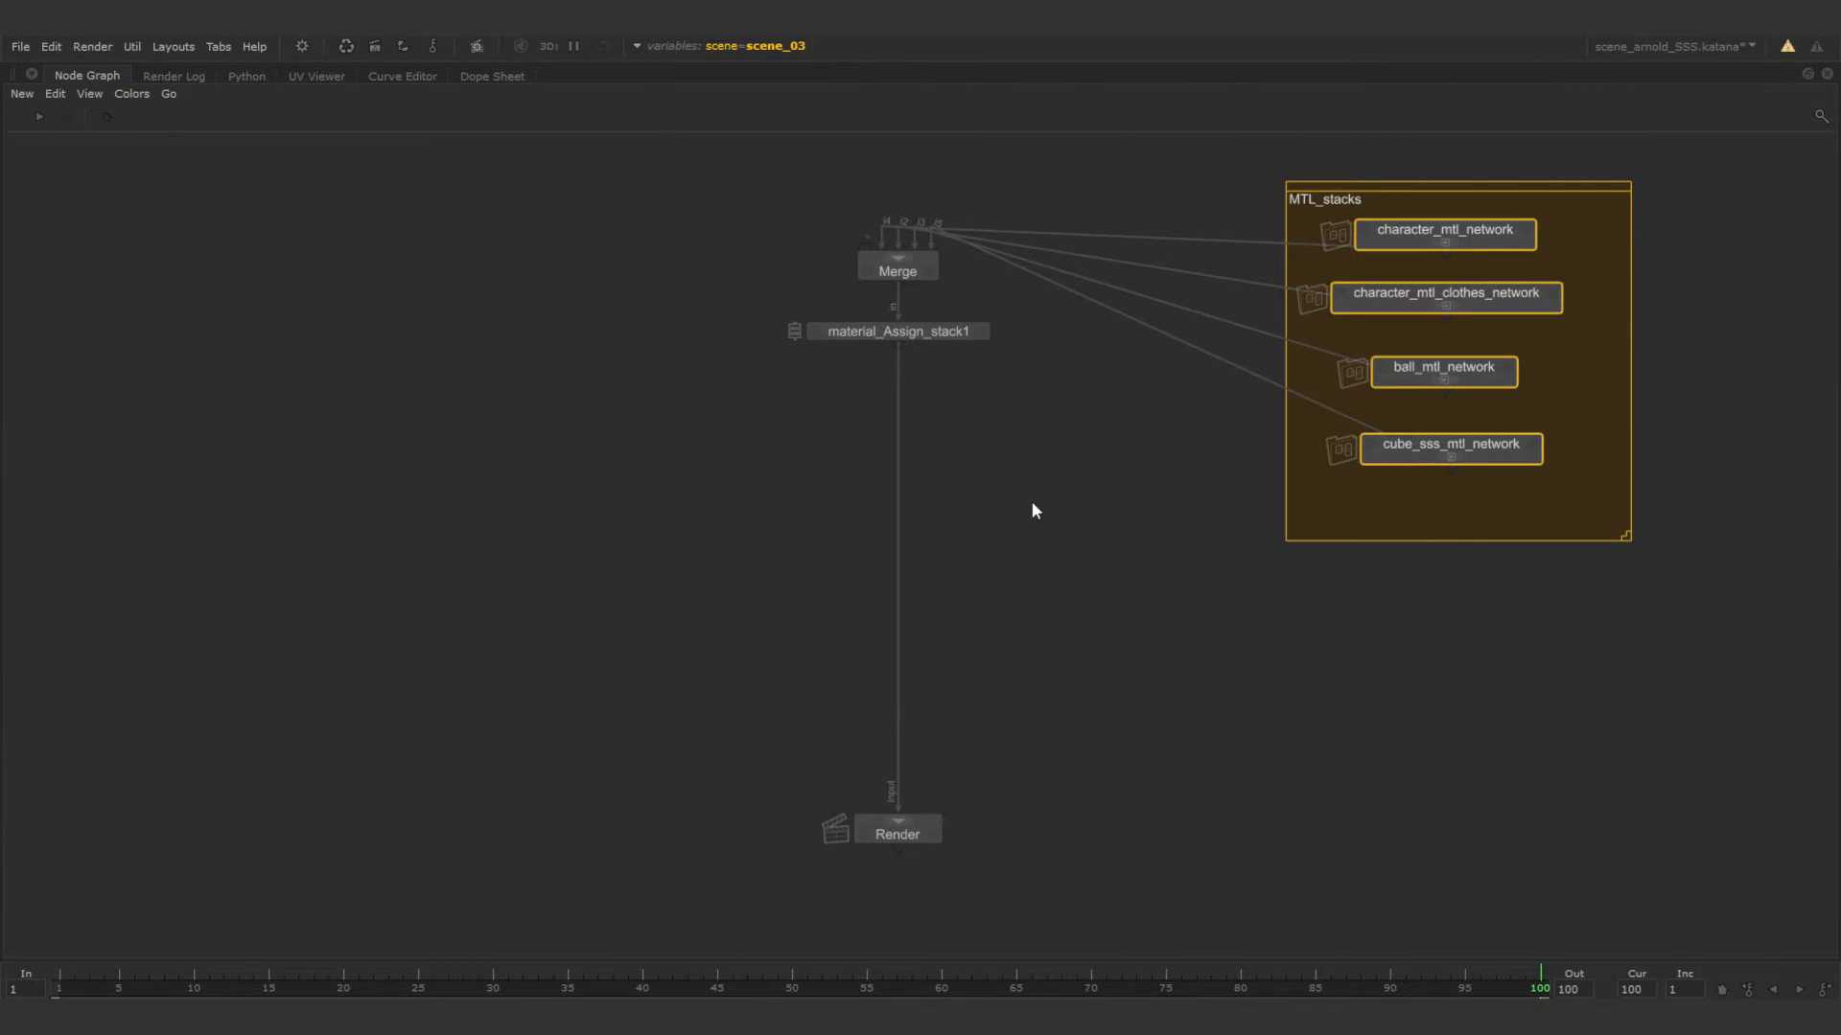
pyautogui.click(860, 332)
pyautogui.click(875, 829)
pyautogui.moveTo(1006, 394); pyautogui.dragTo(973, 948, button='middle')
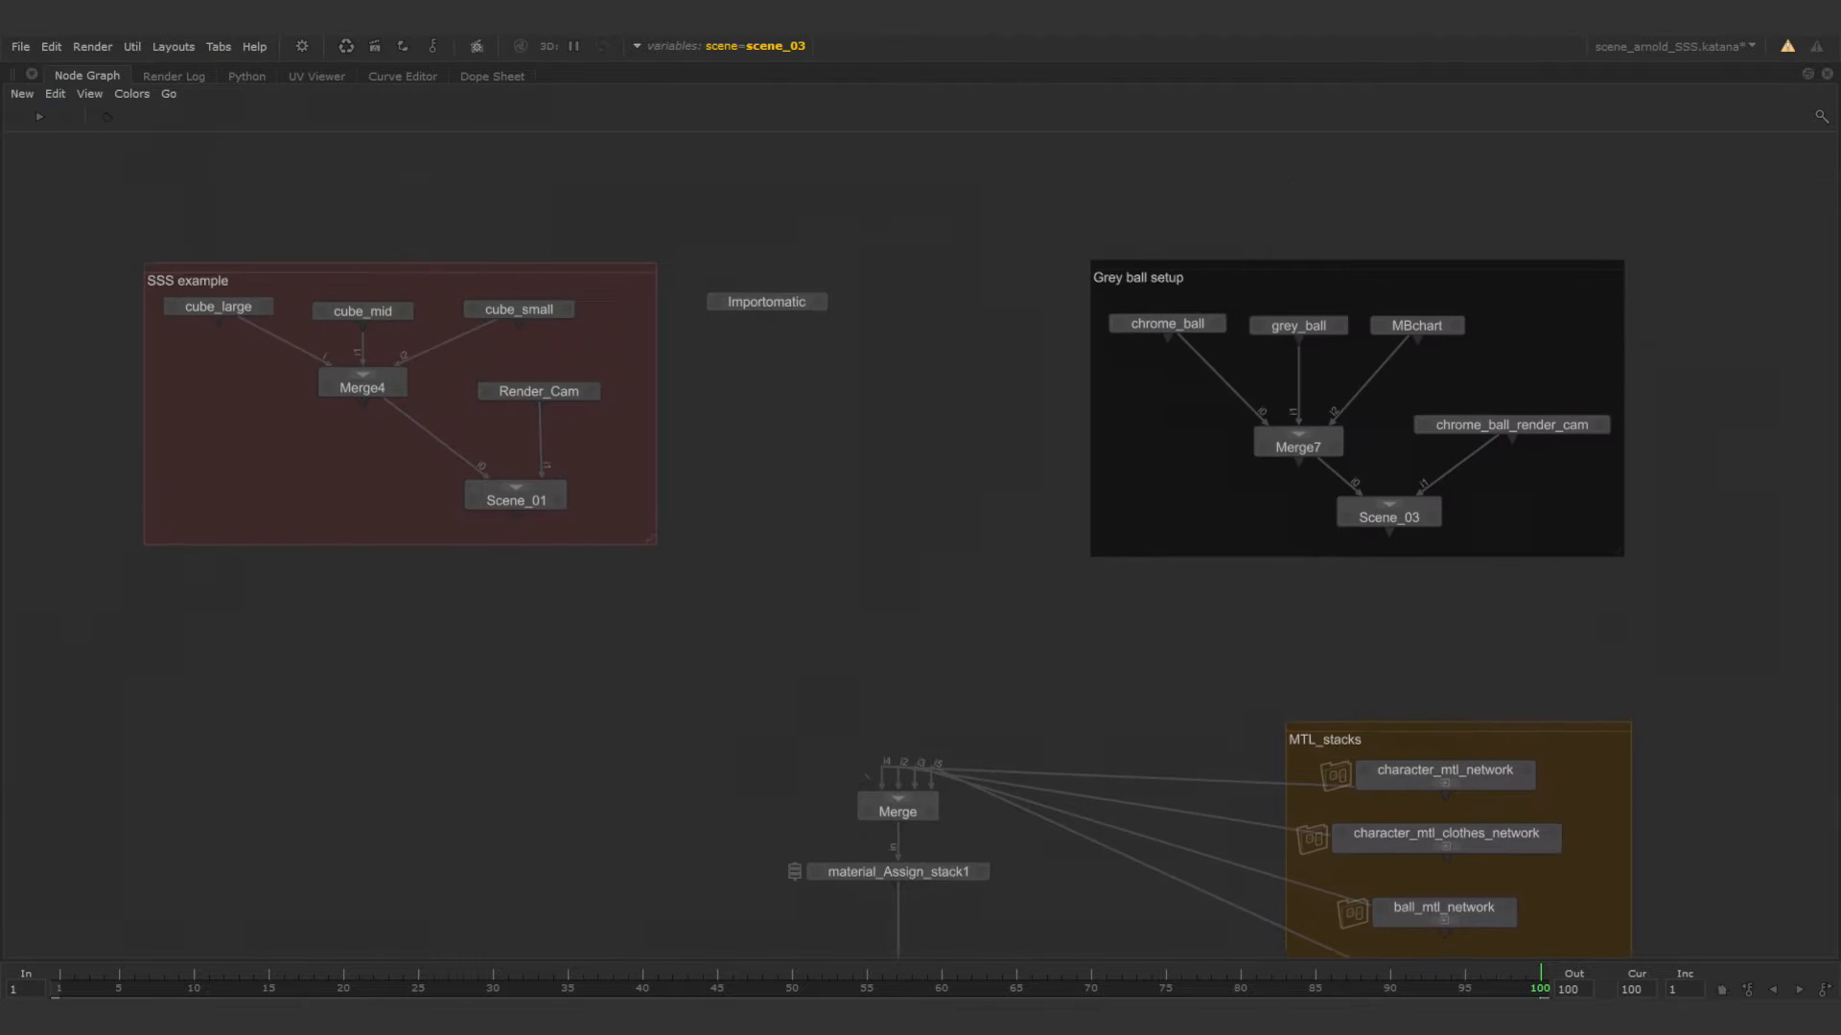
pyautogui.moveTo(924, 500); pyautogui.dragTo(930, 523, button='middle')
# Restore the multi-pane layout and place a CameraCreate node below the Importomatic node, between the two scene backdrops.
pyautogui.press('space')
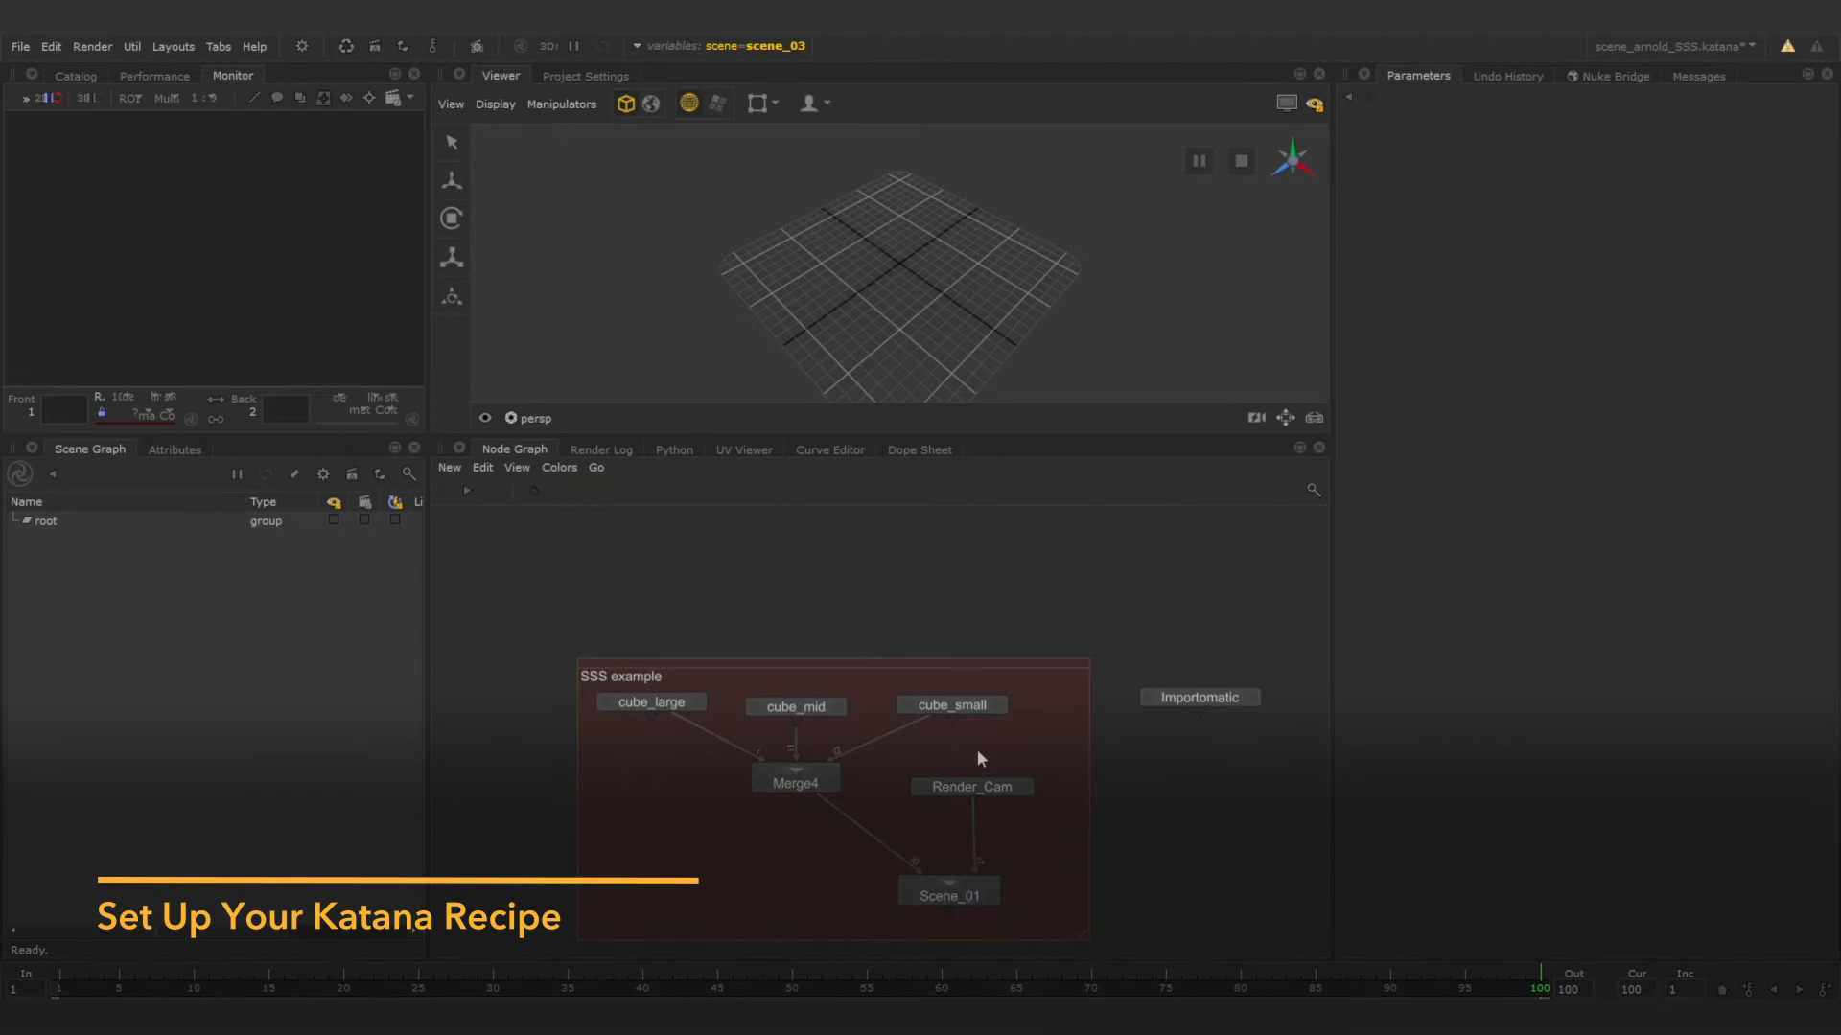
pyautogui.moveTo(976, 750); pyautogui.dragTo(929, 680, button='middle')
pyautogui.moveTo(1155, 751); pyautogui.dragTo(767, 705, button='middle')
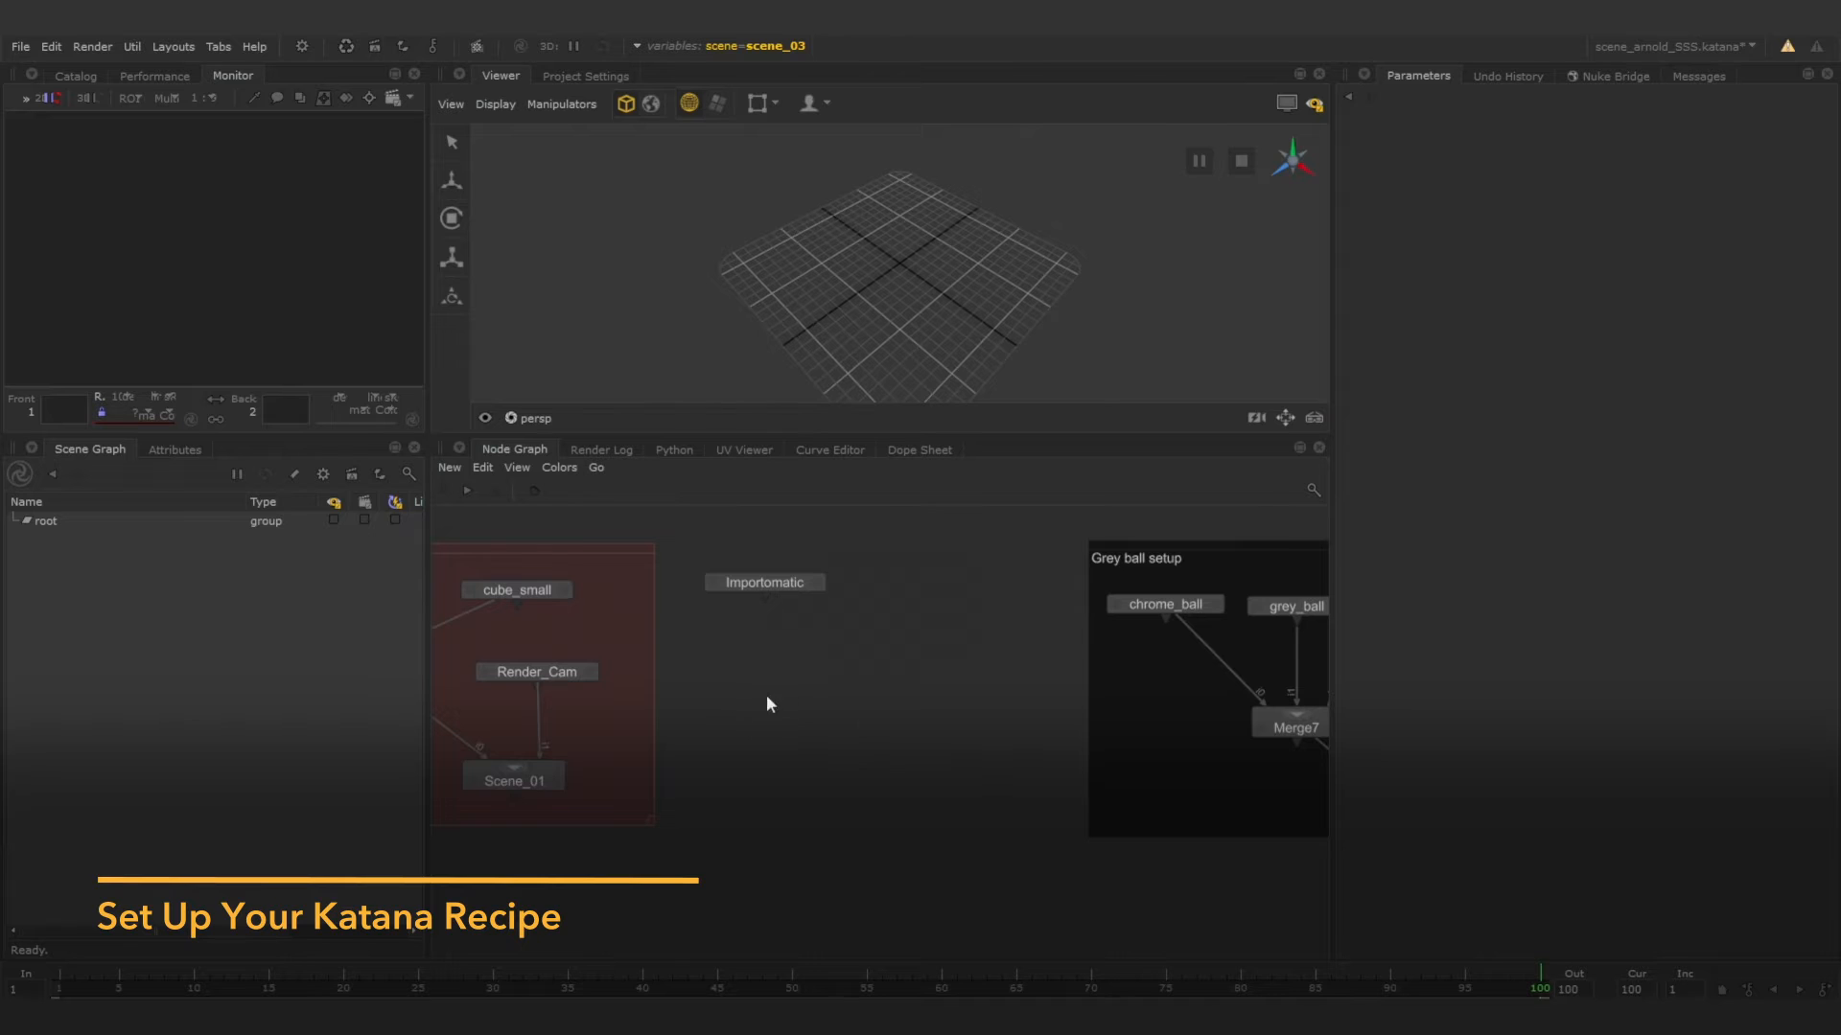
pyautogui.press('Tab')
pyautogui.write('cama')
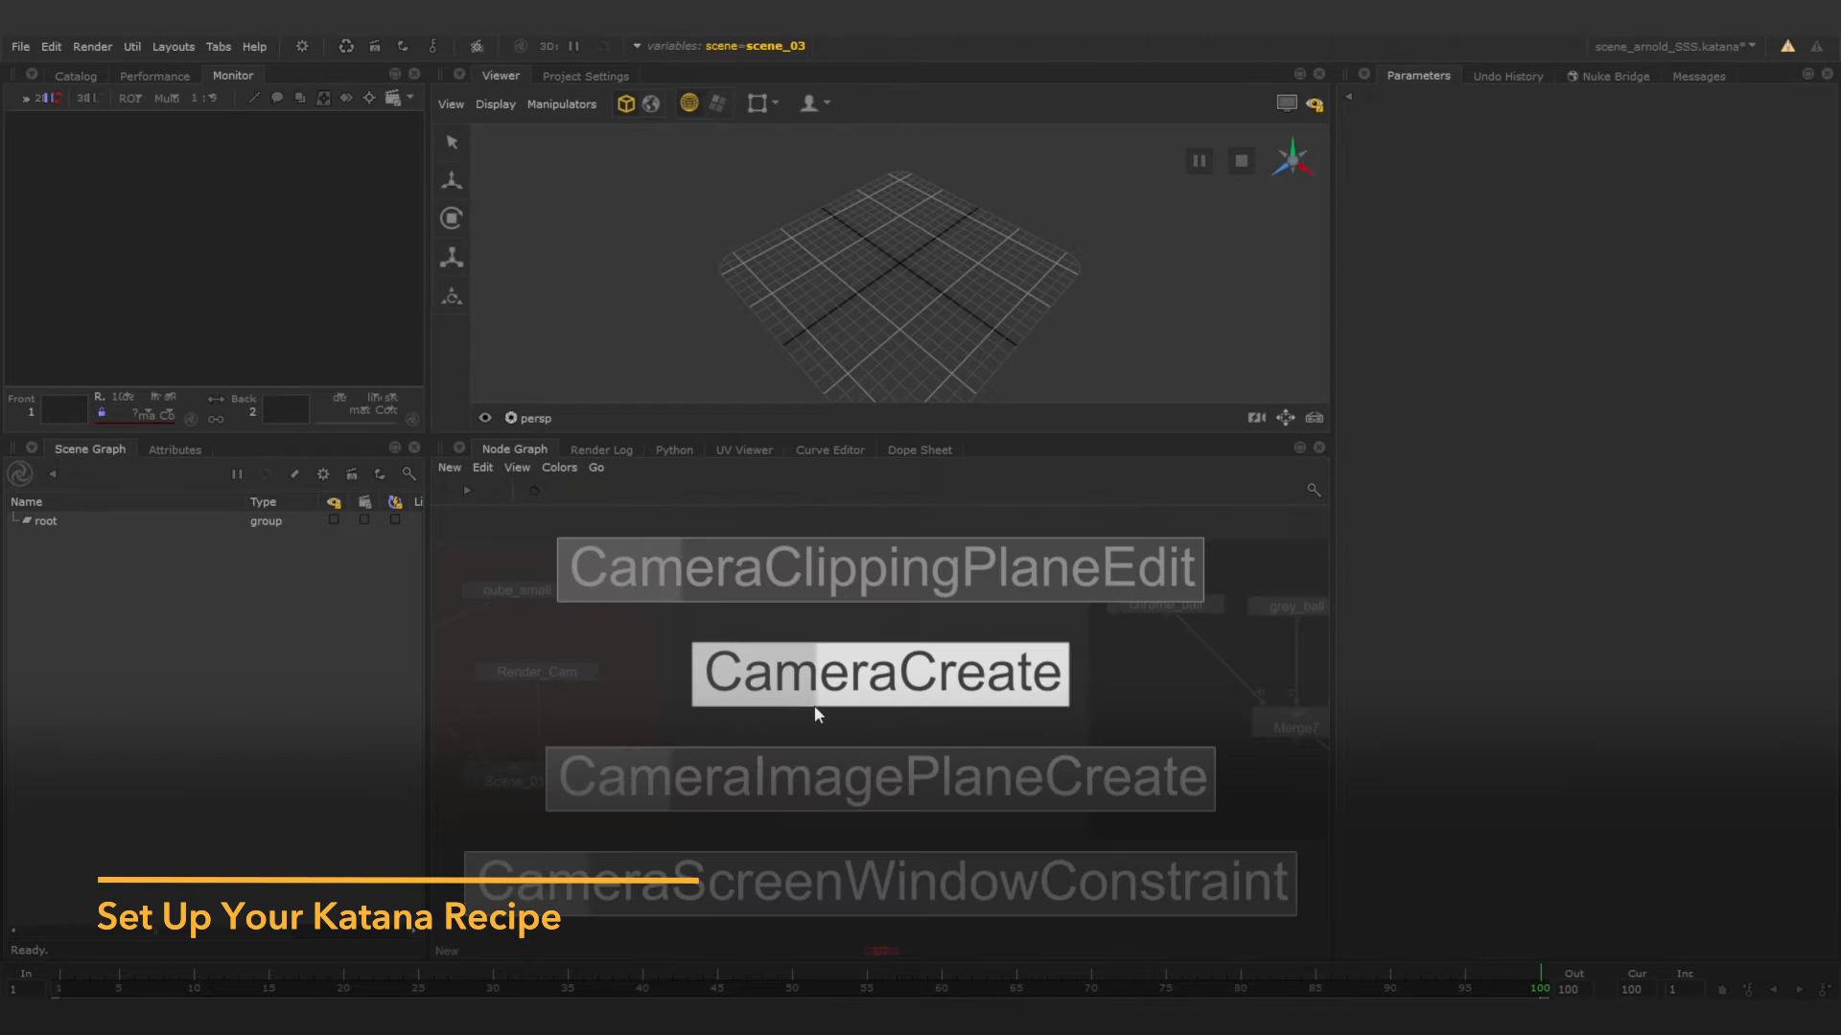
pyautogui.click(814, 706)
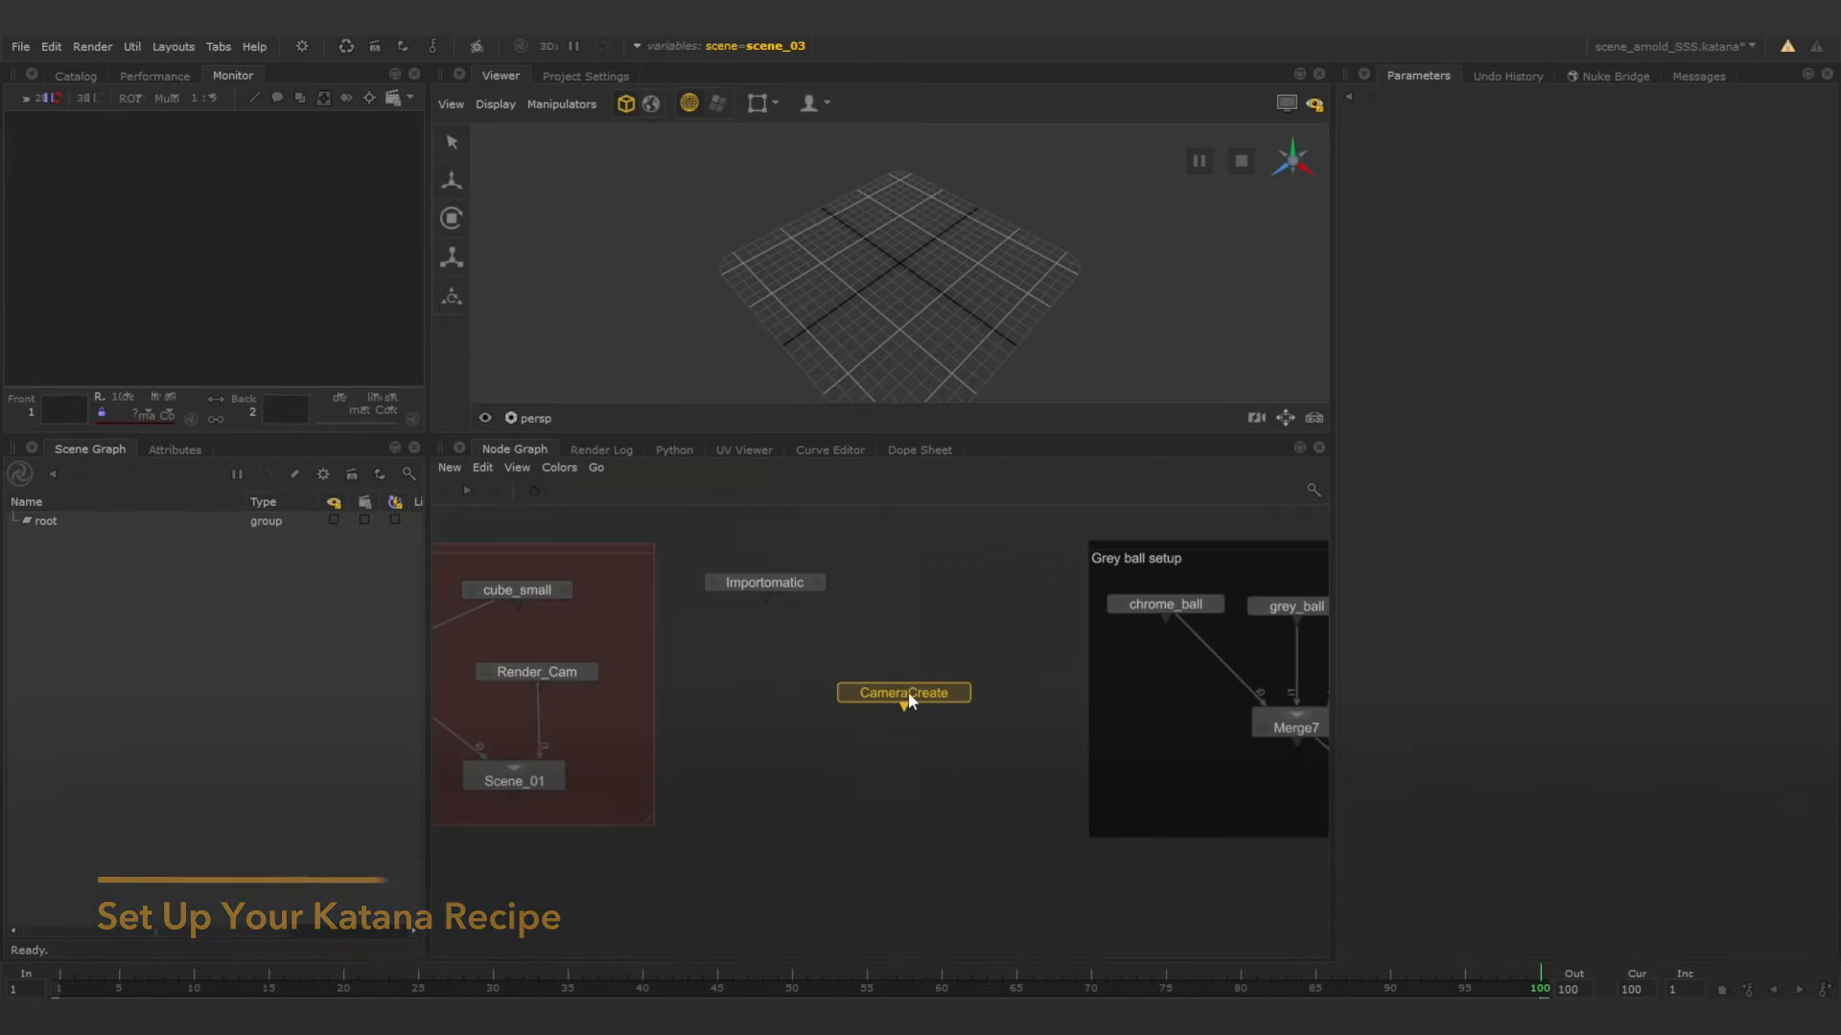
pyautogui.click(963, 692)
# Name the new camera /root/world/cam/render_cam and set its fov to 50.
pyautogui.click(988, 683)
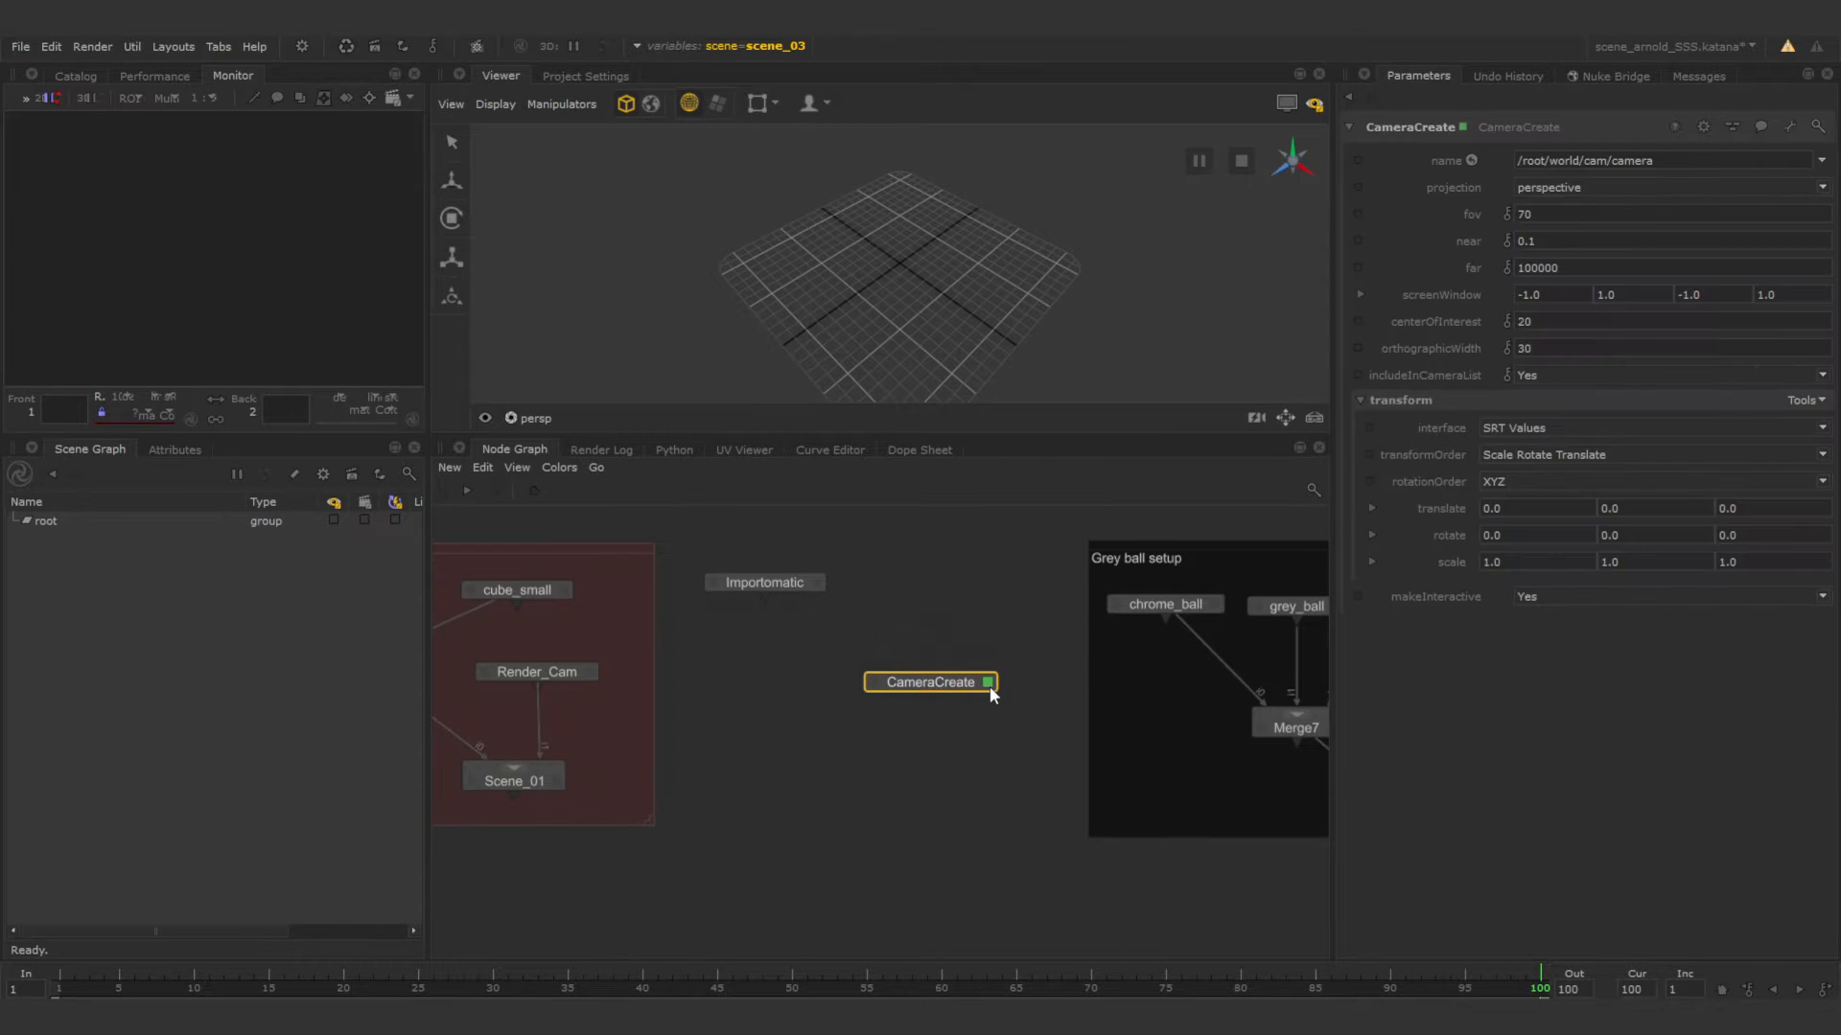
pyautogui.click(1676, 163)
pyautogui.press('BackSpace')
pyautogui.press('BackSpace')
pyautogui.press('BackSpace')
pyautogui.press('BackSpace')
pyautogui.press('BackSpace')
pyautogui.write('render_cam')
pyautogui.doubleClick(1545, 210)
pyautogui.write('50')
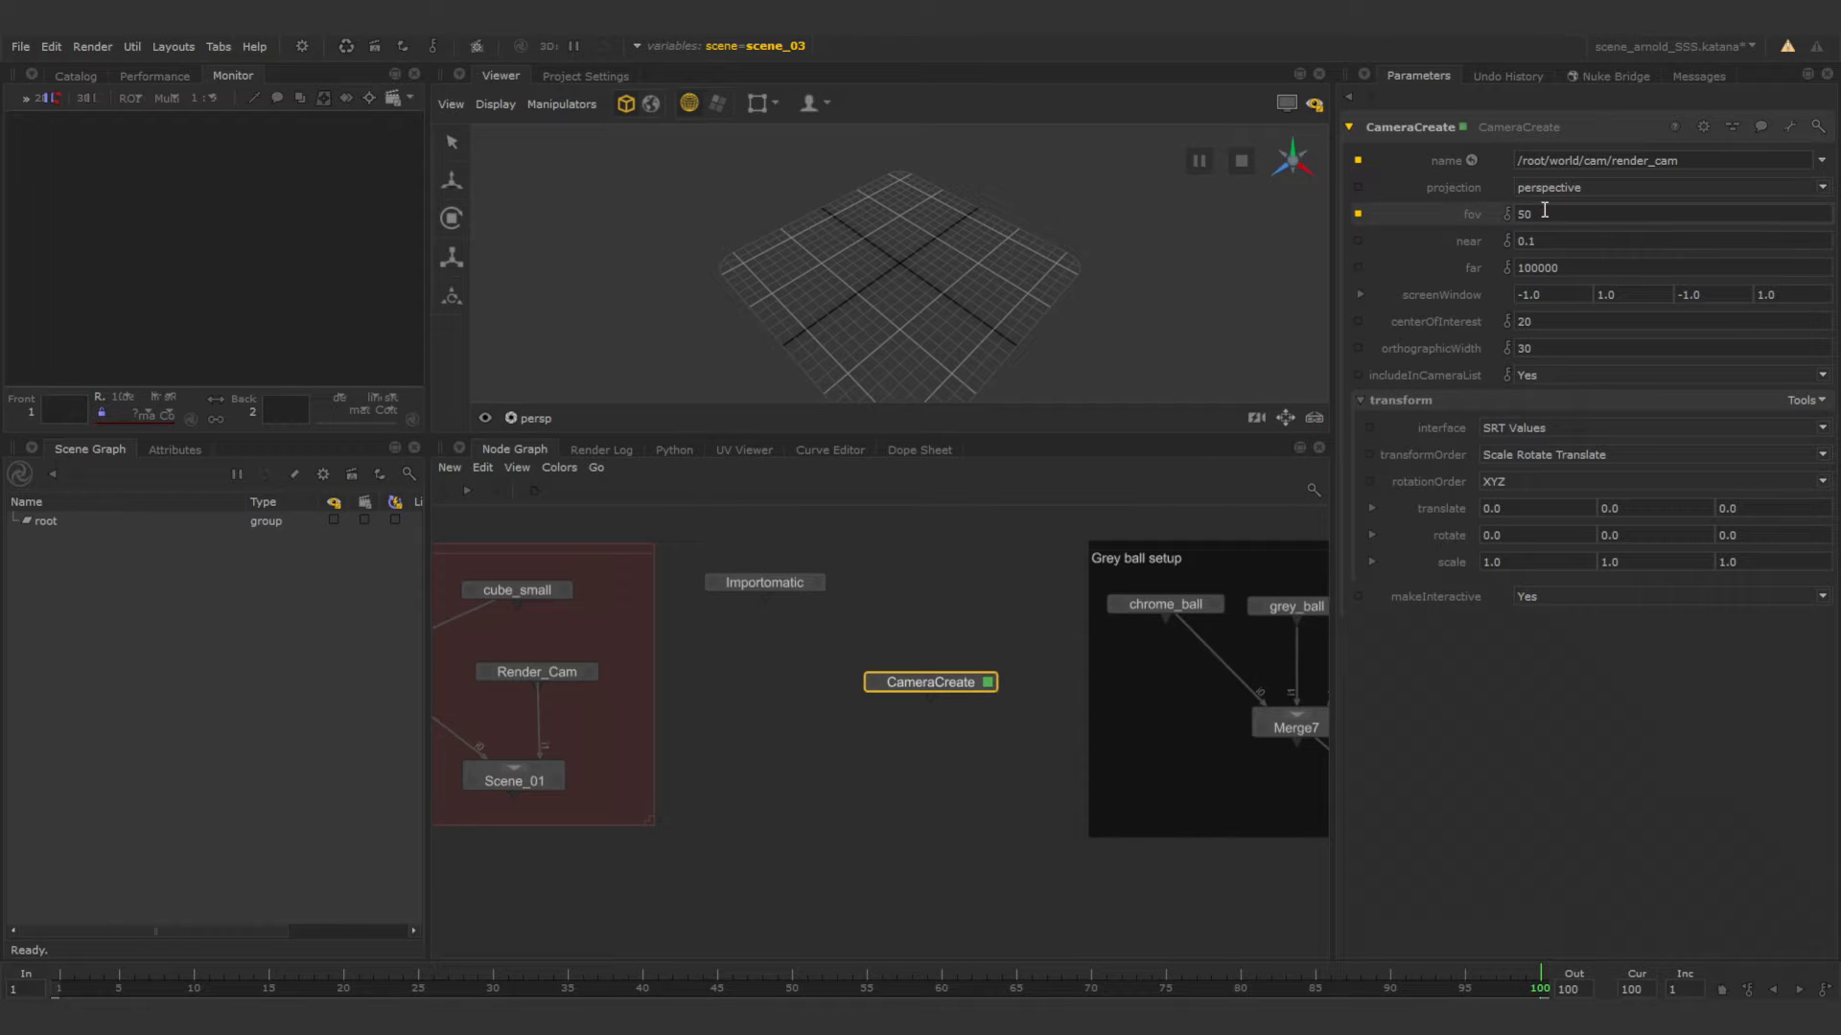
# Add a Merge node below the Importomatic and CameraCreate nodes.
pyautogui.scroll(-3, 993, 592)
pyautogui.scroll(3, 901, 684)
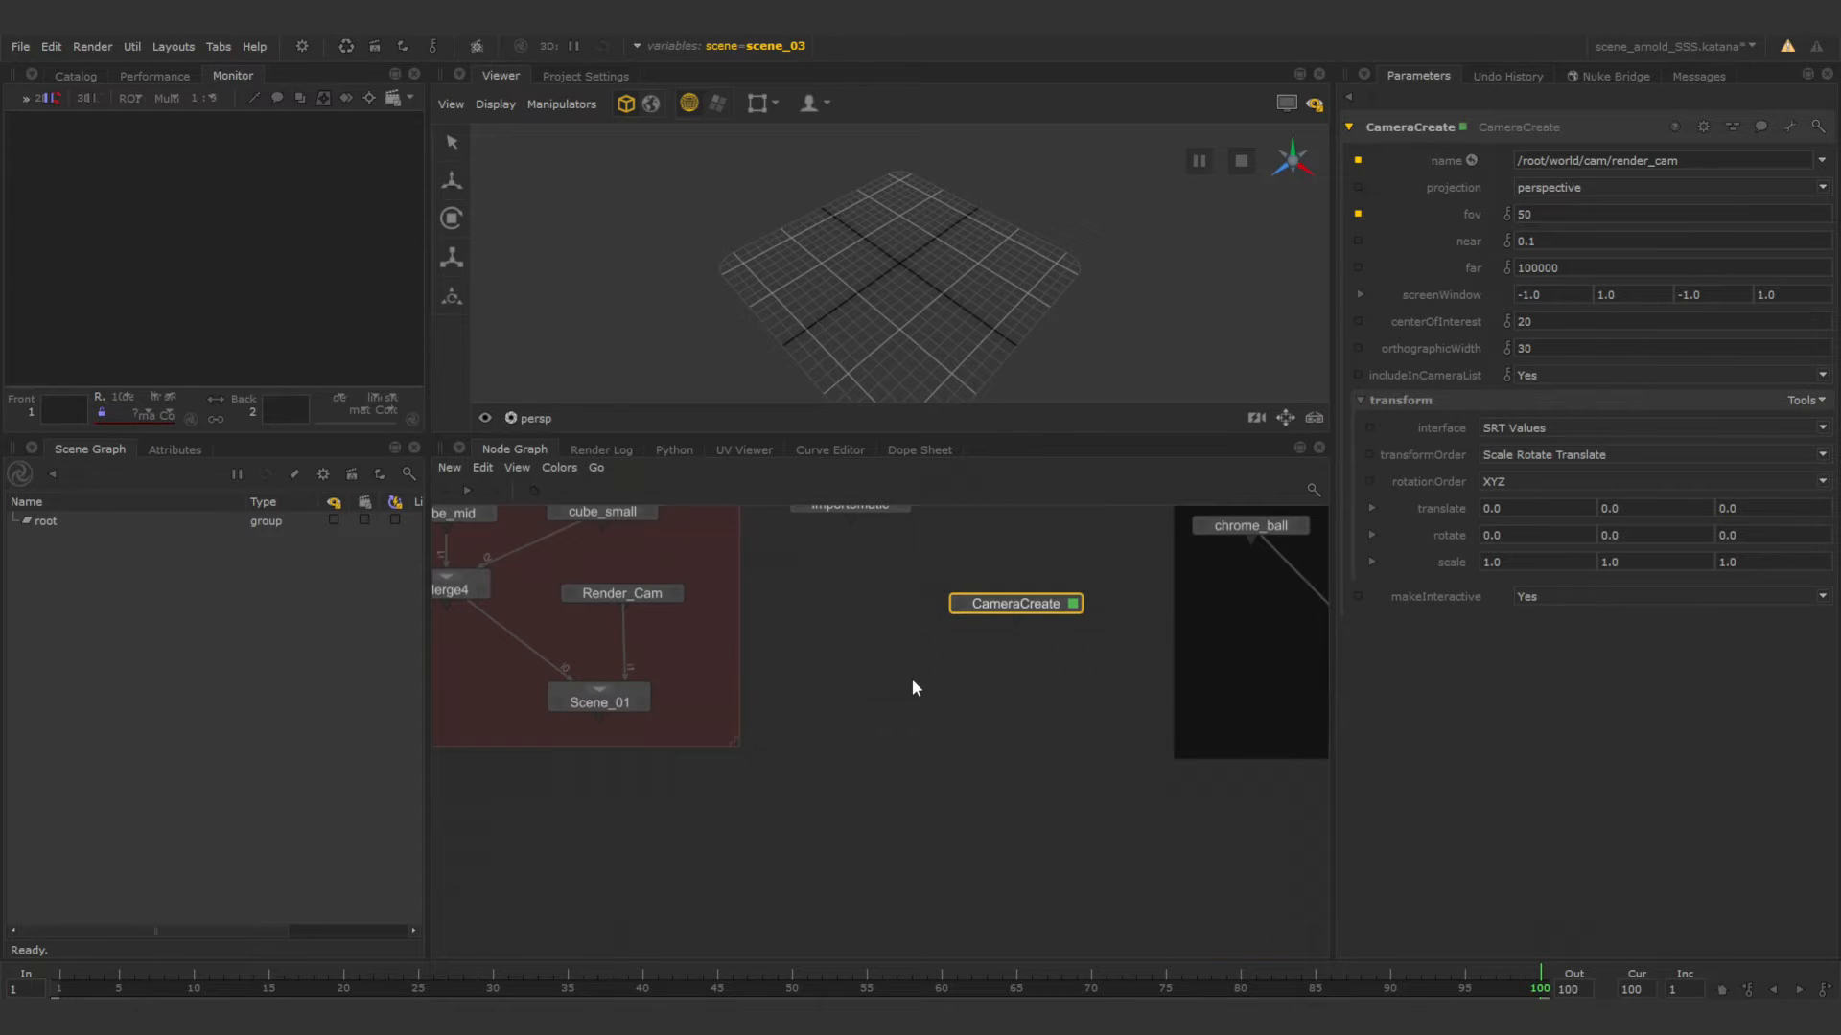
pyautogui.press('Tab')
pyautogui.write('Merge')
pyautogui.press('Return')
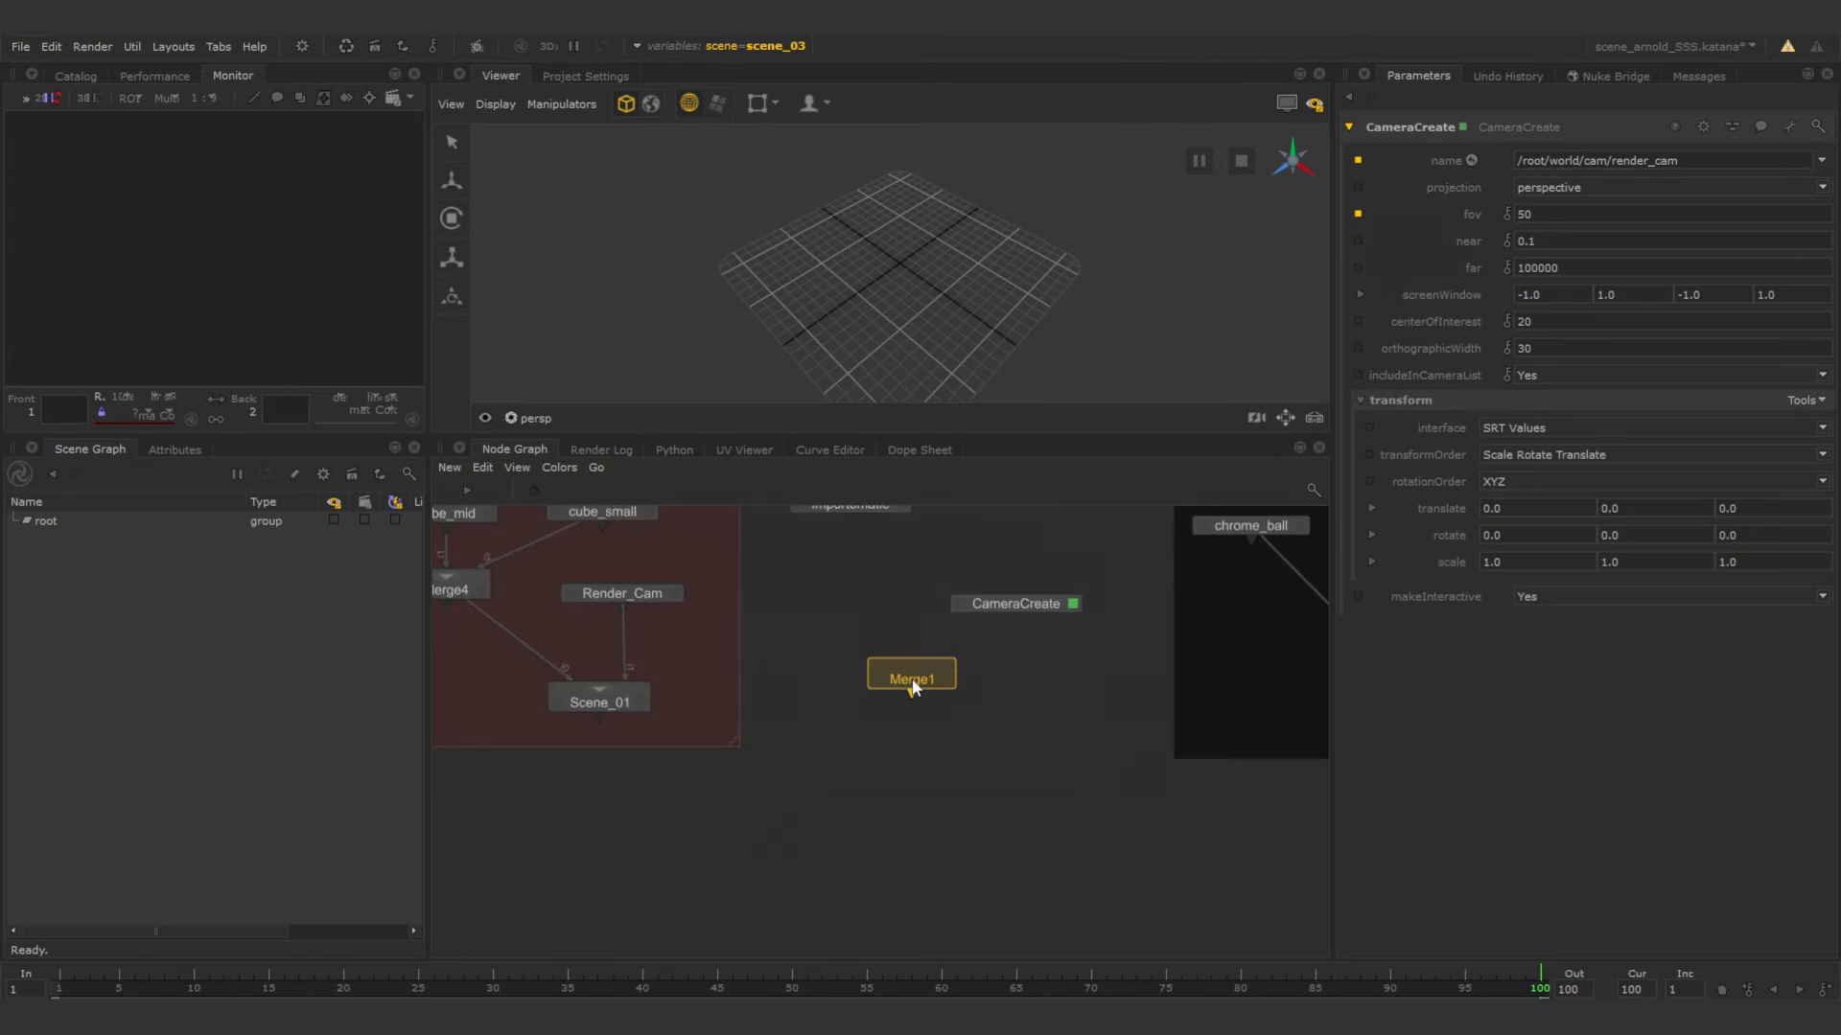
pyautogui.click(925, 677)
# Connect the Importomatic and CameraCreate outputs to the new Merge node and reposition the camera node slightly.
pyautogui.moveTo(852, 520); pyautogui.dragTo(922, 664)
pyautogui.moveTo(1014, 621); pyautogui.dragTo(935, 662)
pyautogui.moveTo(1042, 605); pyautogui.dragTo(1051, 595)
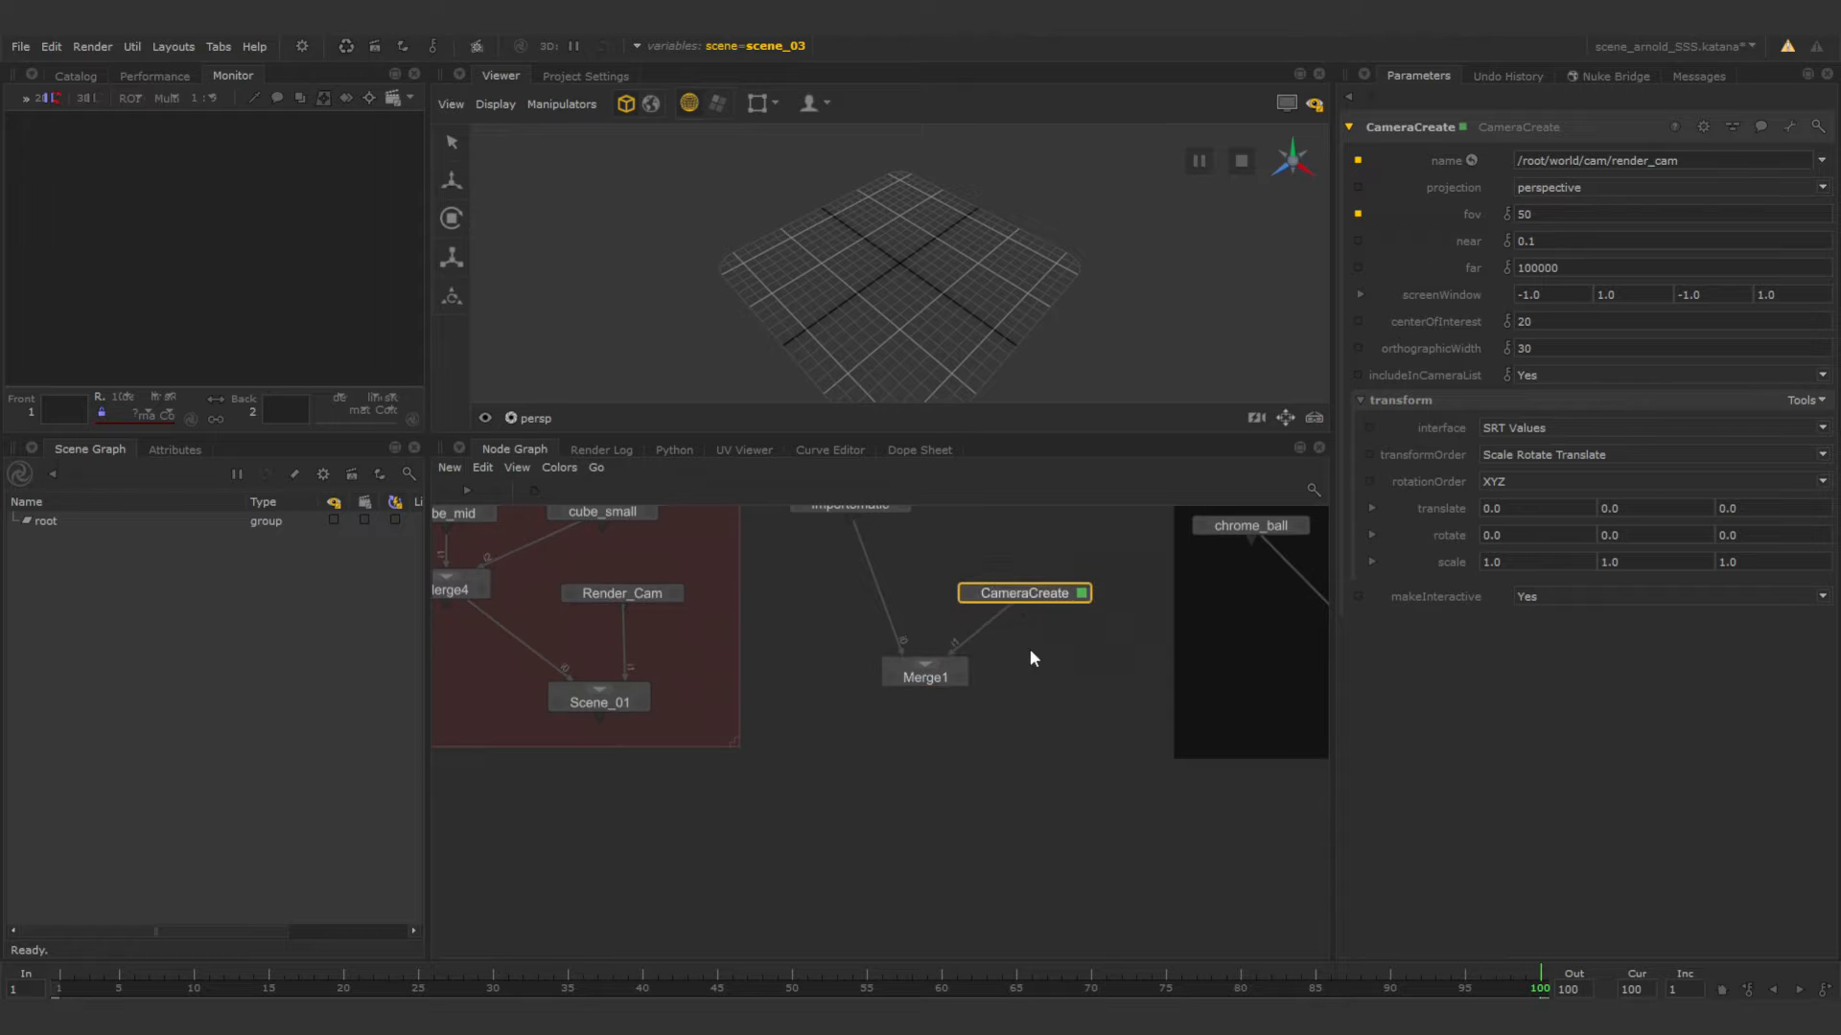
pyautogui.moveTo(1028, 649); pyautogui.dragTo(1035, 710, button='middle')
# Check the character_abc asset path in the Importomatic node and the file browser for adding an Alembic.
pyautogui.click(981, 603)
pyautogui.click(906, 565)
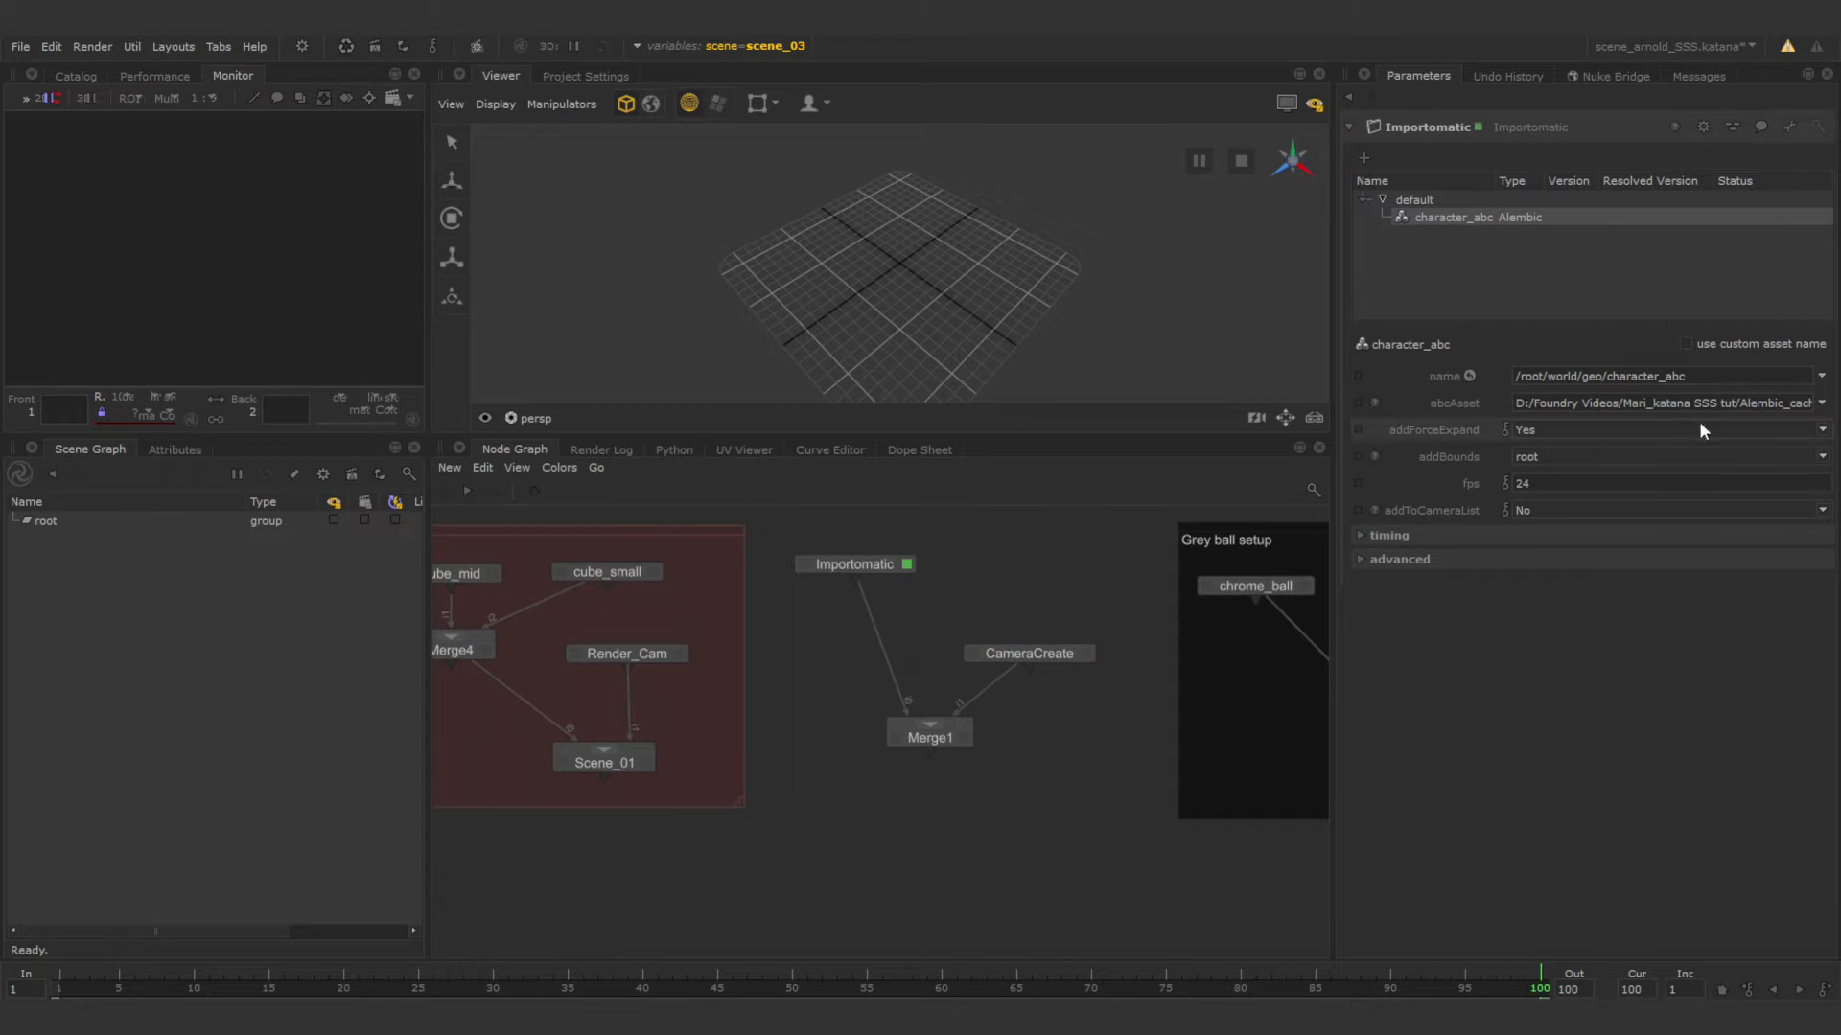
pyautogui.moveTo(1538, 403); pyautogui.dragTo(1815, 409)
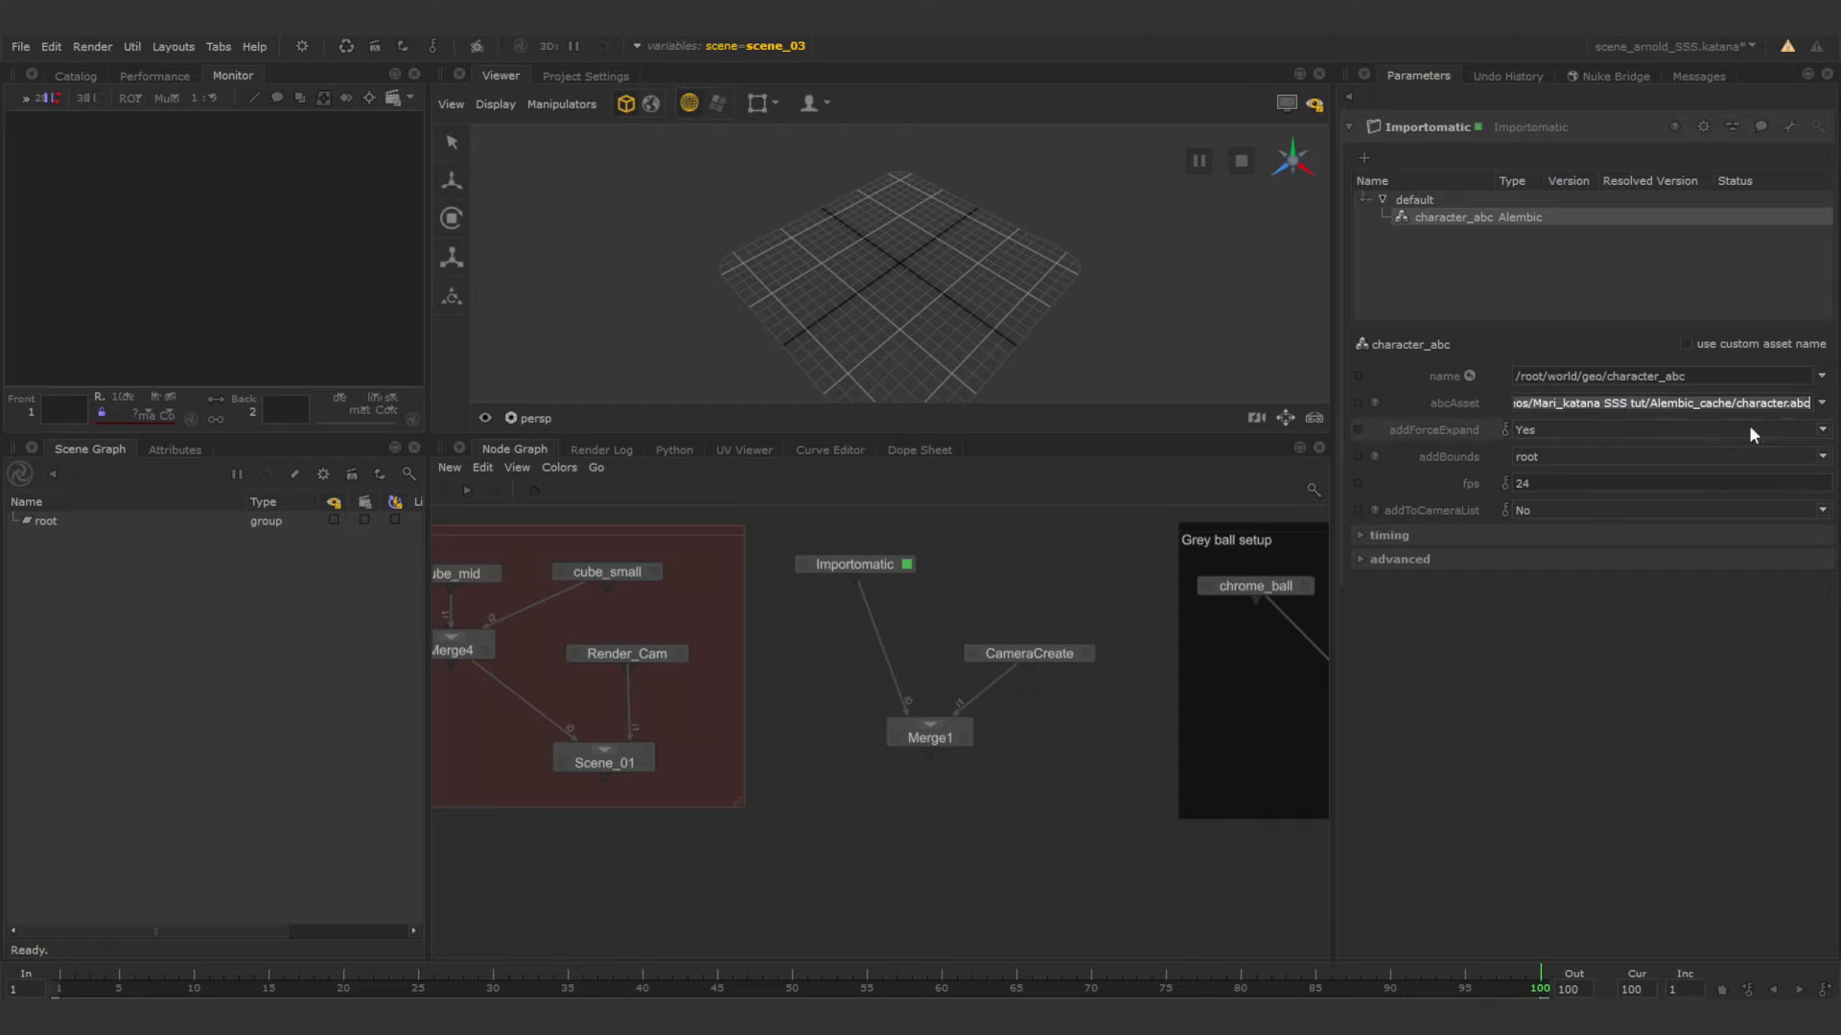
pyautogui.click(1363, 159)
pyautogui.click(1420, 180)
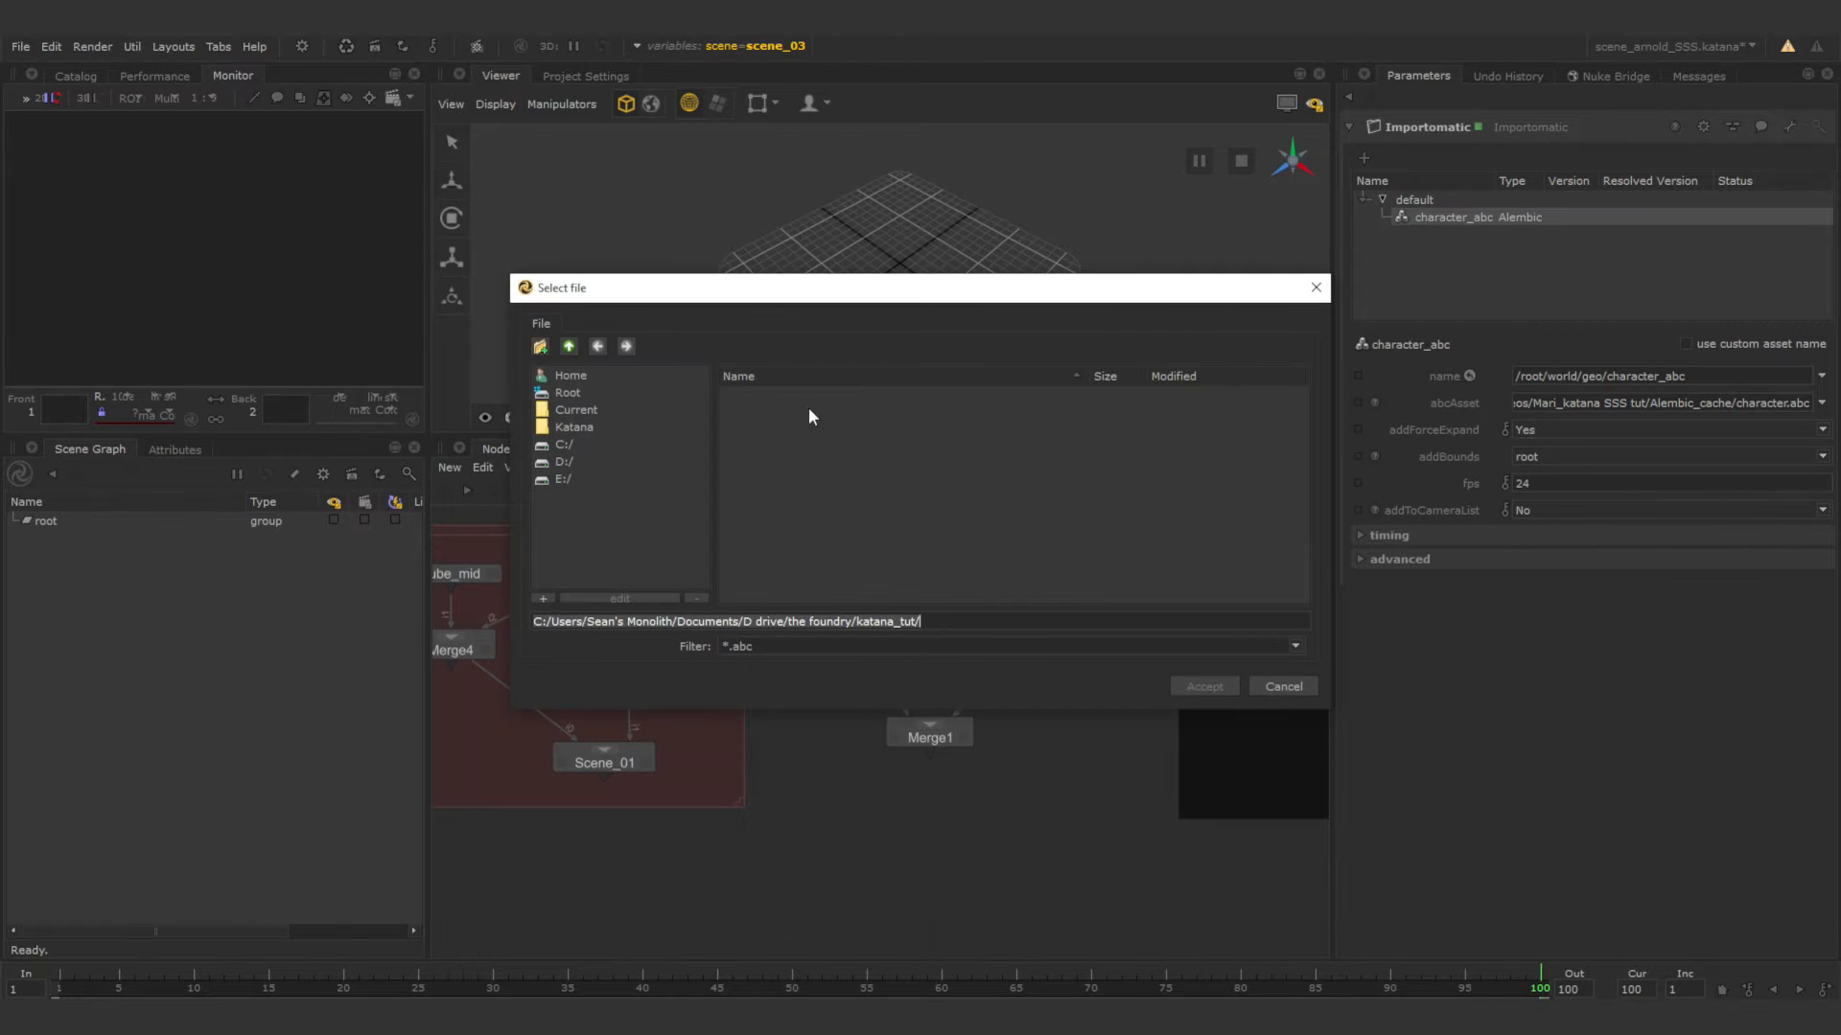
pyautogui.click(1314, 289)
pyautogui.click(1447, 267)
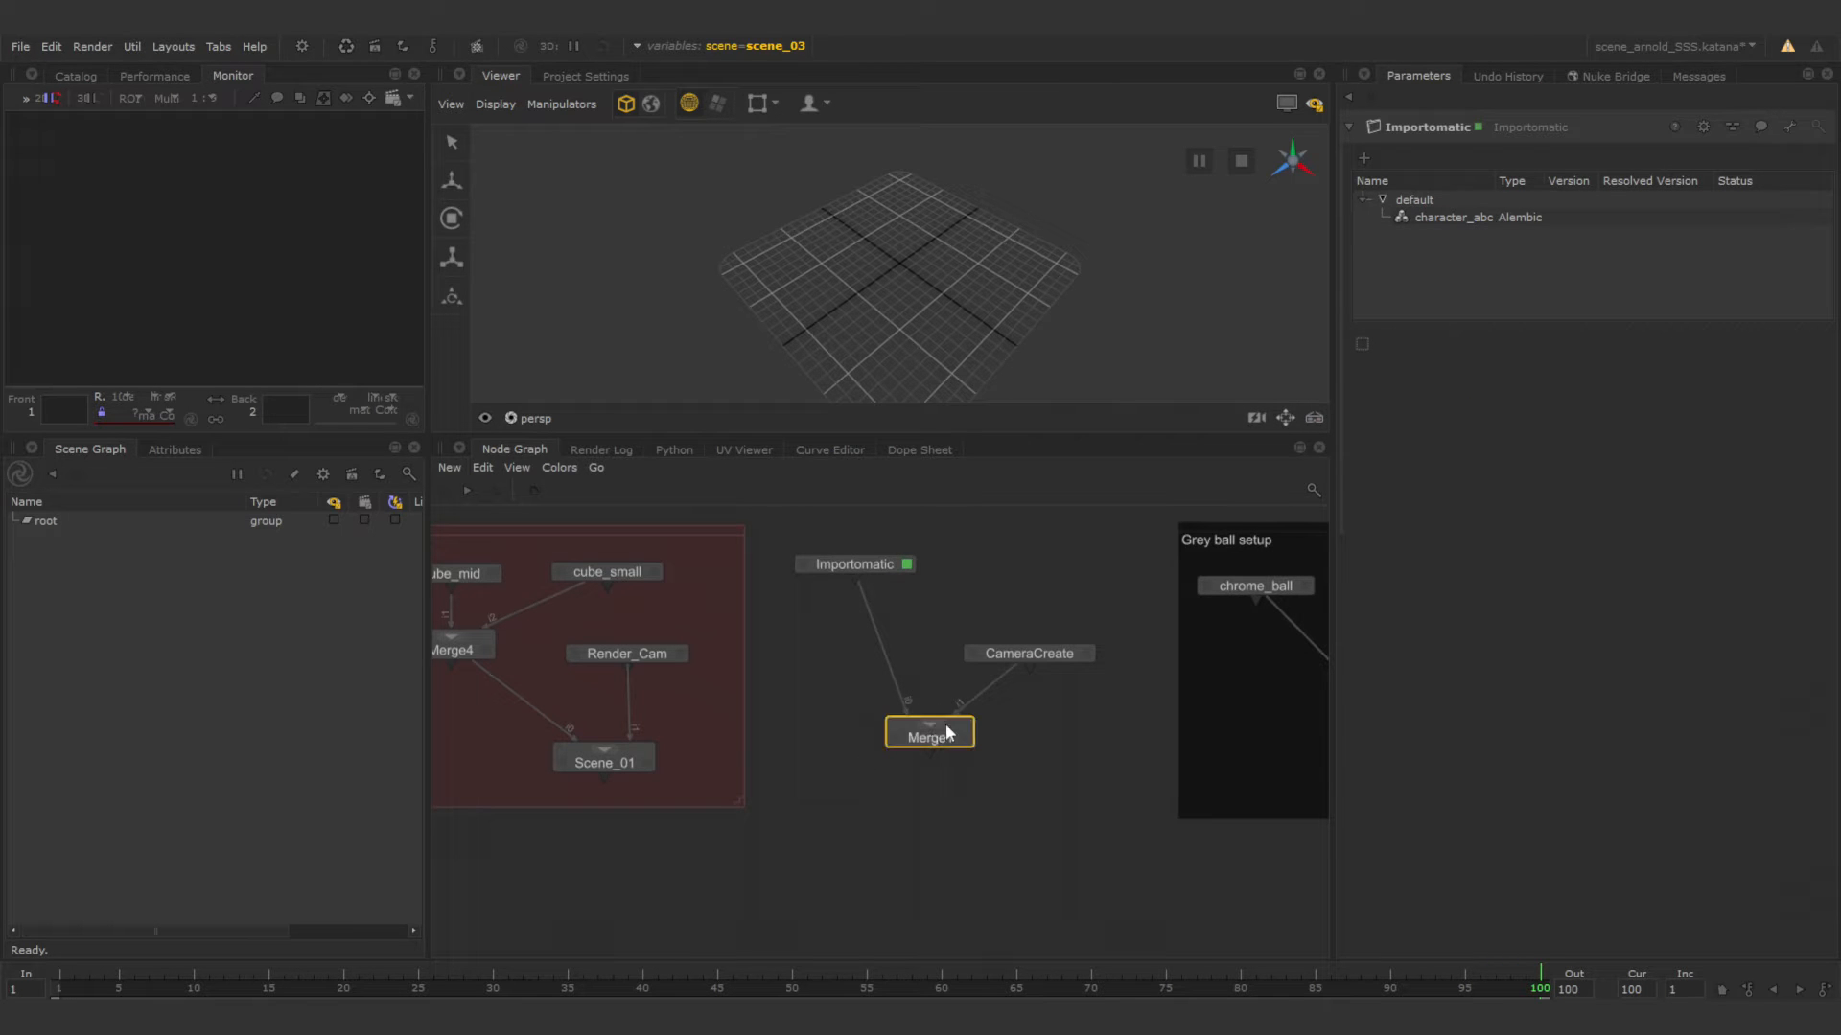
# Enclose the Merge1, CameraCreate and Importomatic nodes in a Backdrop.
pyautogui.keyDown('shift'); pyautogui.click(1016, 653); pyautogui.keyUp('shift')
pyautogui.keyDown('shift'); pyautogui.click(865, 566); pyautogui.keyUp('shift')
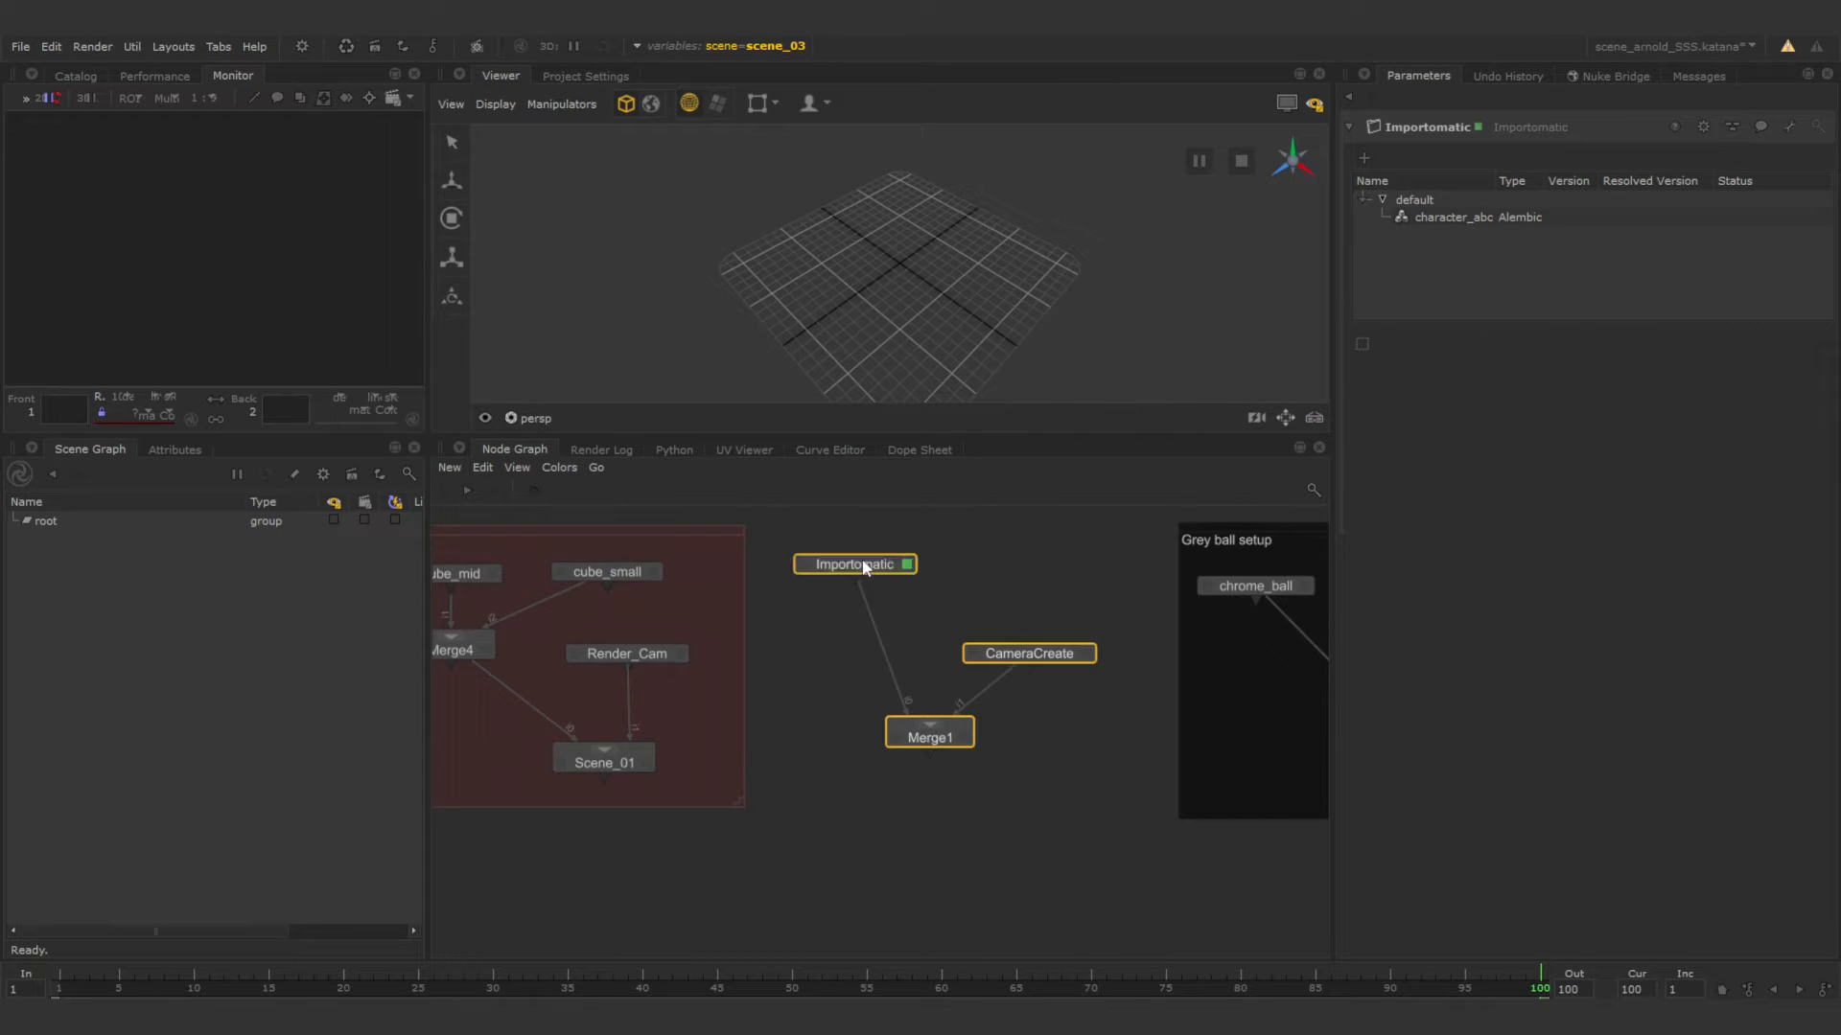
pyautogui.press('Tab')
pyautogui.write('back')
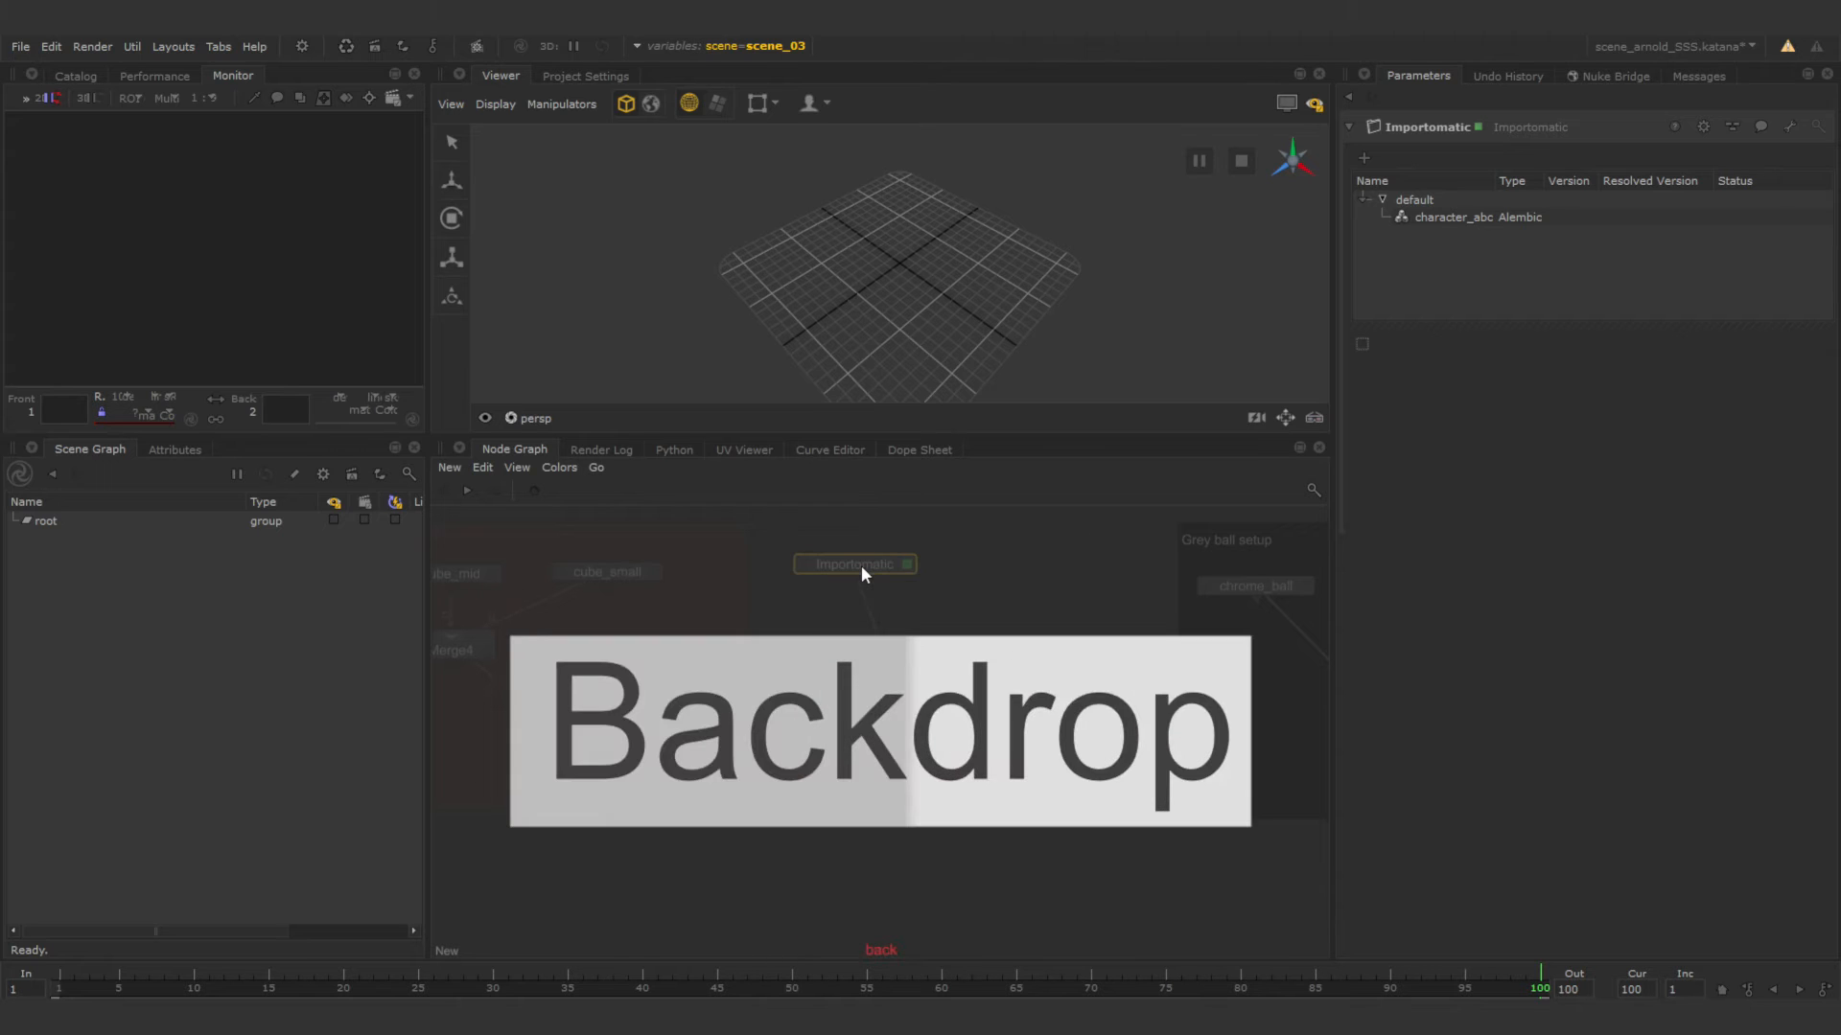
pyautogui.press('Return')
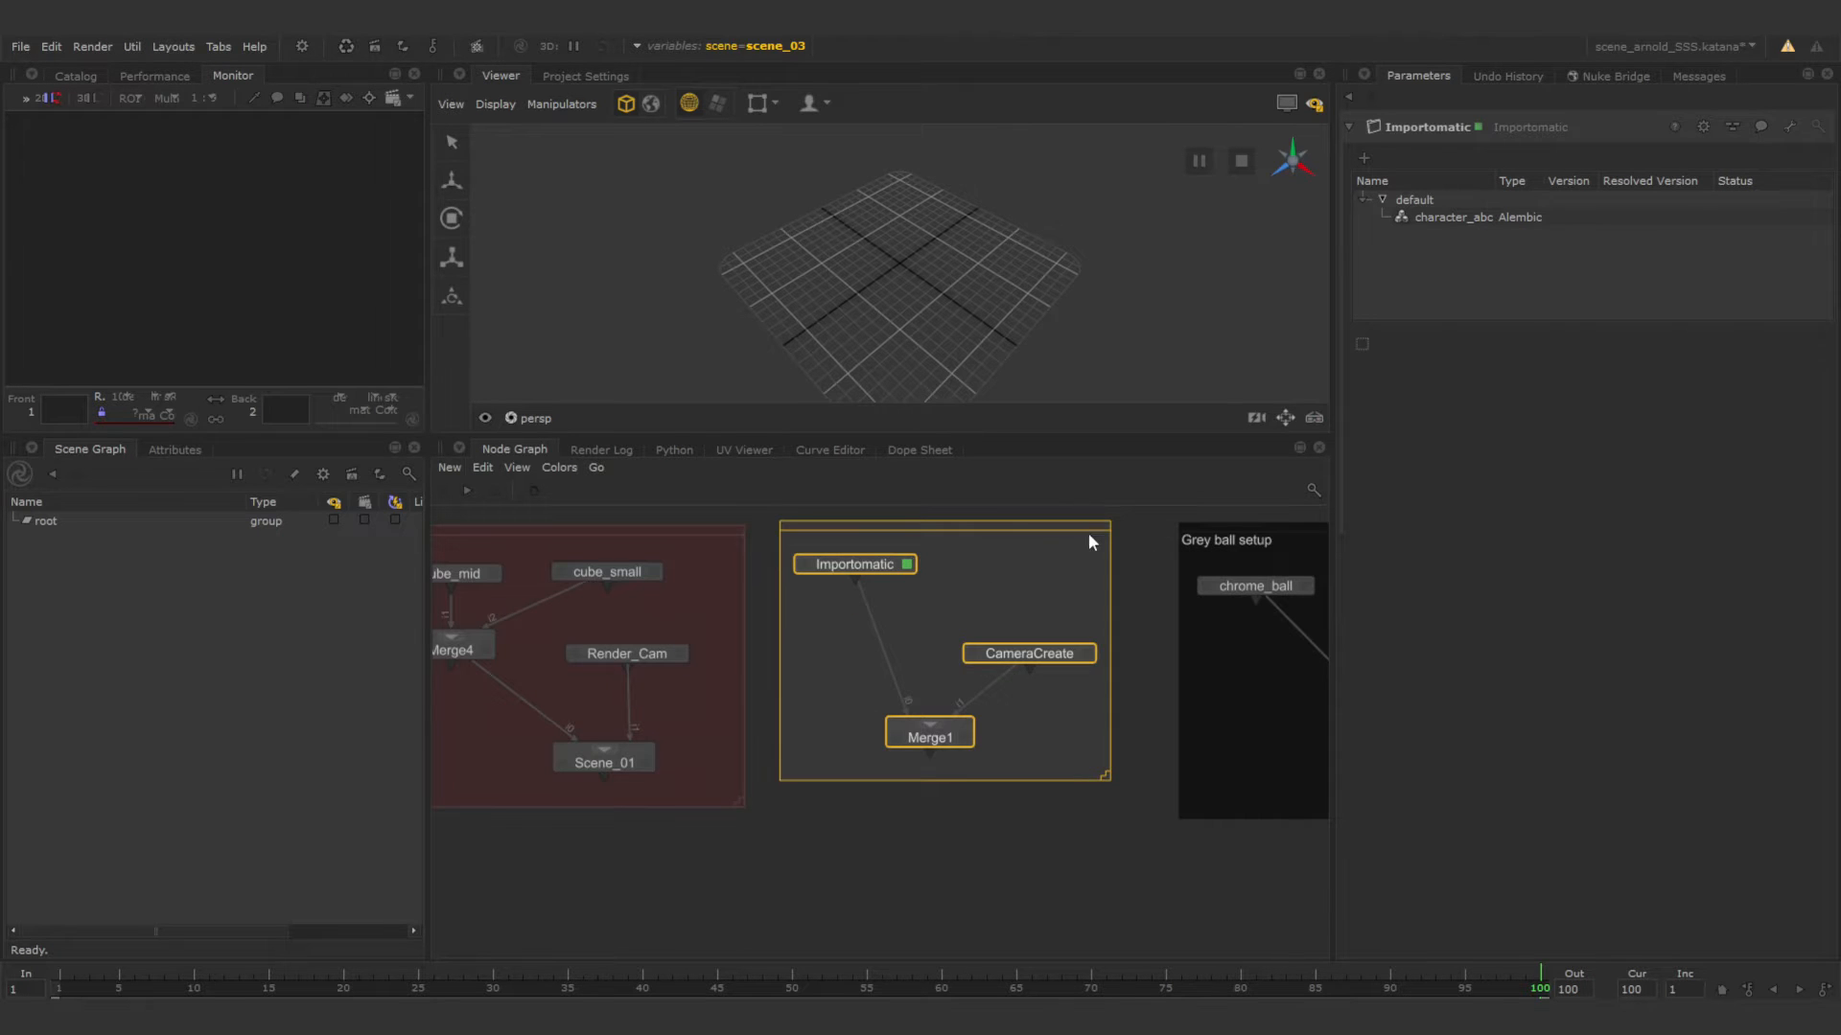
# Label the new backdrop char_geo and enlarge it slightly around its nodes.
pyautogui.doubleClick(1008, 539)
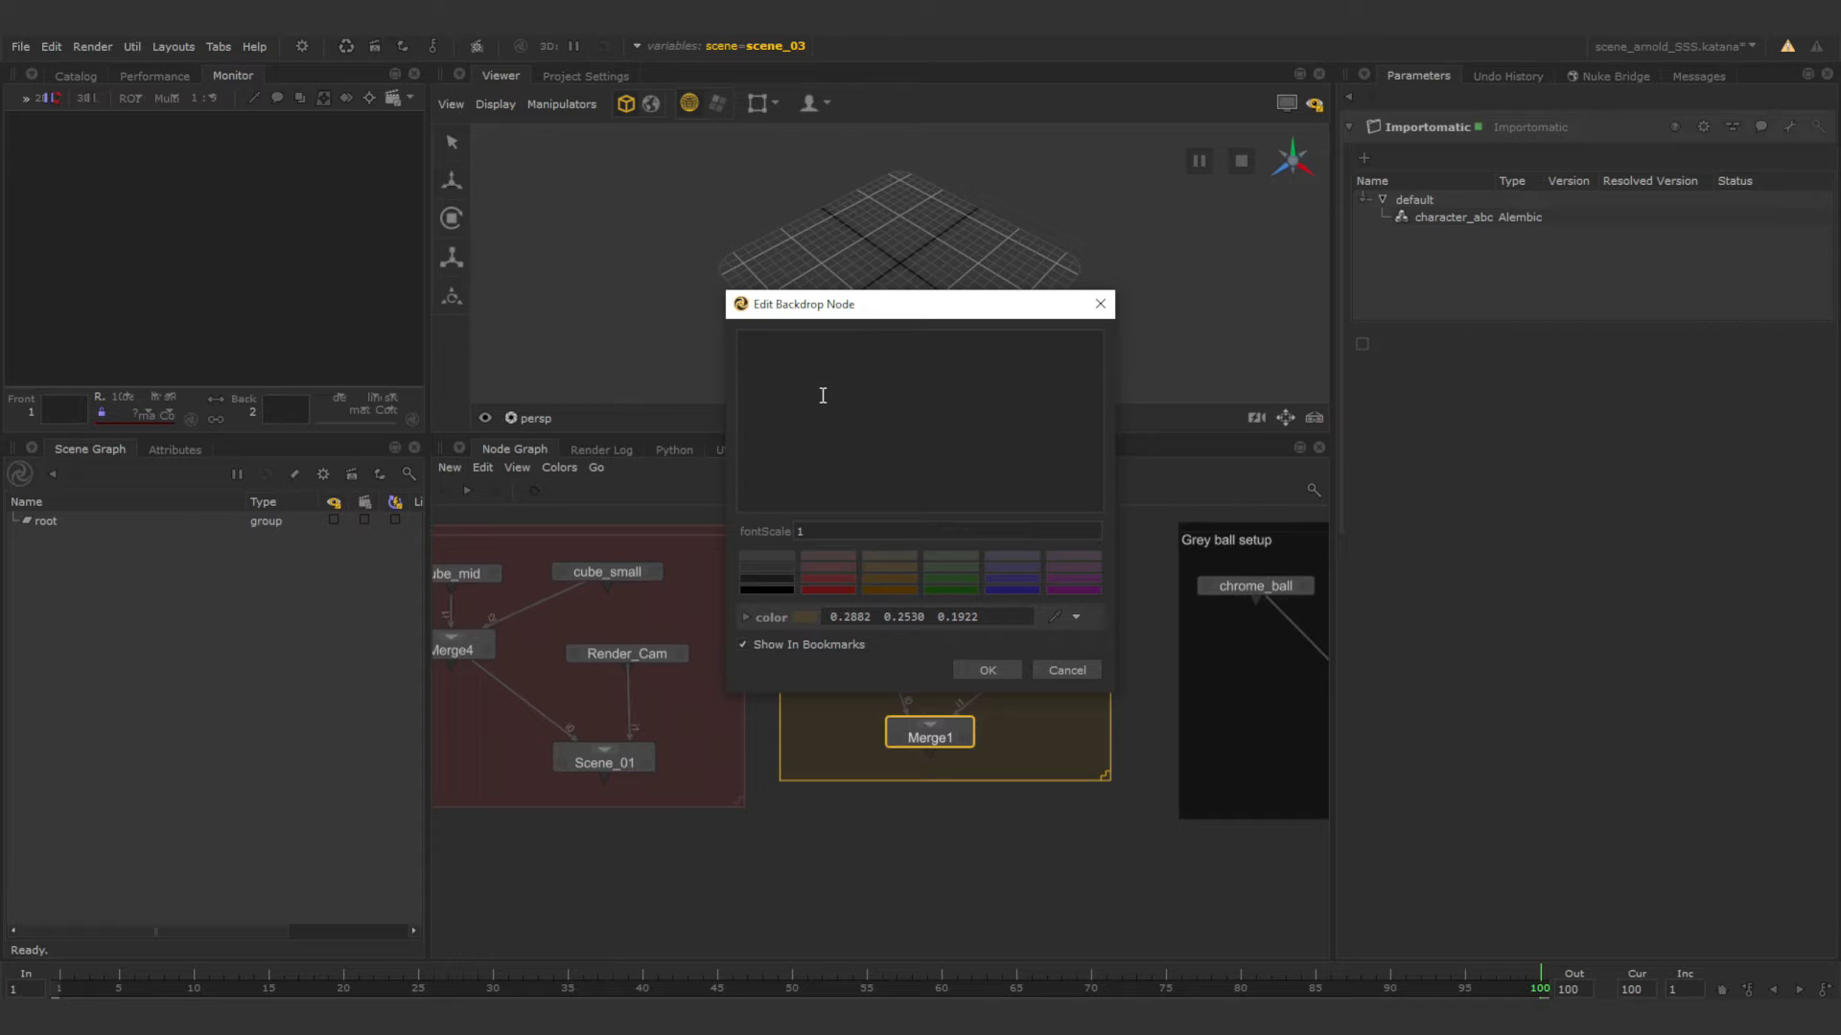
pyautogui.write('char_geo')
pyautogui.click(985, 669)
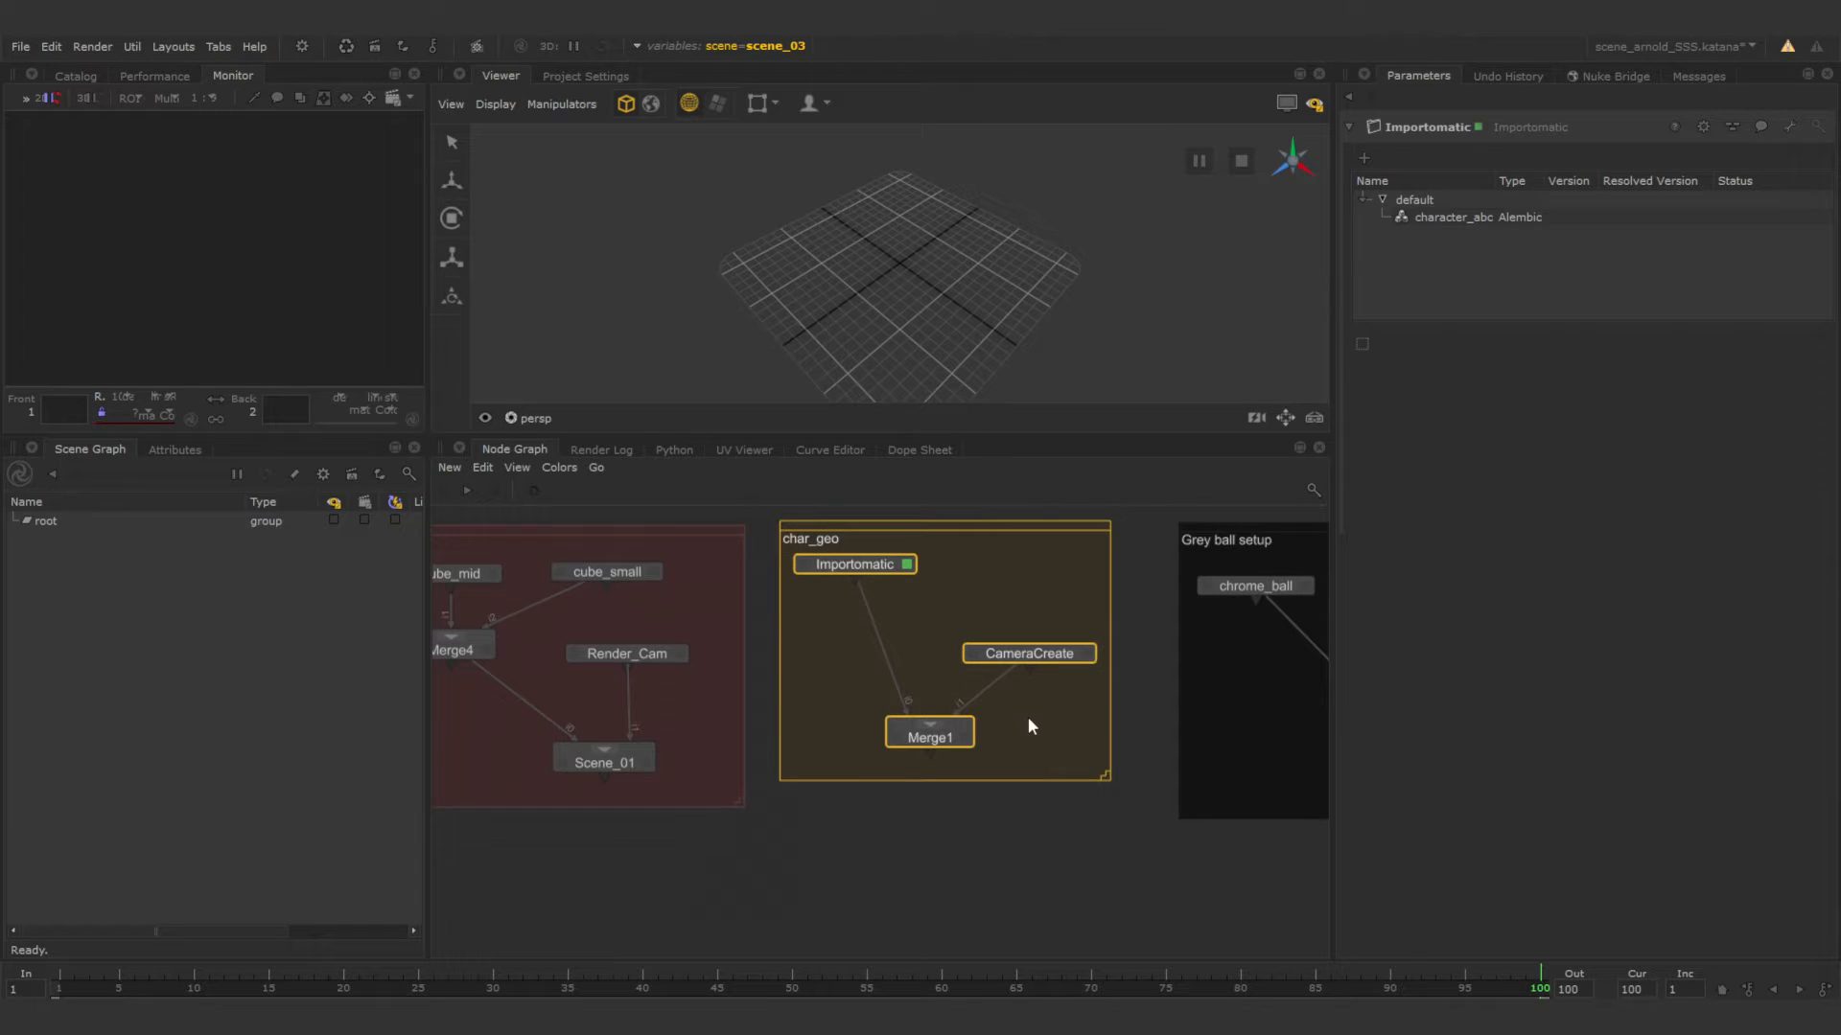
pyautogui.click(1091, 853)
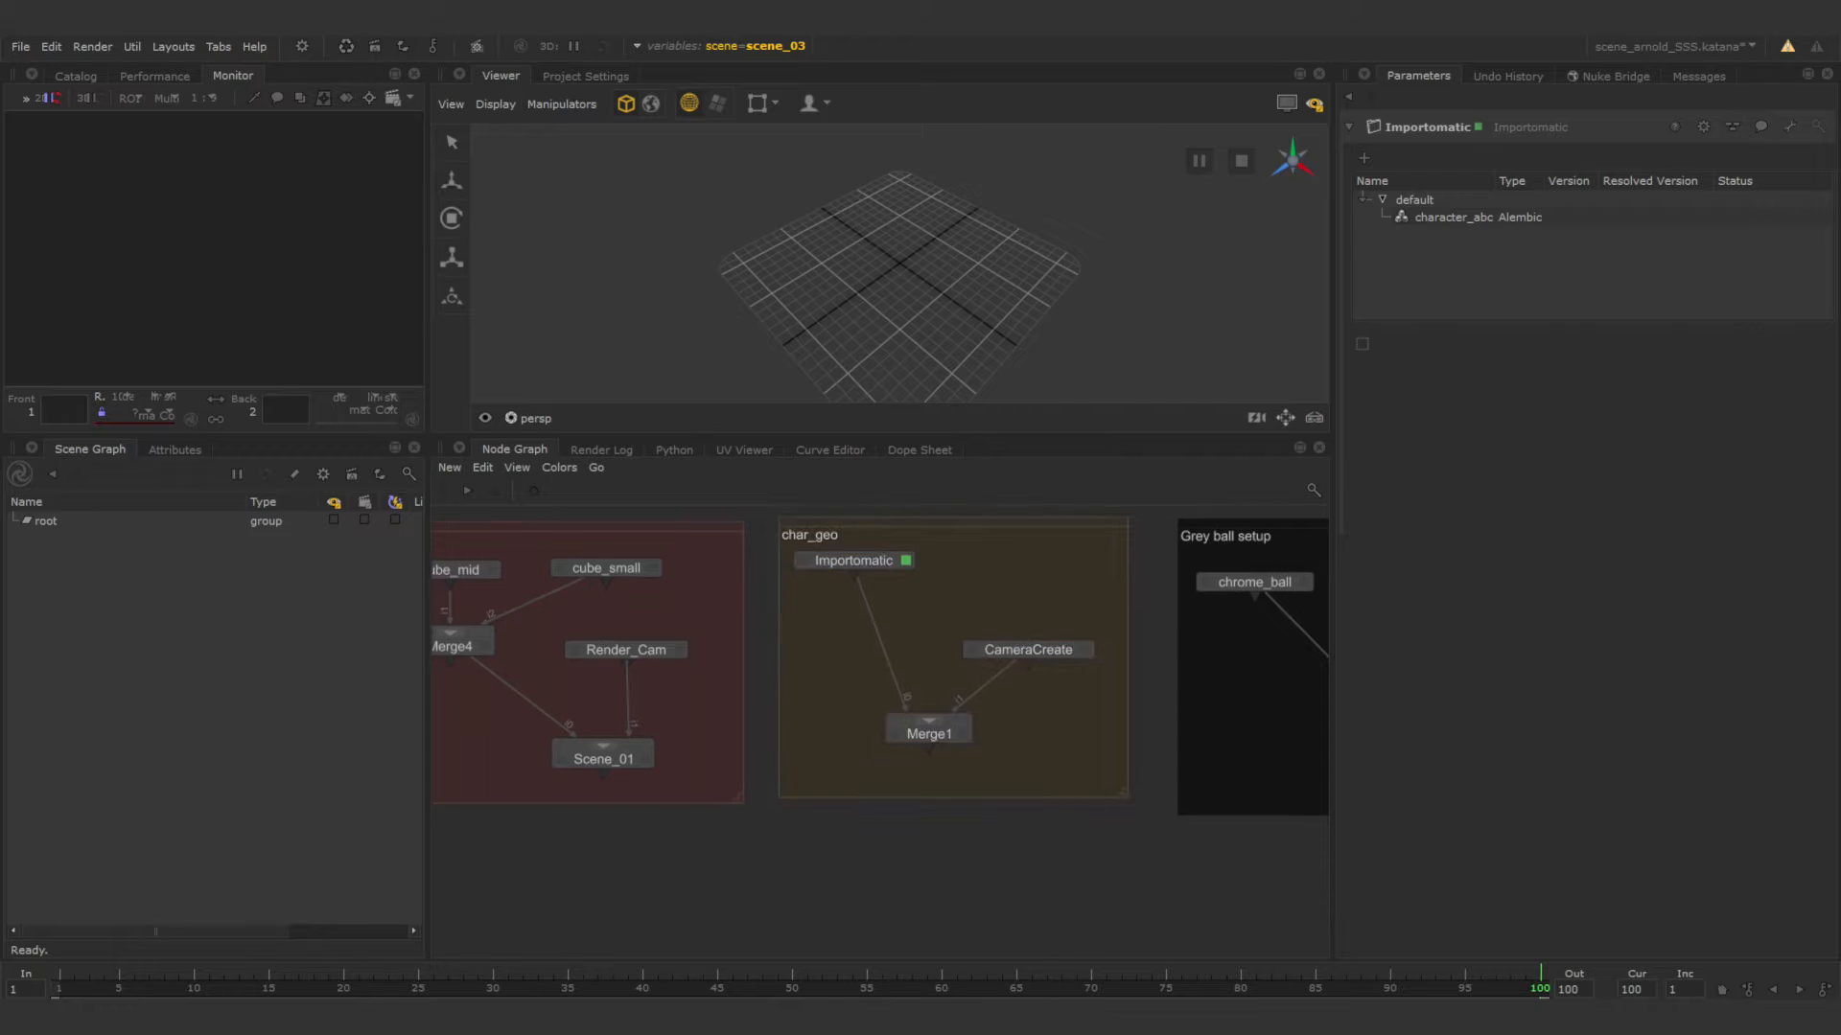
# Rename the Merge1 node in the char_geo backdrop to Scene_02, matching the naming of the other scenes.
pyautogui.scroll(-3, 1004, 783)
pyautogui.moveTo(1004, 775); pyautogui.dragTo(942, 668, button='middle')
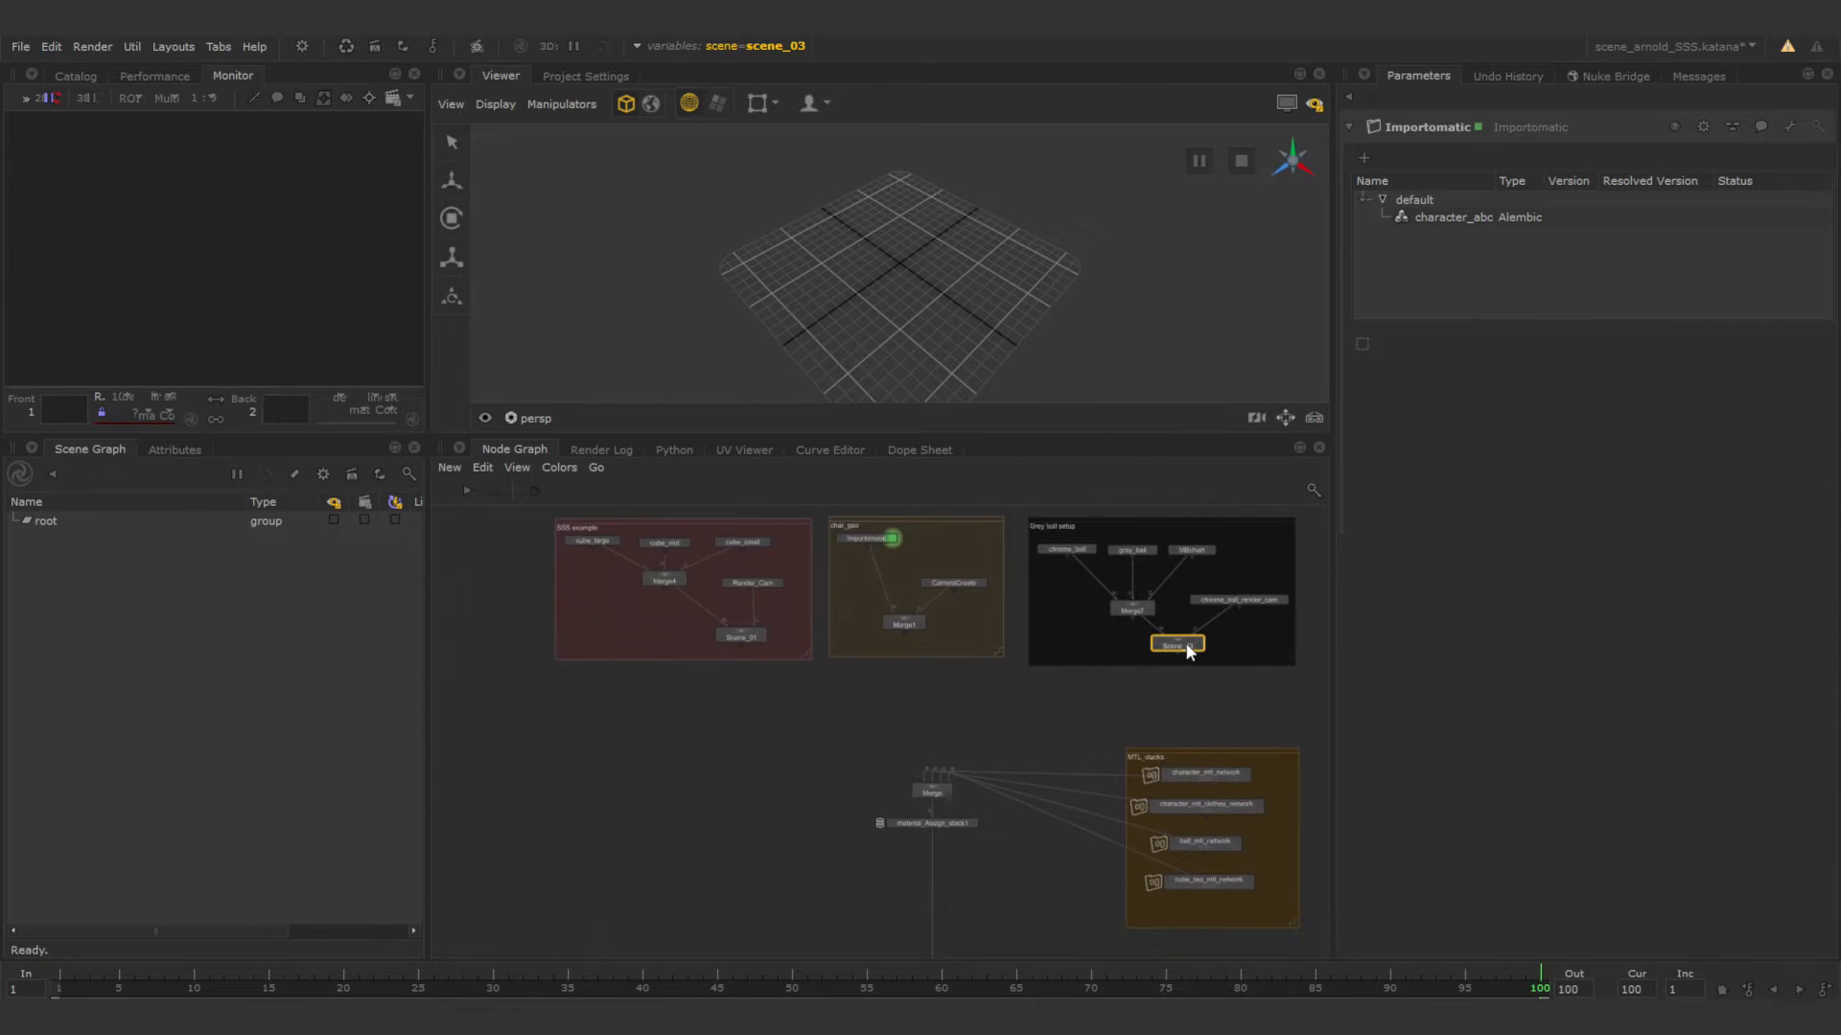
pyautogui.click(744, 637)
pyautogui.click(906, 625)
pyautogui.scroll(3, 901, 700)
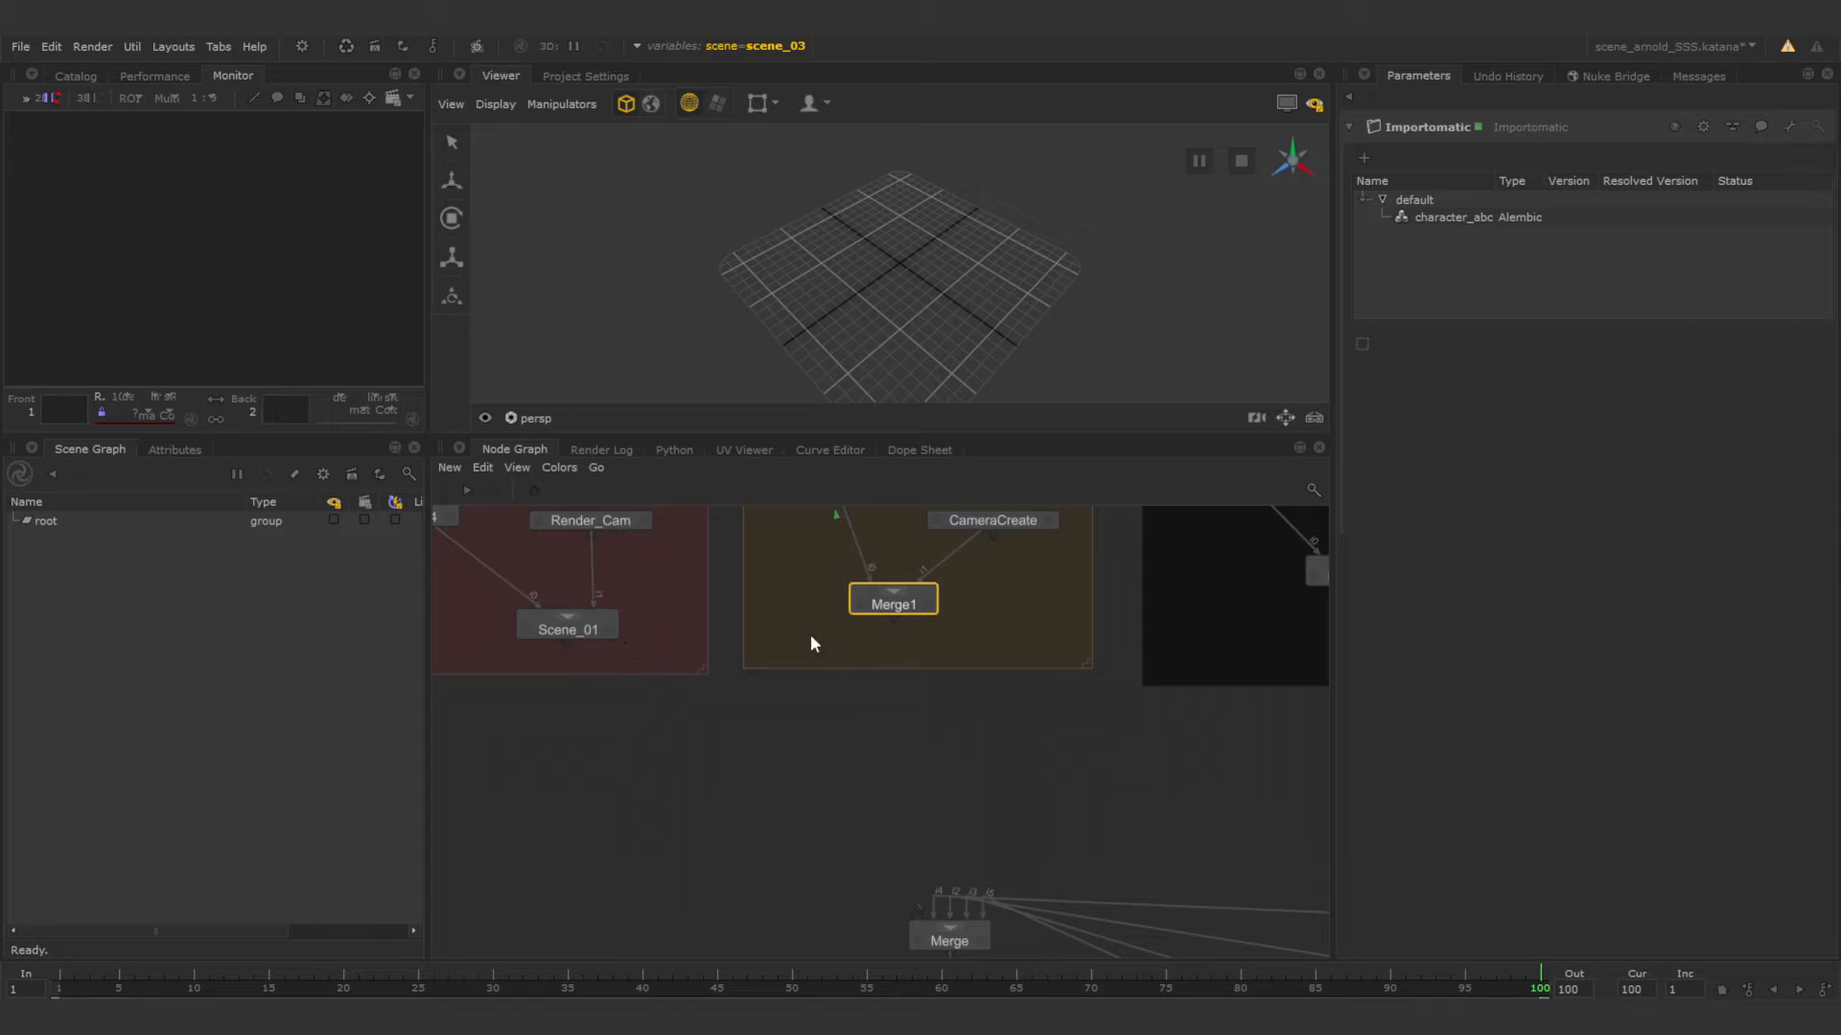
pyautogui.doubleClick(907, 608)
pyautogui.click(1408, 125)
pyautogui.press('BackSpace')
pyautogui.press('BackSpace')
pyautogui.press('BackSpace')
pyautogui.press('BackSpace')
pyautogui.press('BackSpace')
pyautogui.press('BackSpace')
pyautogui.write('Scene_')
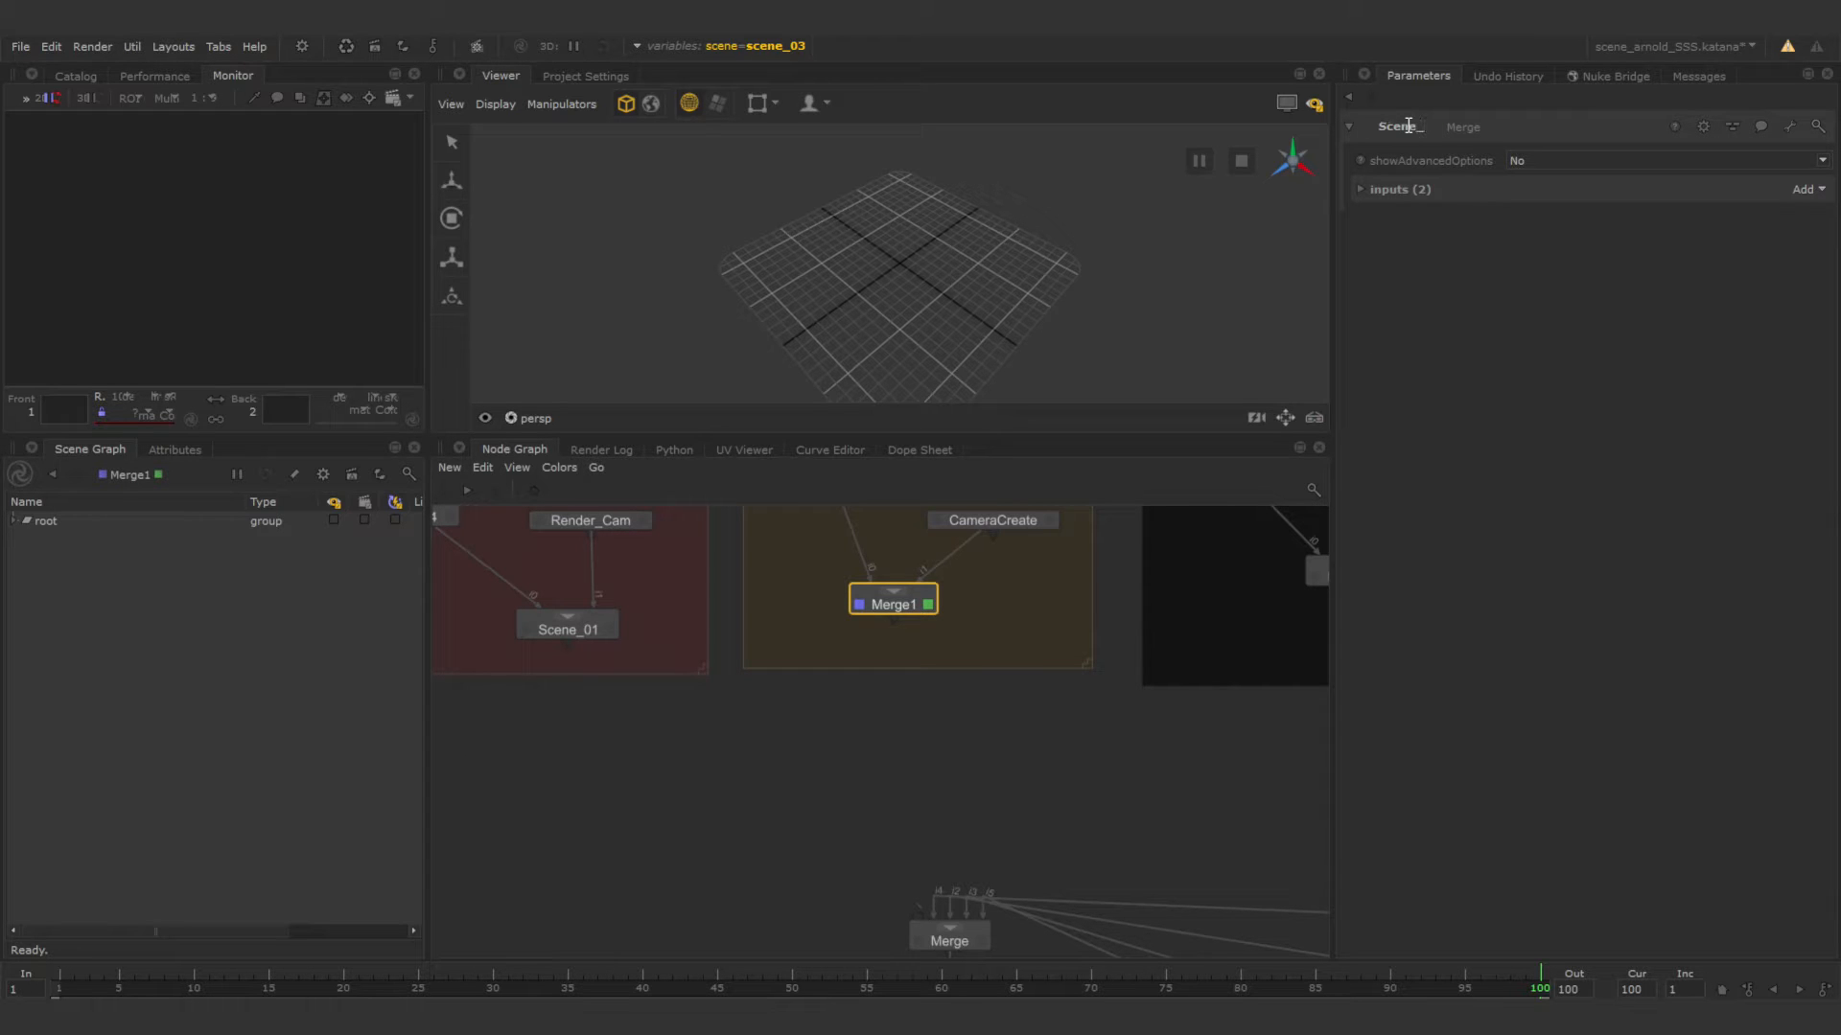
pyautogui.write('02')
pyautogui.press('Return')
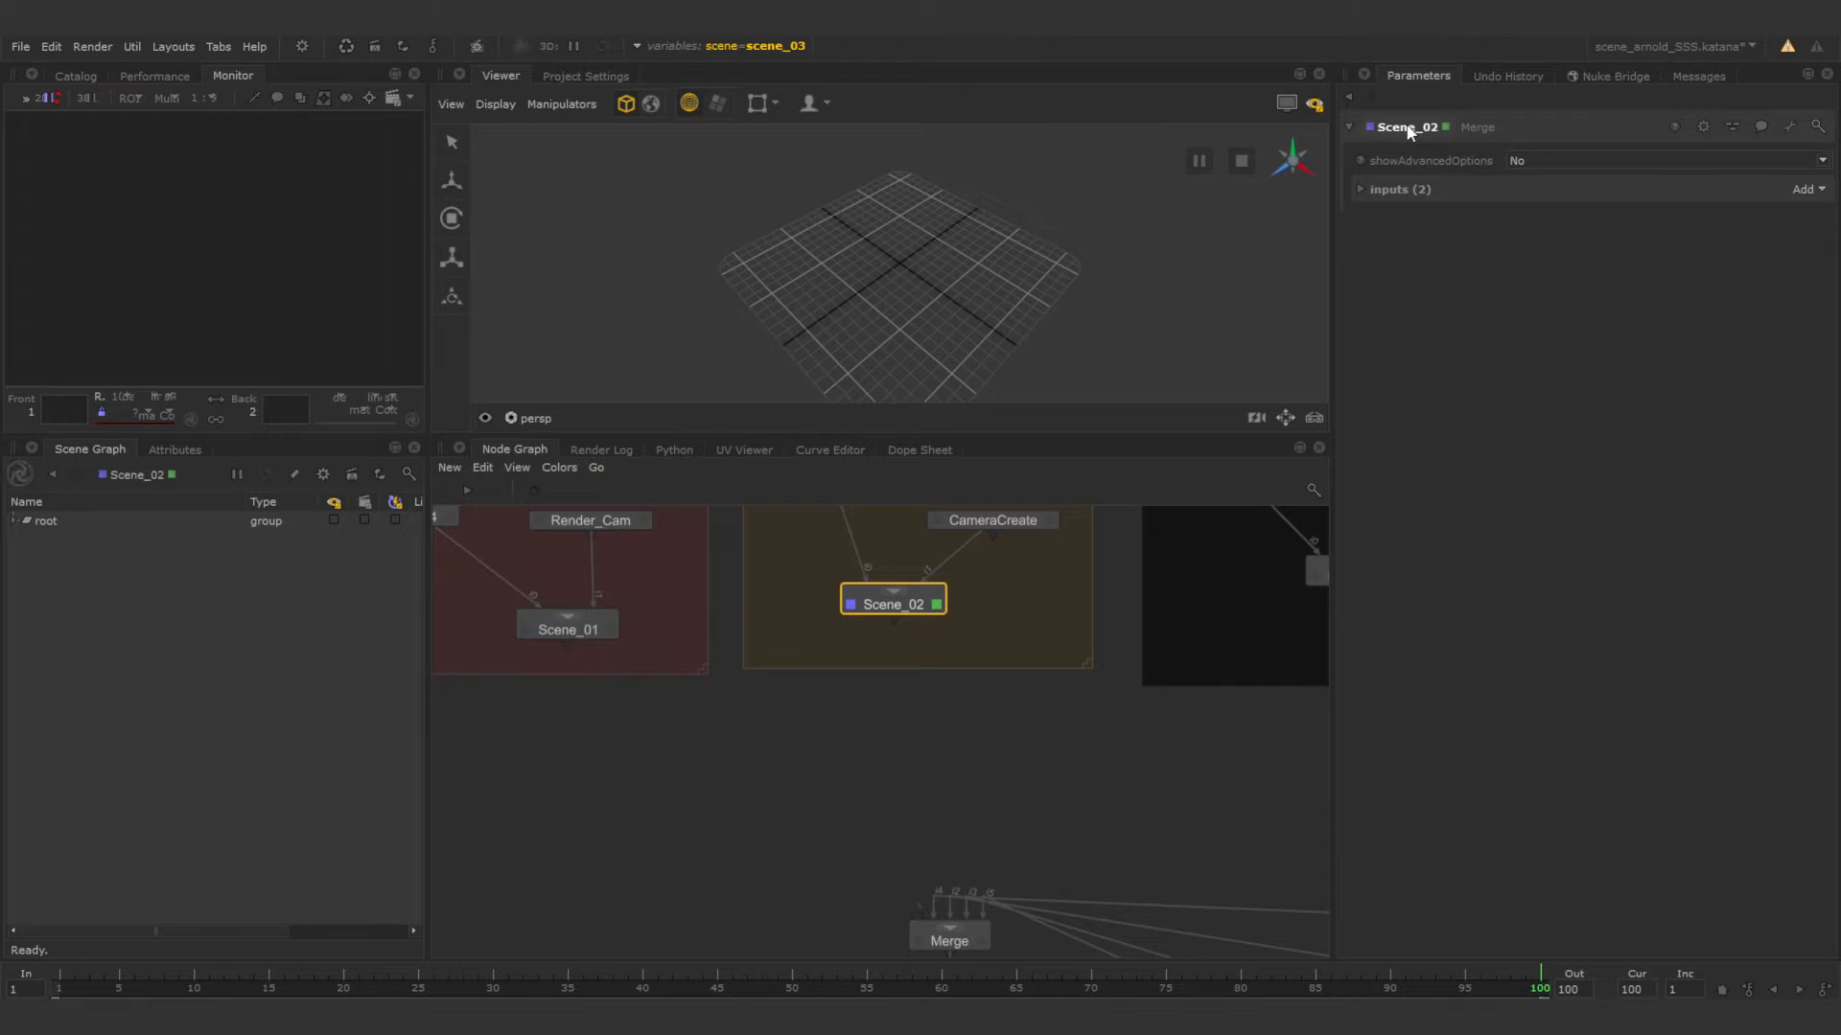
# Add a VariableSwitch node between the Scene_02 node and the material Merge node.
pyautogui.moveTo(1031, 703); pyautogui.dragTo(949, 732, button='middle')
pyautogui.scroll(-3, 949, 732)
pyautogui.scroll(3, 949, 732)
pyautogui.moveTo(860, 785); pyautogui.dragTo(935, 707, button='middle')
pyautogui.click(935, 708)
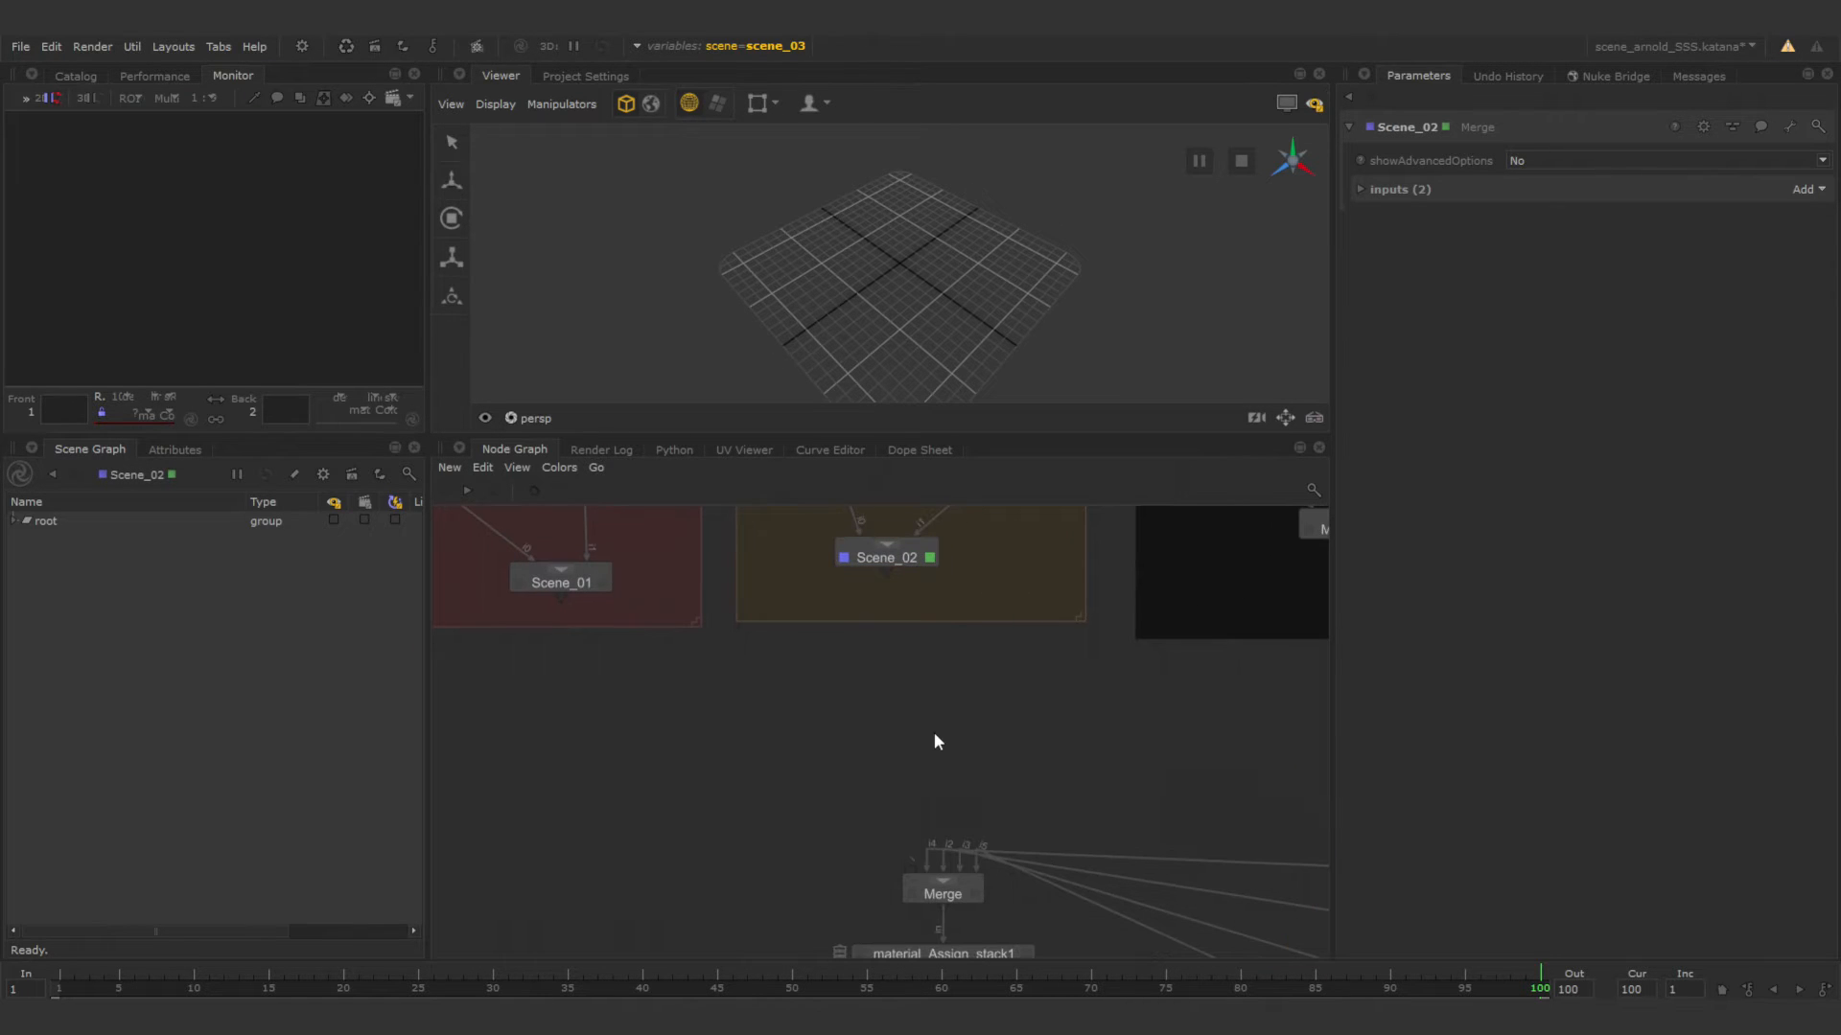
pyautogui.press('Tab')
pyautogui.write('va')
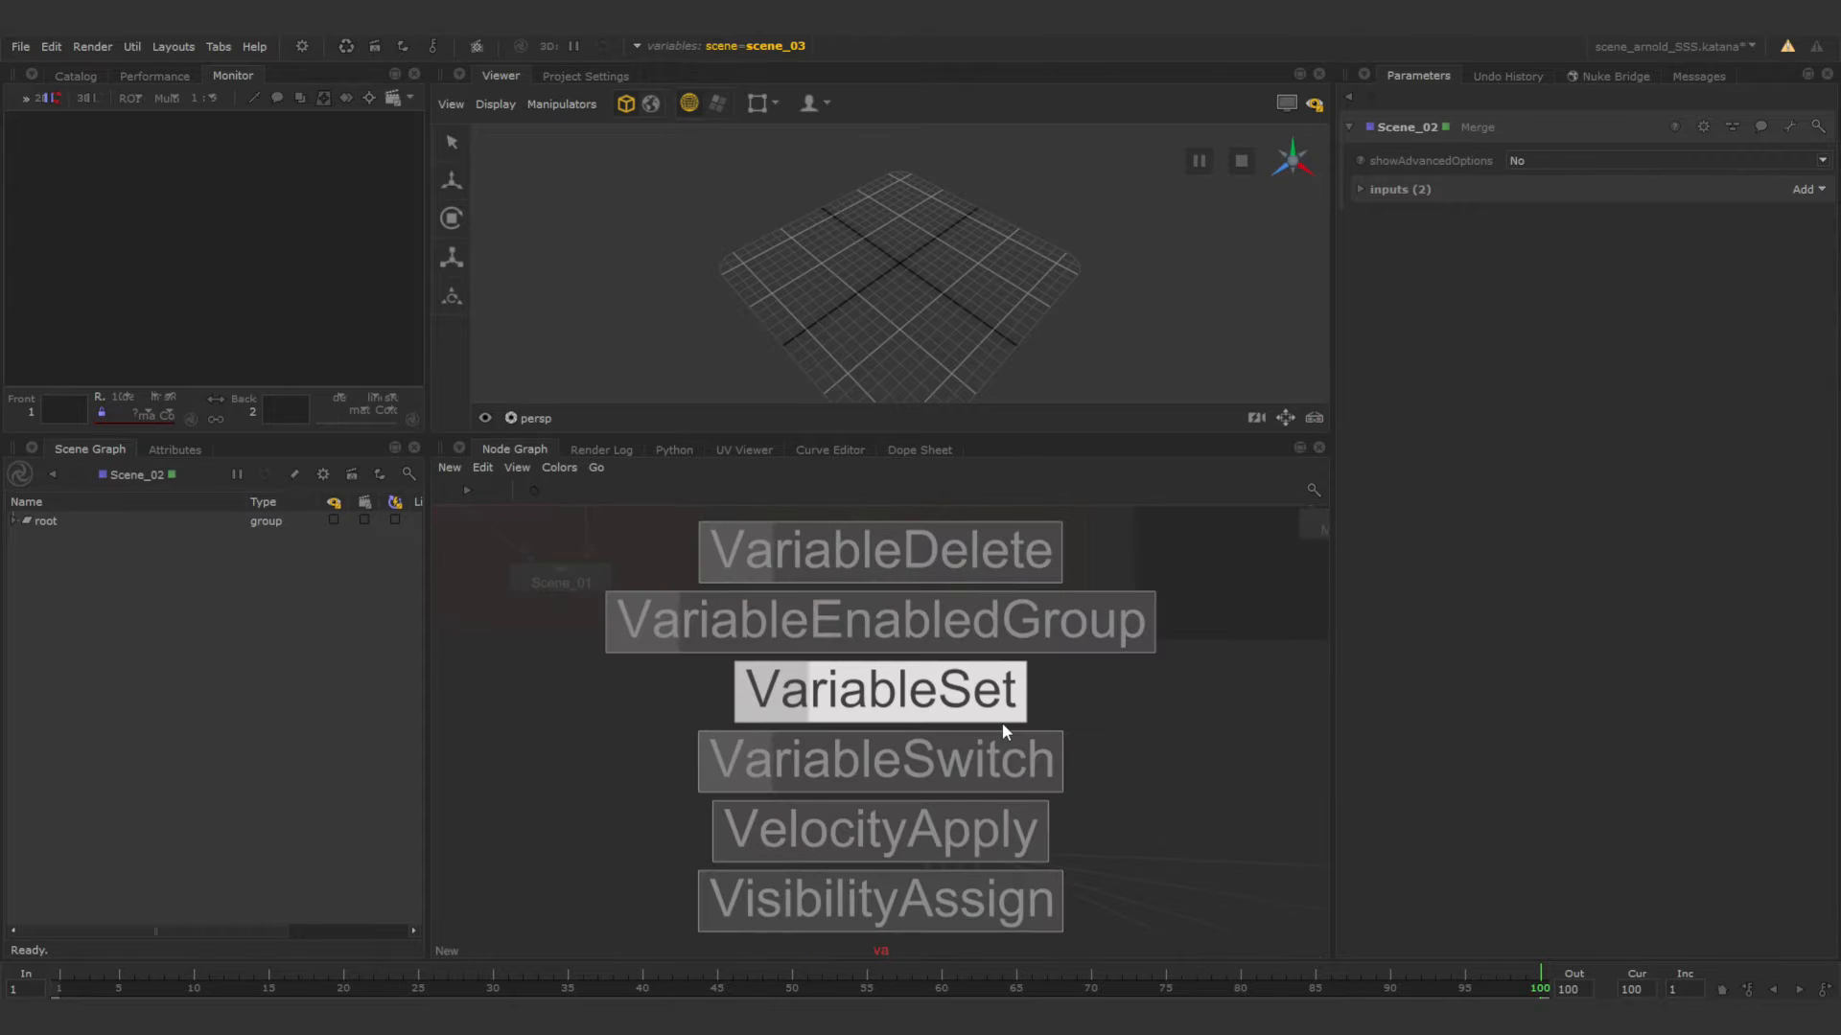
pyautogui.click(959, 759)
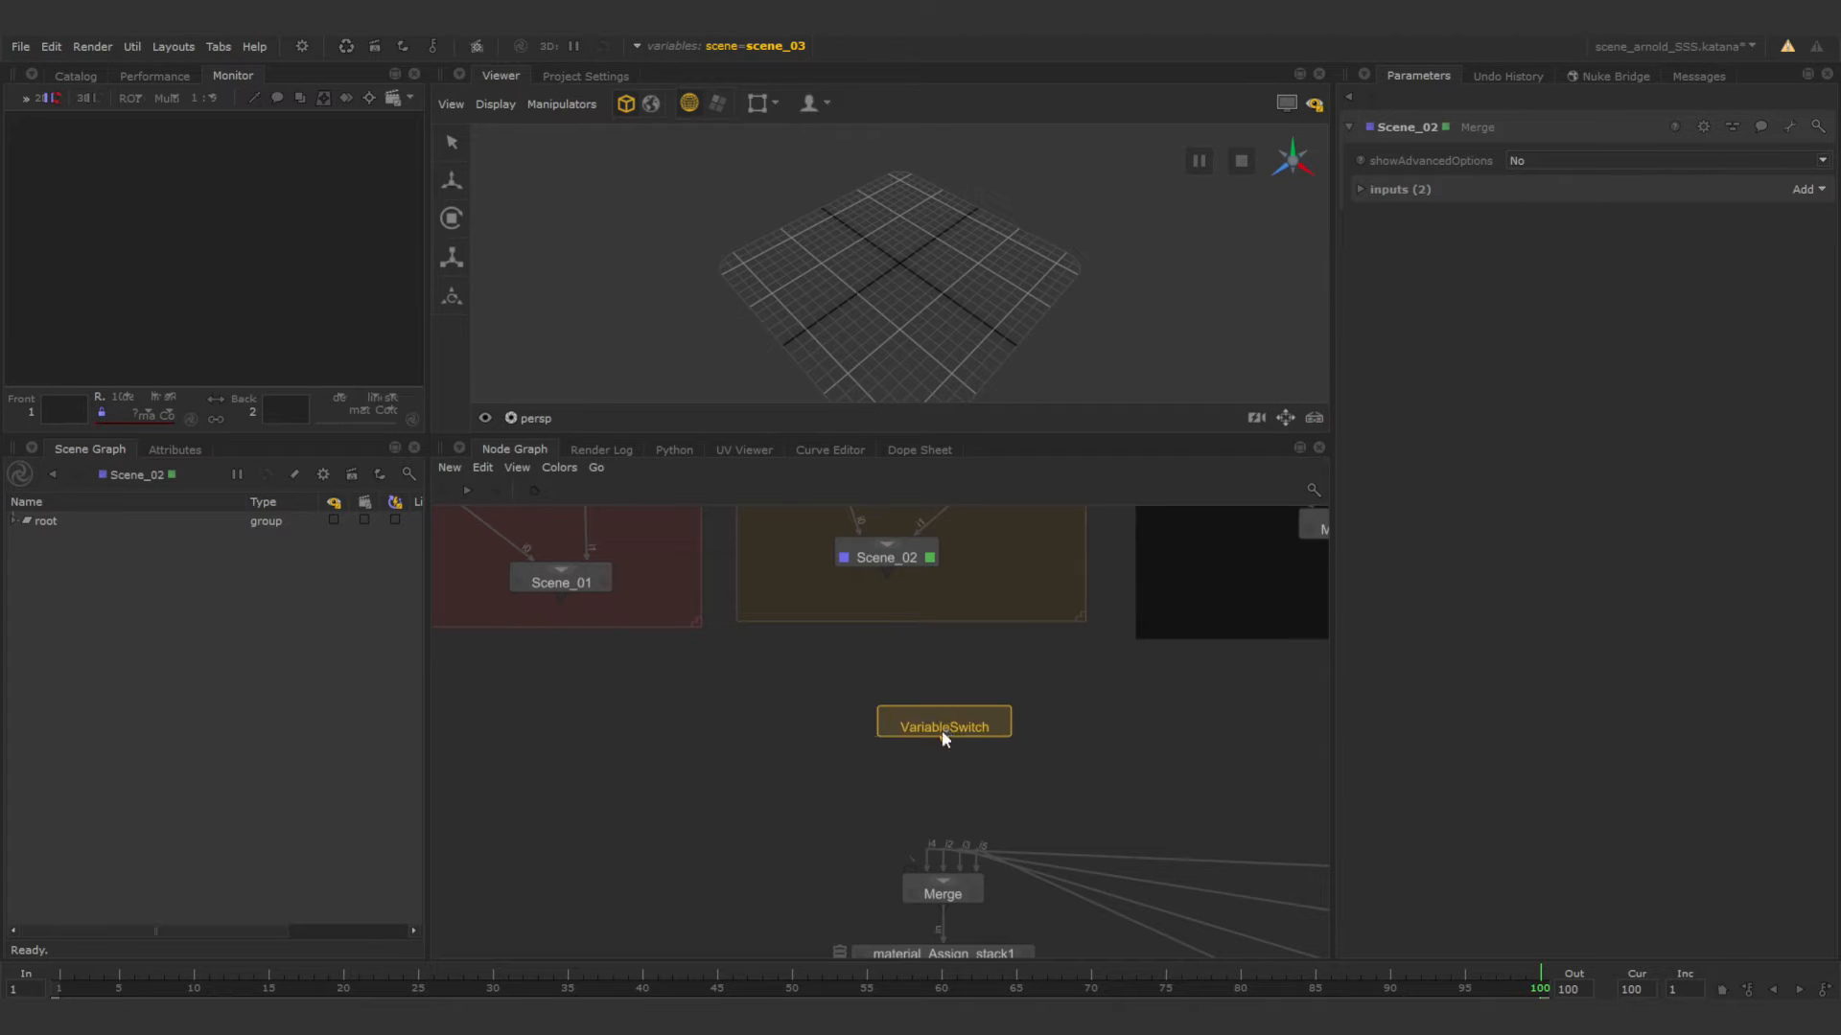
pyautogui.click(923, 767)
# Connect Scene_01, Scene_02 and Scene_03, in that order, to the inputs of the VariableSwitch node.
pyautogui.moveTo(561, 594); pyautogui.dragTo(922, 762)
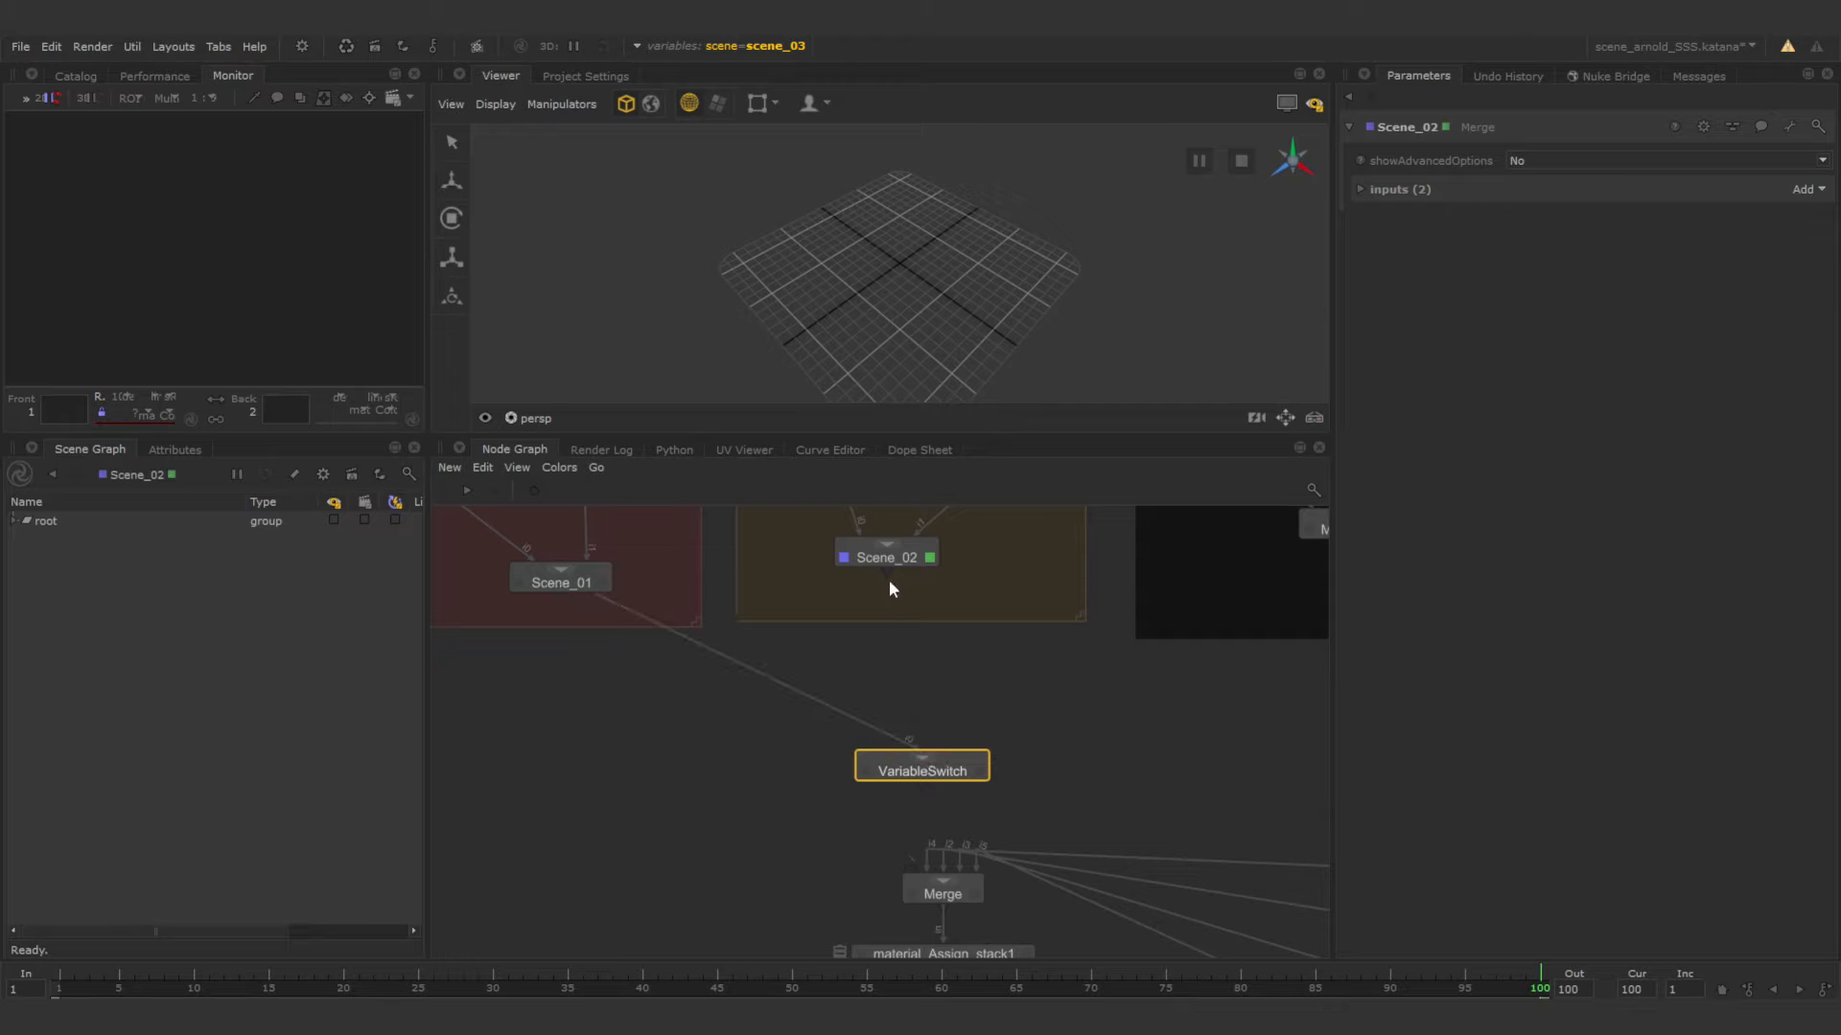
pyautogui.moveTo(894, 590); pyautogui.dragTo(926, 767)
pyautogui.moveTo(1198, 662); pyautogui.dragTo(908, 639, button='middle')
pyautogui.moveTo(1144, 595); pyautogui.dragTo(640, 740)
pyautogui.scroll(-5, 623, 737)
pyautogui.moveTo(697, 694); pyautogui.dragTo(966, 706, button='middle')
pyautogui.scroll(5, 885, 709)
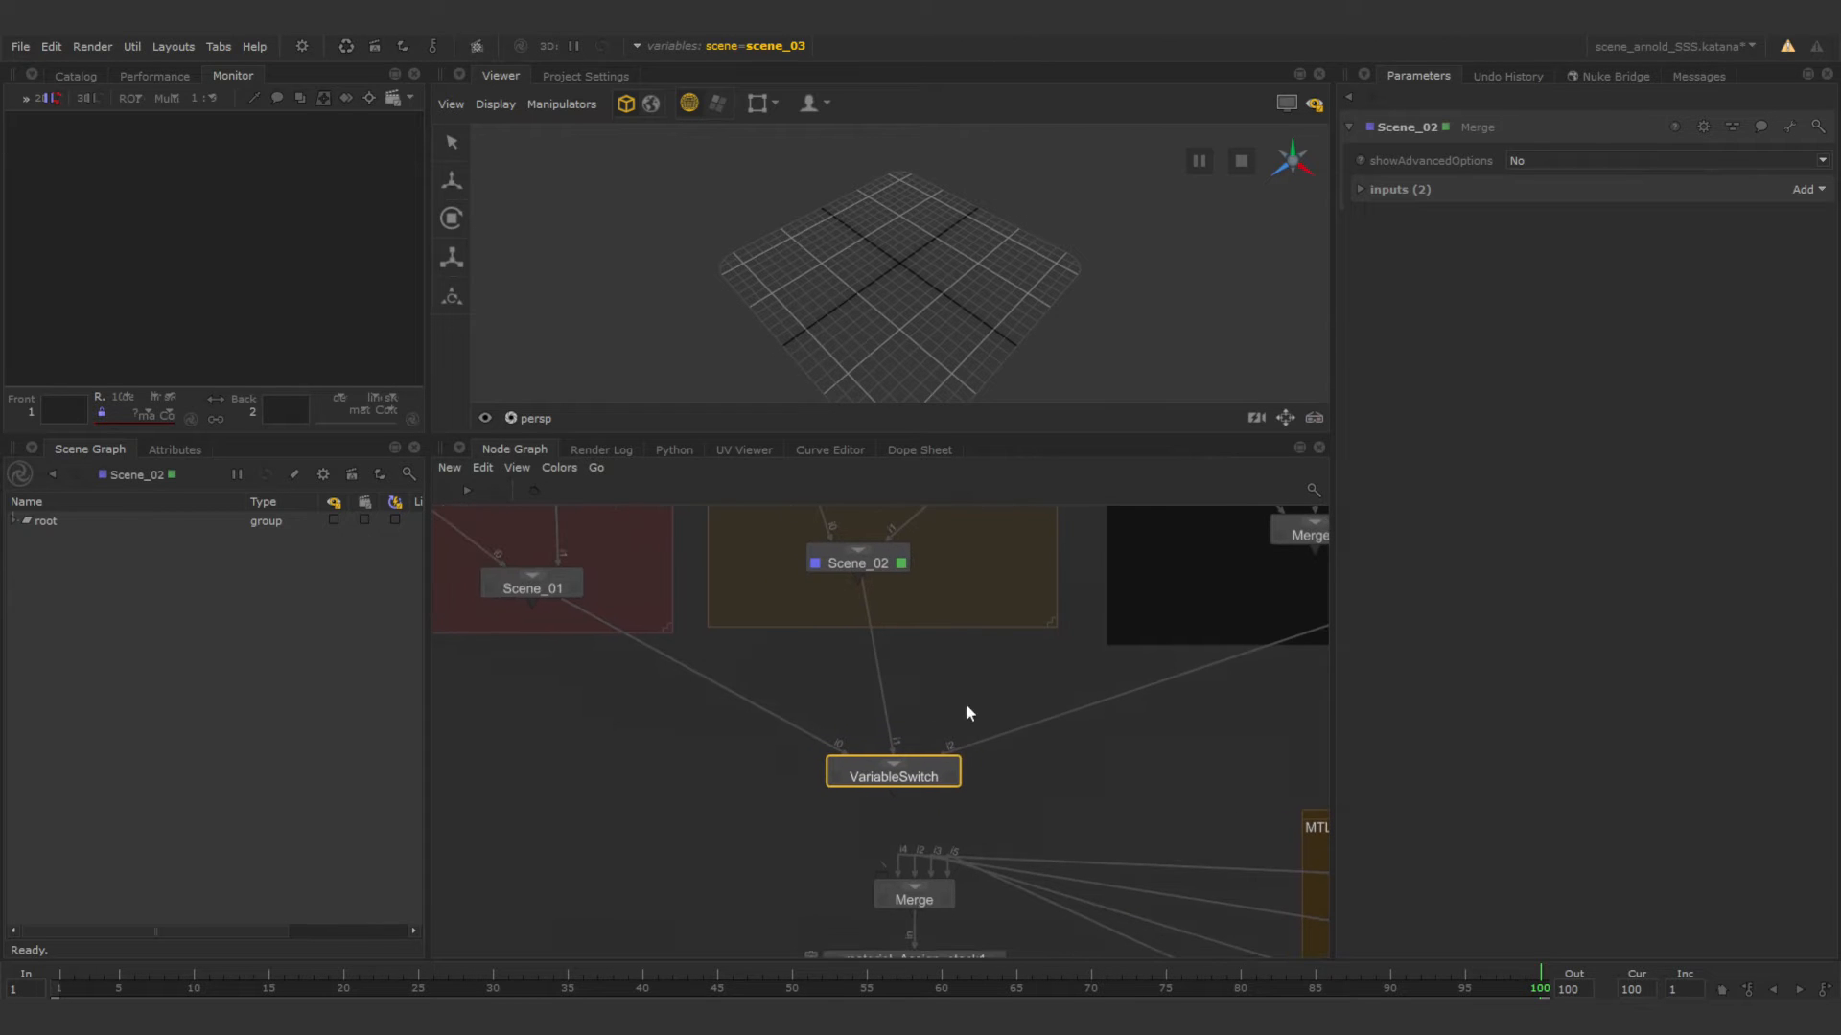
# Set the VariableSwitch node's three input patterns to scene_01, scene_02 and scene_03.
pyautogui.click(947, 776)
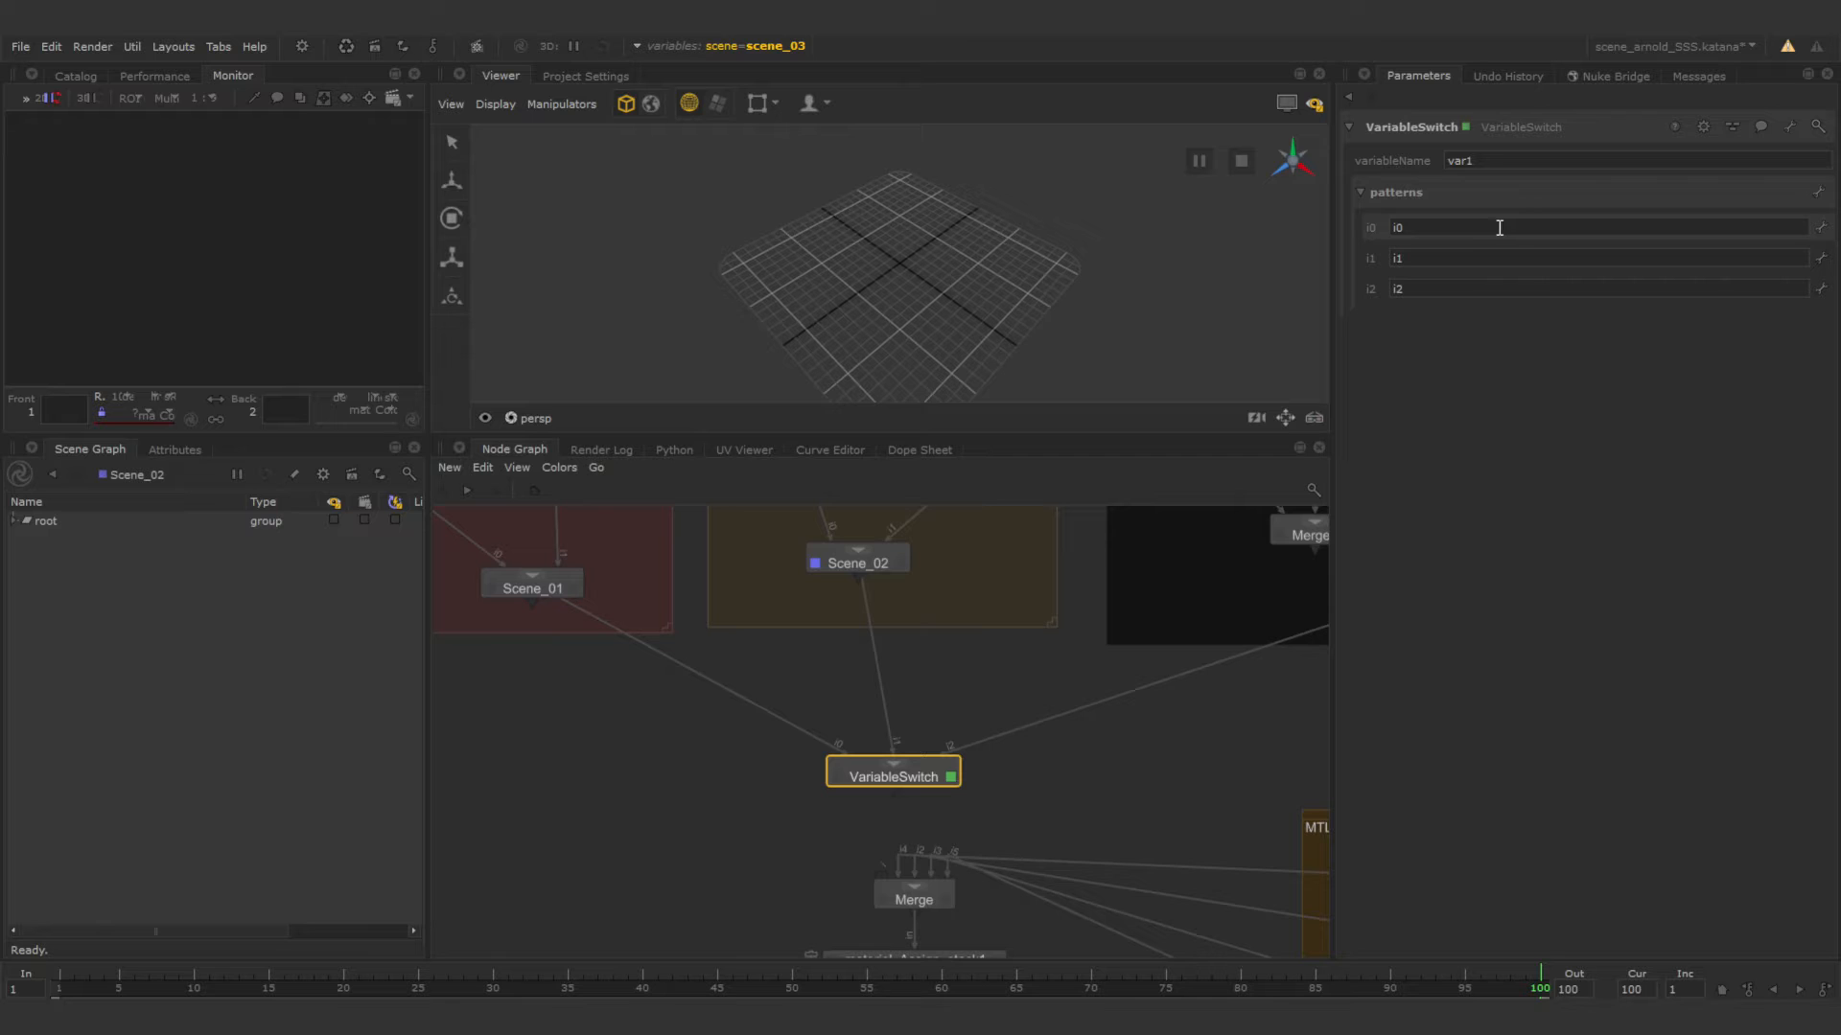
pyautogui.doubleClick(1427, 228)
pyautogui.write('scene_01')
pyautogui.doubleClick(1417, 256)
pyautogui.write('scene')
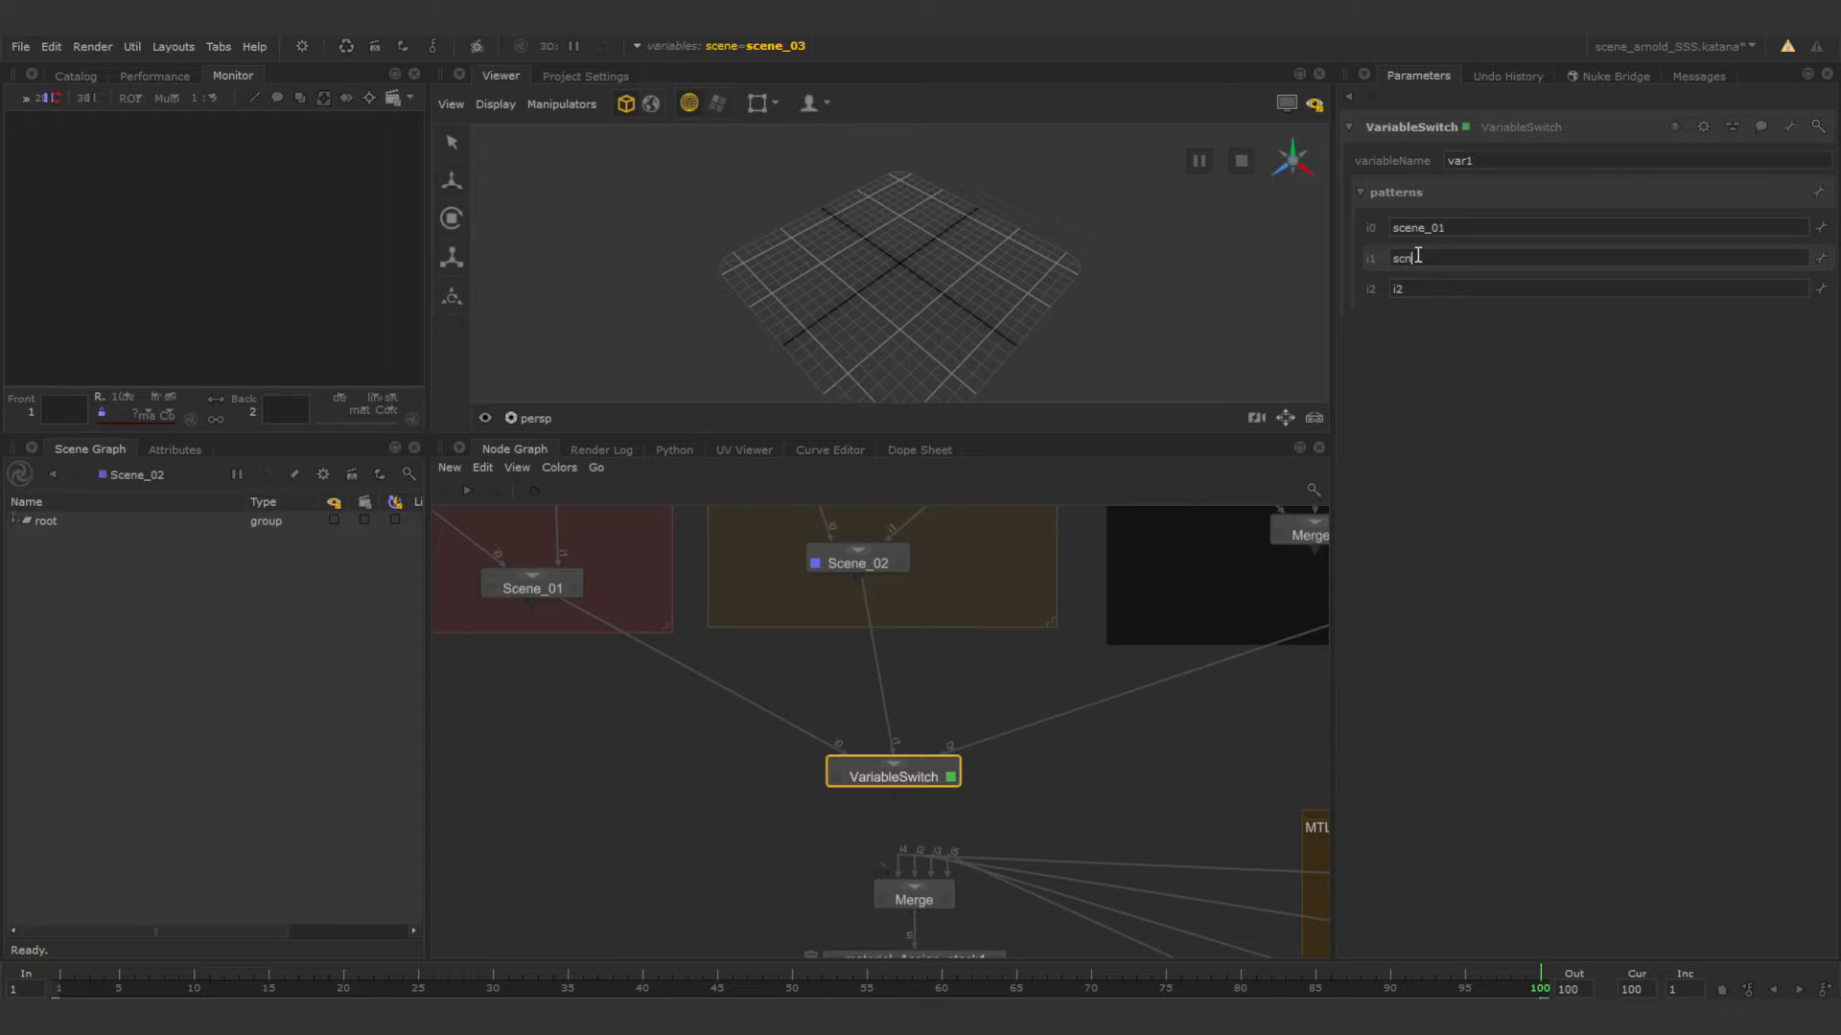
pyautogui.write('ne_02')
pyautogui.doubleClick(1414, 290)
pyautogui.write('scene')
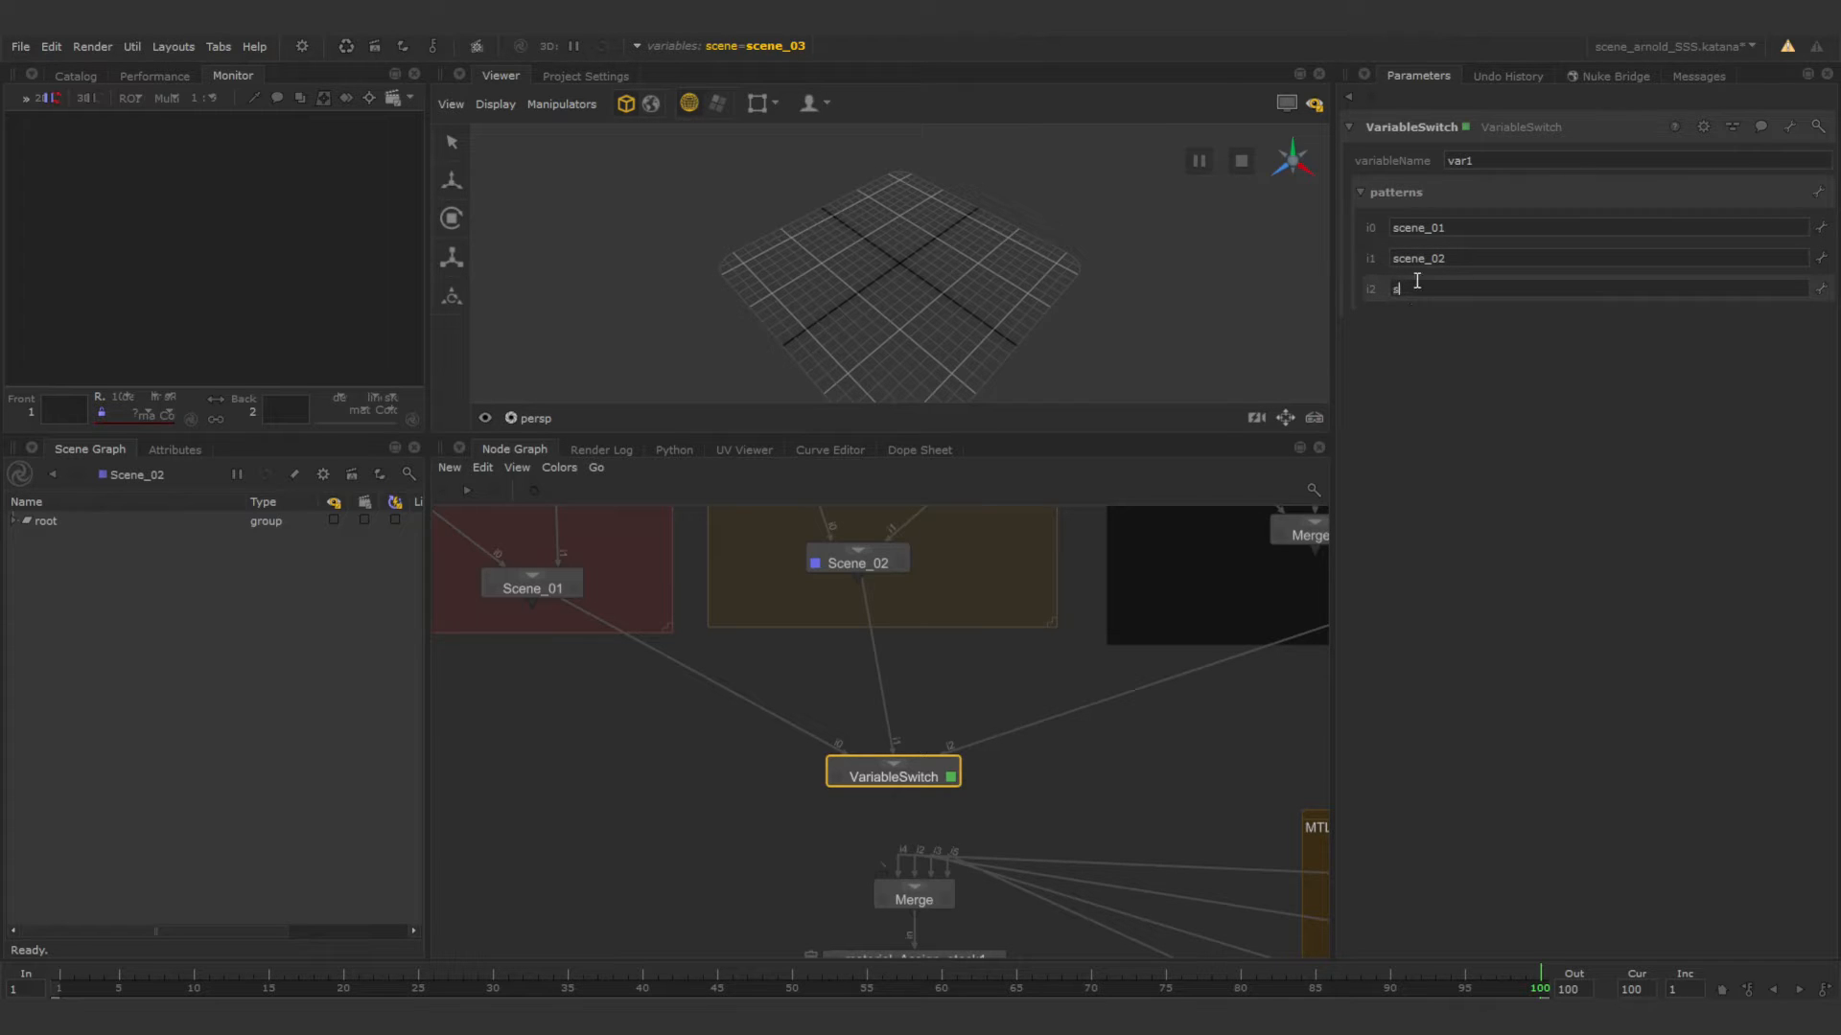
pyautogui.write('_03')
# Set the VariableSwitch's variable name to scene and connect its output to the material Merge node.
pyautogui.click(1520, 155)
pyautogui.write('scene')
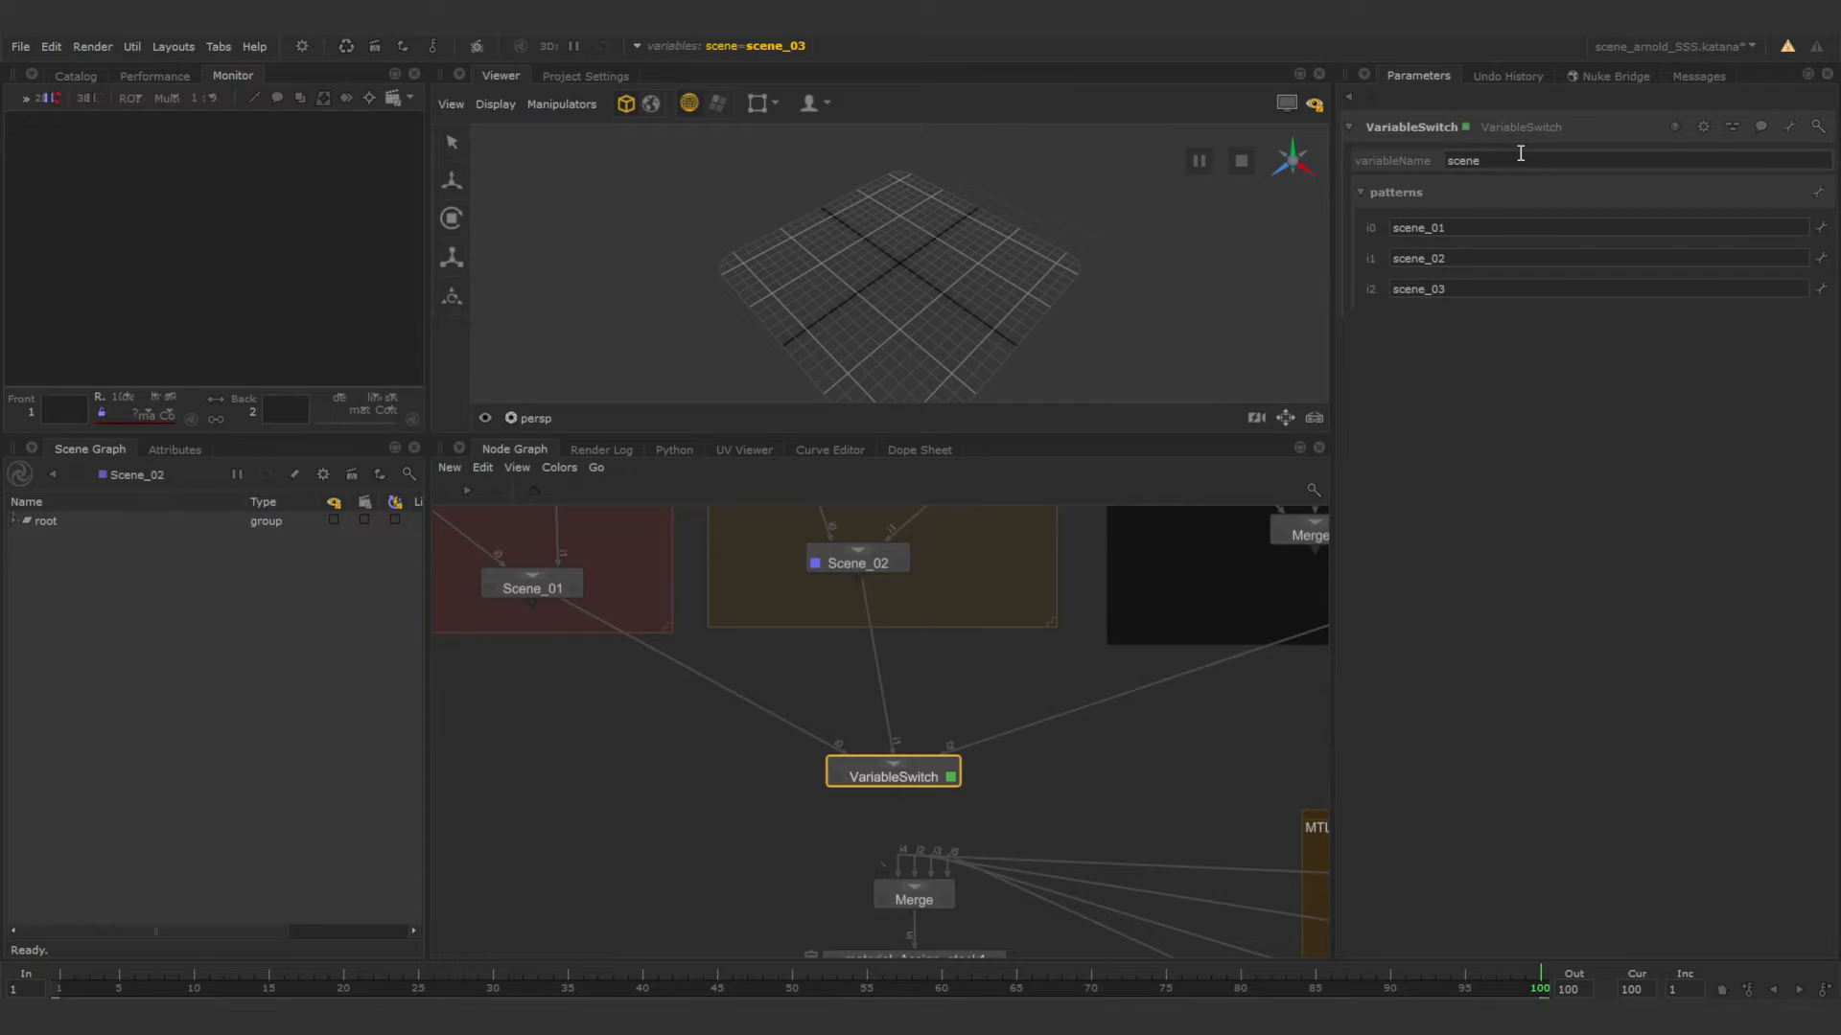
pyautogui.moveTo(894, 794); pyautogui.dragTo(883, 879)
# Add a global graph state variable in the project settings and rename it scene.
pyautogui.click(581, 77)
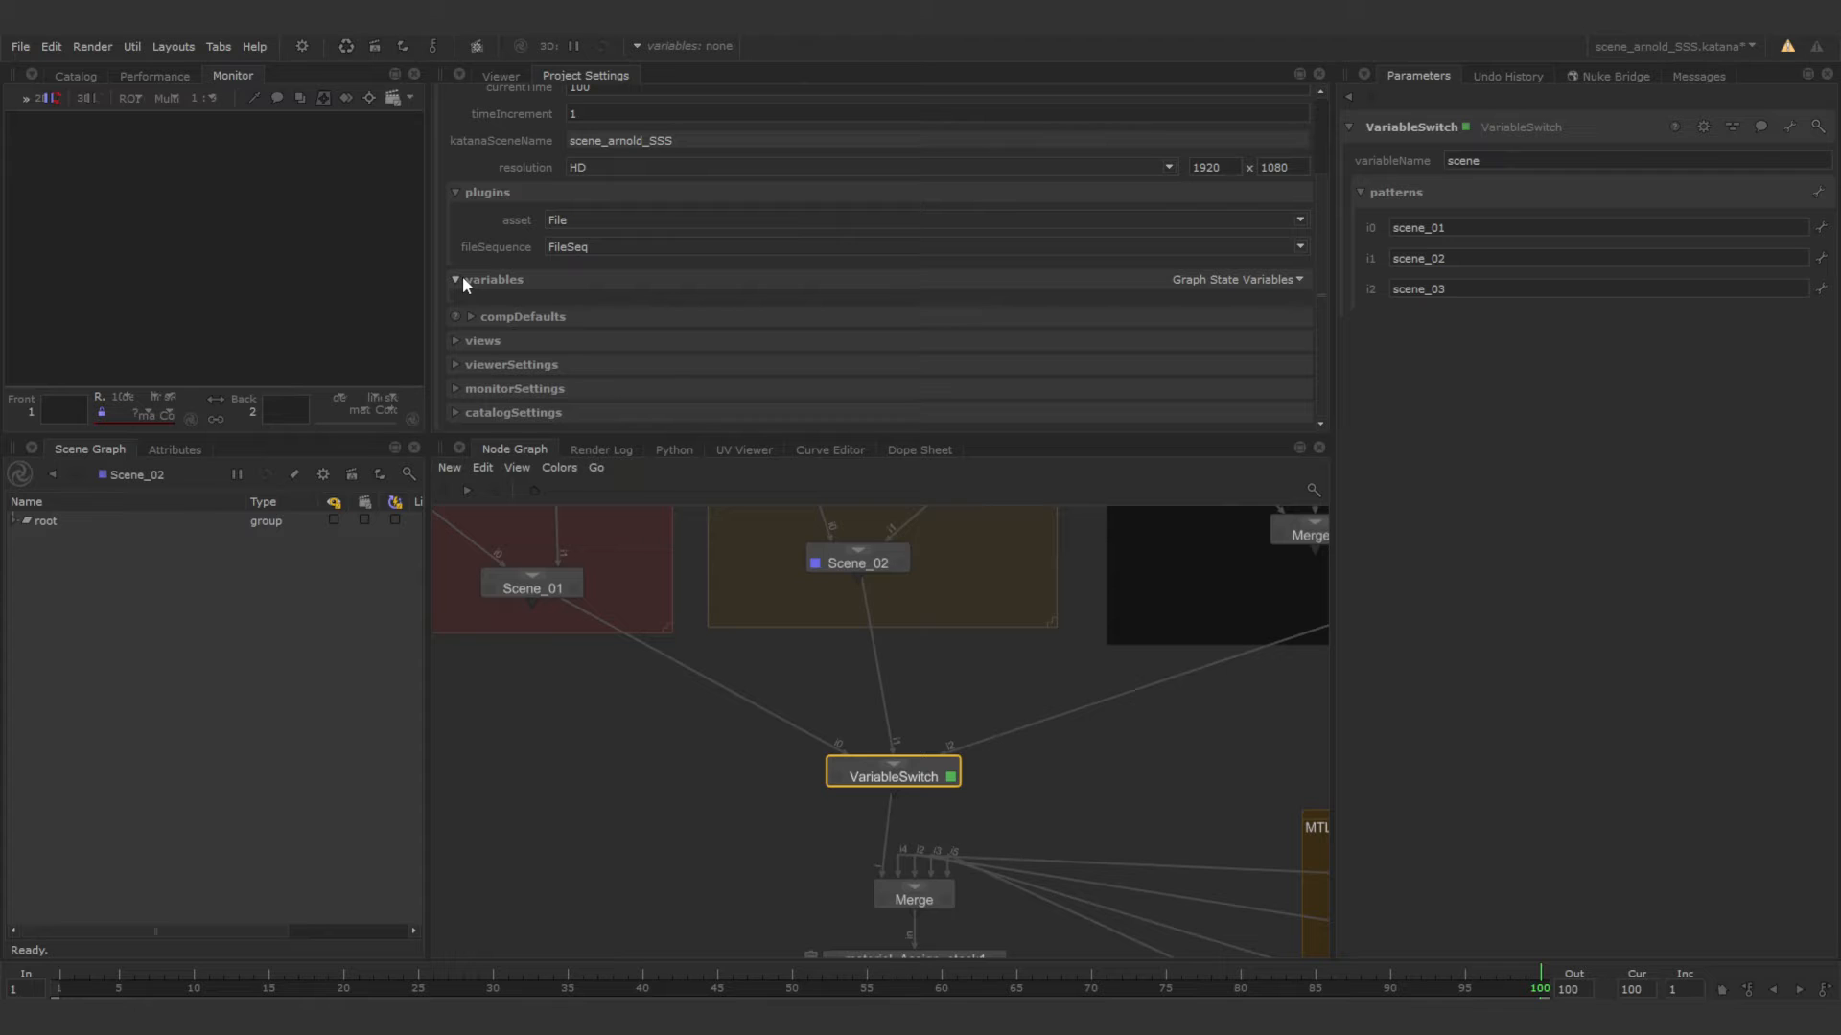
pyautogui.click(1285, 280)
pyautogui.click(1266, 297)
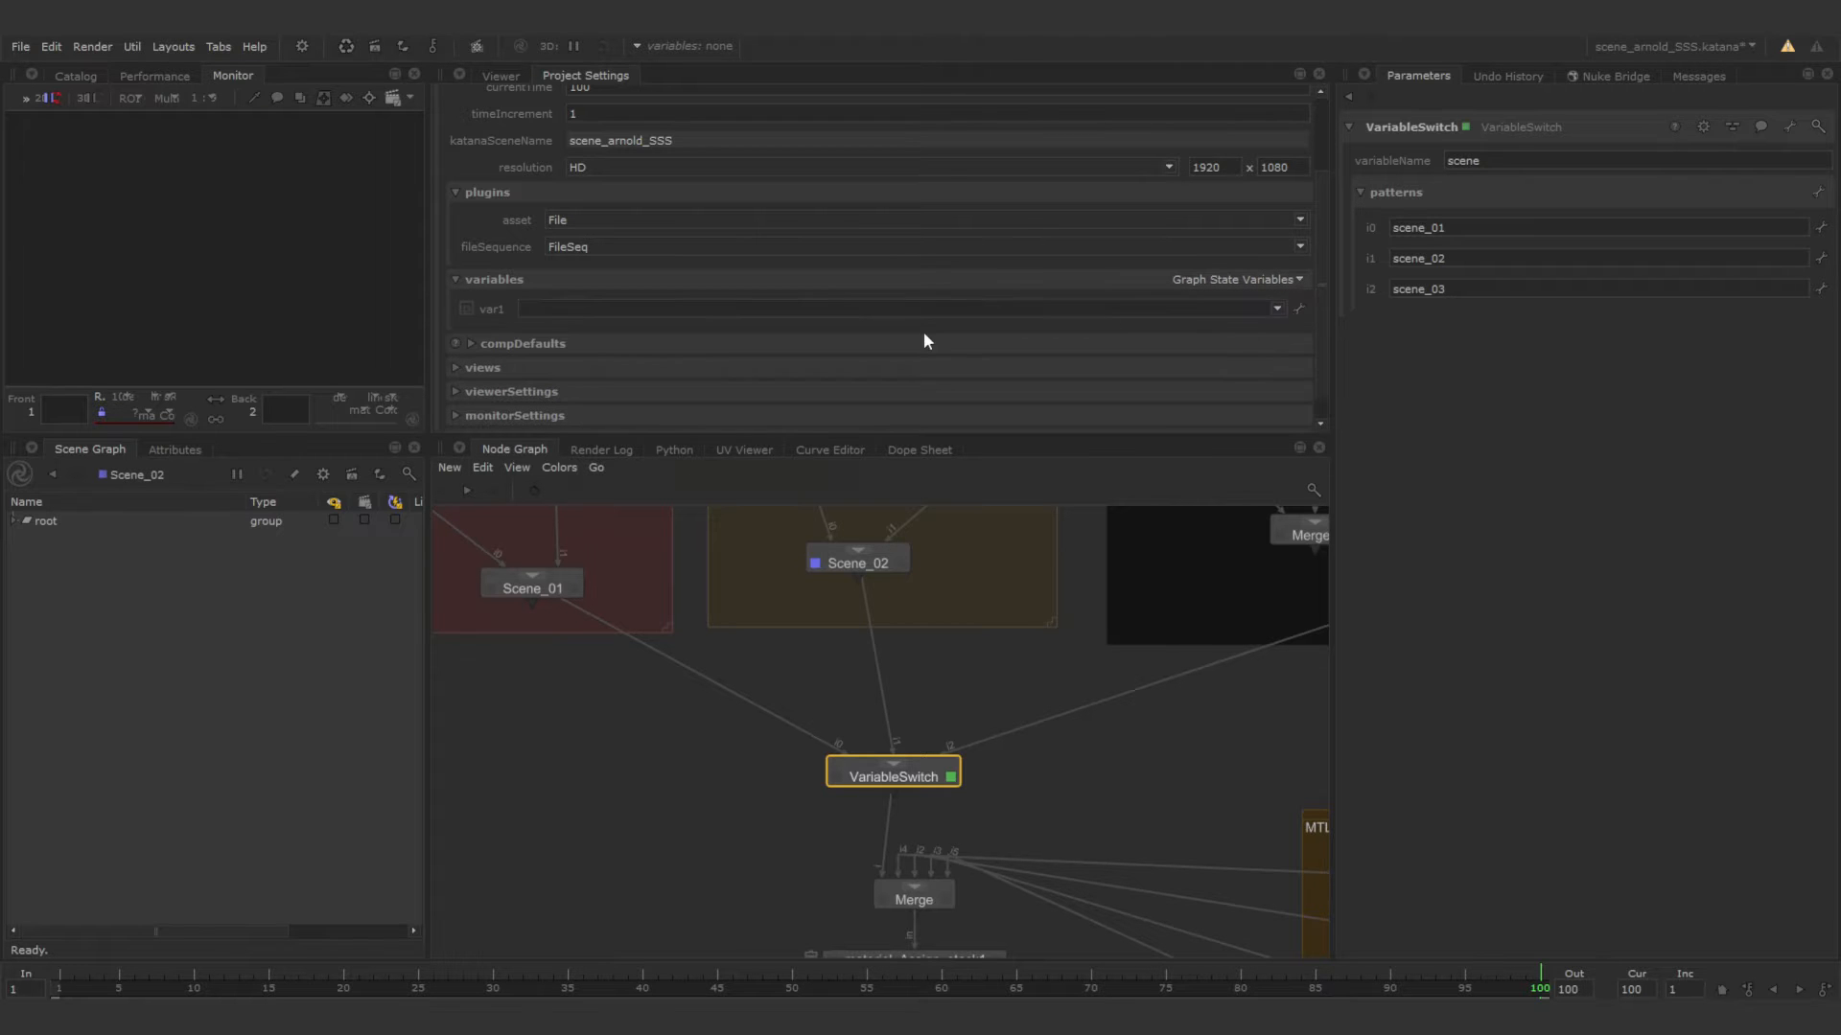
pyautogui.click(1300, 308)
pyautogui.click(1317, 332)
pyautogui.write('scene')
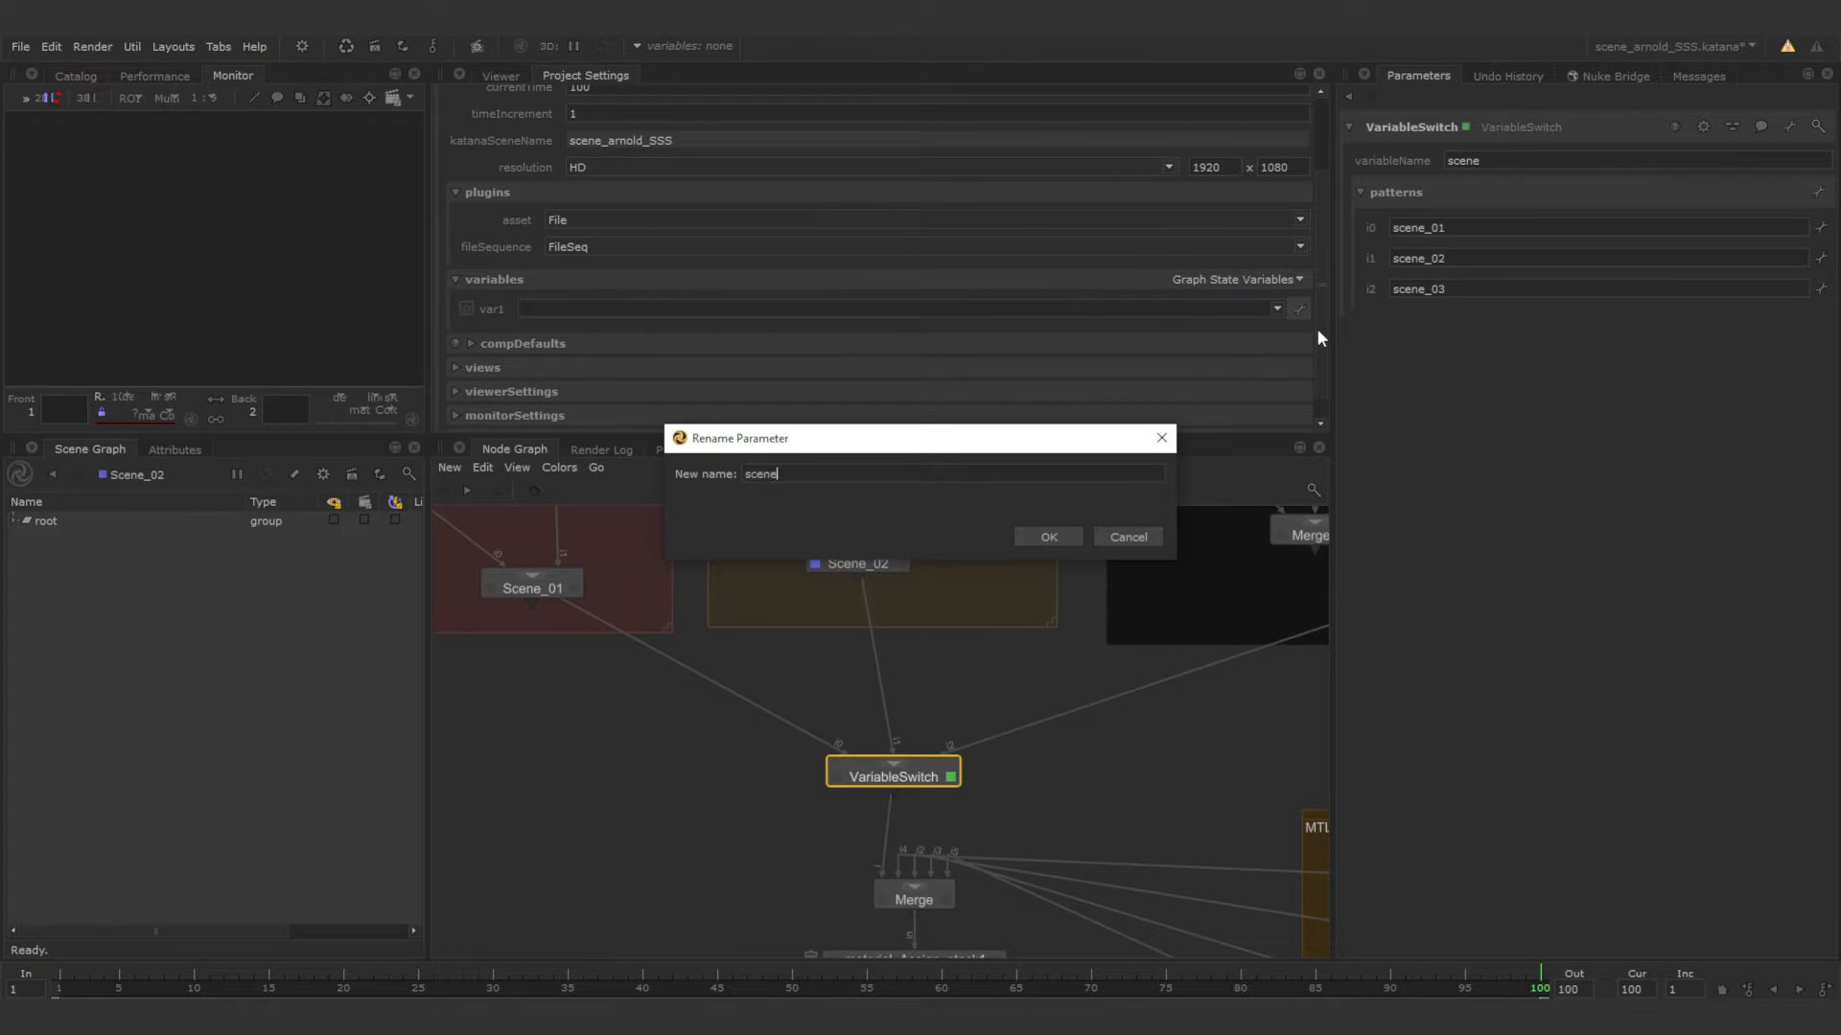
pyautogui.click(1043, 533)
# Give the scene variable the options scene_01, scene_02 and scene_03, and check them in its option list.
pyautogui.click(598, 308)
pyautogui.write('scene_01')
pyautogui.press('Return')
pyautogui.press('BackSpace')
pyautogui.write('2')
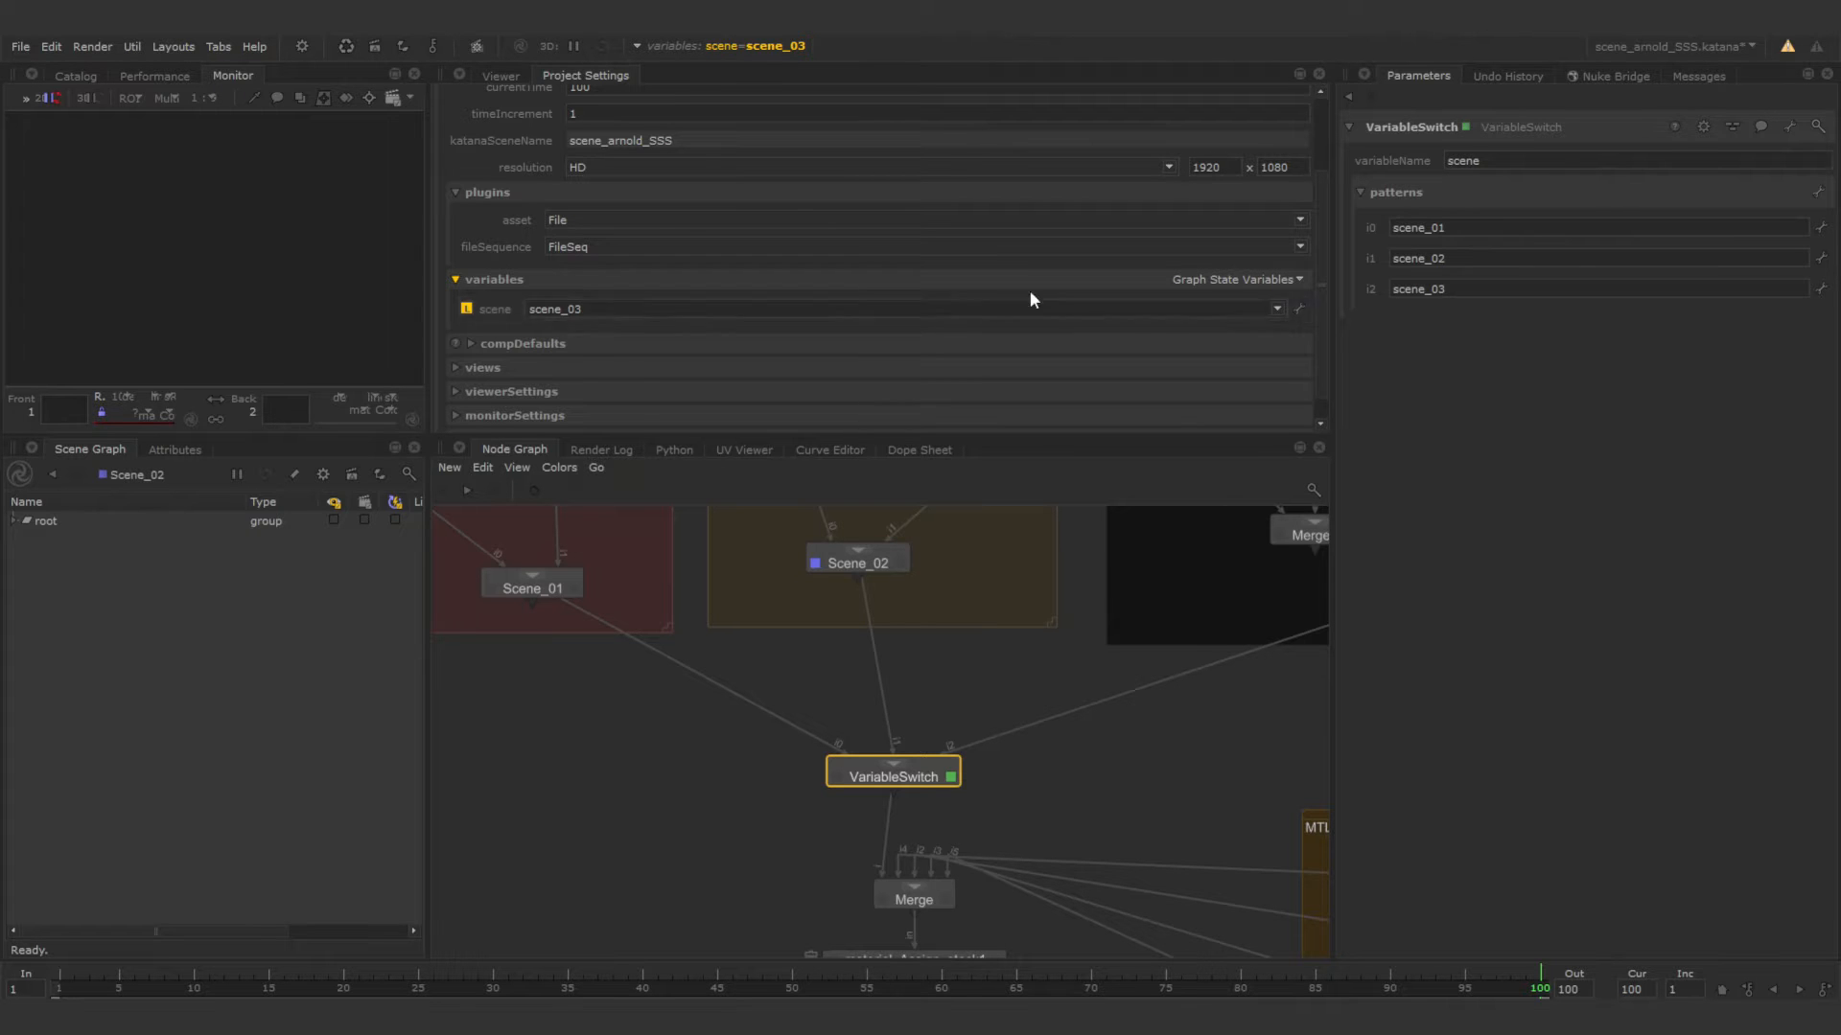
pyautogui.click(1275, 309)
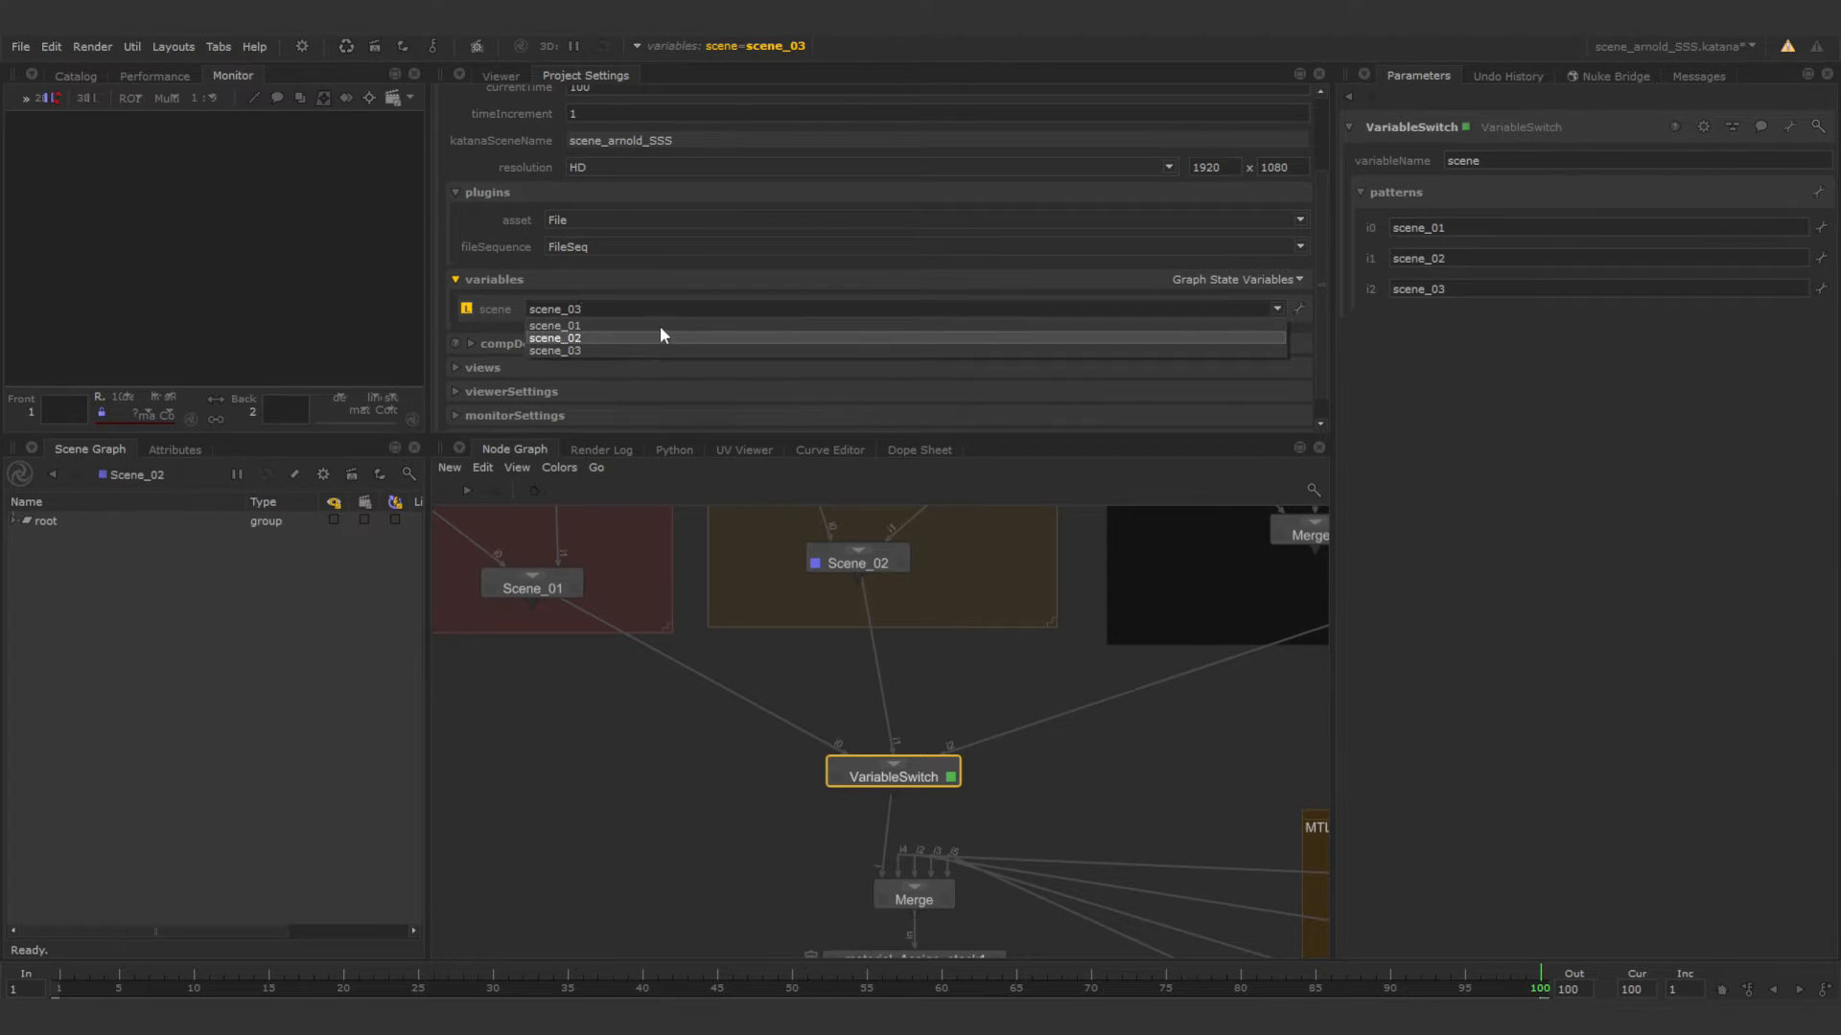
# Display the VariableSwitch output in the Viewer with everything under root enabled, looking through /root/world/cam/render_cam.
pyautogui.click(499, 76)
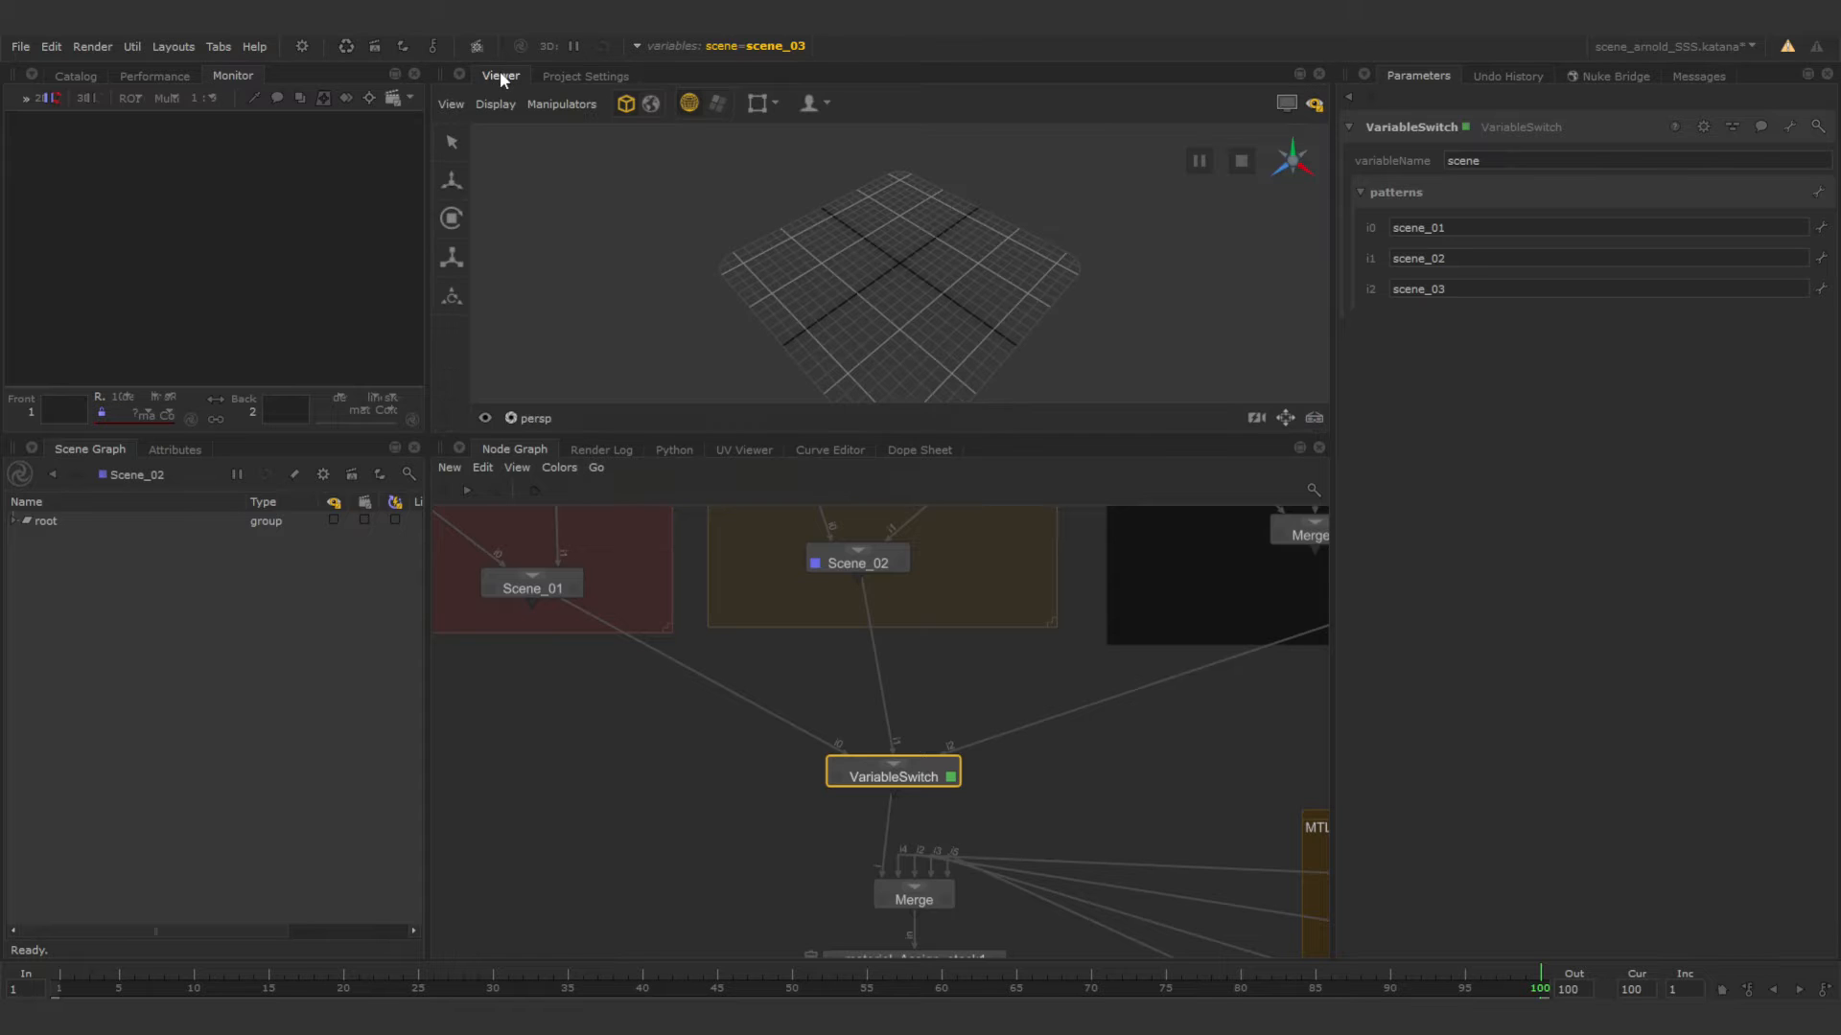
pyautogui.click(836, 777)
pyautogui.click(334, 521)
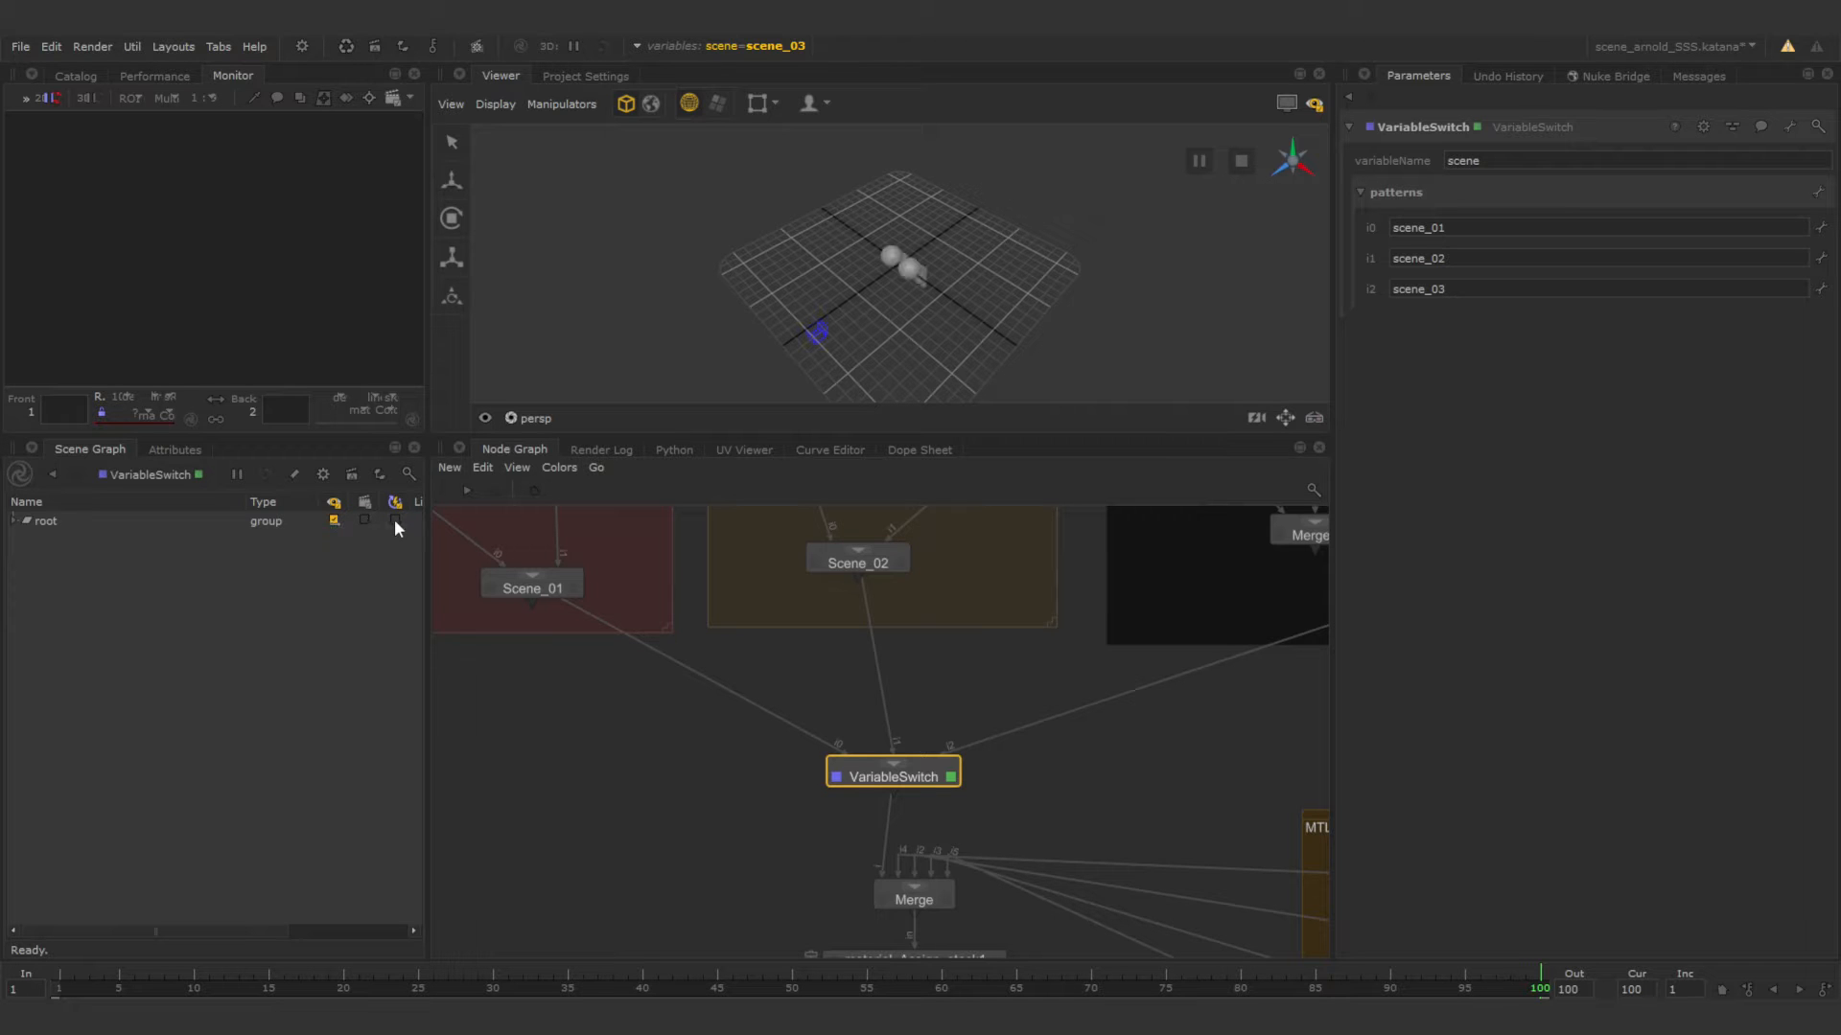
pyautogui.click(395, 520)
pyautogui.click(535, 418)
pyautogui.click(627, 533)
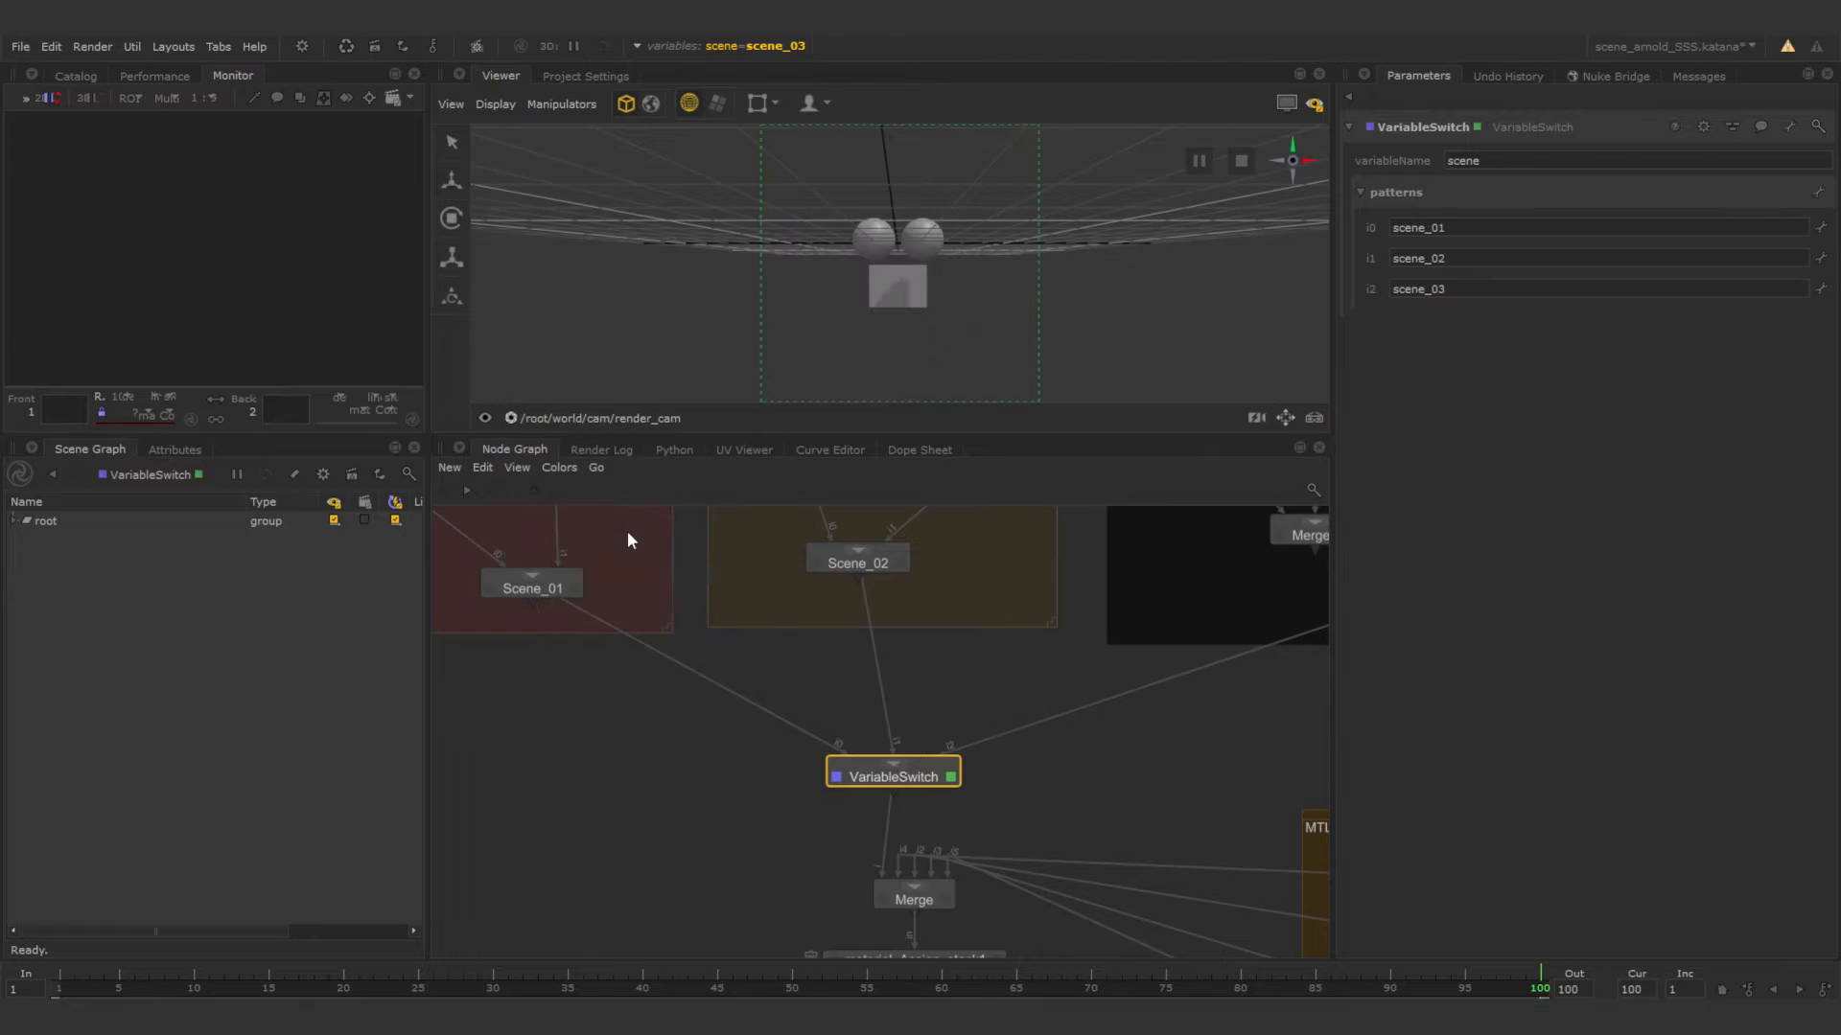
# Compare the camera location names of the Scene_02 and Scene_01 cameras.
pyautogui.moveTo(914, 587); pyautogui.dragTo(910, 700, button='middle')
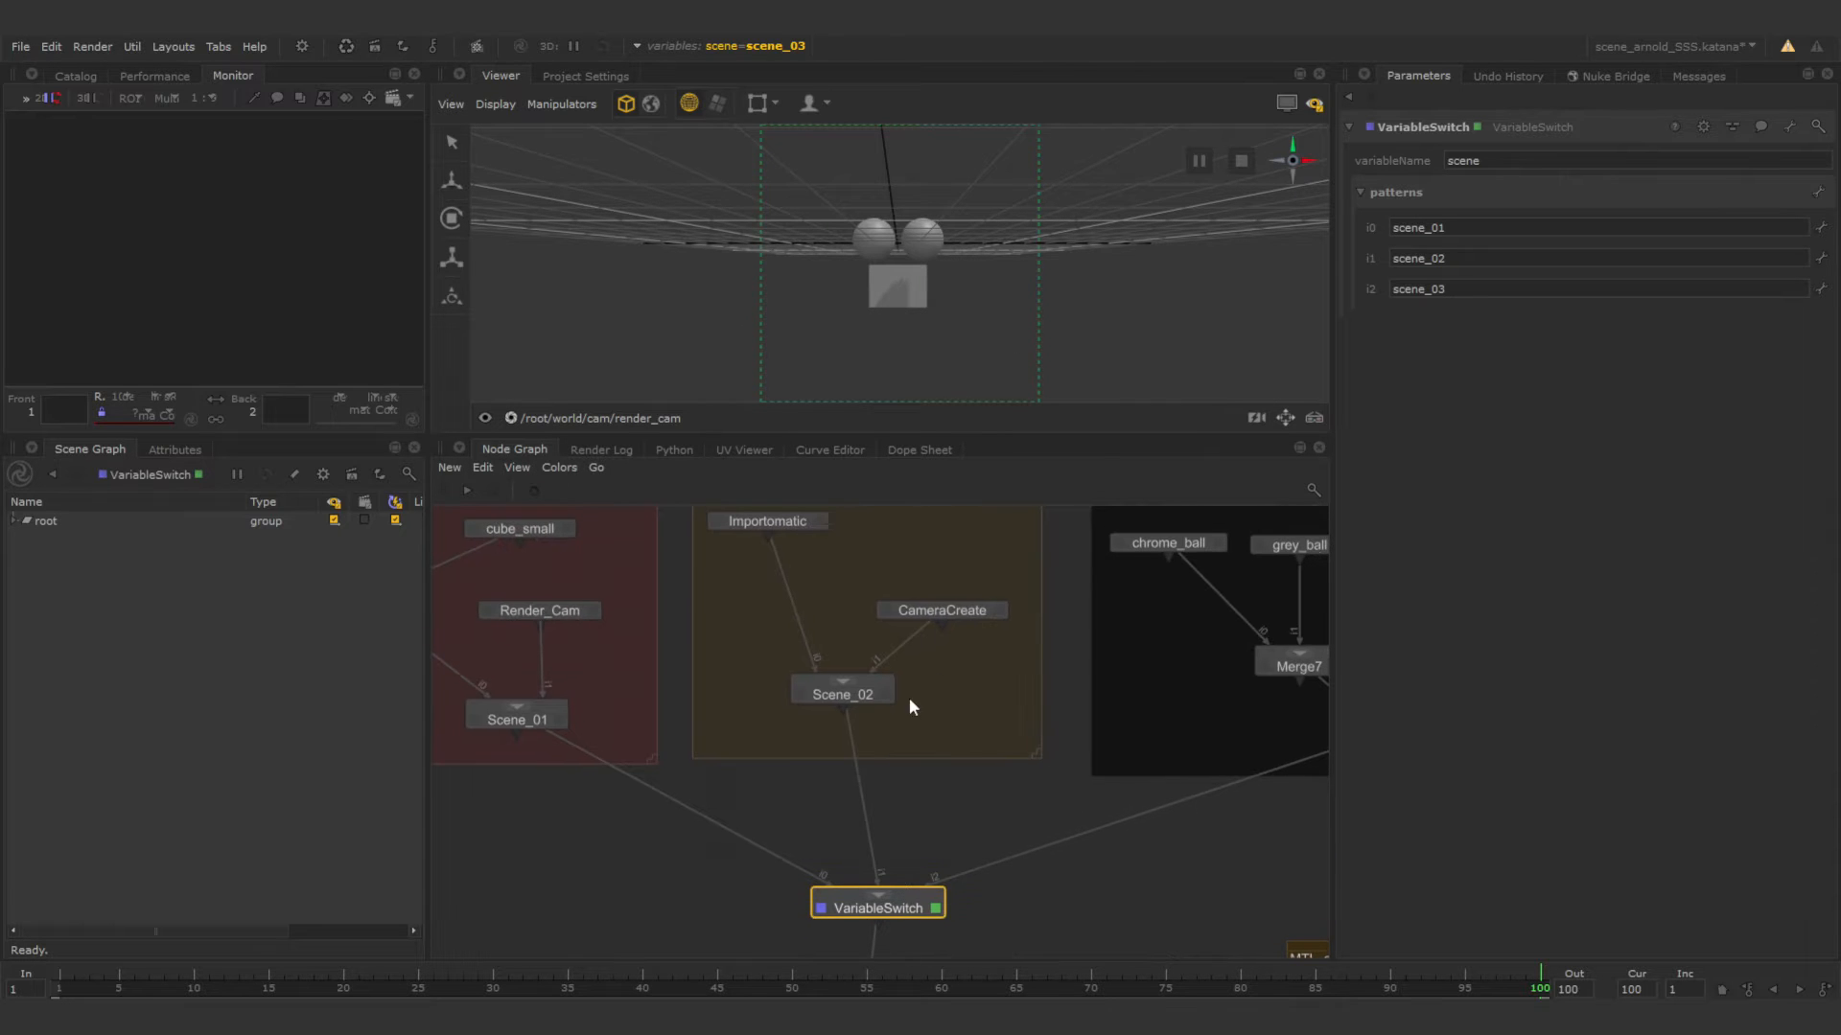
pyautogui.click(997, 614)
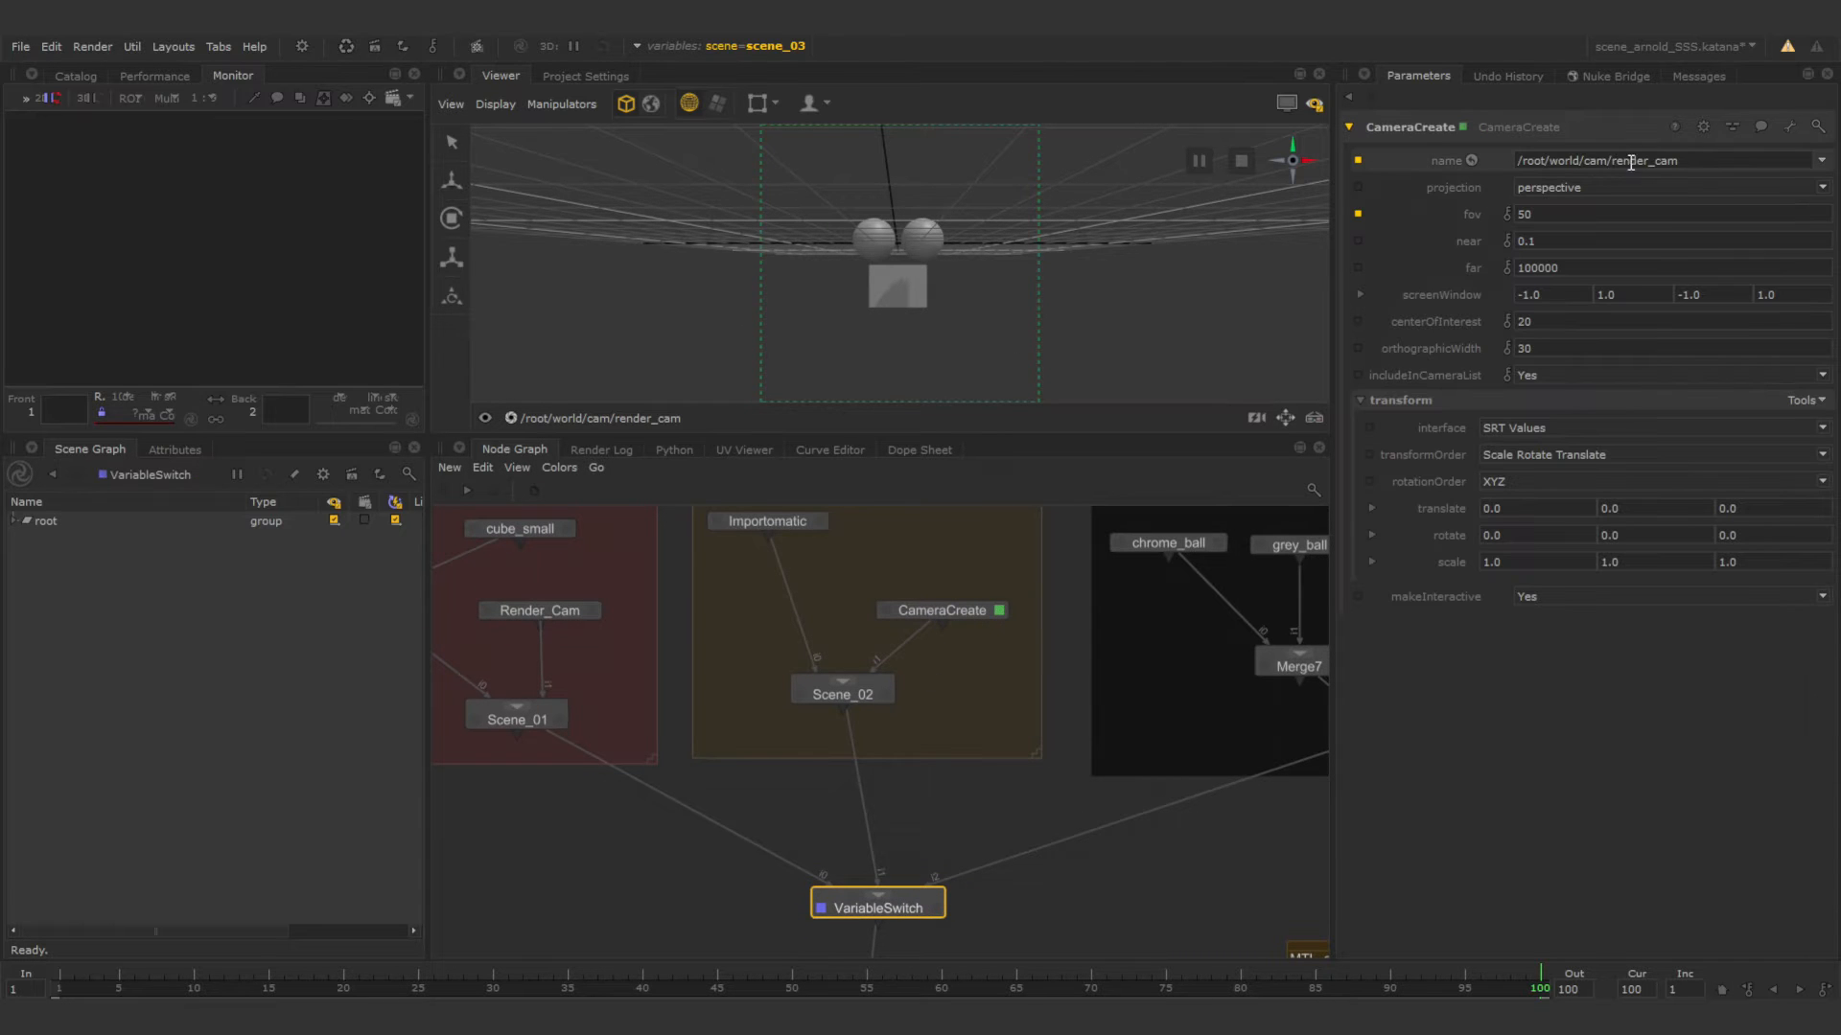
pyautogui.click(558, 612)
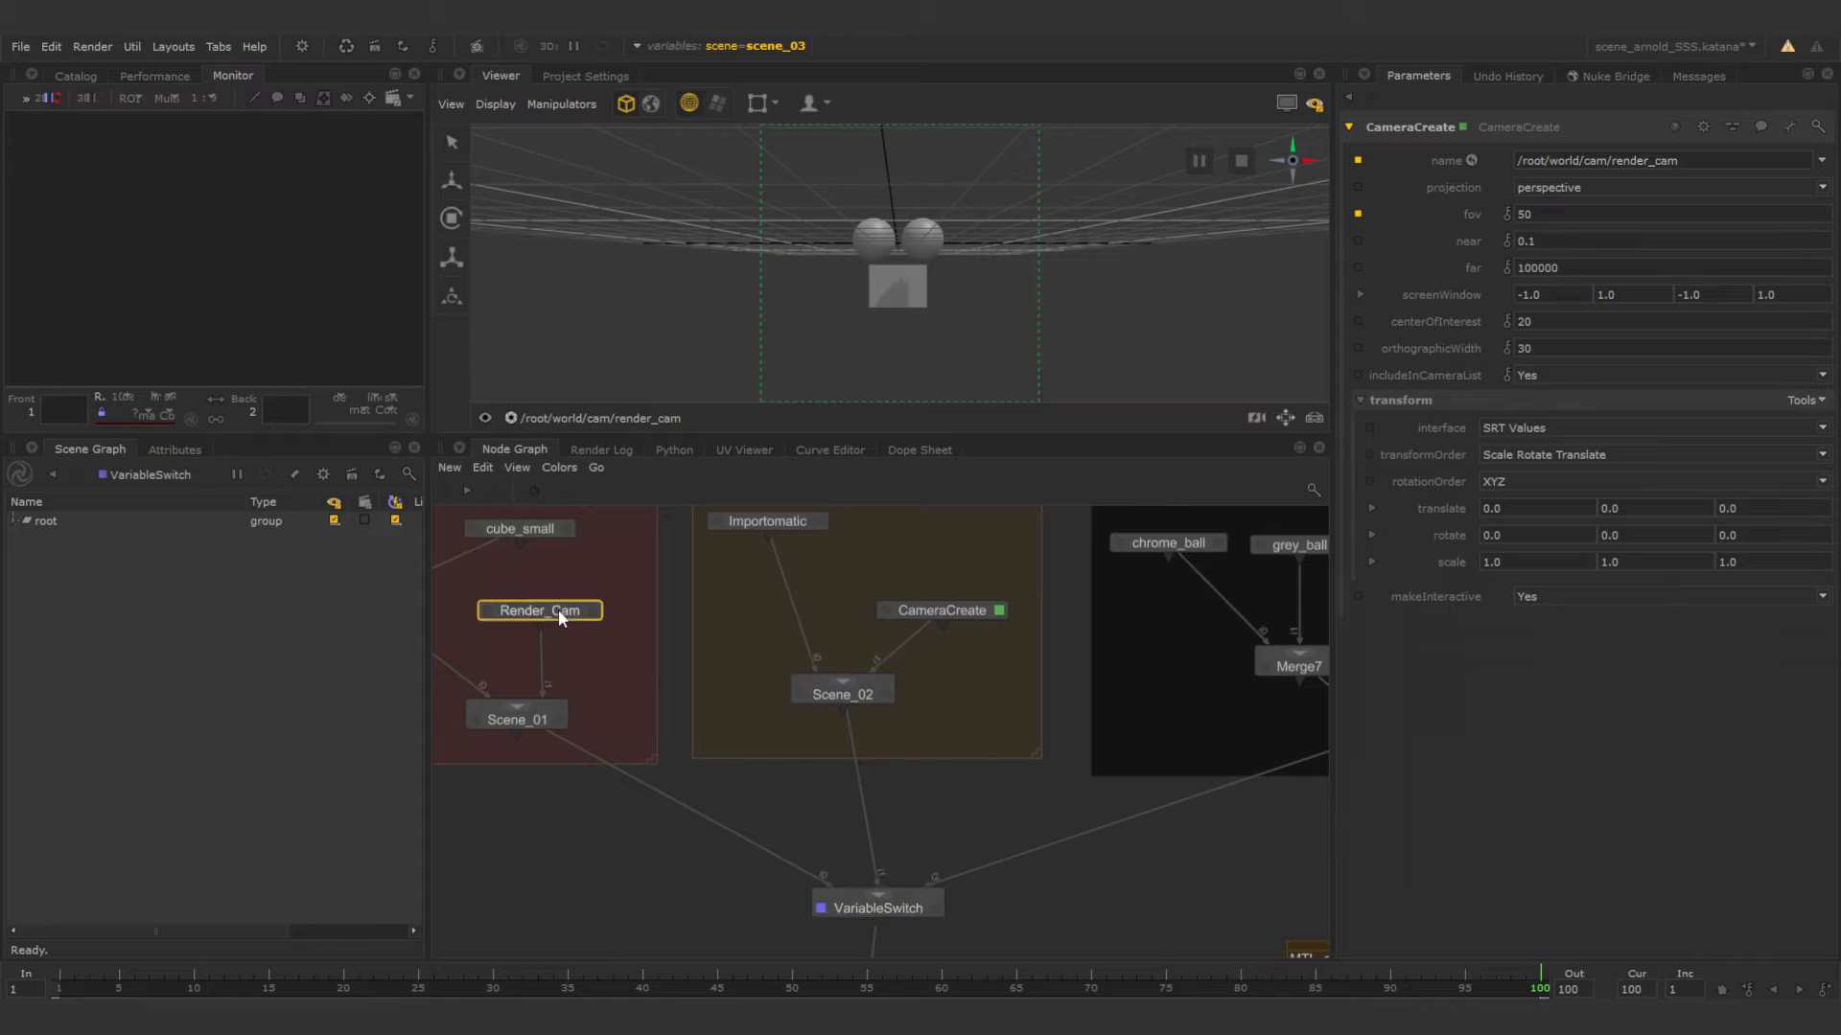
pyautogui.moveTo(1610, 160); pyautogui.dragTo(1671, 160)
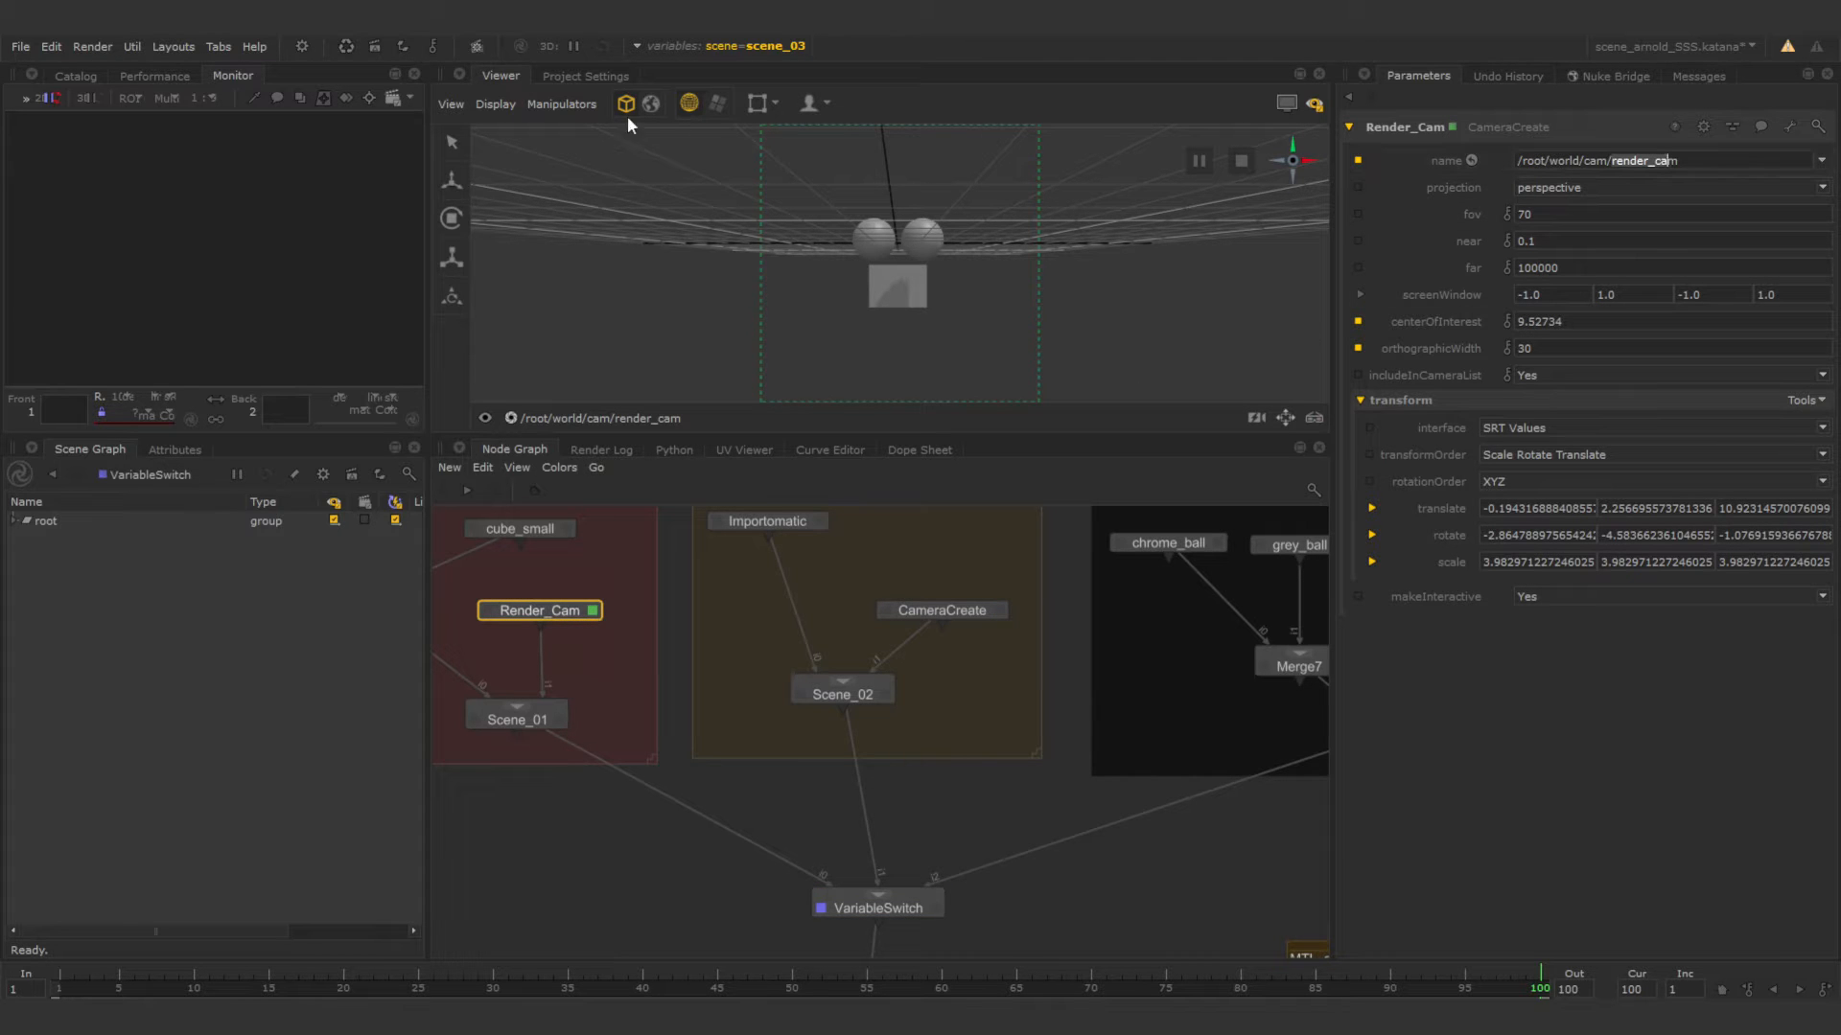
# Switch the scene variable to scene_02 and move the render camera to frame the character's head and shoulders.
pyautogui.click(779, 44)
pyautogui.click(775, 121)
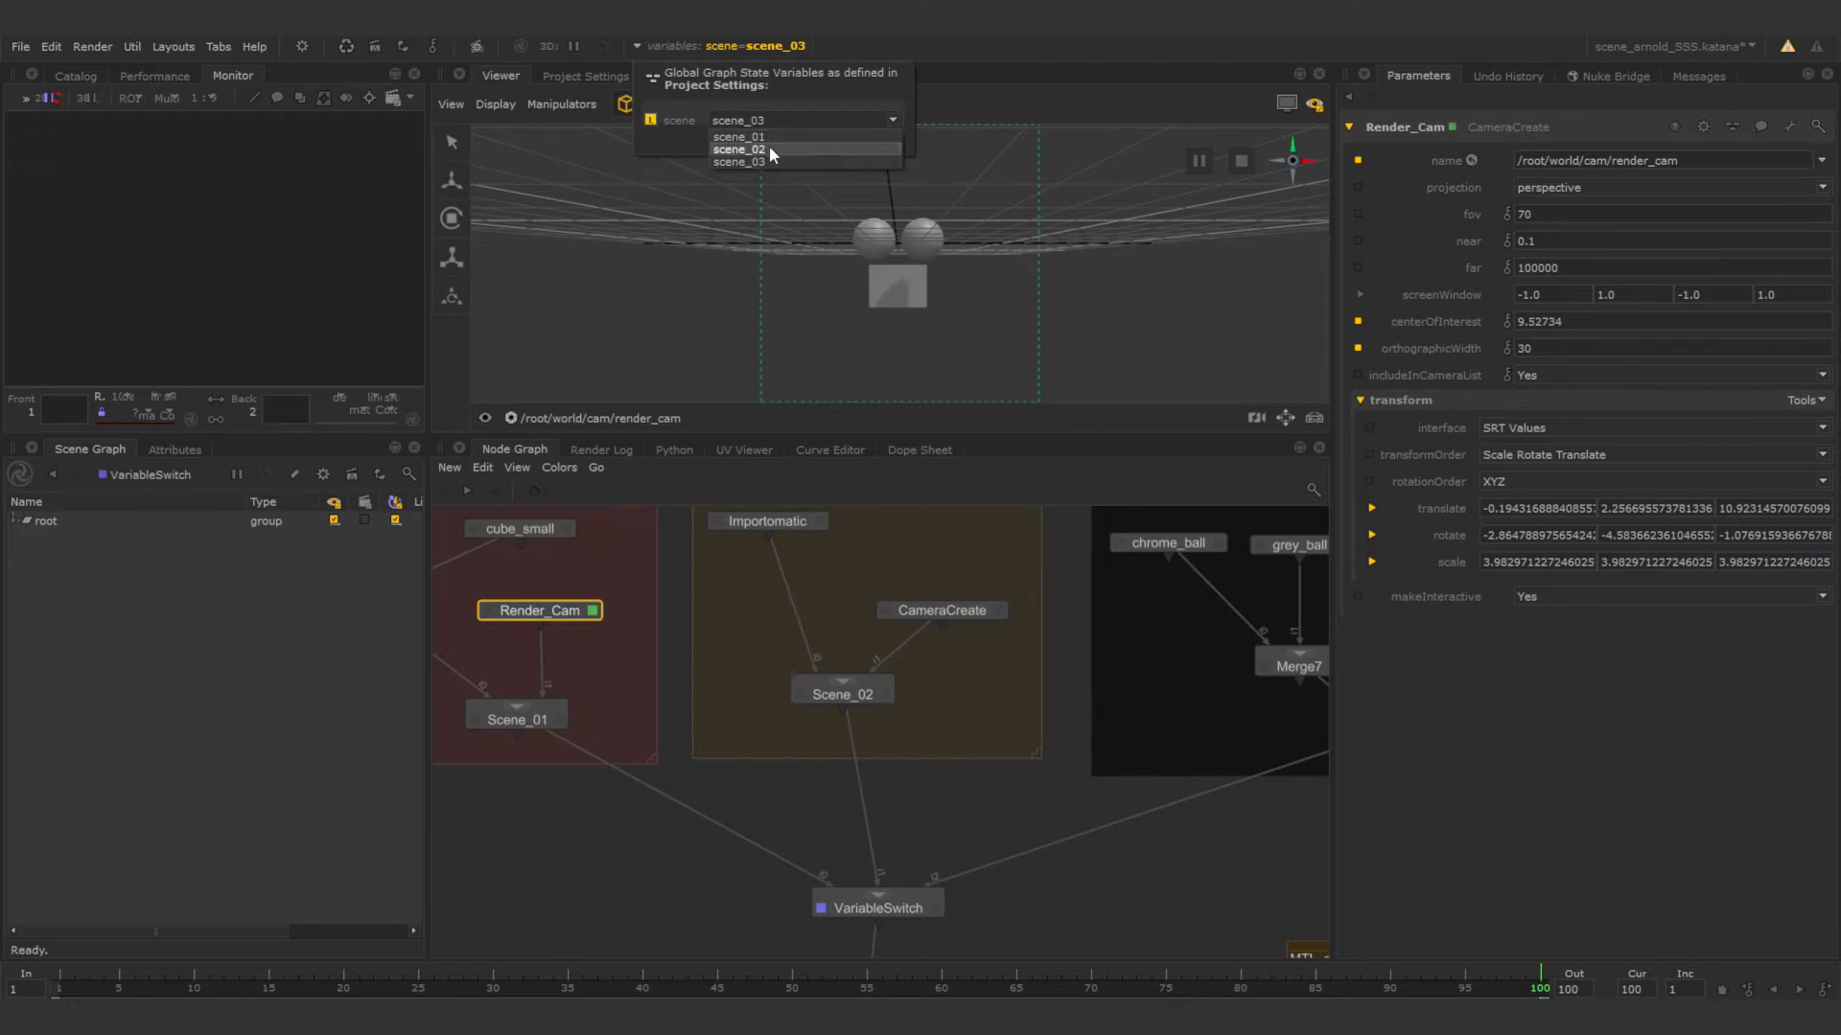
pyautogui.click(769, 150)
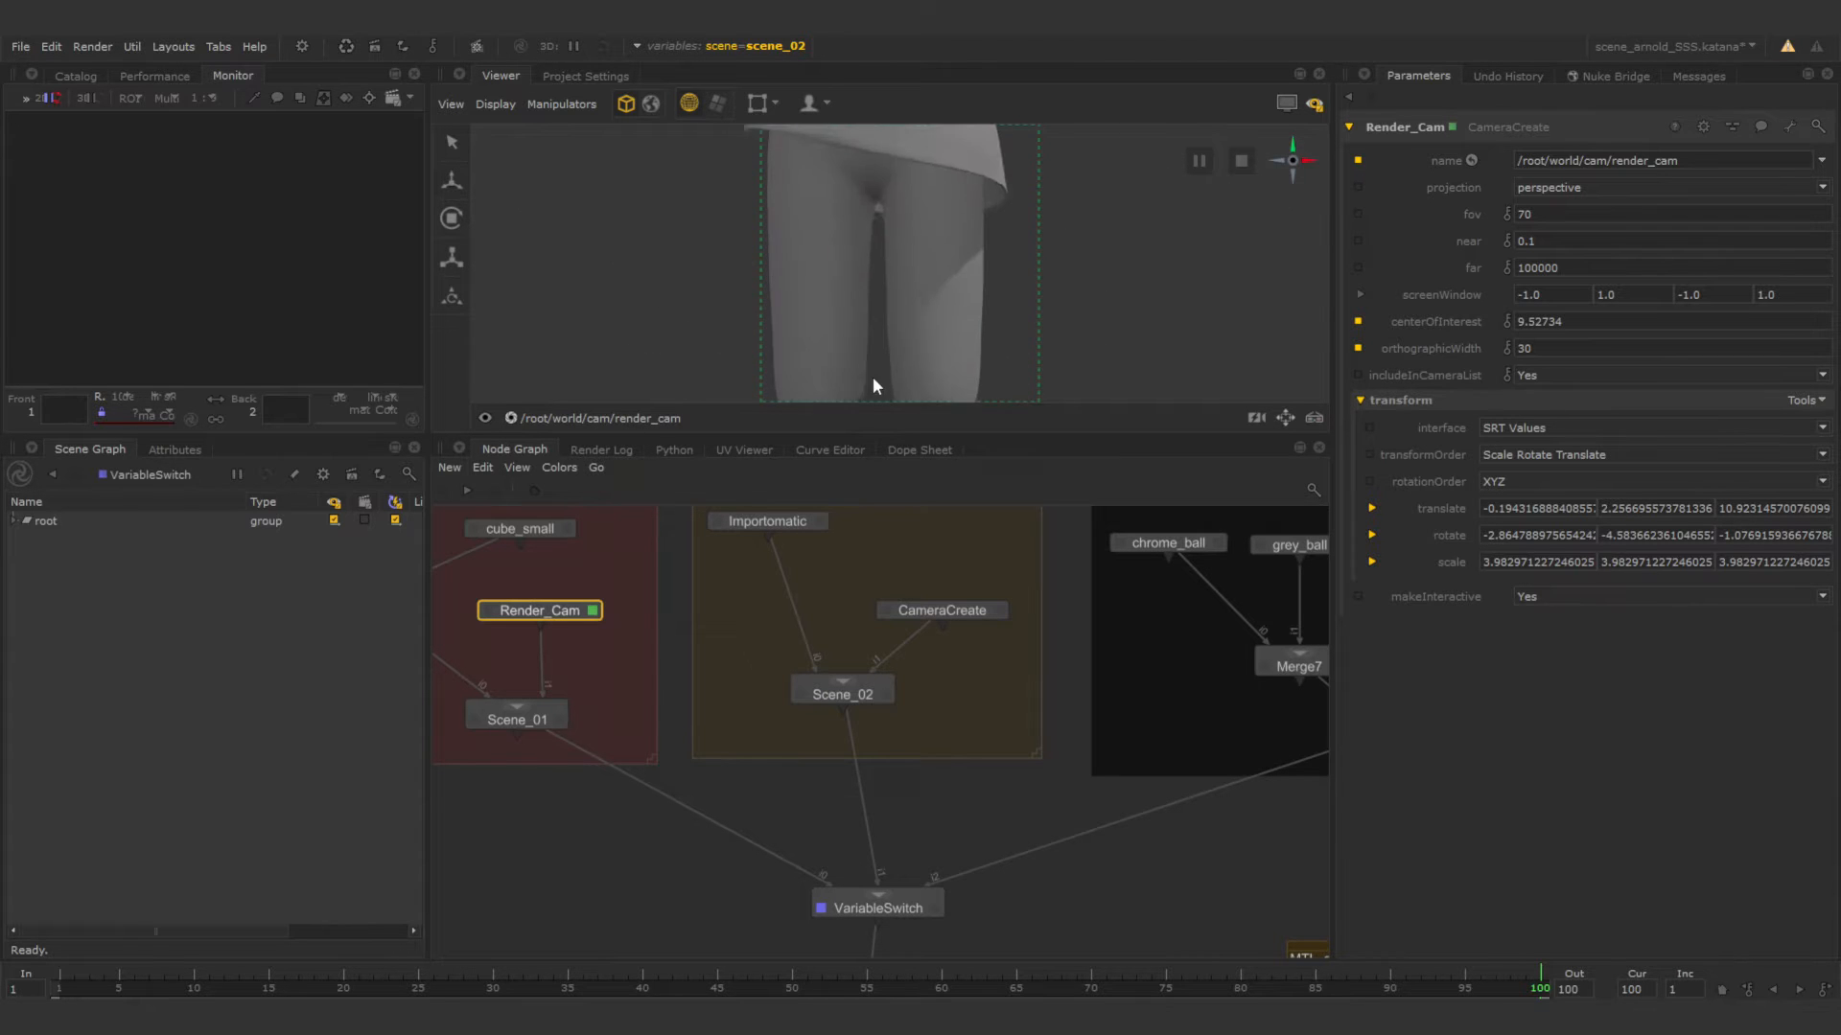
pyautogui.keyDown('alt'); pyautogui.moveTo(870, 173); pyautogui.dragTo(886, 383, button='middle'); pyautogui.keyUp('alt')
pyautogui.keyDown('alt'); pyautogui.moveTo(919, 275); pyautogui.dragTo(868, 260, button='right'); pyautogui.keyUp('alt')
pyautogui.keyDown('alt'); pyautogui.moveTo(868, 260); pyautogui.dragTo(849, 260); pyautogui.keyUp('alt')
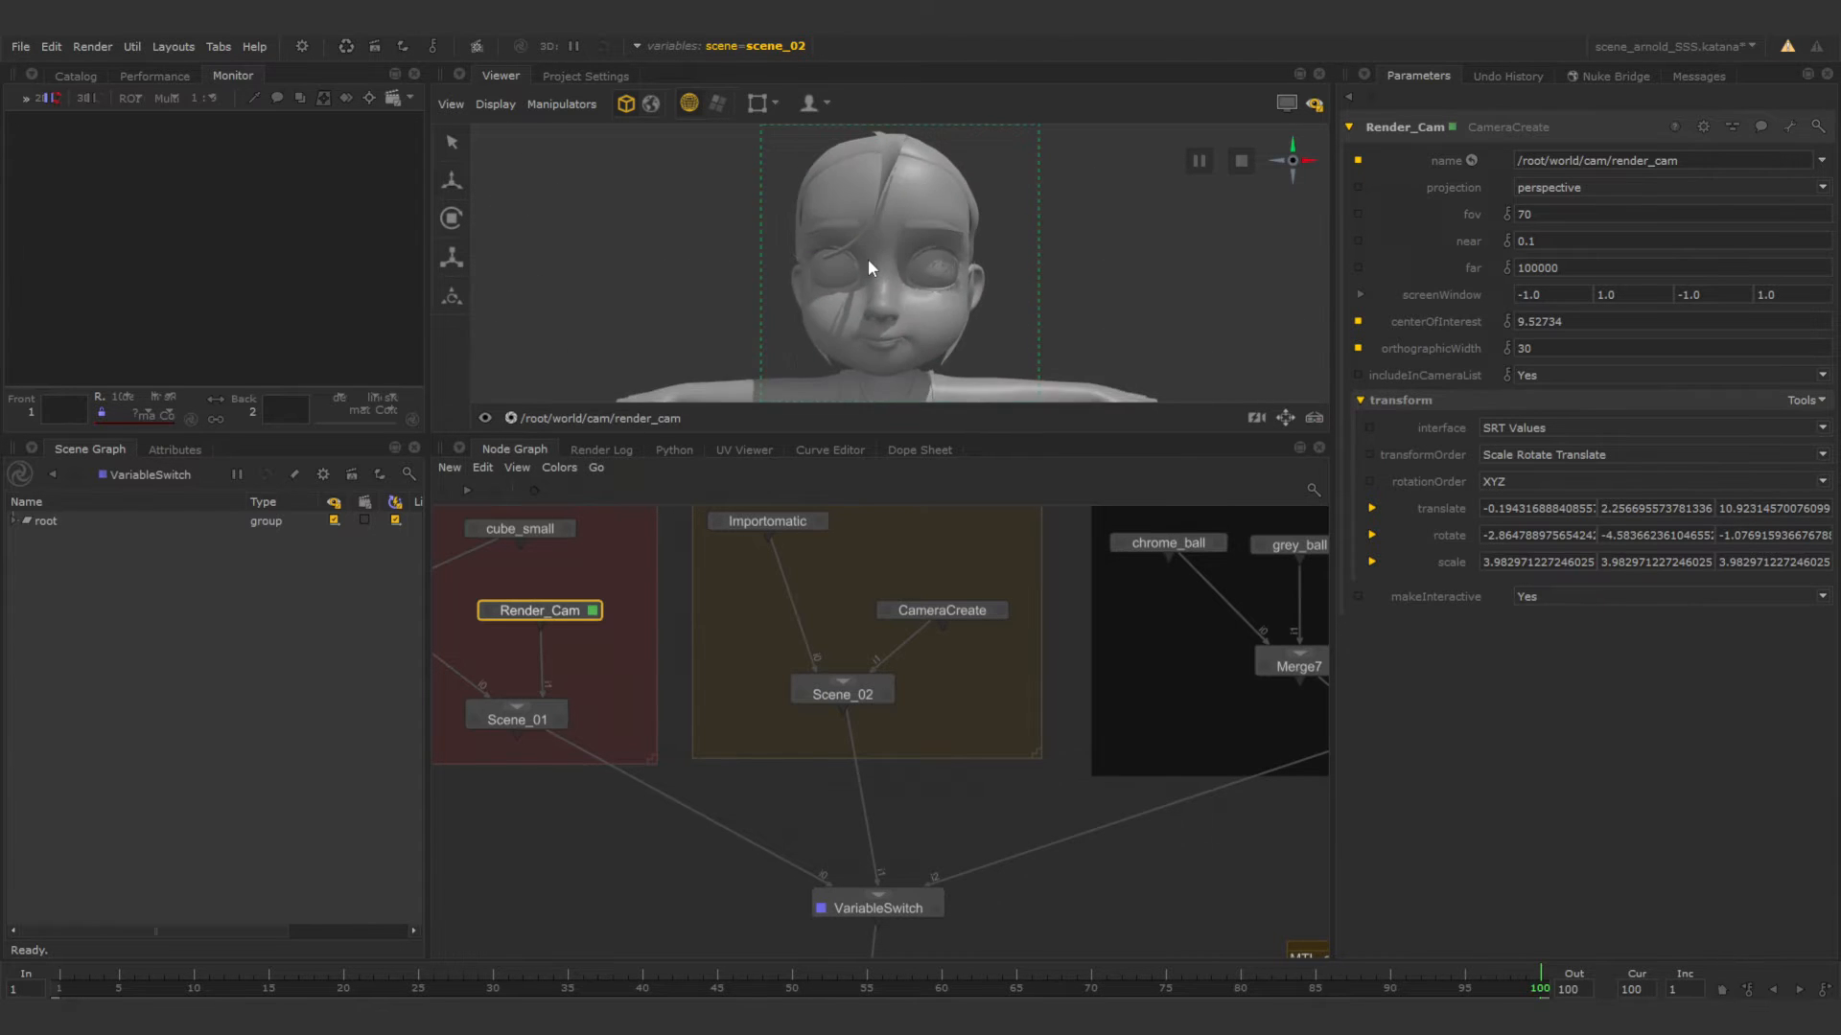
pyautogui.keyDown('alt'); pyautogui.moveTo(849, 260); pyautogui.dragTo(877, 235, button='middle'); pyautogui.keyUp('alt')
pyautogui.keyDown('alt'); pyautogui.moveTo(877, 235); pyautogui.dragTo(854, 232, button='right'); pyautogui.keyUp('alt')
pyautogui.keyDown('alt'); pyautogui.moveTo(854, 232); pyautogui.dragTo(849, 244, button='middle'); pyautogui.keyUp('alt')
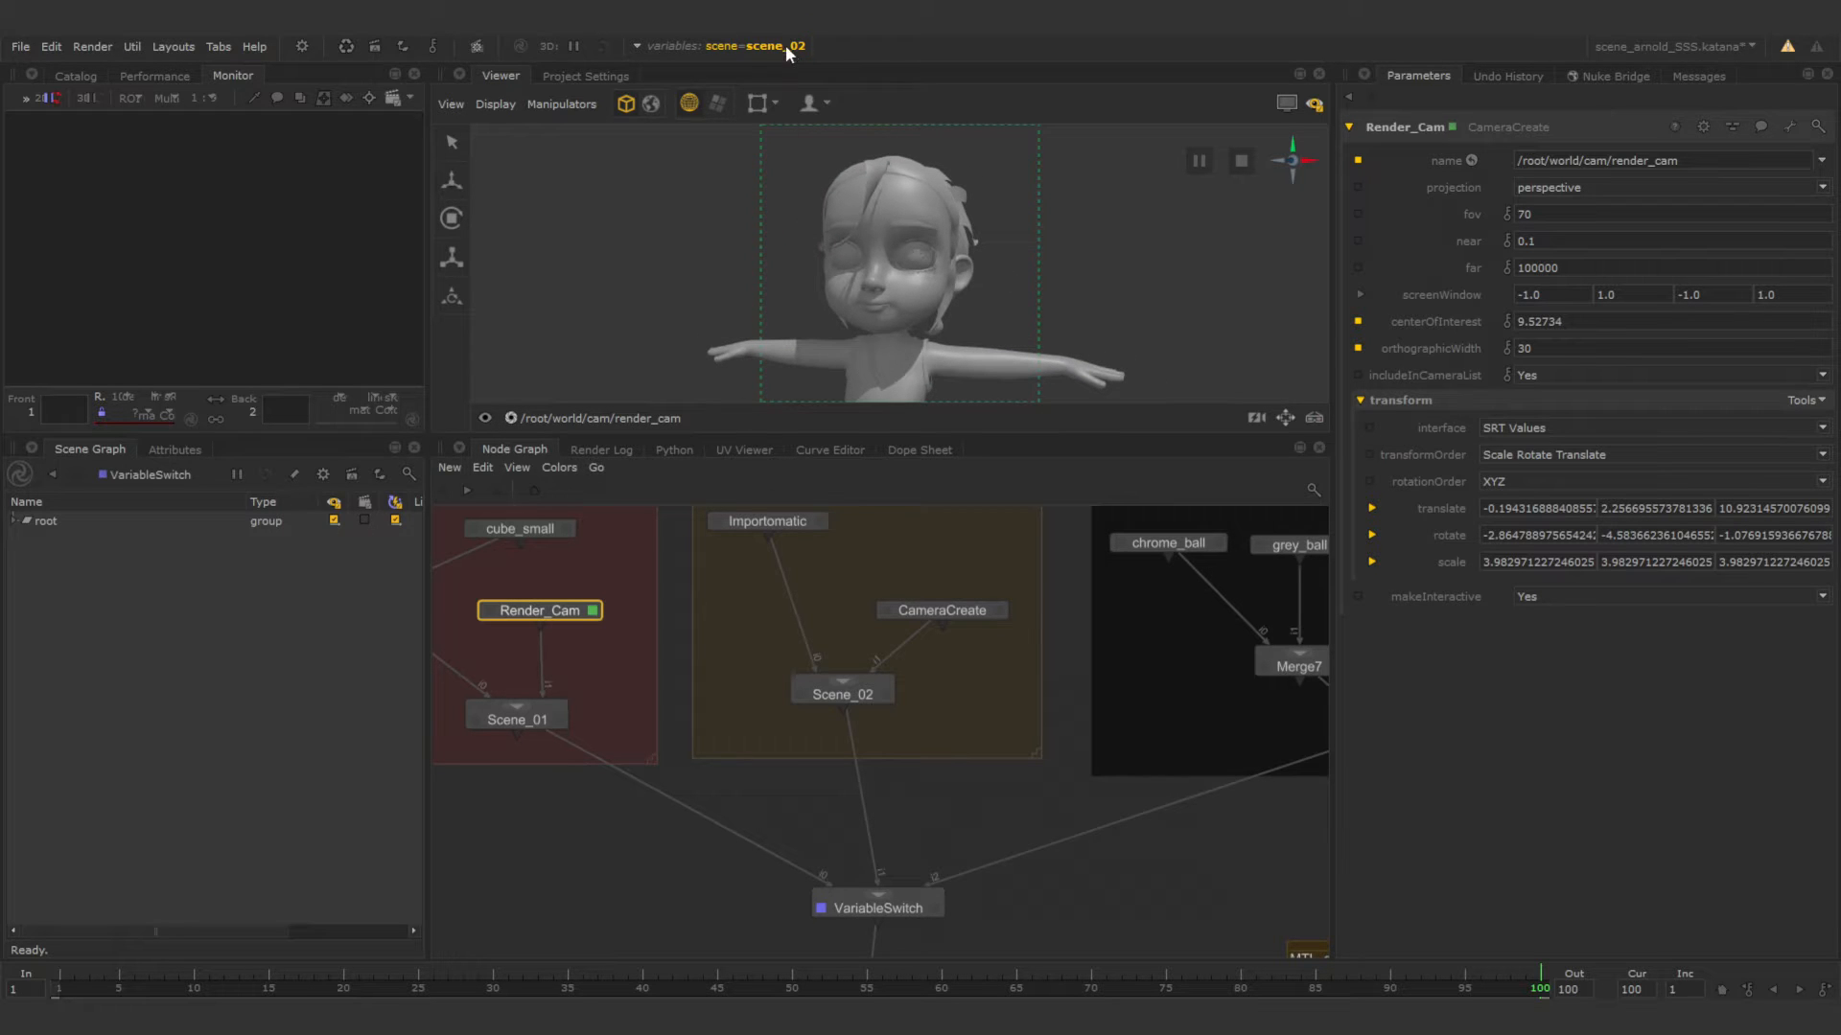
# Switch the scene variable to scene_01 to check its cubes through the render camera.
pyautogui.click(786, 48)
pyautogui.click(797, 118)
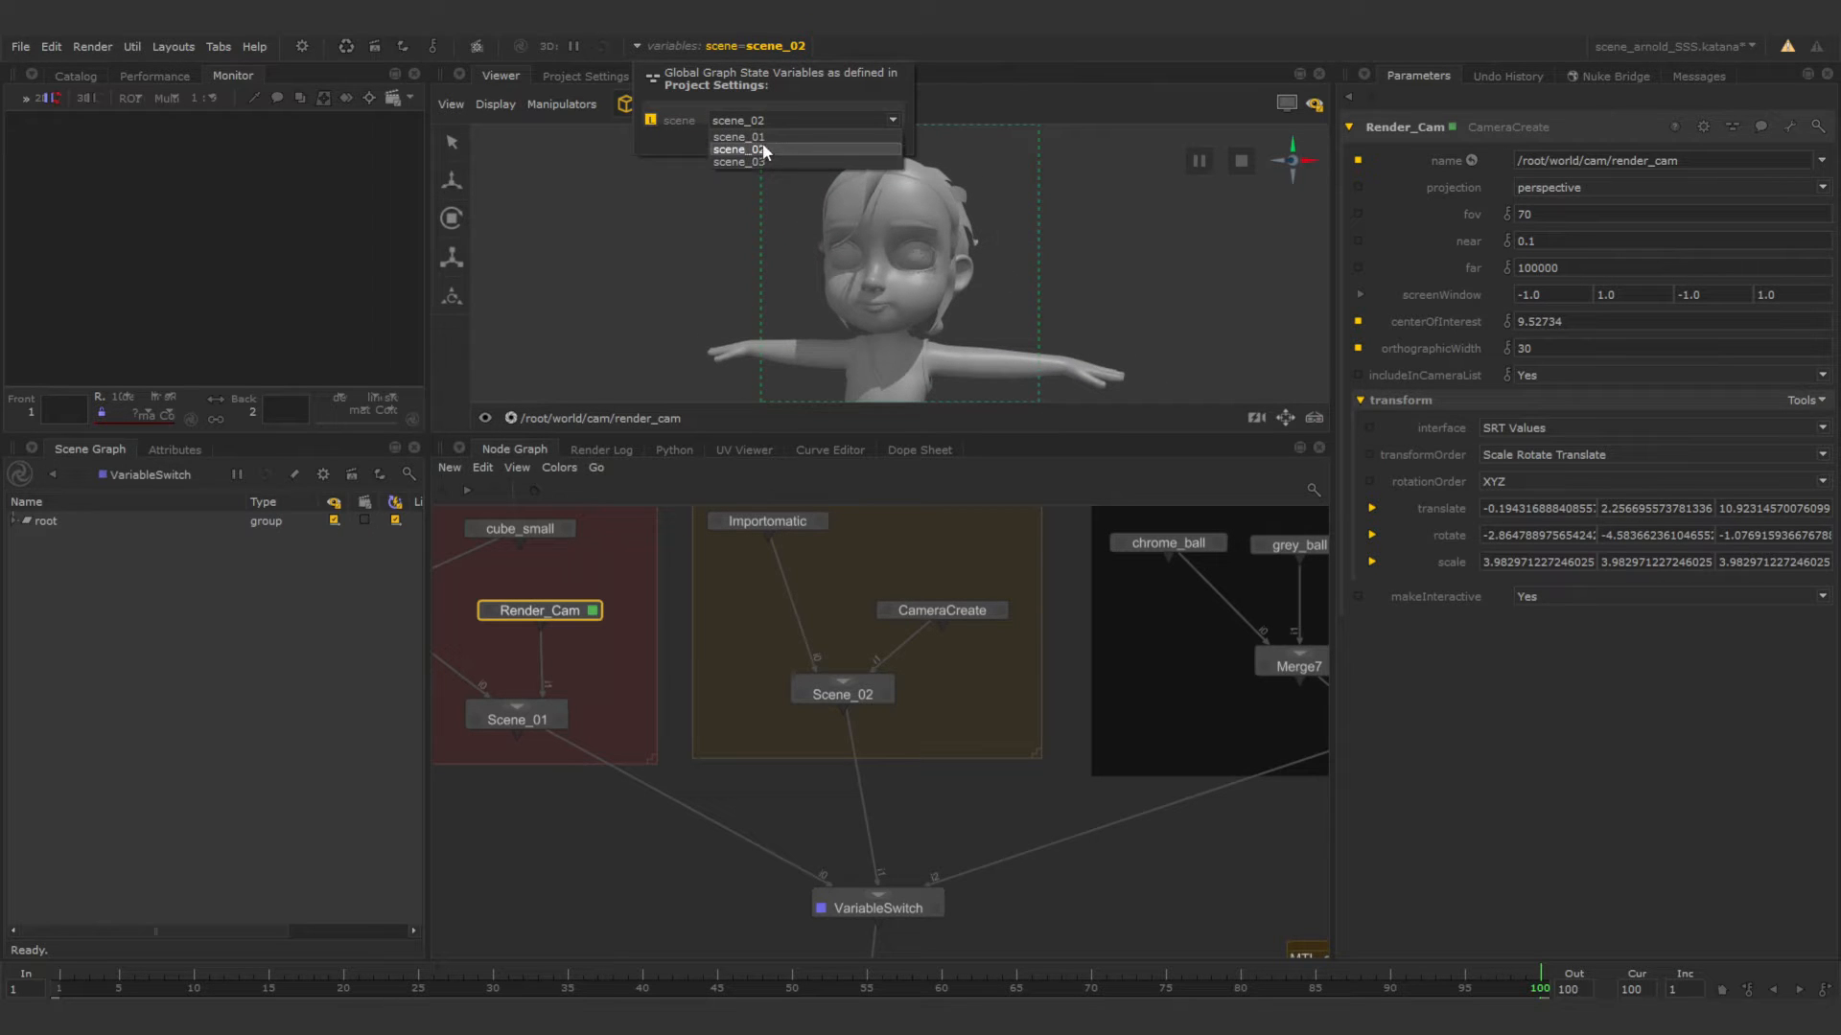
pyautogui.click(762, 136)
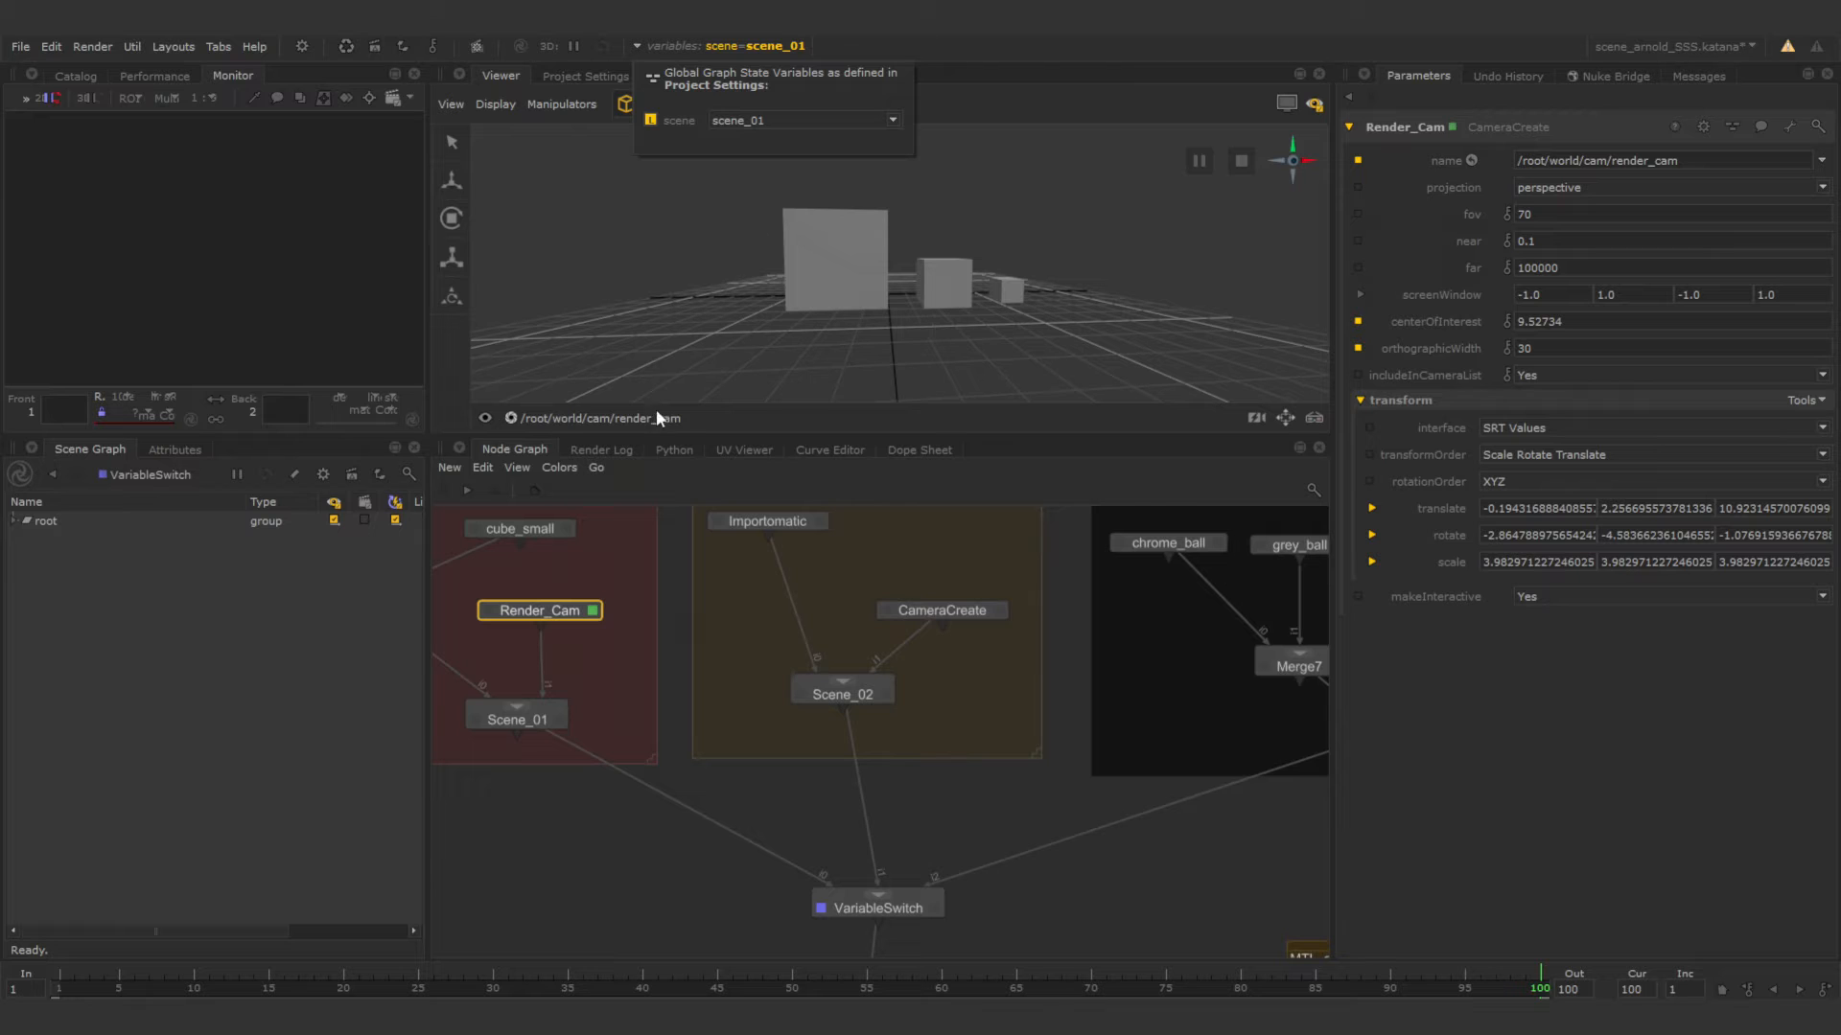
pyautogui.click(757, 817)
# Rename the CameraCreate node in the char_geo backdrop to char_cam.
pyautogui.doubleClick(963, 609)
pyautogui.click(1420, 129)
pyautogui.write('char_cam')
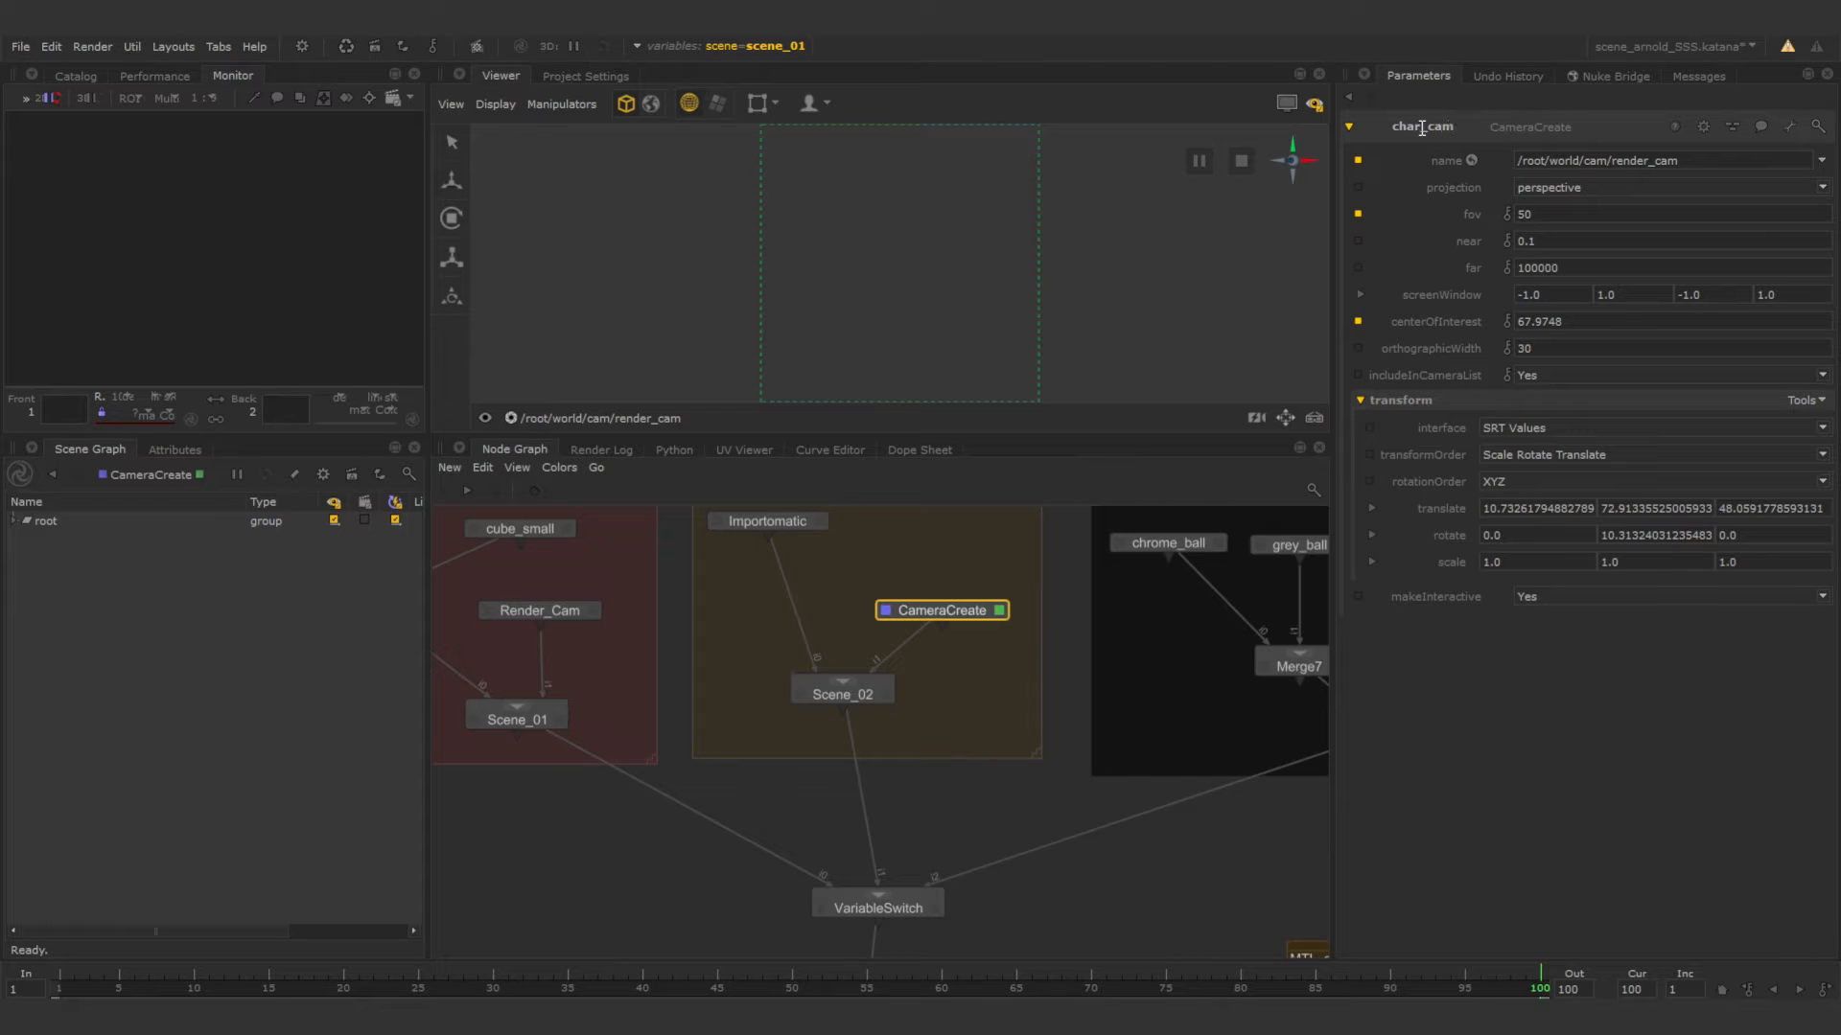
pyautogui.press('Return')
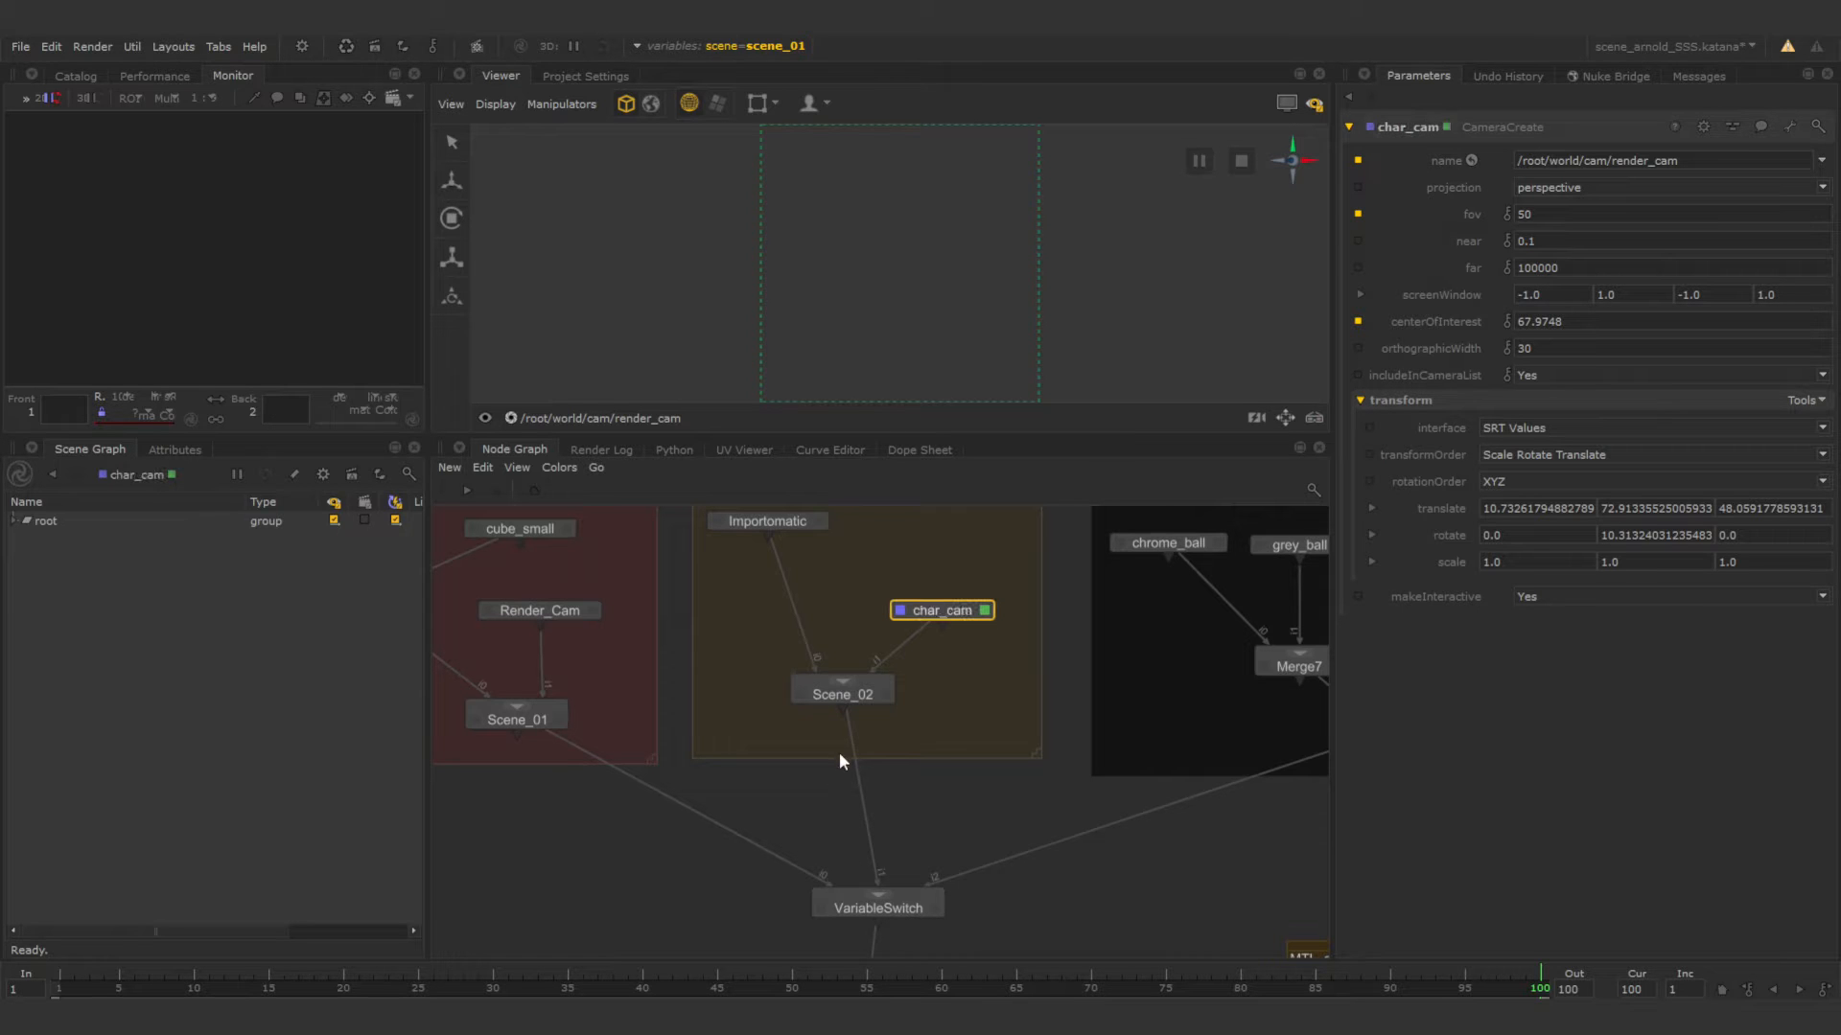
# View the VariableSwitch node again and set the scene variable back to scene_02.
pyautogui.click(822, 909)
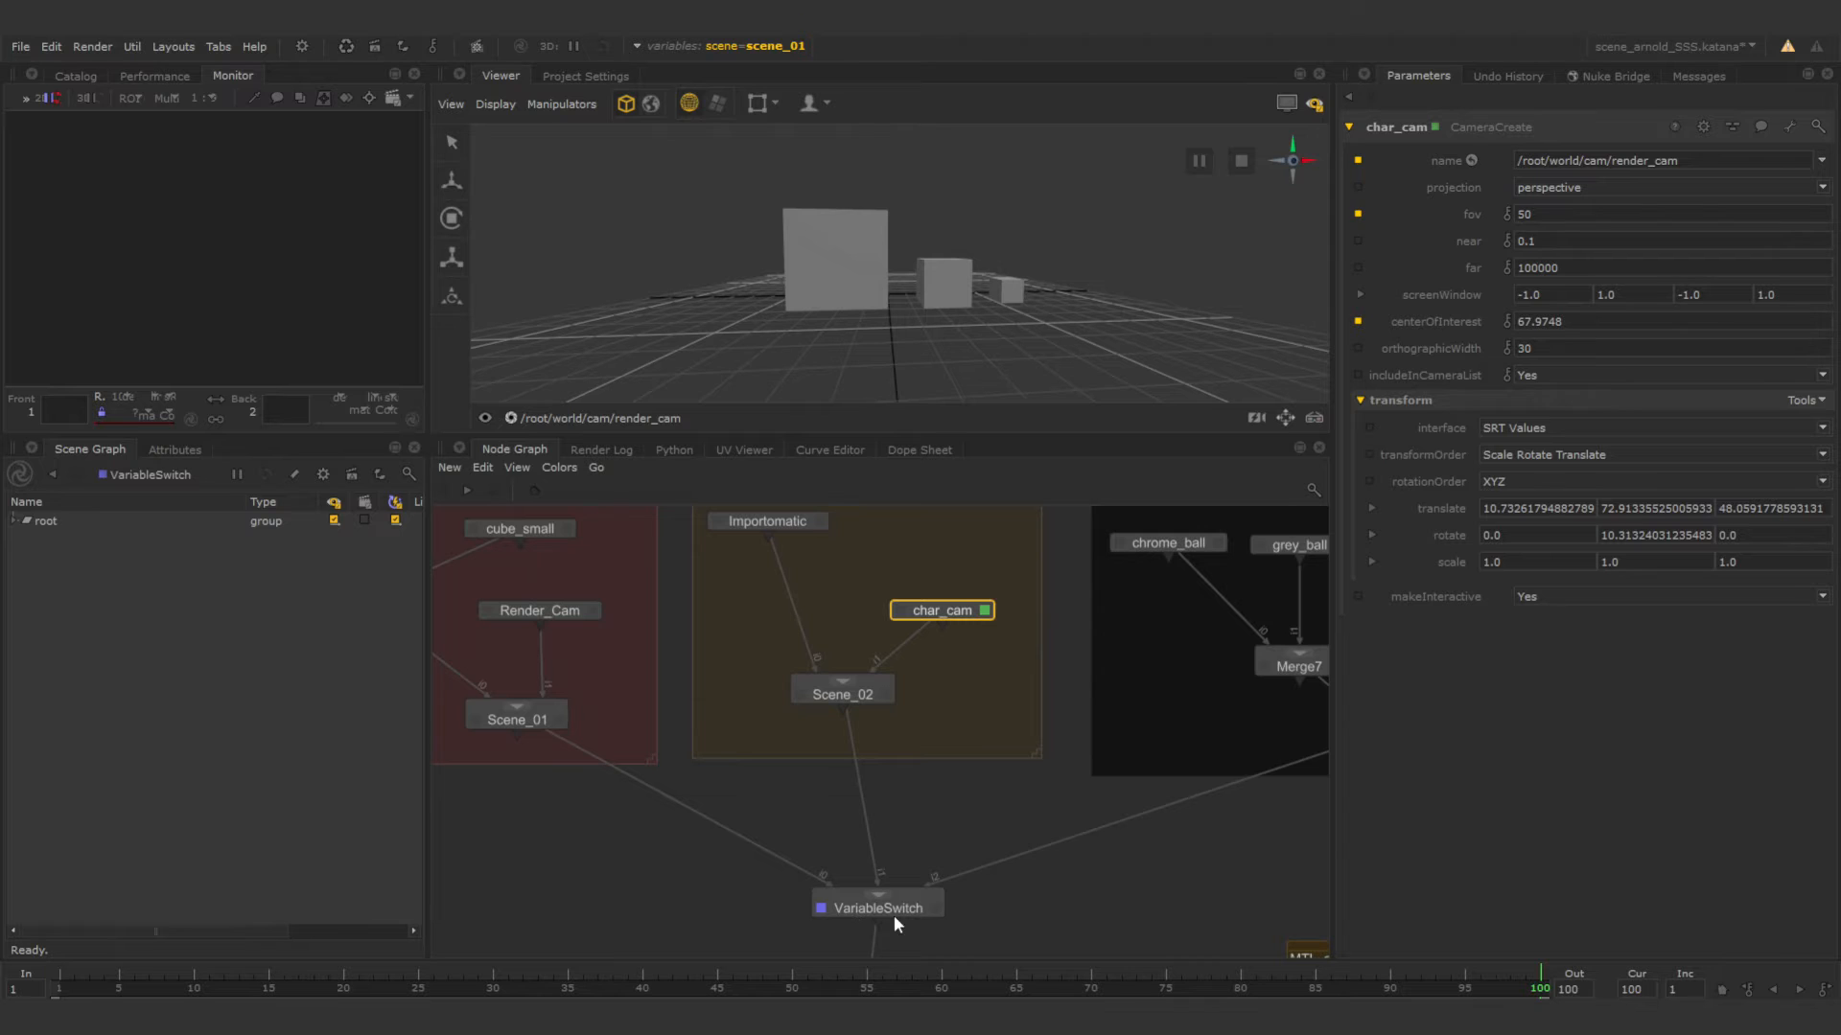
pyautogui.click(936, 909)
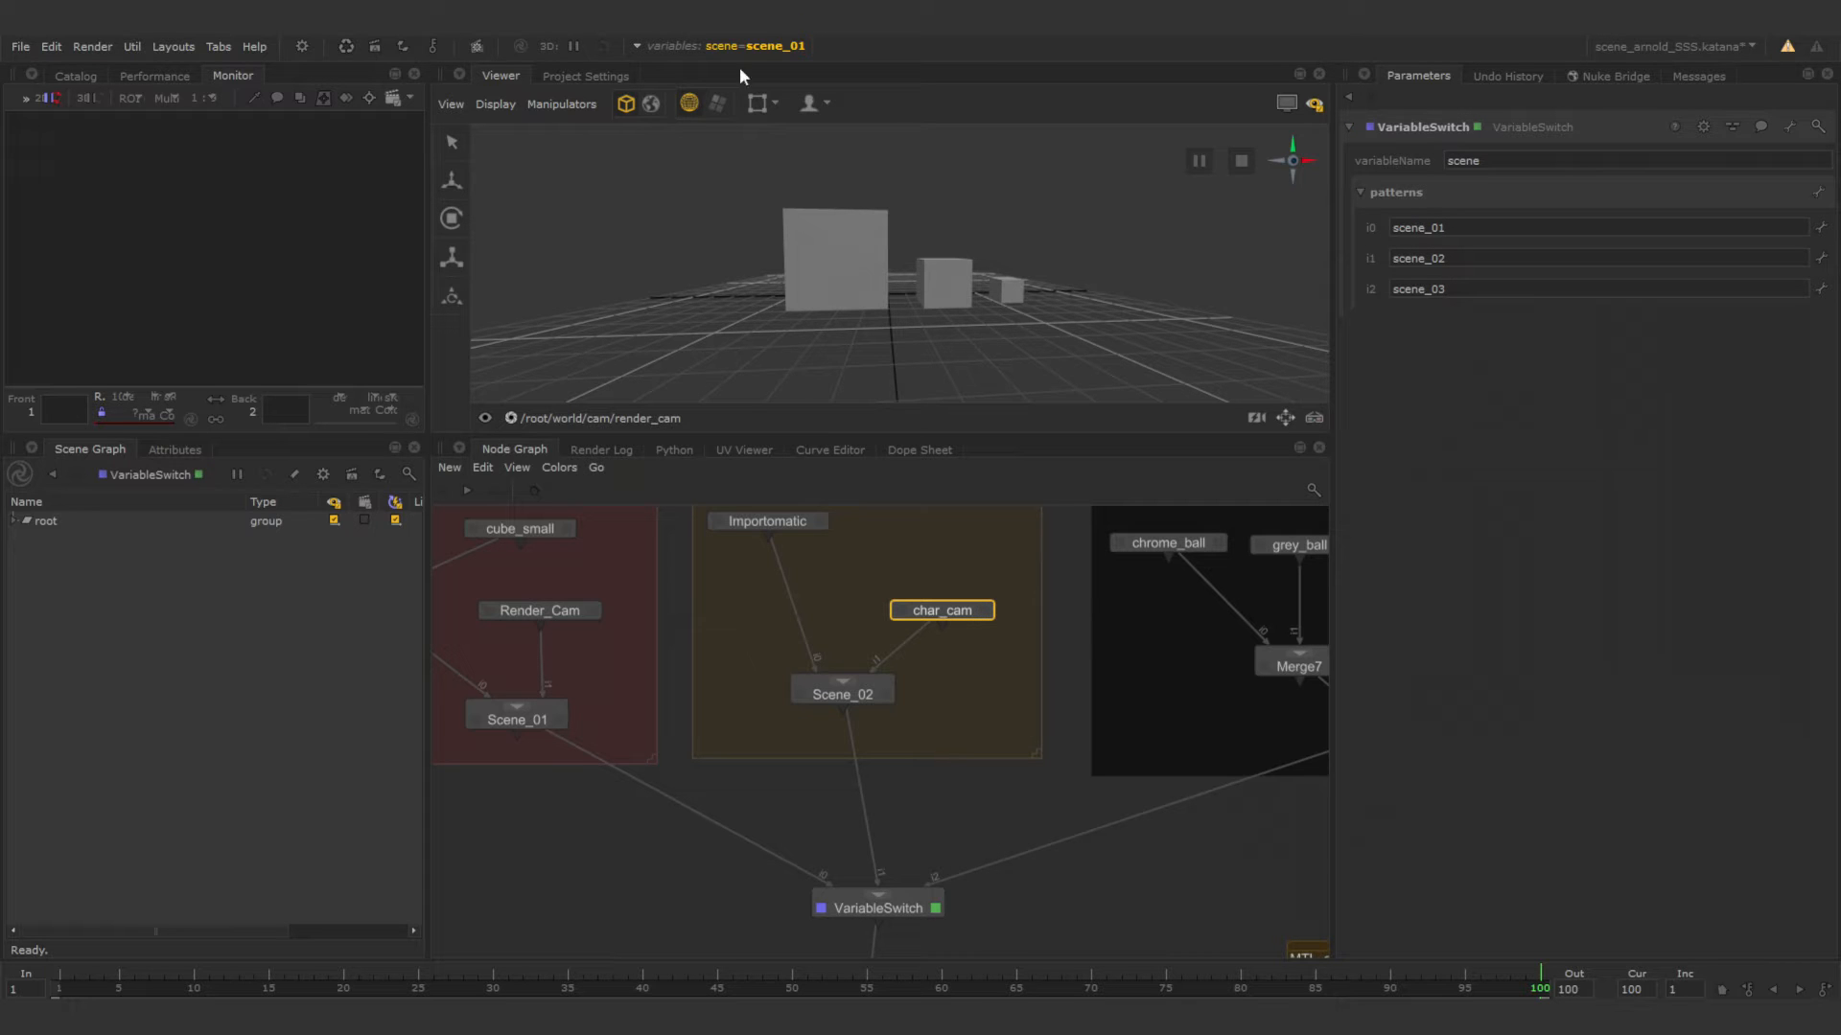
pyautogui.click(759, 45)
pyautogui.click(791, 119)
pyautogui.click(778, 142)
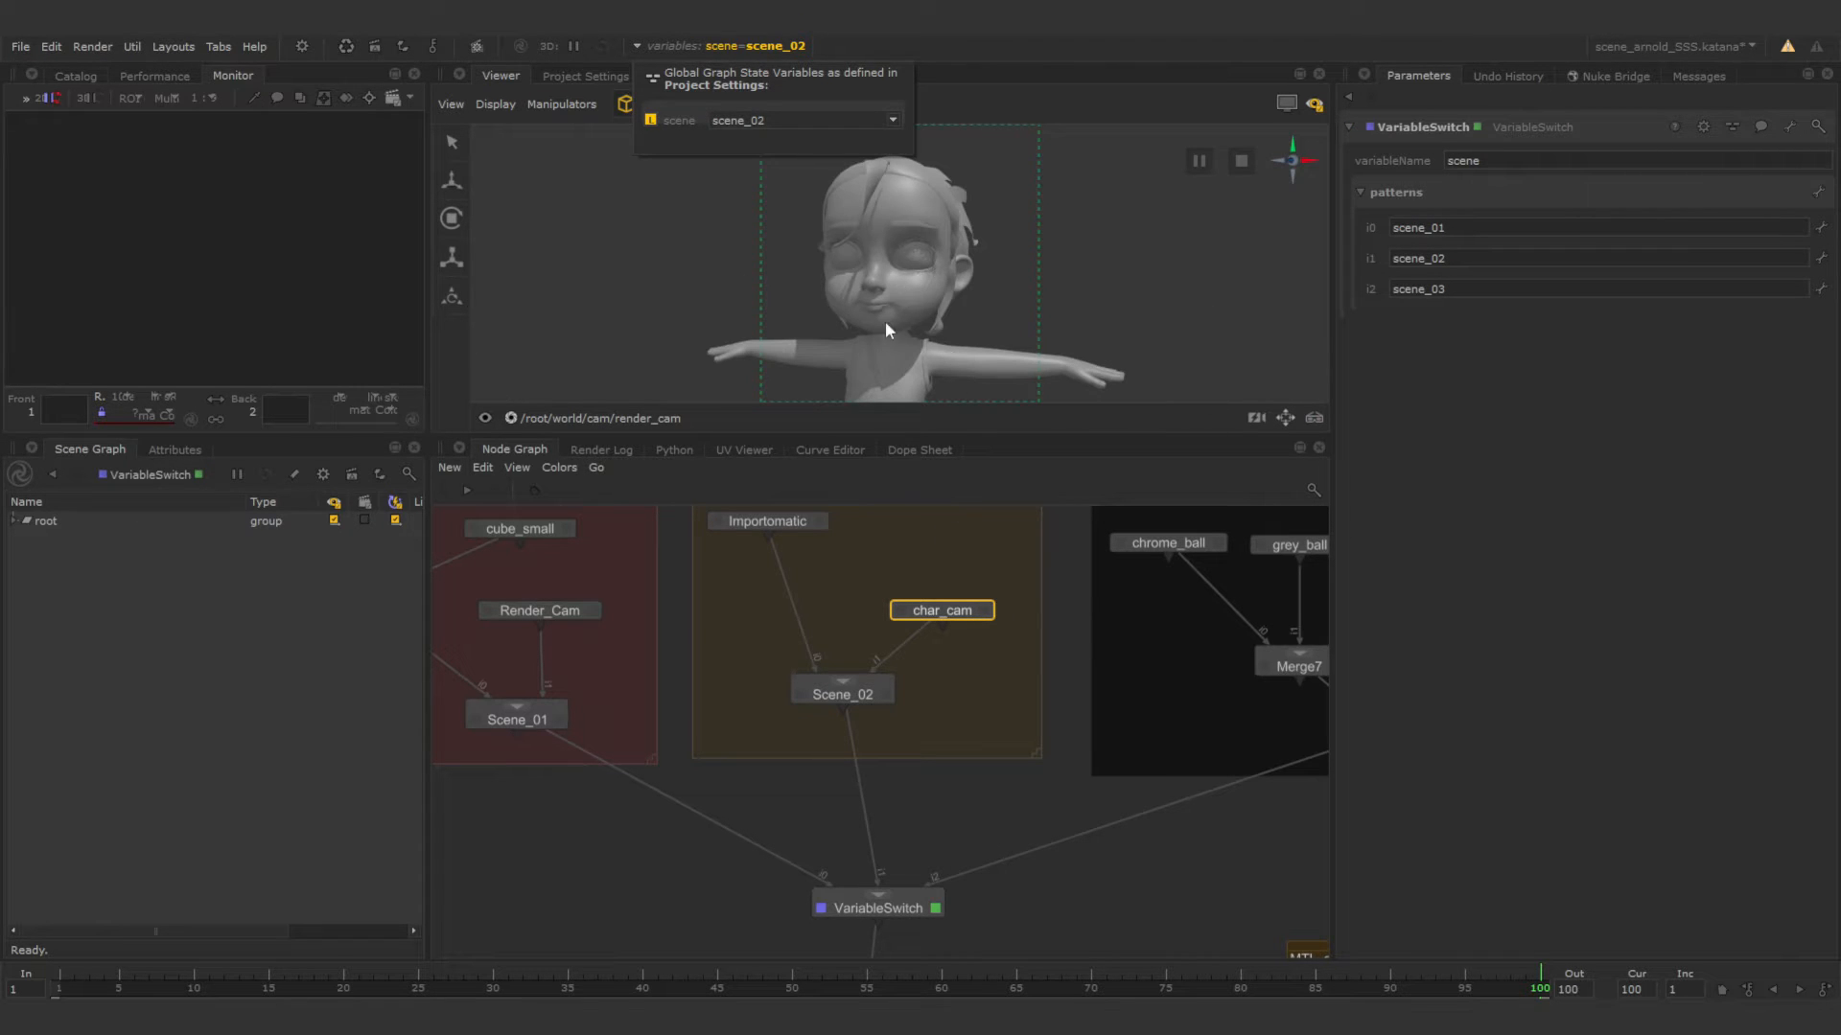
pyautogui.click(1005, 489)
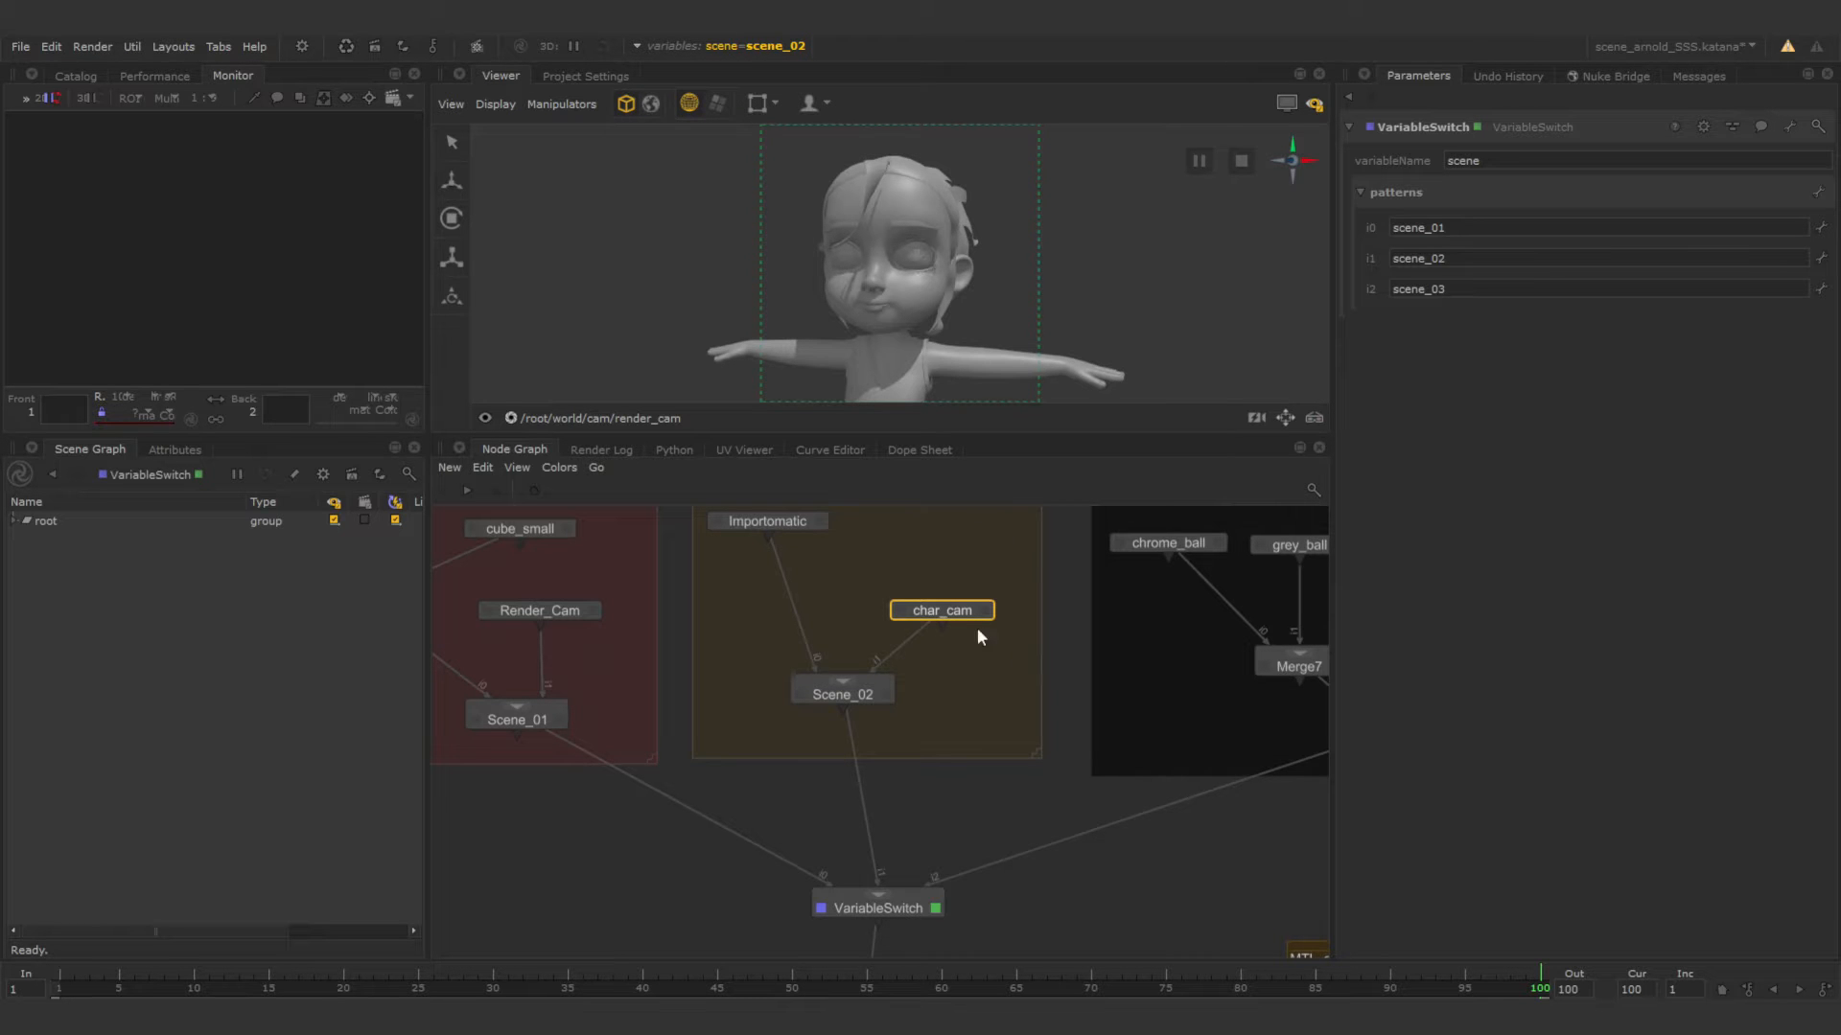
# Add a RenderSettings node on the connection directly above the Render node.
pyautogui.scroll(-3, 1044, 816)
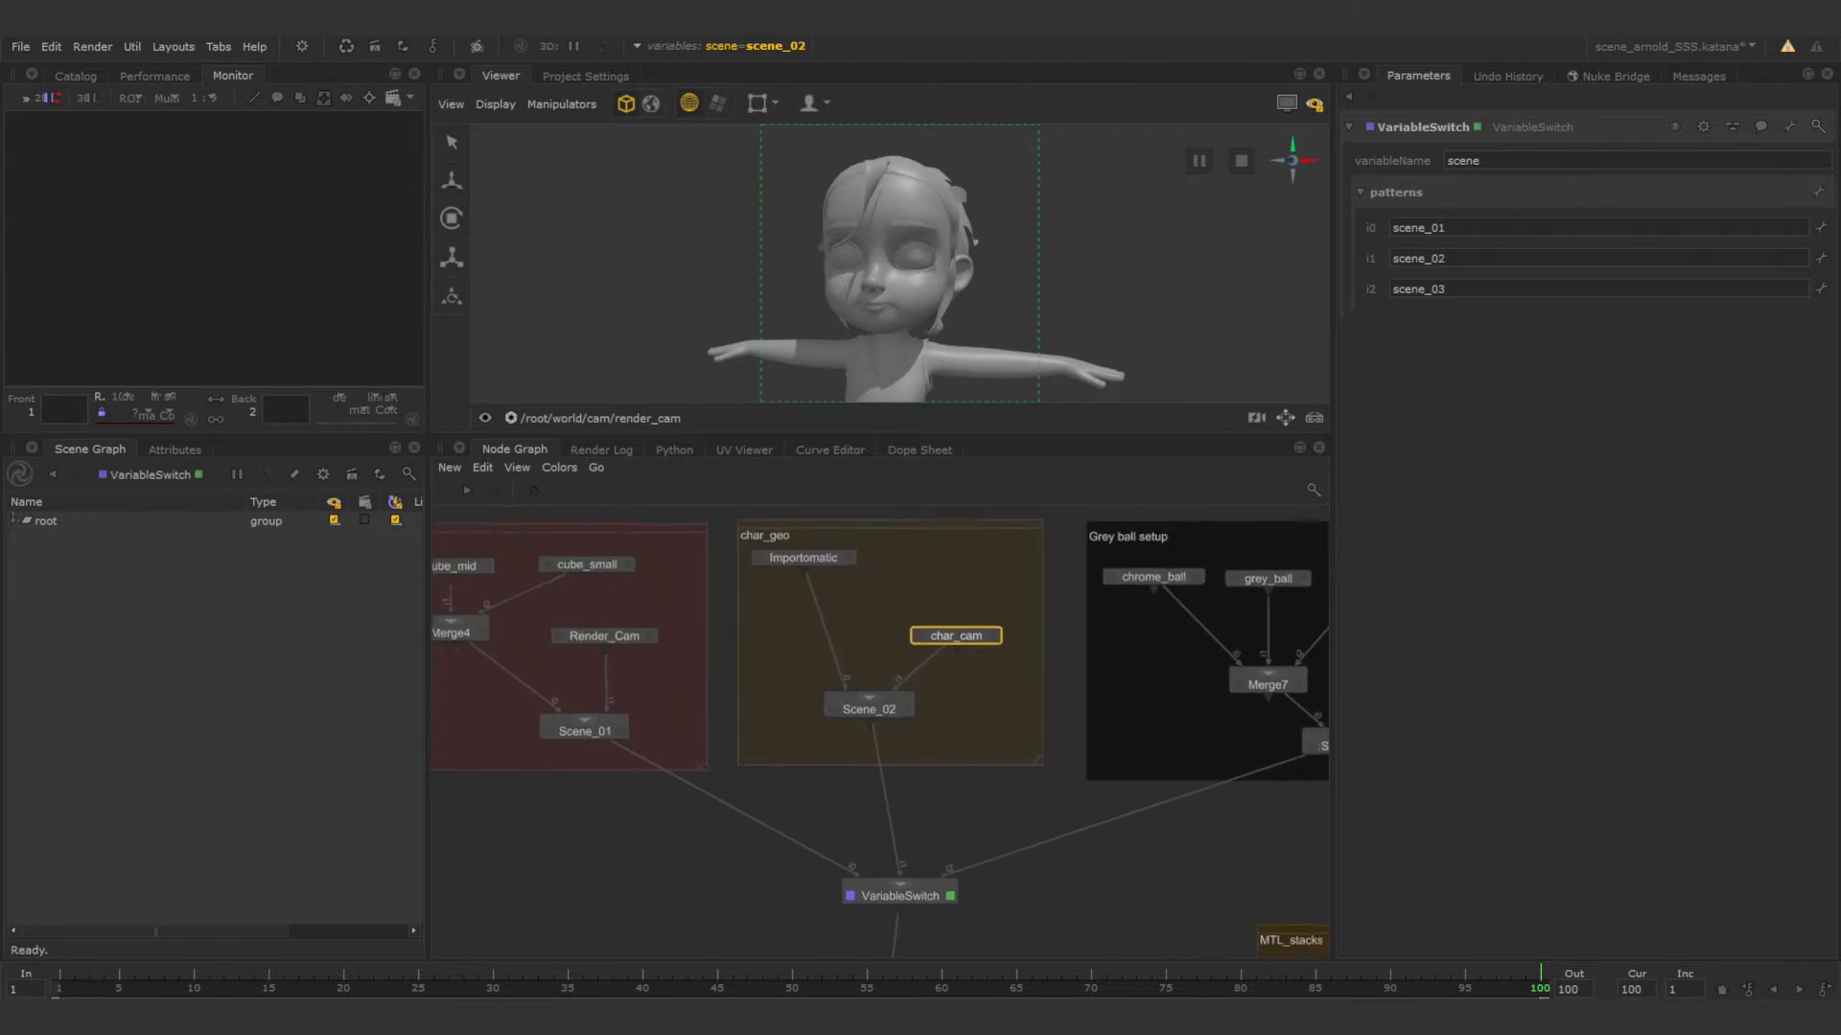
pyautogui.moveTo(1057, 832); pyautogui.dragTo(990, 847, button='middle')
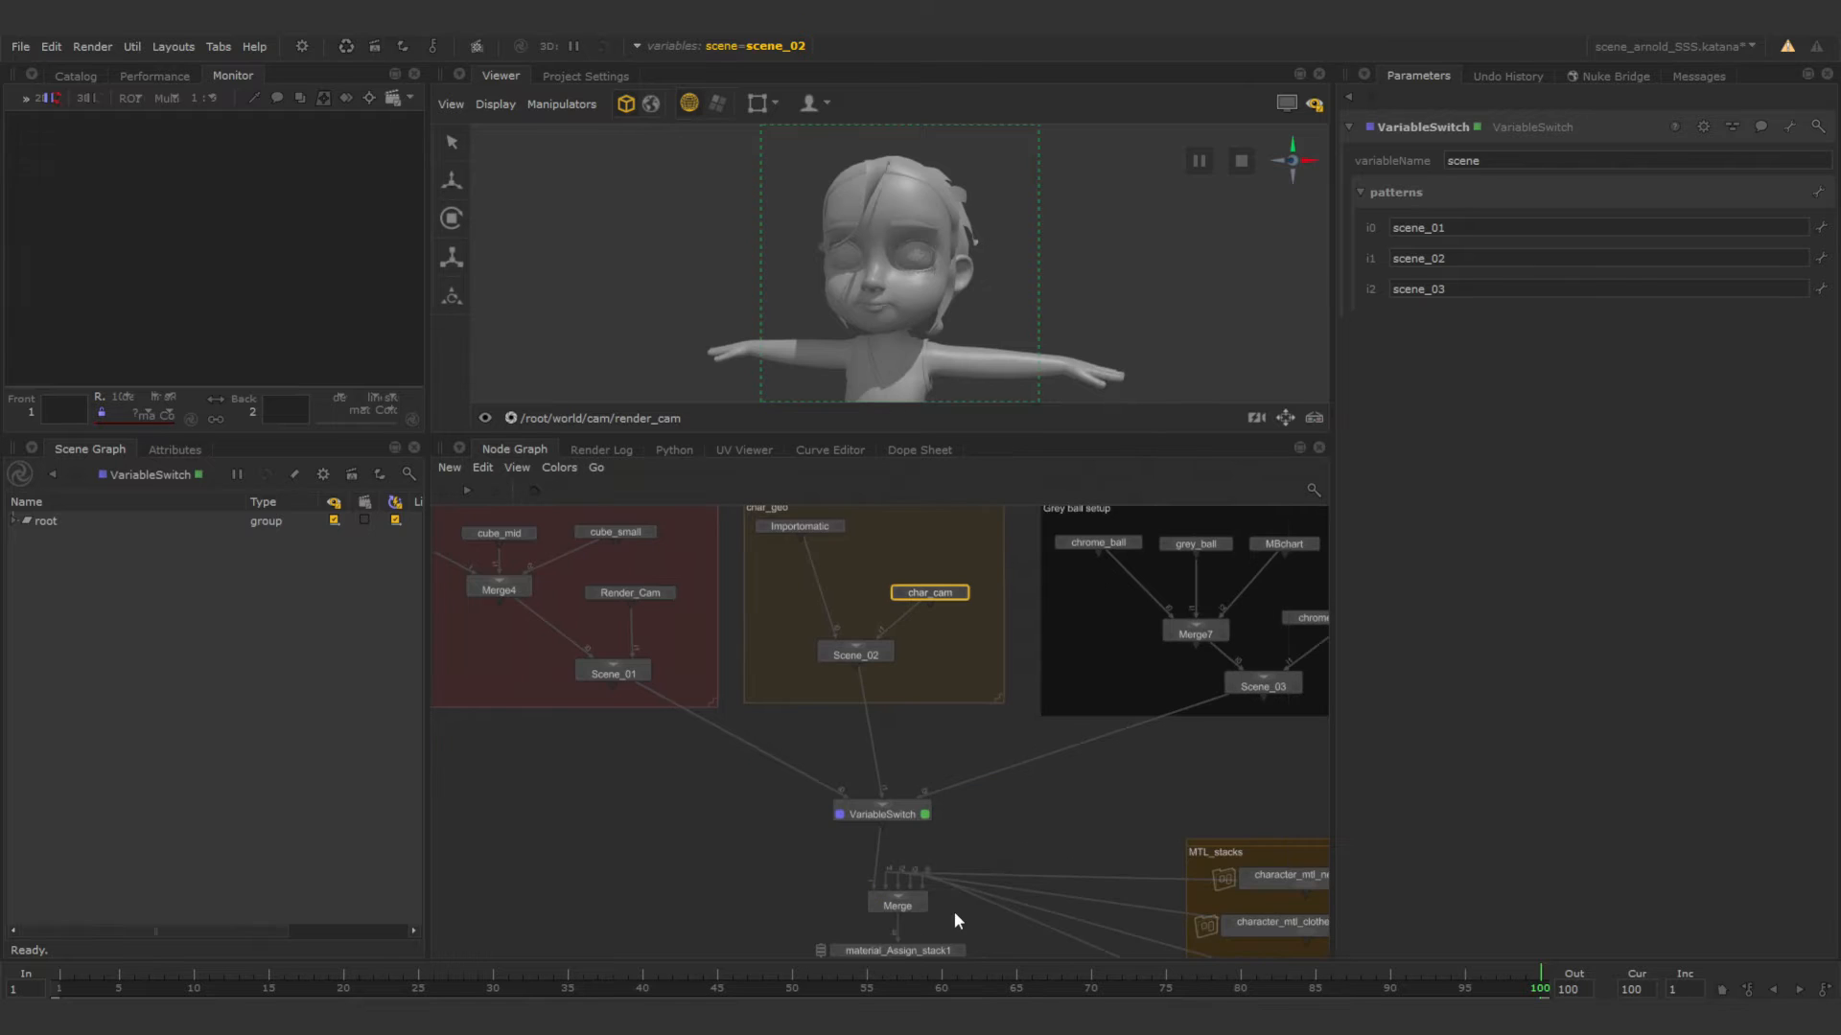
pyautogui.moveTo(958, 922); pyautogui.dragTo(965, 764, button='middle')
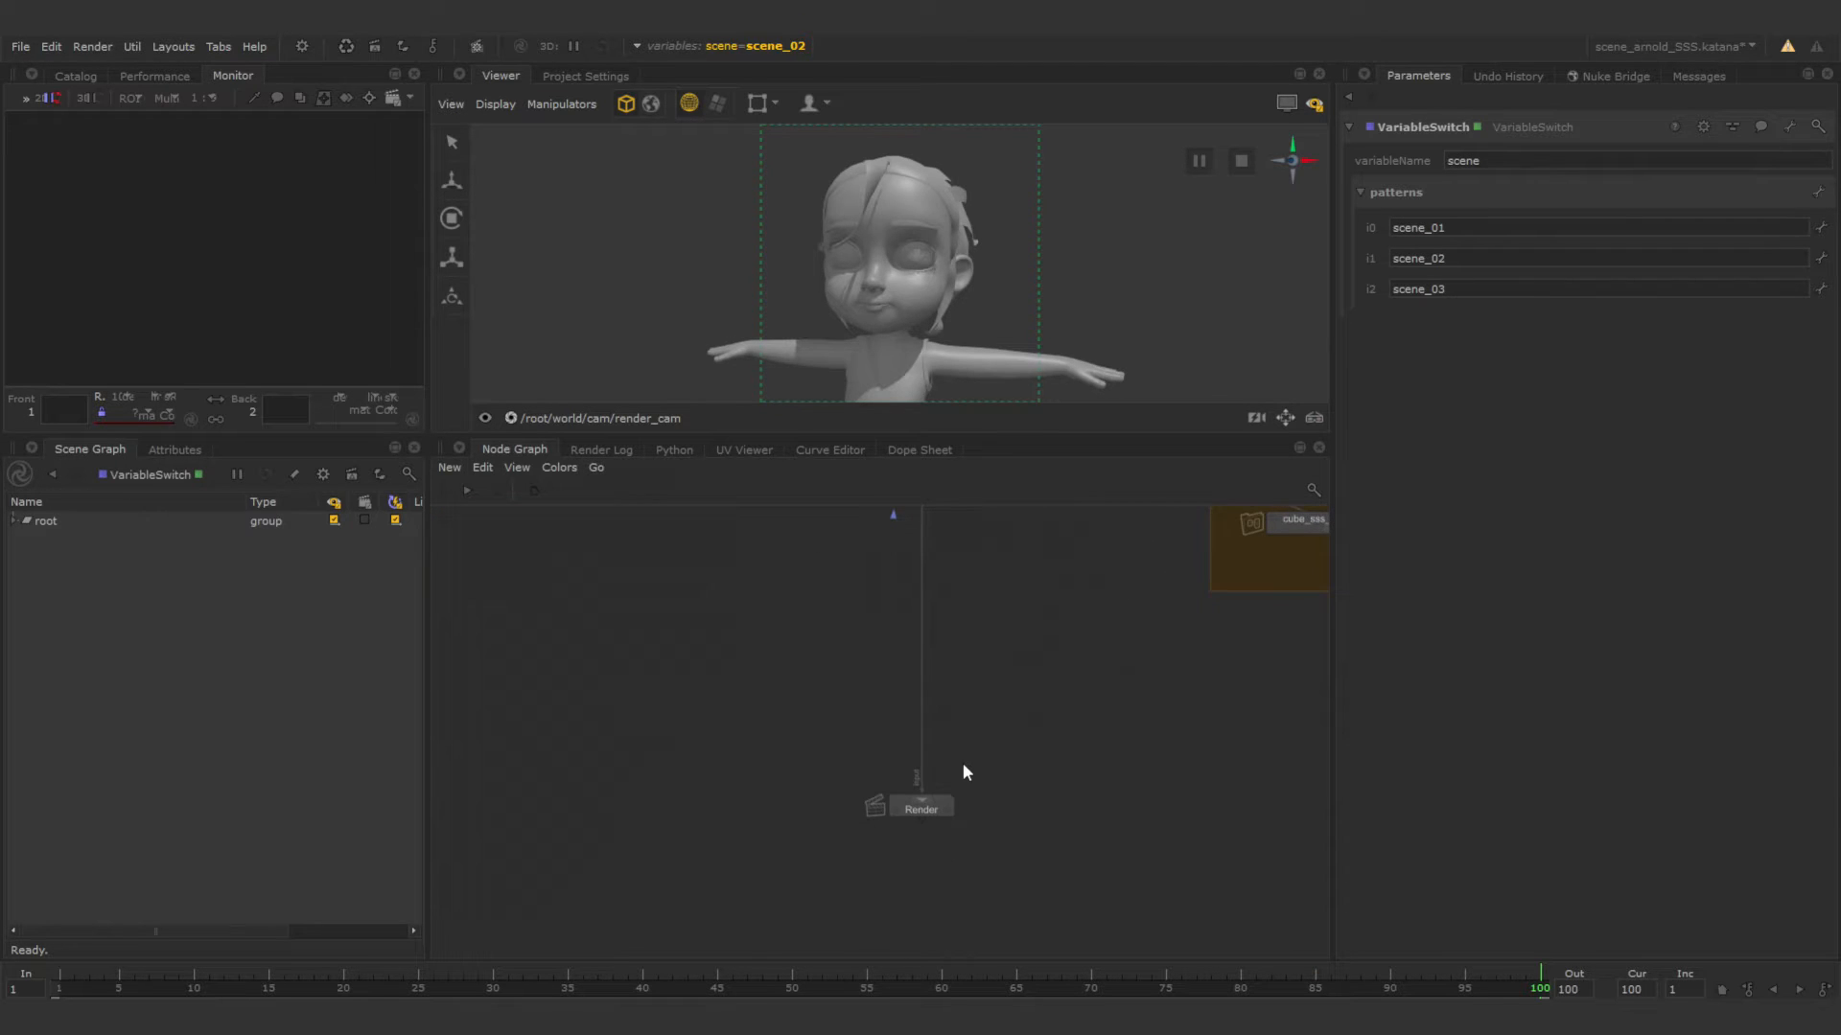
pyautogui.scroll(4, 940, 782)
pyautogui.press('Tab')
pyautogui.write('render')
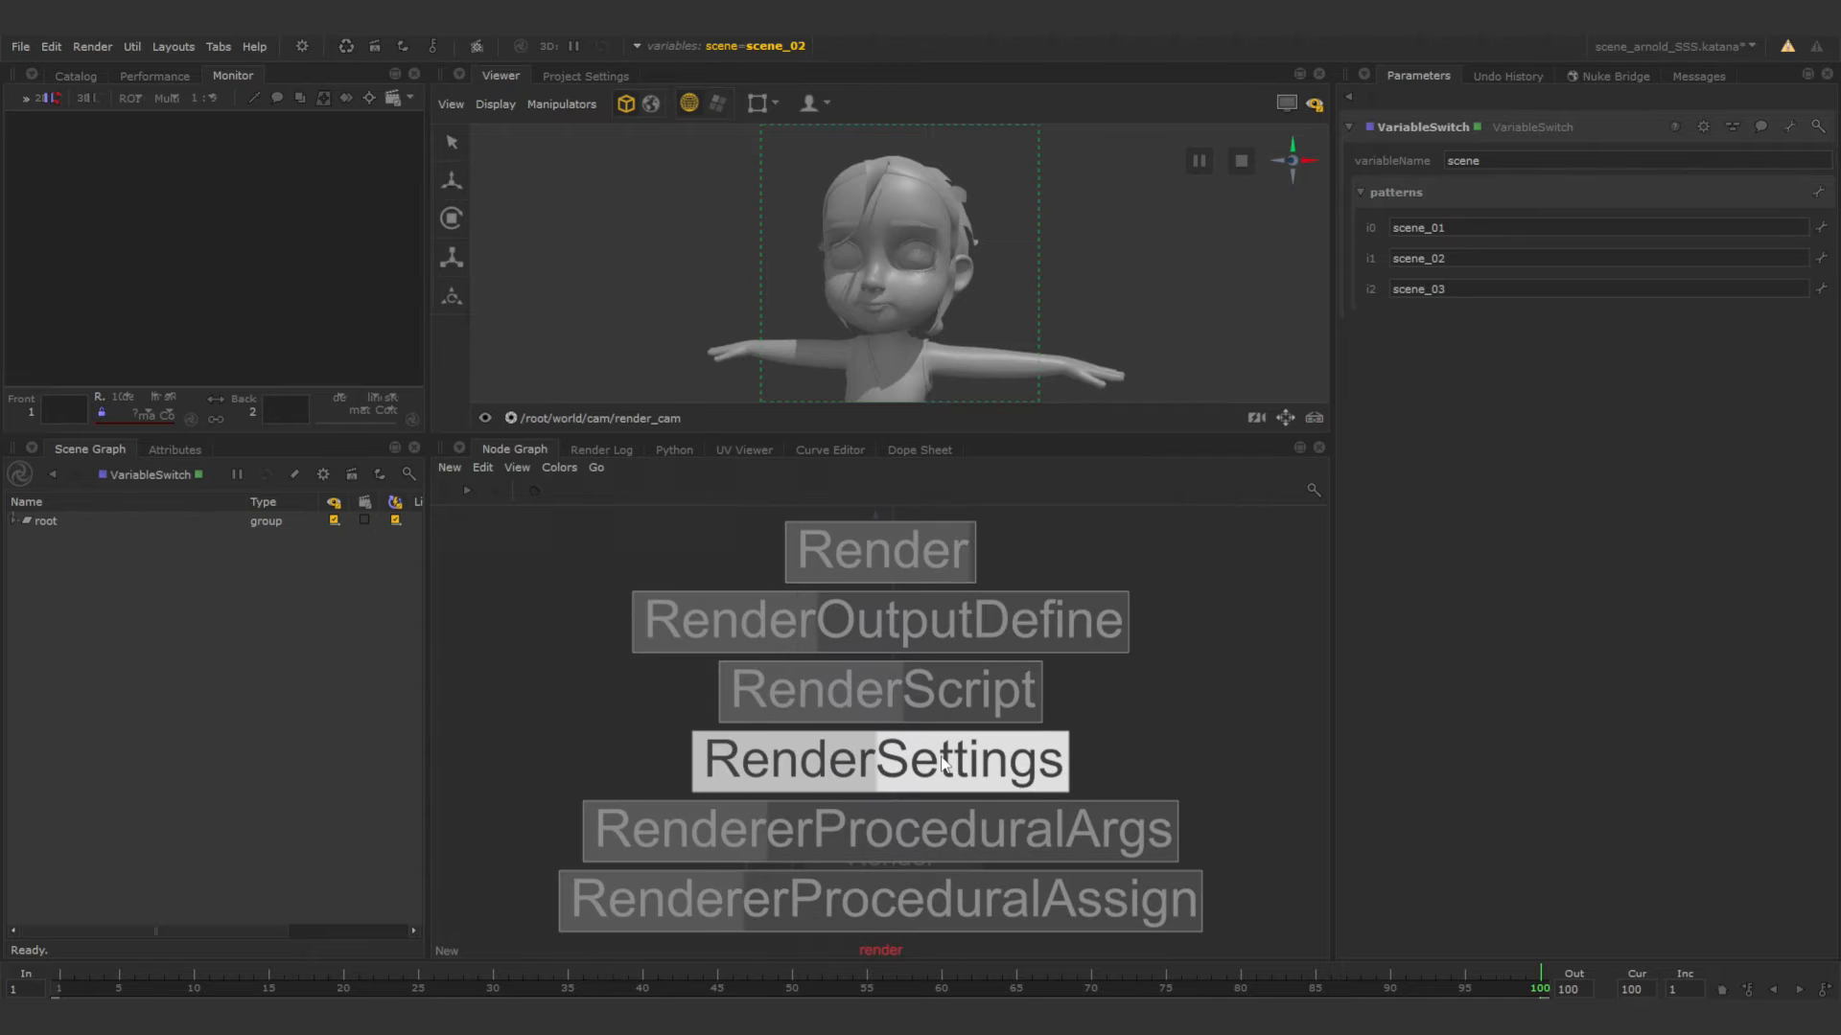
pyautogui.click(941, 762)
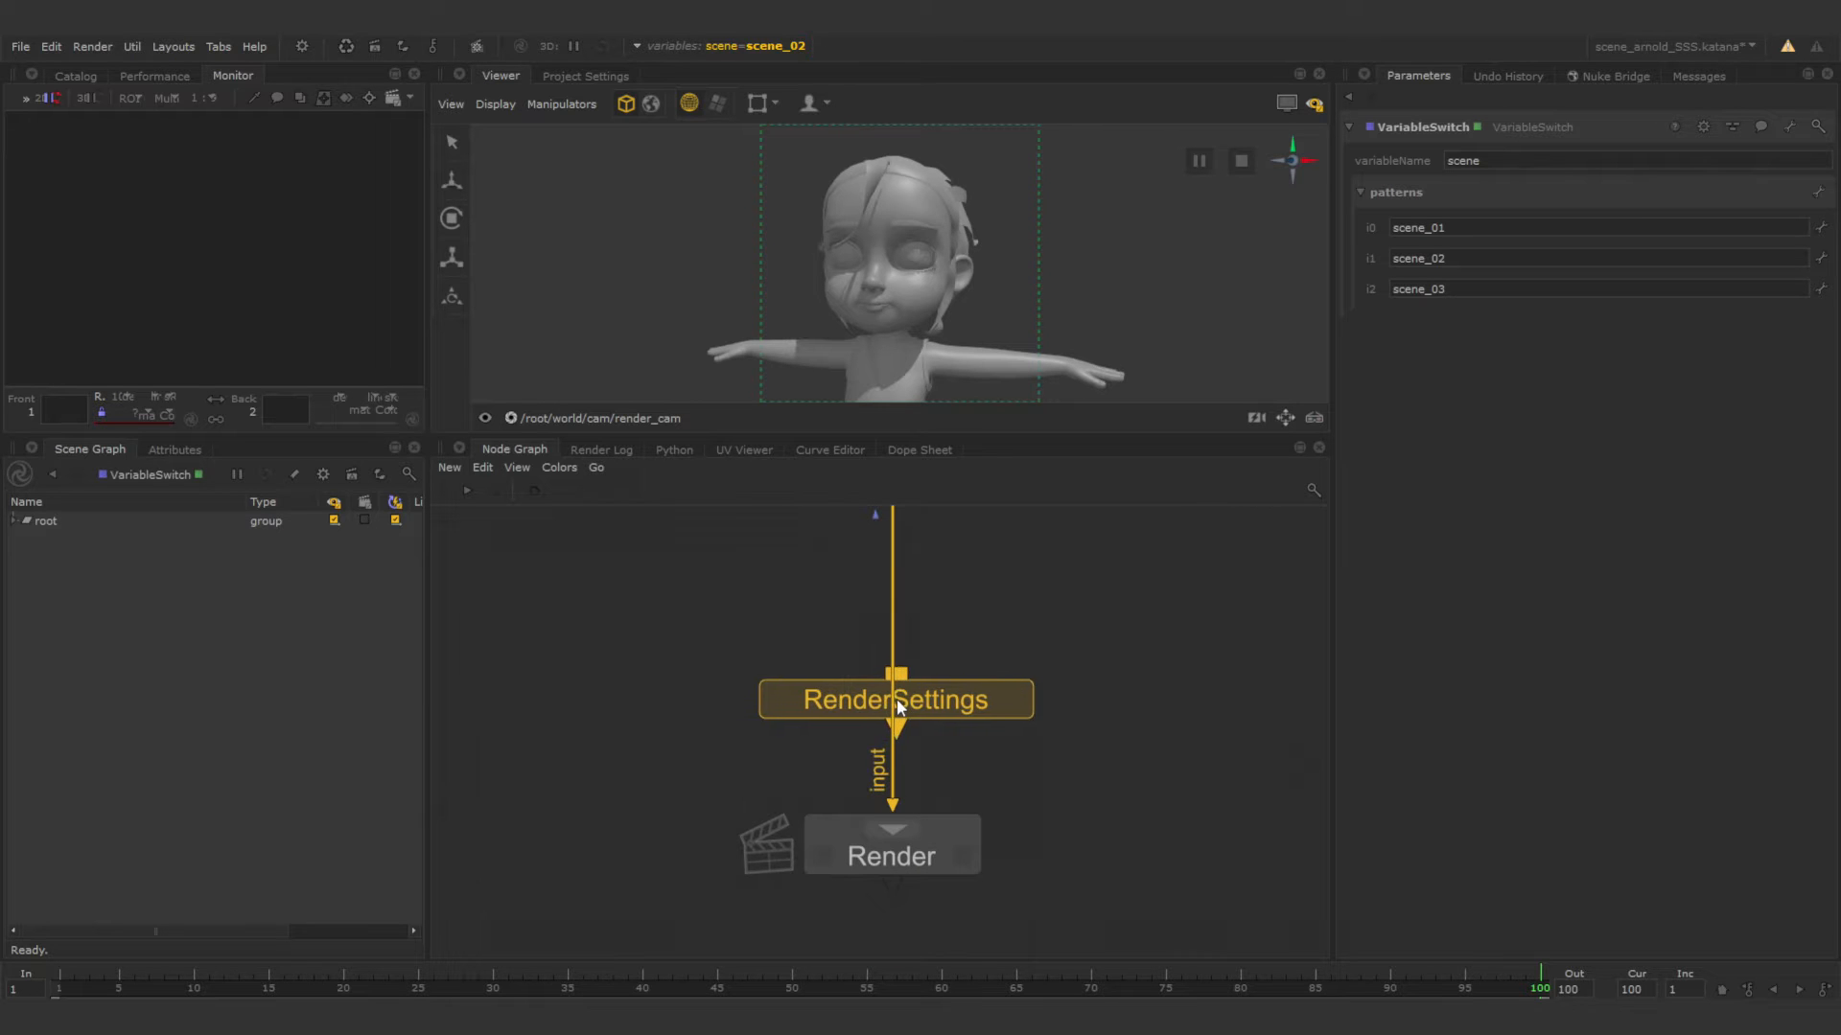
pyautogui.click(892, 721)
pyautogui.click(1125, 705)
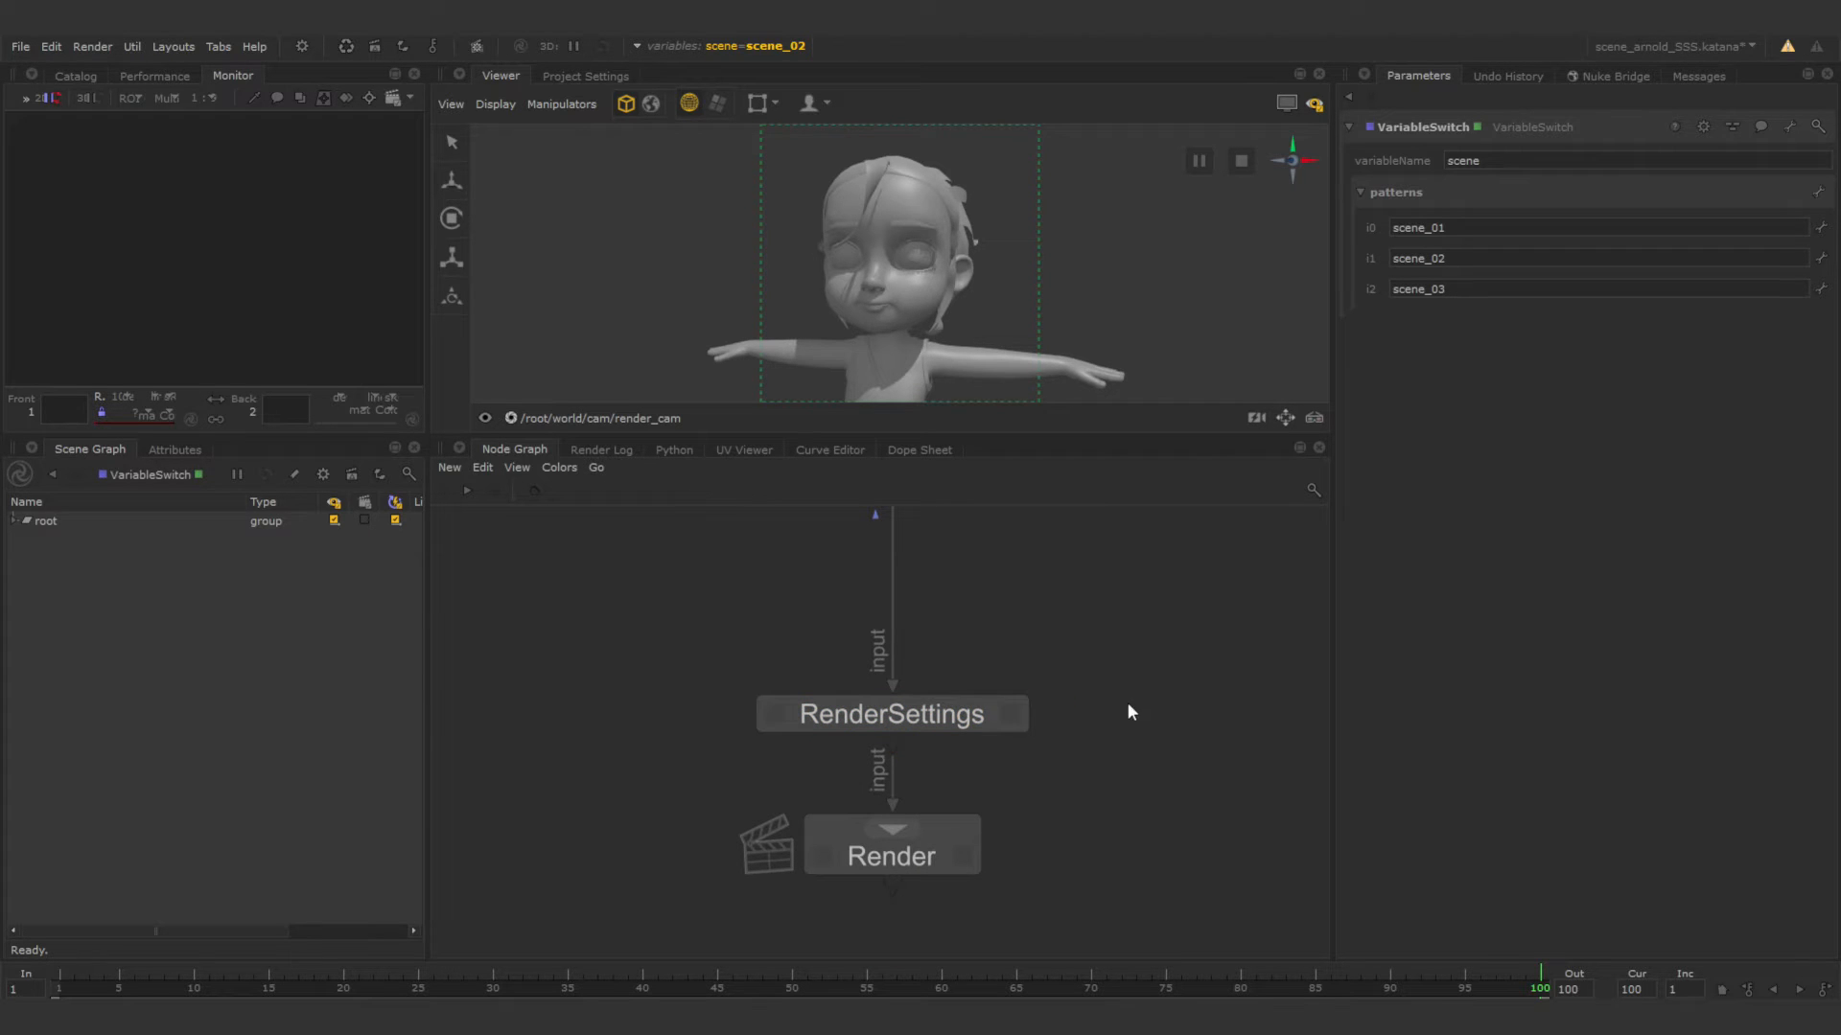
# Set the RenderSettings resolution to 1280 x 720.
pyautogui.click(1013, 715)
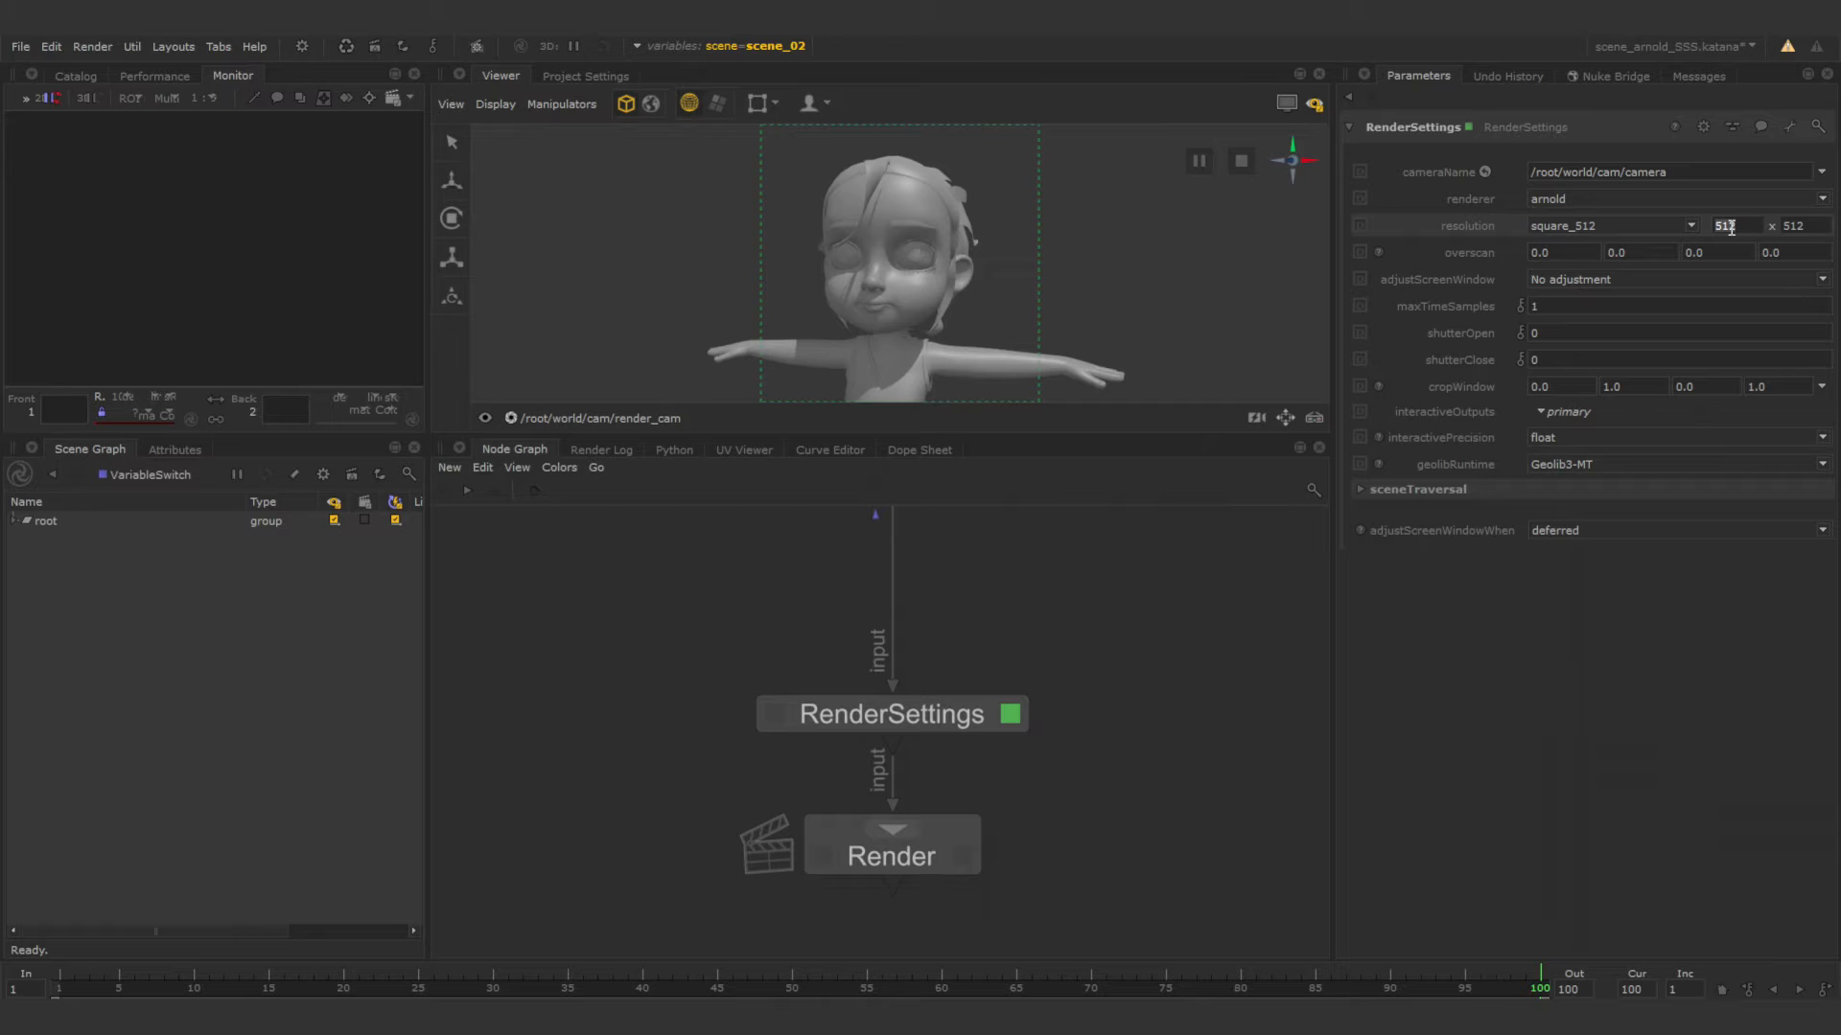
pyautogui.write('1280')
pyautogui.press('Return')
pyautogui.doubleClick(1797, 225)
pyautogui.write('720')
# Set the RenderSettings camera name to /root/world/cam/render_cam.
pyautogui.click(1685, 172)
pyautogui.press('BackSpace')
pyautogui.press('BackSpace')
pyautogui.press('BackSpace')
pyautogui.press('BackSpace')
pyautogui.press('BackSpace')
pyautogui.press('BackSpace')
pyautogui.write('render_cam')
pyautogui.press('Return')
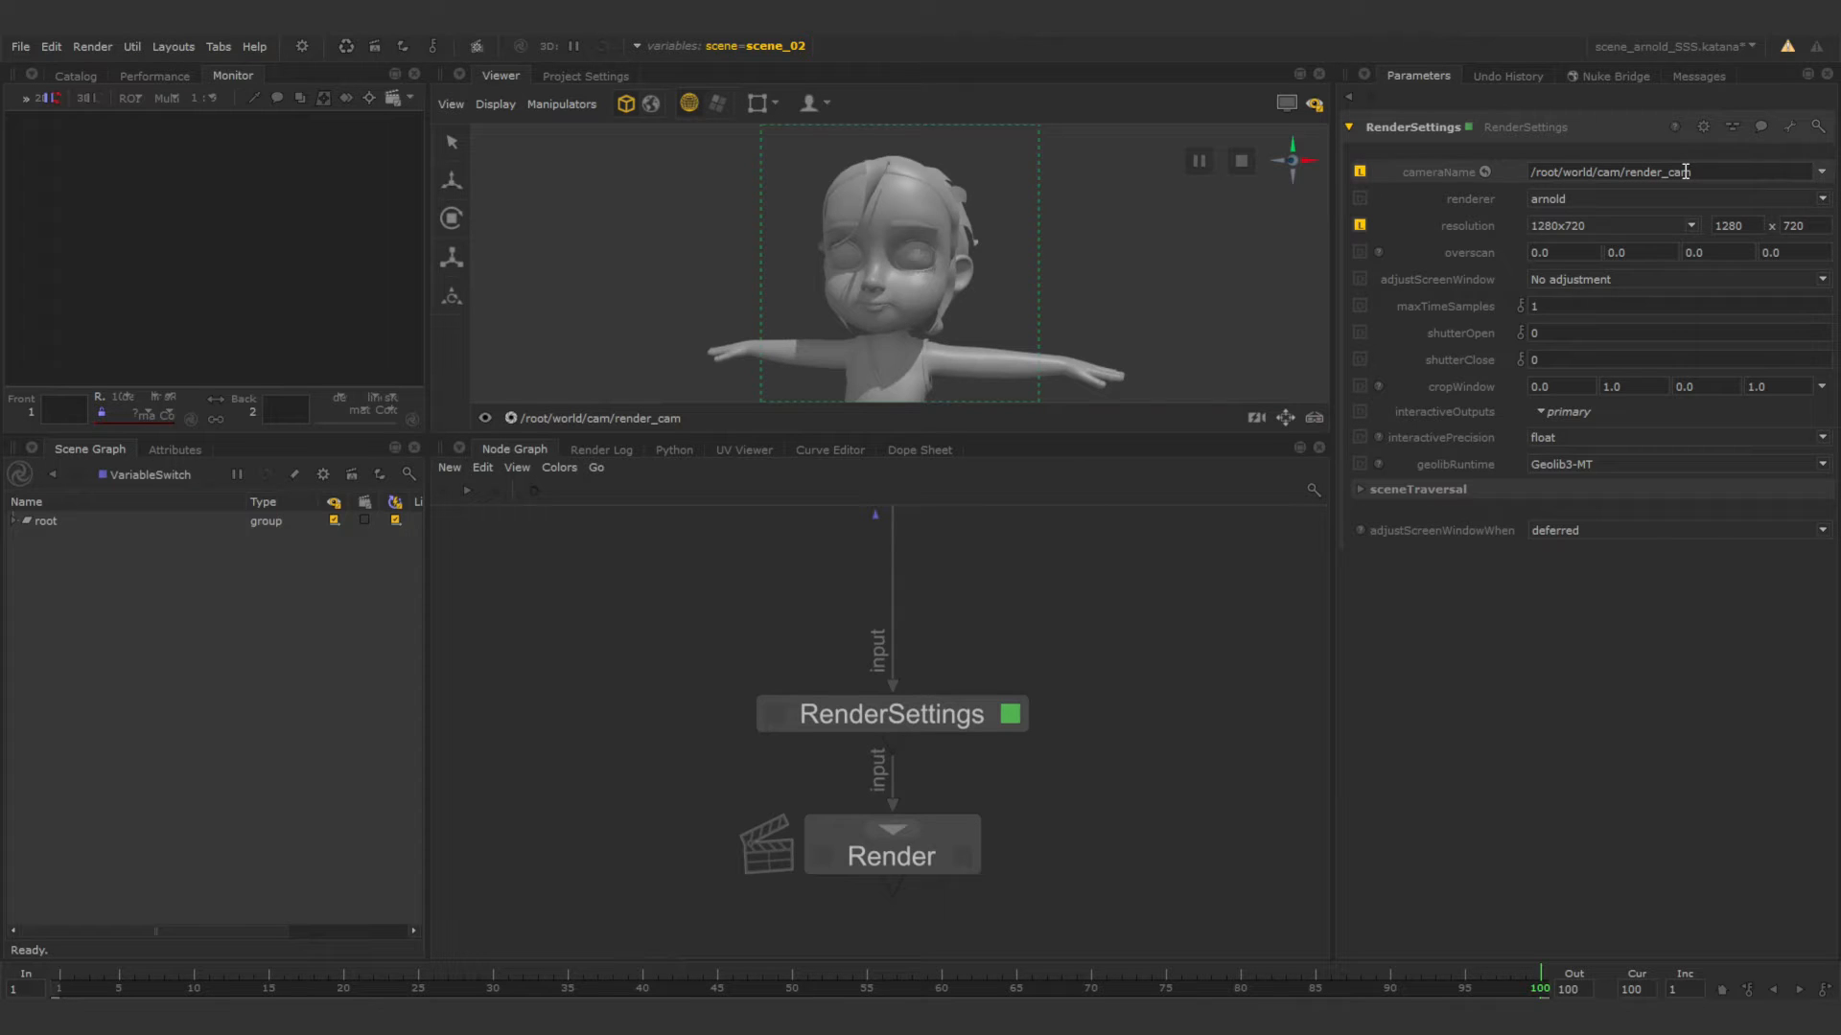
# Set the RenderSettings adjustScreenWindow to Adjust height to match resolution, view that node and reframe the character through render_cam.
pyautogui.click(1637, 278)
pyautogui.click(1632, 307)
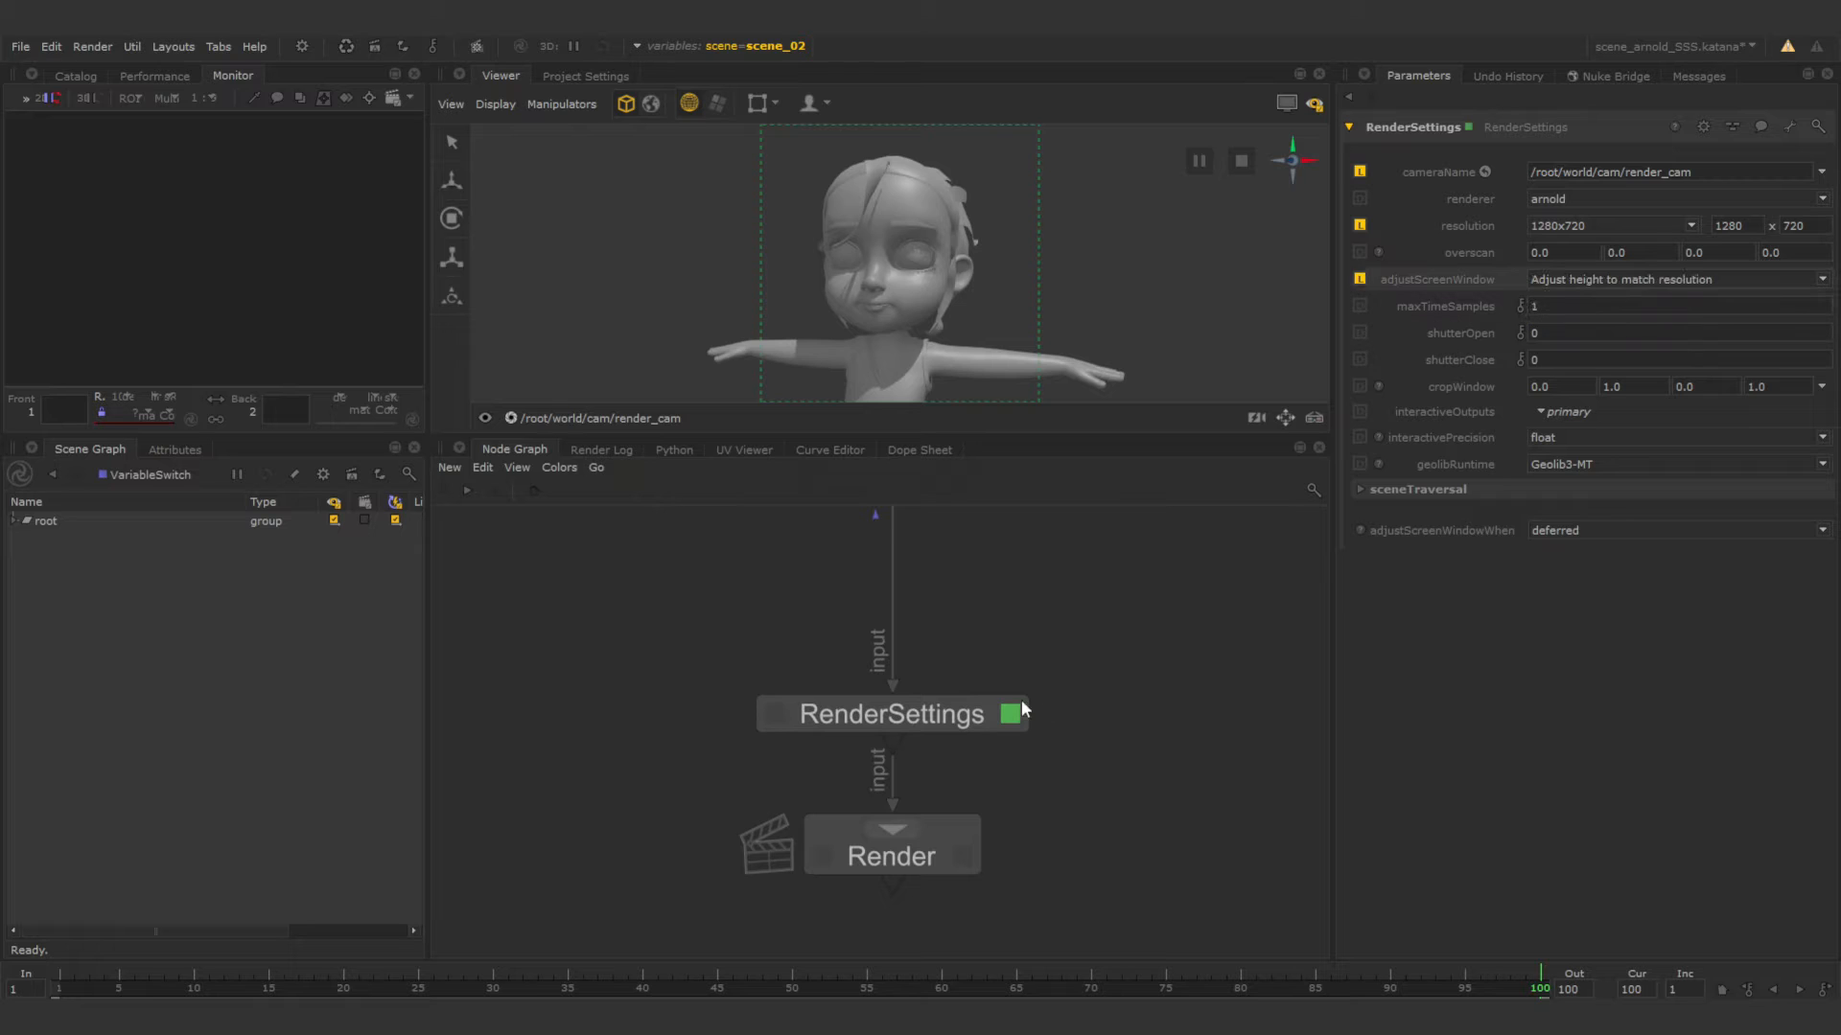
pyautogui.click(775, 714)
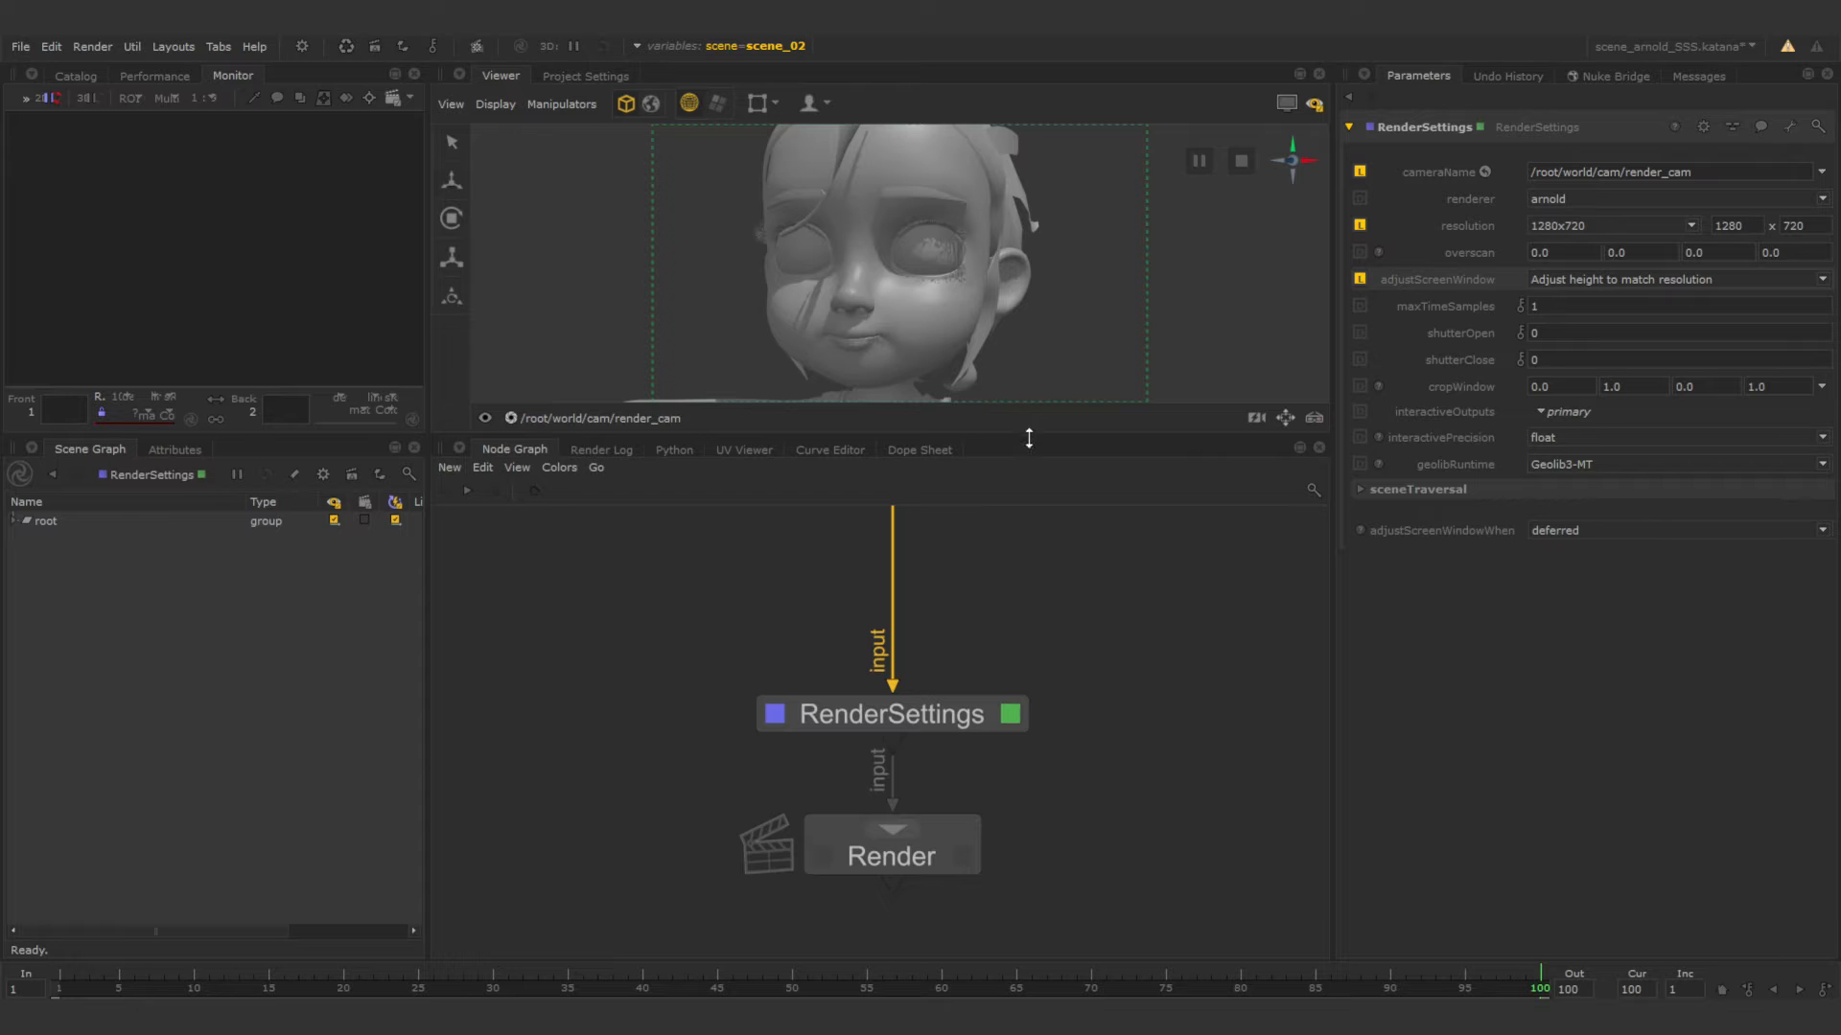
pyautogui.keyDown('alt'); pyautogui.moveTo(946, 281); pyautogui.dragTo(828, 265, button='right'); pyautogui.keyUp('alt')
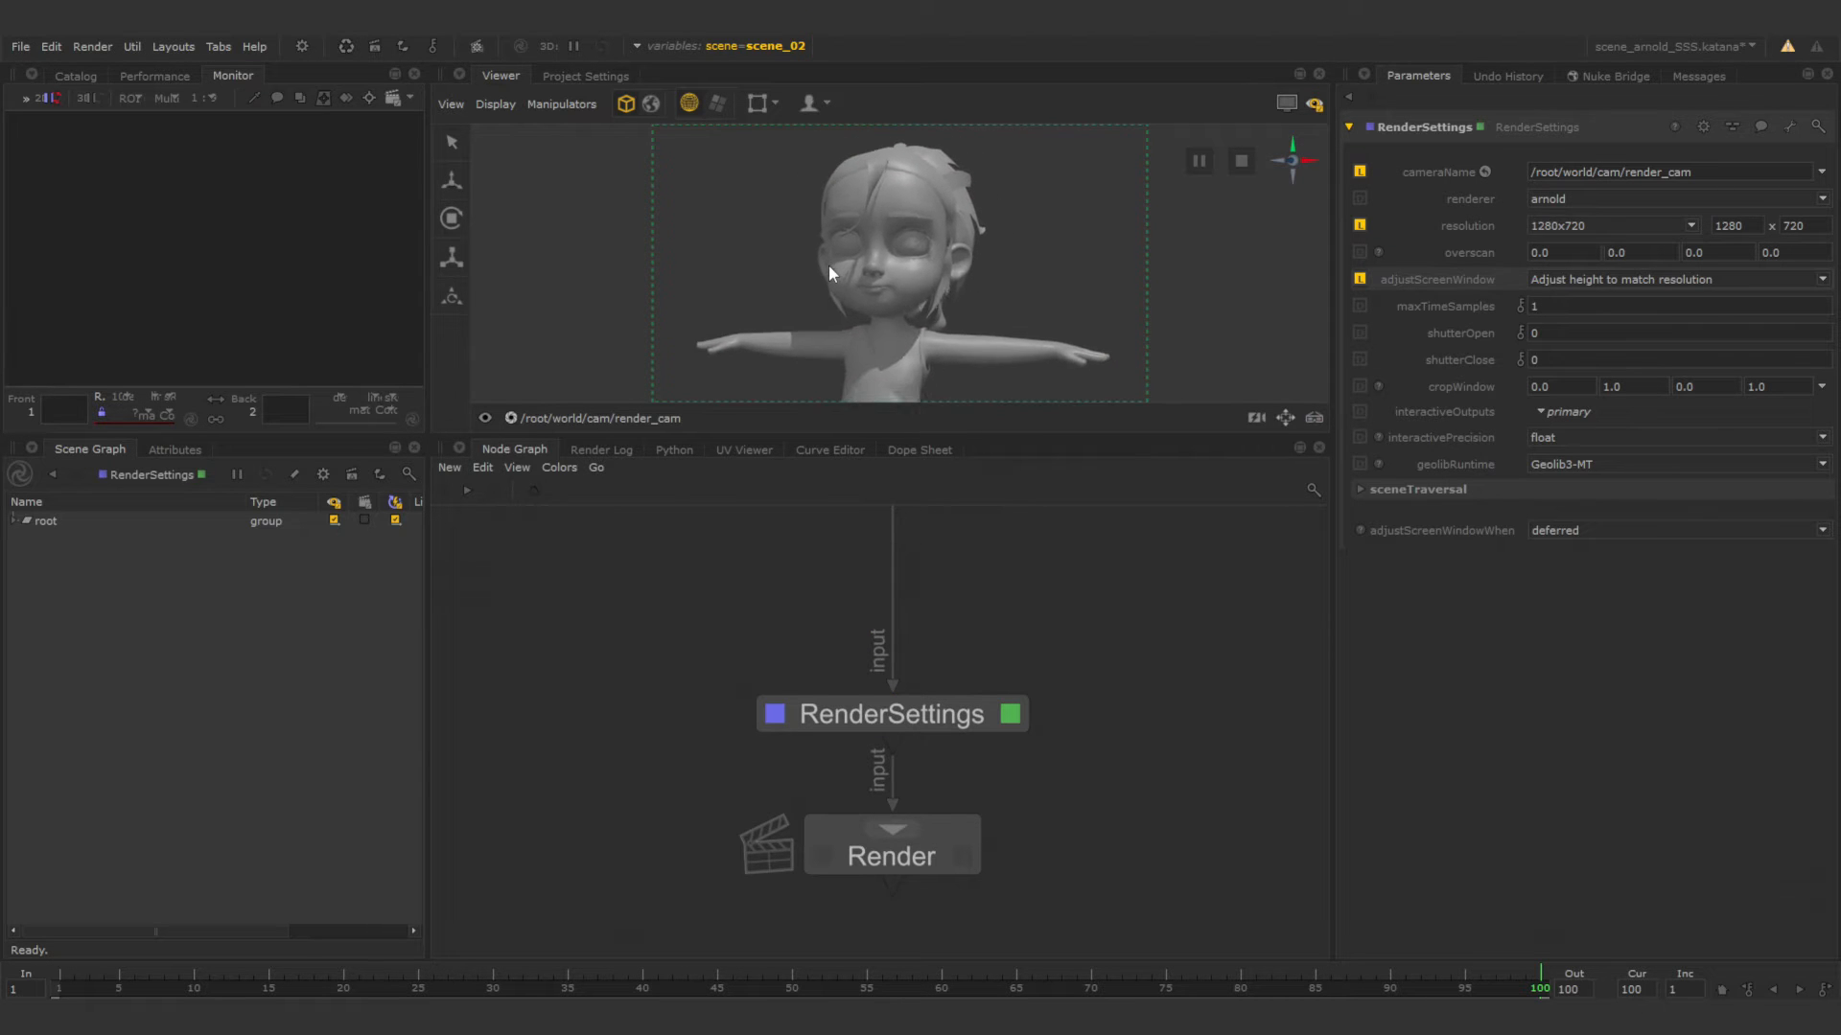
pyautogui.keyDown('alt'); pyautogui.moveTo(829, 264); pyautogui.dragTo(811, 265); pyautogui.keyUp('alt')
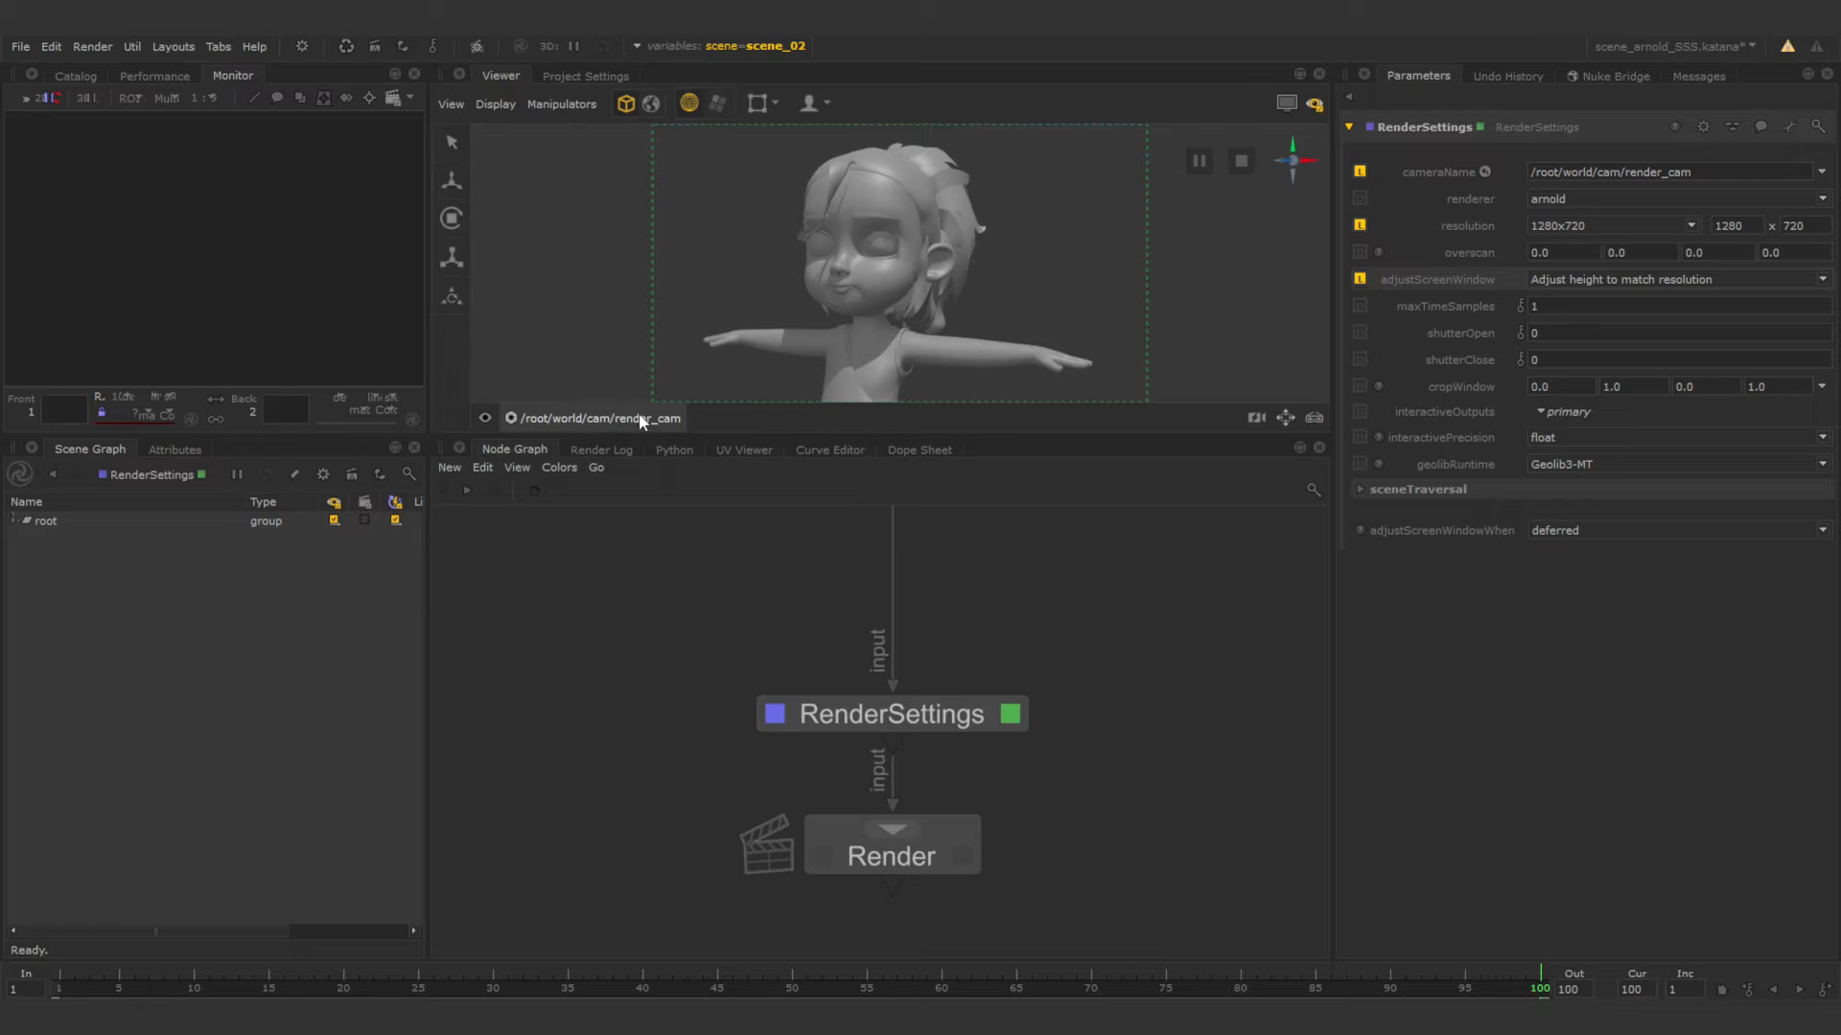
# Preview scene_01 and scene_03 through the scene variable, ending back on scene_02.
pyautogui.click(767, 45)
pyautogui.click(768, 120)
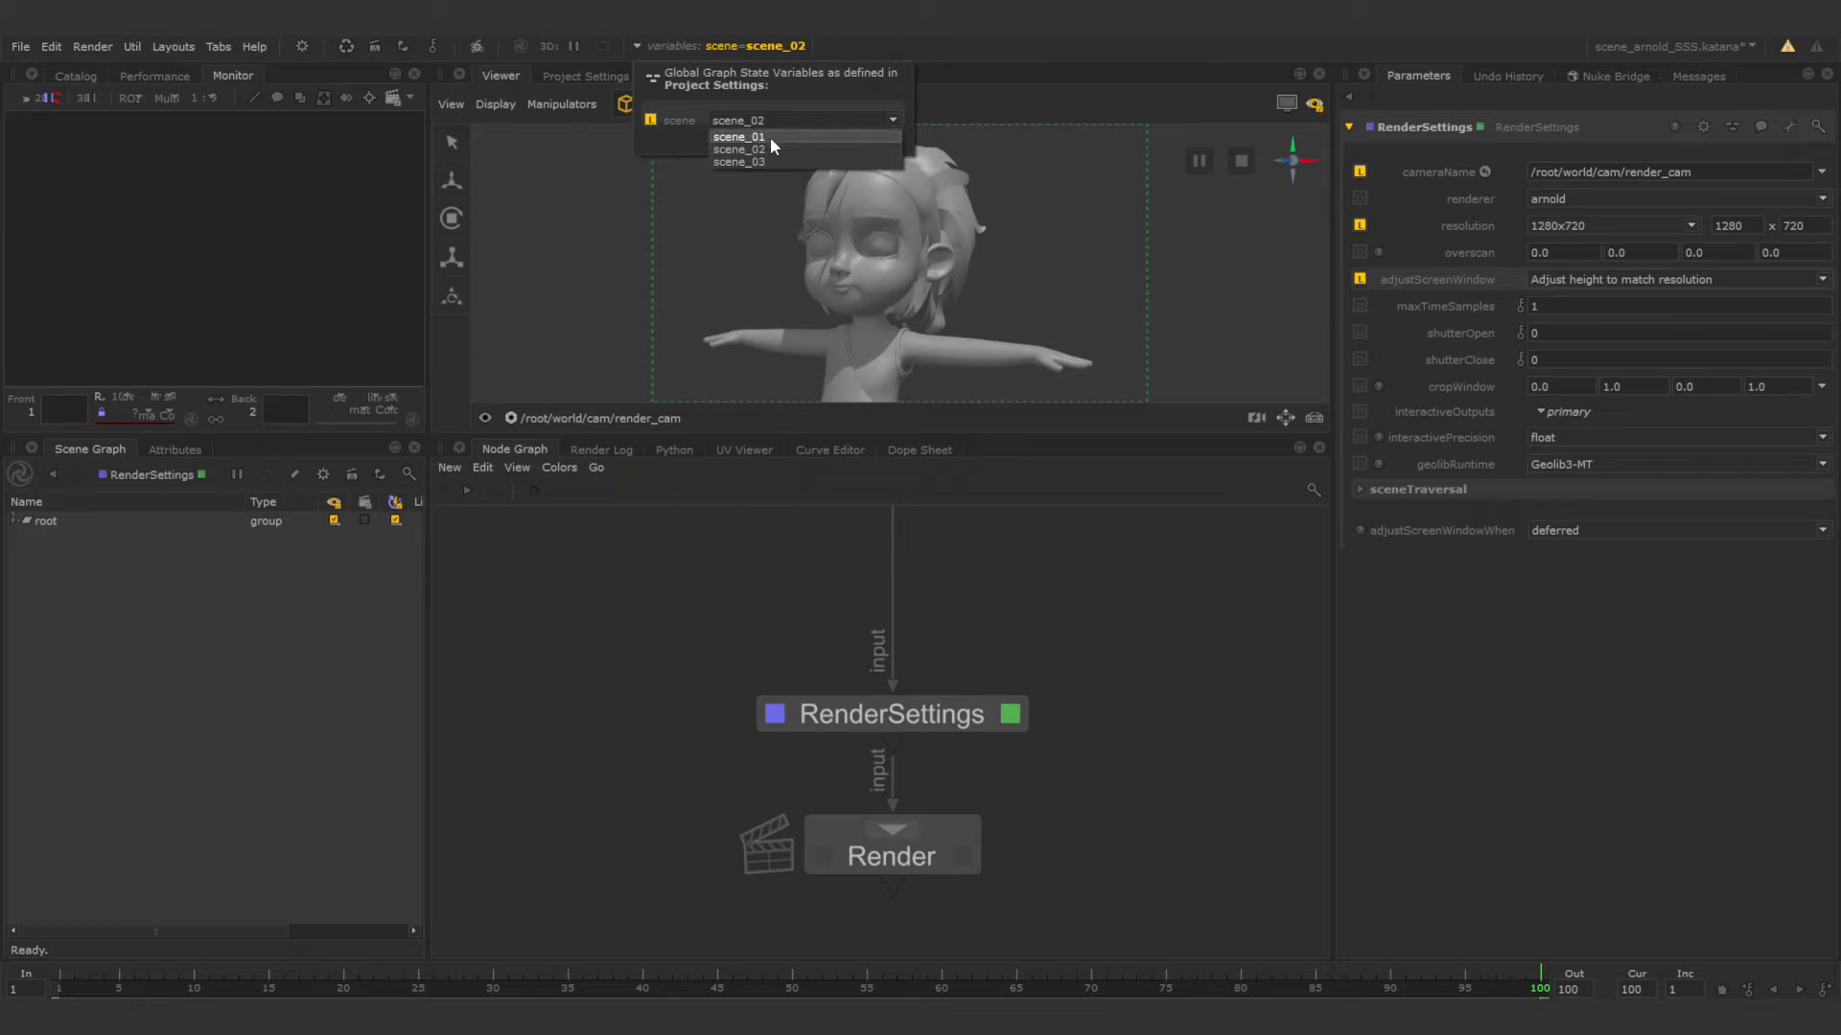
pyautogui.click(769, 136)
pyautogui.click(784, 121)
pyautogui.click(776, 161)
pyautogui.click(753, 120)
pyautogui.click(764, 148)
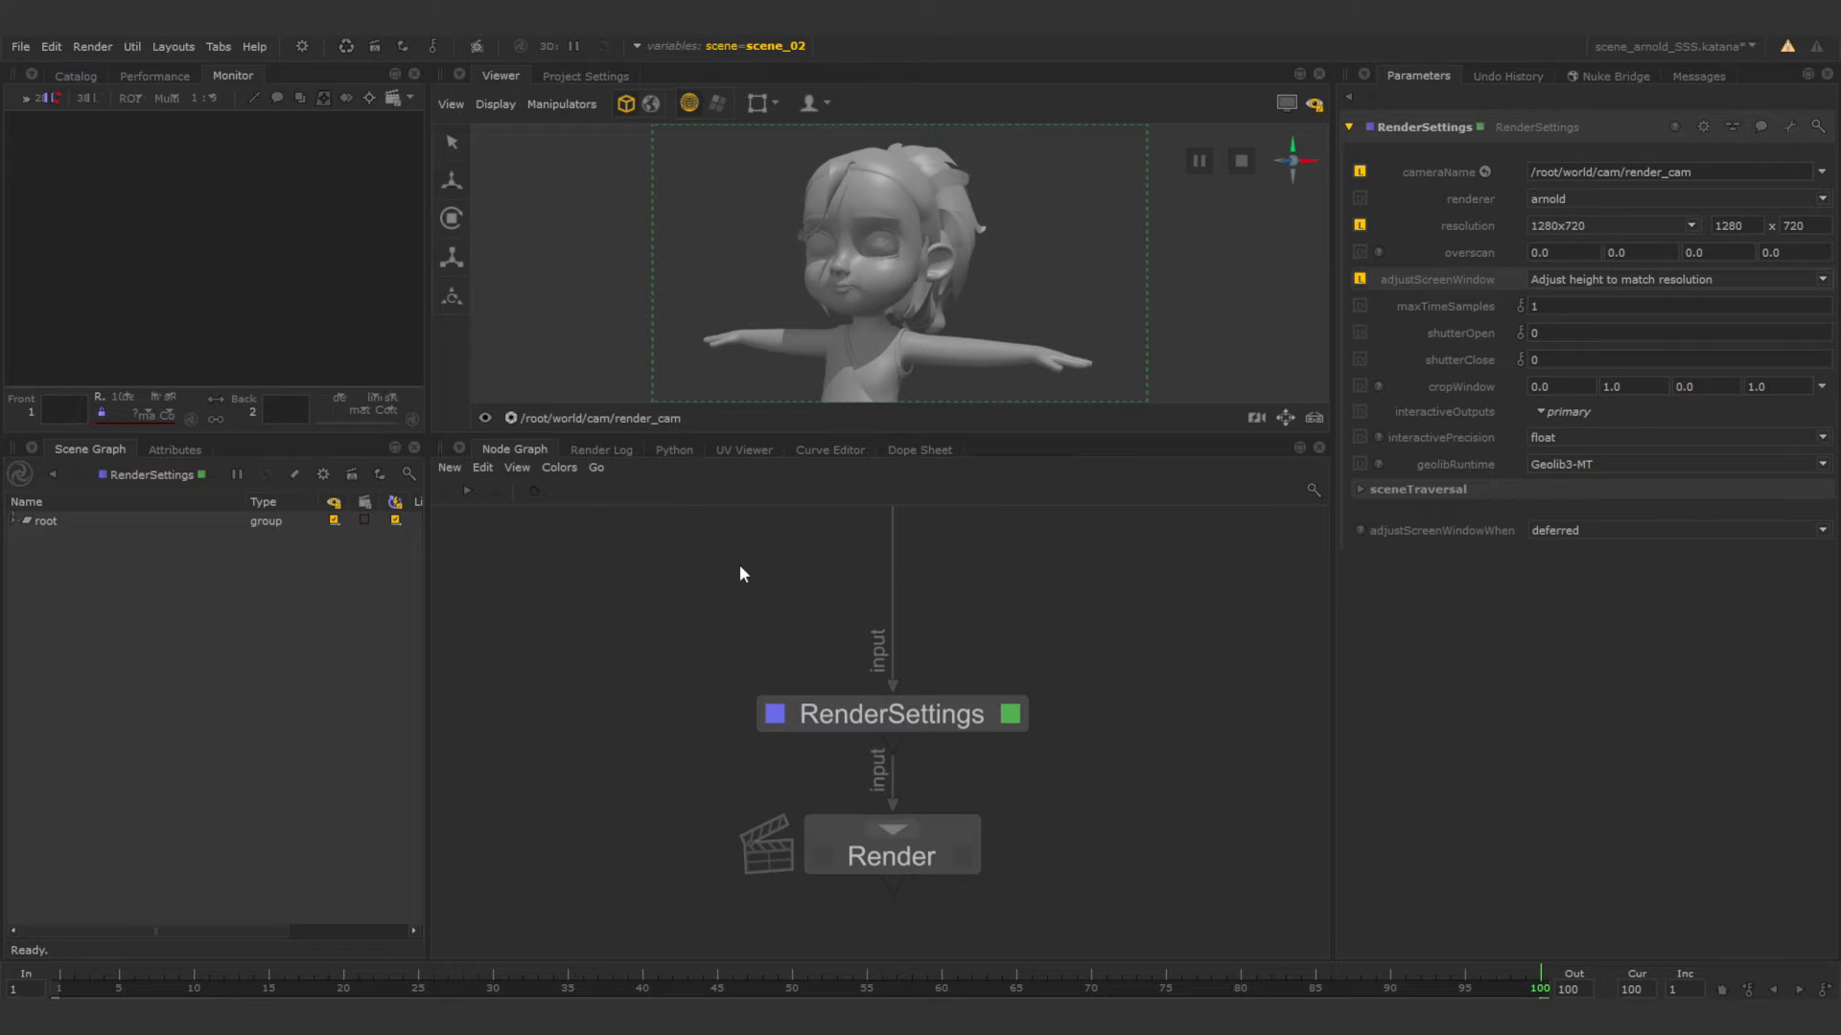
# Add an ArnoldGlobalSettings node on the connection directly above RenderSettings.
pyautogui.press('Tab')
pyautogui.write('a')
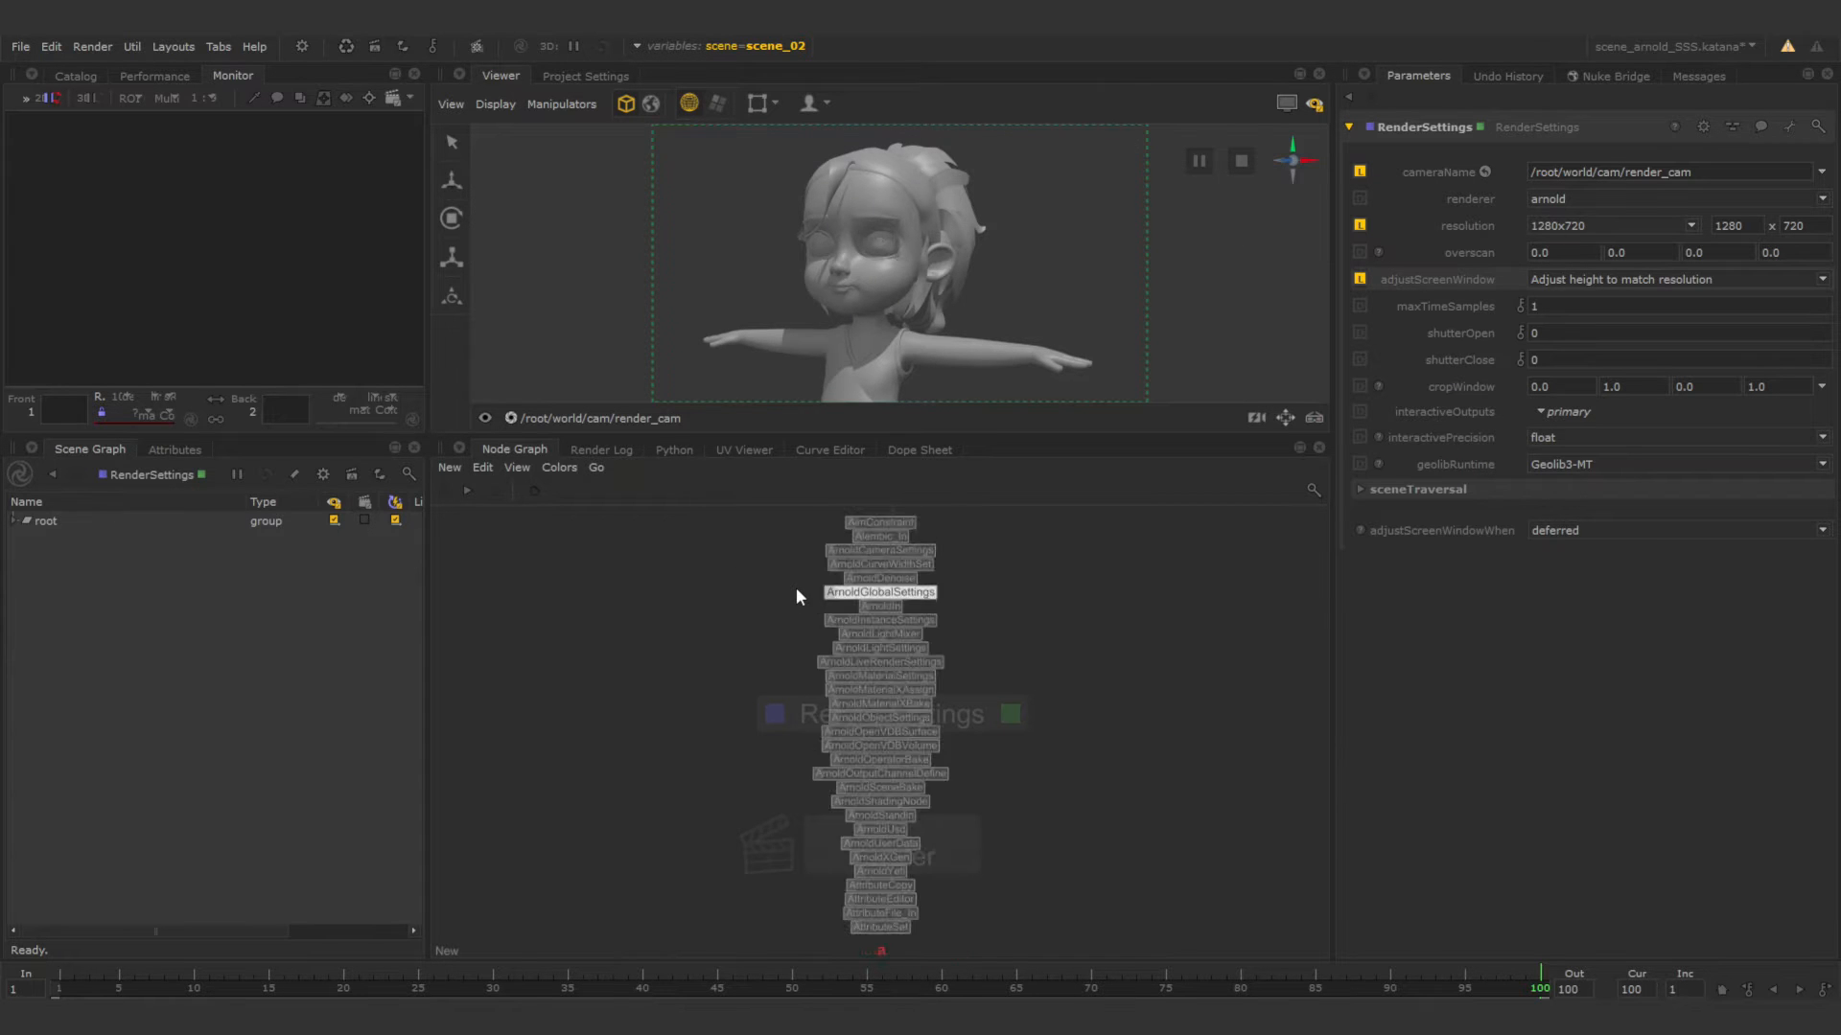
pyautogui.write('rnold')
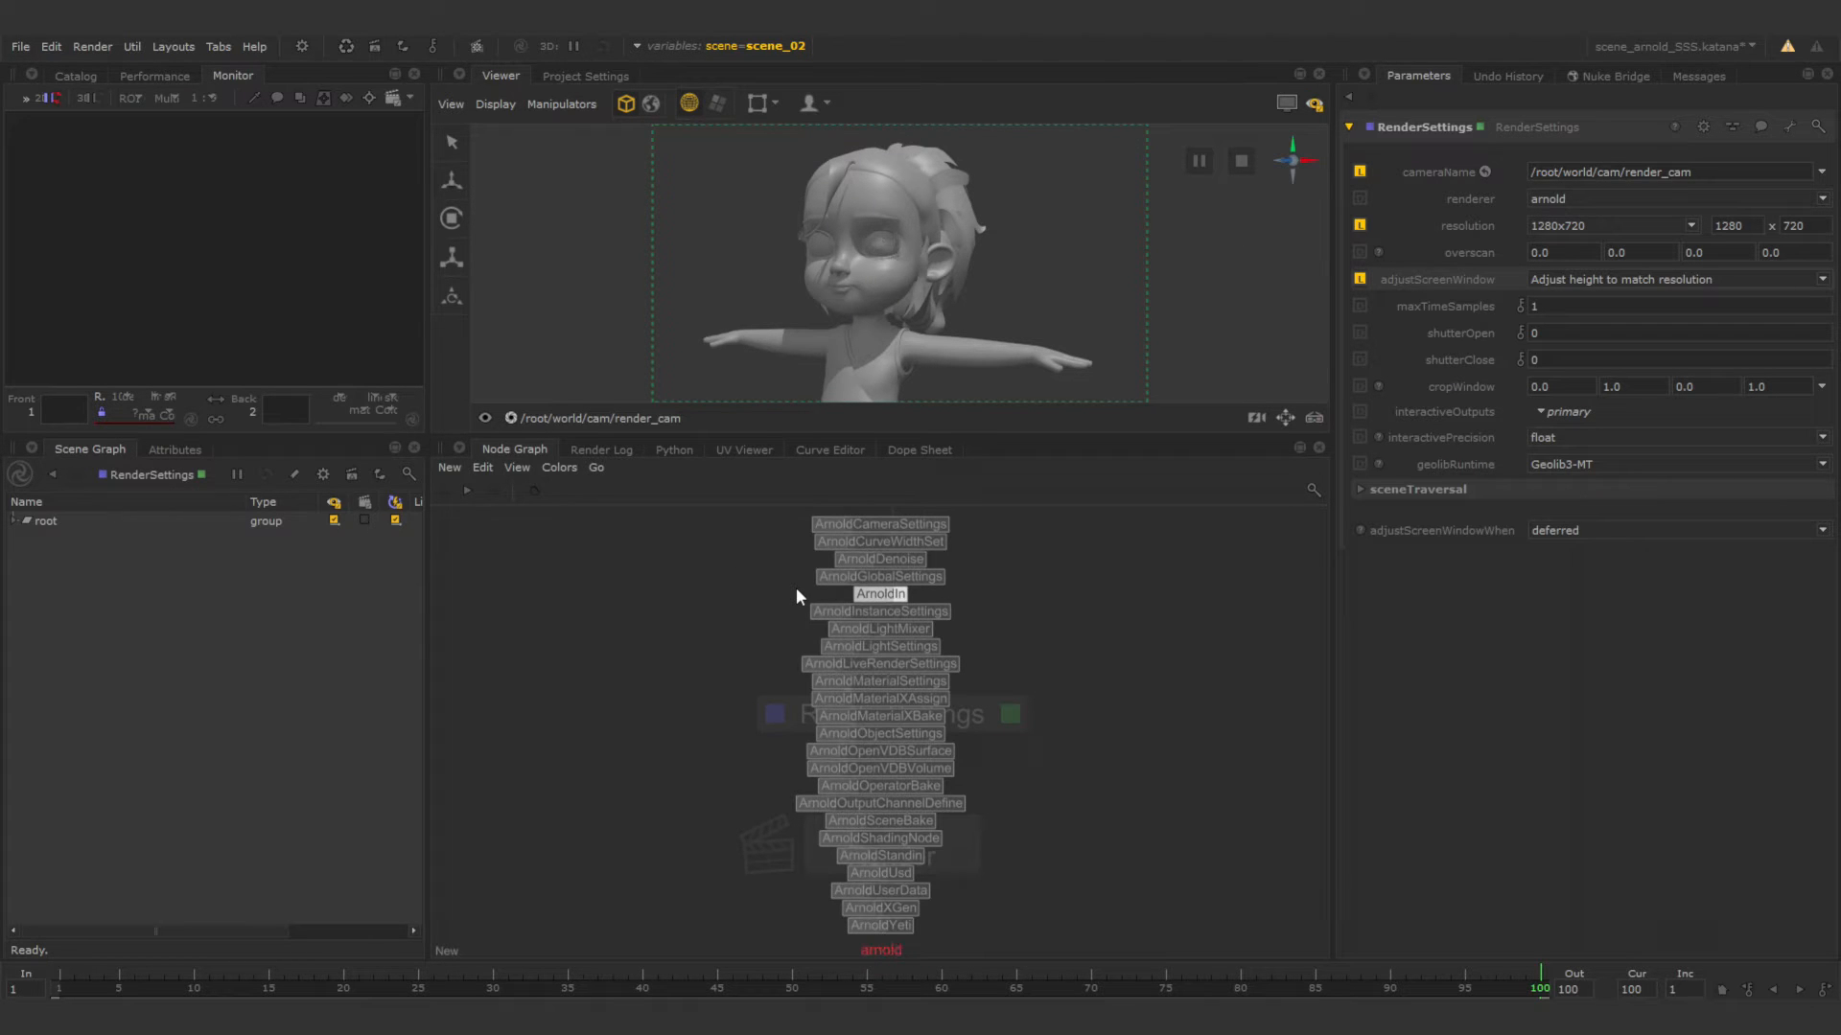
pyautogui.write('g')
pyautogui.press('Return')
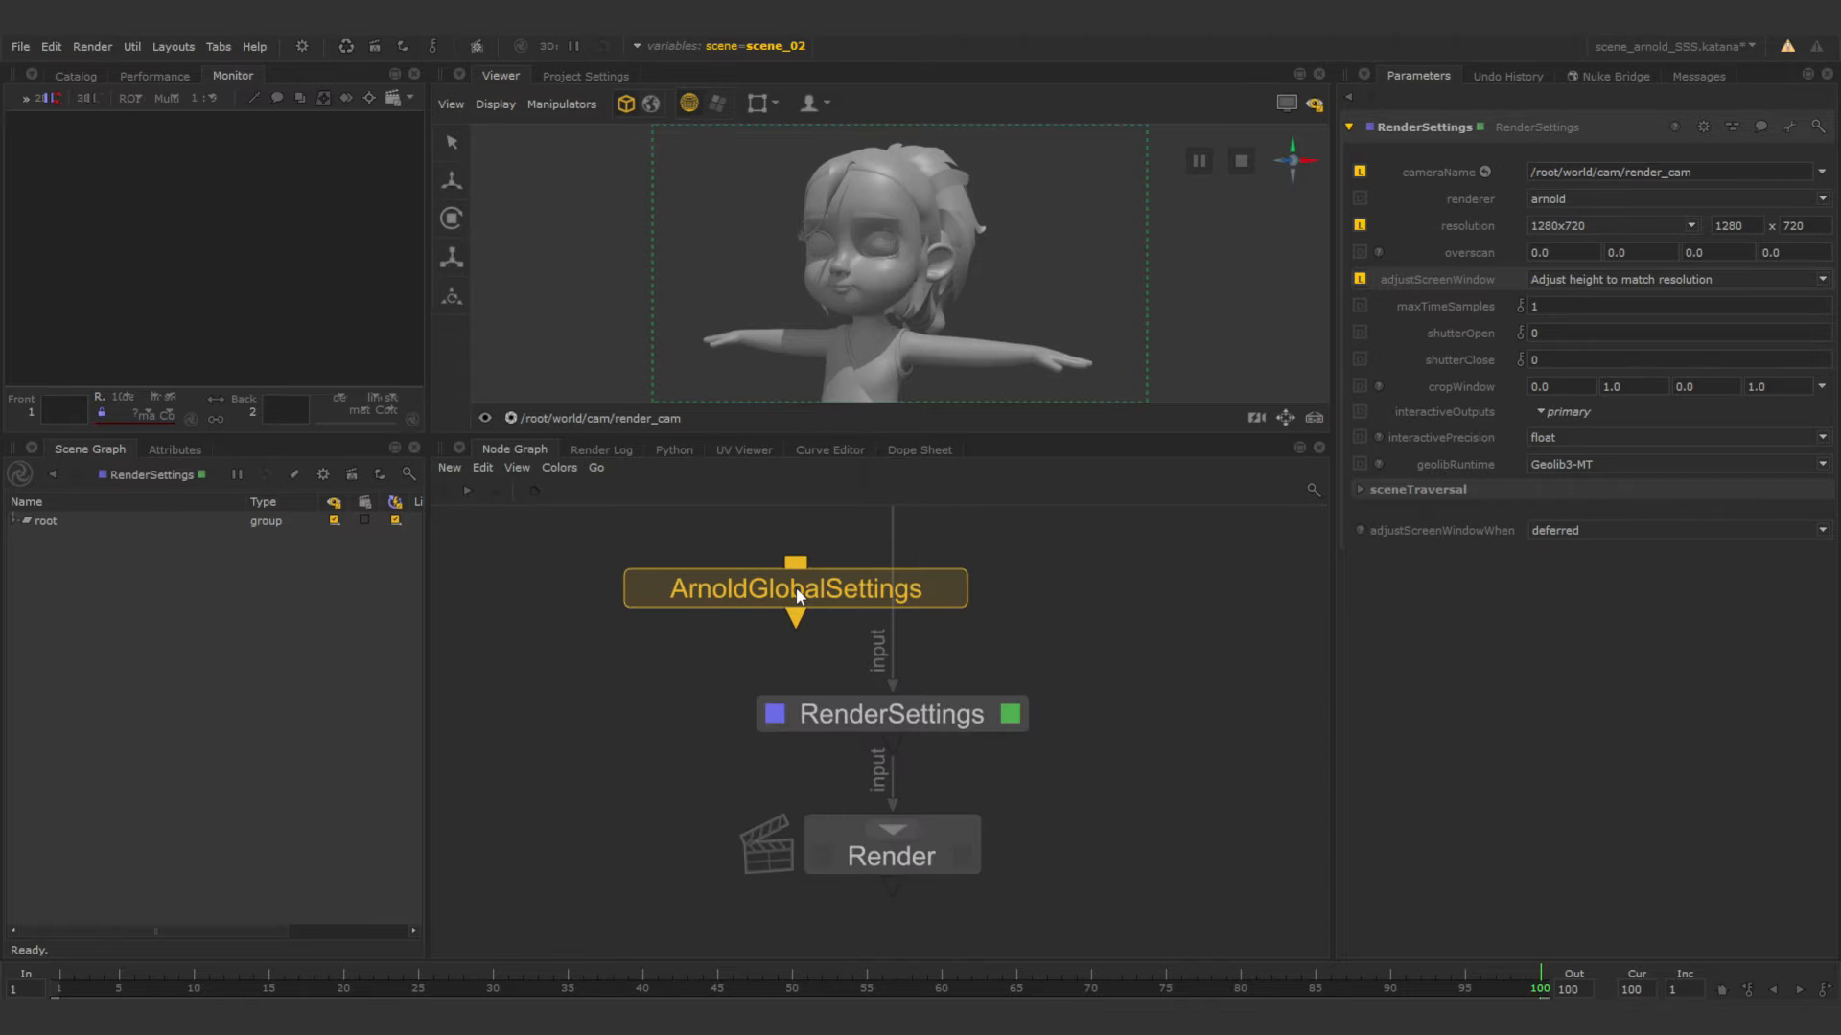
pyautogui.click(894, 587)
pyautogui.moveTo(917, 588); pyautogui.dragTo(888, 565)
pyautogui.click(1029, 653)
# Enable texture_auto_generate_tx in the texture system settings of the ArnoldGlobalSettings node.
pyautogui.click(1044, 567)
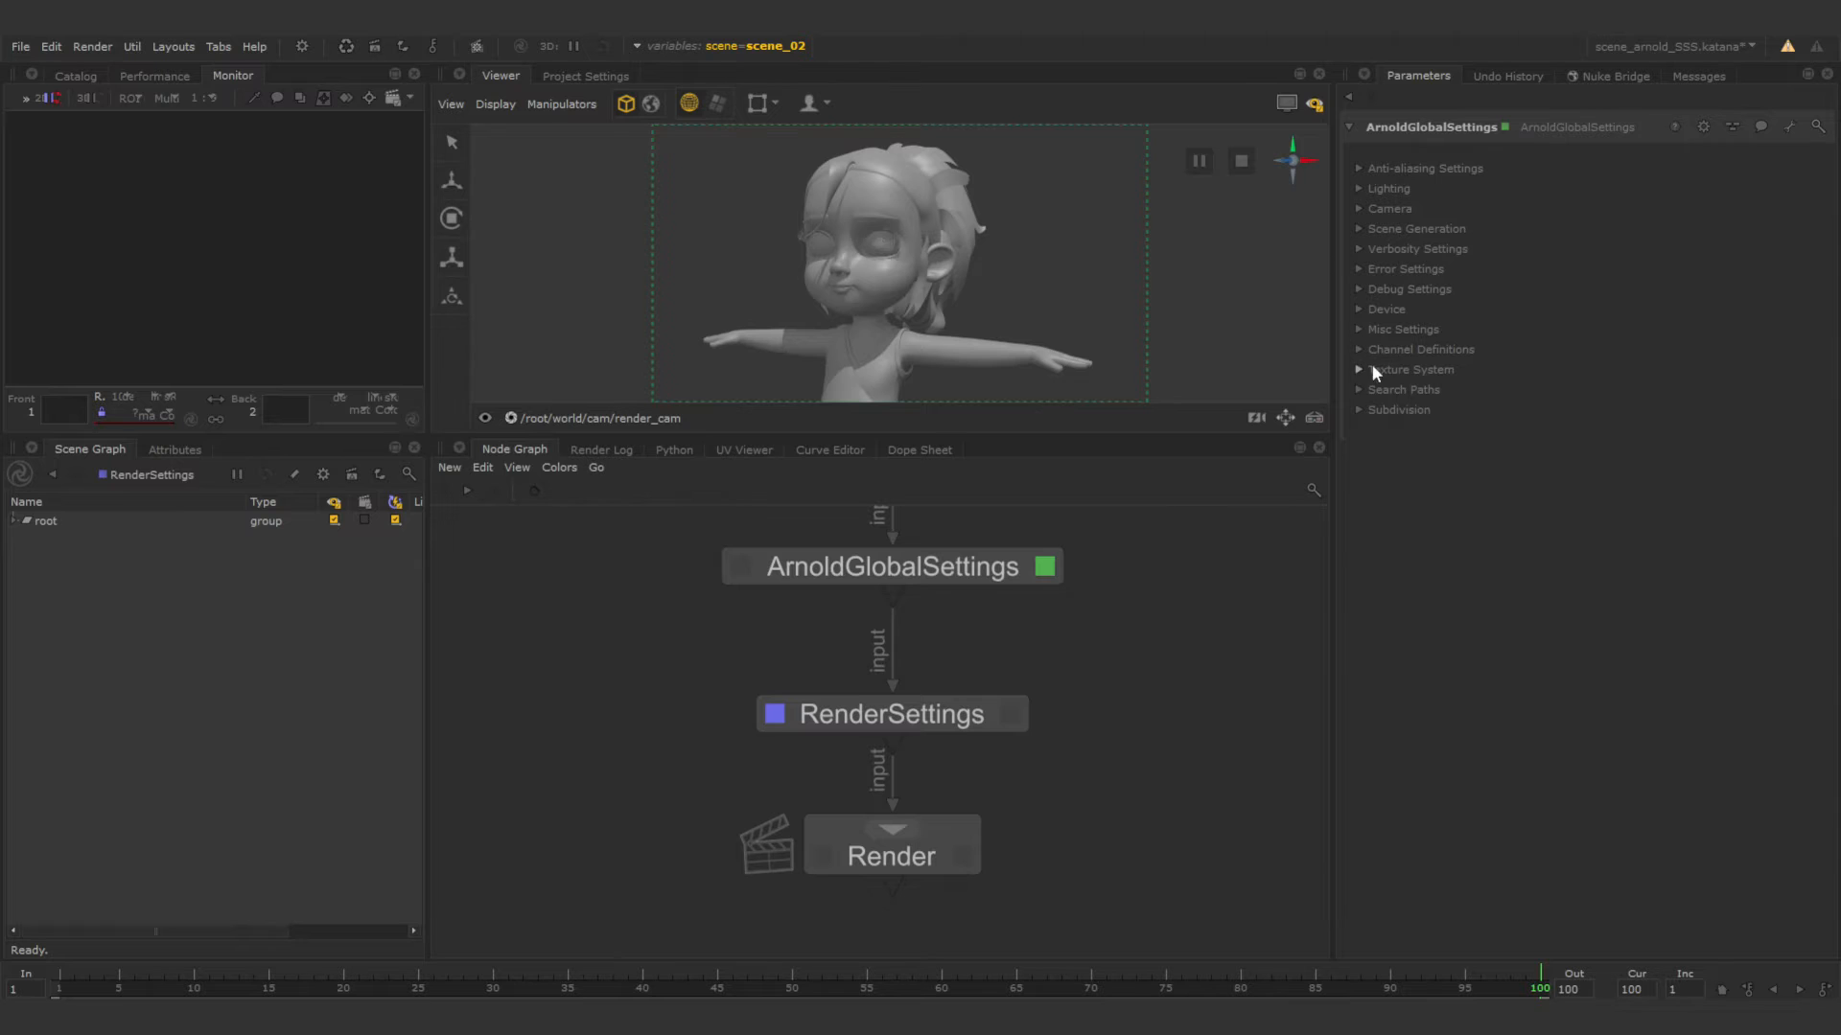
pyautogui.click(1359, 370)
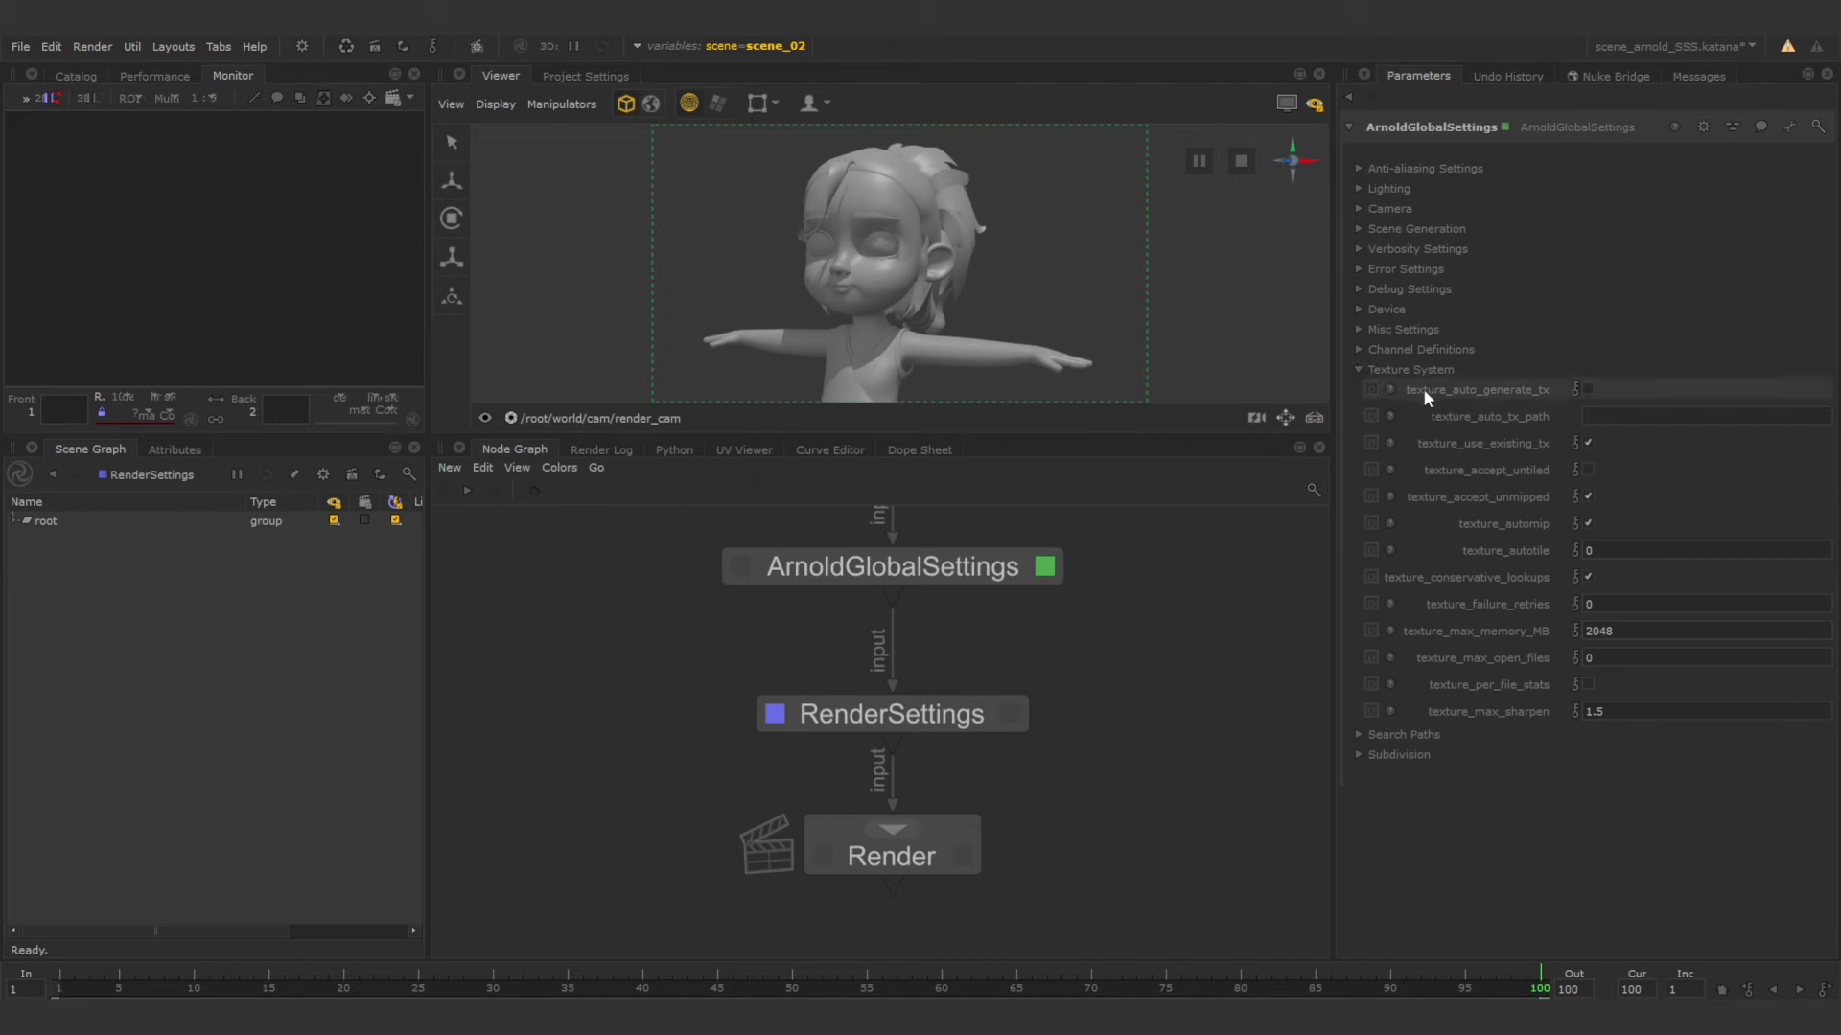
pyautogui.click(1587, 388)
# Set the ArnoldGlobalSettings anti-aliasing AA_samples to 6.
pyautogui.click(1360, 169)
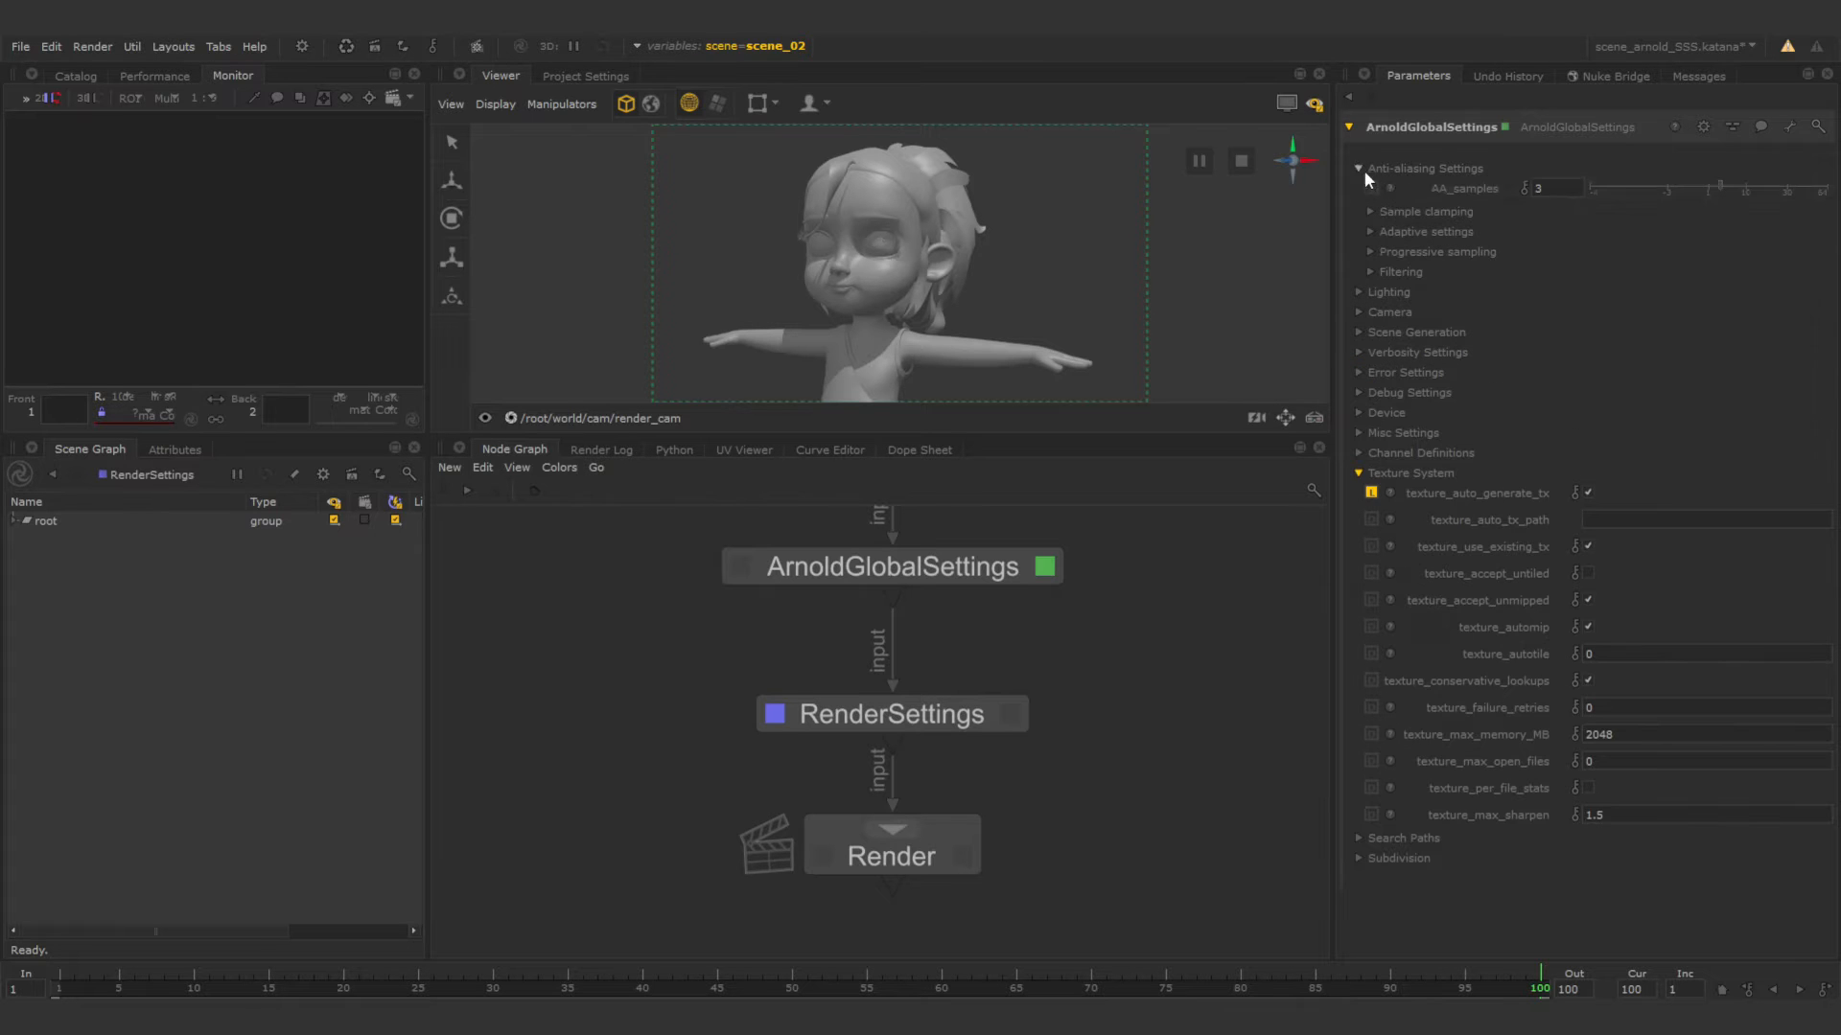
pyautogui.click(1573, 191)
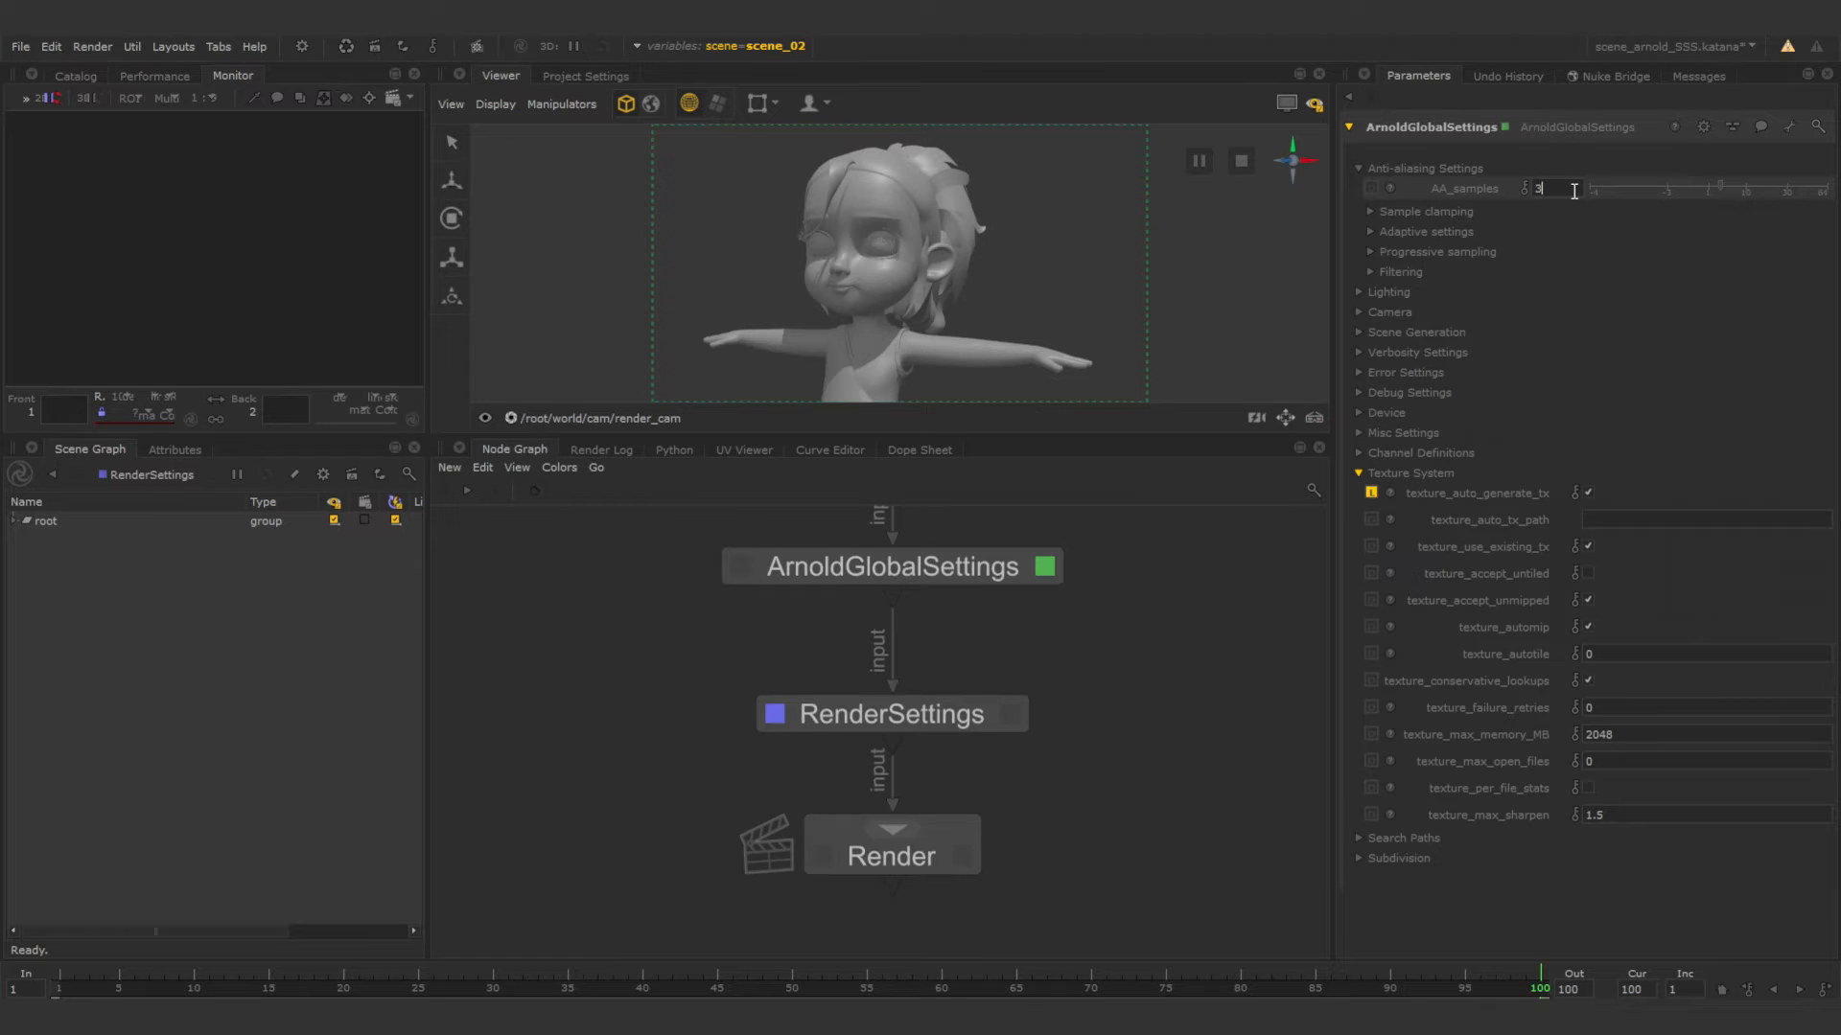
pyautogui.press('BackSpace')
pyautogui.write('6')
pyautogui.press('Return')
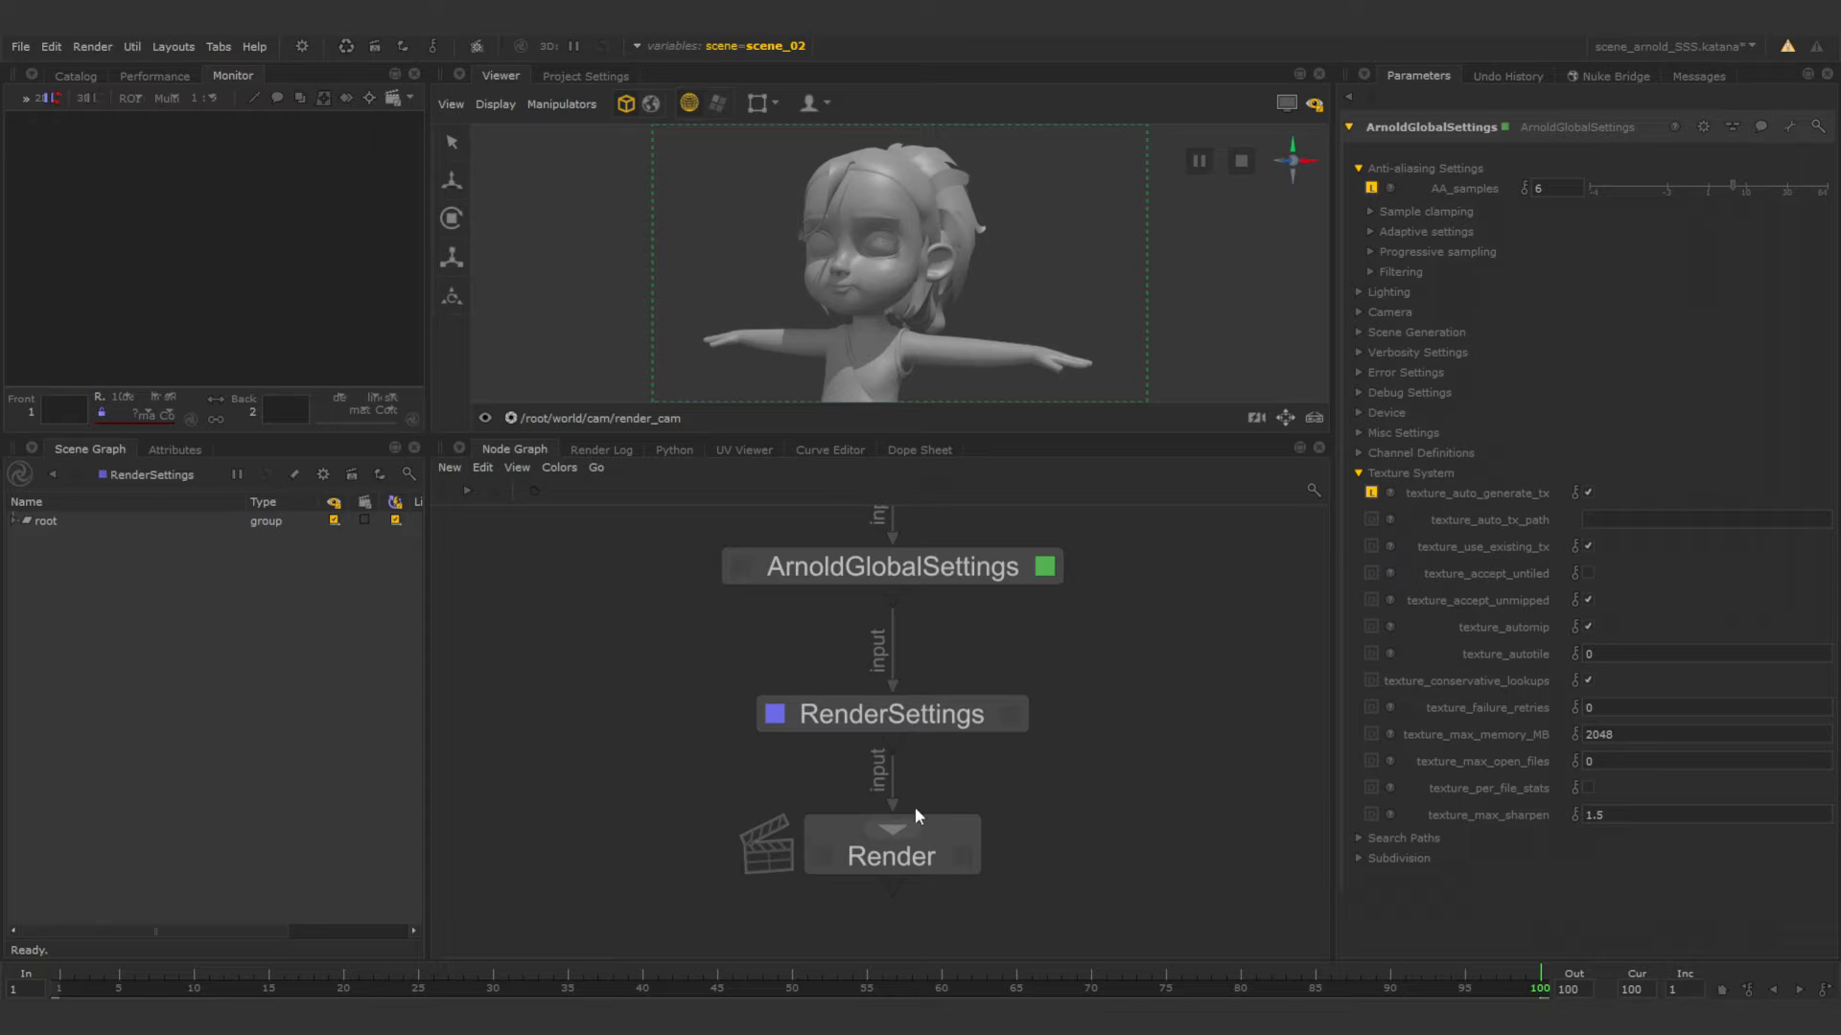
# Review the parameters of the Render, RenderSettings and ArnoldGlobalSettings nodes.
pyautogui.click(939, 854)
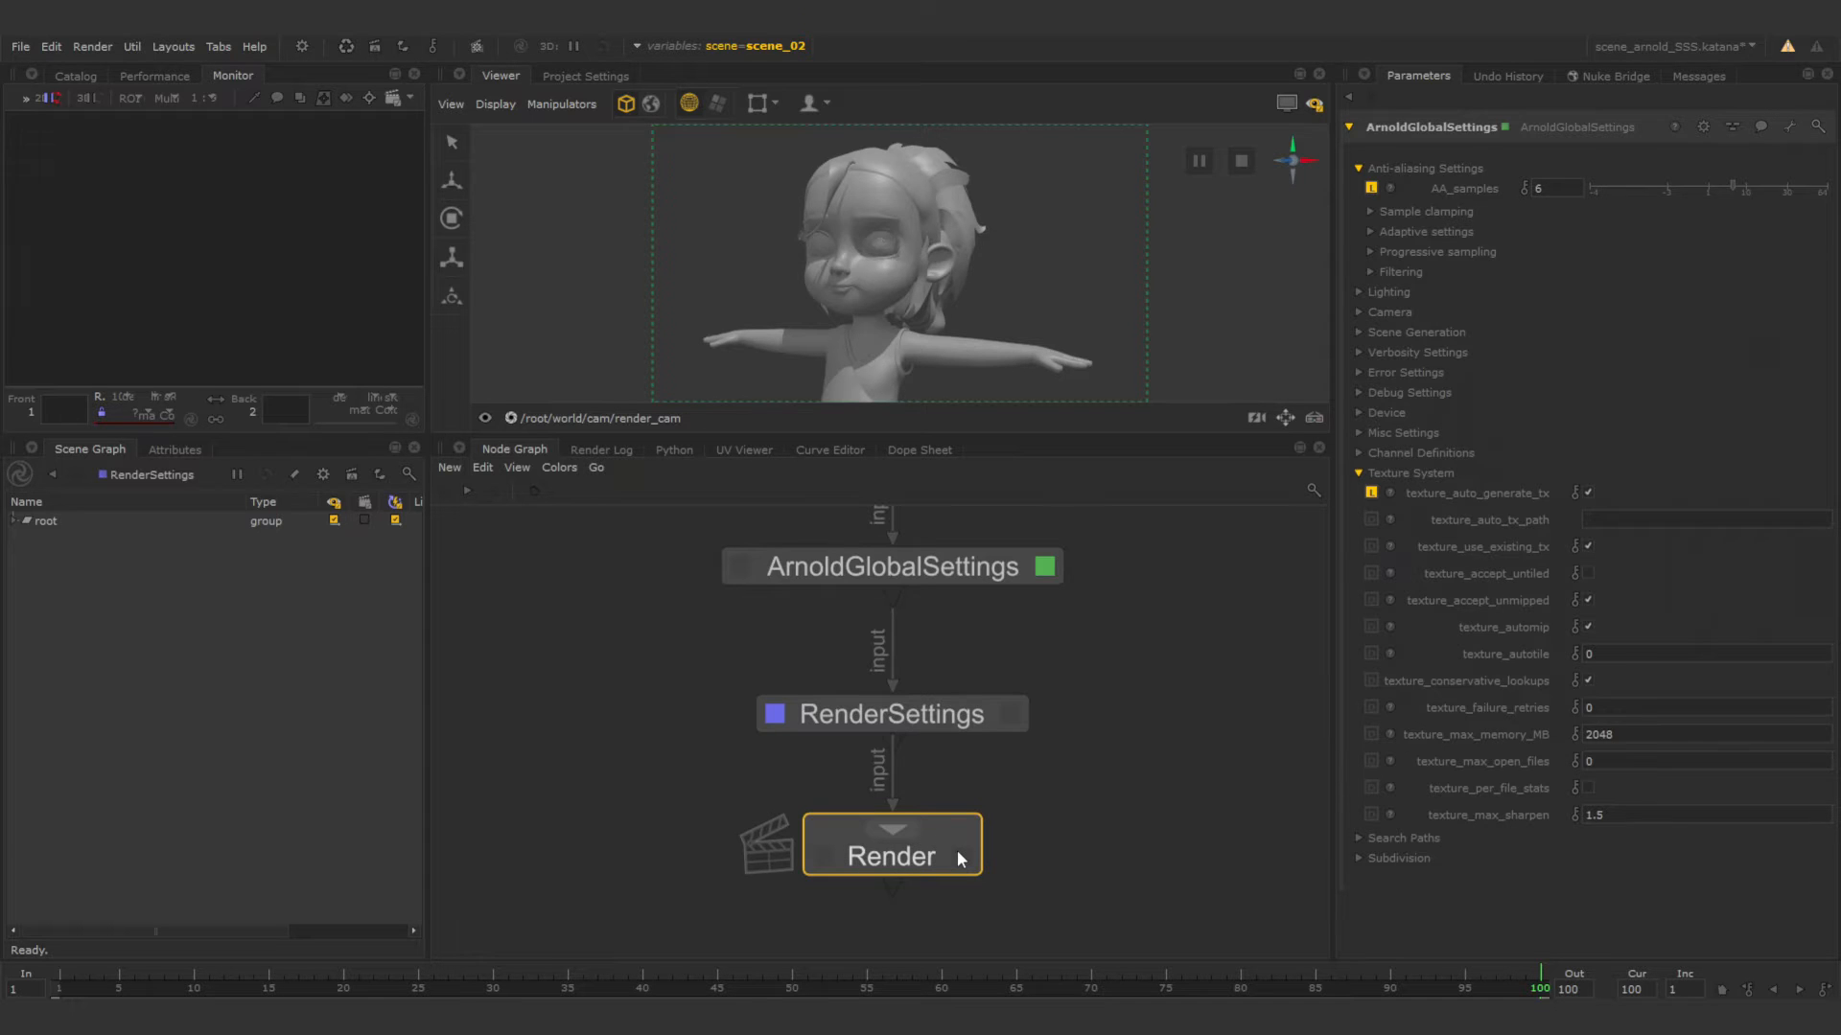
pyautogui.click(962, 856)
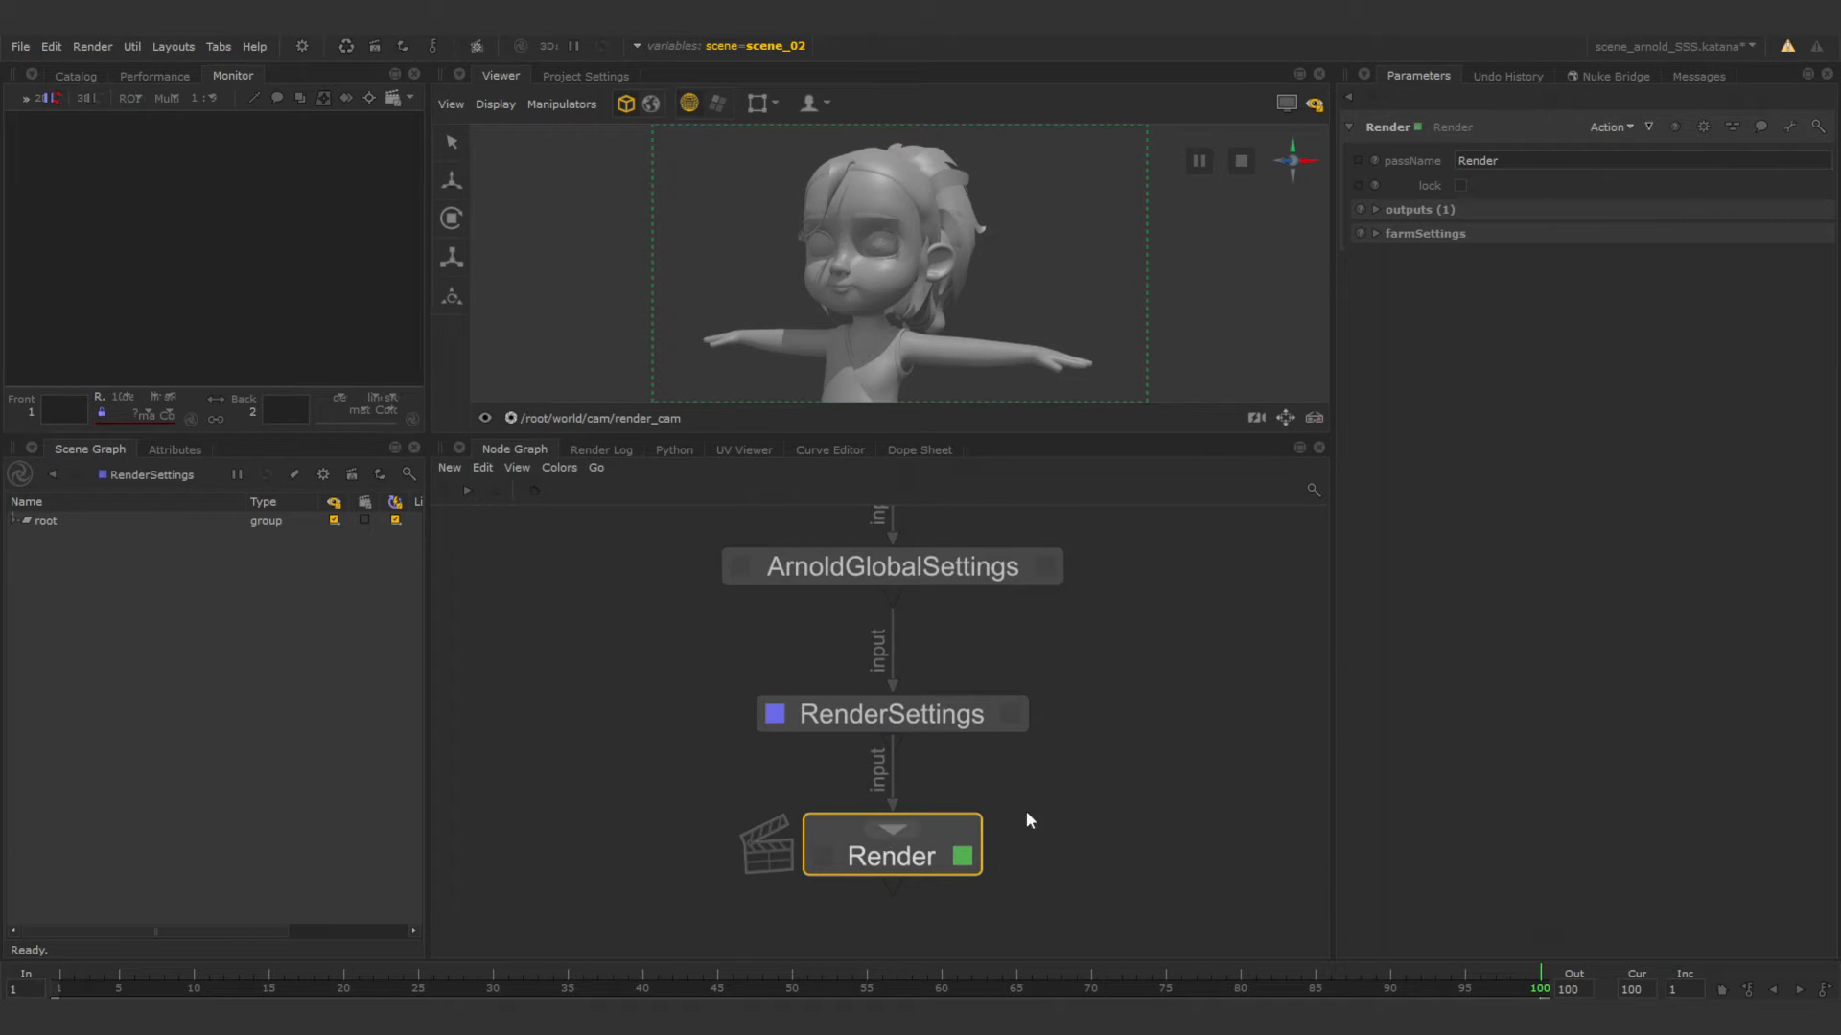
pyautogui.click(1011, 716)
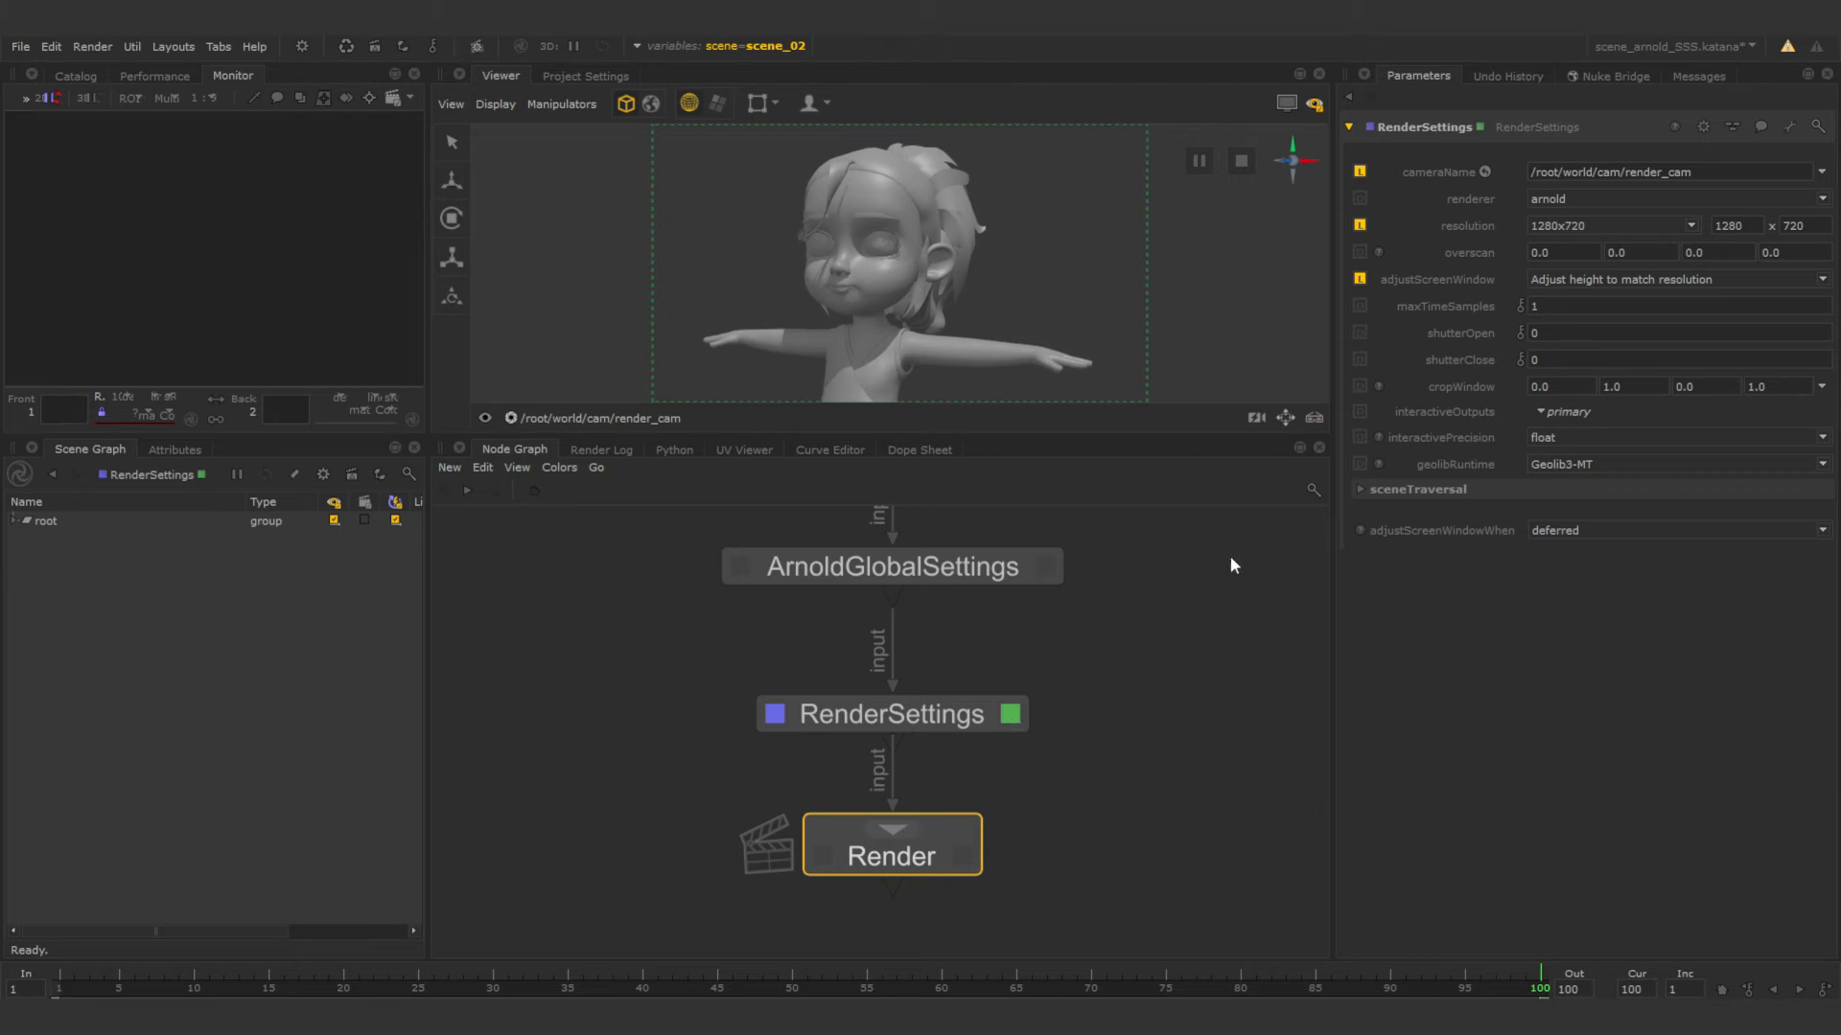
pyautogui.click(1045, 567)
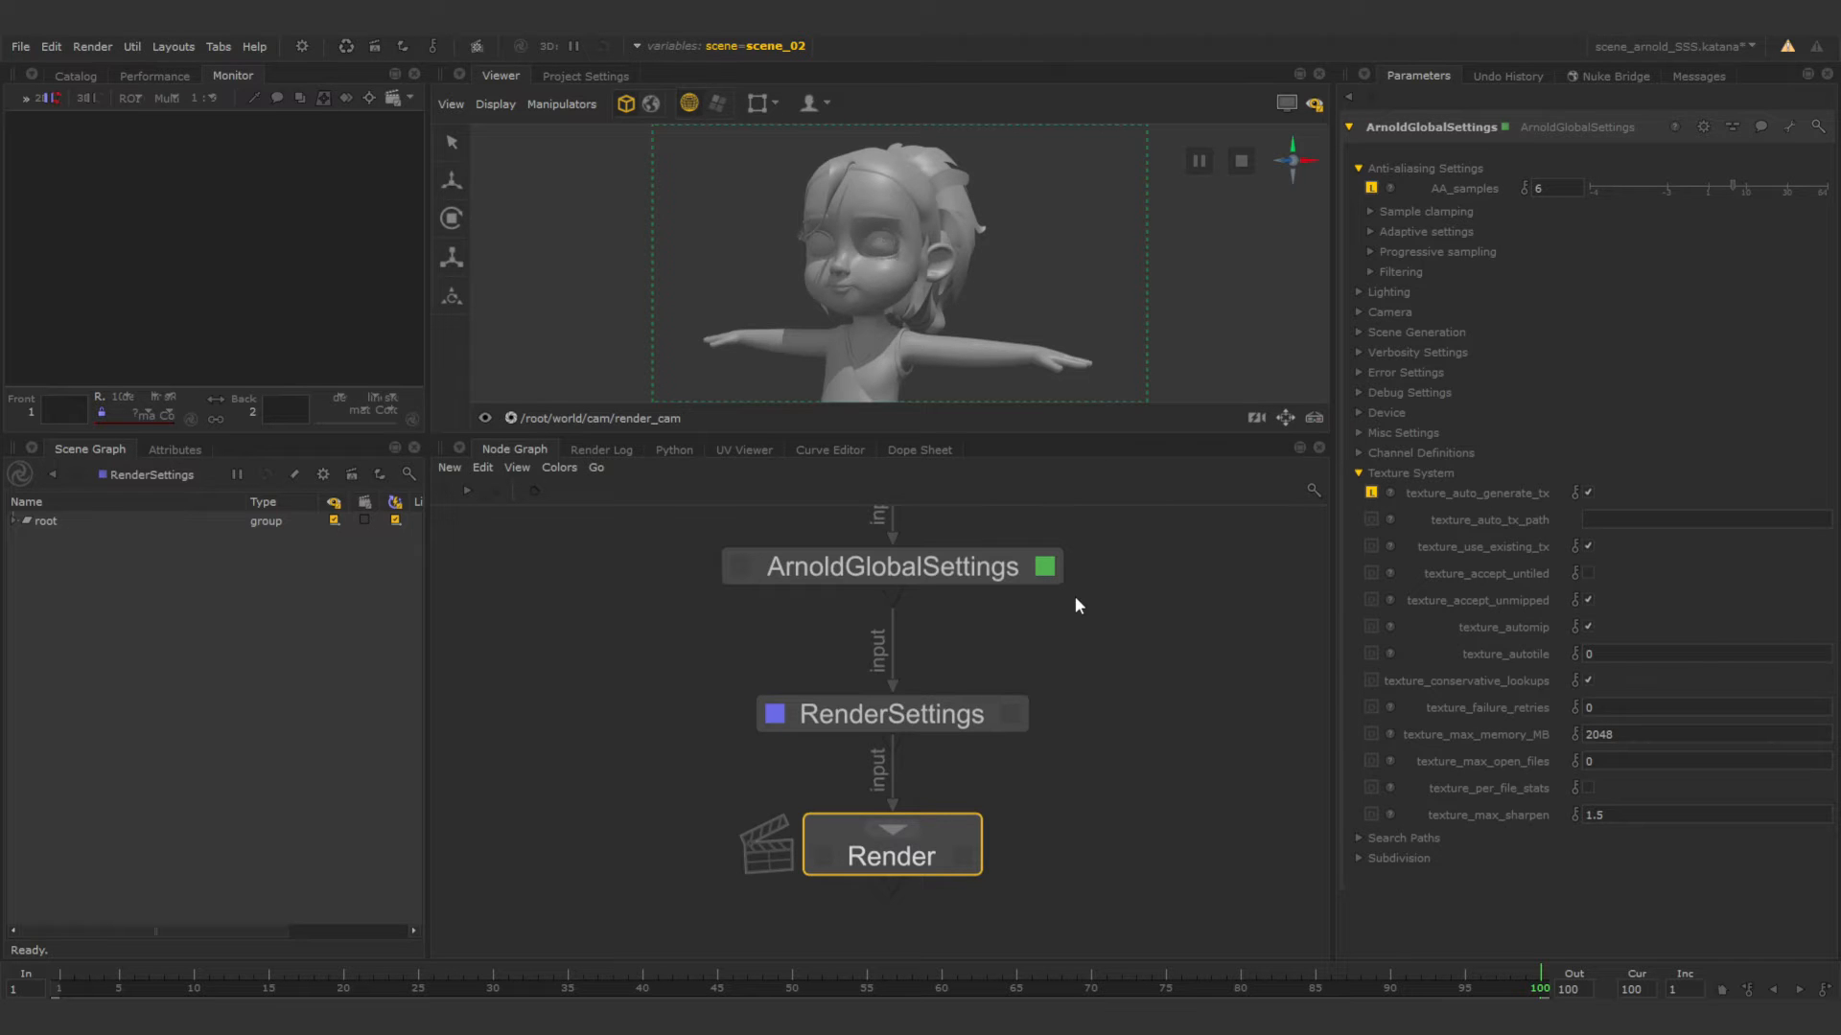
# Add a GafferThree node on the connection directly below material_Assign_stack1.
pyautogui.scroll(-4, 1074, 597)
pyautogui.moveTo(1079, 597); pyautogui.dragTo(1076, 945, button='middle')
pyautogui.moveTo(1049, 772); pyautogui.dragTo(1054, 803, button='middle')
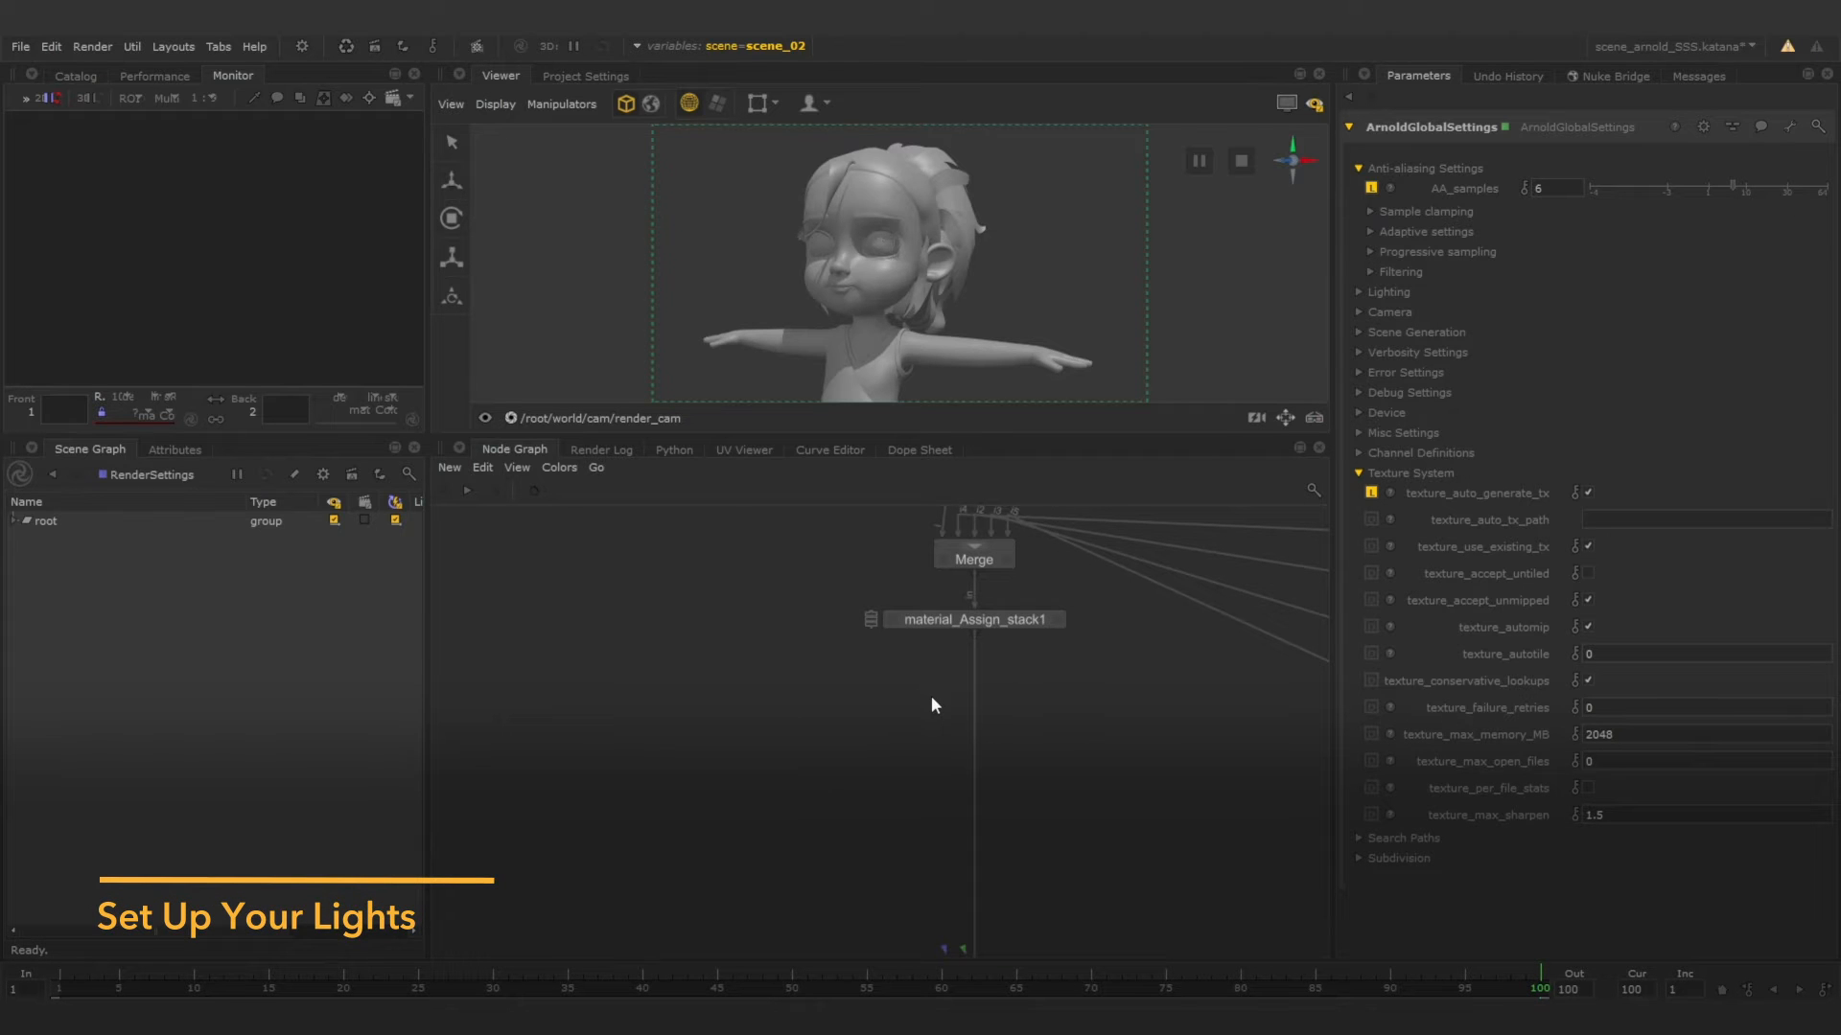
pyautogui.press('Tab')
pyautogui.write('ga')
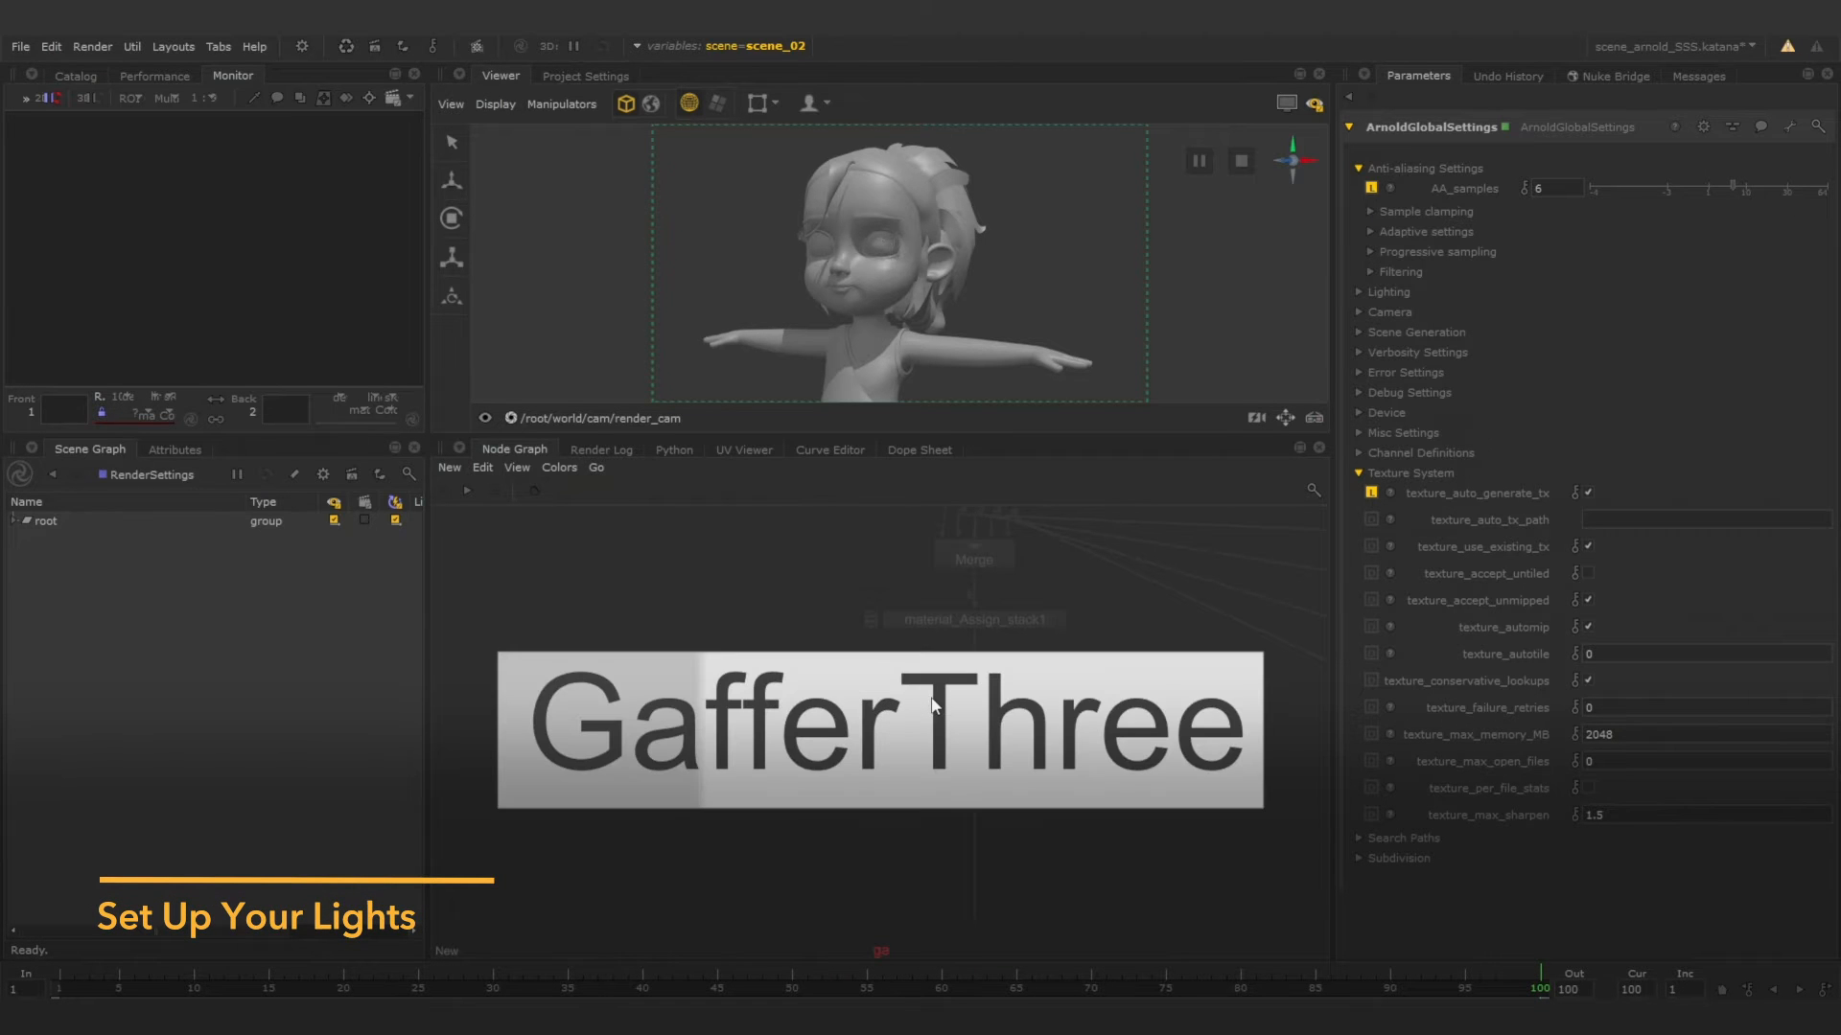
pyautogui.press('Return')
pyautogui.click(973, 712)
pyautogui.moveTo(972, 708)
pyautogui.mouseDown()
pyautogui.moveTo(1017, 742)
pyautogui.moveTo(972, 709)
pyautogui.mouseUp()
pyautogui.click(1091, 769)
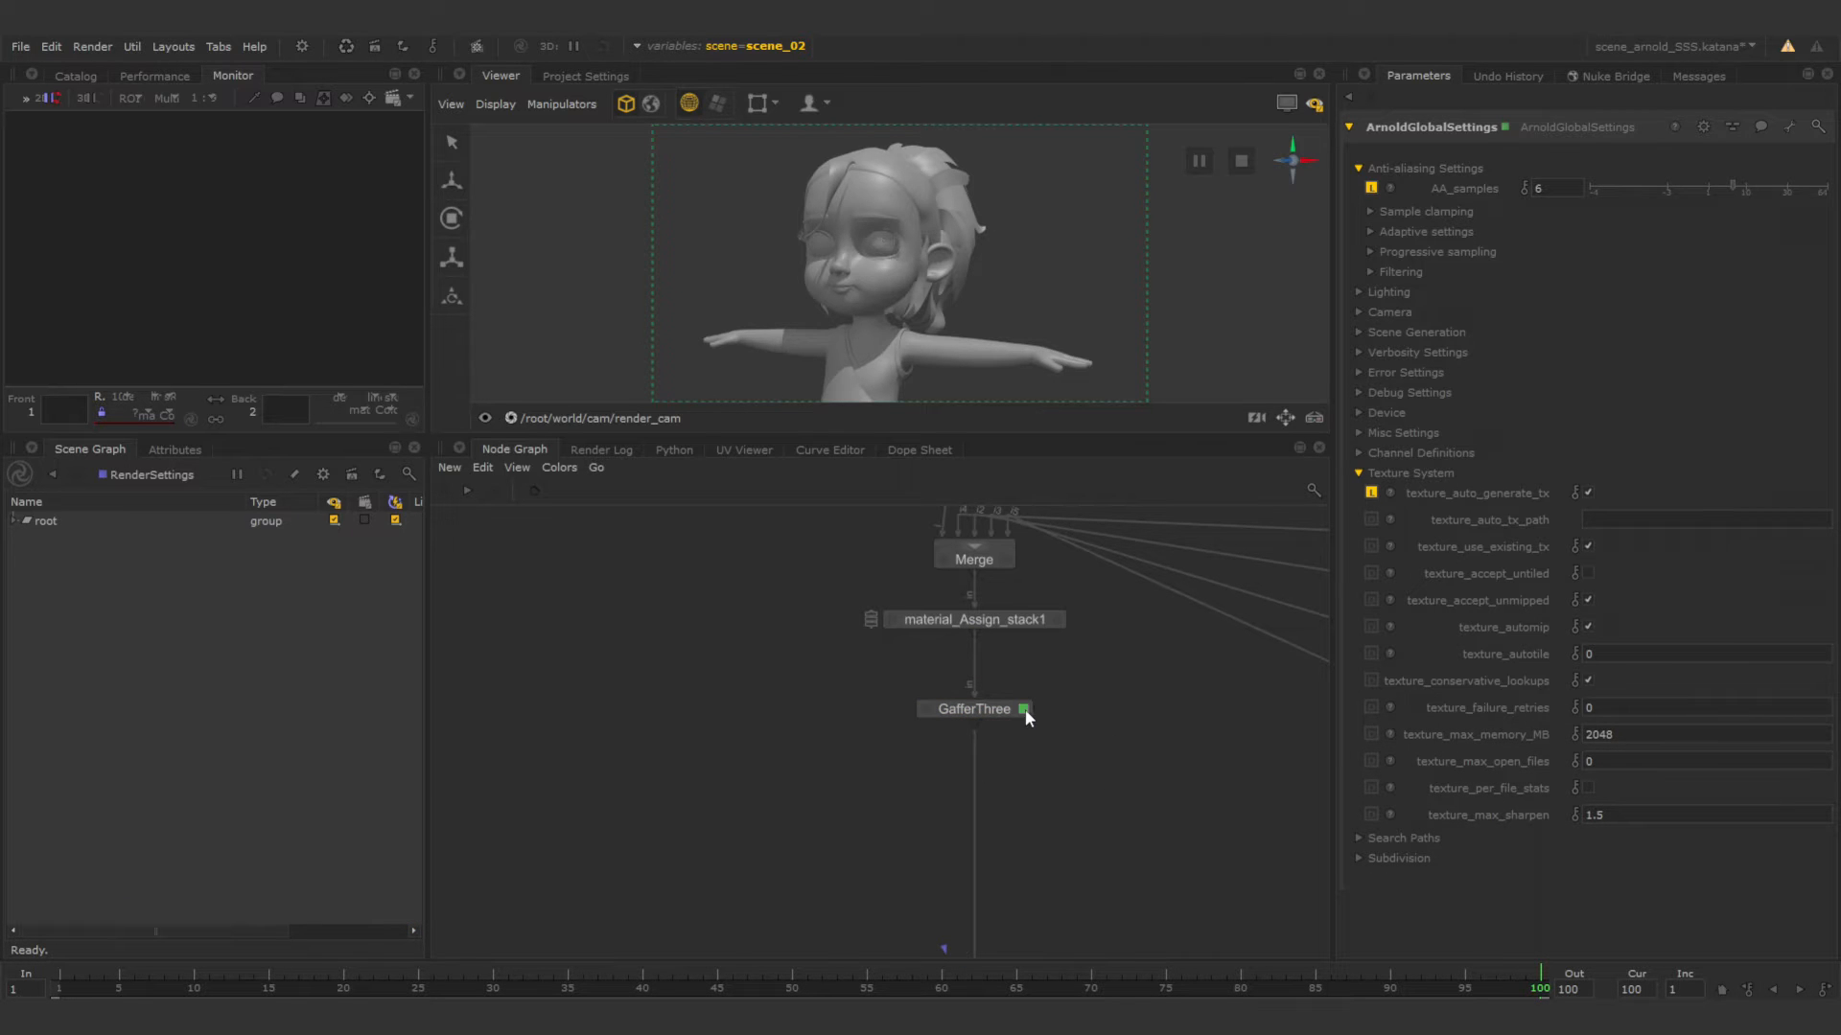
# Add an Arnold HDRI Skydome Light to the GafferThree node.
pyautogui.click(1023, 709)
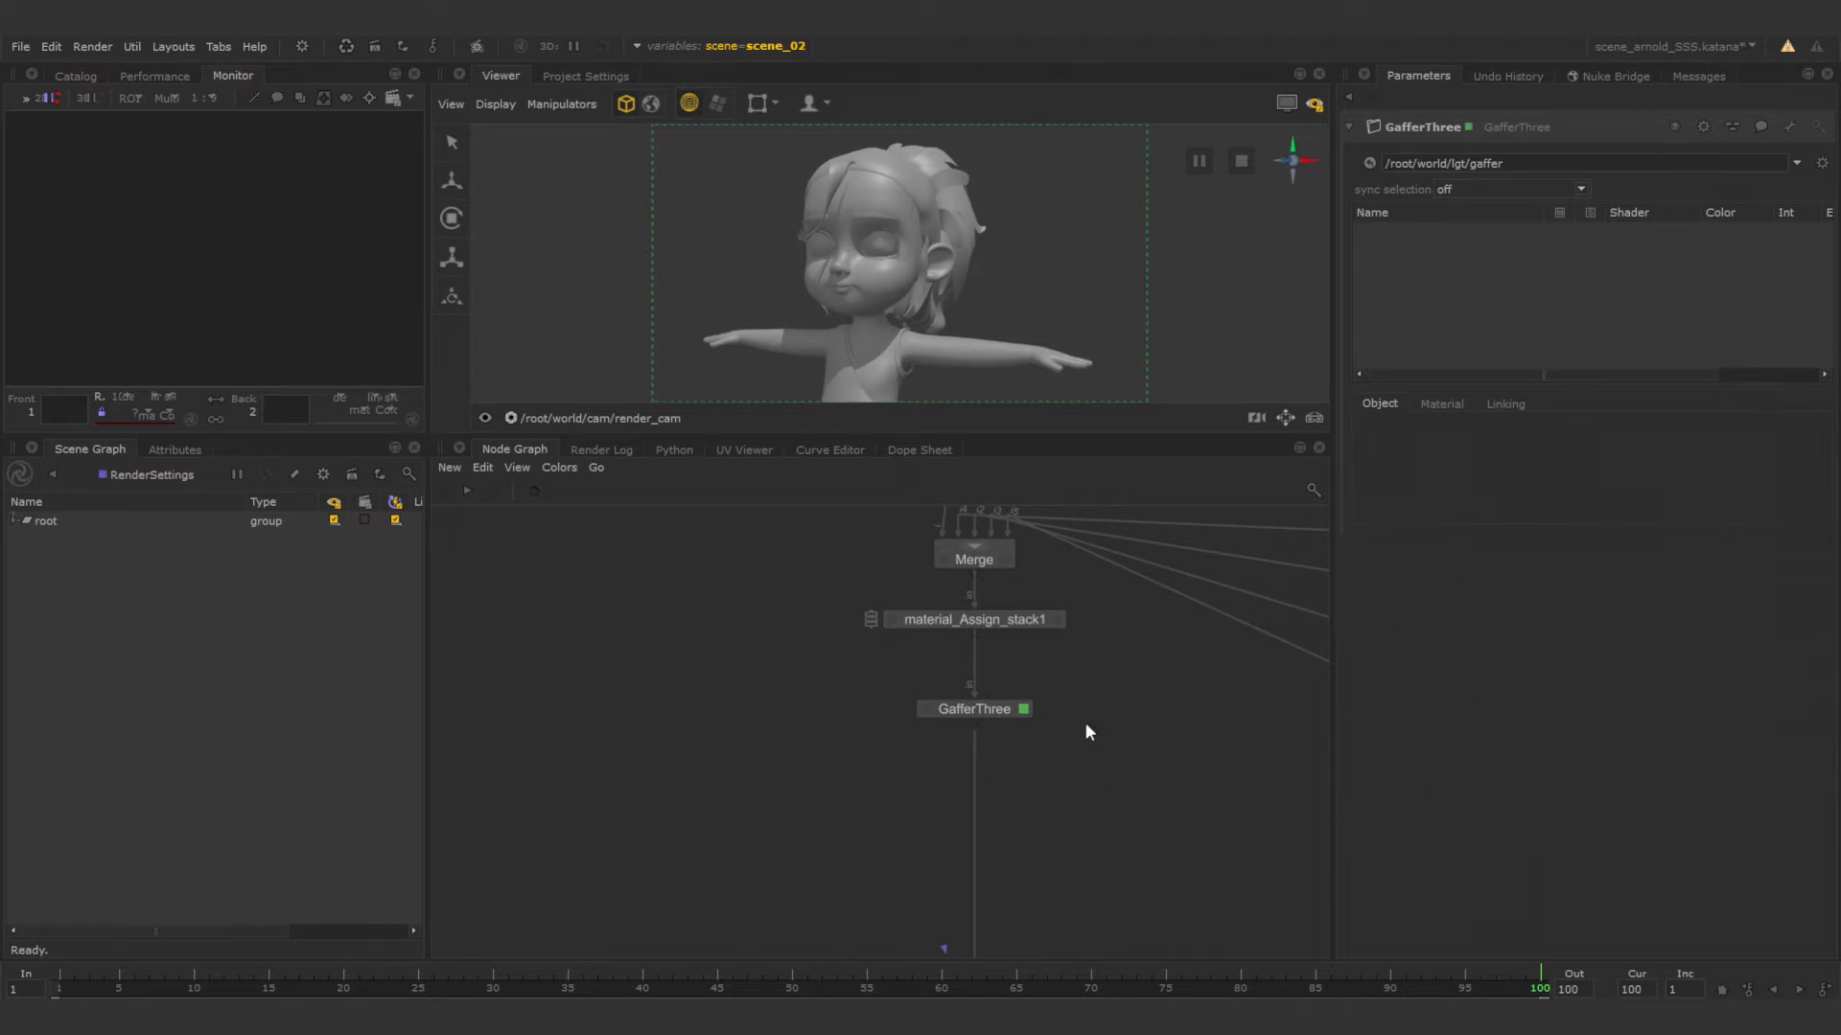
pyautogui.rightClick(1430, 266)
pyautogui.moveTo(1458, 273)
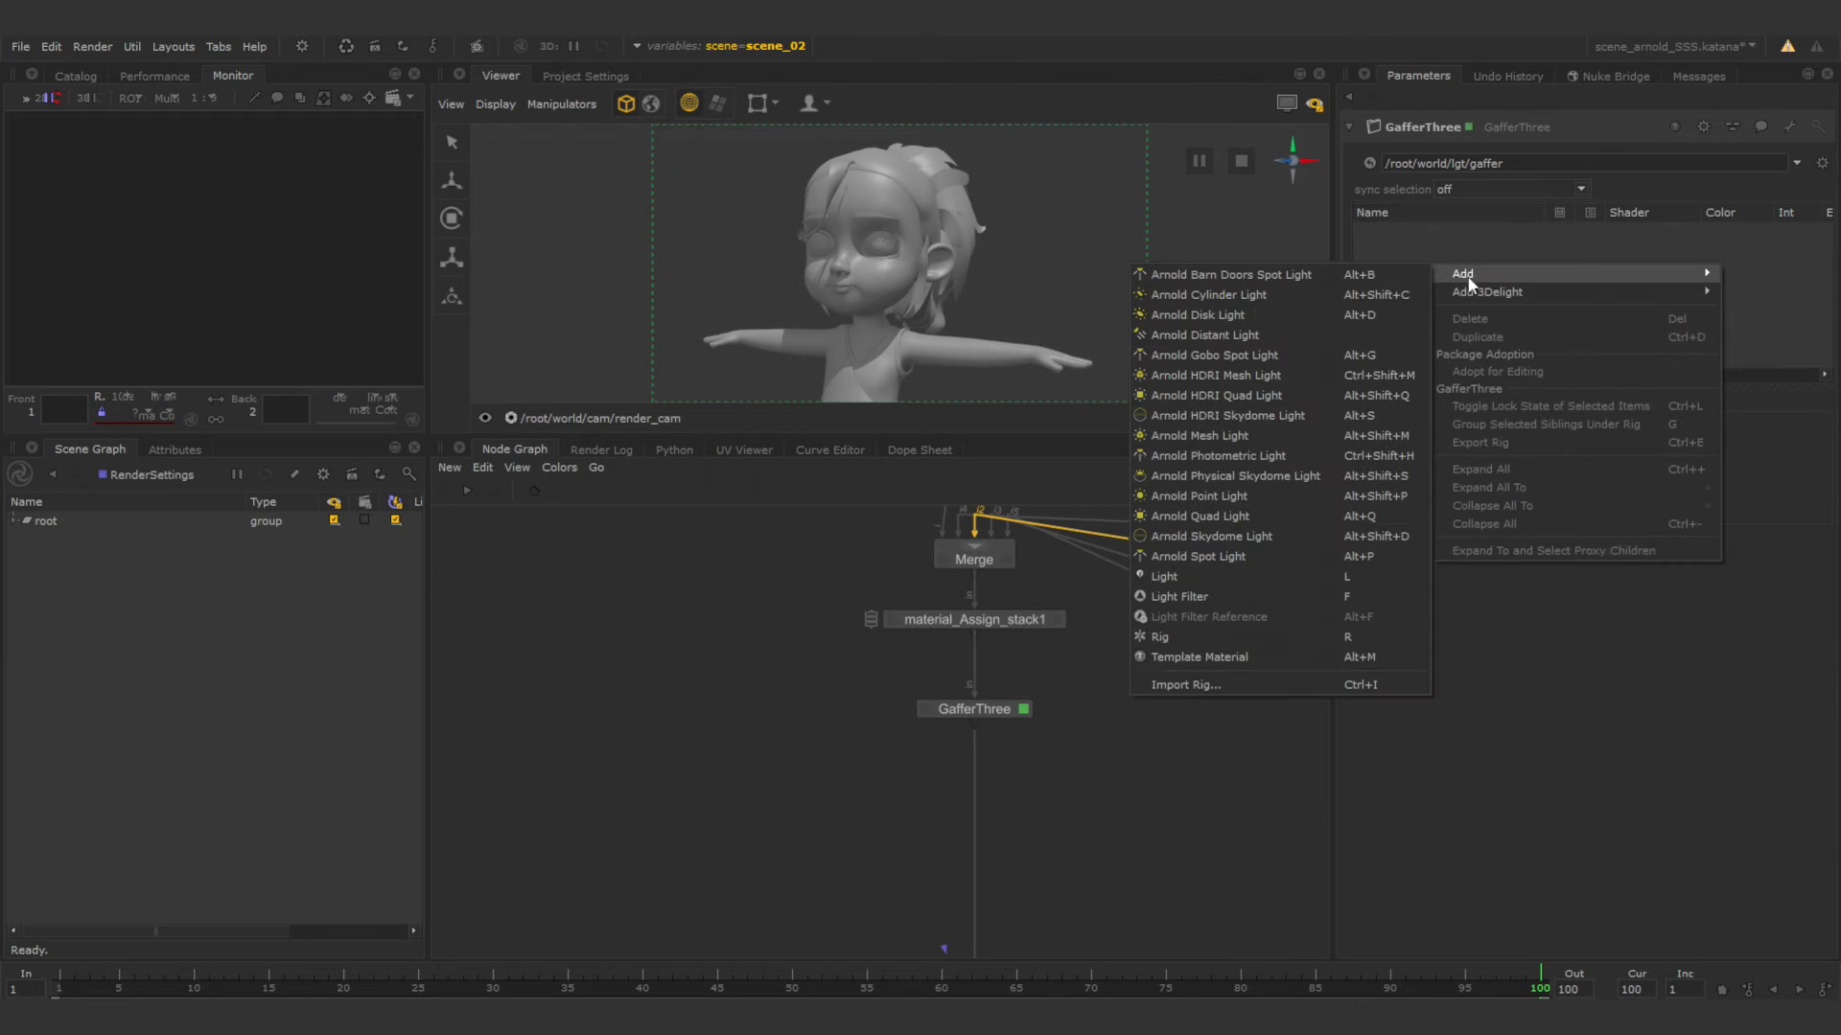
pyautogui.click(1241, 420)
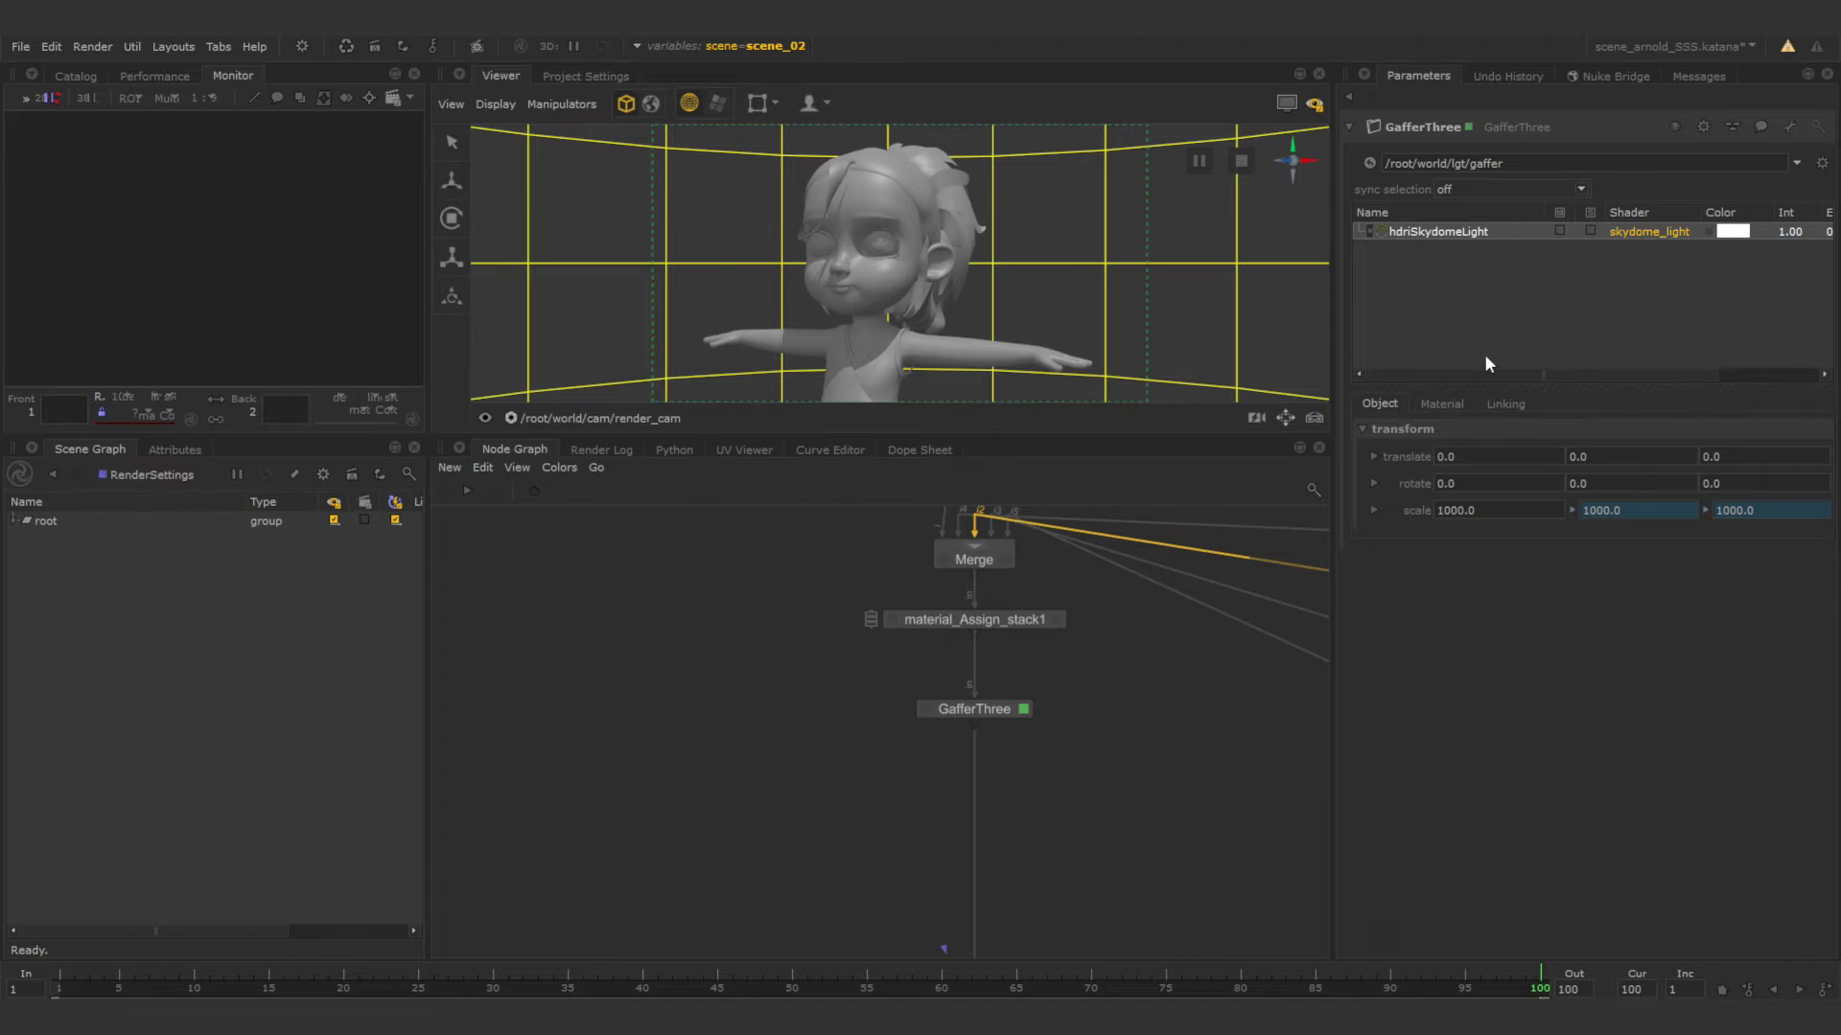
# Load studio_small_02_4k.tx from the HDRI folder as the image file of the skydome light's surface shader.
pyautogui.click(1442, 403)
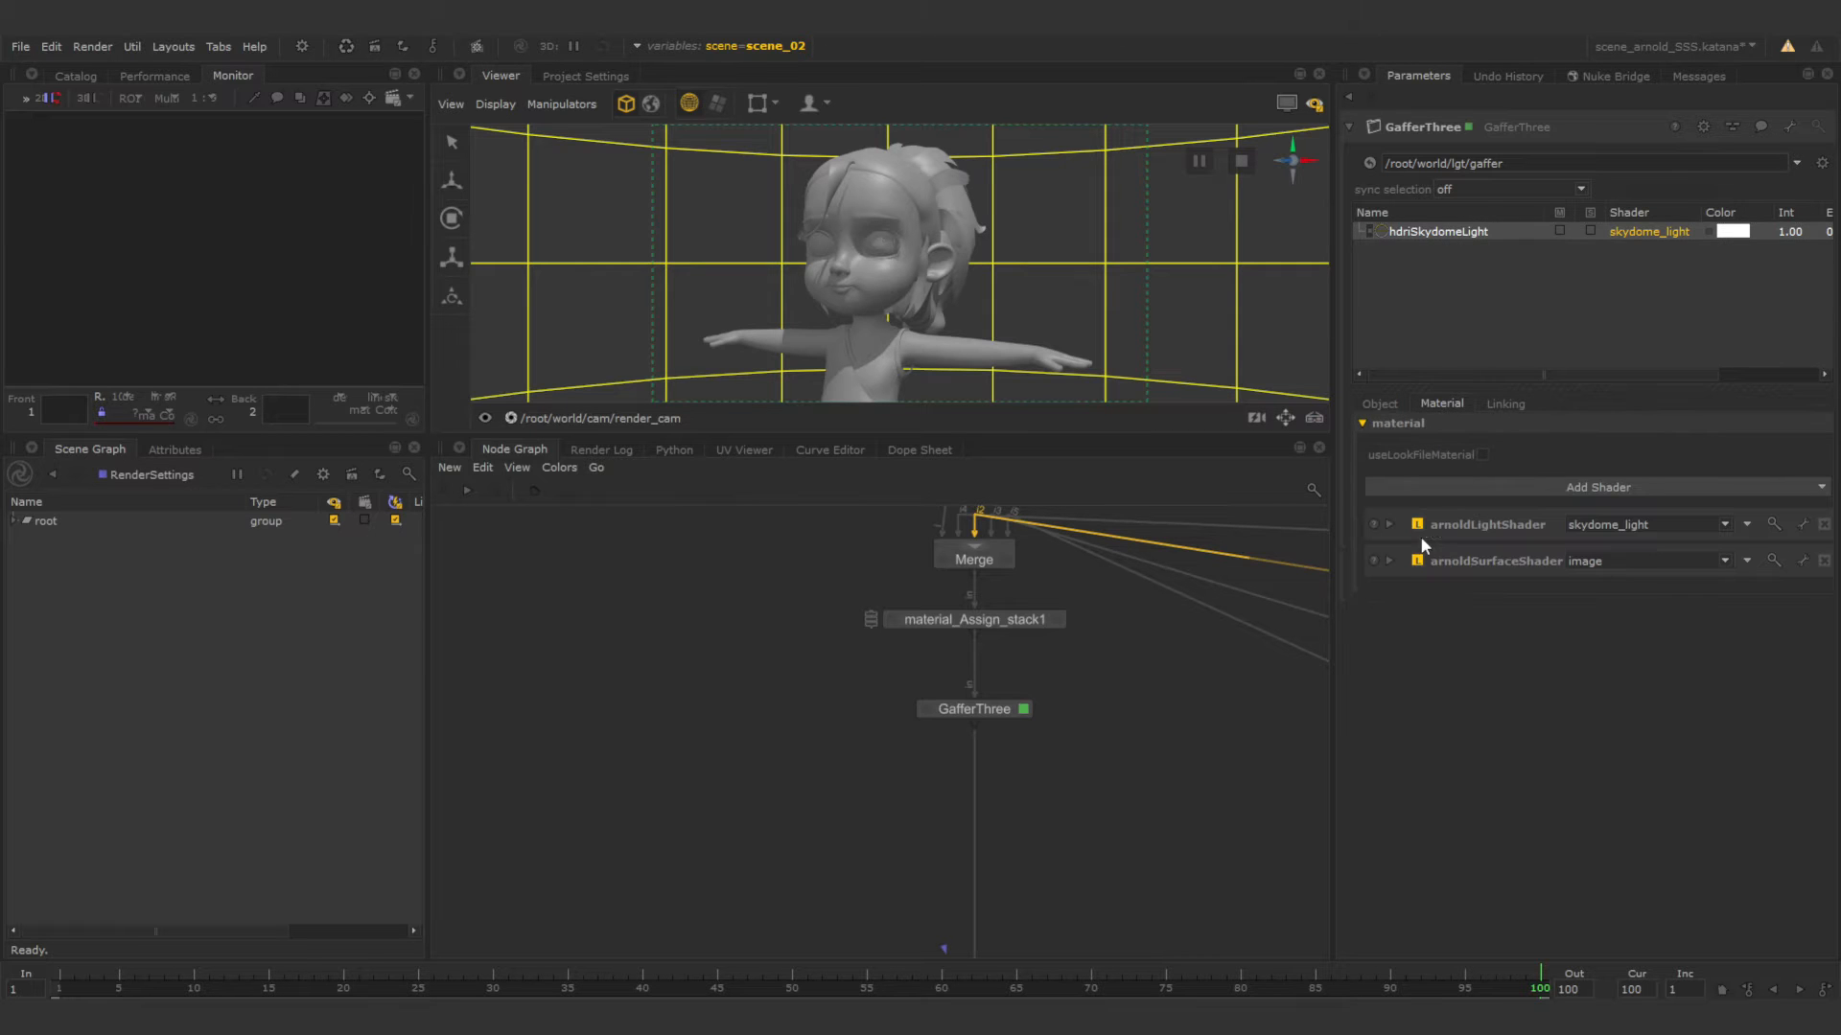
pyautogui.click(1389, 562)
pyautogui.click(1383, 592)
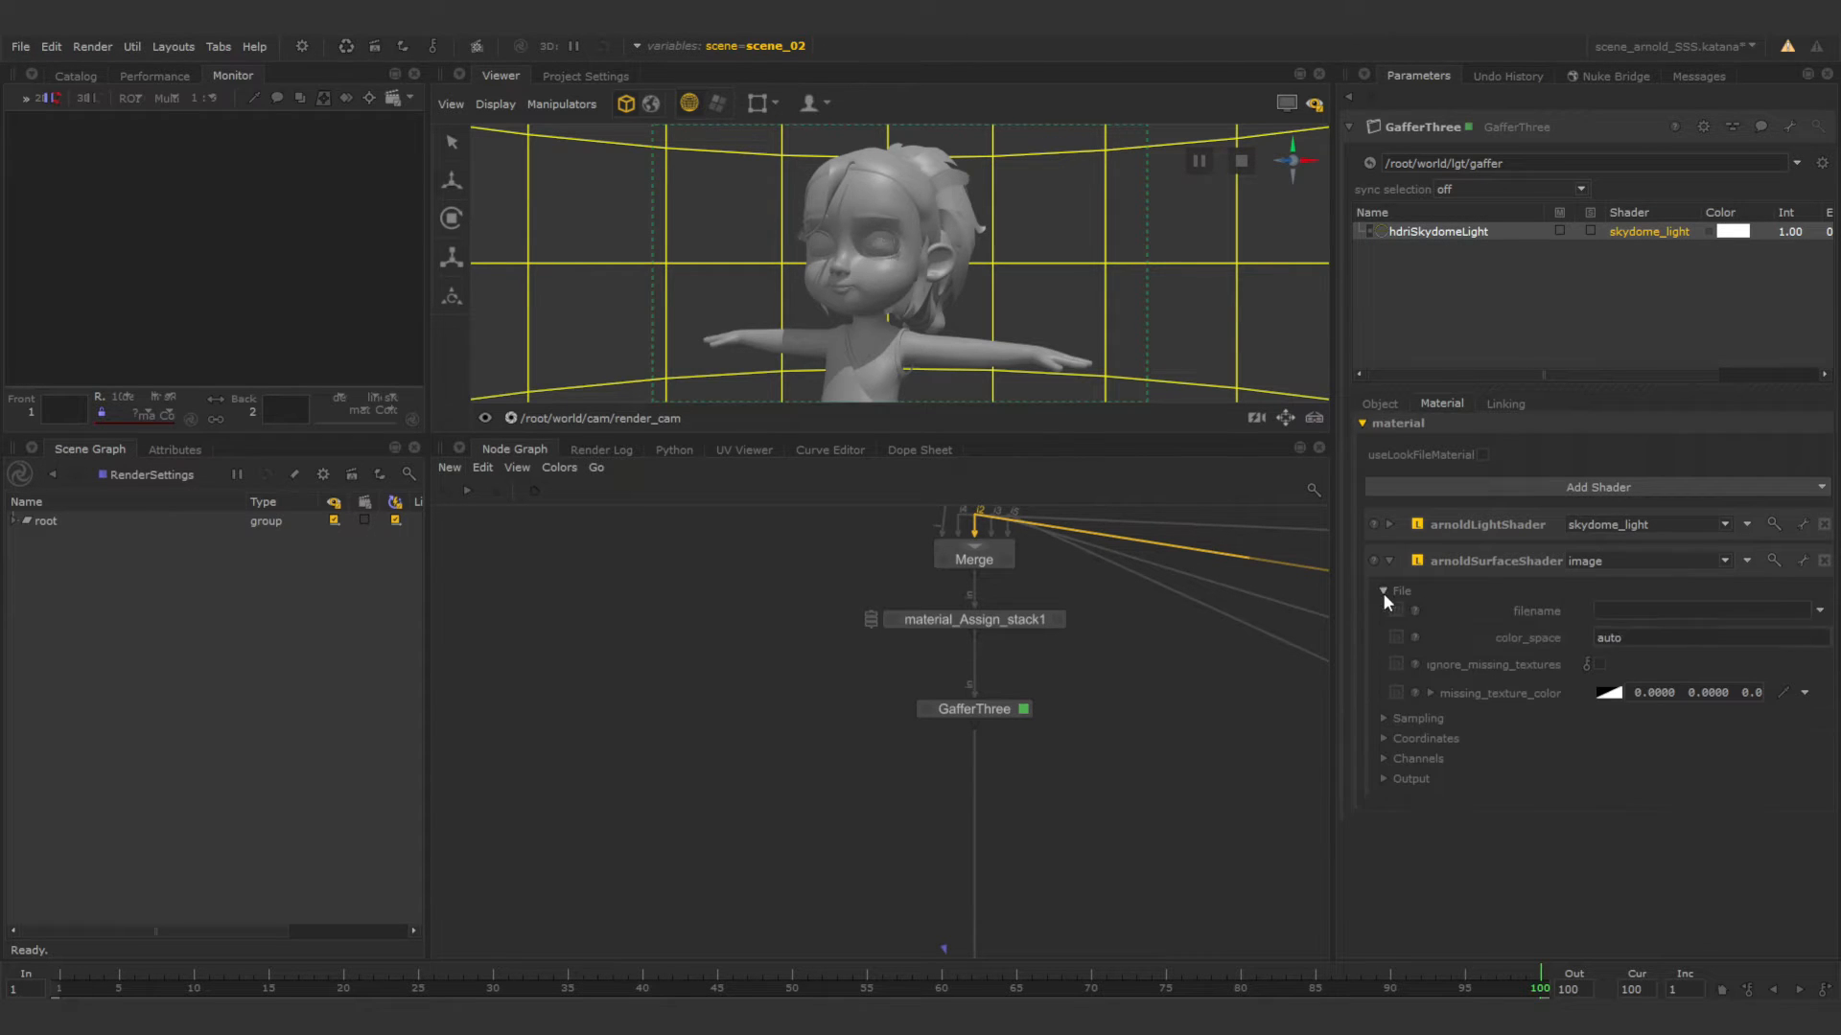
pyautogui.click(1821, 614)
pyautogui.click(1745, 633)
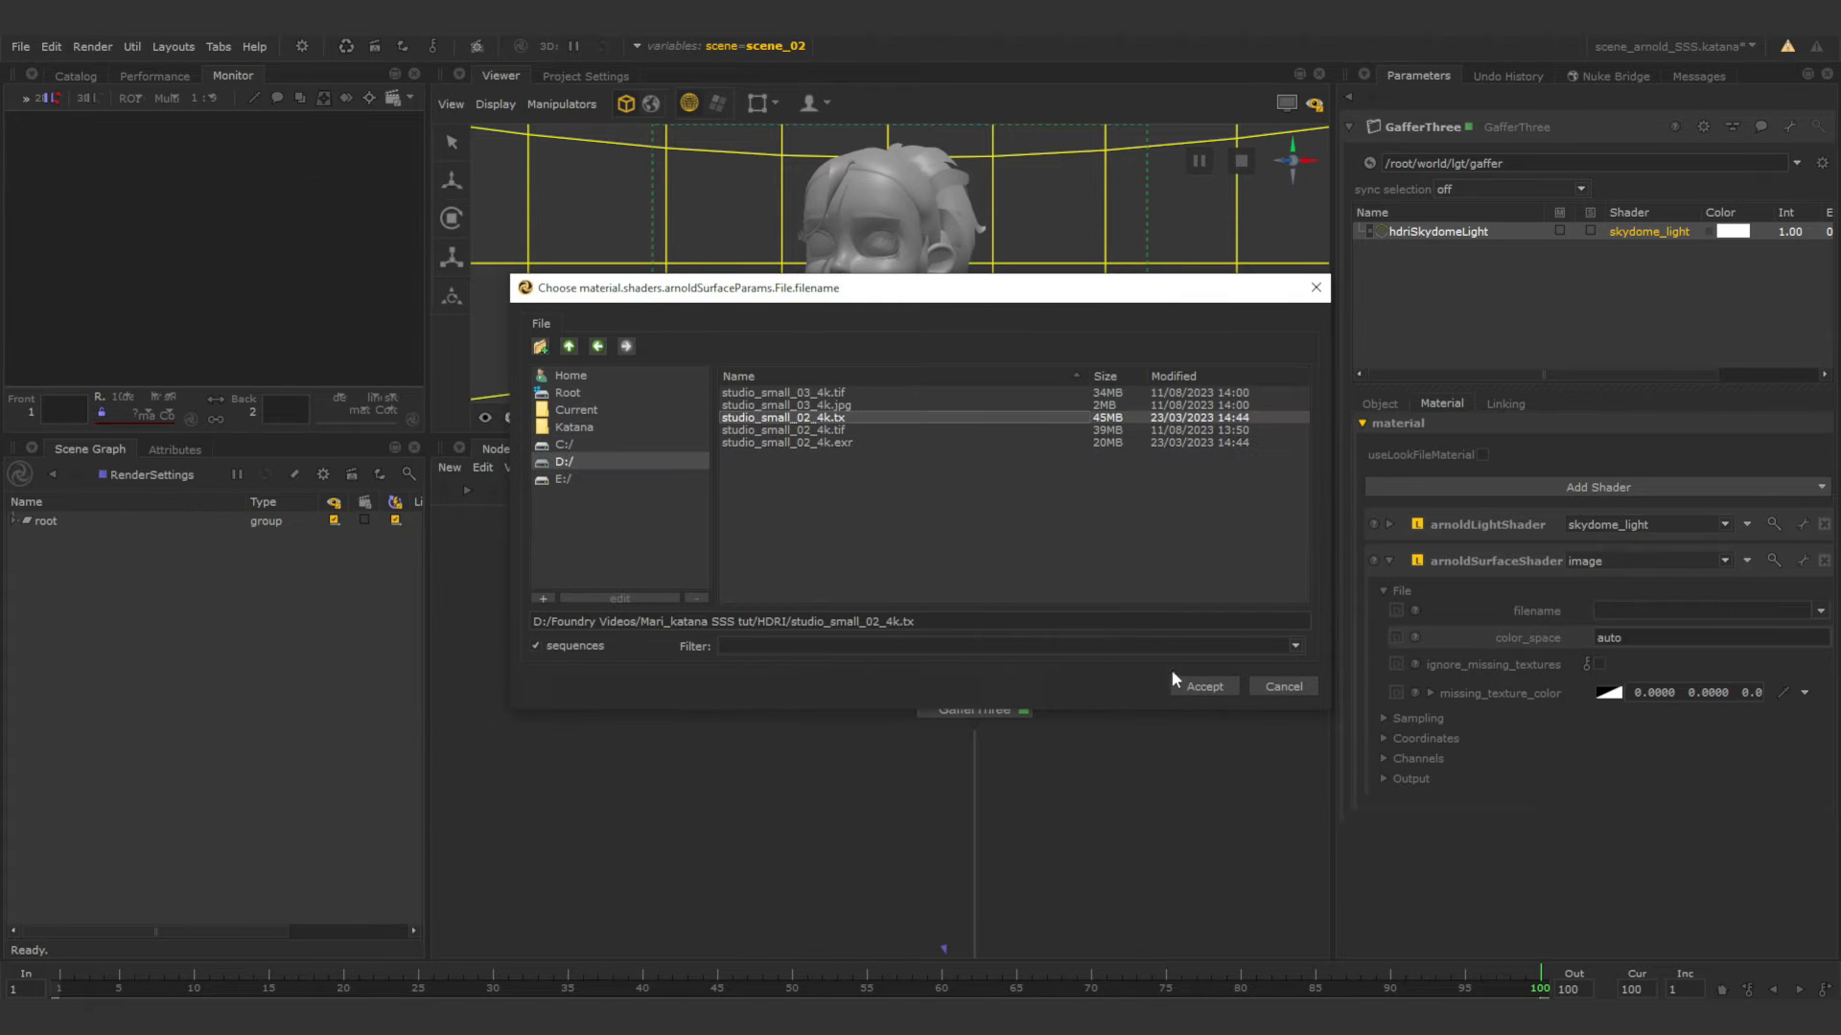
pyautogui.click(1201, 686)
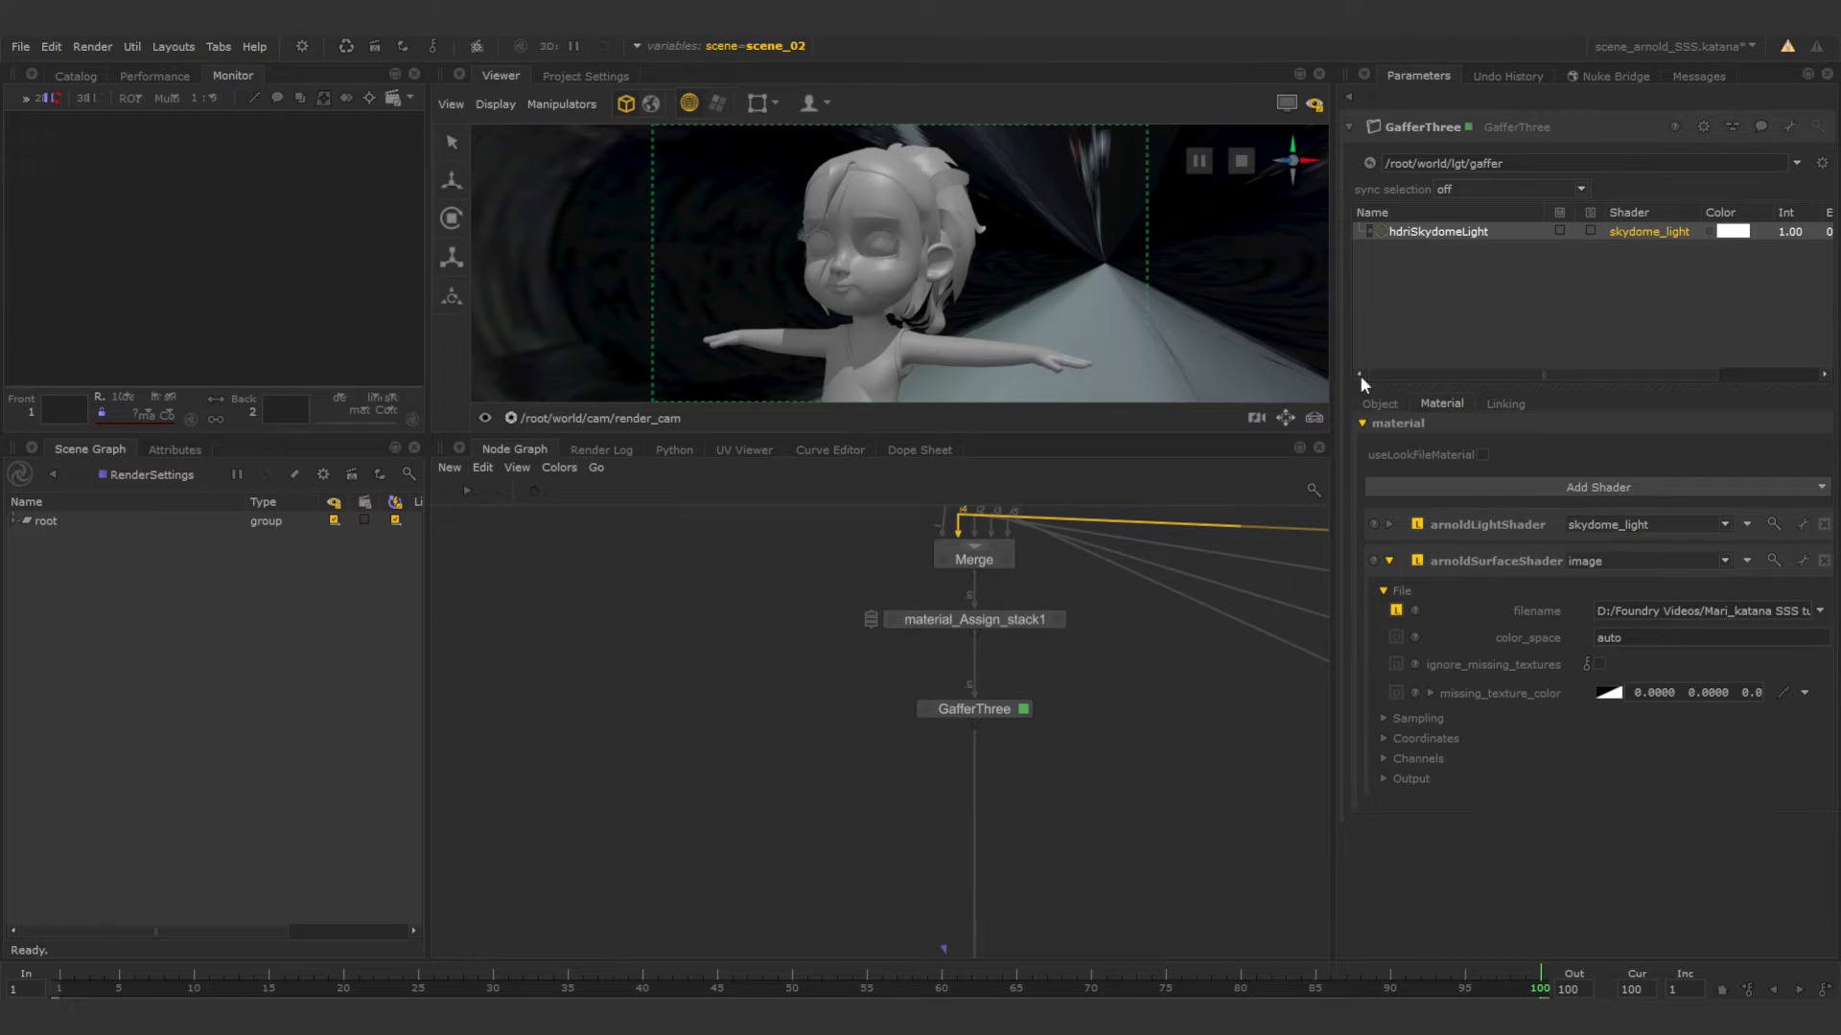
# Set the skydome light shader's format to latlong.
pyautogui.click(1389, 523)
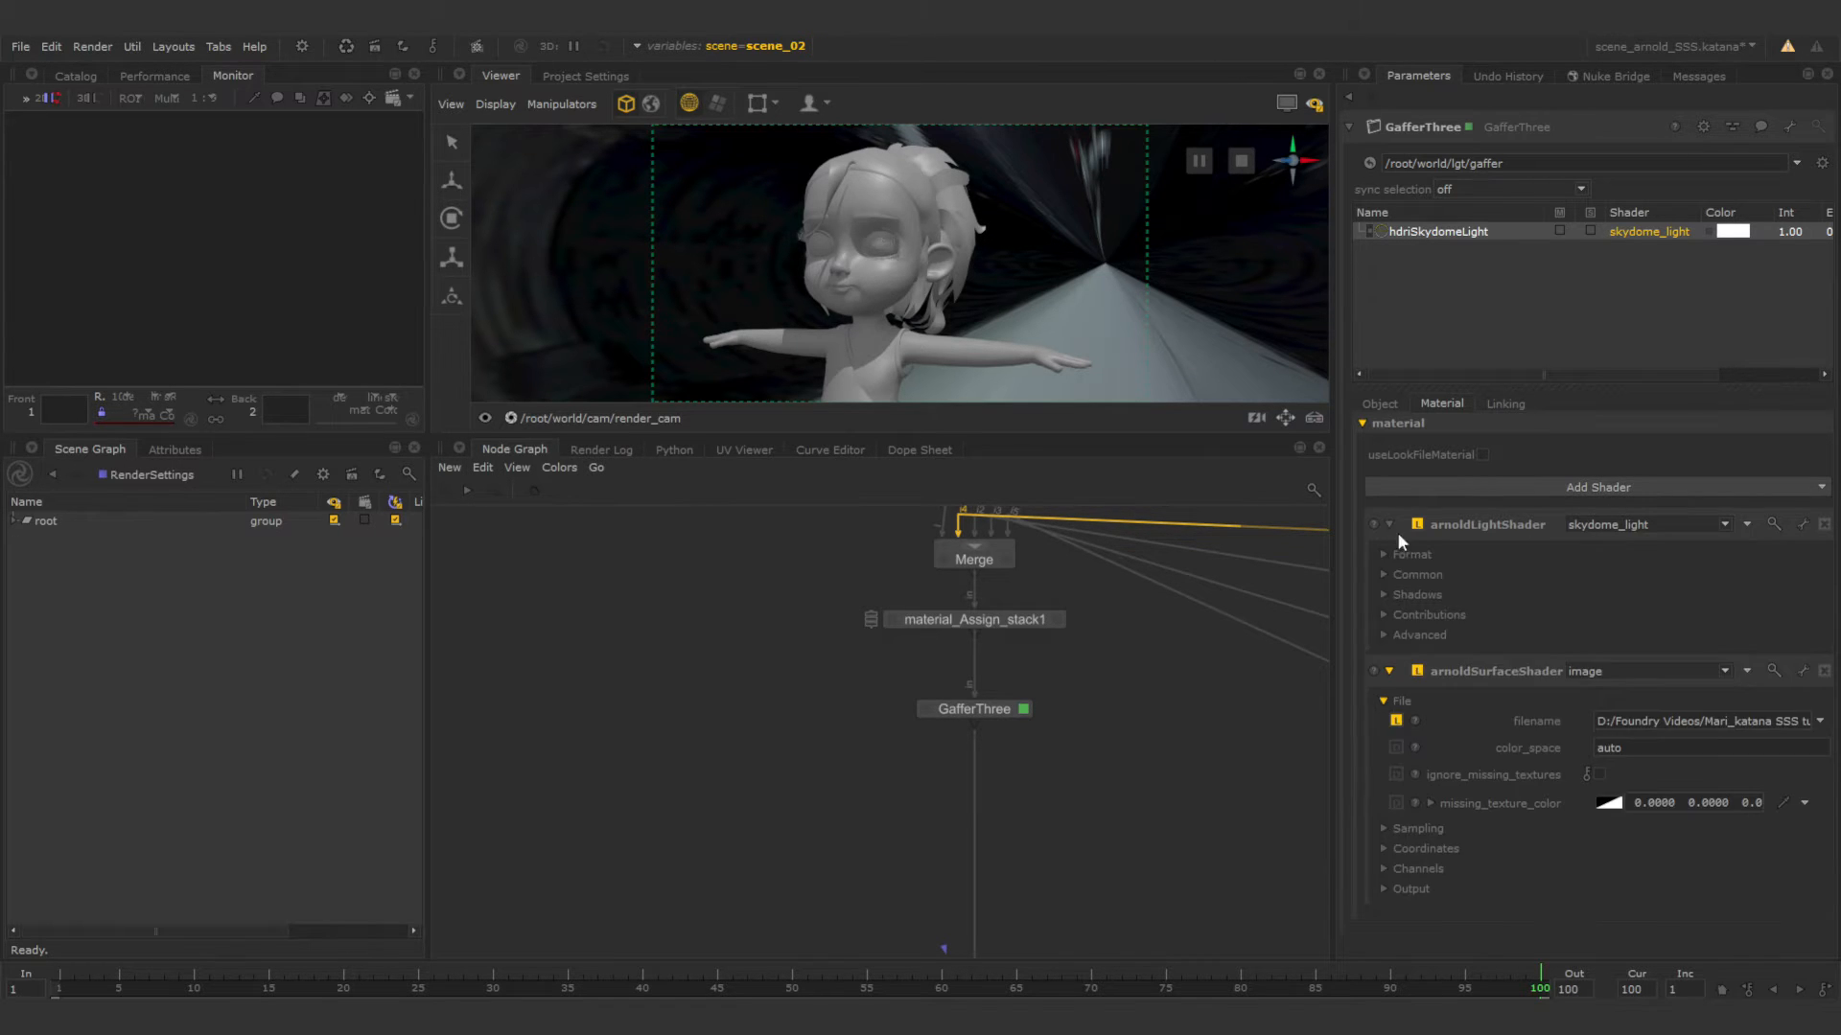
pyautogui.click(1407, 557)
pyautogui.scroll(-1, 1392, 564)
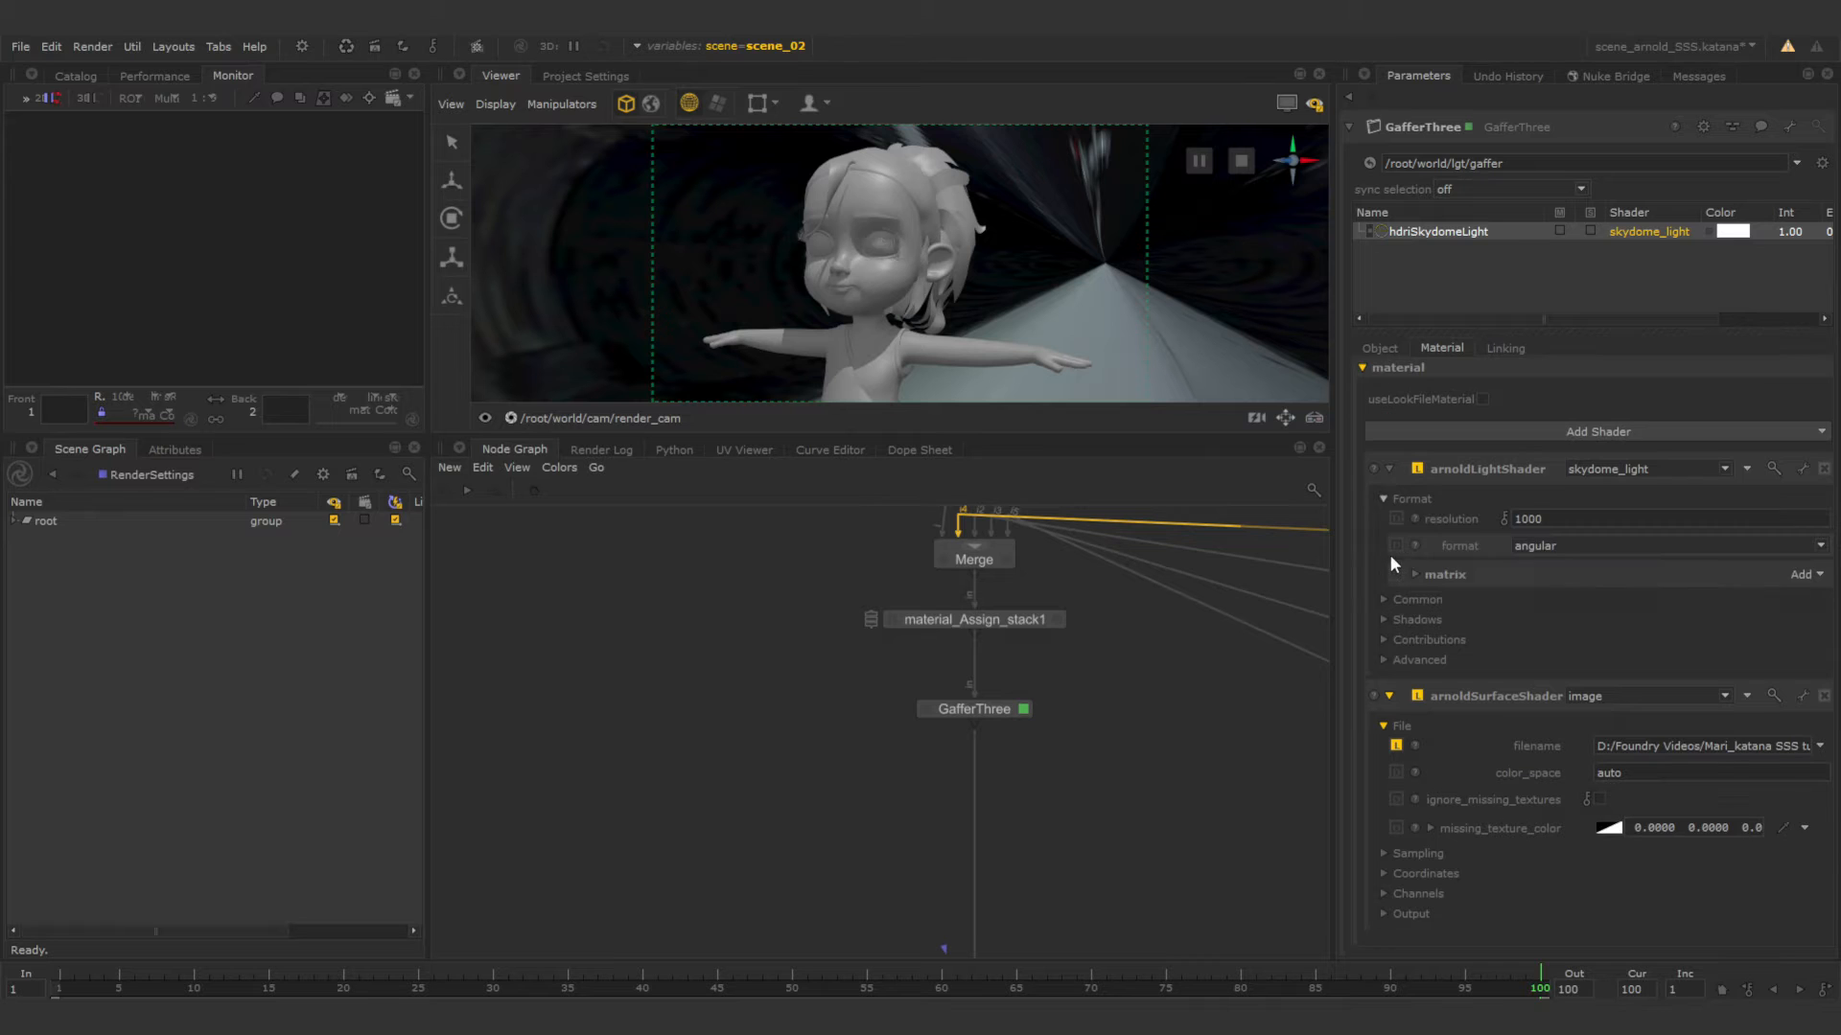
pyautogui.click(1571, 544)
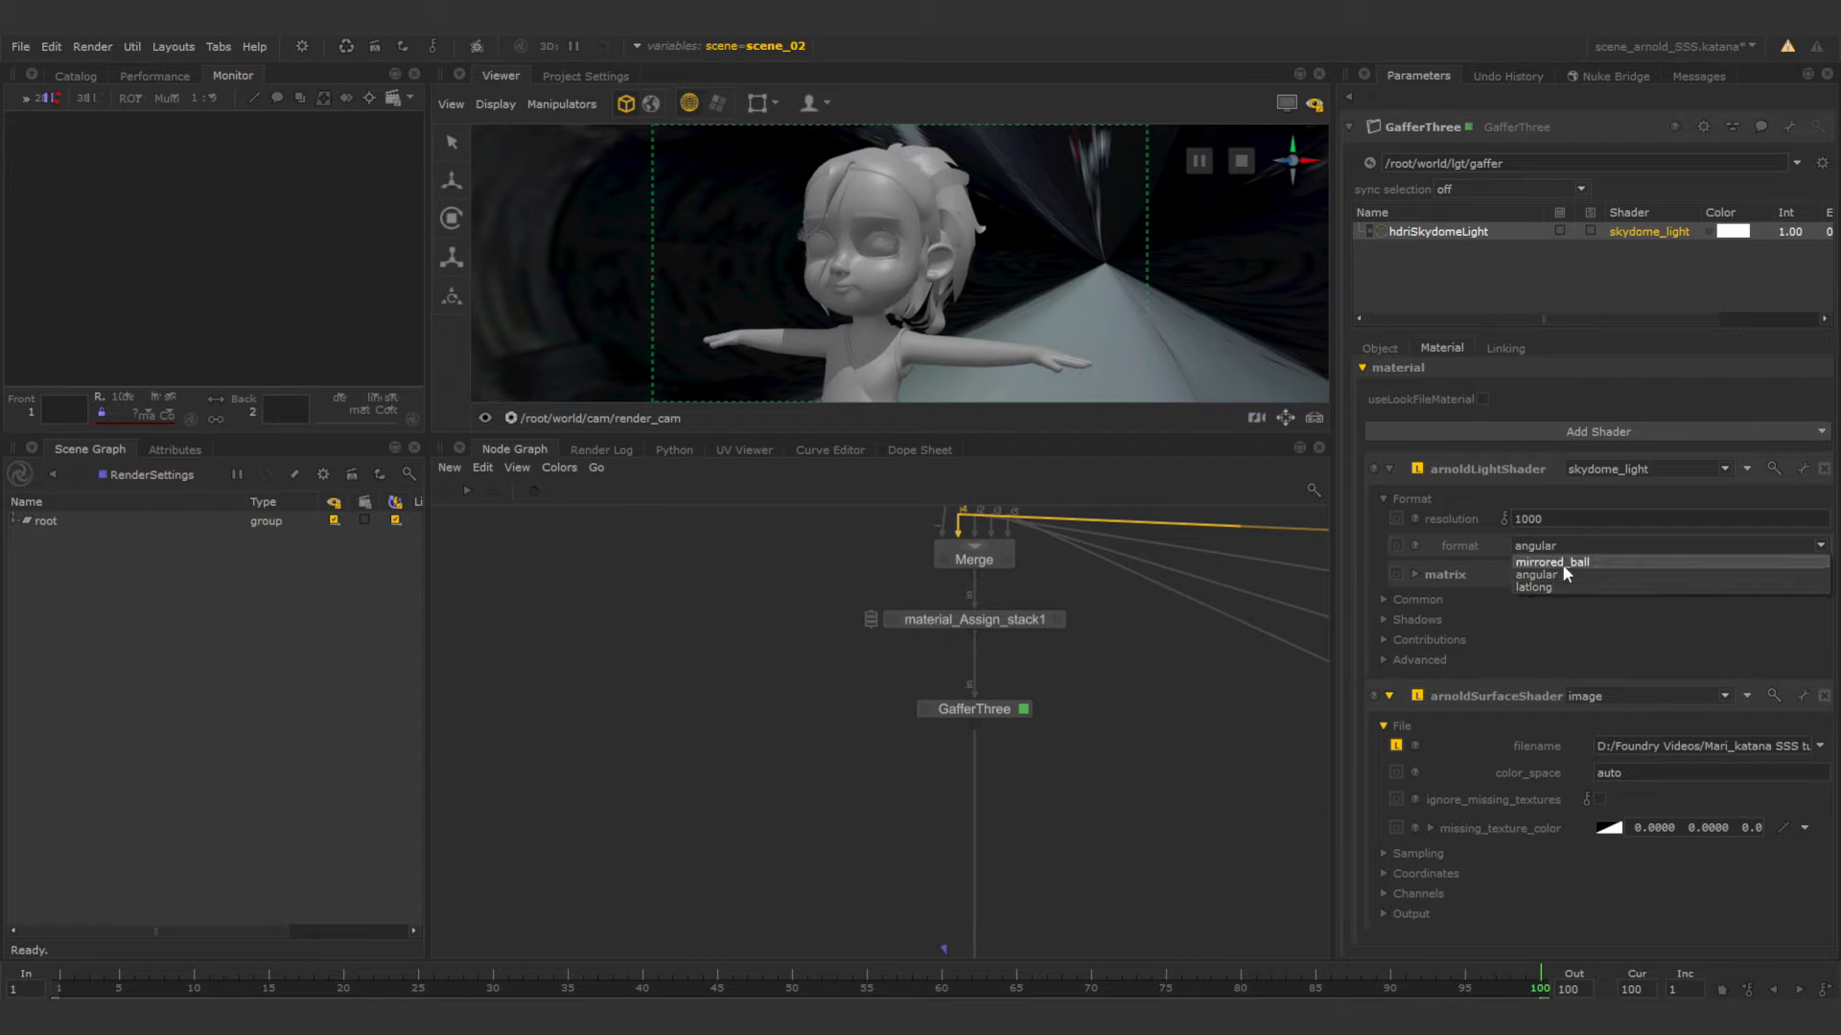
pyautogui.click(1555, 585)
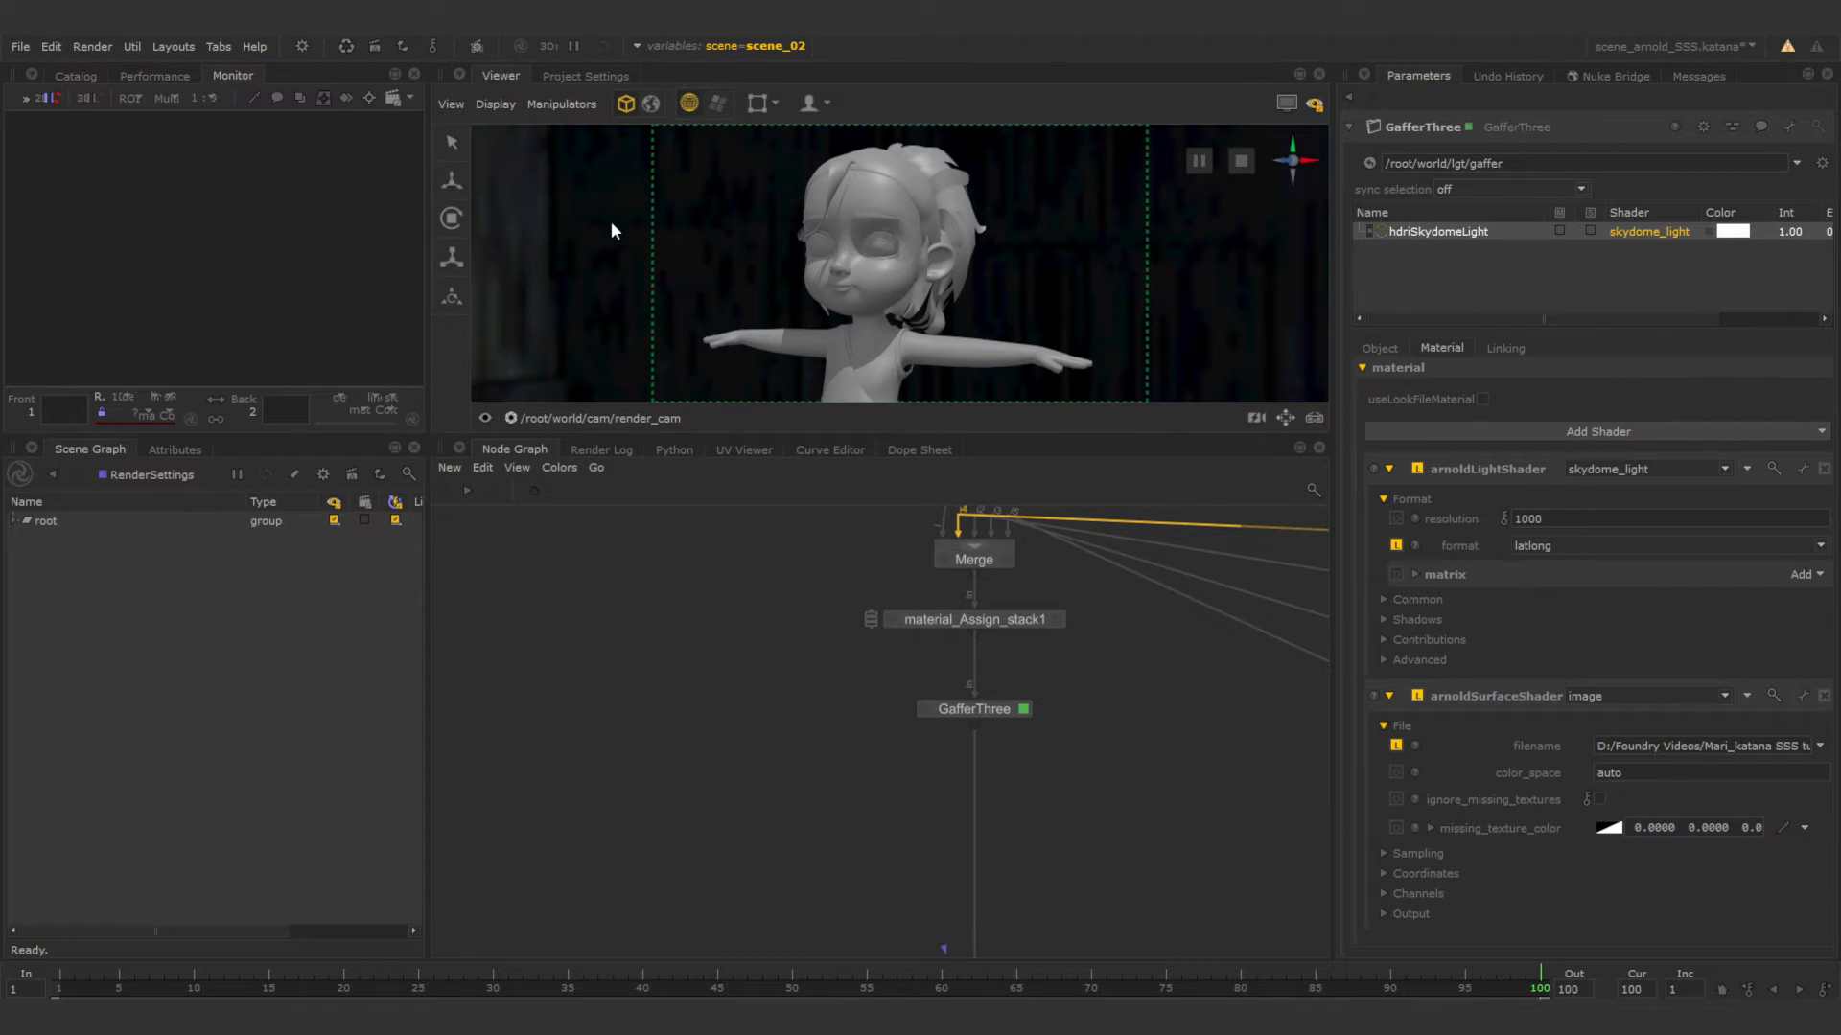
# Set the skydome light shader's resolution to 6000.
pyautogui.doubleClick(1551, 518)
pyautogui.write('6000')
pyautogui.press('Return')
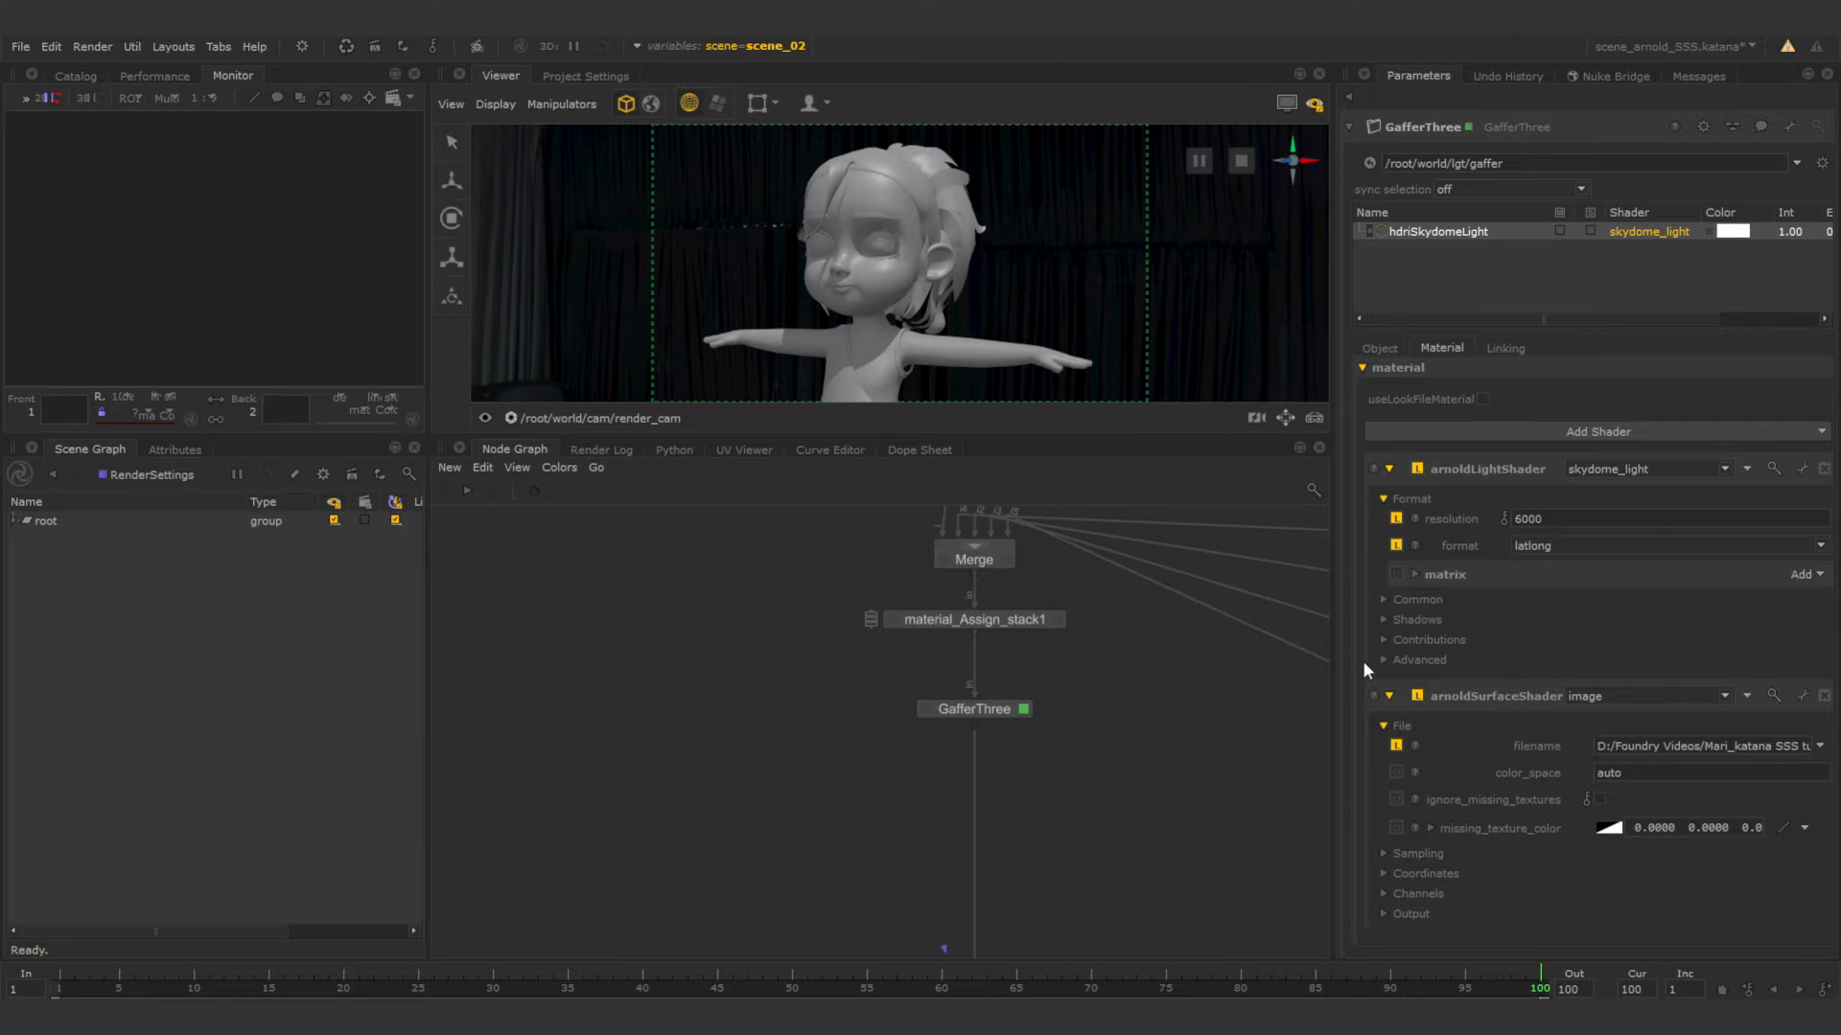
# Check the end of the skydome light's image file path and show the light's contribution settings.
pyautogui.moveTo(1651, 748); pyautogui.dragTo(1839, 754)
pyautogui.click(1737, 749)
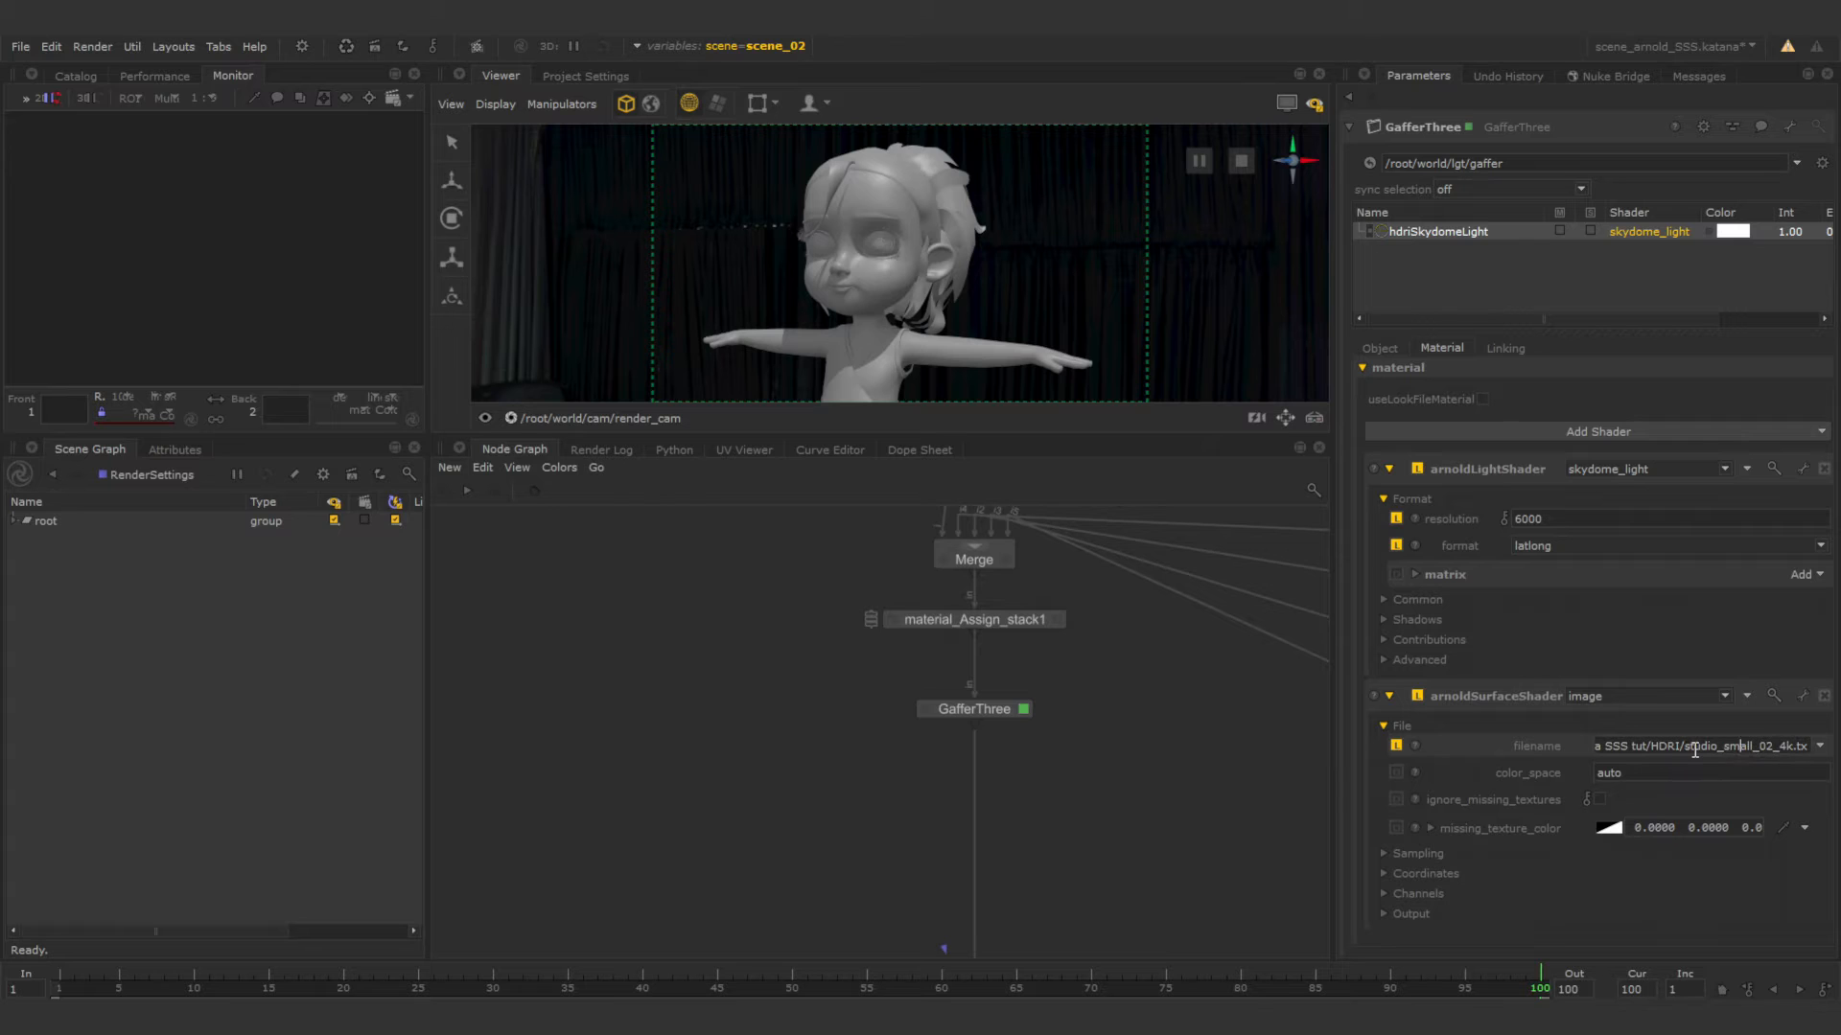
pyautogui.moveTo(1687, 750); pyautogui.dragTo(1803, 750)
pyautogui.click(1752, 751)
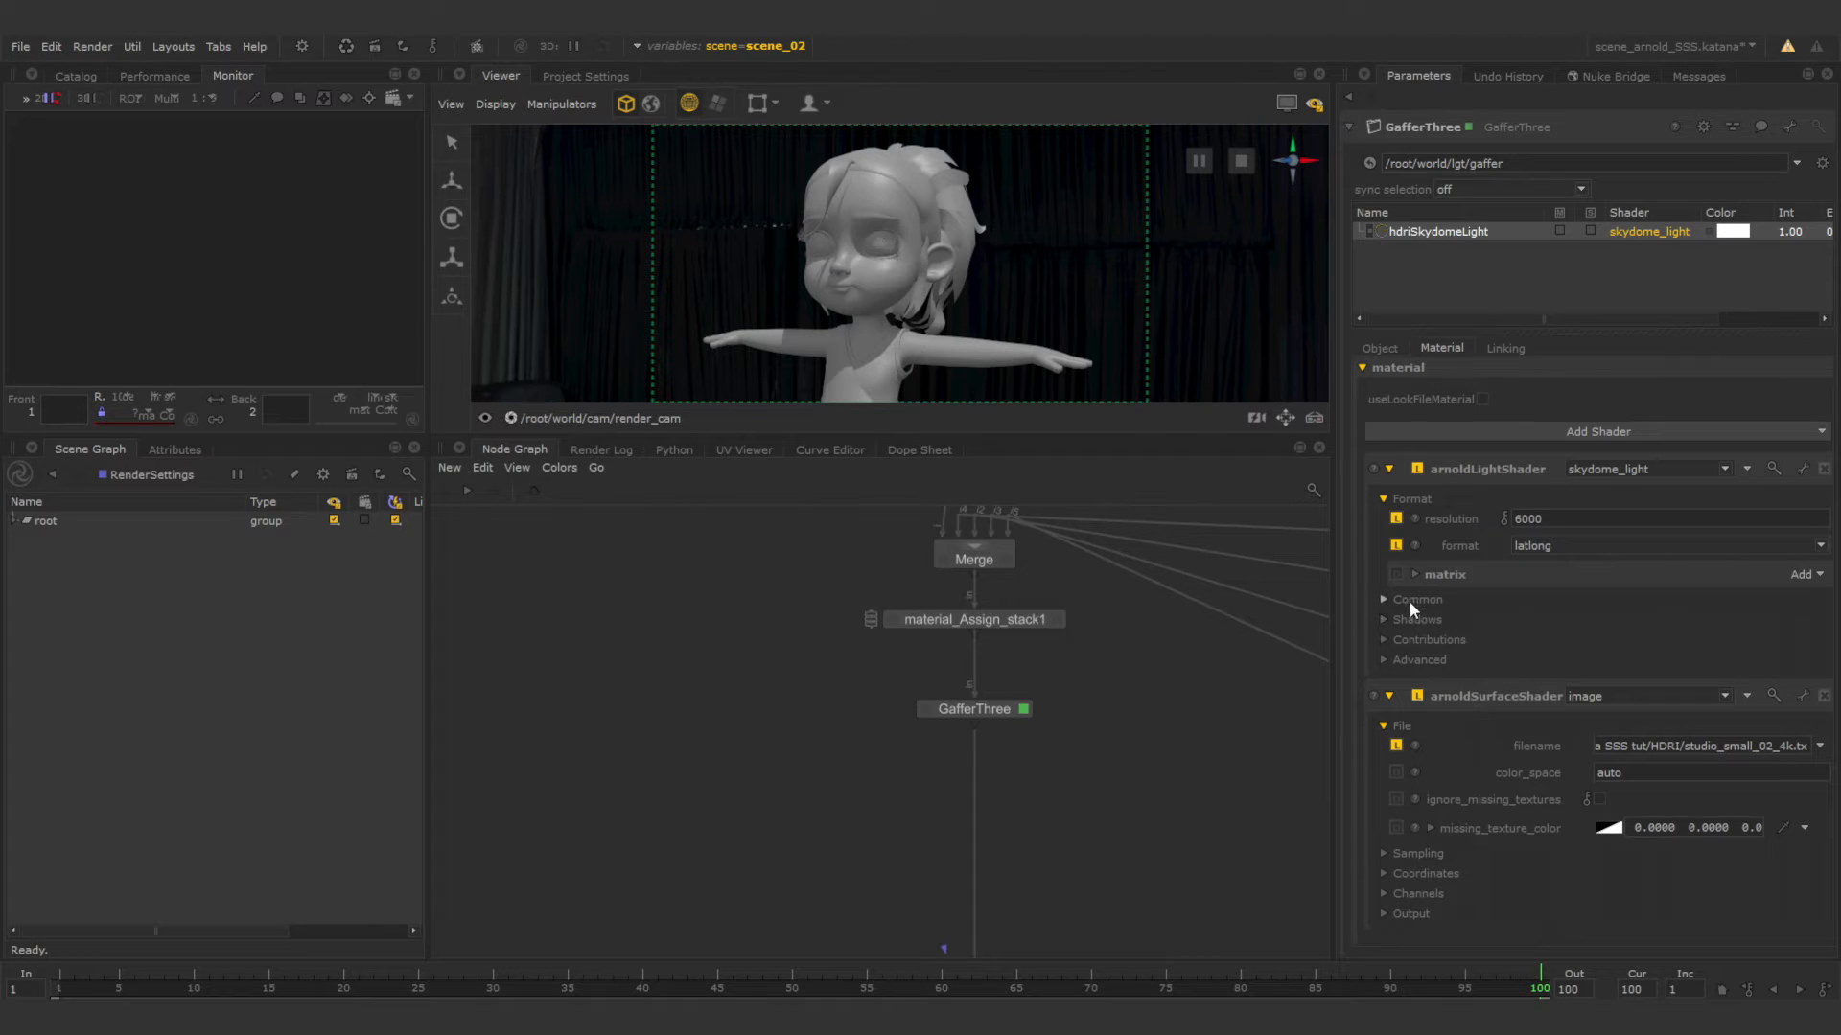
pyautogui.click(1384, 639)
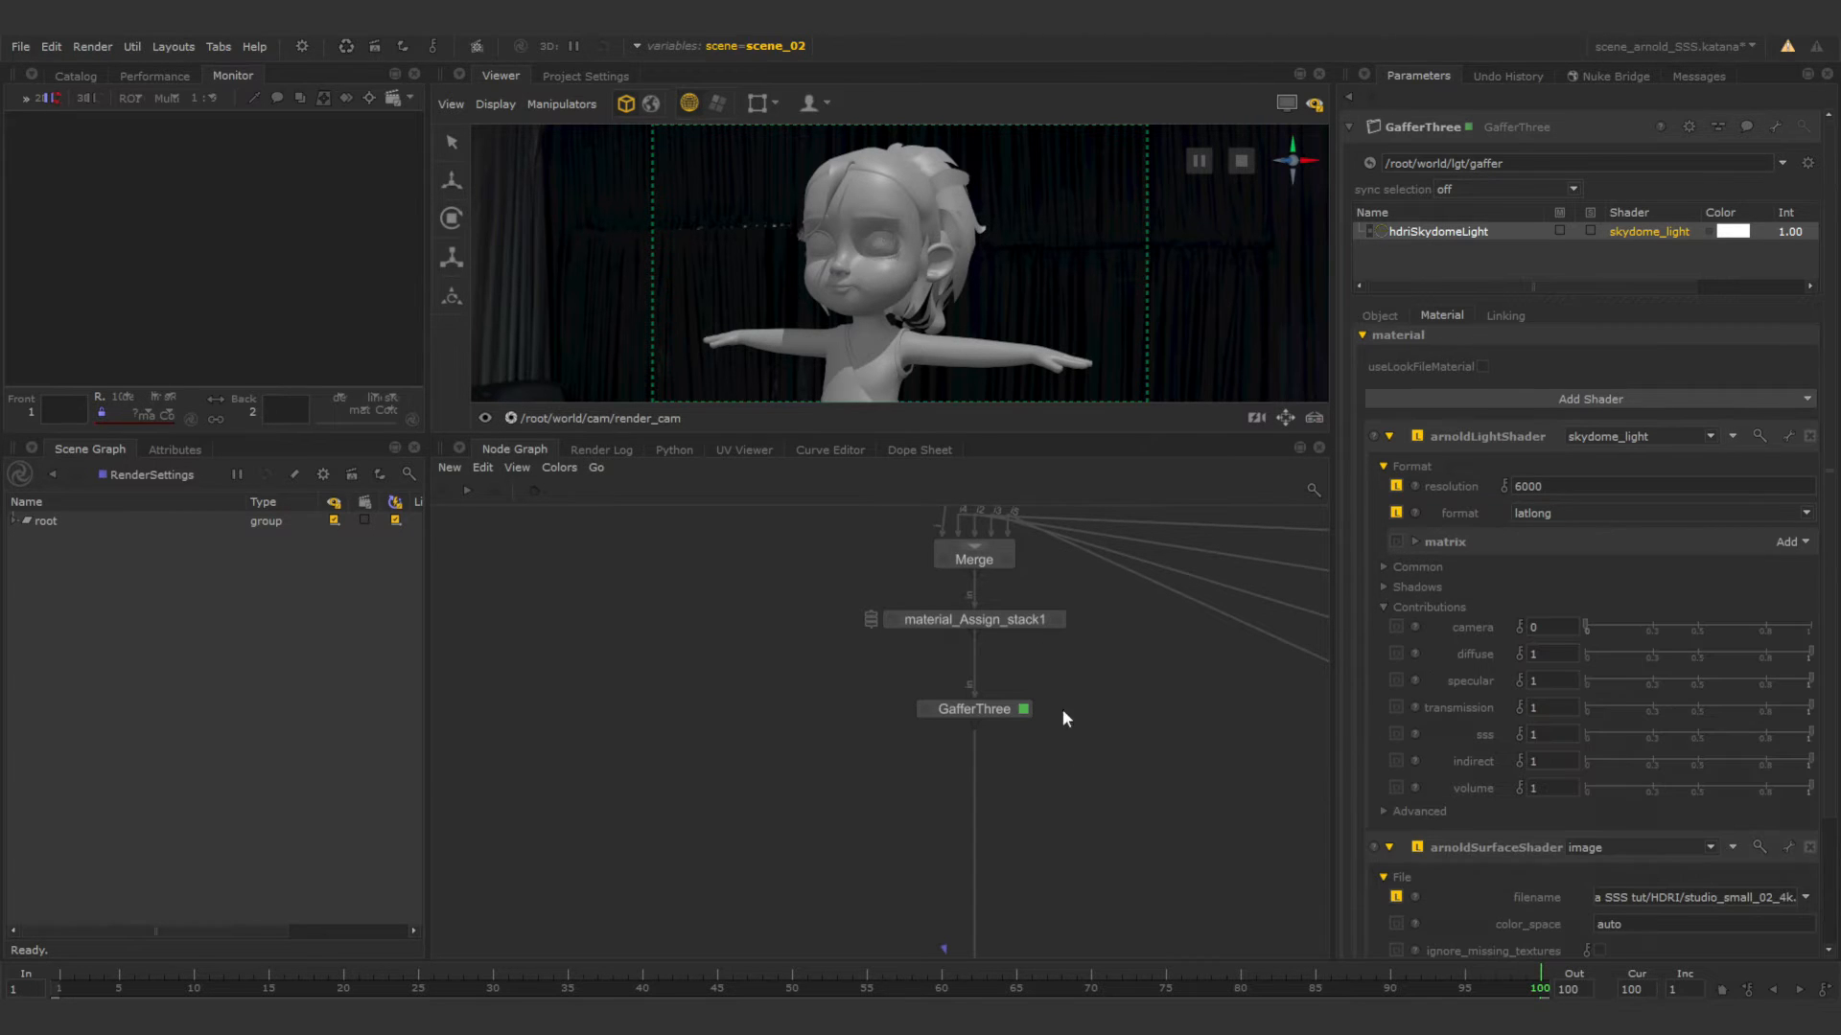
# Render again from the previously rendered node and frame the image in the Monitor.
pyautogui.scroll(-3, 1072, 801)
pyautogui.moveTo(1035, 918); pyautogui.dragTo(1015, 746, button='middle')
pyautogui.scroll(3, 999, 809)
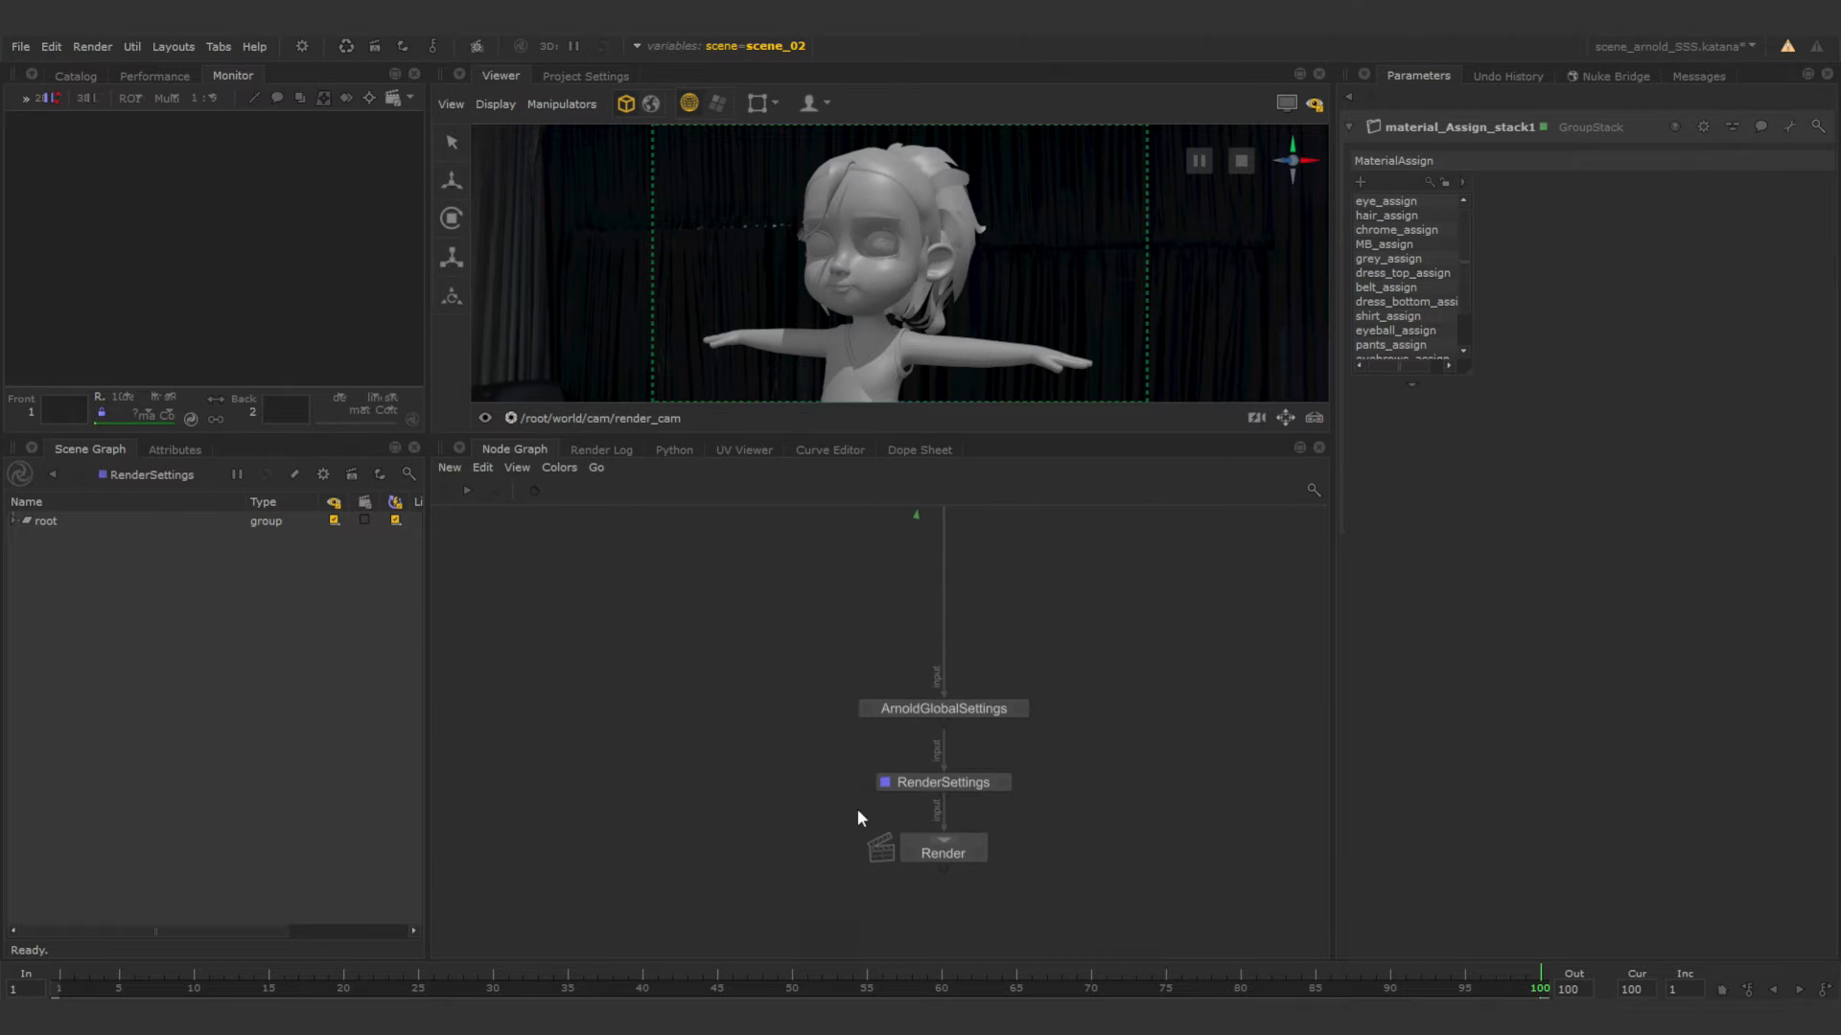
pyautogui.hotkey('ctrl', '\\')
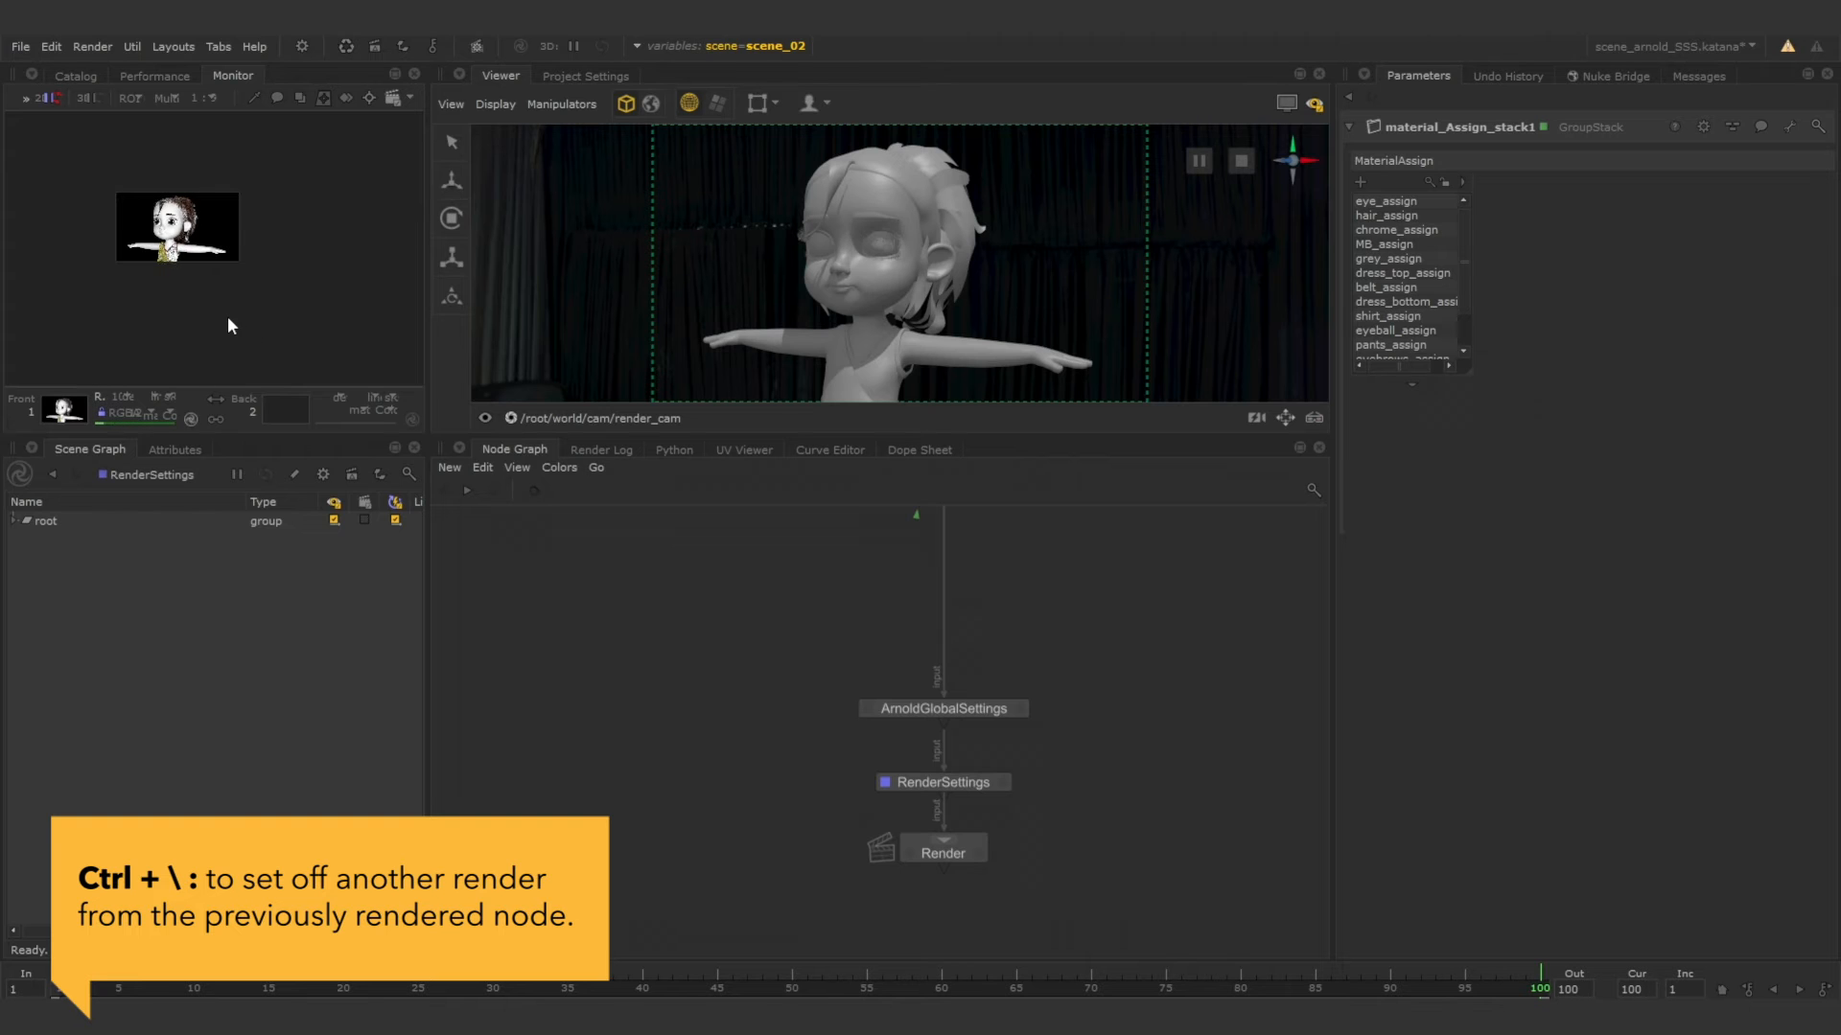
pyautogui.press('f')
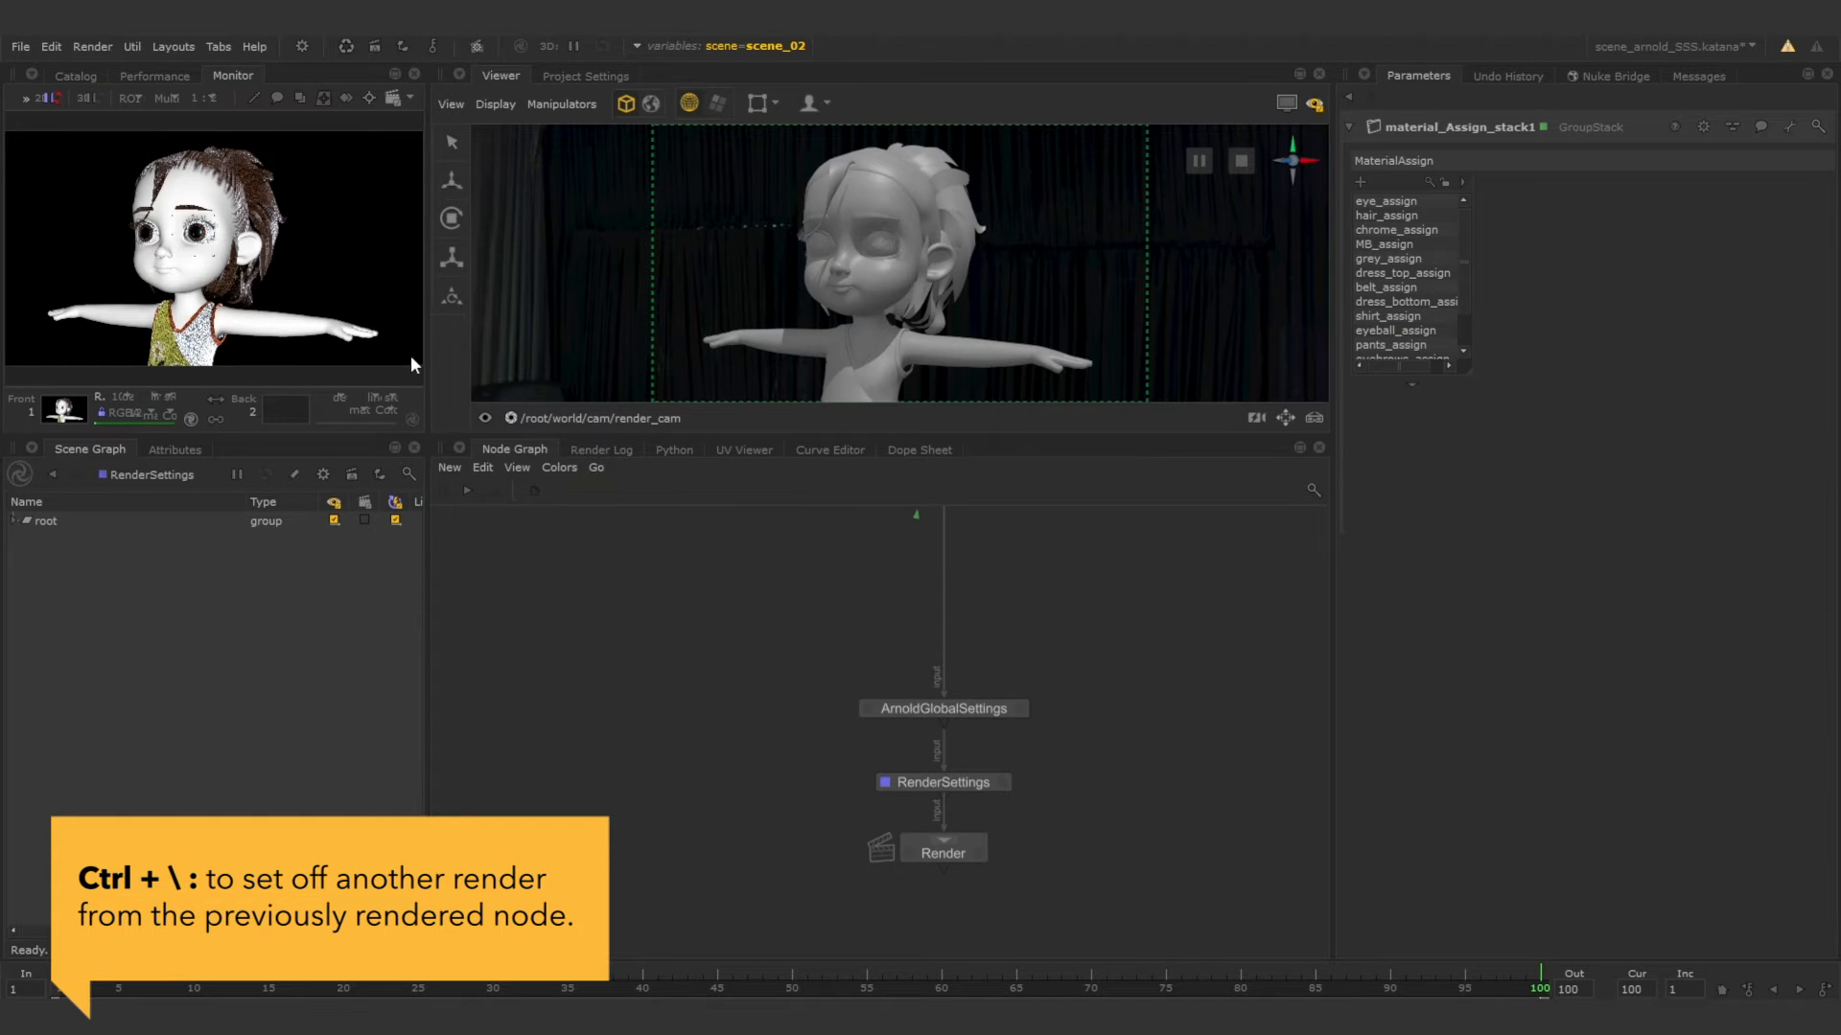
# Enlarge the Monitor pane in width and height and fit the rendered image to it.
pyautogui.moveTo(429, 337); pyautogui.dragTo(621, 360)
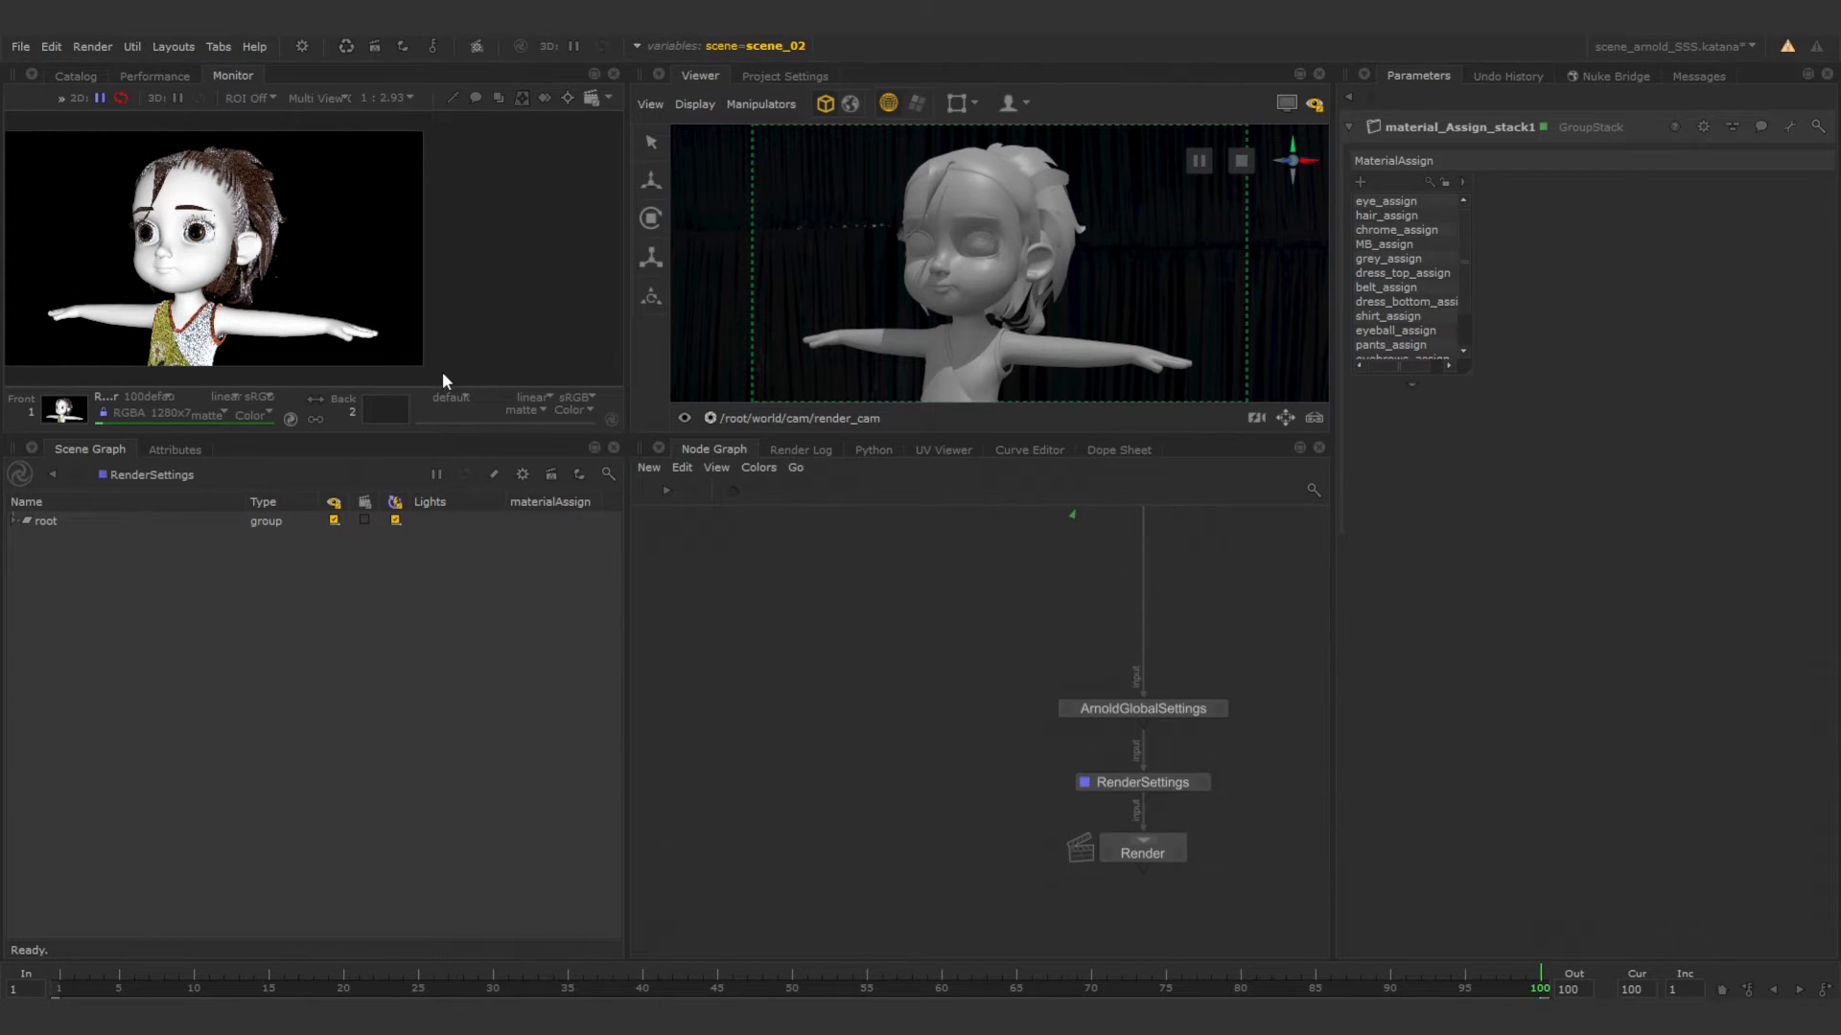
pyautogui.moveTo(434, 436); pyautogui.dragTo(433, 495)
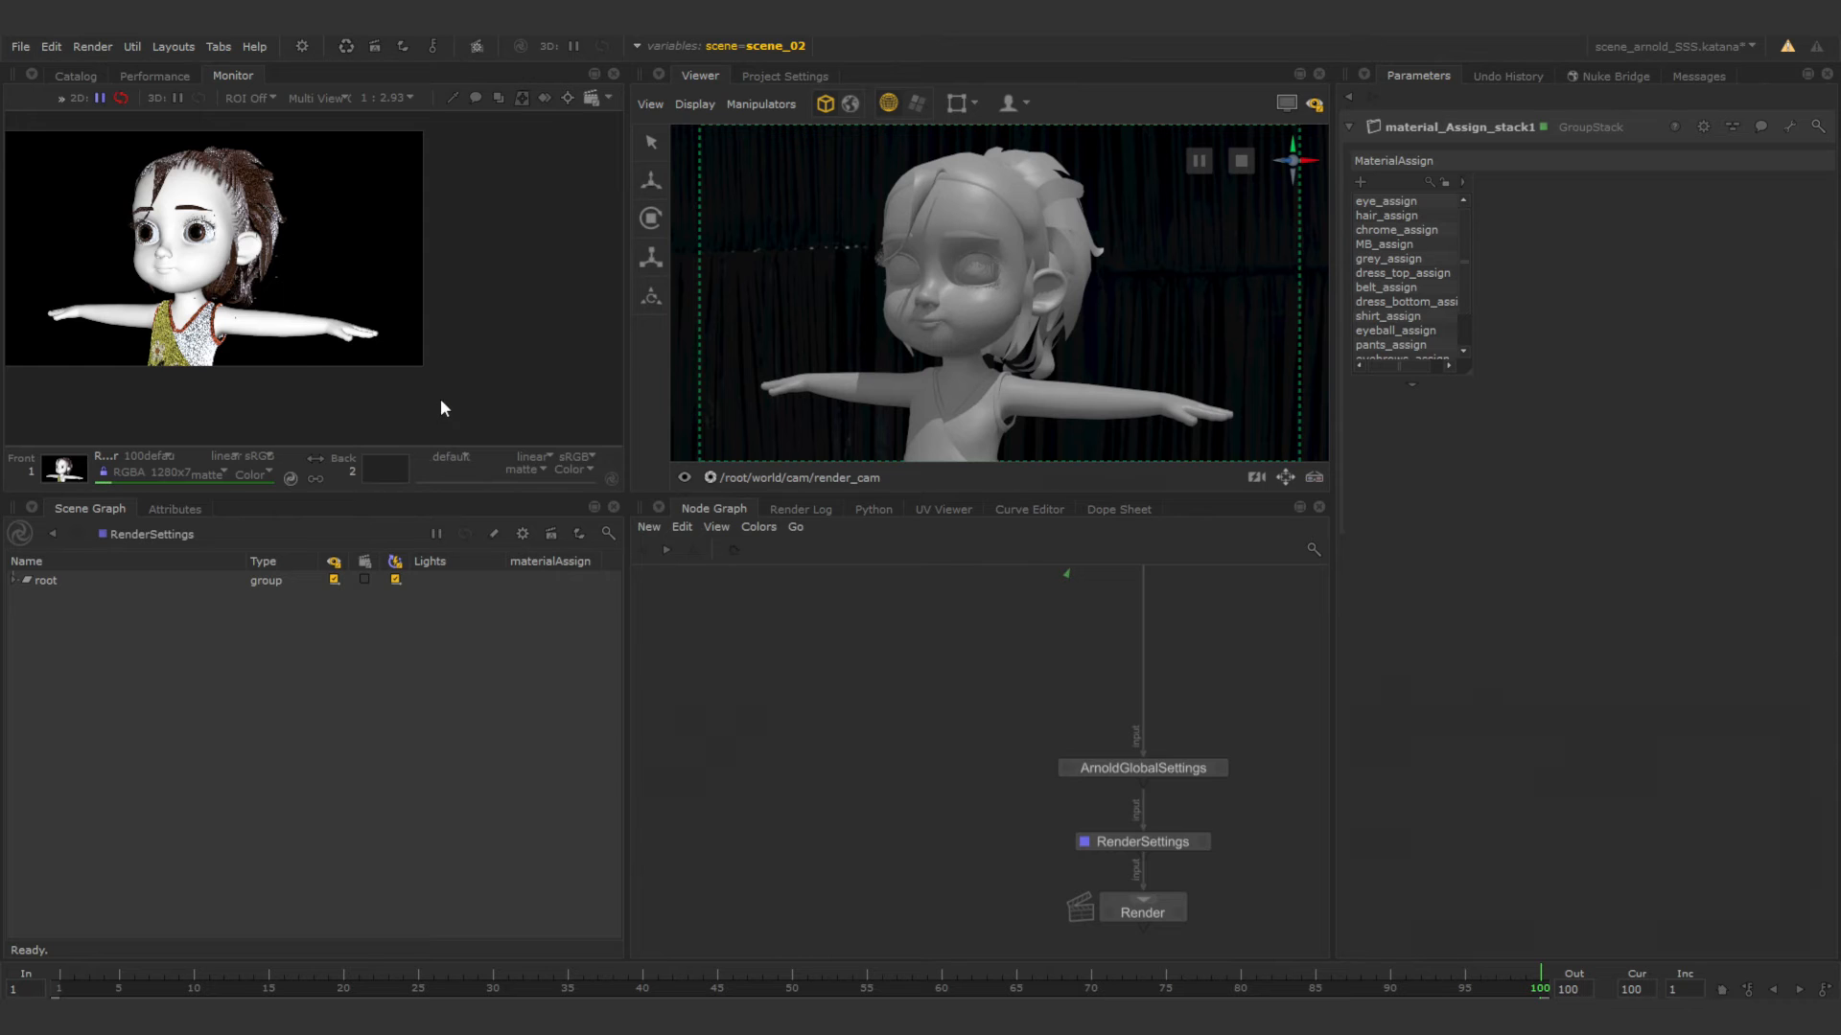
pyautogui.press('f')
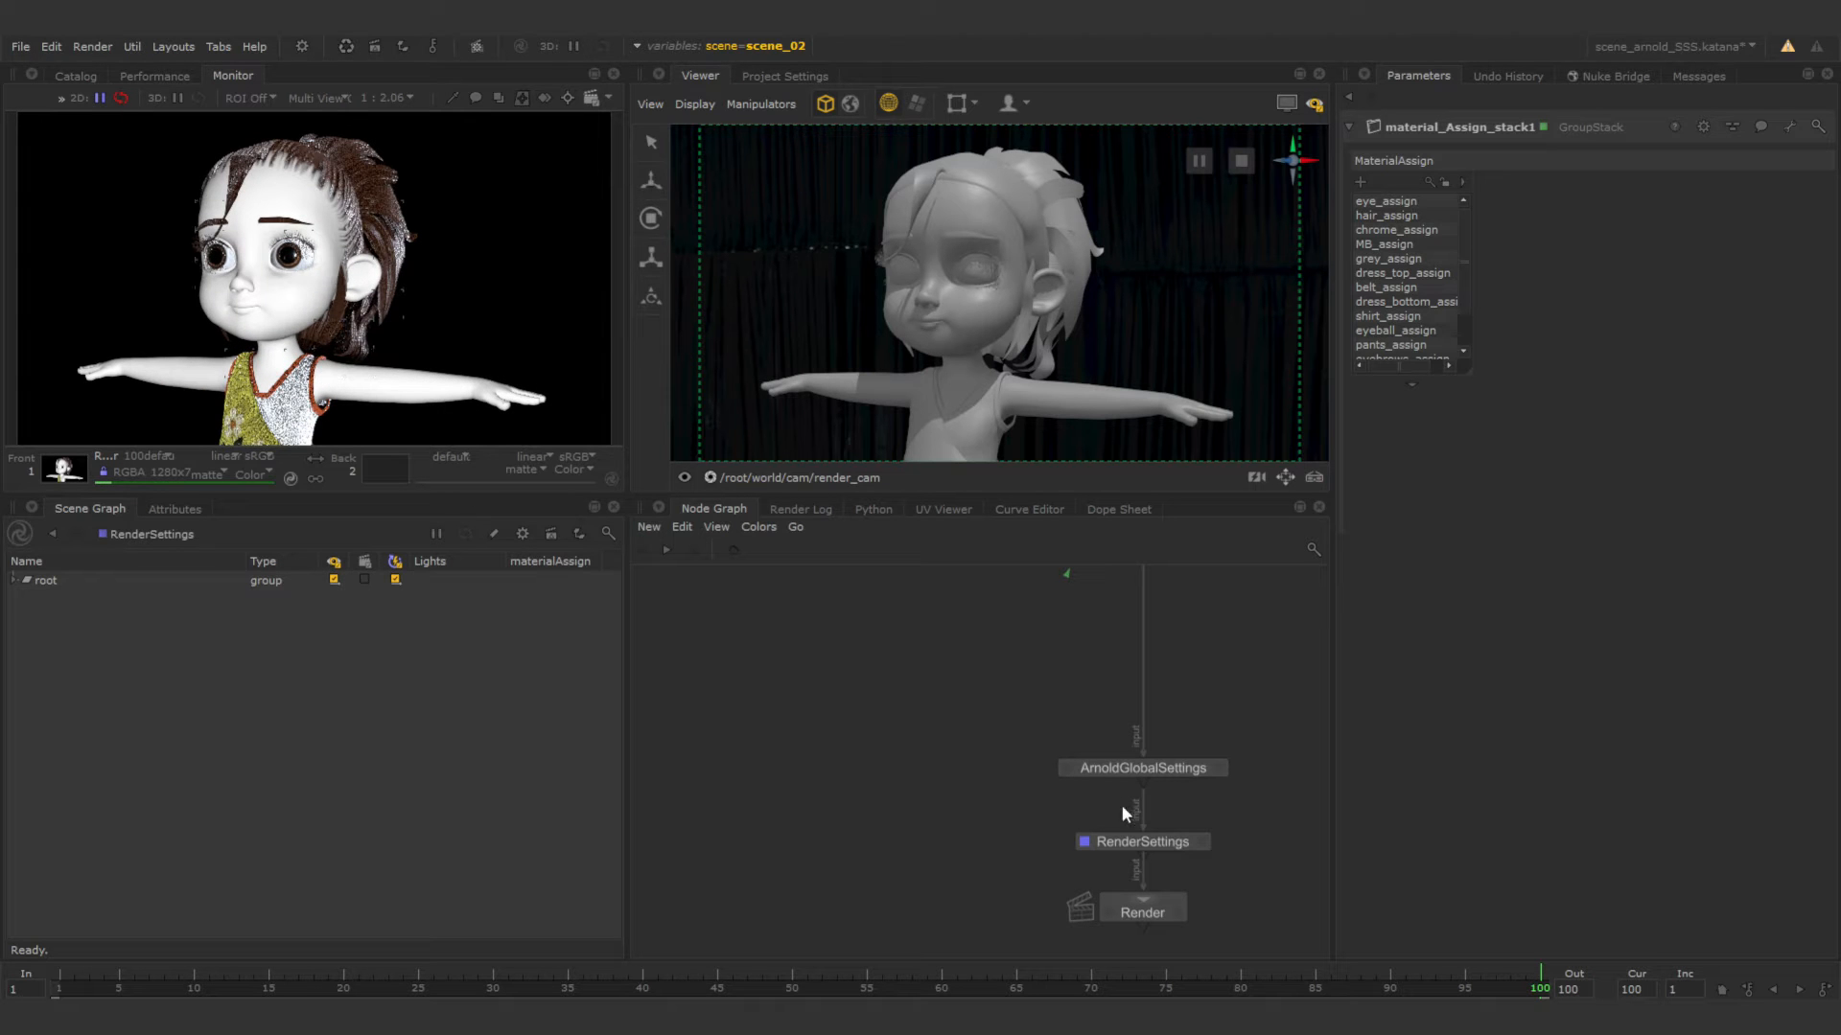
pyautogui.press('f')
# Set the camera contribution of the GafferThree's hdriSkydomeLight to 1.
pyautogui.scroll(3, 890, 712)
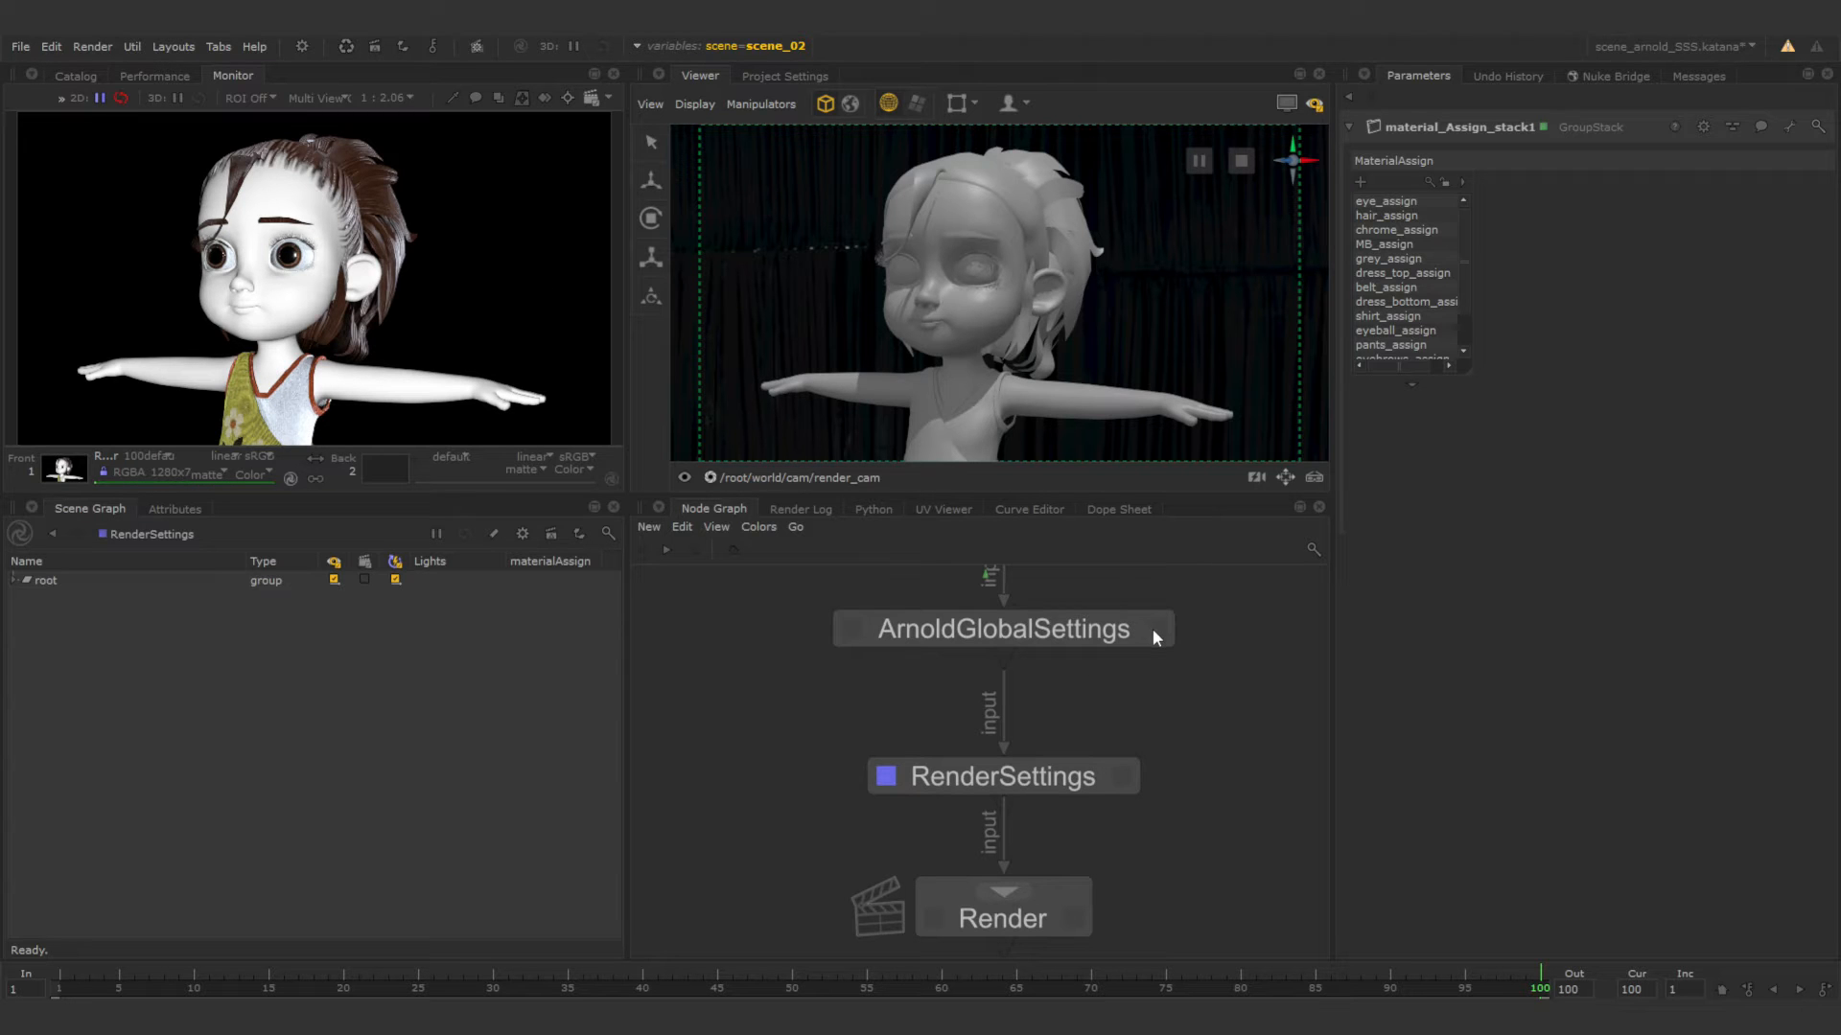
pyautogui.moveTo(1159, 712); pyautogui.dragTo(1182, 959, button='middle')
pyautogui.moveTo(1175, 661); pyautogui.dragTo(1146, 910, button='middle')
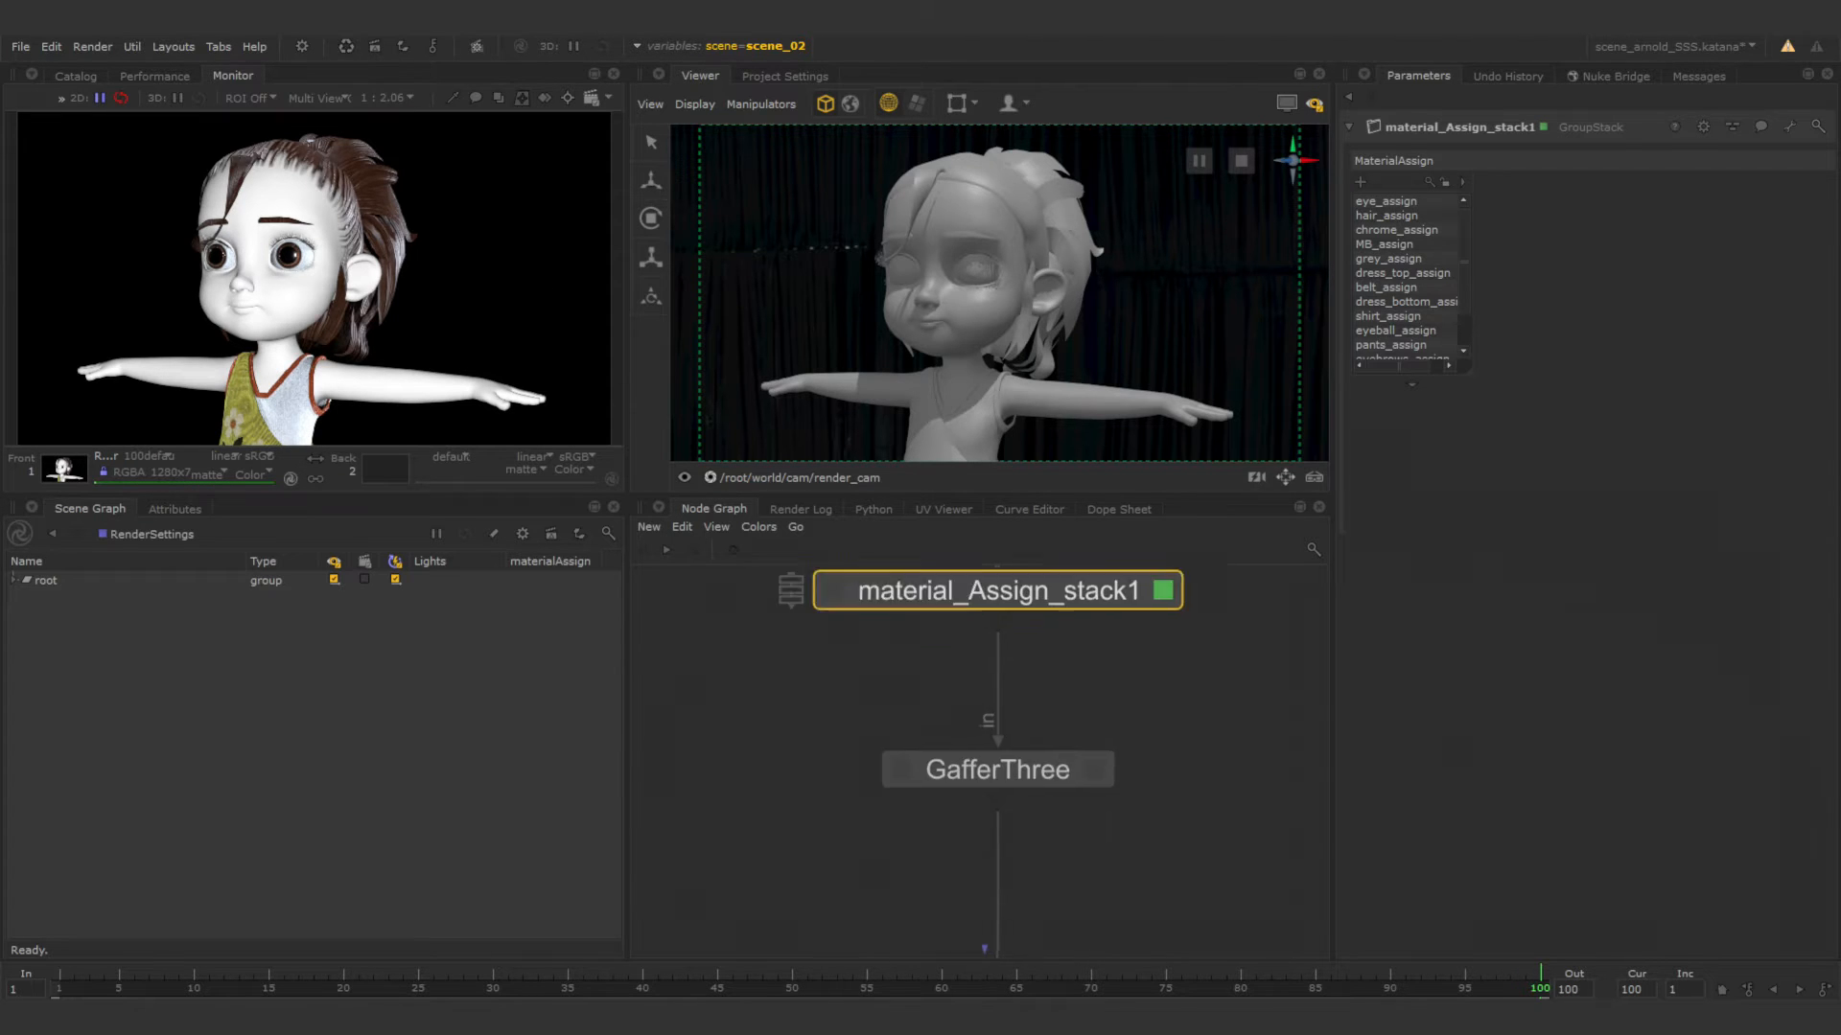
pyautogui.click(1091, 808)
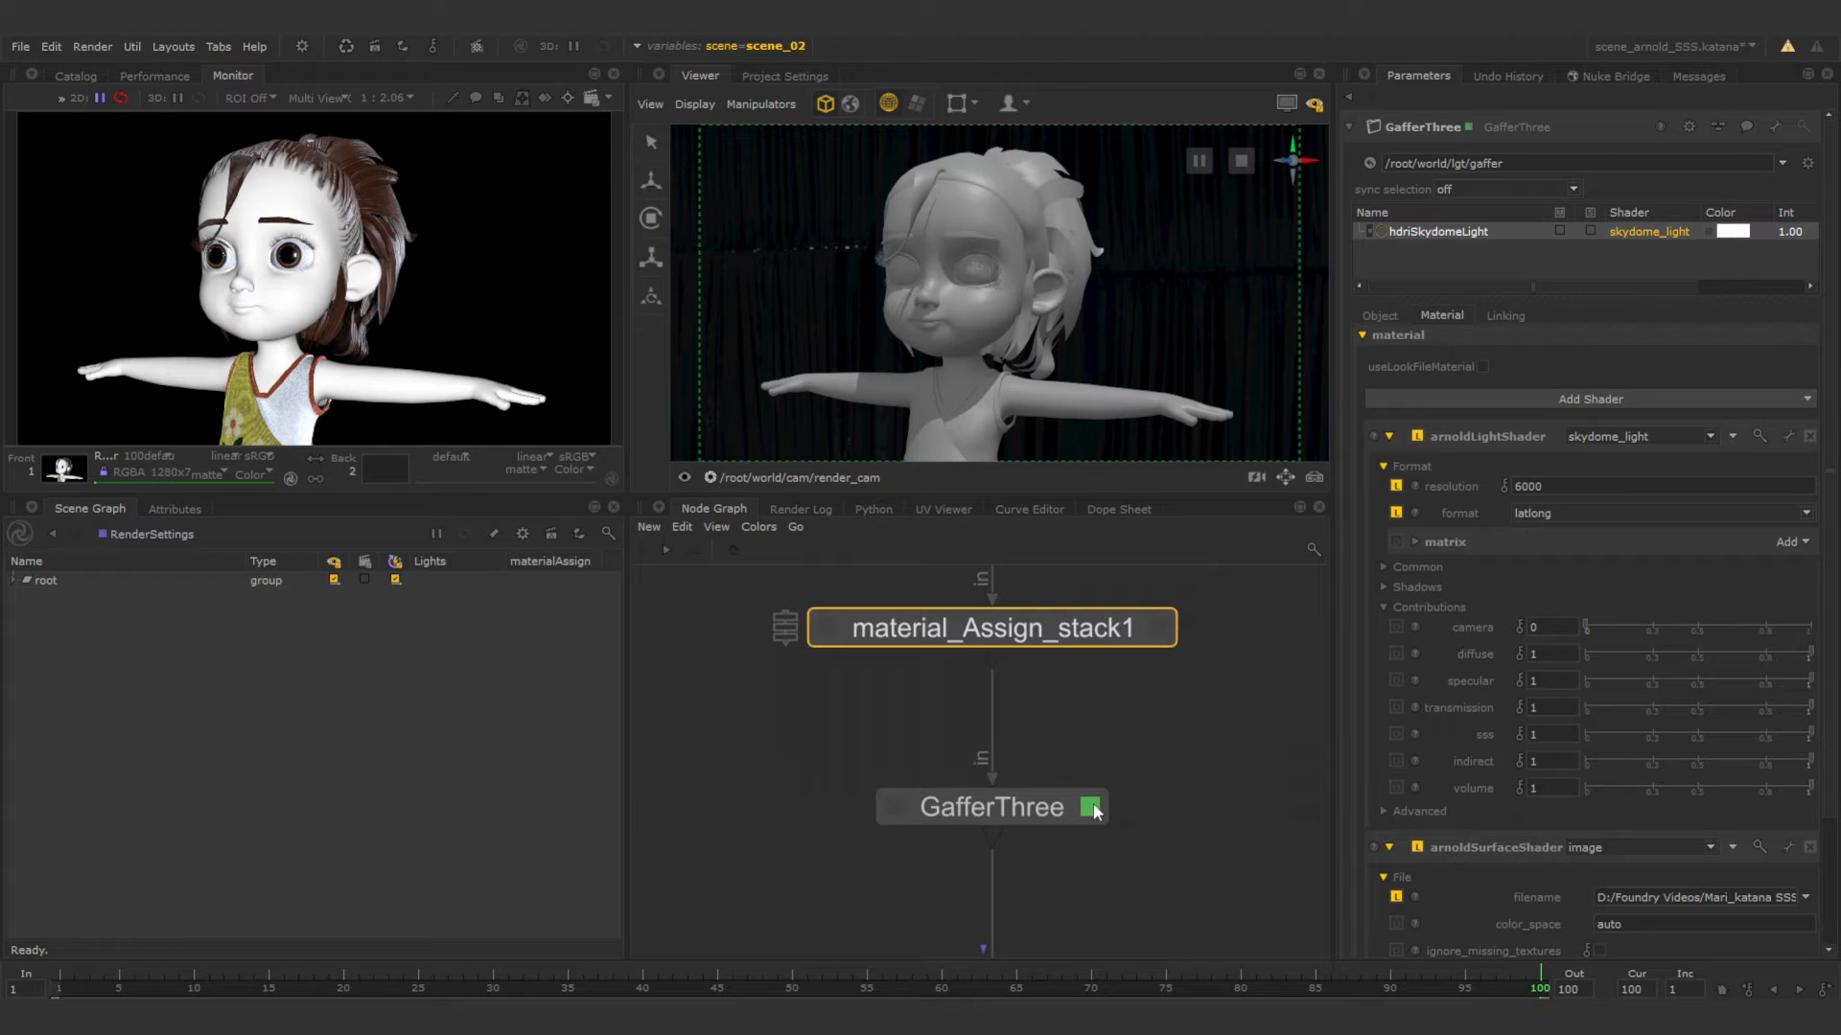
pyautogui.moveTo(1587, 629); pyautogui.dragTo(1818, 628)
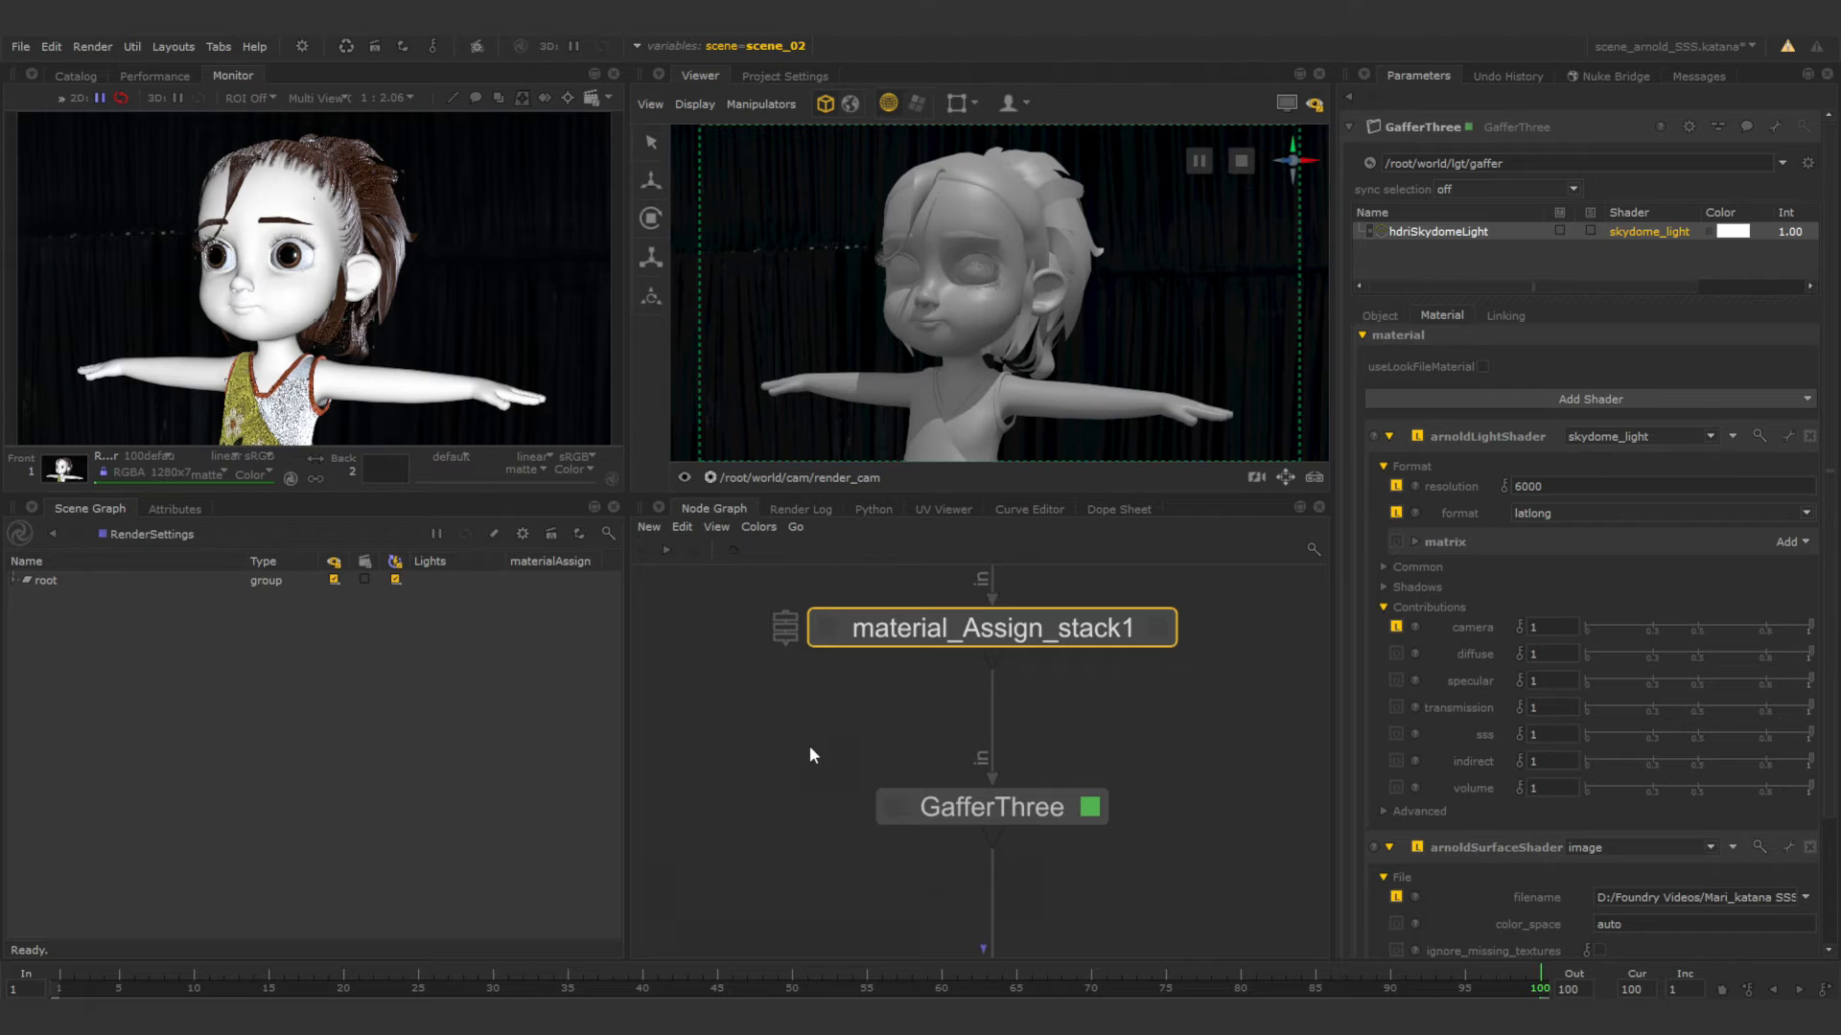
pyautogui.moveTo(840, 810); pyautogui.dragTo(846, 622, button='middle')
pyautogui.scroll(-4, 884, 778)
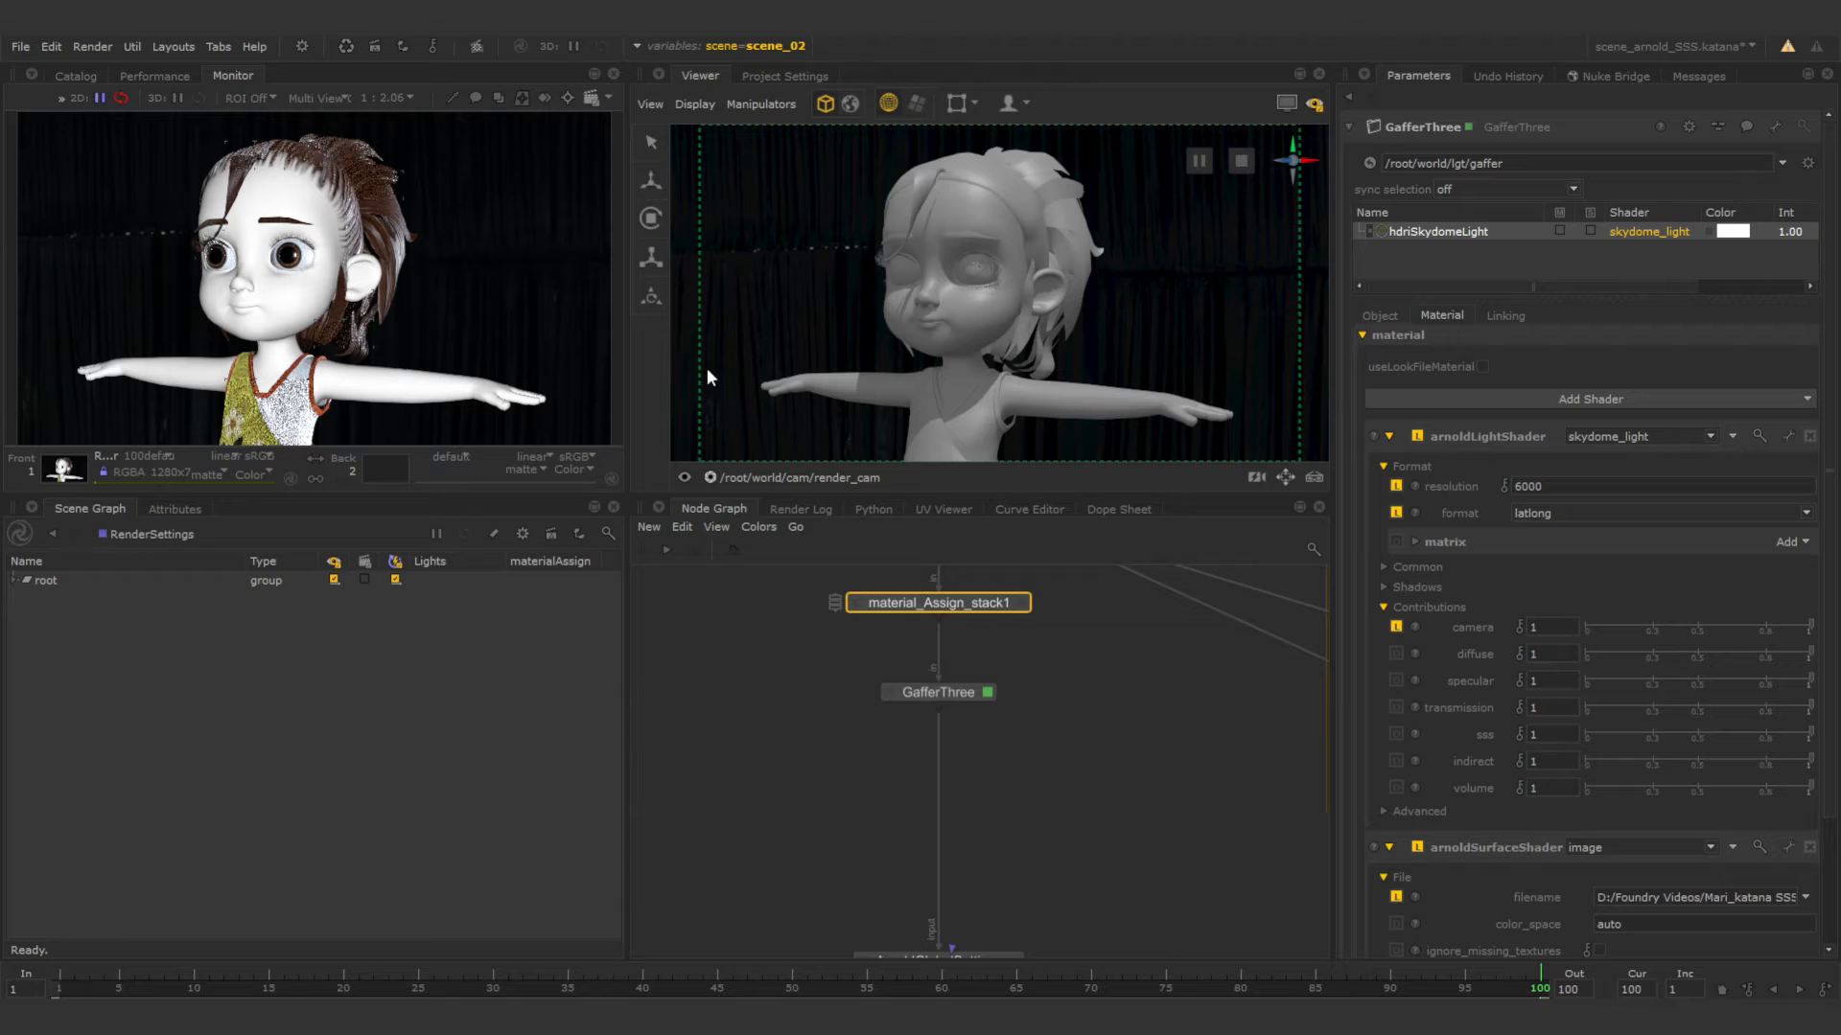
pyautogui.moveTo(1053, 342)
pyautogui.keyDown('alt'); pyautogui.mouseDown(button='right')
pyautogui.moveTo(900, 321)
pyautogui.moveTo(1048, 357)
pyautogui.mouseUp(button='right'); pyautogui.keyUp('alt')
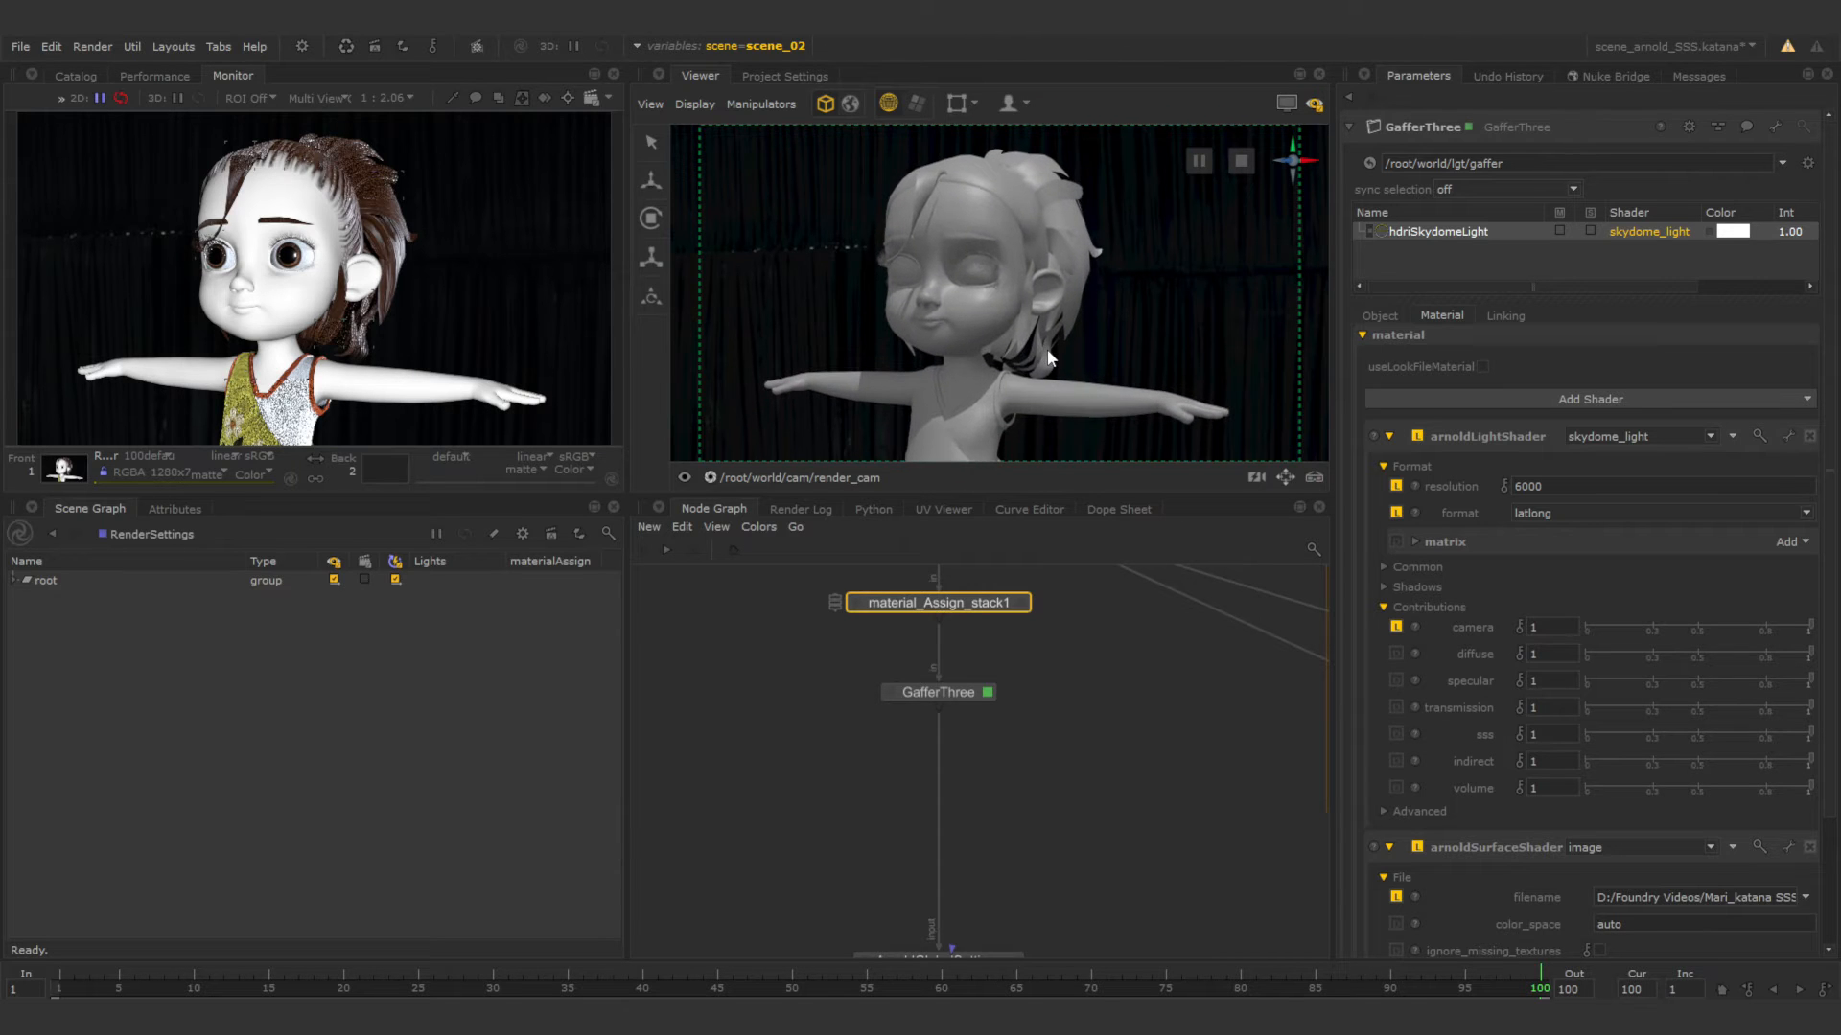
pyautogui.click(1155, 720)
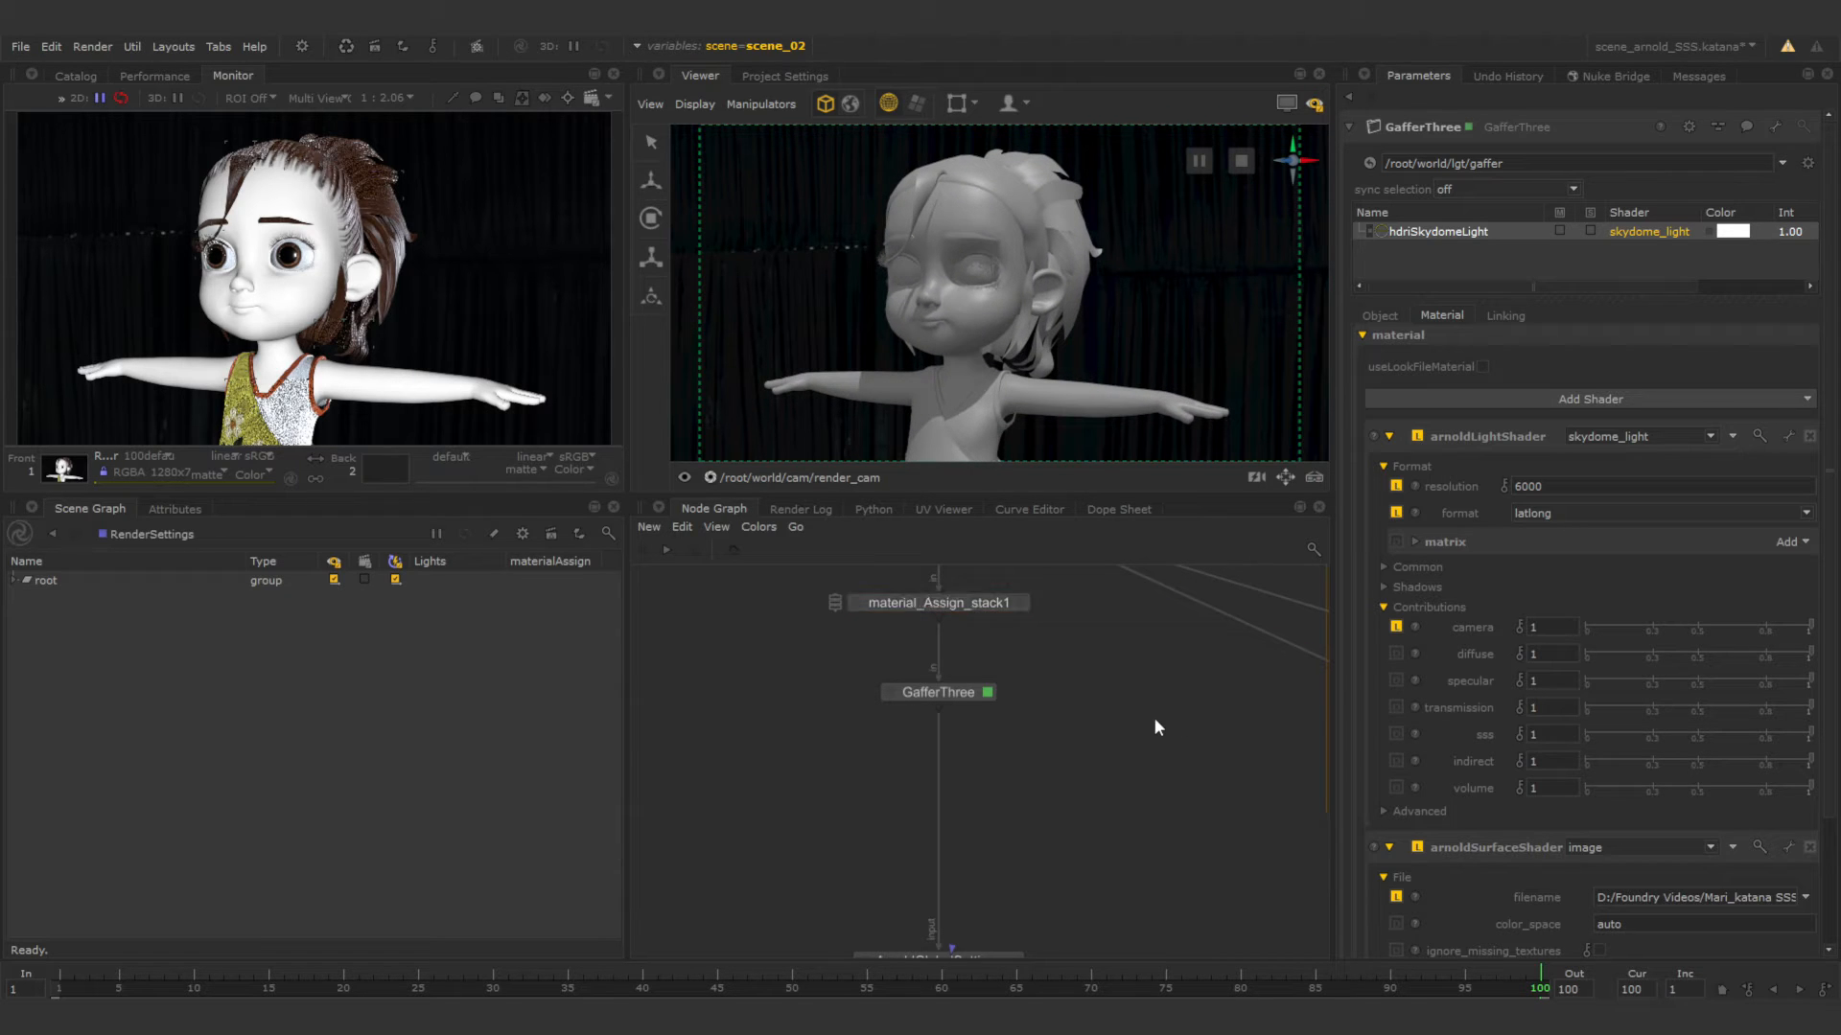
pyautogui.scroll(-5, 1428, 614)
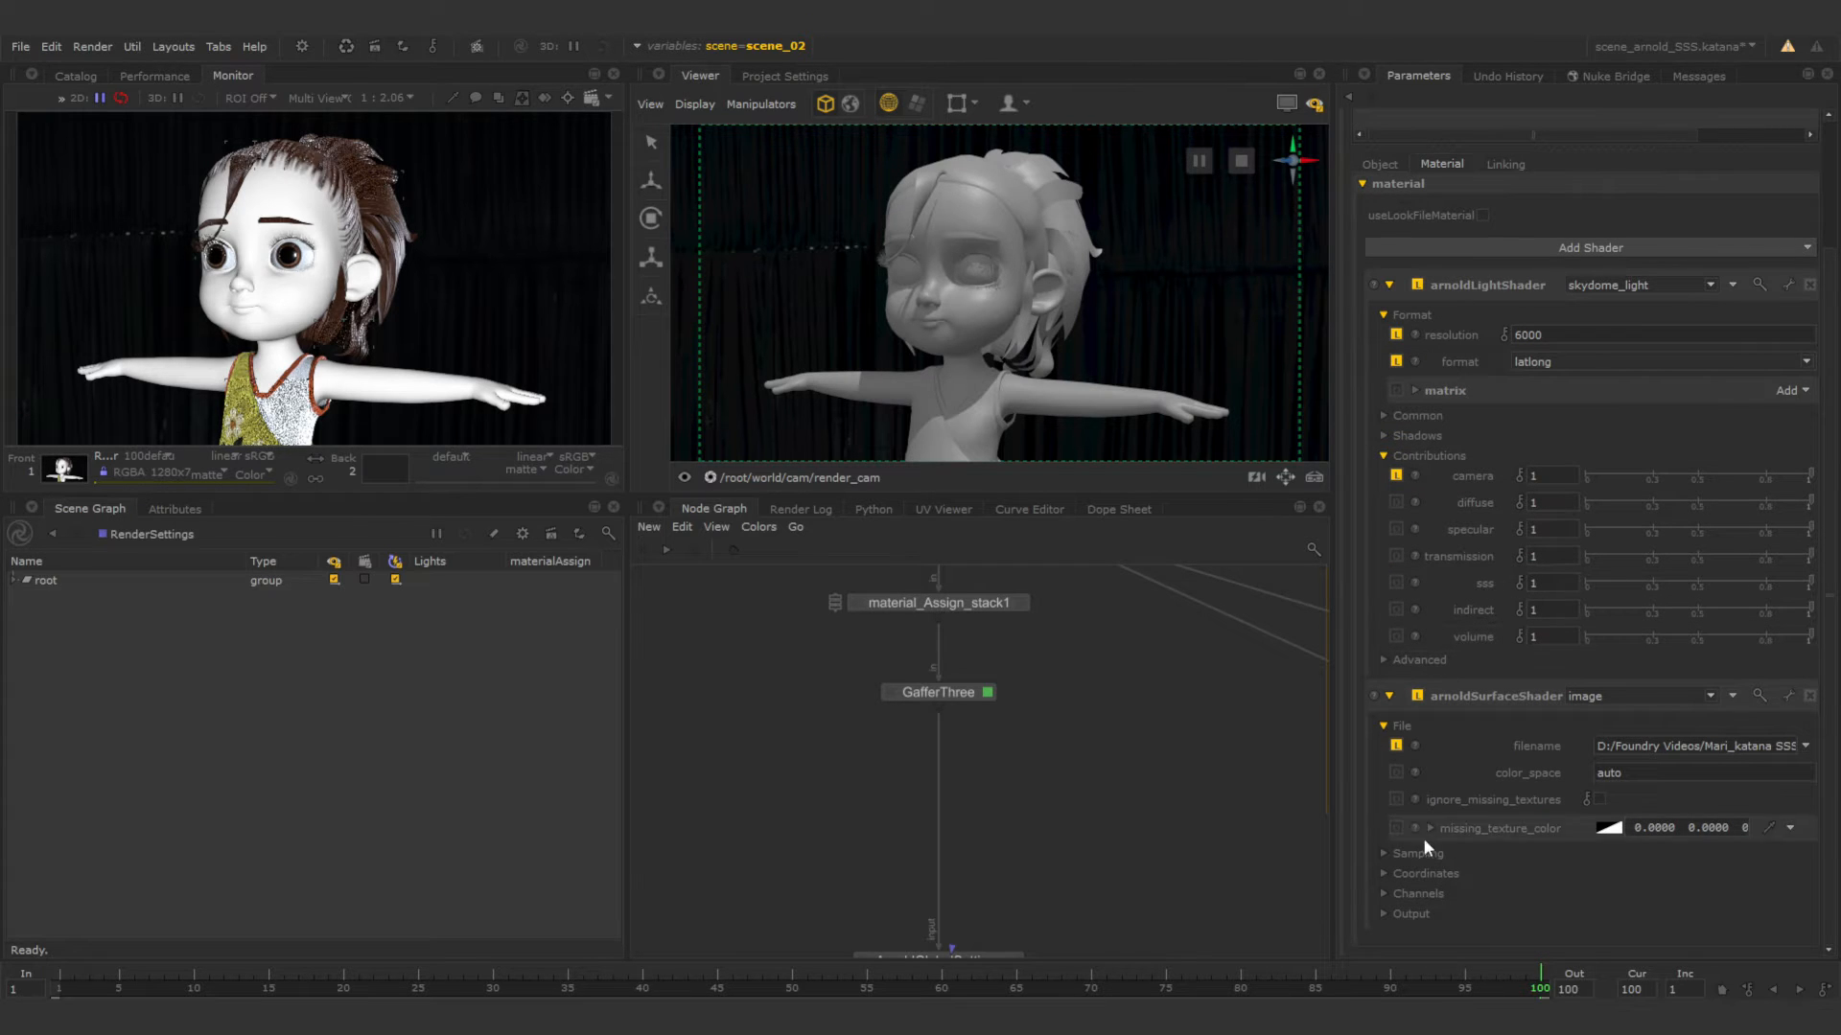
pyautogui.click(1384, 873)
pyautogui.click(1384, 873)
# Switch the global scene variable to scene_03.
pyautogui.moveTo(1012, 695); pyautogui.dragTo(982, 794, button='middle')
pyautogui.click(757, 46)
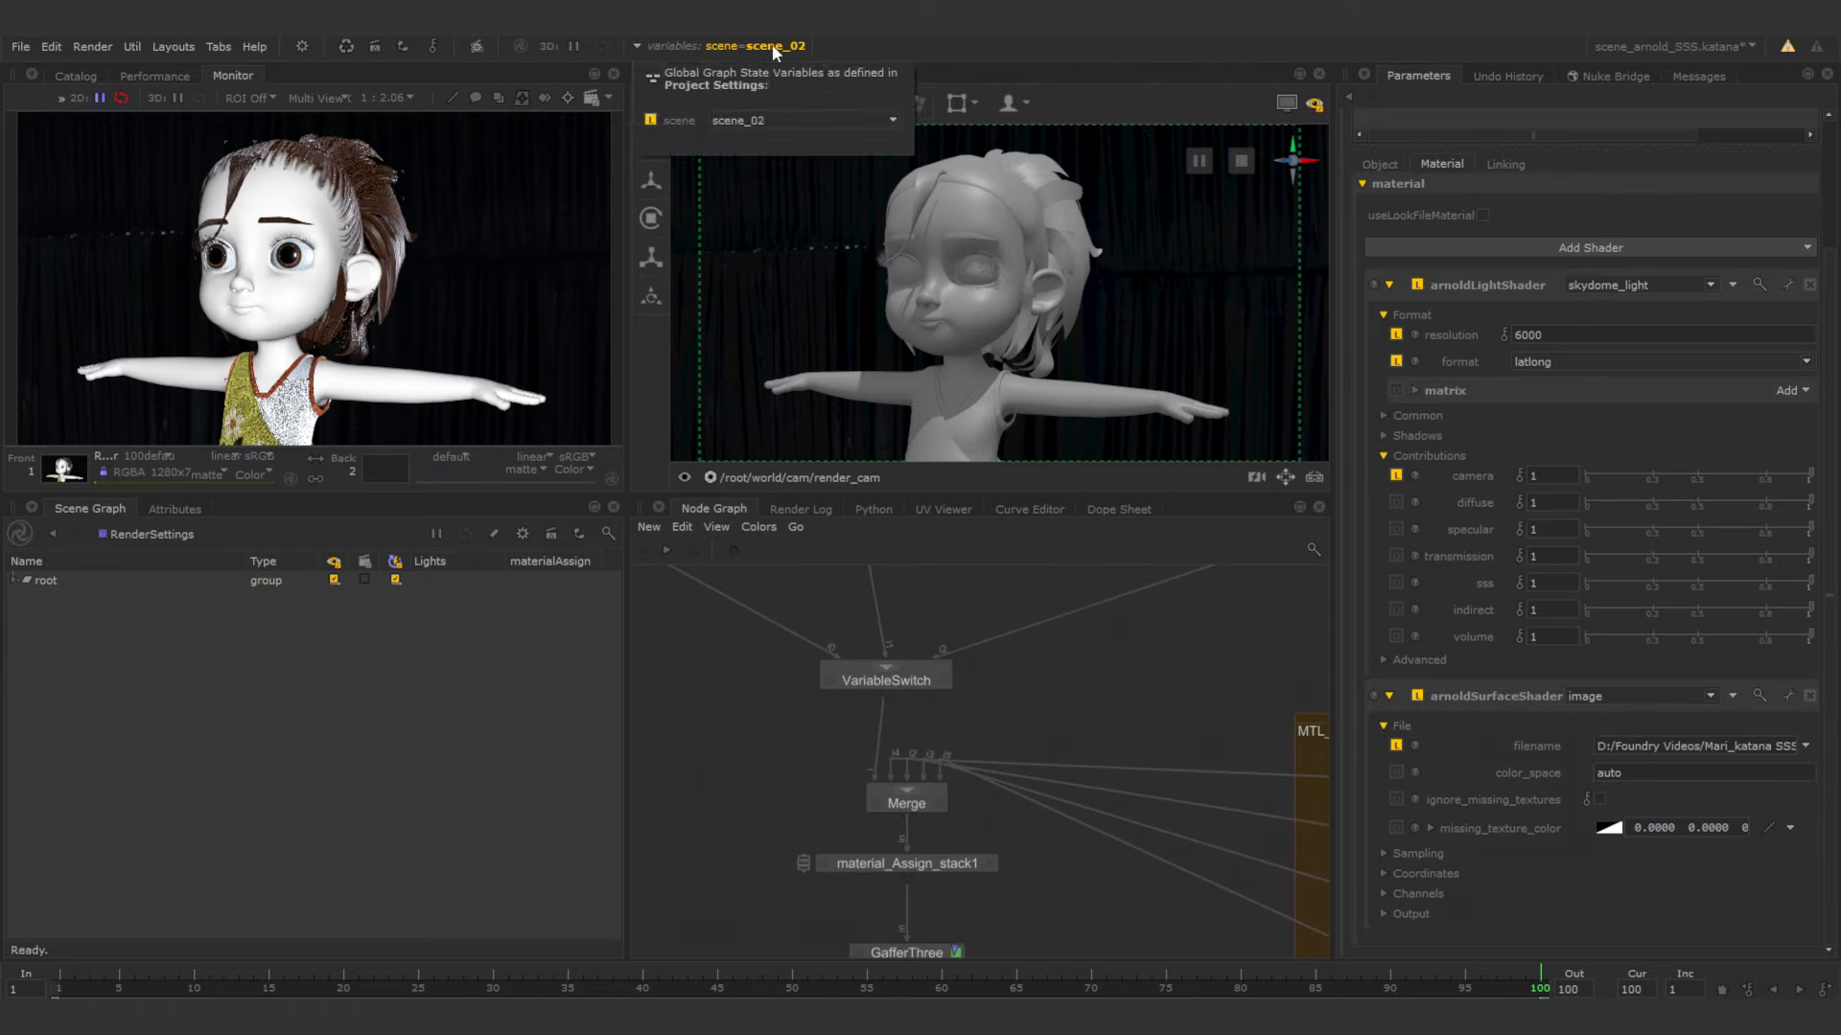
pyautogui.click(773, 116)
pyautogui.click(762, 157)
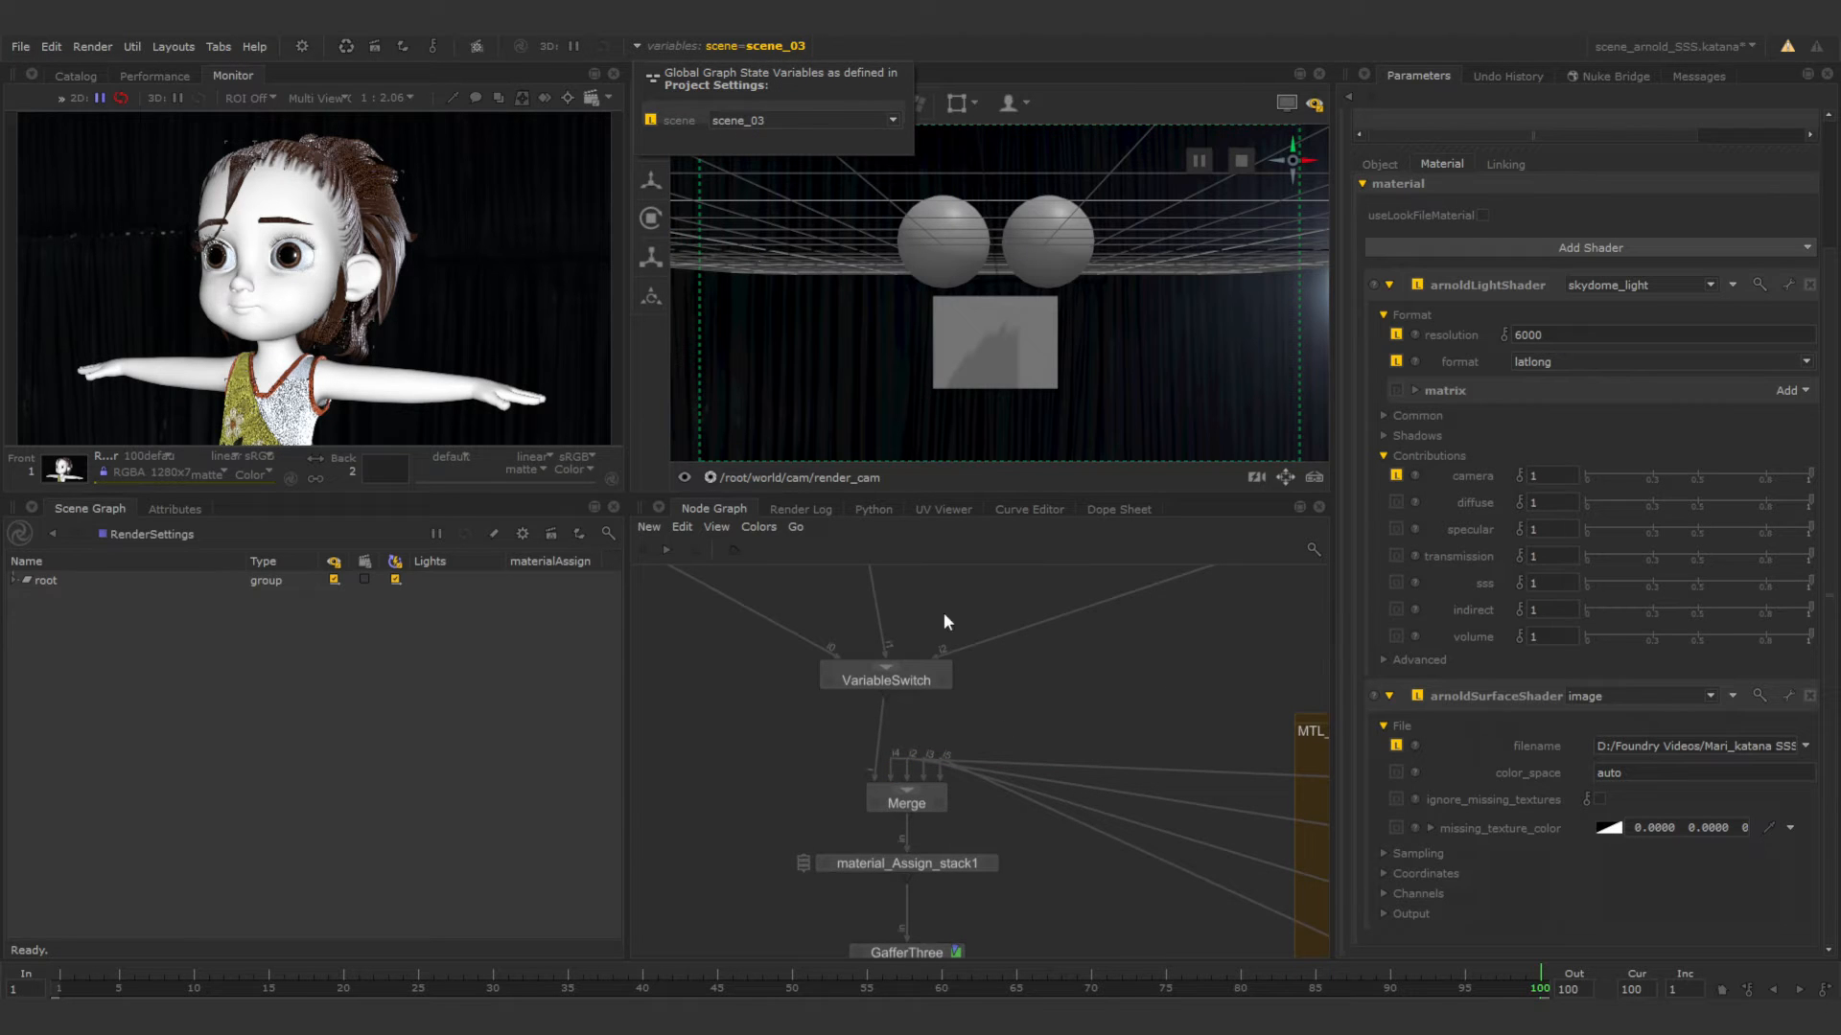
# Start a render of the switched scene from the Render node.
pyautogui.moveTo(992, 871); pyautogui.dragTo(998, 644, button='middle')
pyautogui.moveTo(973, 926); pyautogui.dragTo(1007, 587, button='middle')
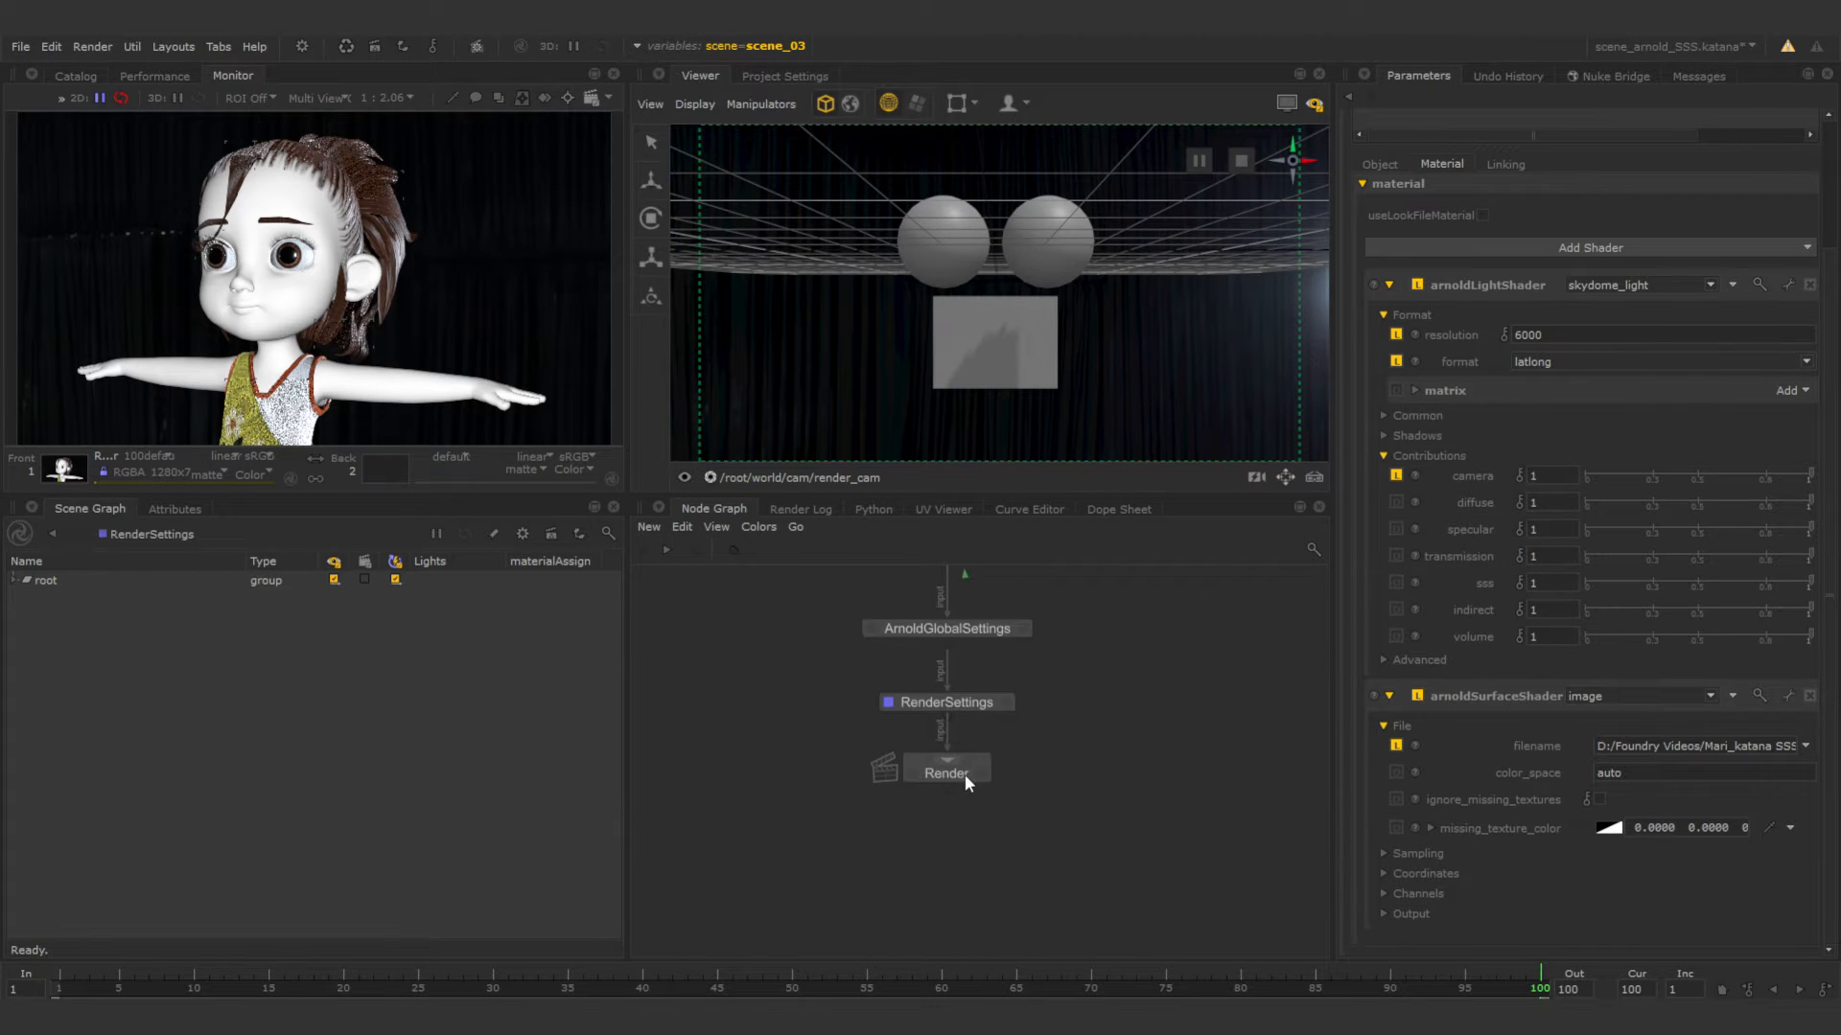
pyautogui.rightClick(966, 770)
pyautogui.click(1020, 428)
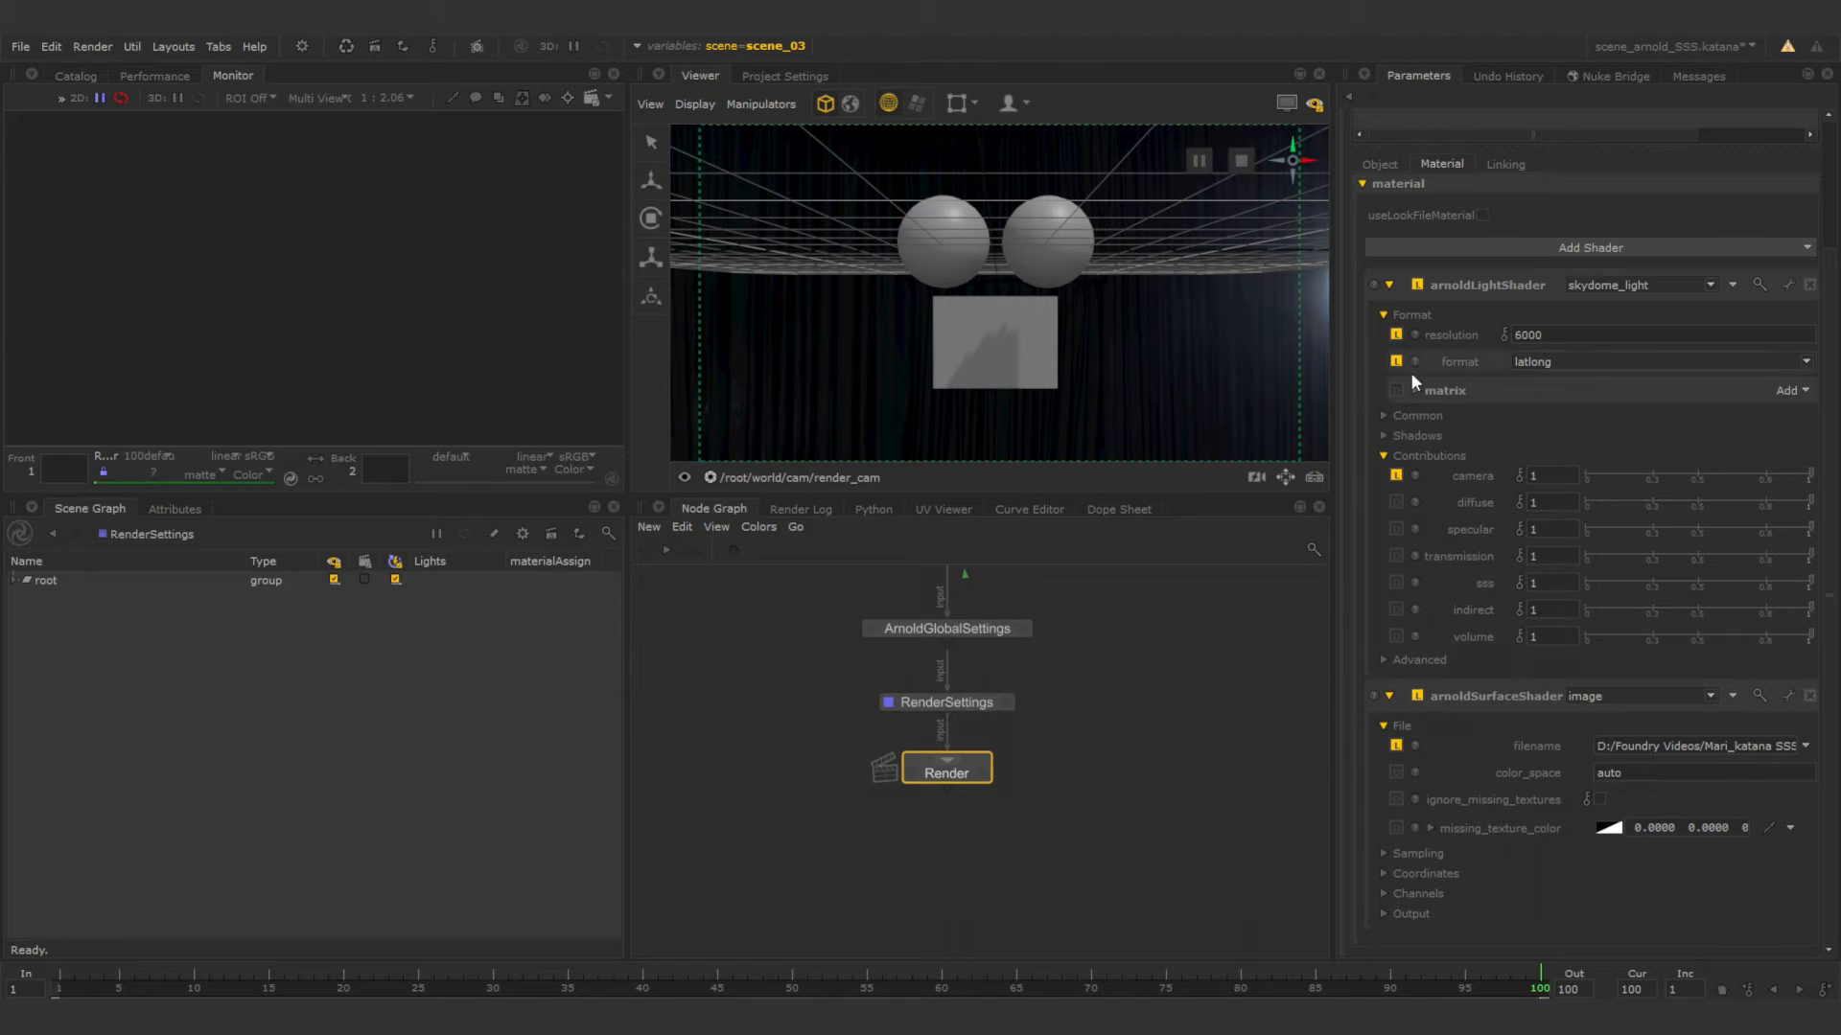
# Set the intensity of hdriSkydomeLight to 1.40.
pyautogui.scroll(3, 1429, 412)
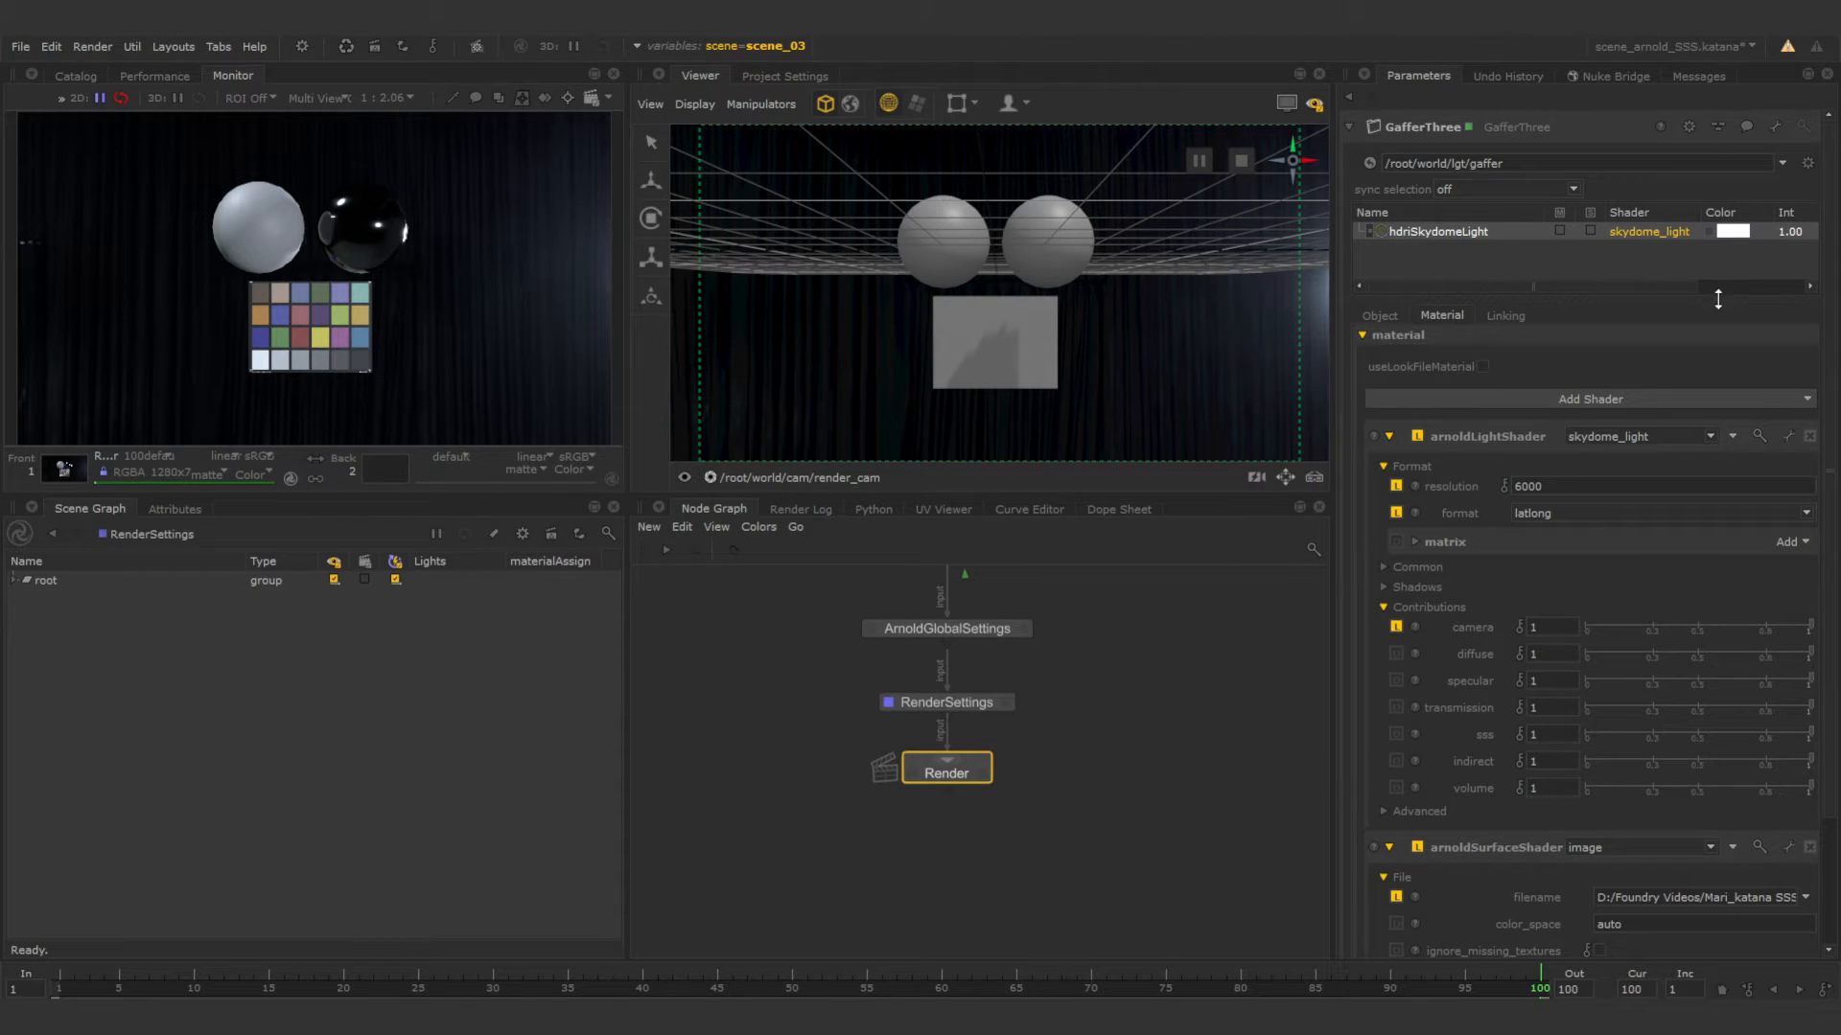
pyautogui.doubleClick(1785, 231)
pyautogui.press('BackSpace')
pyautogui.press('Return')
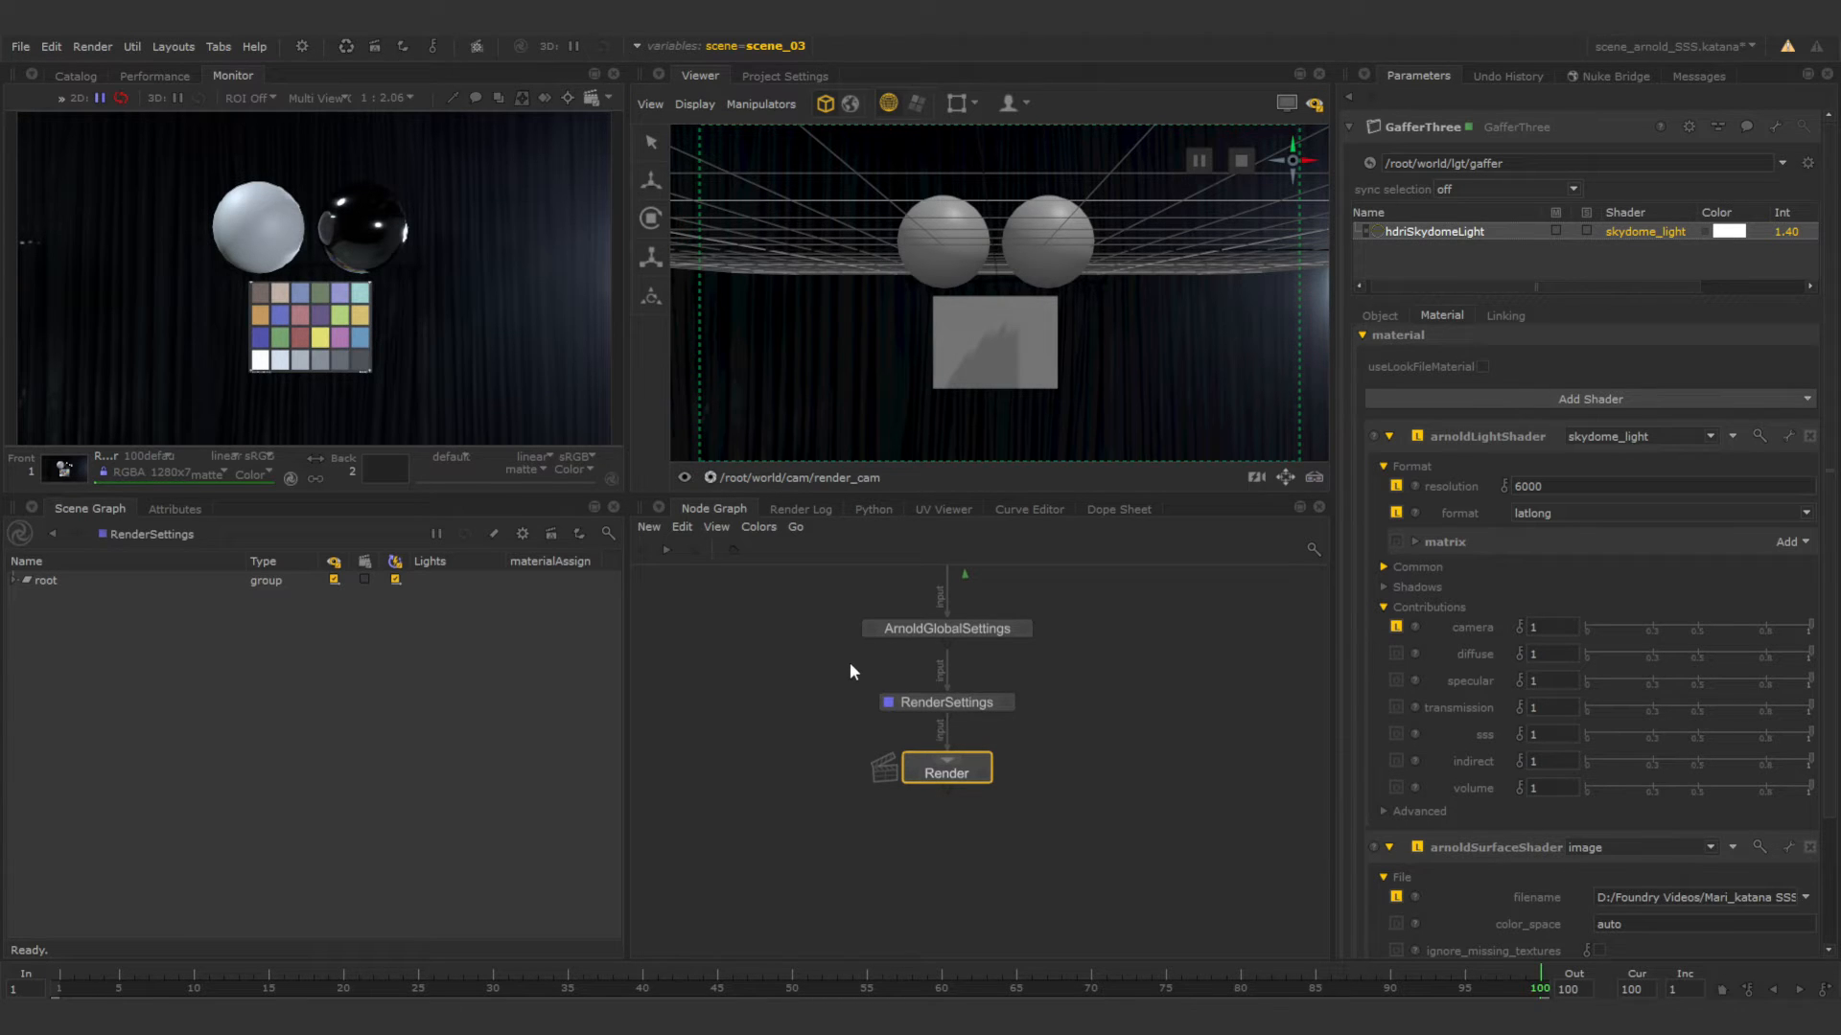
# Add an ArnoldObjectSettings node and insert it in the chain directly above ArnoldGlobalSettings.
pyautogui.moveTo(849, 664); pyautogui.dragTo(880, 712, button='middle')
pyautogui.moveTo(852, 651); pyautogui.dragTo(861, 688, button='middle')
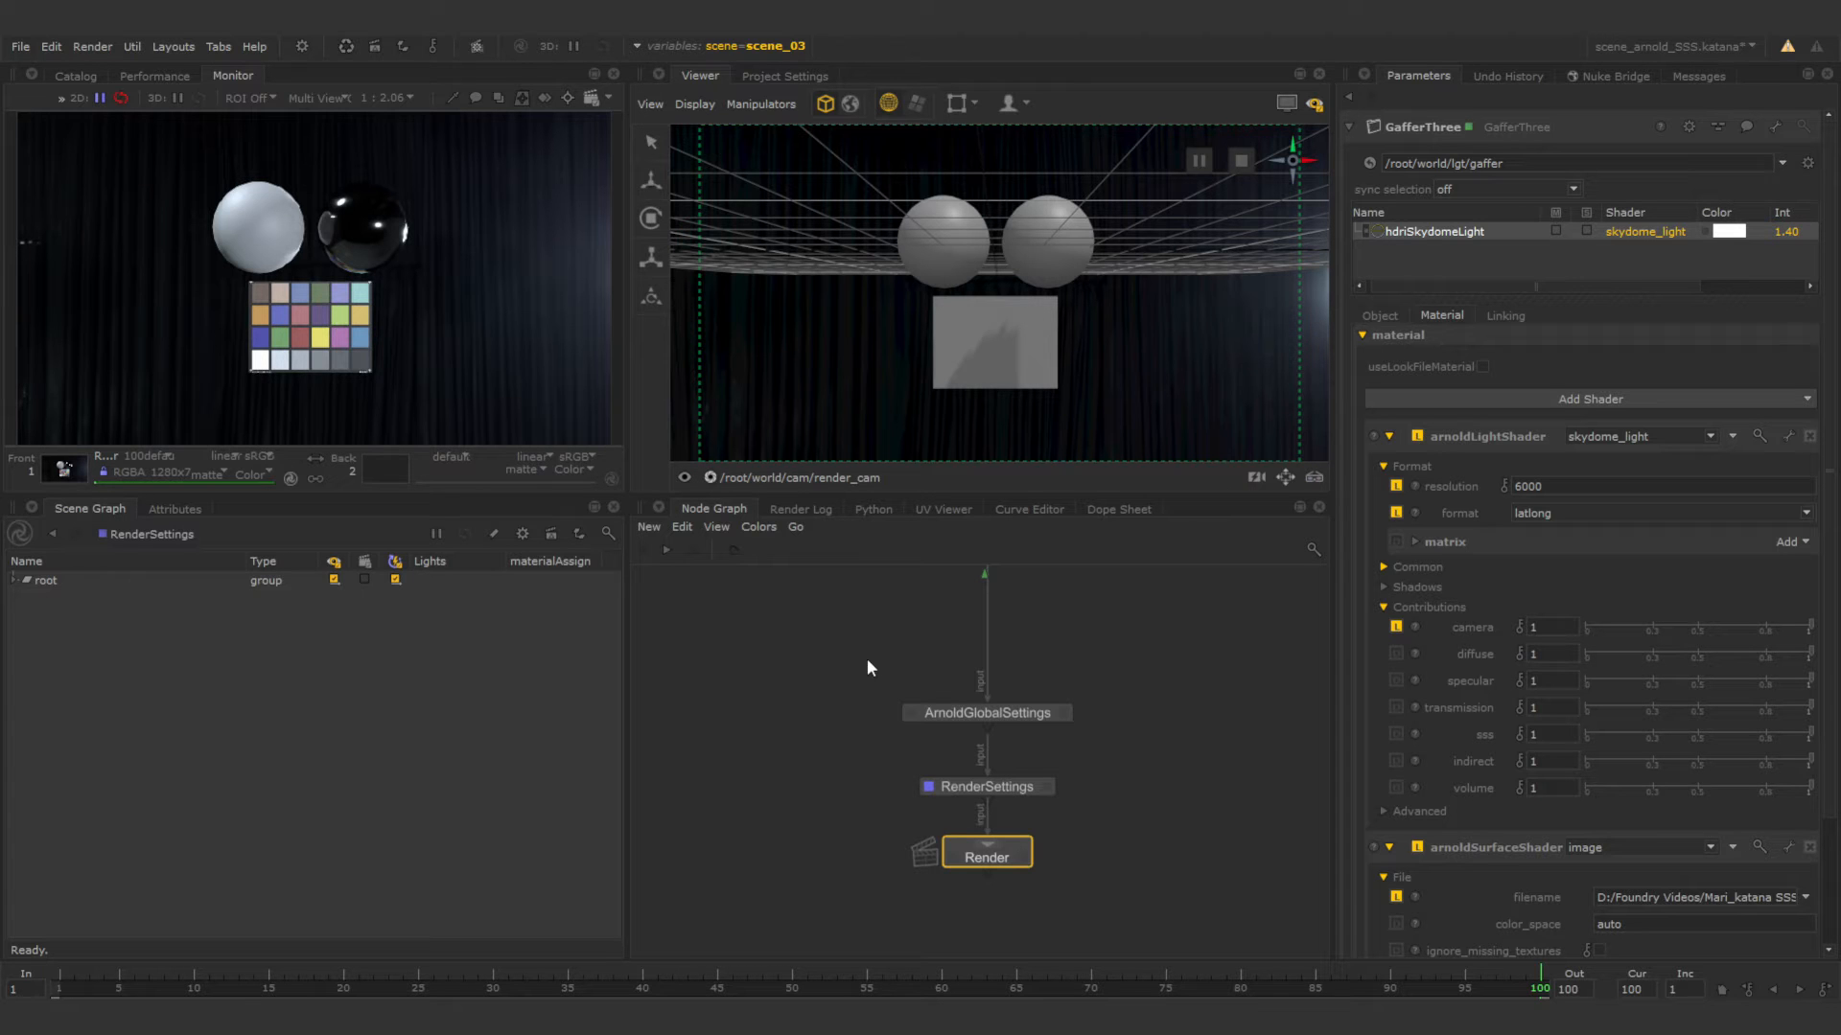
pyautogui.moveTo(872, 659); pyautogui.dragTo(845, 1020, button='middle')
pyautogui.moveTo(1007, 551); pyautogui.dragTo(1022, 675, button='middle')
pyautogui.scroll(-4, 986, 750)
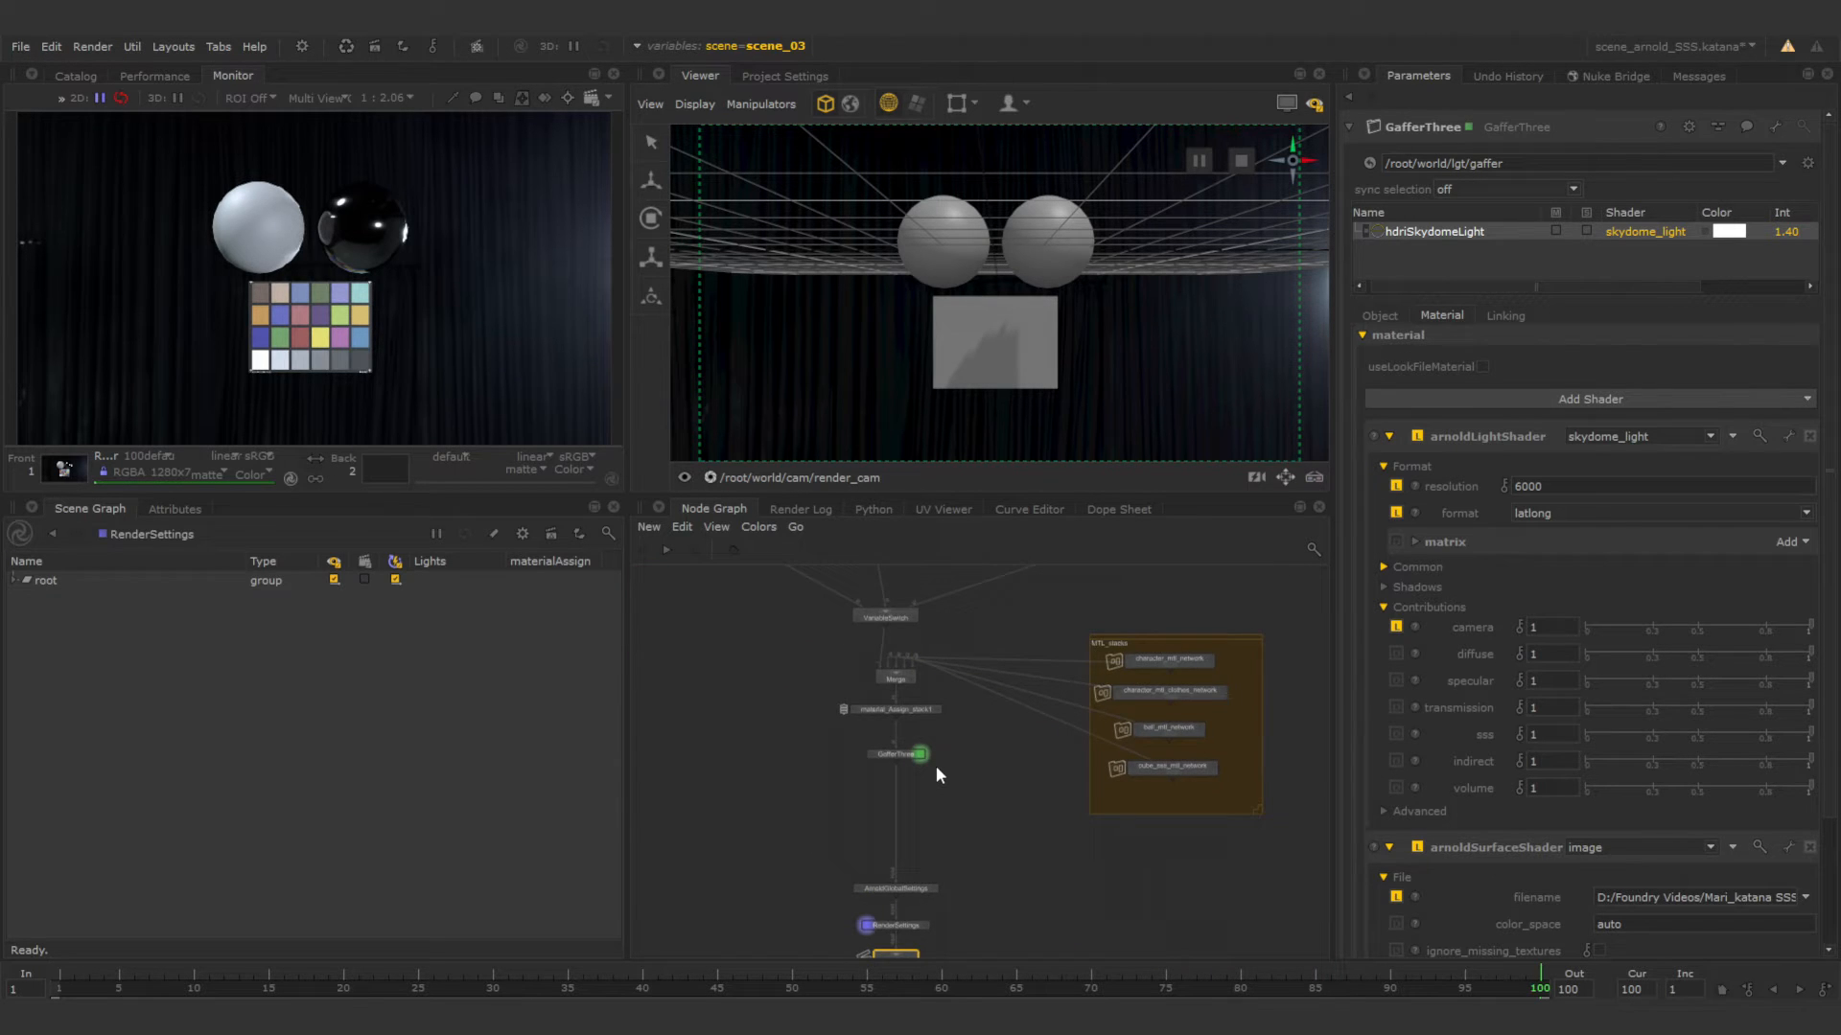
pyautogui.scroll(4, 921, 854)
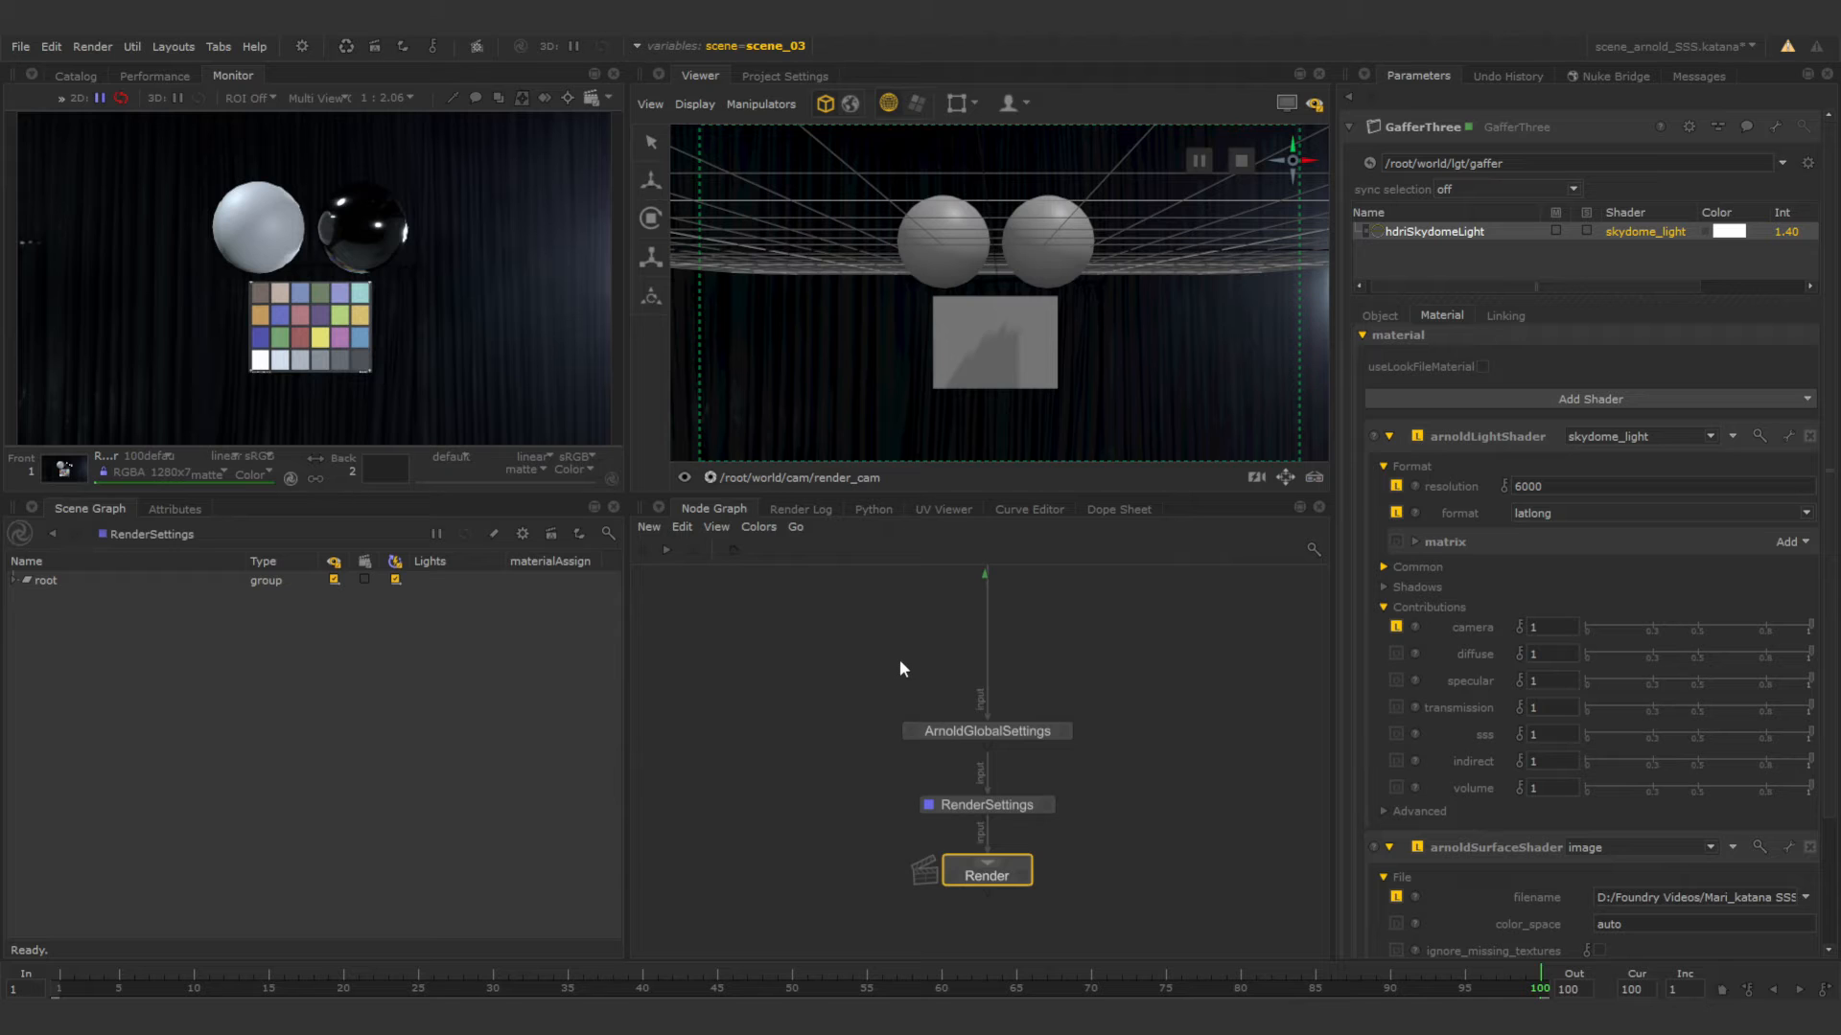
pyautogui.press('Tab')
pyautogui.write('arnold')
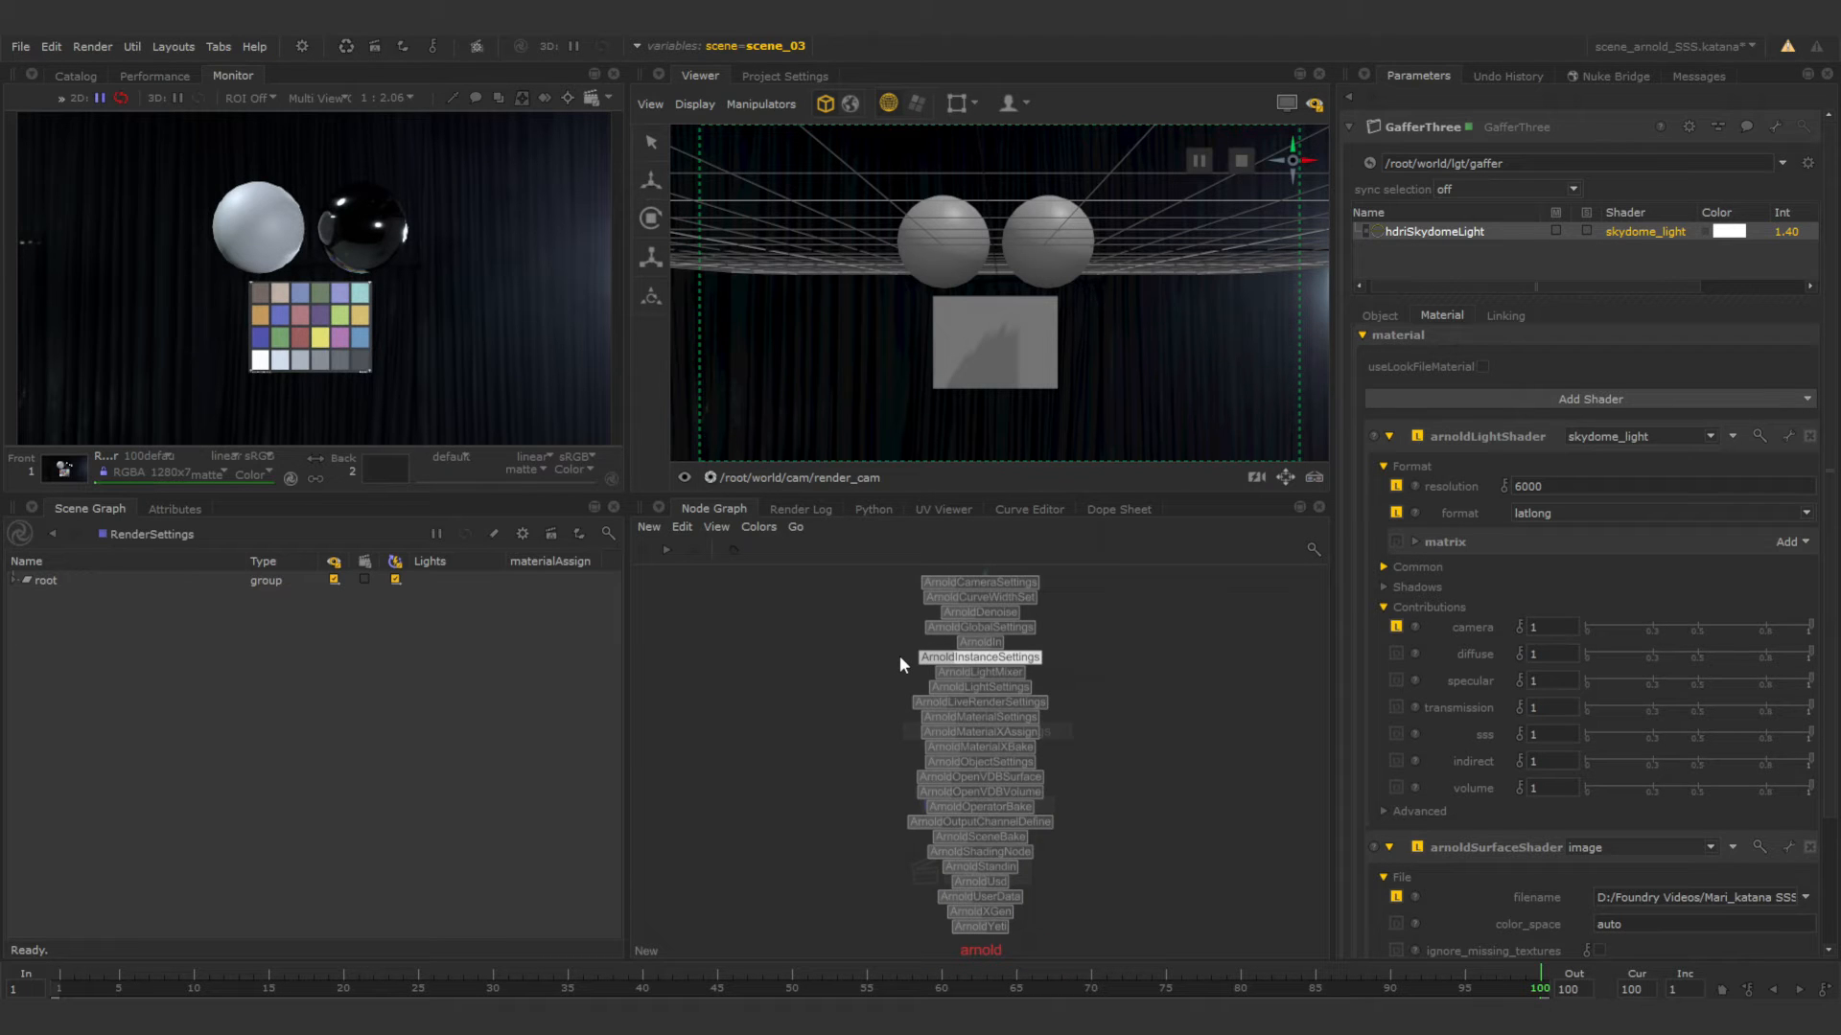
pyautogui.write('ob')
pyautogui.press('Return')
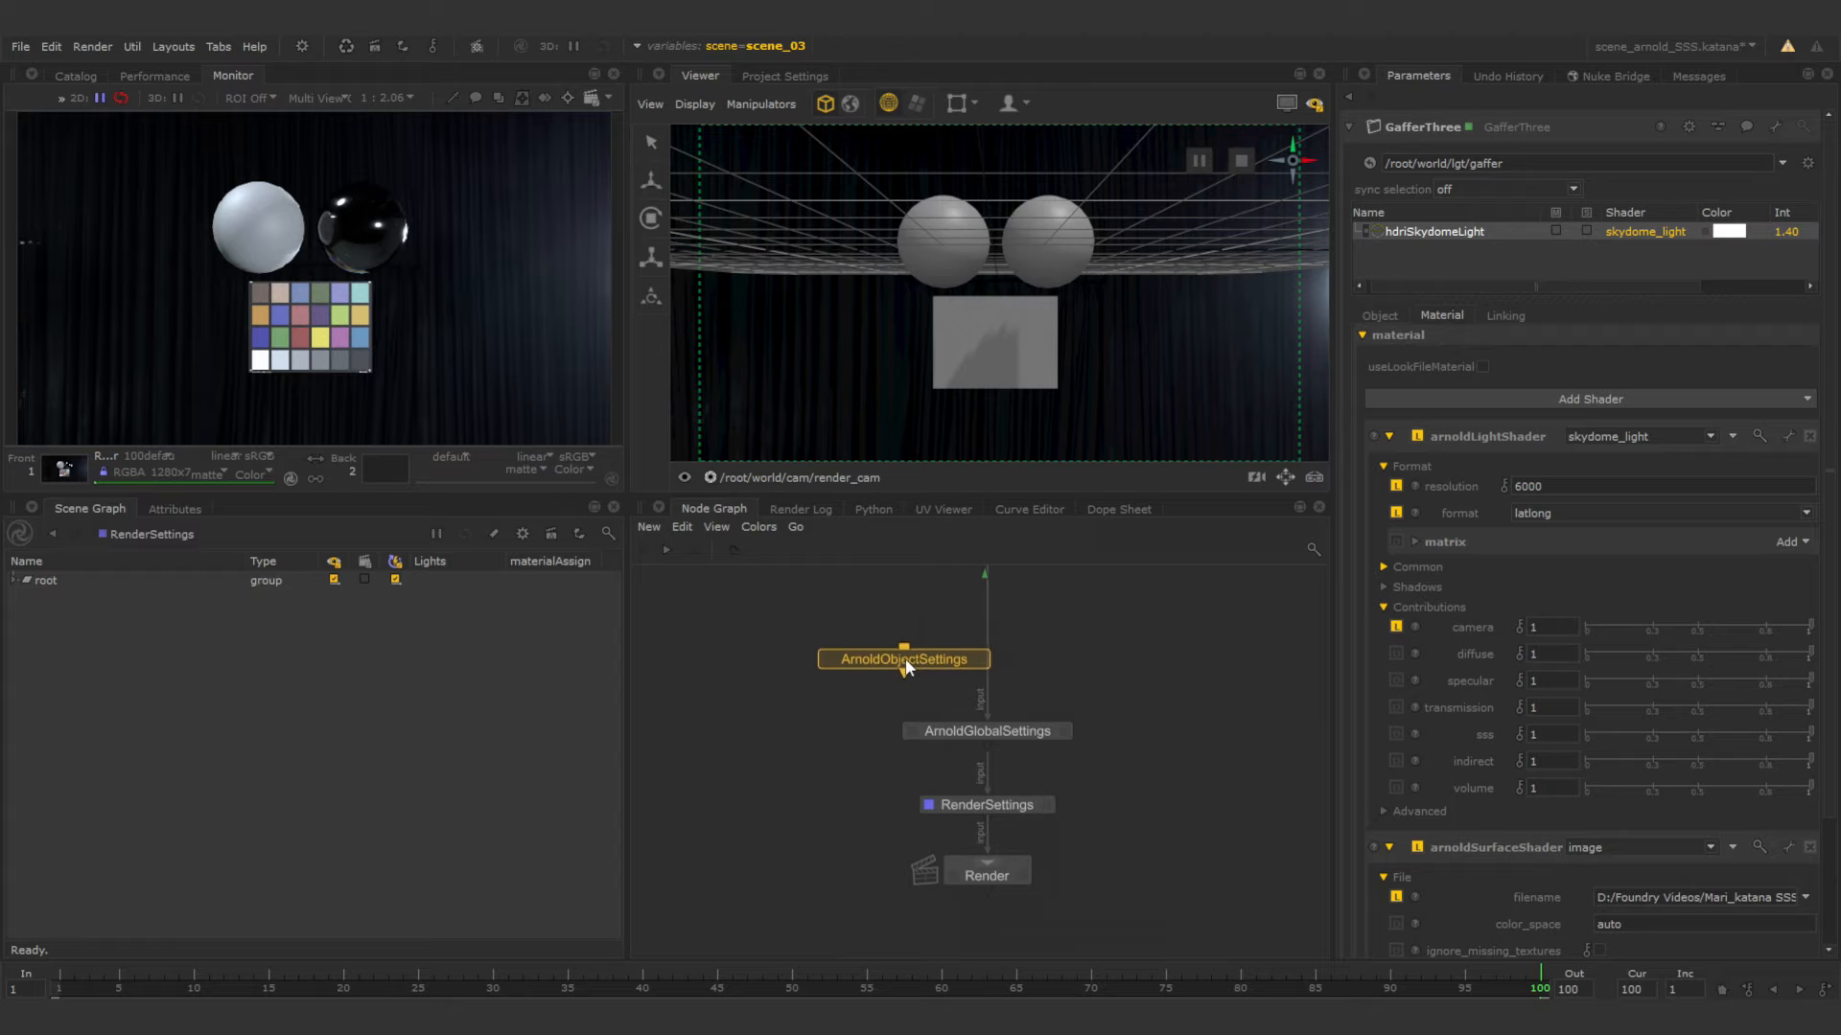
pyautogui.click(987, 673)
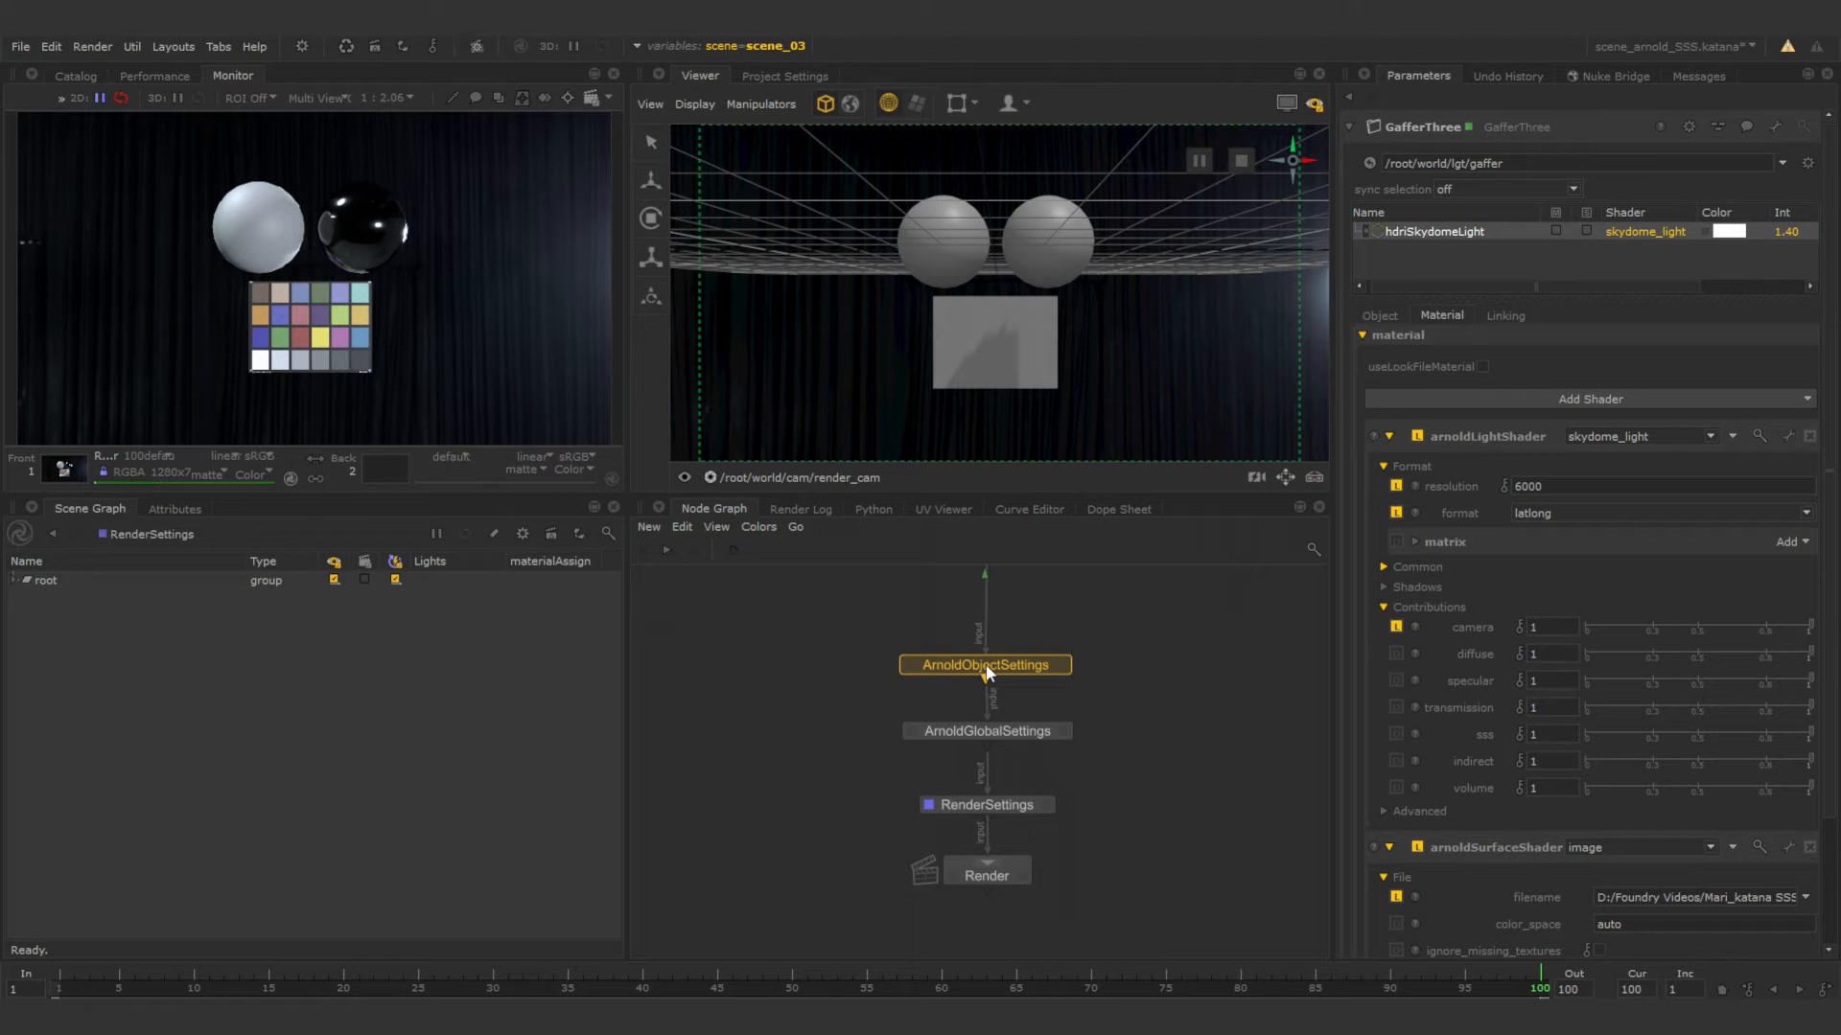
# In the ArnoldObjectSettings subdivision surface settings, set subdiv_type to catclark and iterations to 2.
pyautogui.click(1061, 666)
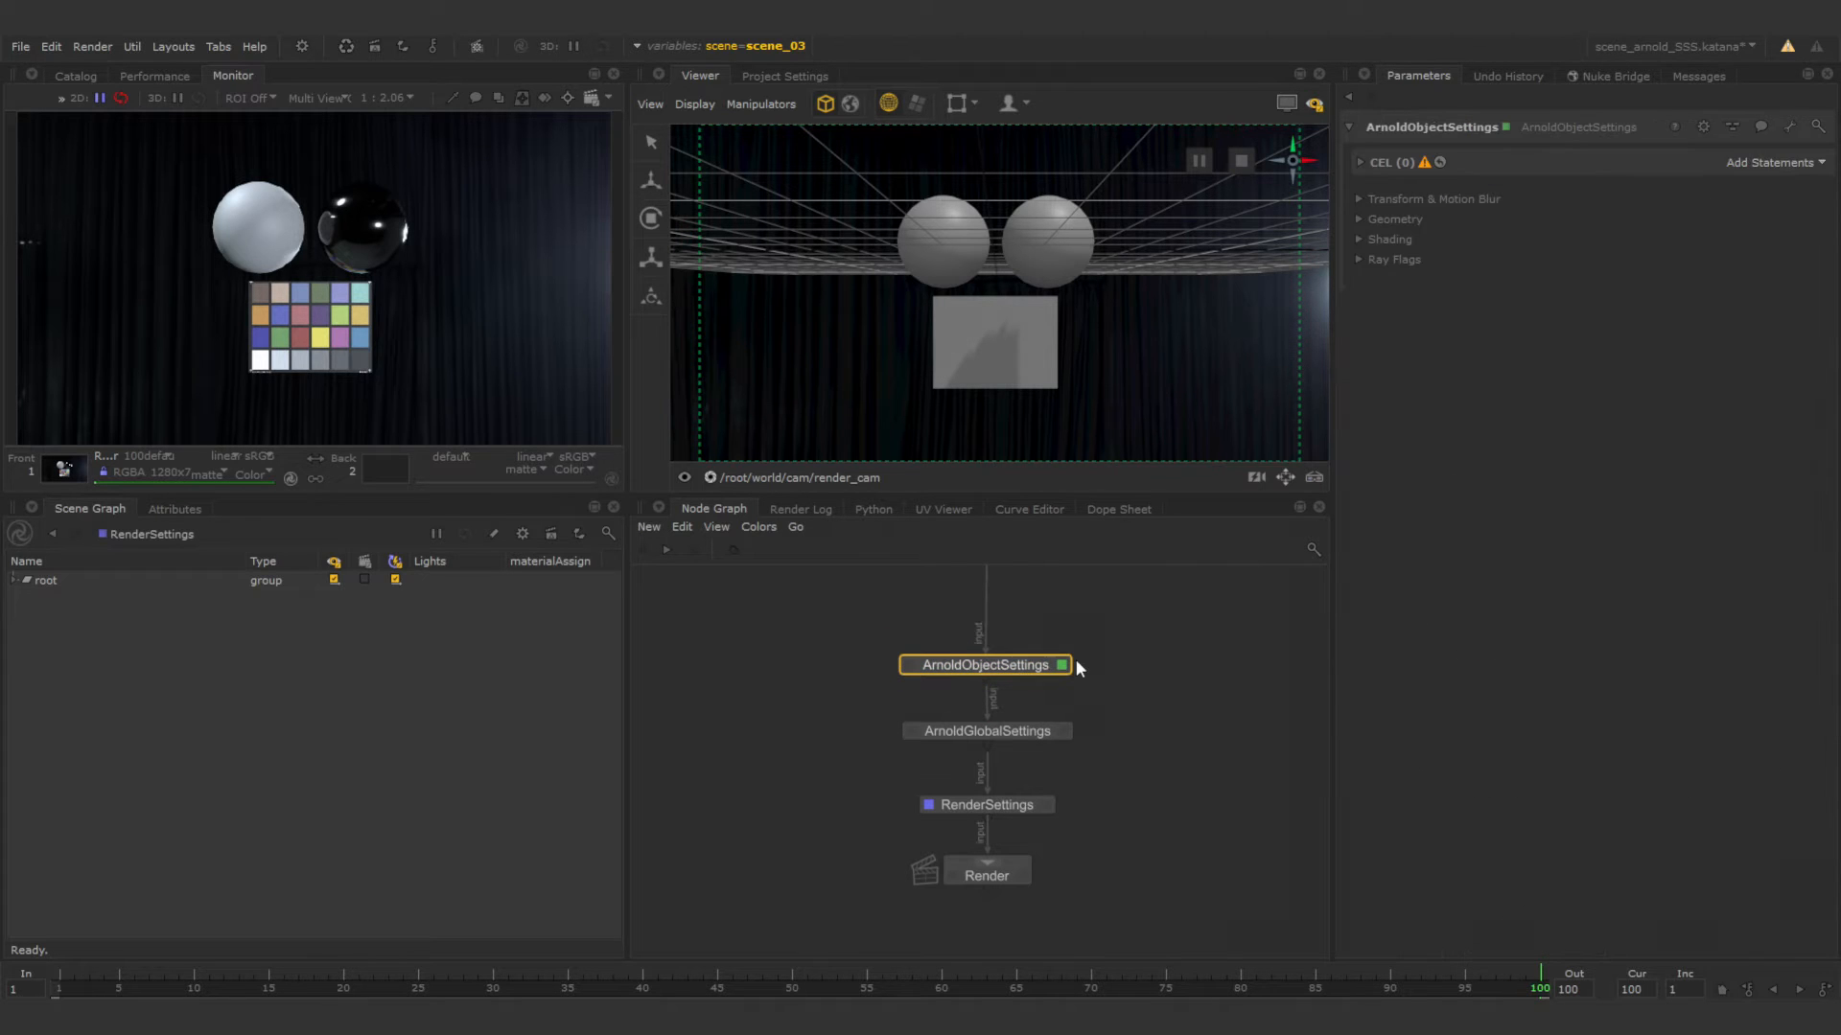
pyautogui.click(1361, 163)
pyautogui.click(1359, 219)
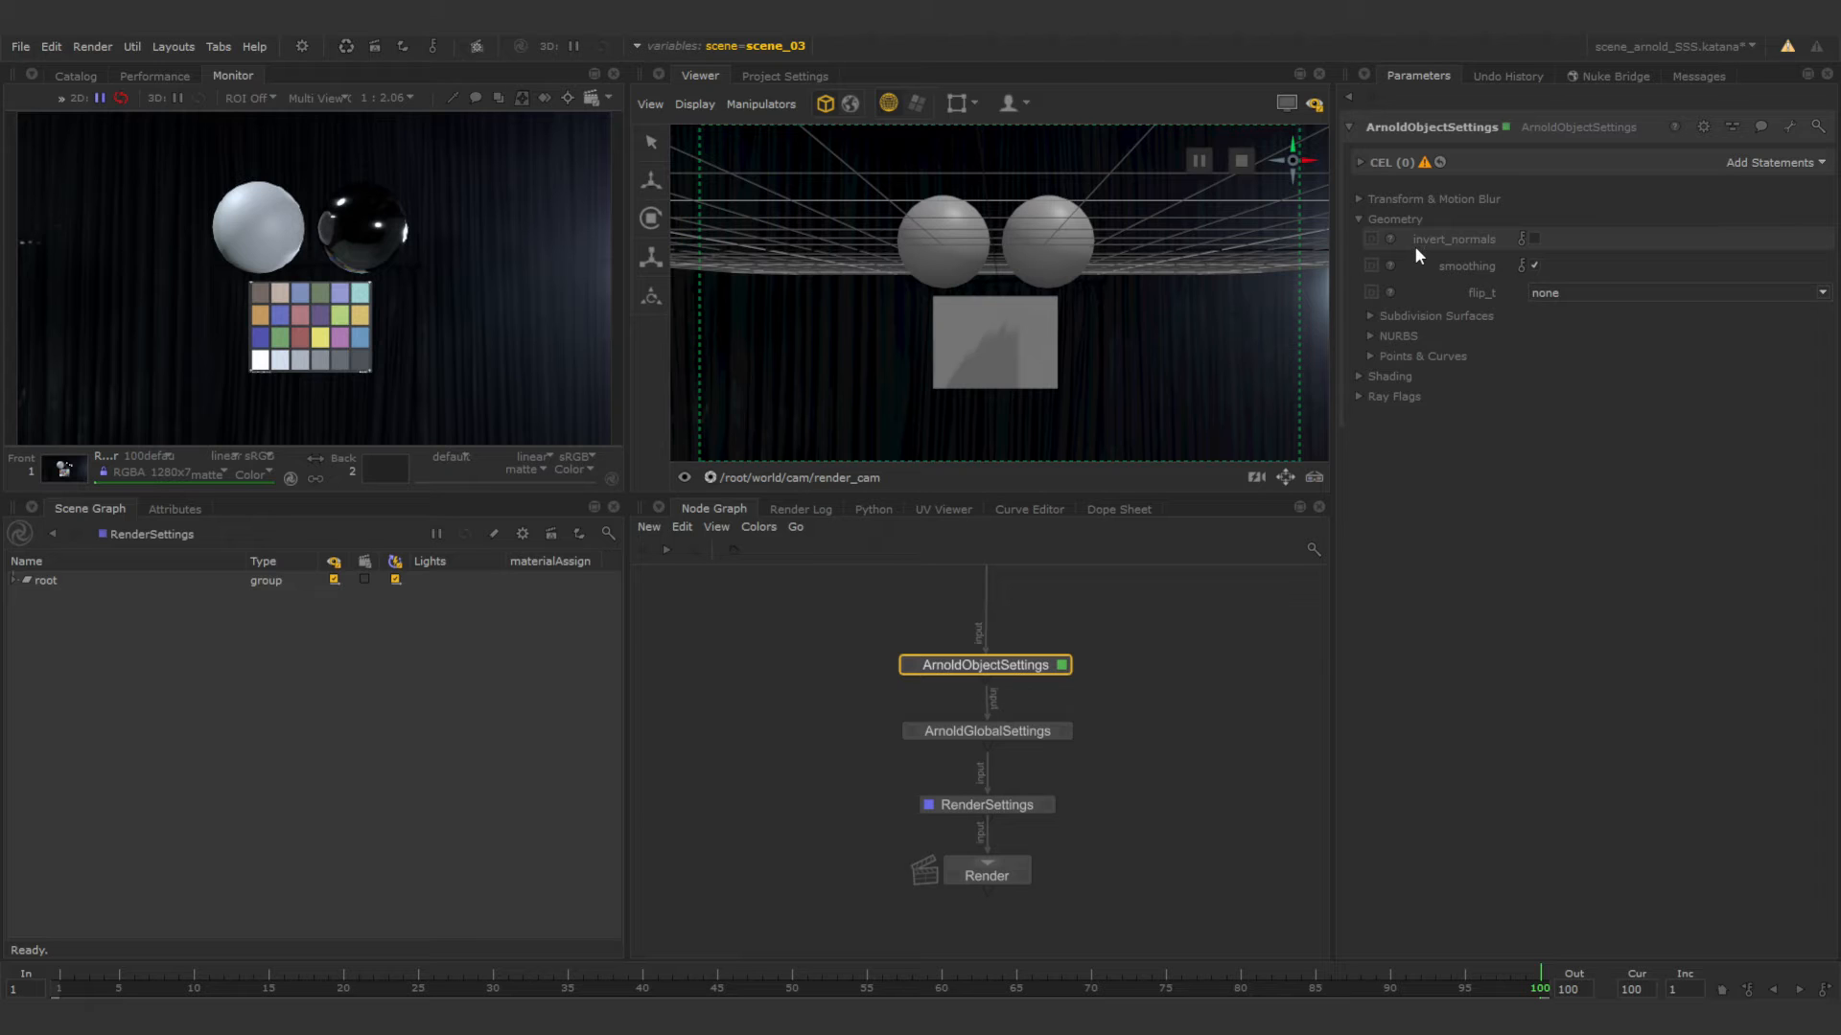
pyautogui.click(1369, 317)
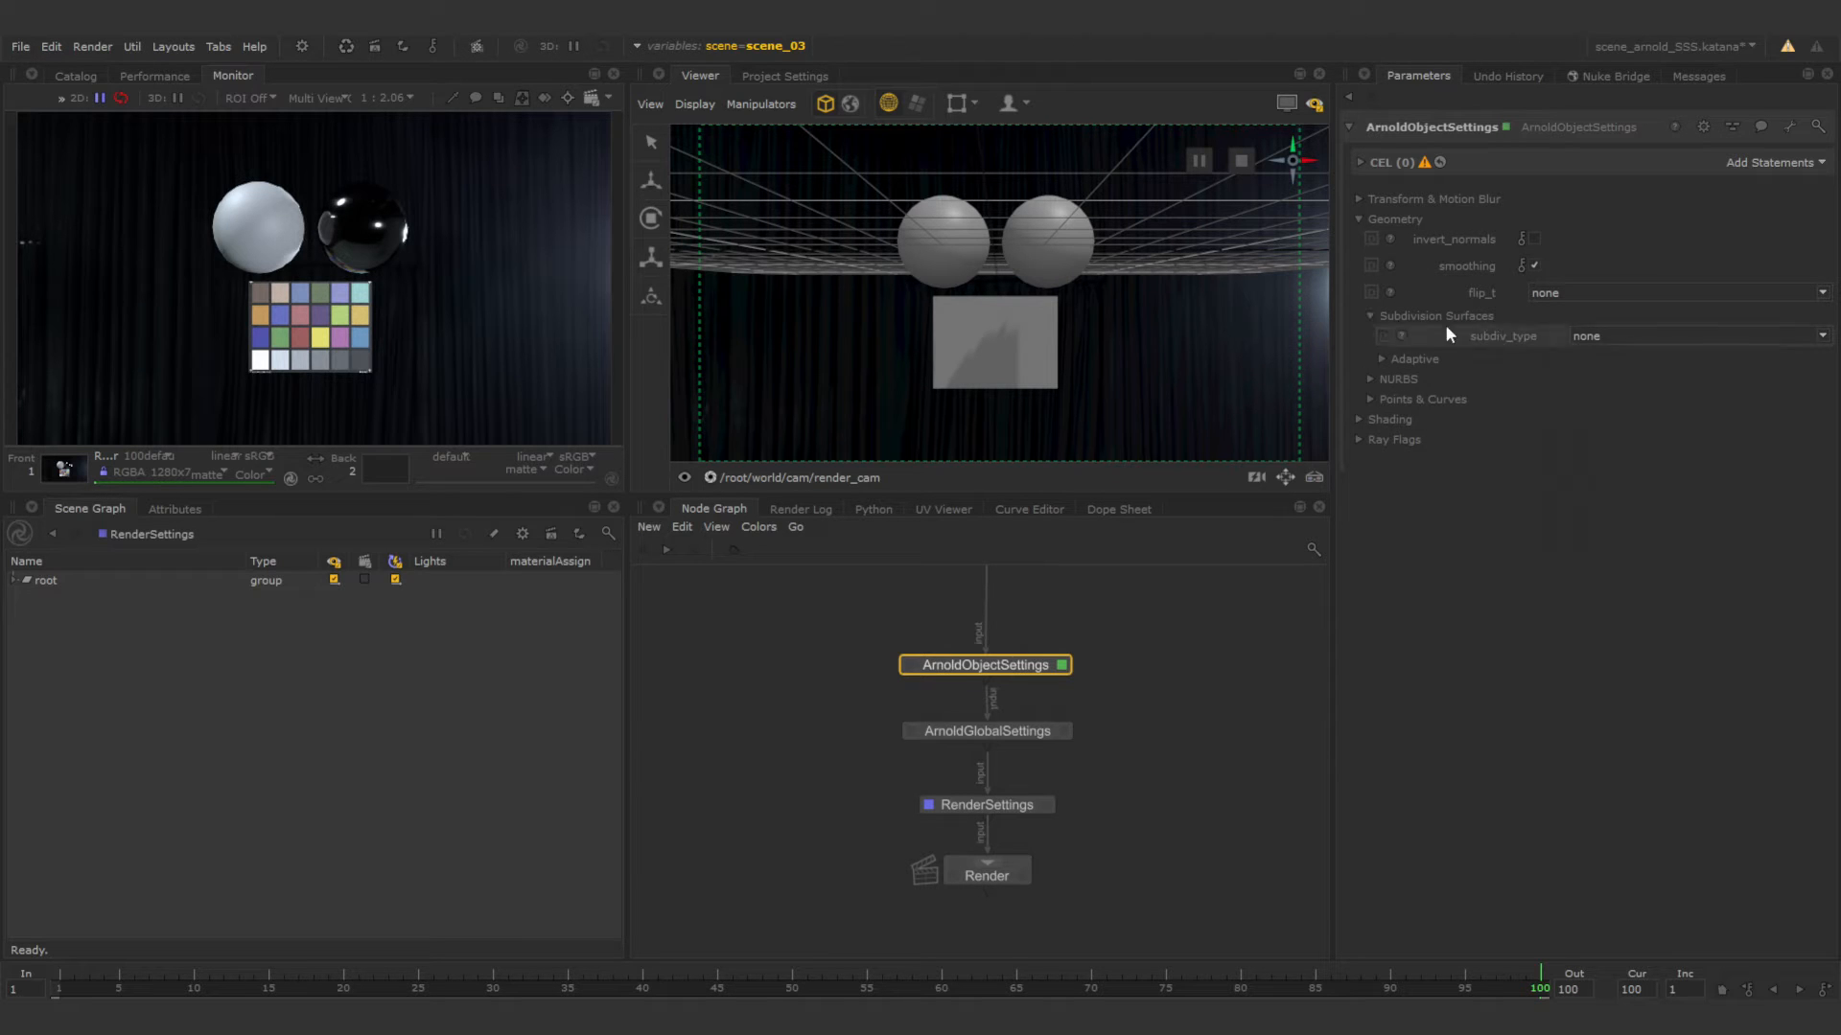
pyautogui.click(1616, 340)
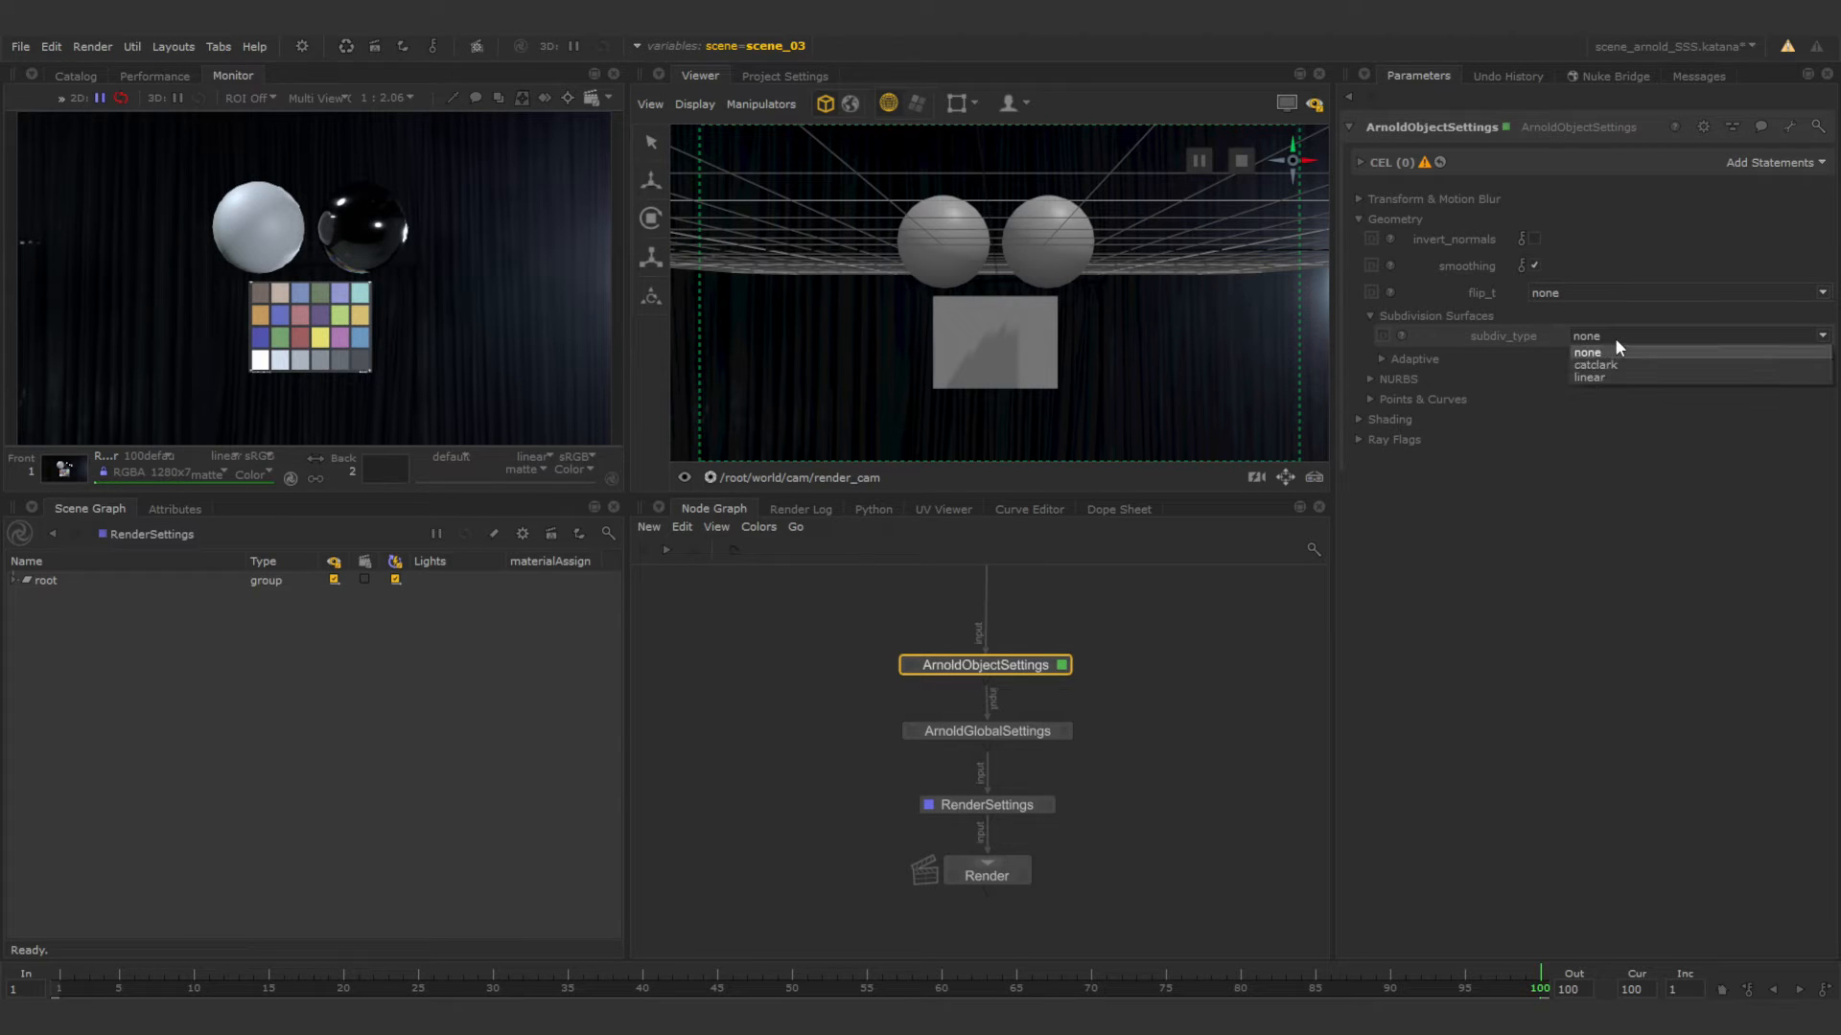
pyautogui.click(1618, 363)
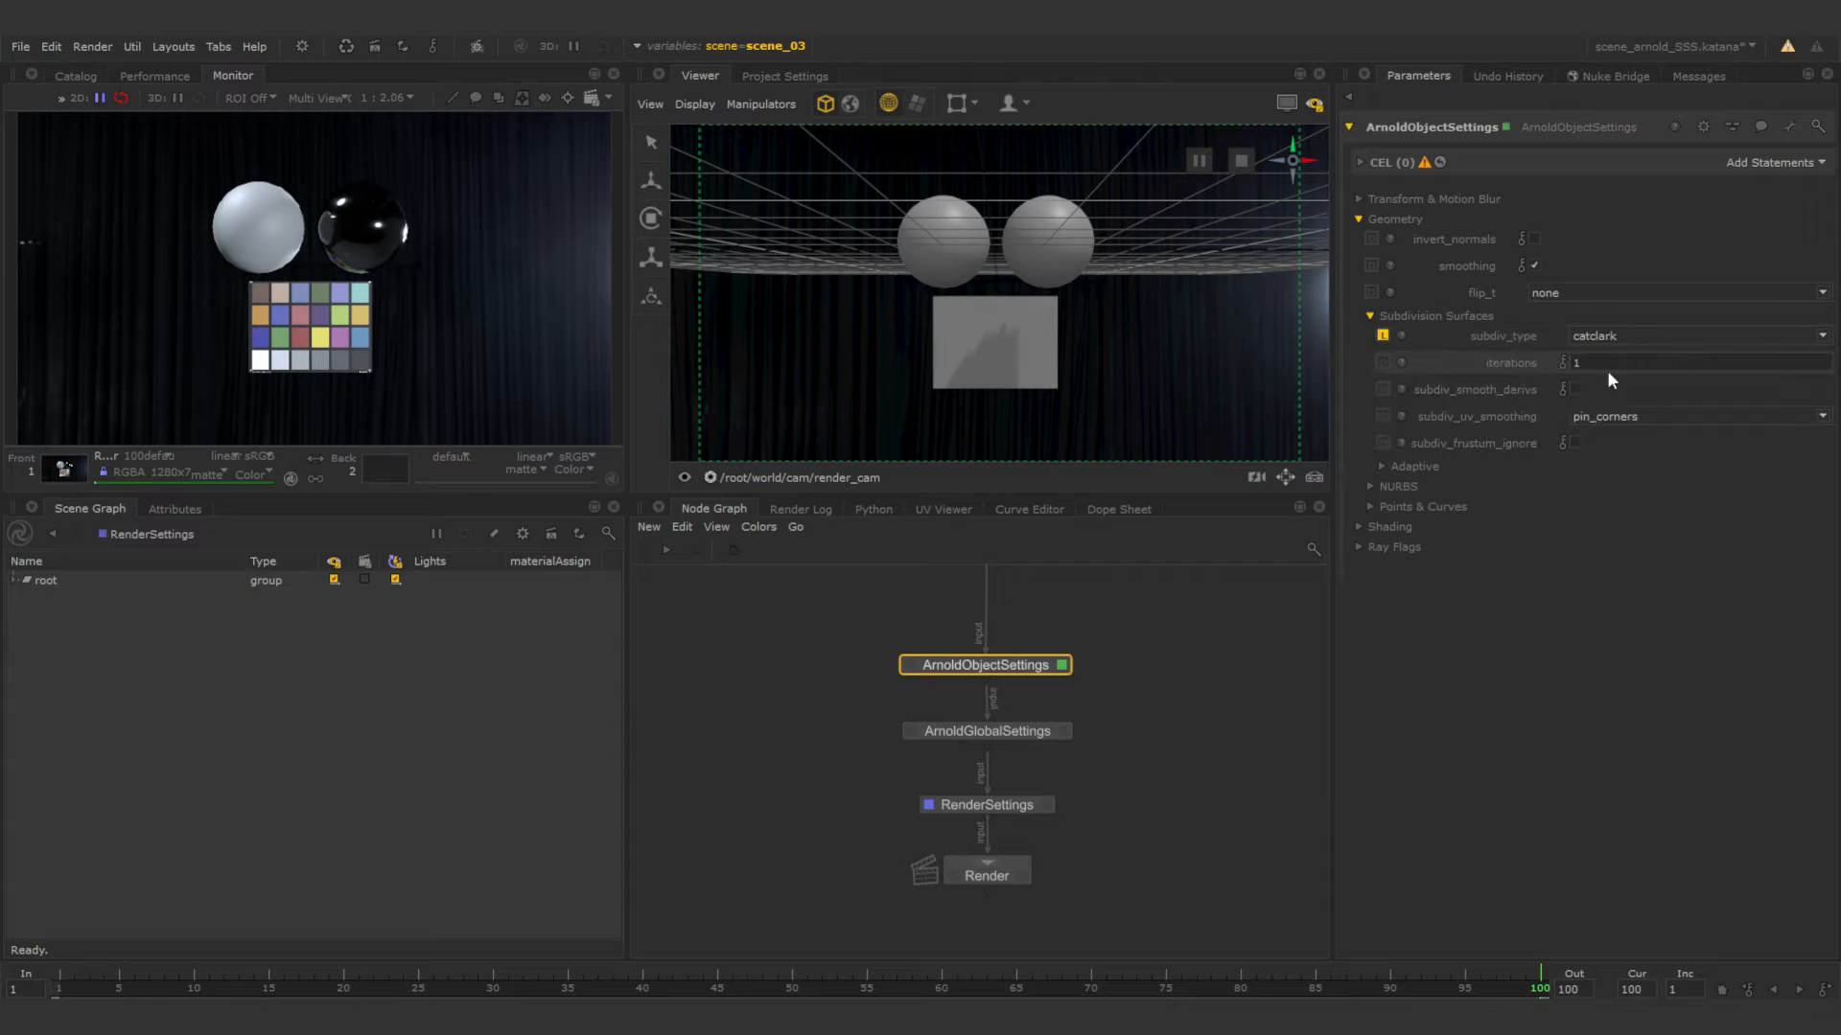
pyautogui.press('BackSpace')
pyautogui.write('2')
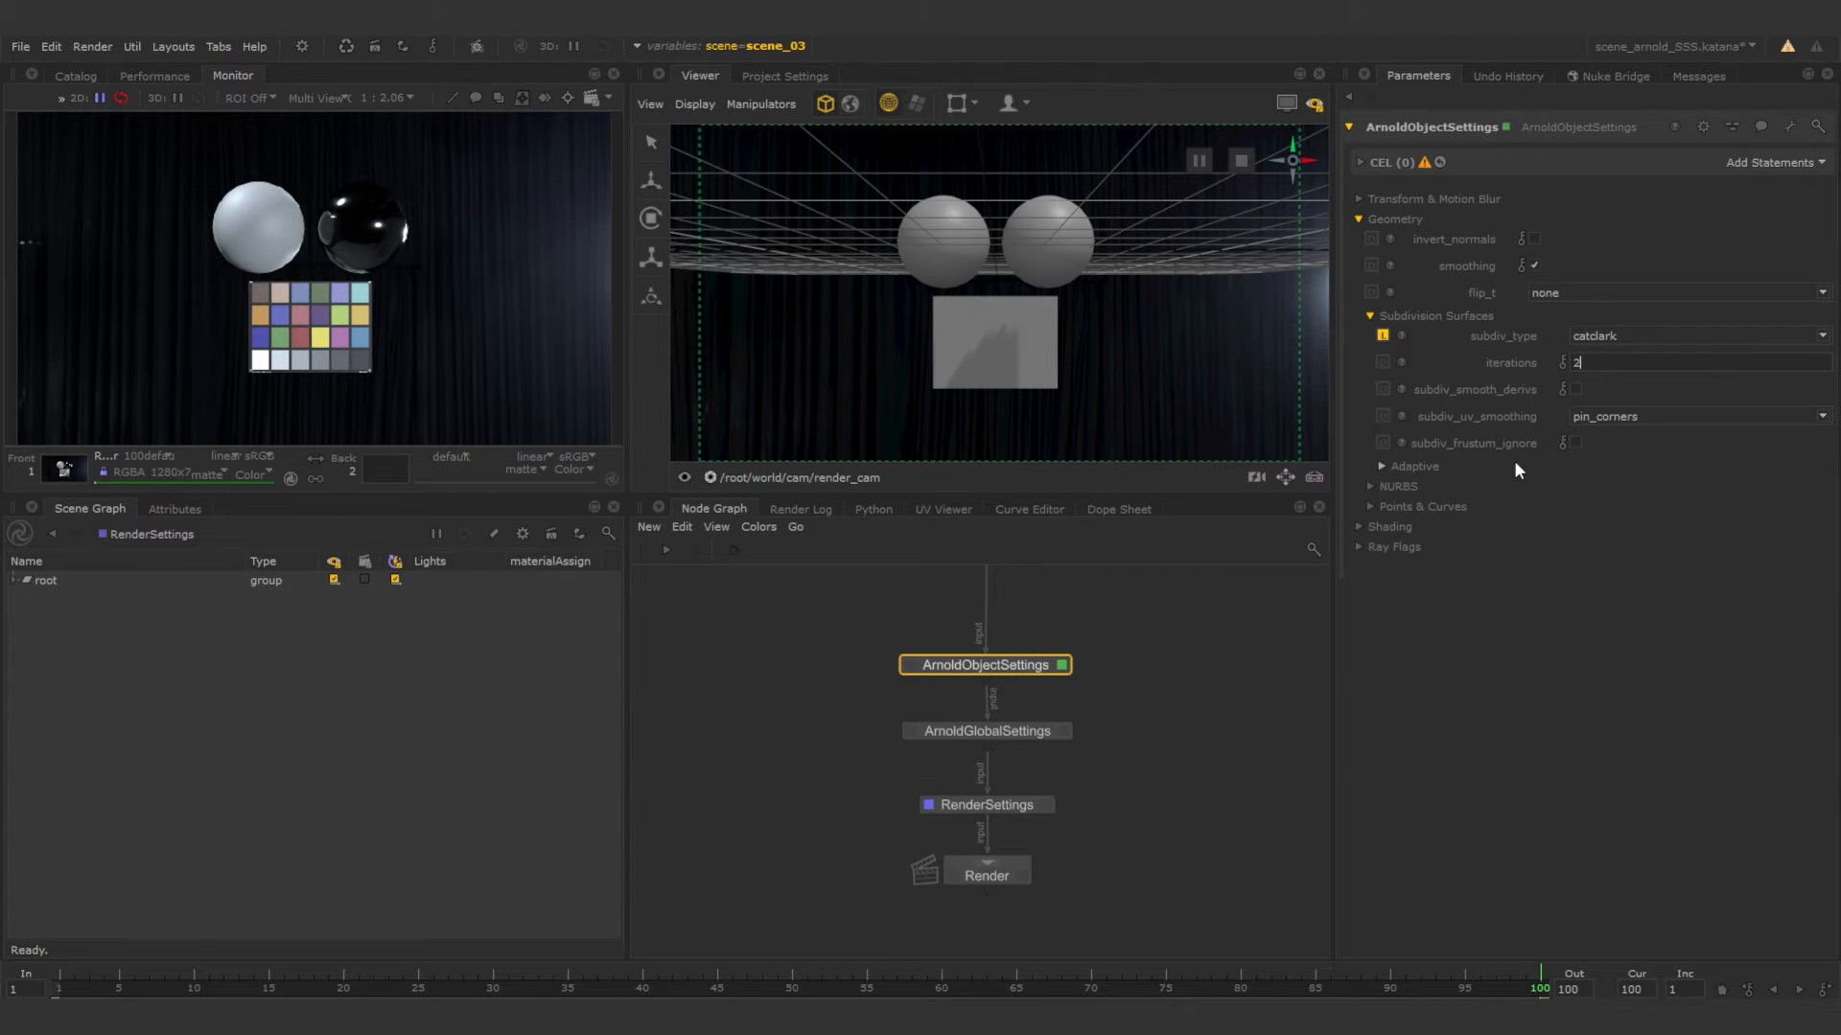
# Add a Paths statement to the CEL of the ArnoldObjectSettings node.
pyautogui.click(1380, 165)
pyautogui.click(1742, 165)
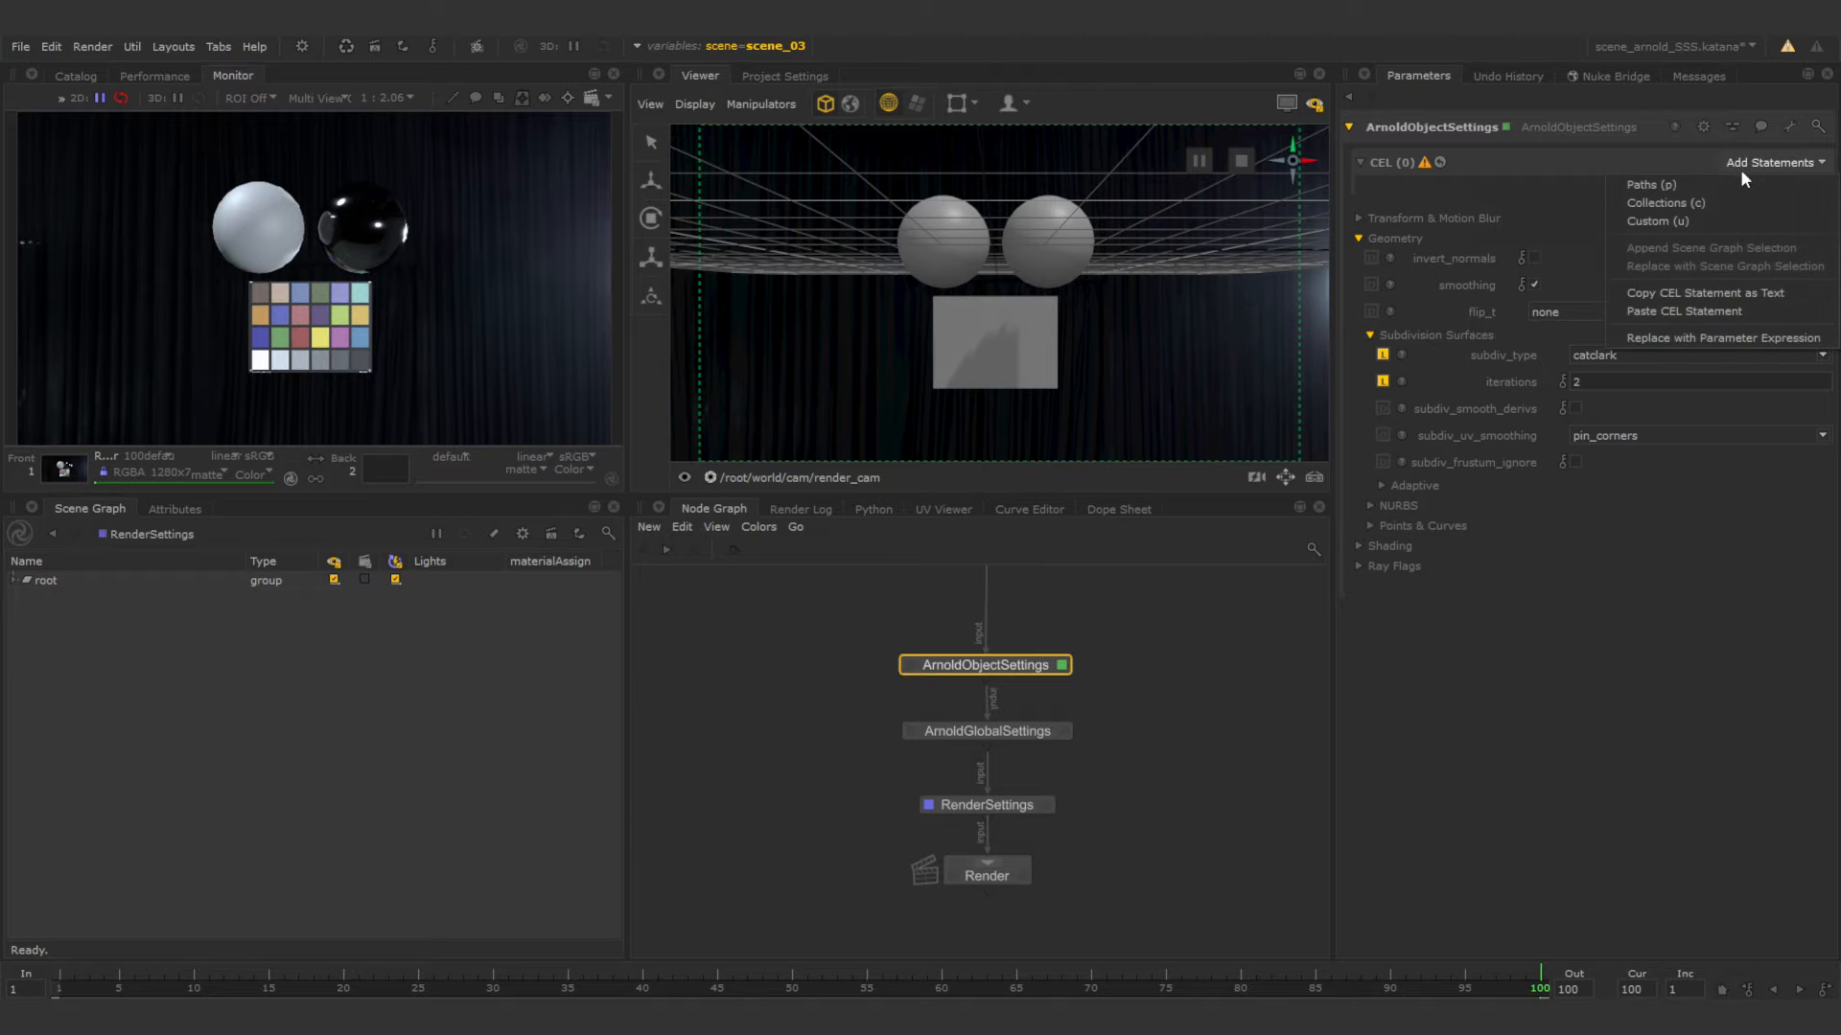
pyautogui.click(1685, 186)
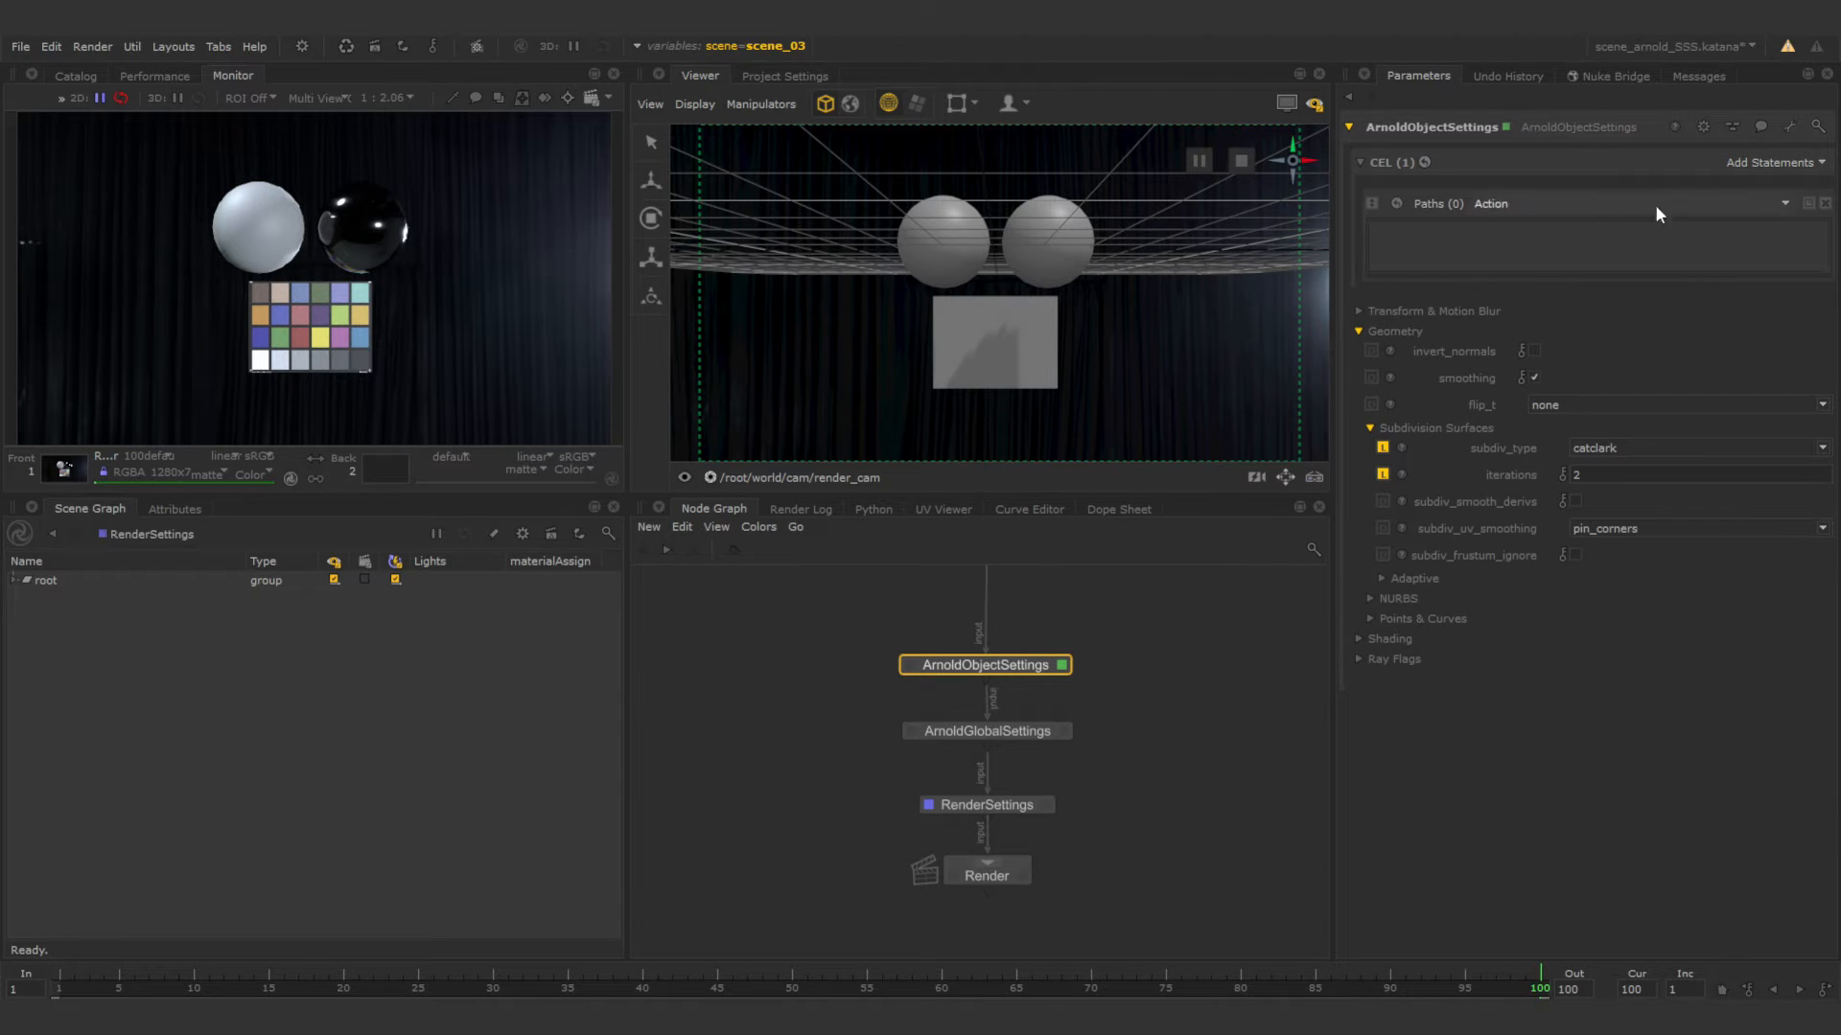
# Add chrome_ball_geo and grey_ball_geo from the scene graph's geo group to the CEL paths of ArnoldObjectSettings.
pyautogui.click(15, 580)
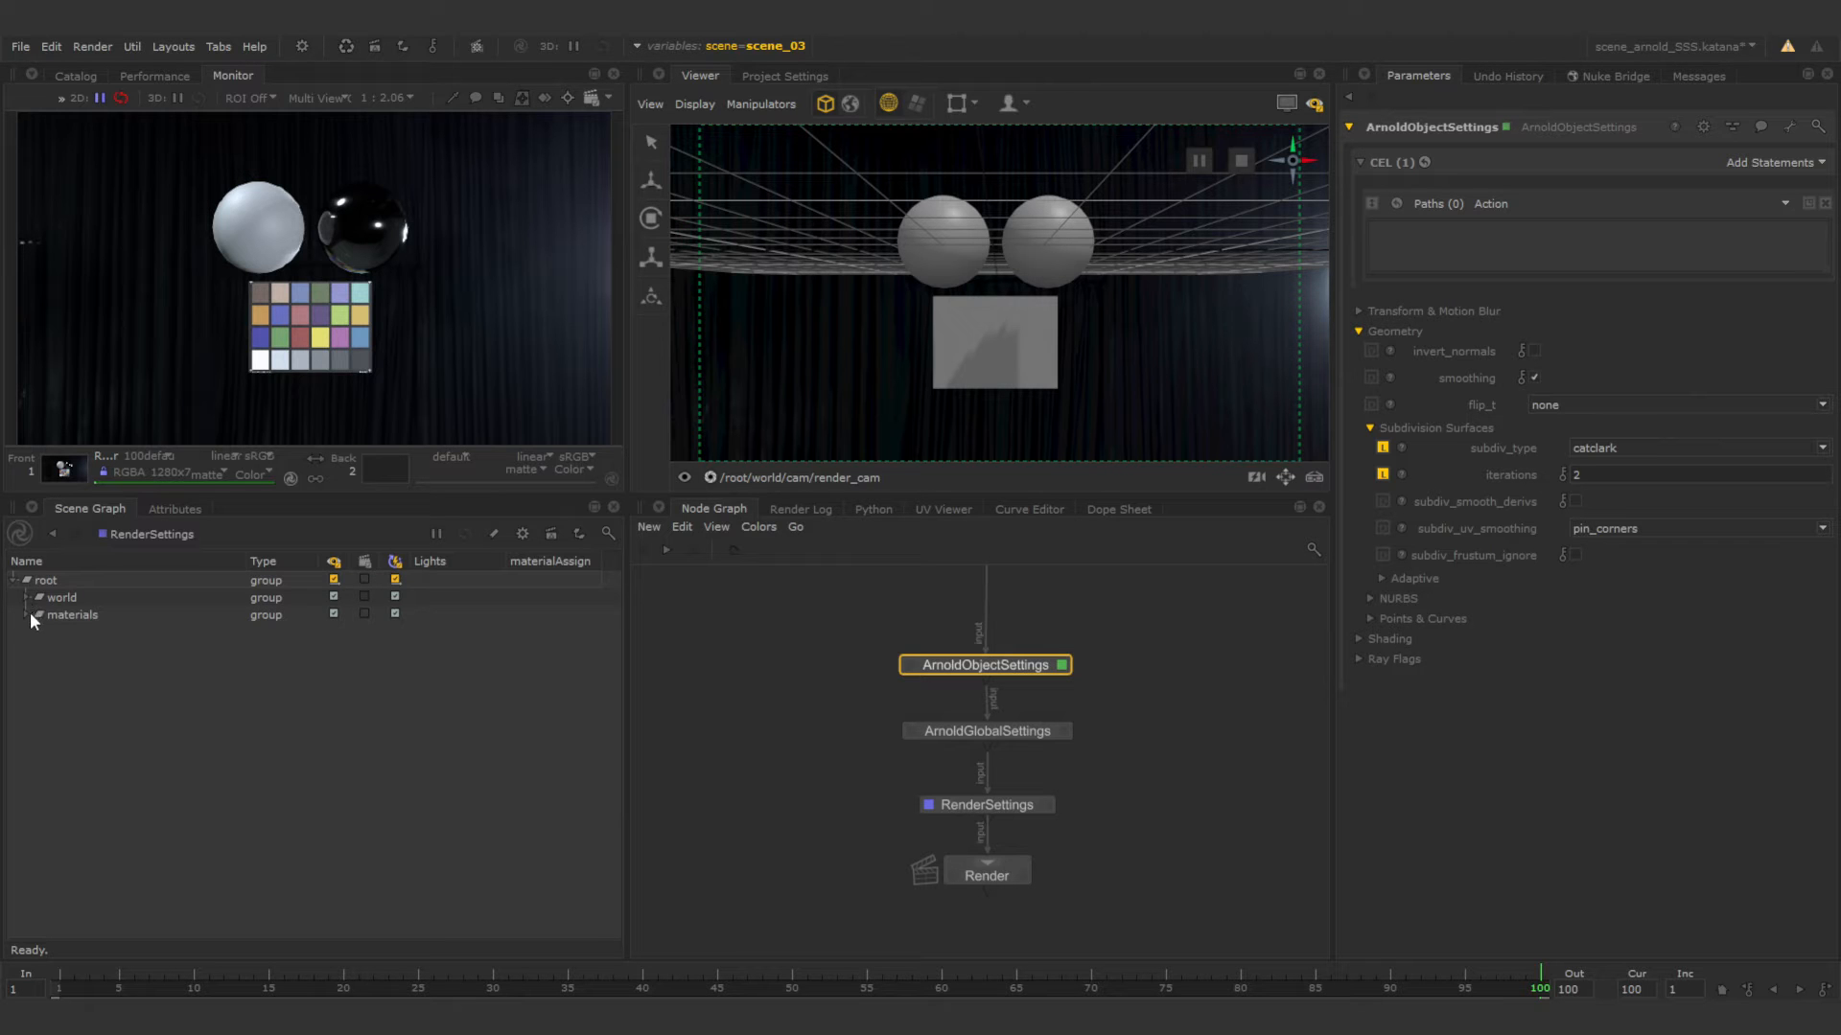
pyautogui.click(24, 597)
pyautogui.click(42, 614)
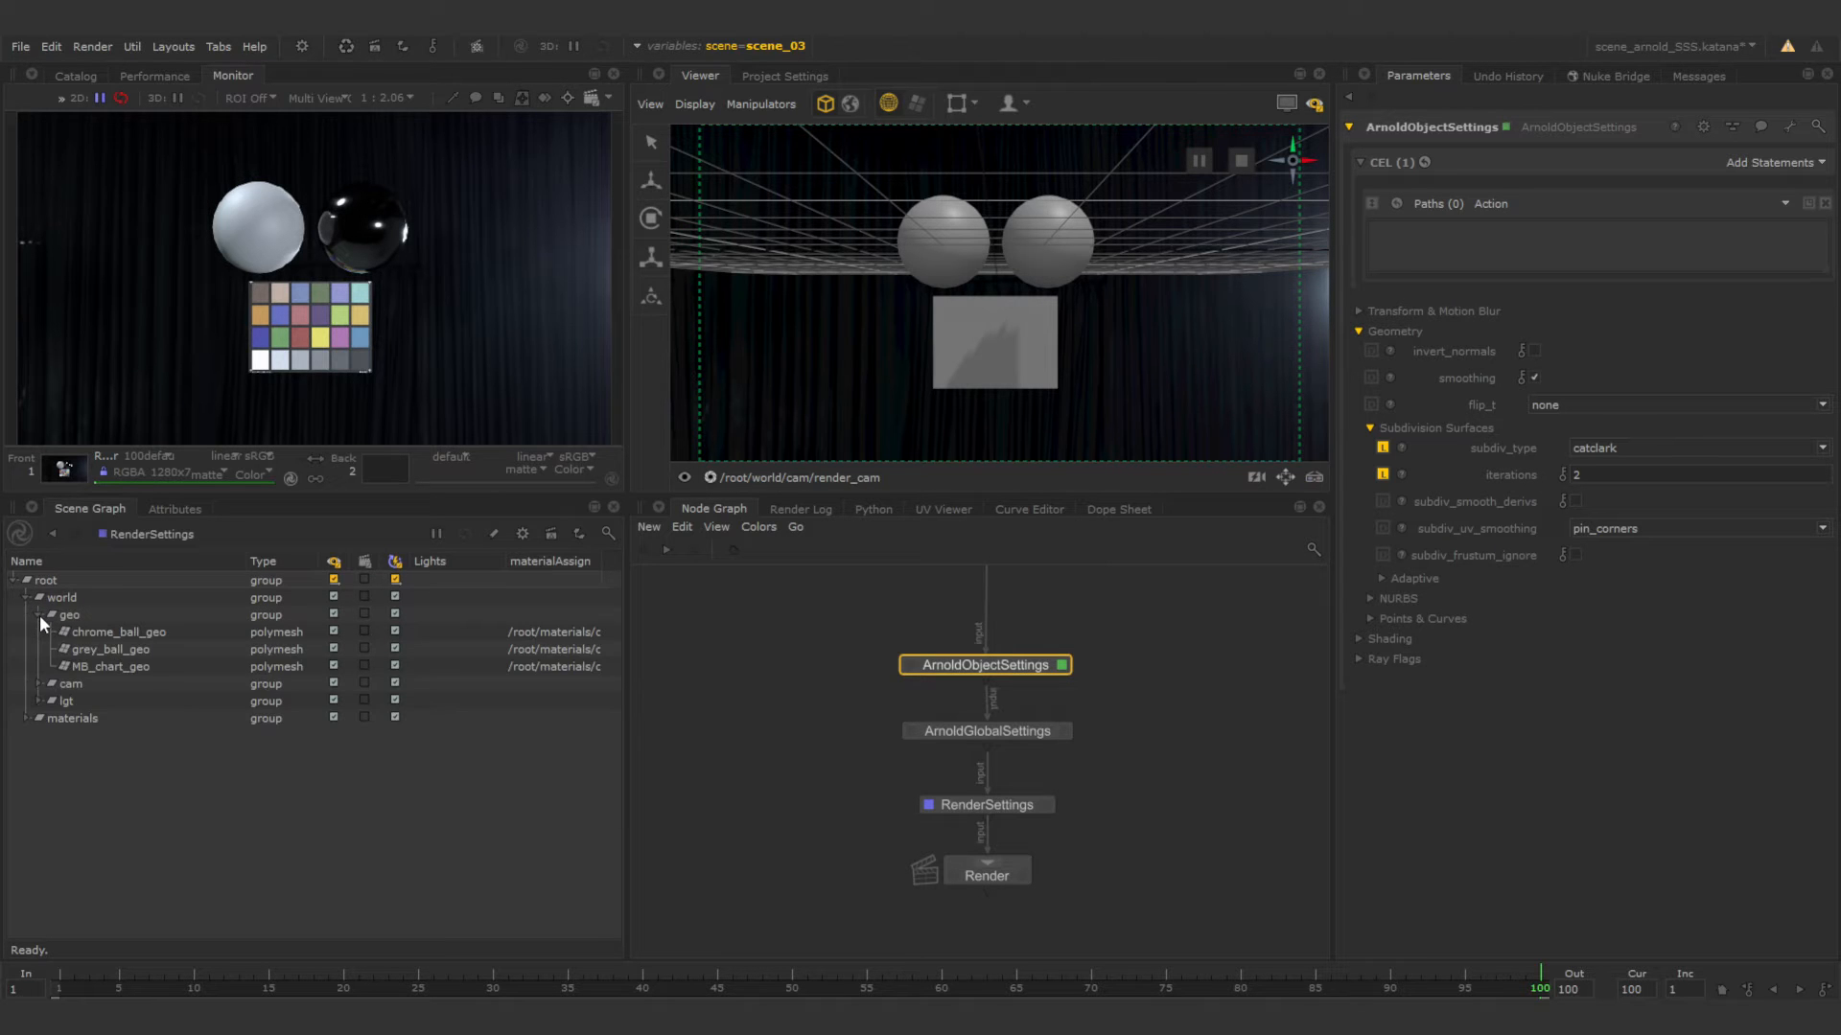
pyautogui.click(123, 650)
pyautogui.keyDown('ctrl'); pyautogui.click(124, 634); pyautogui.keyUp('ctrl')
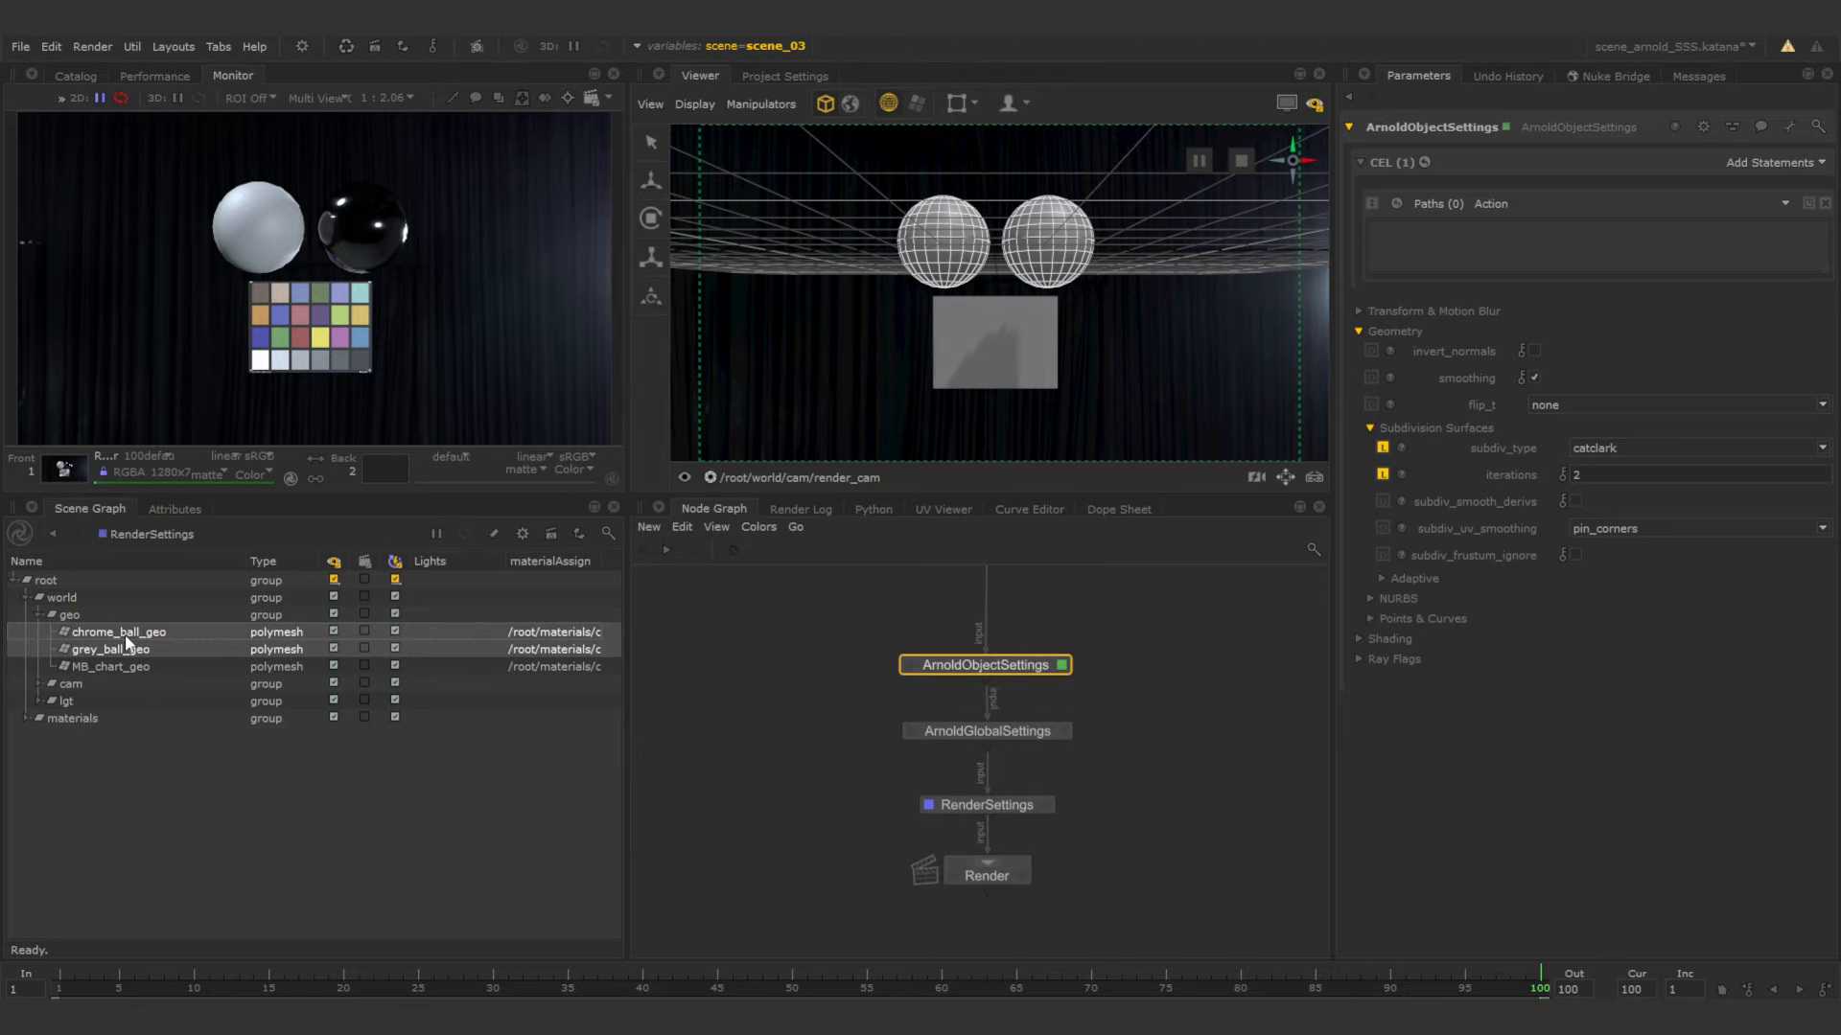
pyautogui.moveTo(126, 635); pyautogui.dragTo(1429, 255)
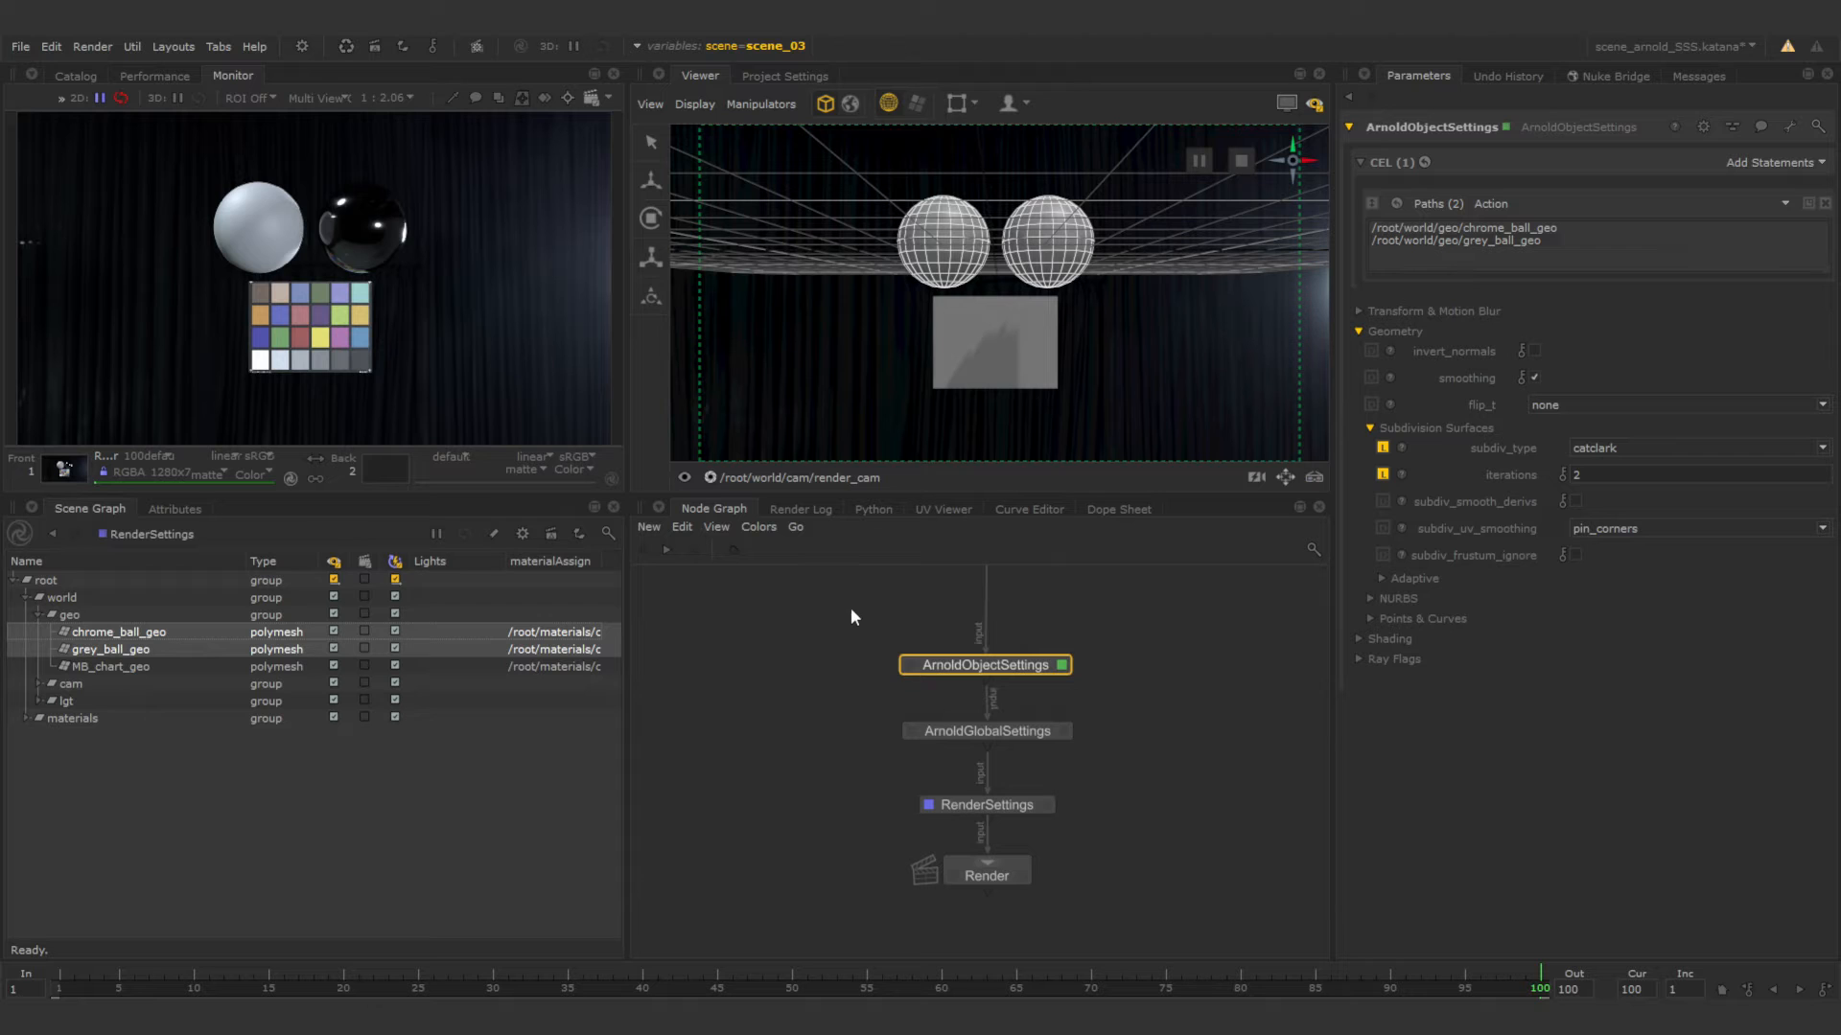
# Open the parameters of the ball_mtl_network node in the MTL_stacks group.
pyautogui.moveTo(1118, 624); pyautogui.dragTo(1040, 779, button='middle')
pyautogui.moveTo(1145, 805); pyautogui.dragTo(887, 764, button='middle')
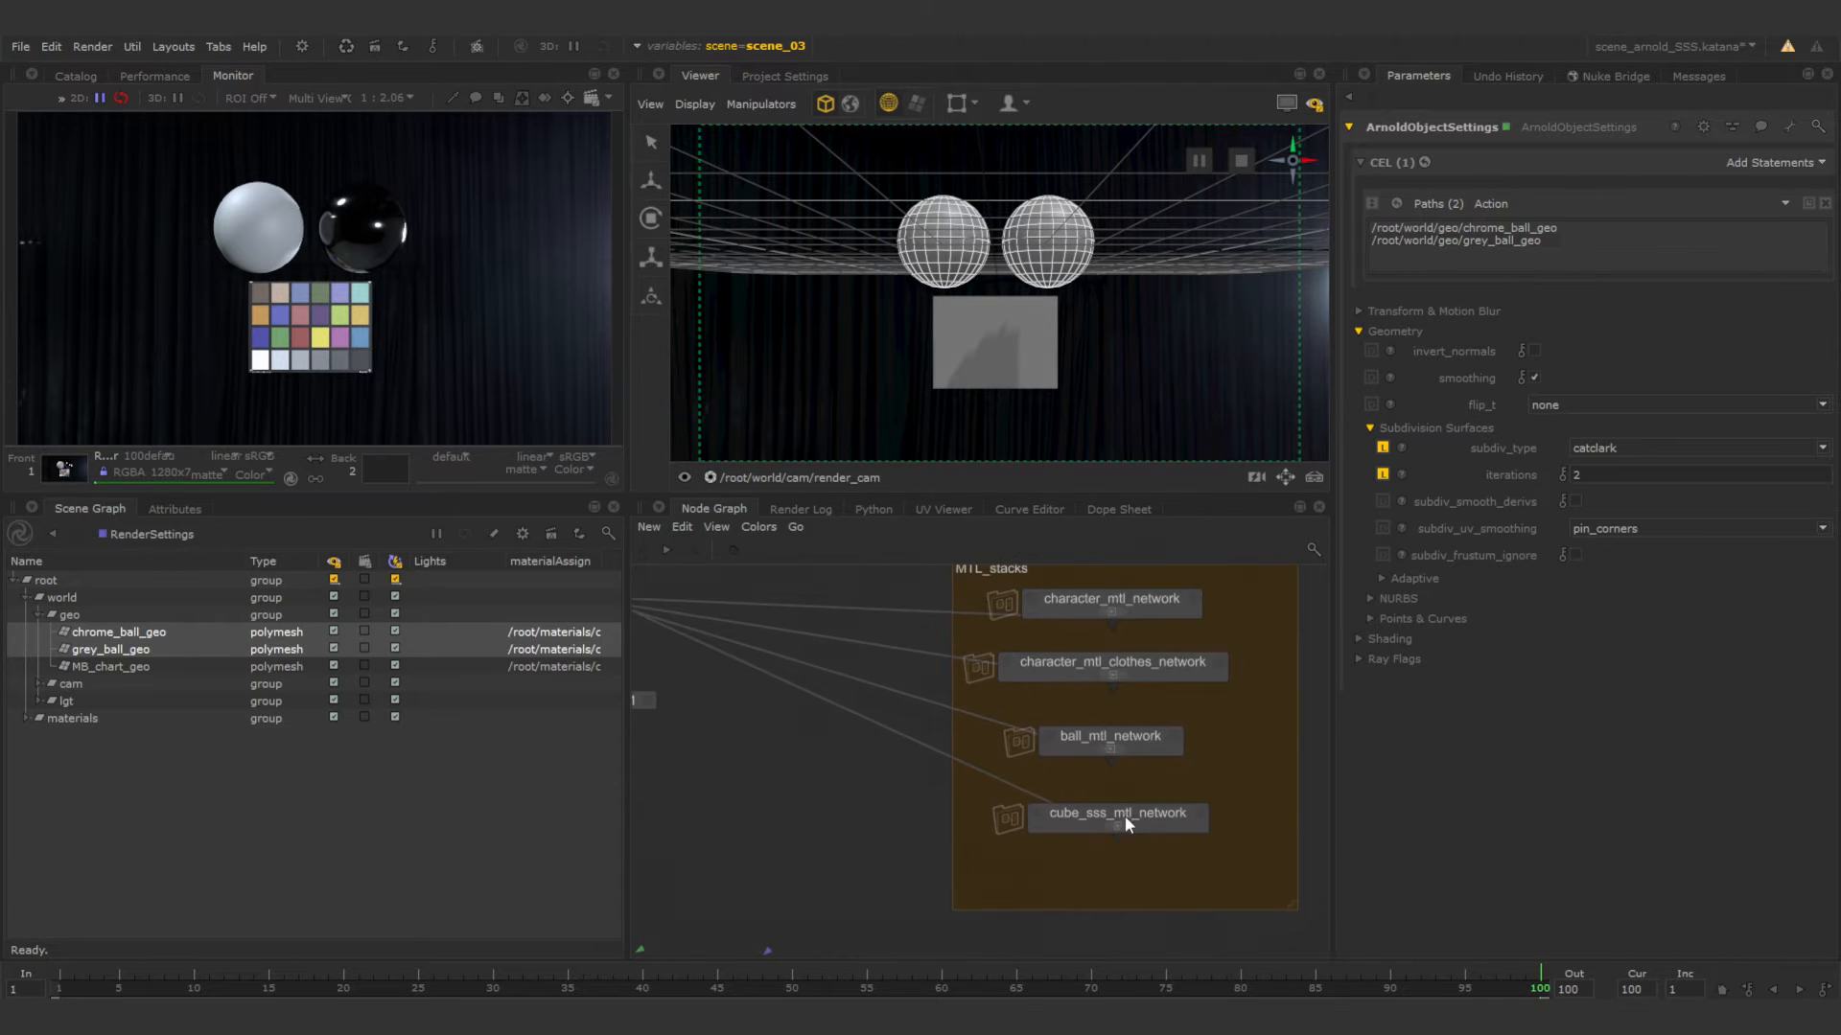
pyautogui.click(1151, 744)
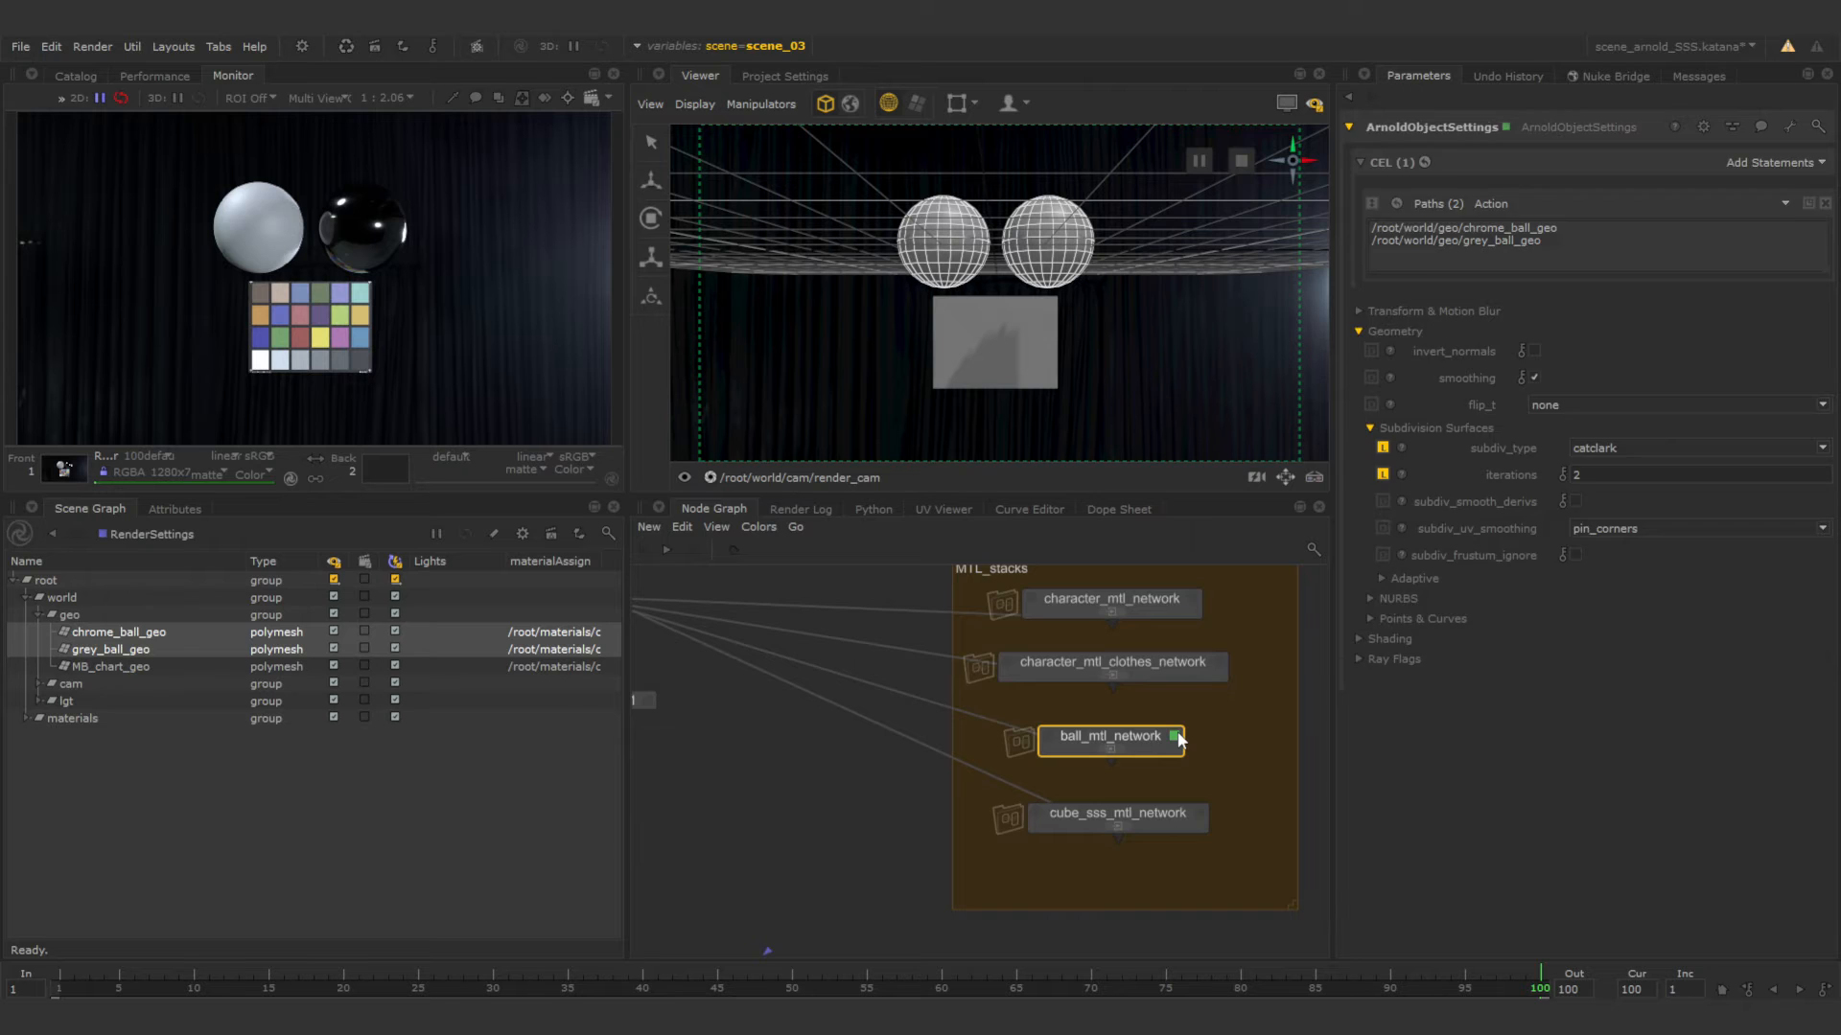
pyautogui.click(1175, 736)
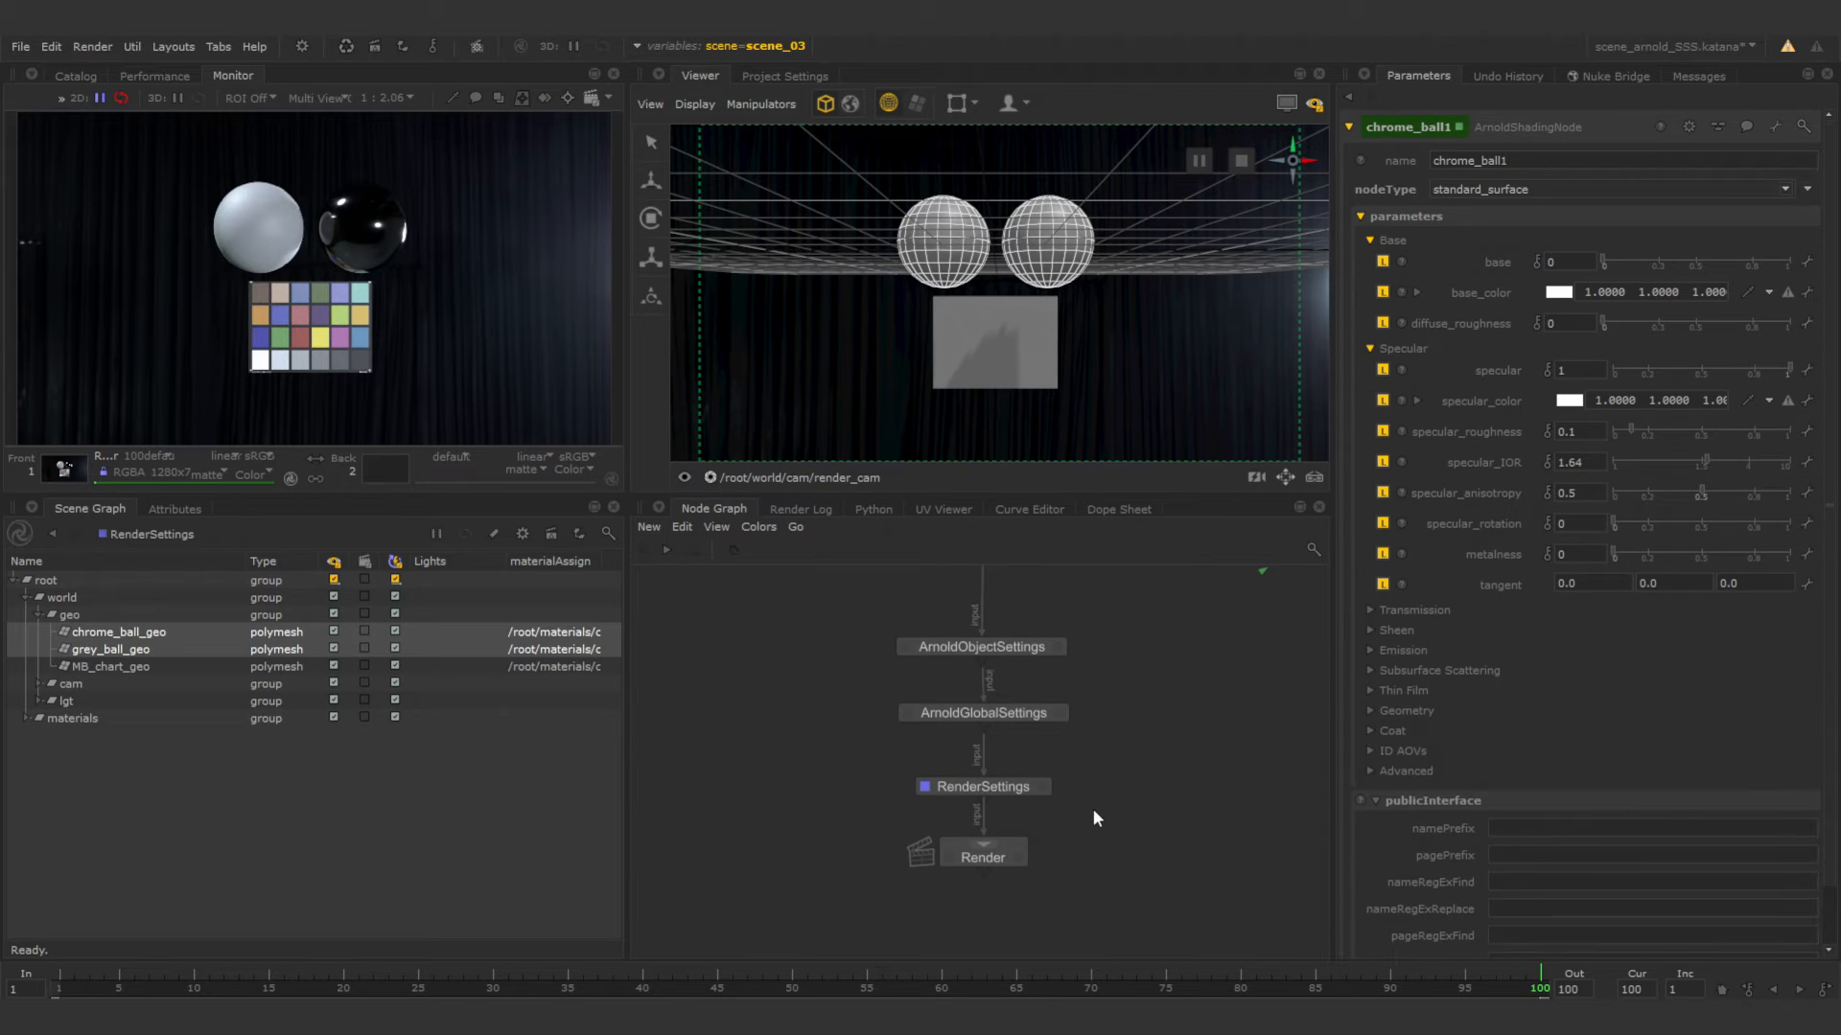
# Set the intensity of hdriSkydomeLight in the GafferThree node to 1.00.
pyautogui.moveTo(1112, 679); pyautogui.dragTo(1089, 900, button='middle')
pyautogui.moveTo(987, 679)
pyautogui.mouseDown(button='middle')
pyautogui.moveTo(983, 814)
pyautogui.moveTo(1002, 691)
pyautogui.mouseUp(button='middle')
pyautogui.scroll(3, 983, 814)
pyautogui.scroll(-3, 995, 834)
pyautogui.click(1018, 815)
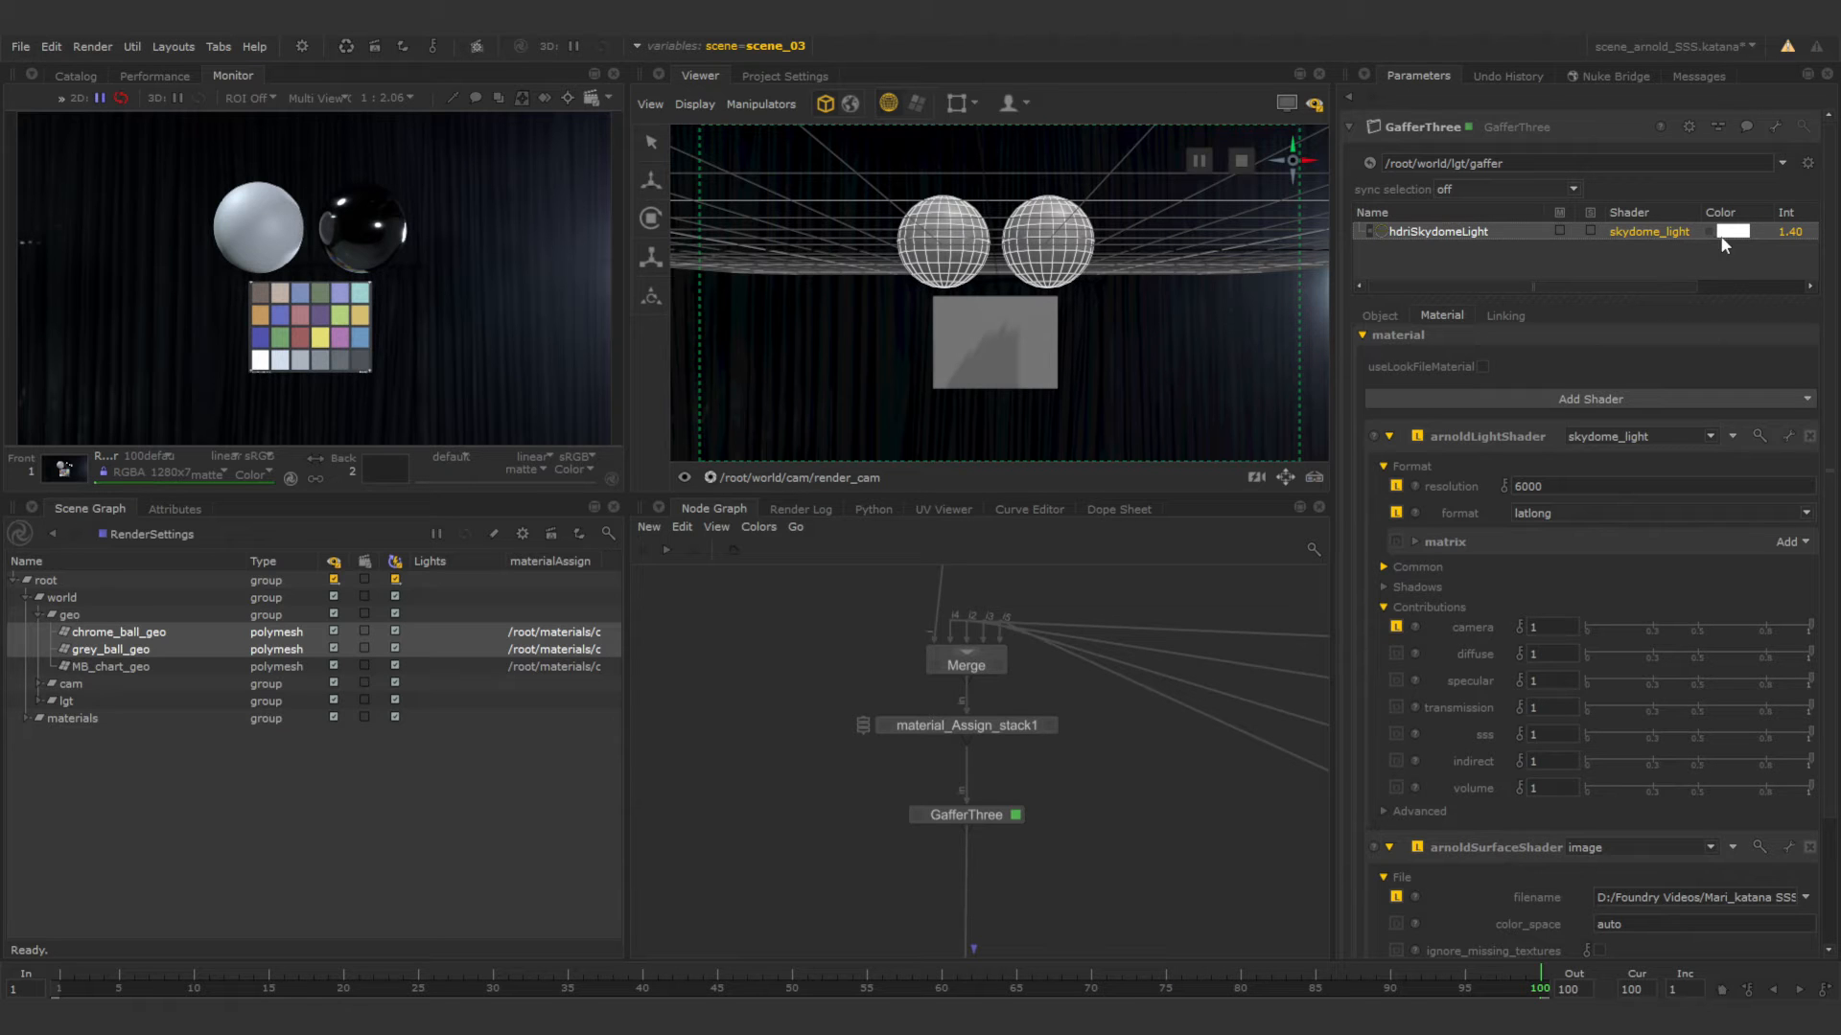
pyautogui.doubleClick(1792, 231)
pyautogui.write('100')
pyautogui.press('Return')
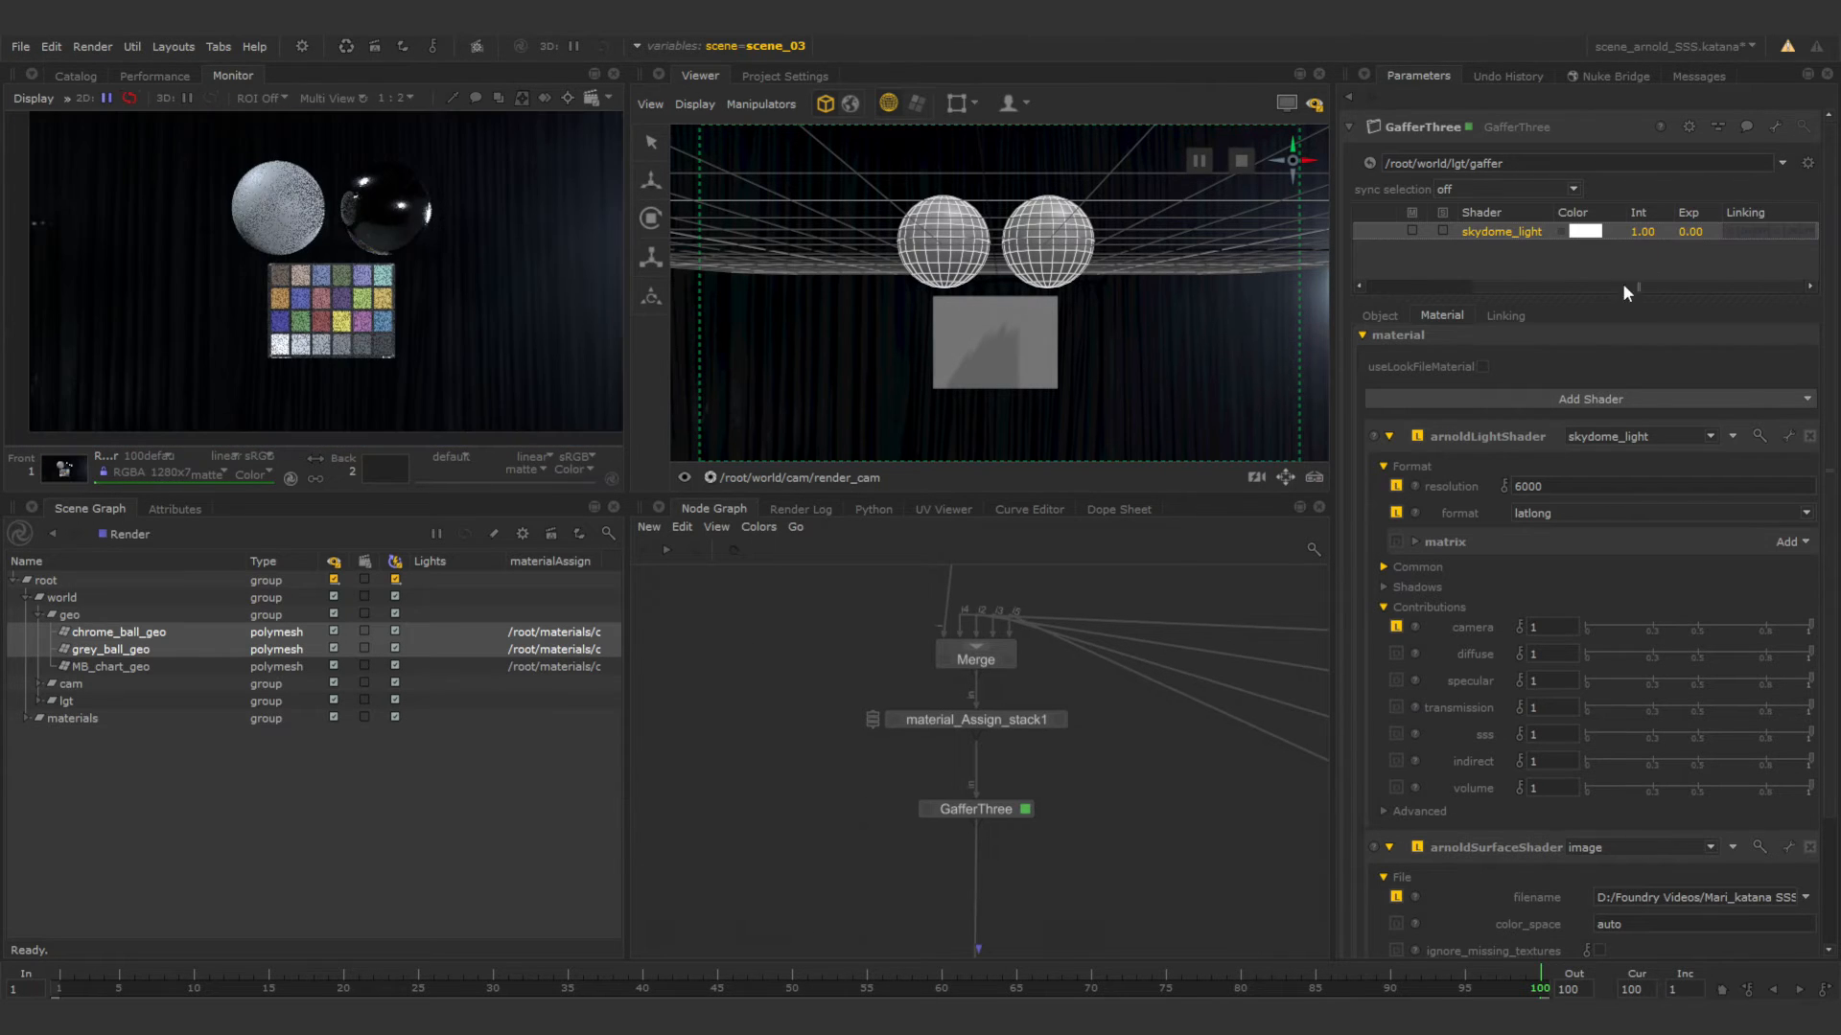
# Try an exposure of 10 on hdriSkydomeLight and return it to 0.
pyautogui.doubleClick(1691, 232)
pyautogui.write('10')
pyautogui.press('Return')
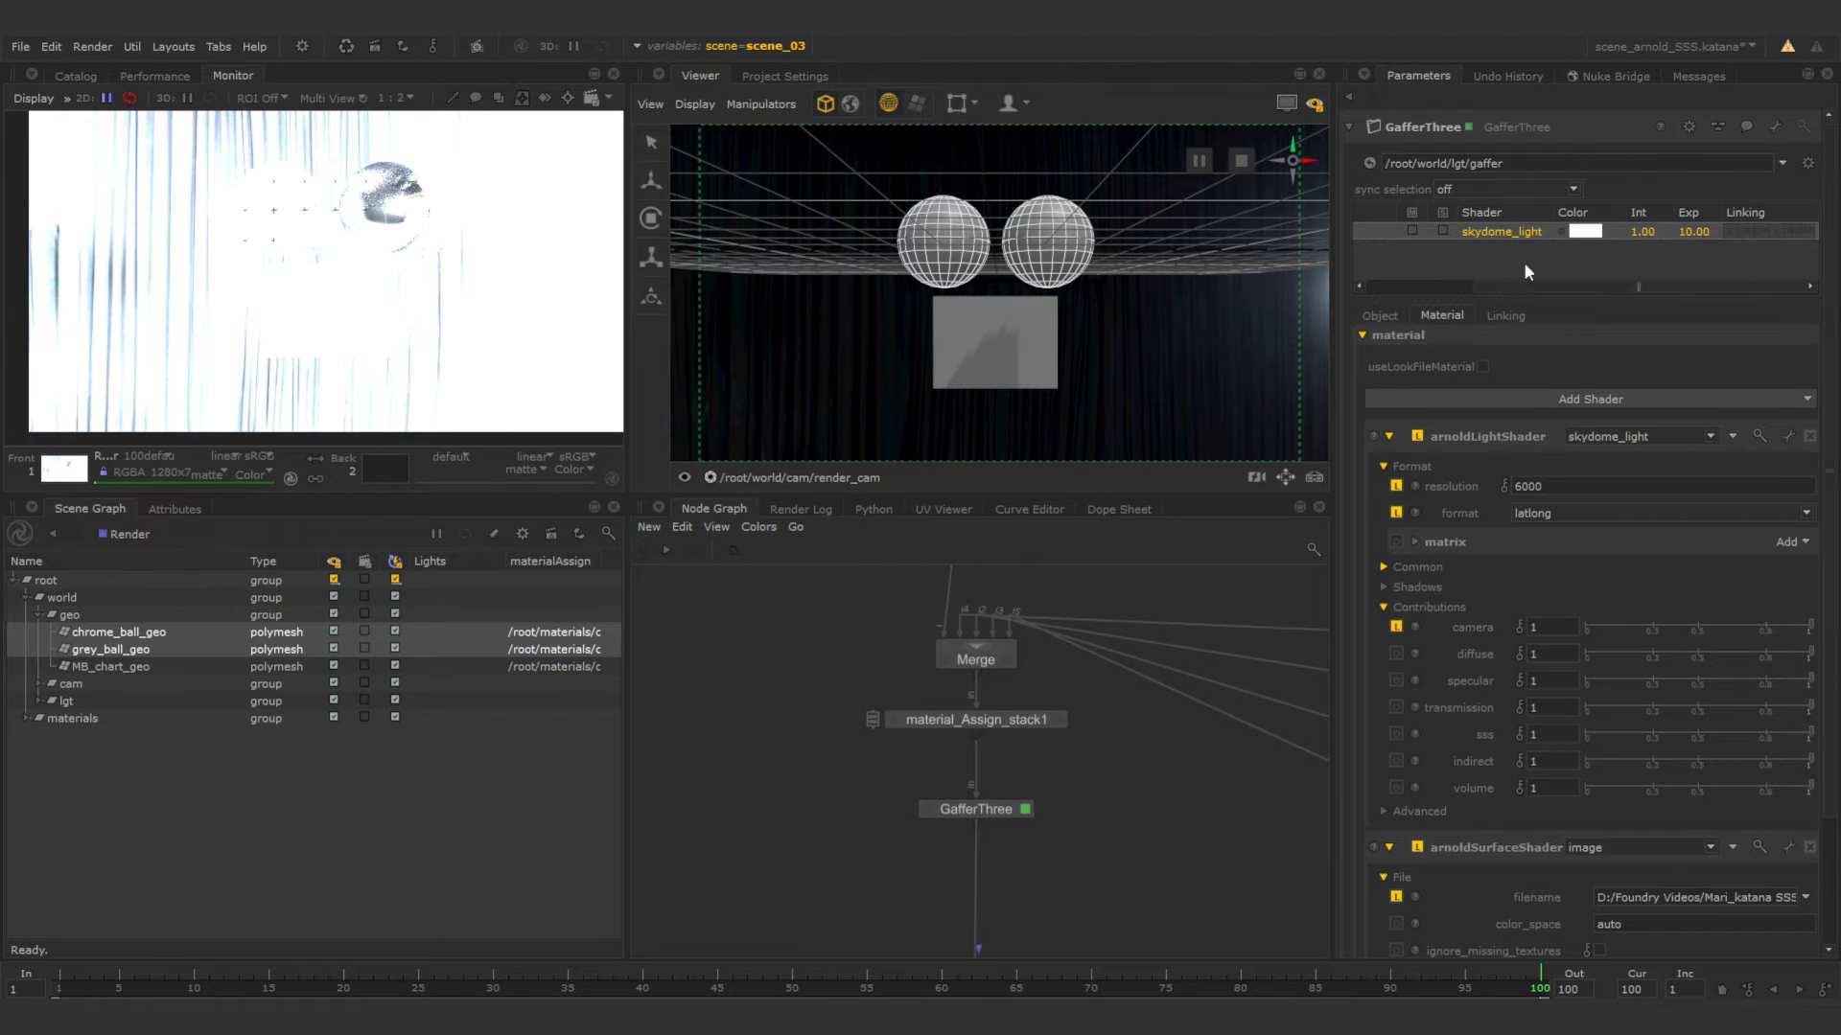
pyautogui.doubleClick(1696, 232)
pyautogui.write('0')
pyautogui.press('Return')
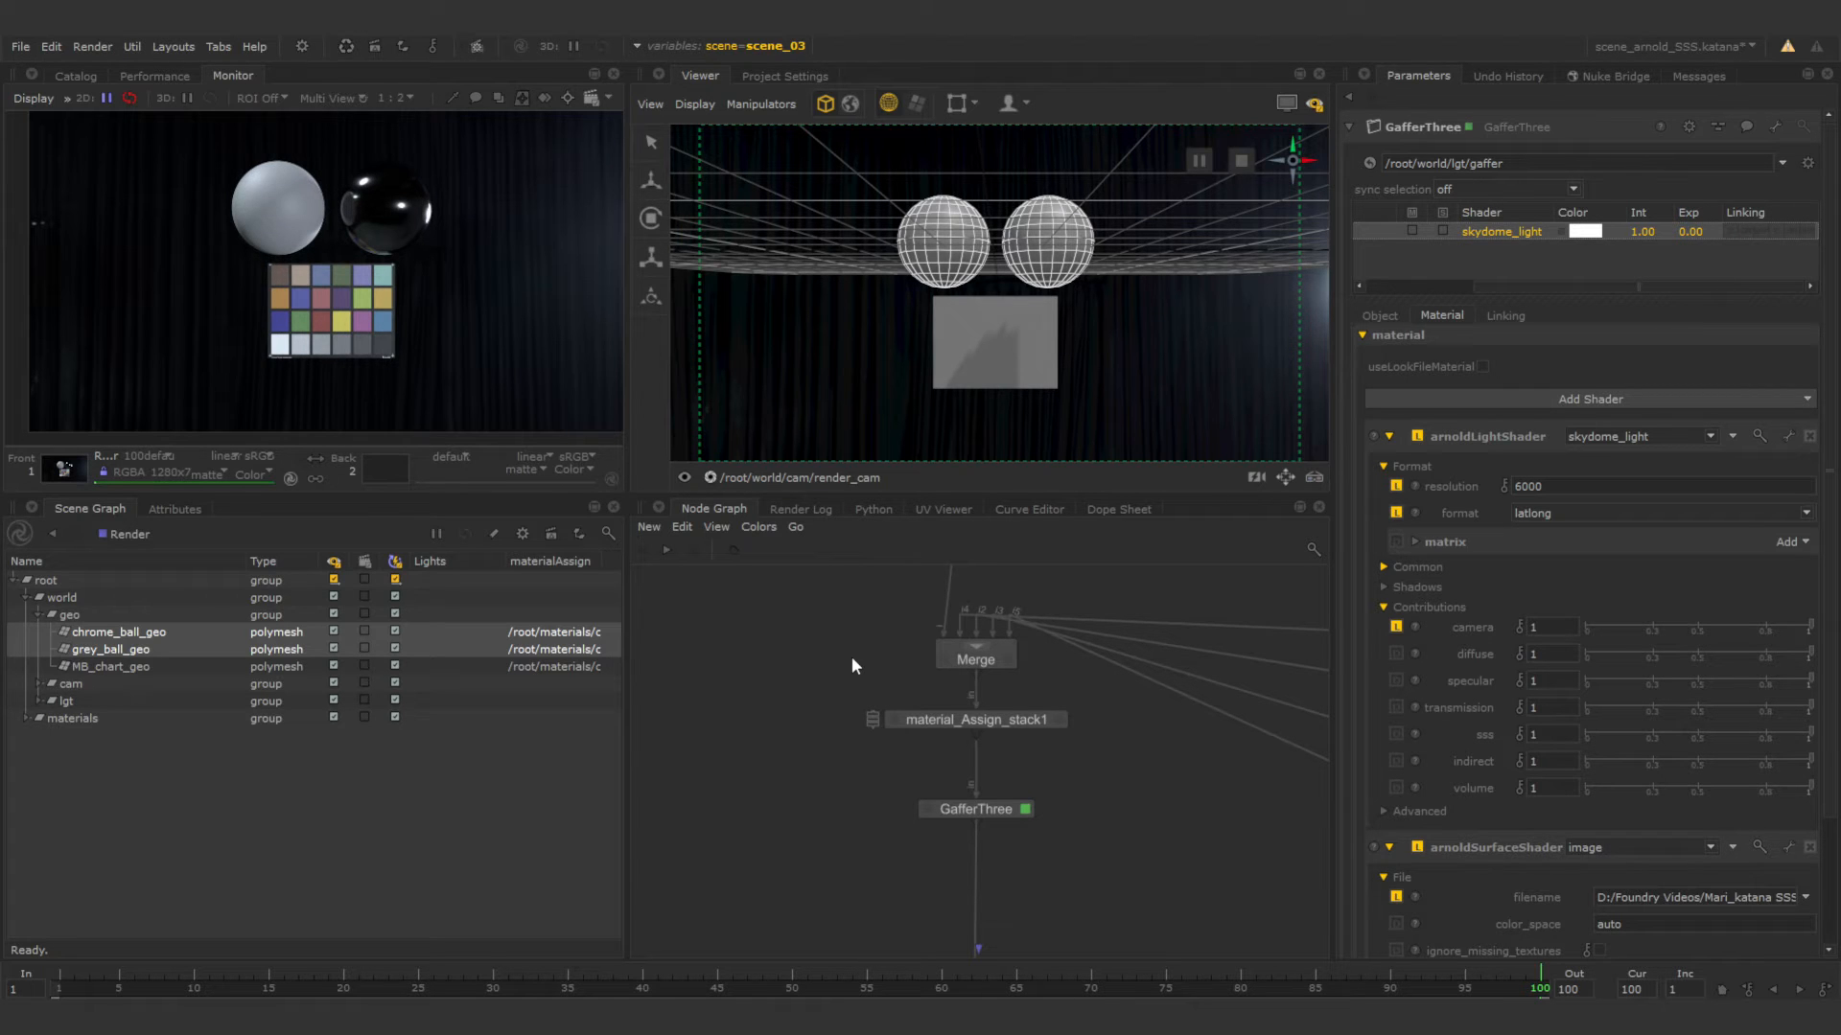
# Switch the global scene graph state variable to scene_01.
pyautogui.click(769, 47)
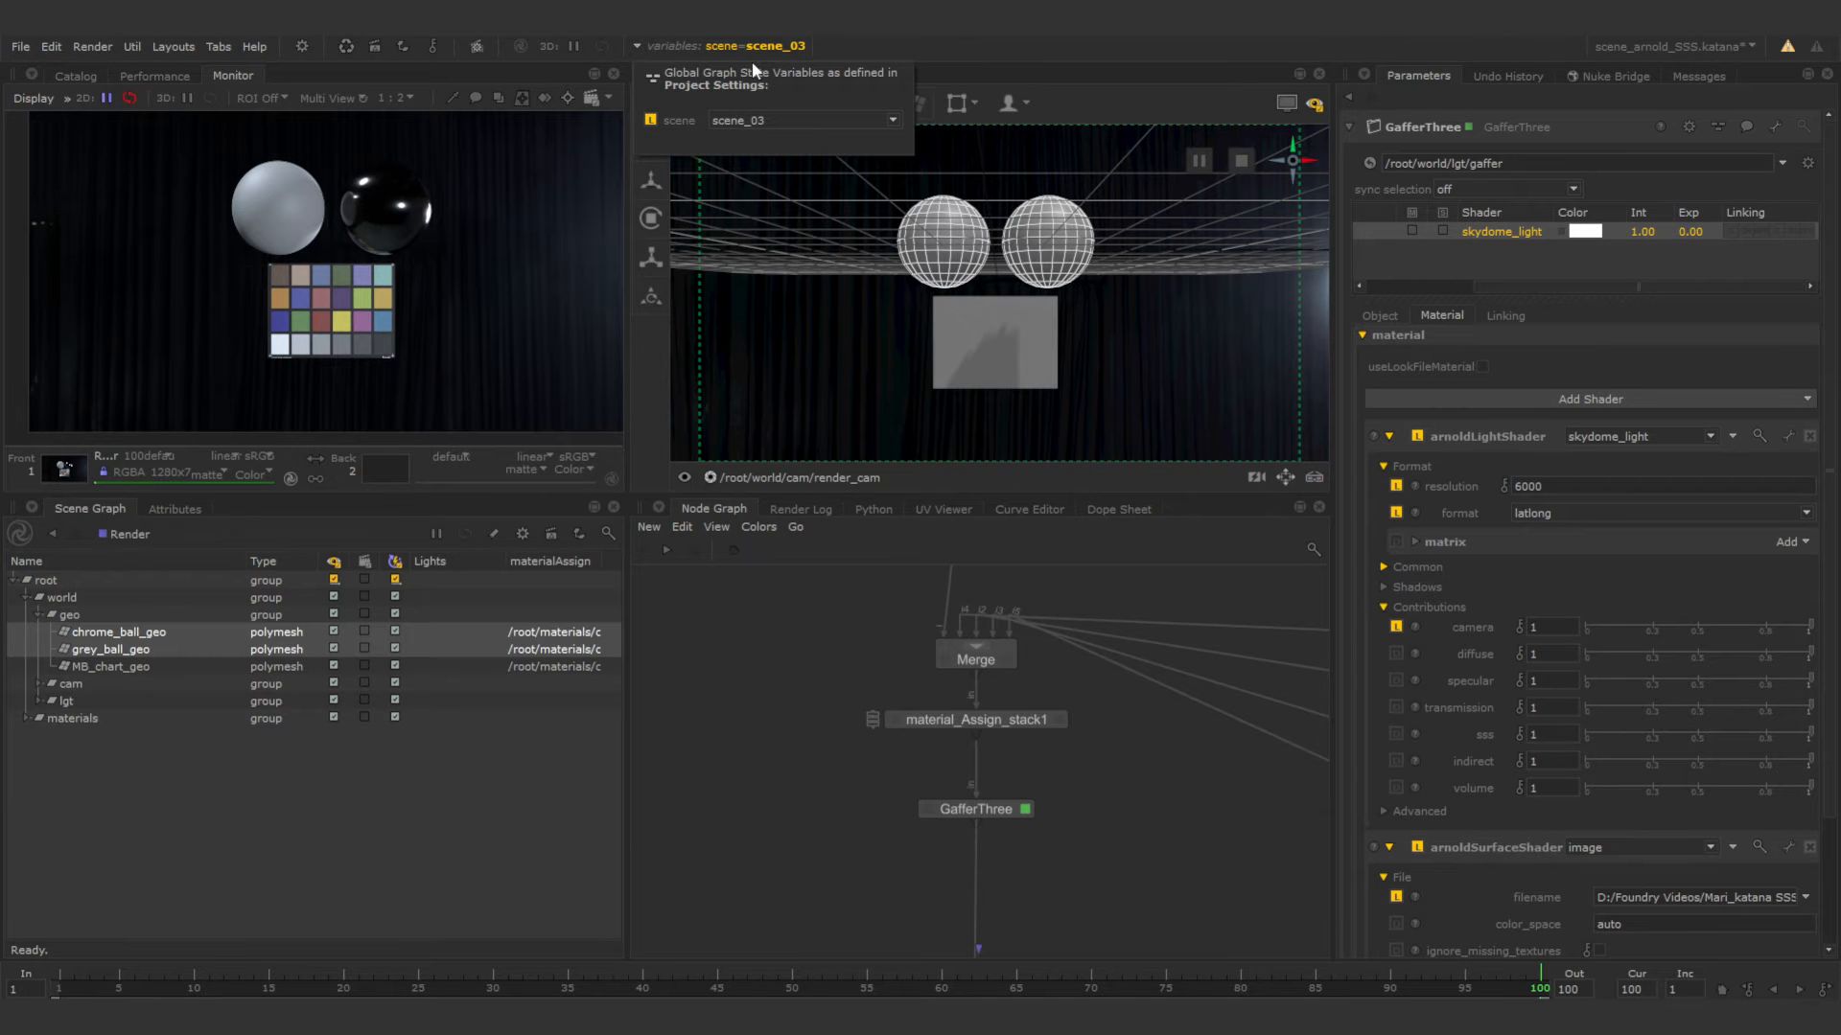
pyautogui.click(761, 117)
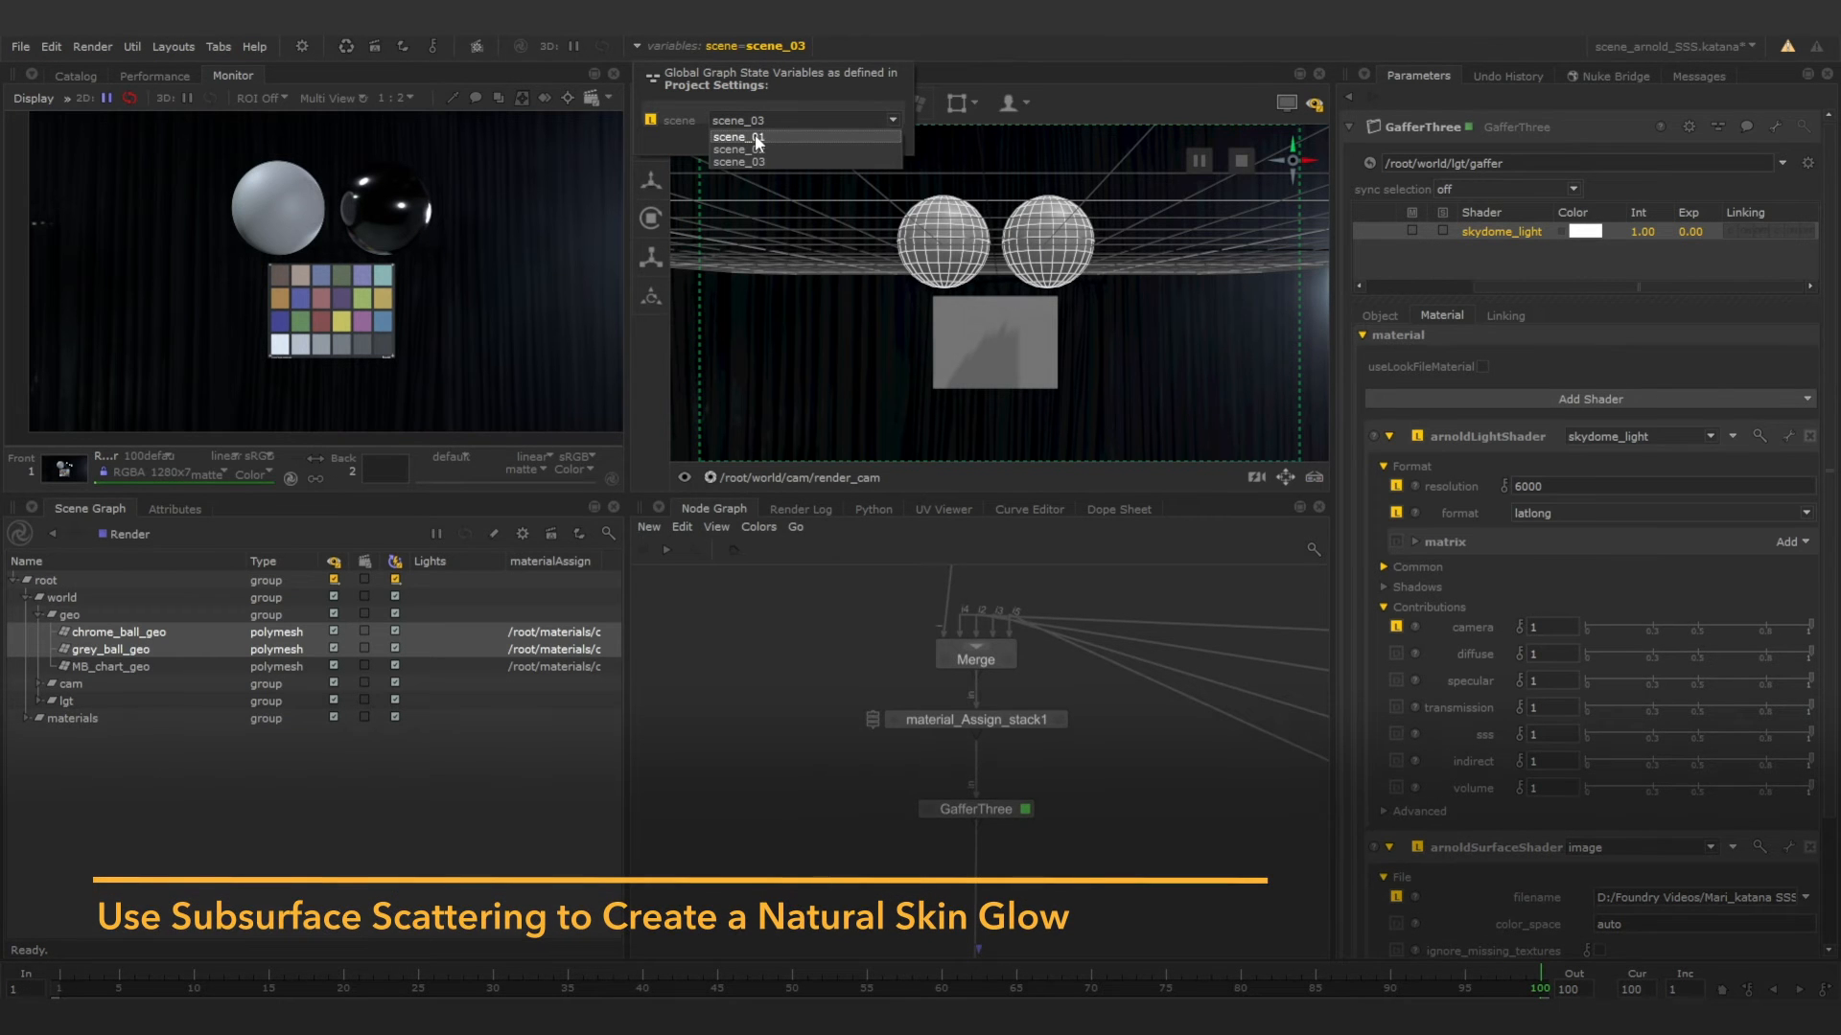
pyautogui.click(755, 137)
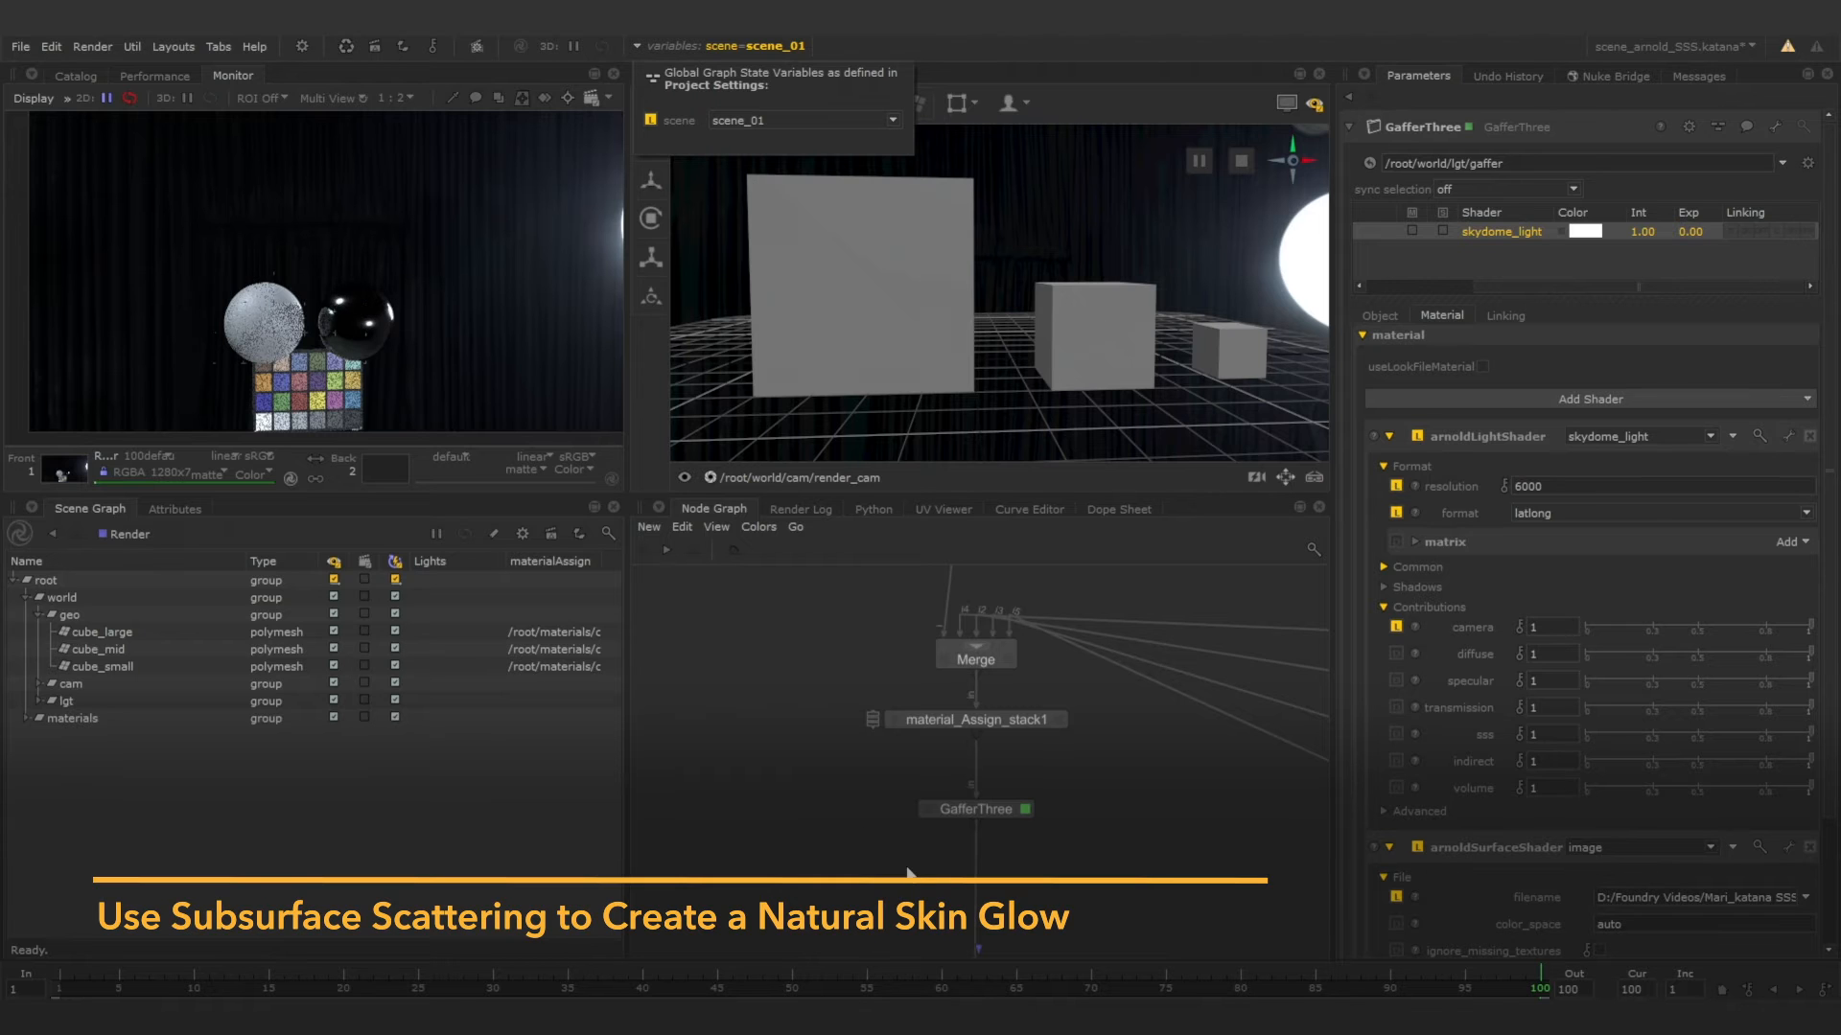
pyautogui.click(861, 823)
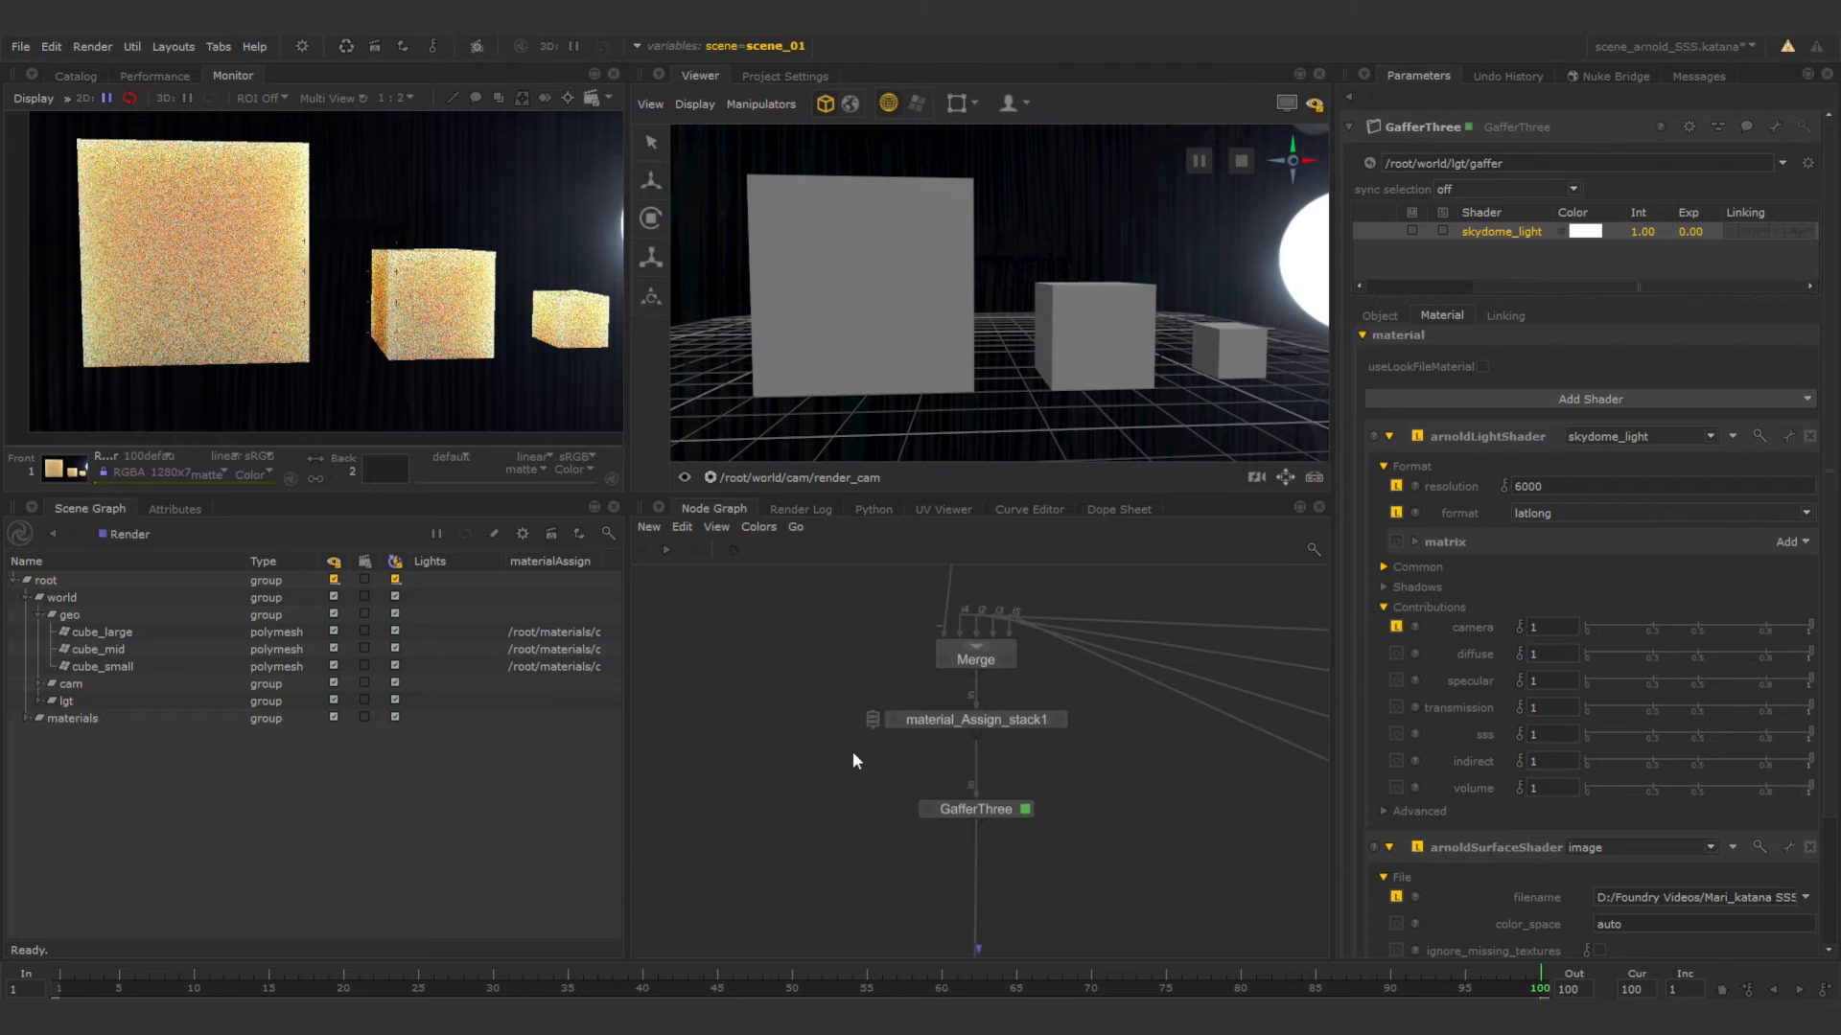
# Open the parameters of cube_sss_mtl_network in the MTL_stacks group and enter its material network.
pyautogui.moveTo(1151, 802); pyautogui.dragTo(757, 738, button='middle')
pyautogui.moveTo(1096, 784); pyautogui.dragTo(1028, 837, button='middle')
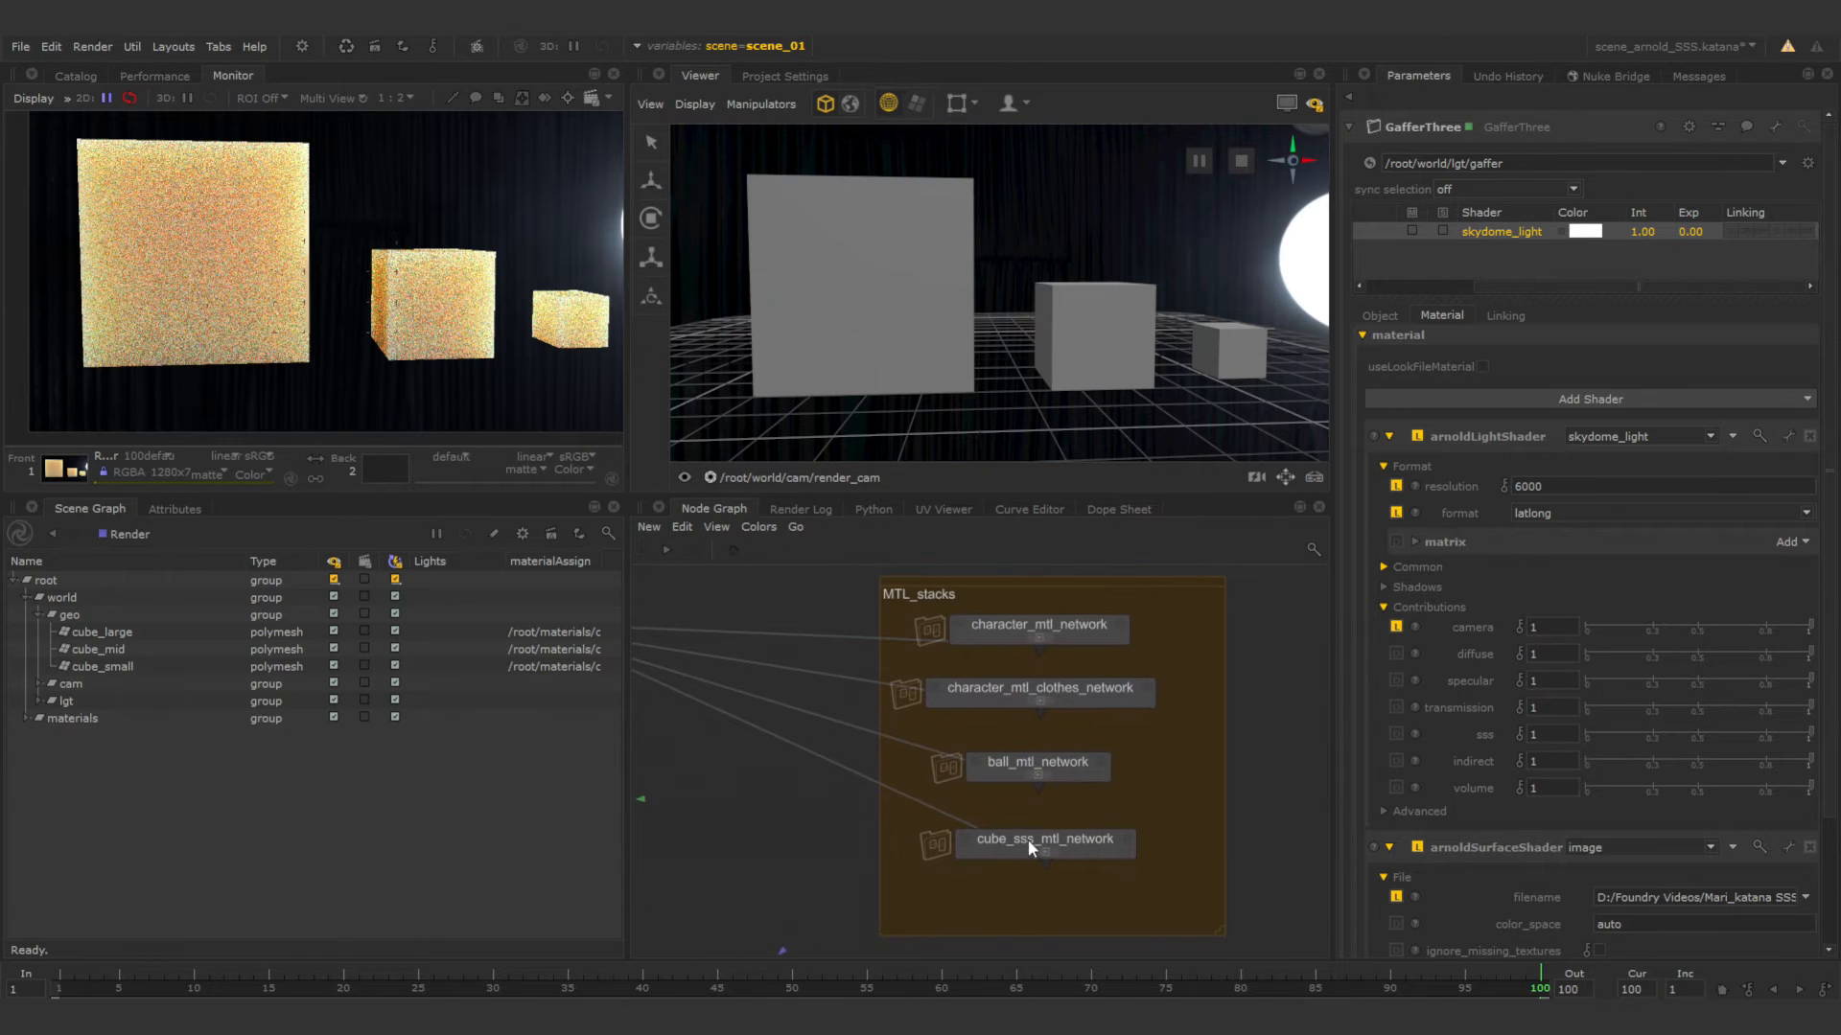
pyautogui.click(1125, 839)
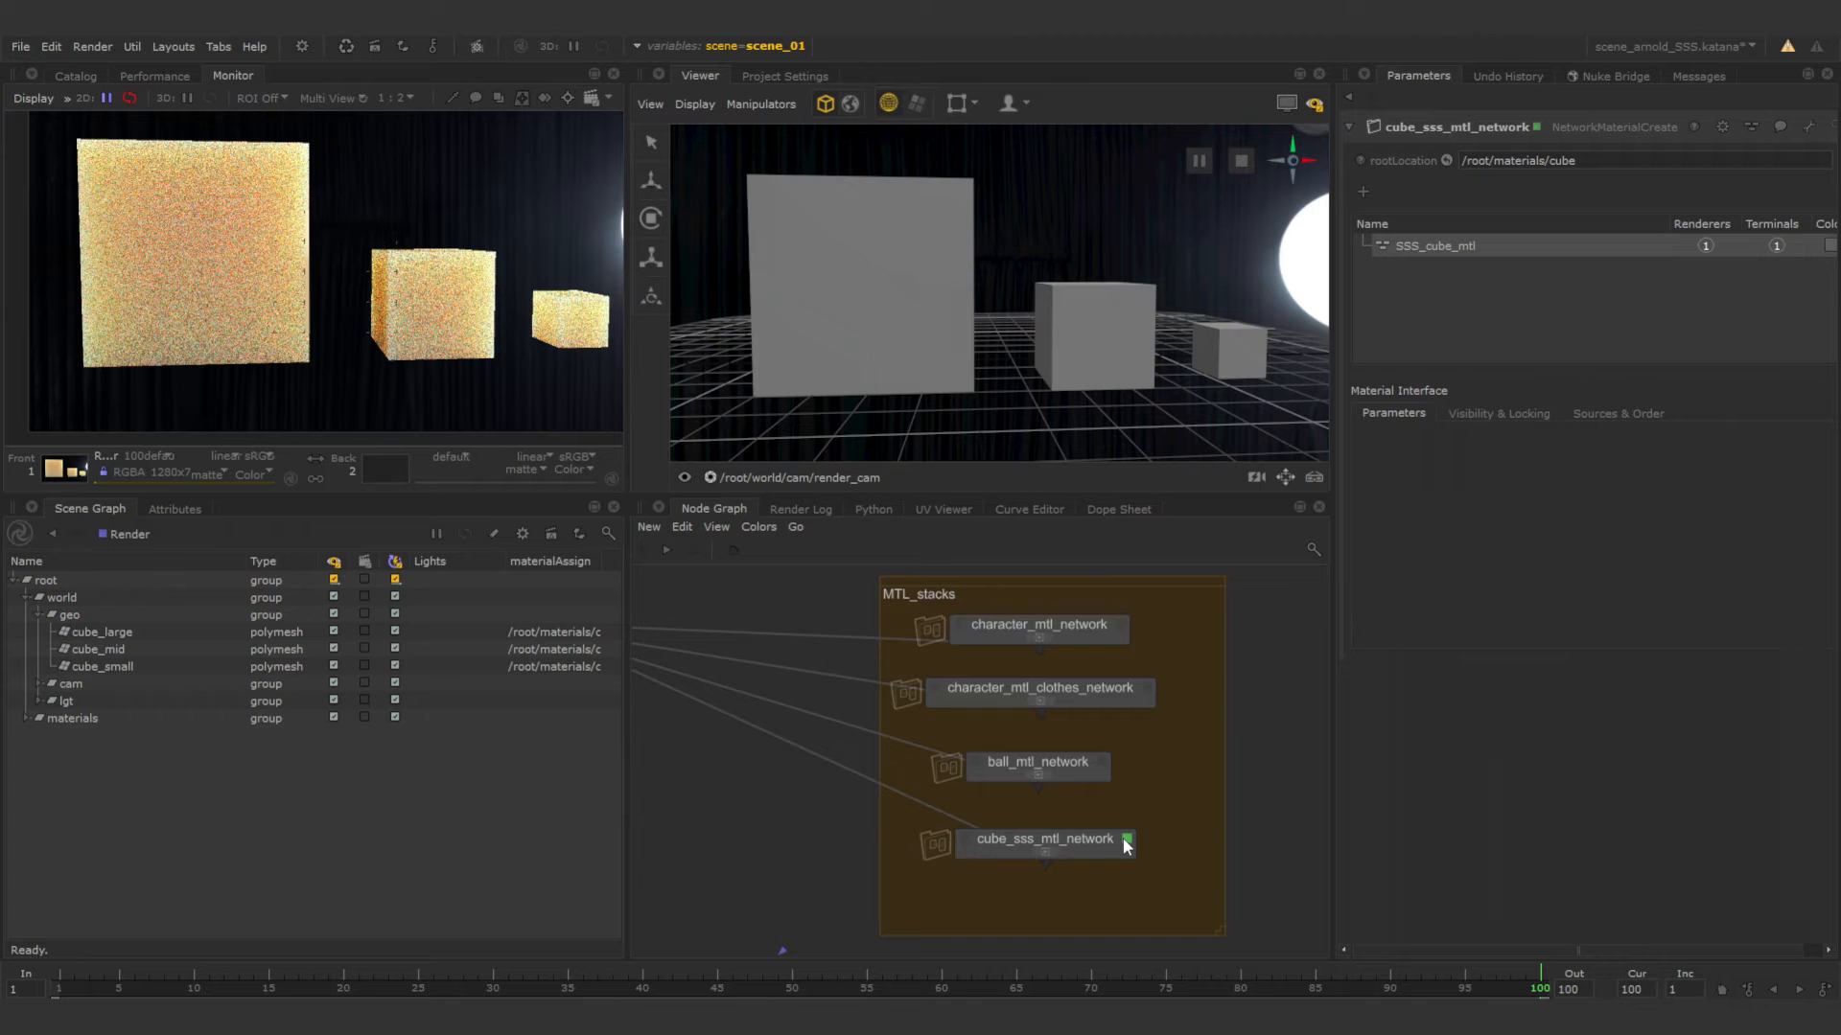
pyautogui.click(1094, 847)
pyautogui.hotkey('ctrl', 'Return')
pyautogui.scroll(8, 977, 716)
pyautogui.moveTo(962, 689); pyautogui.dragTo(1055, 770, button='middle')
# Inspect the Base and Specular settings of SSS_cube_shader and delete that shader node from the network.
pyautogui.click(988, 616)
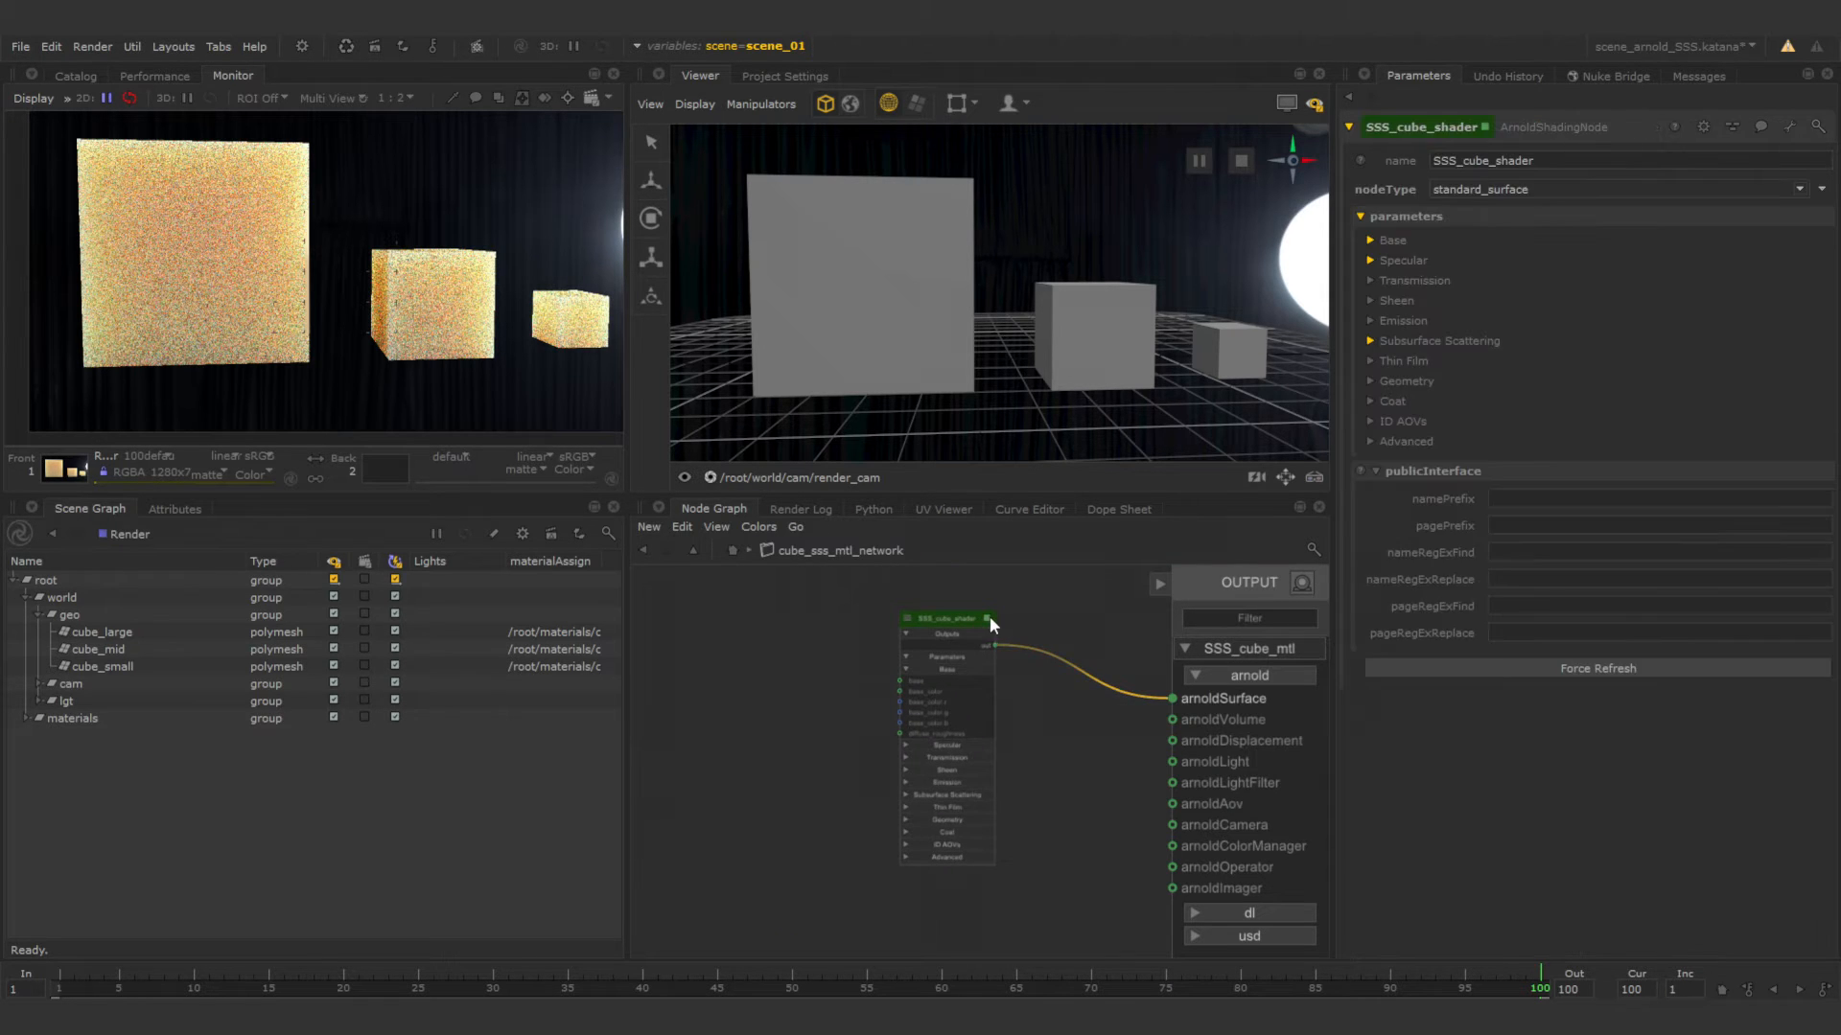
pyautogui.click(1371, 240)
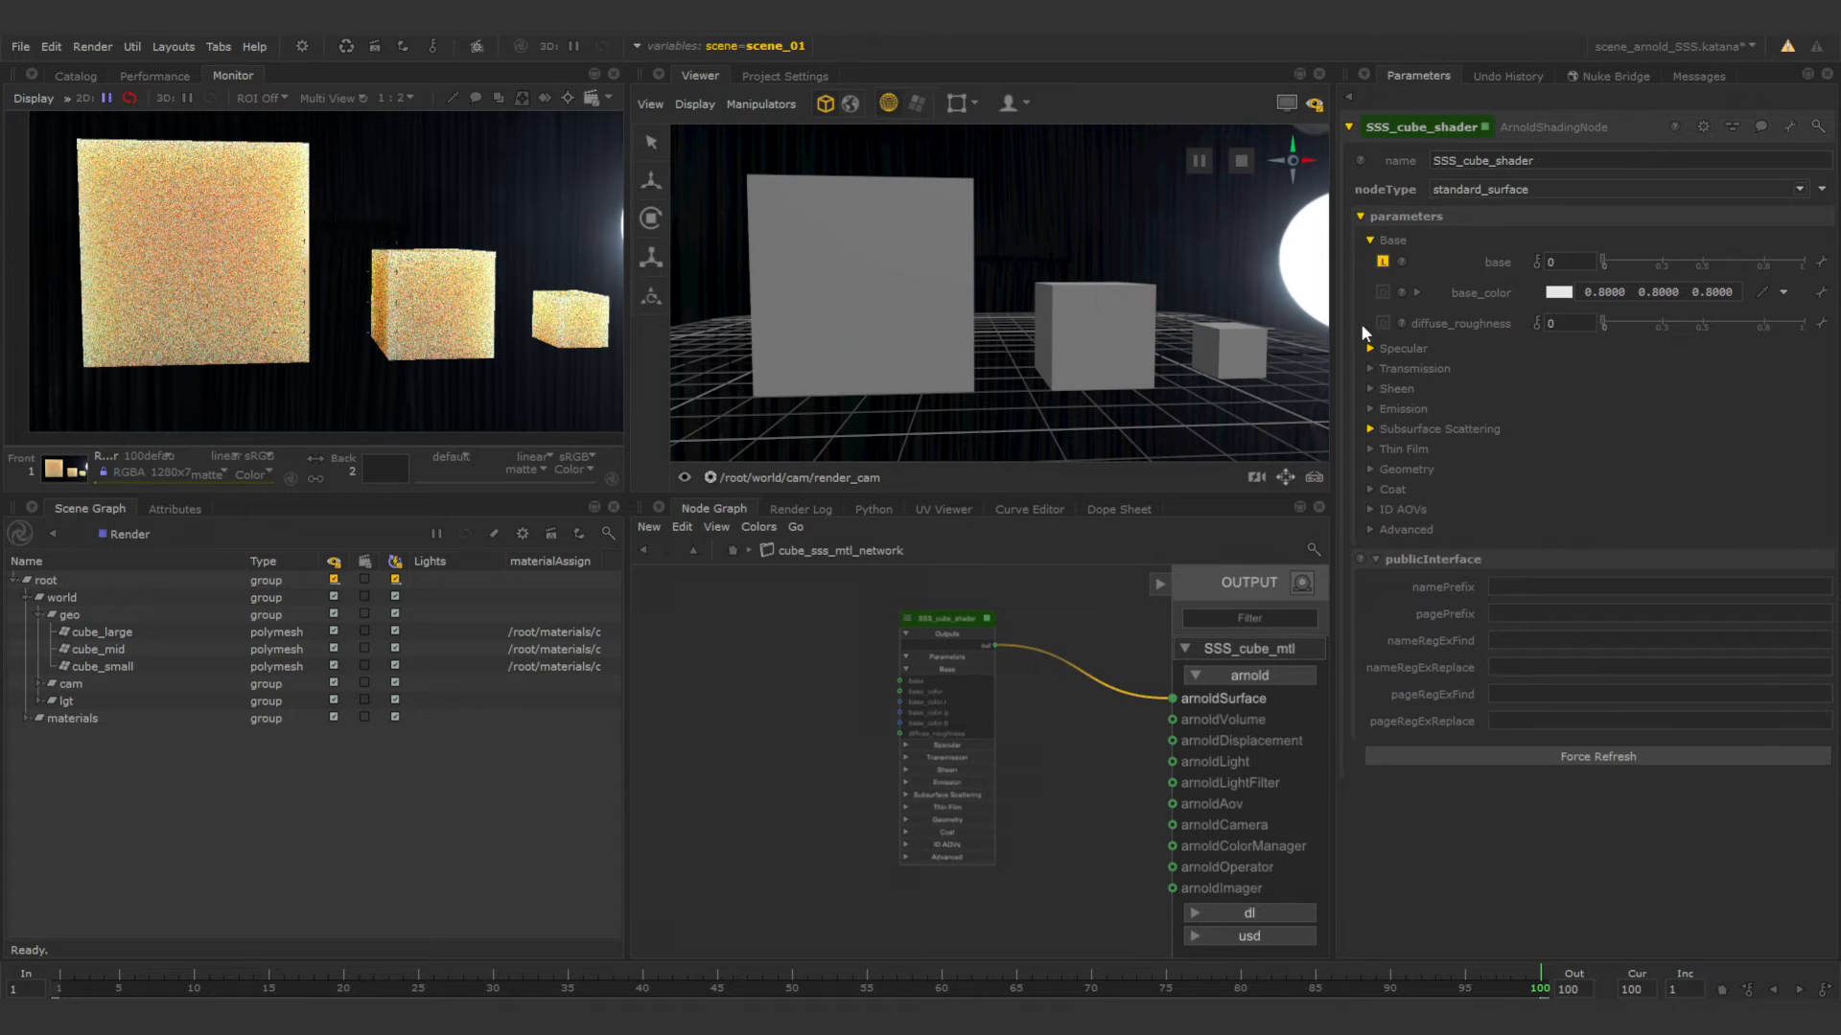
pyautogui.click(1369, 349)
pyautogui.click(944, 622)
pyautogui.press('Delete')
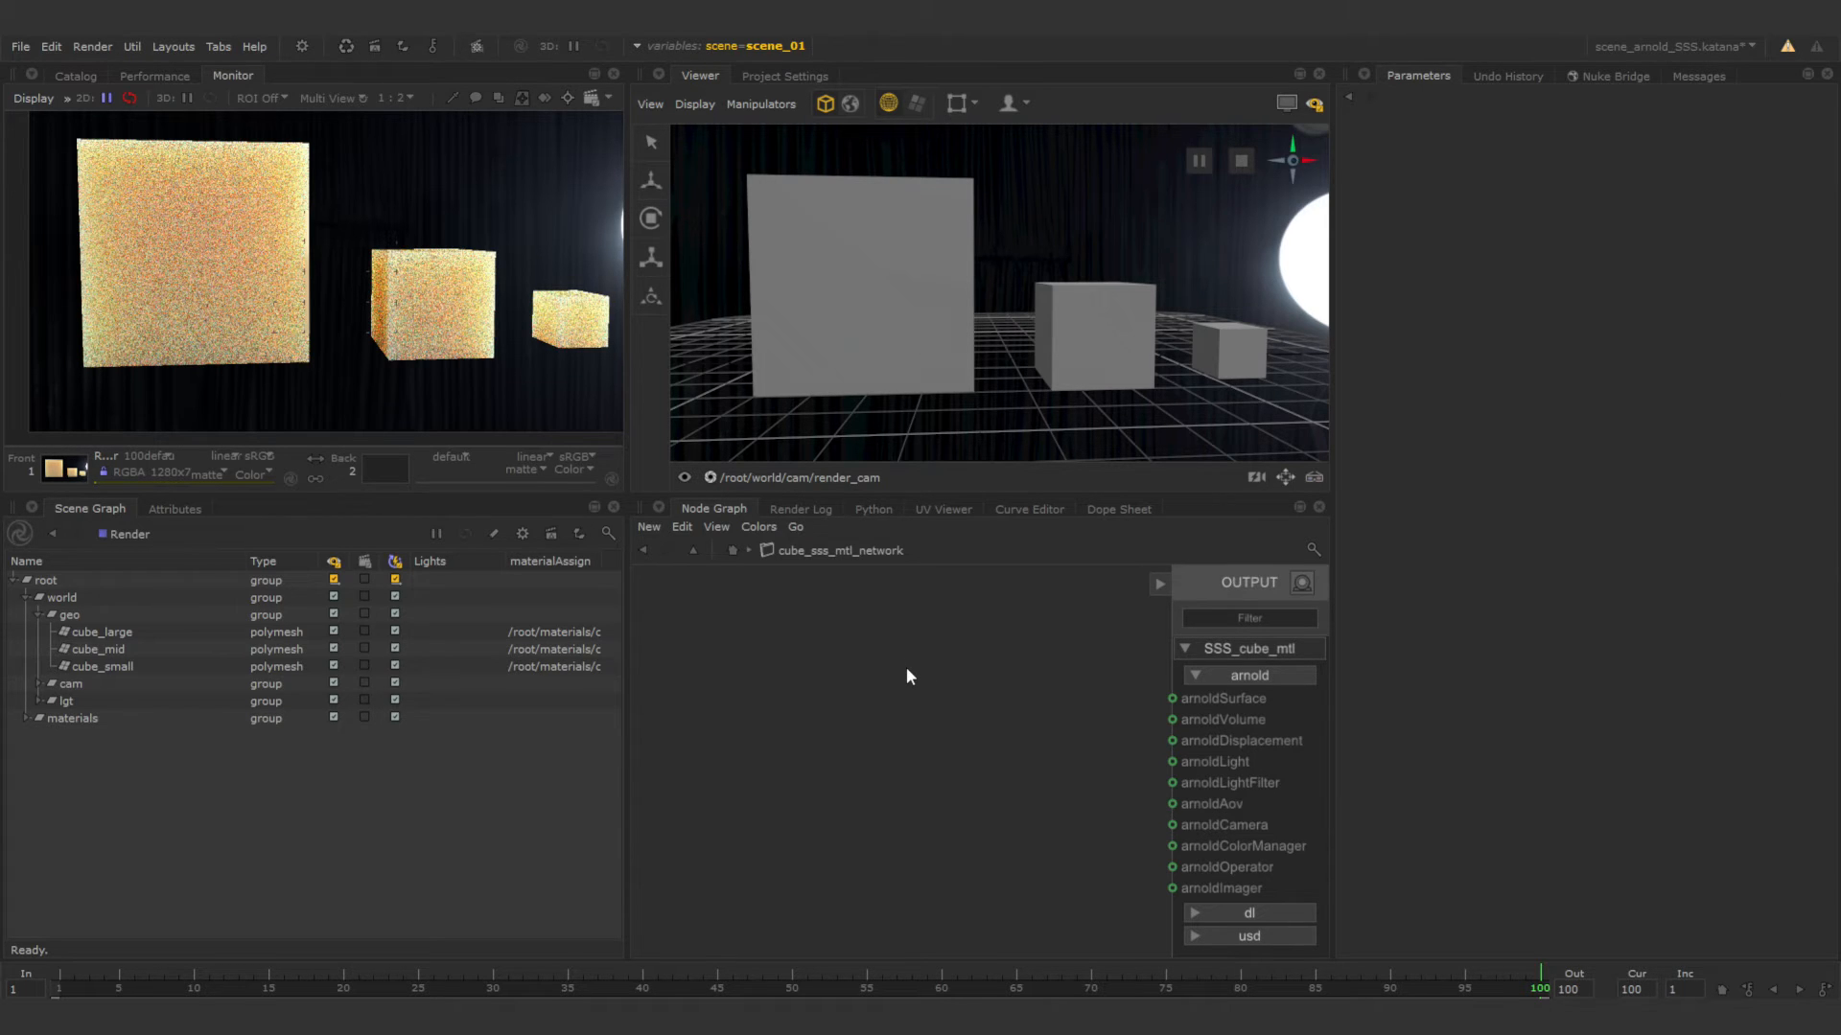
# Add a standard_surface shading node and connect its output to the arnoldSurface input of SSS_cube_mtl.
pyautogui.press('Tab')
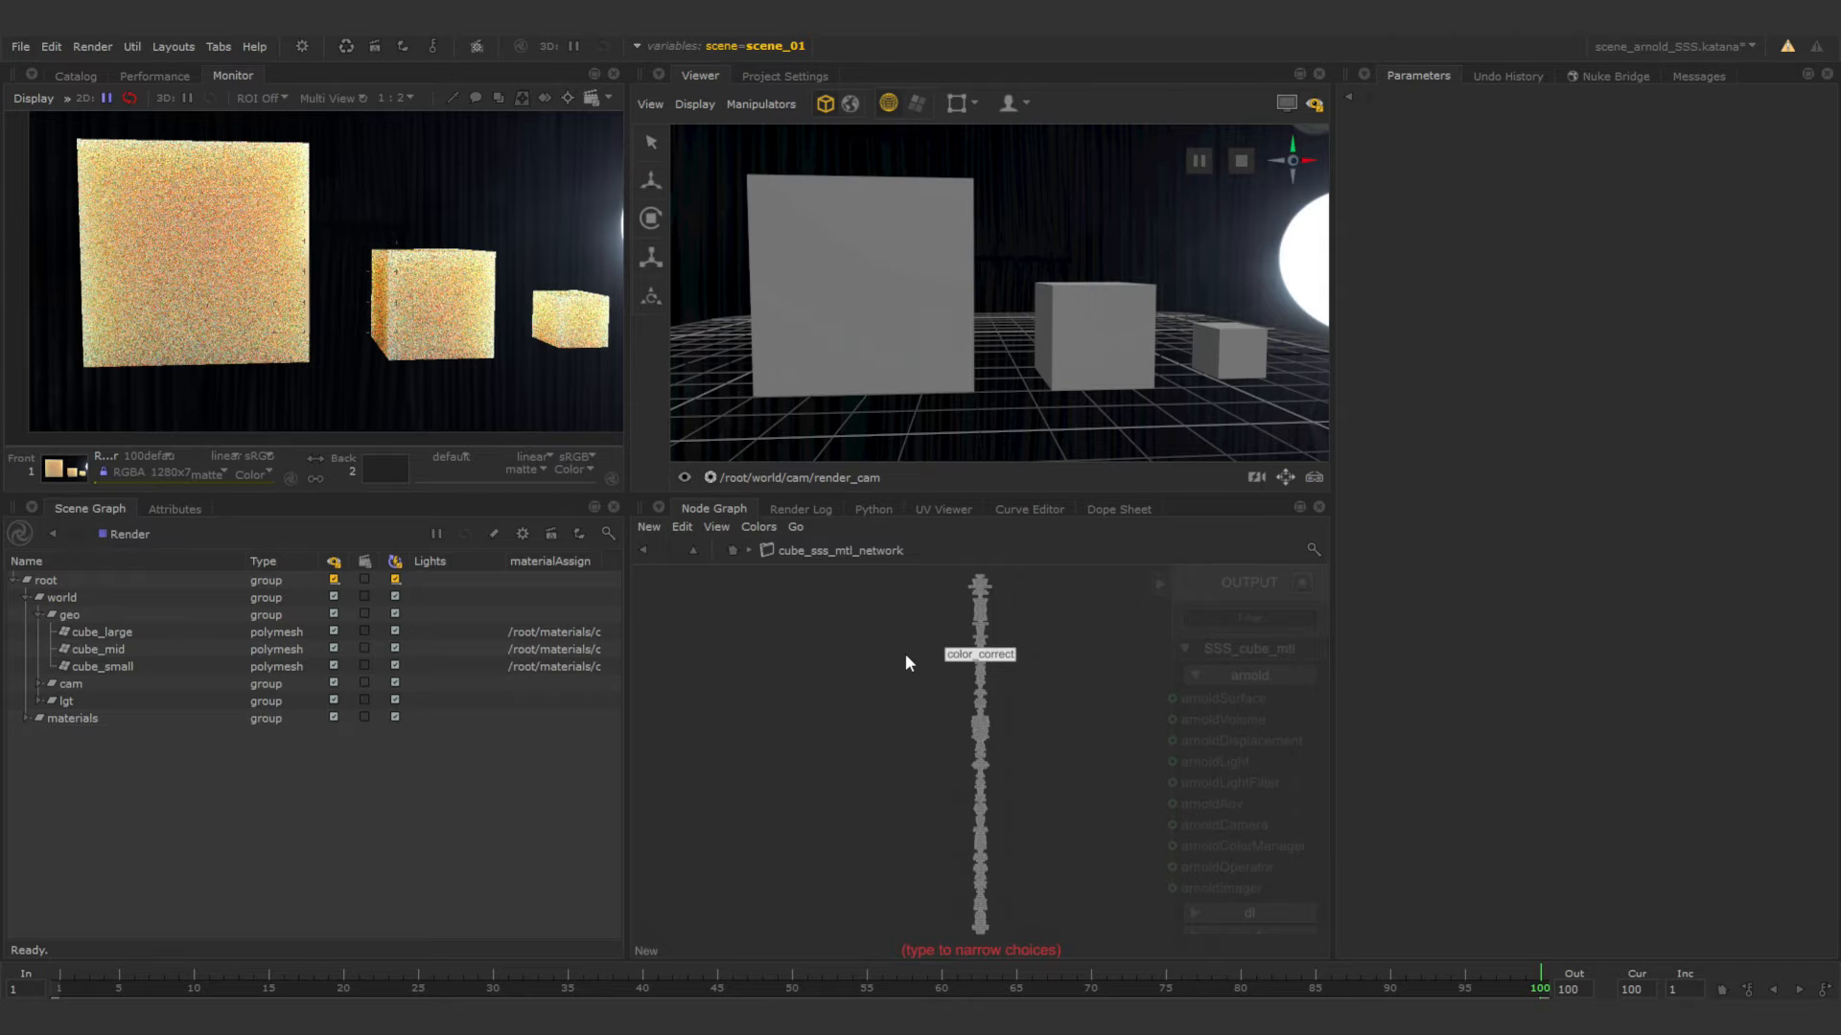
pyautogui.write('stan')
pyautogui.click(917, 820)
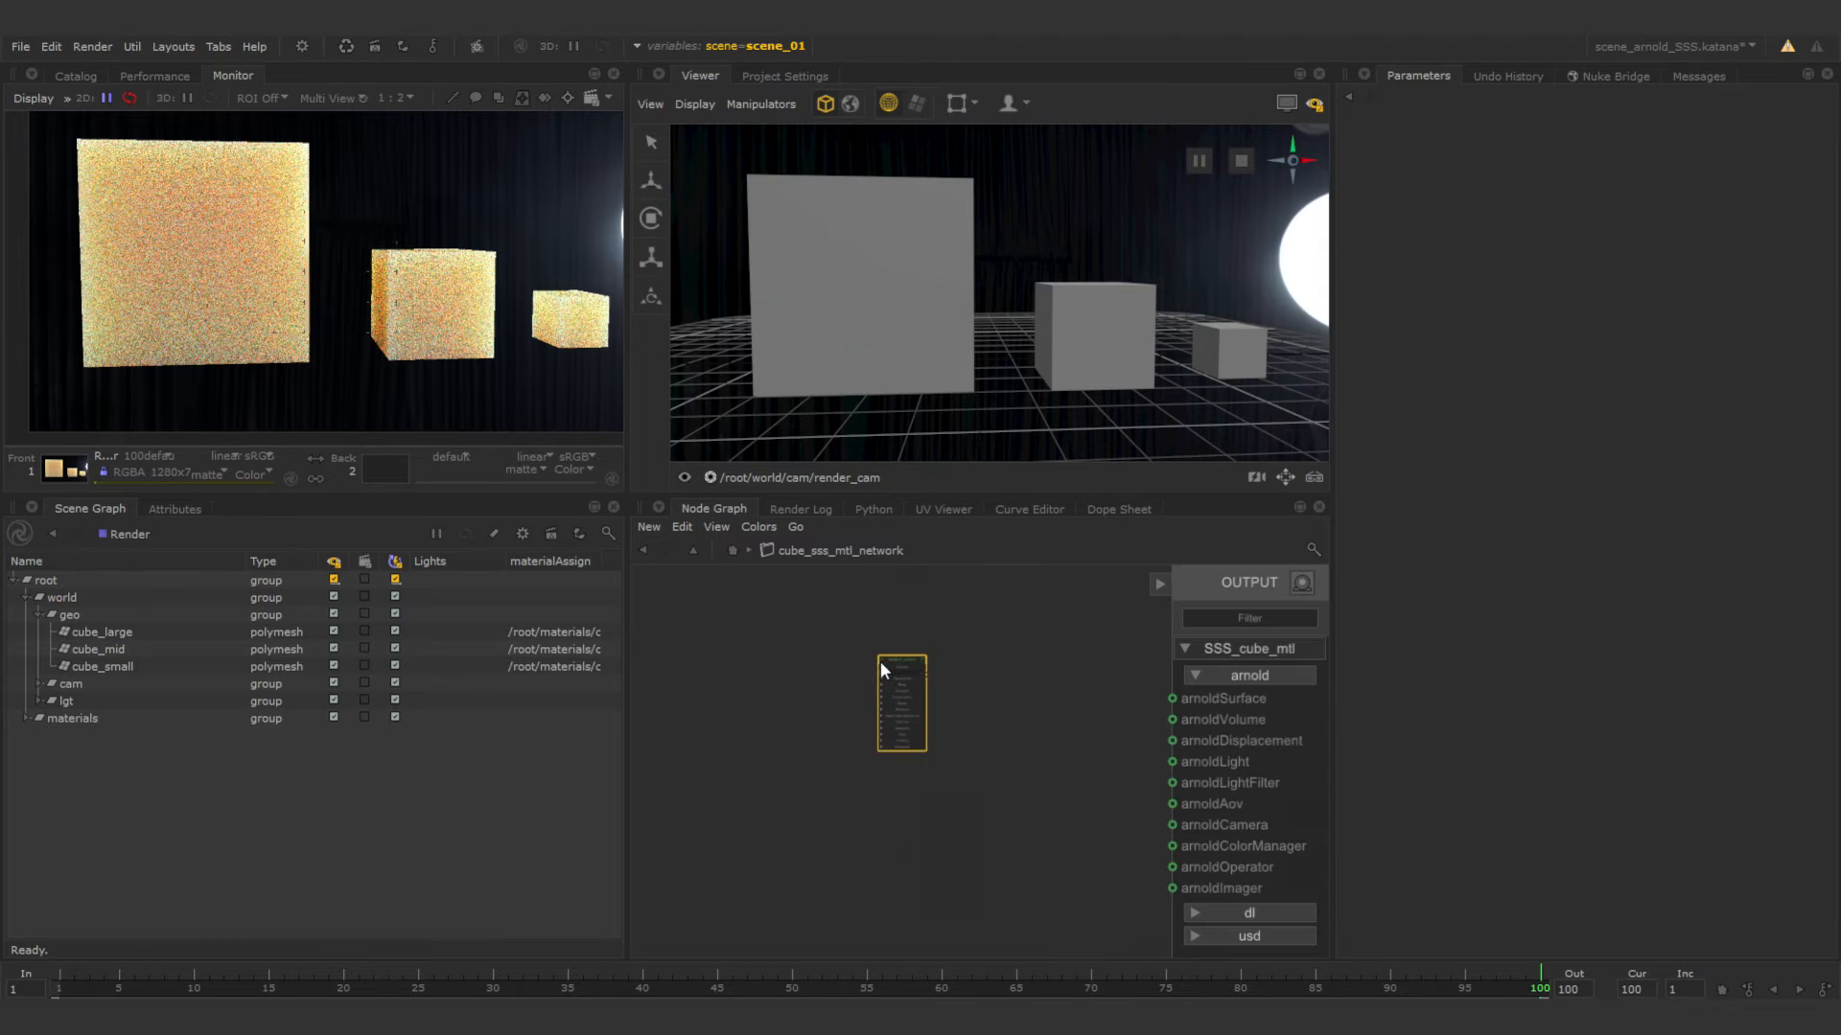
pyautogui.click(917, 683)
pyautogui.moveTo(930, 649); pyautogui.dragTo(1173, 698)
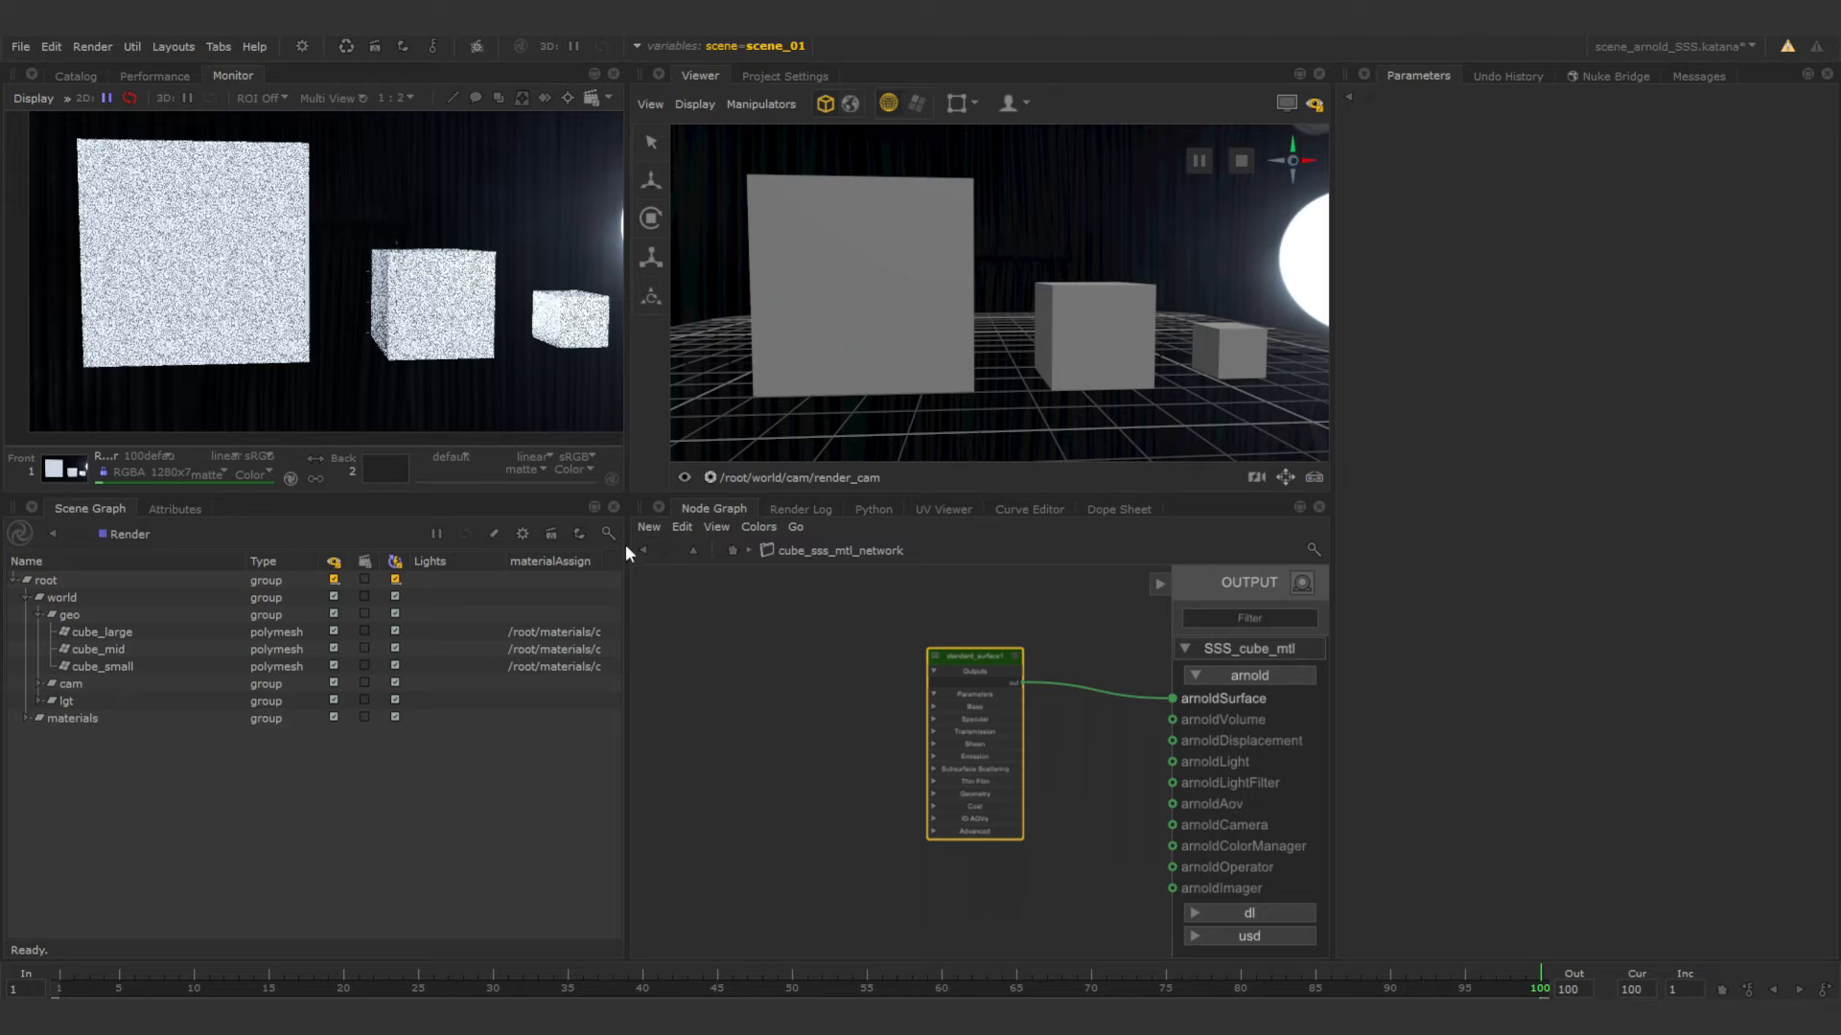
# Open the parameters of the standard_surface node and set its subsurface weight to 1.
pyautogui.click(1014, 657)
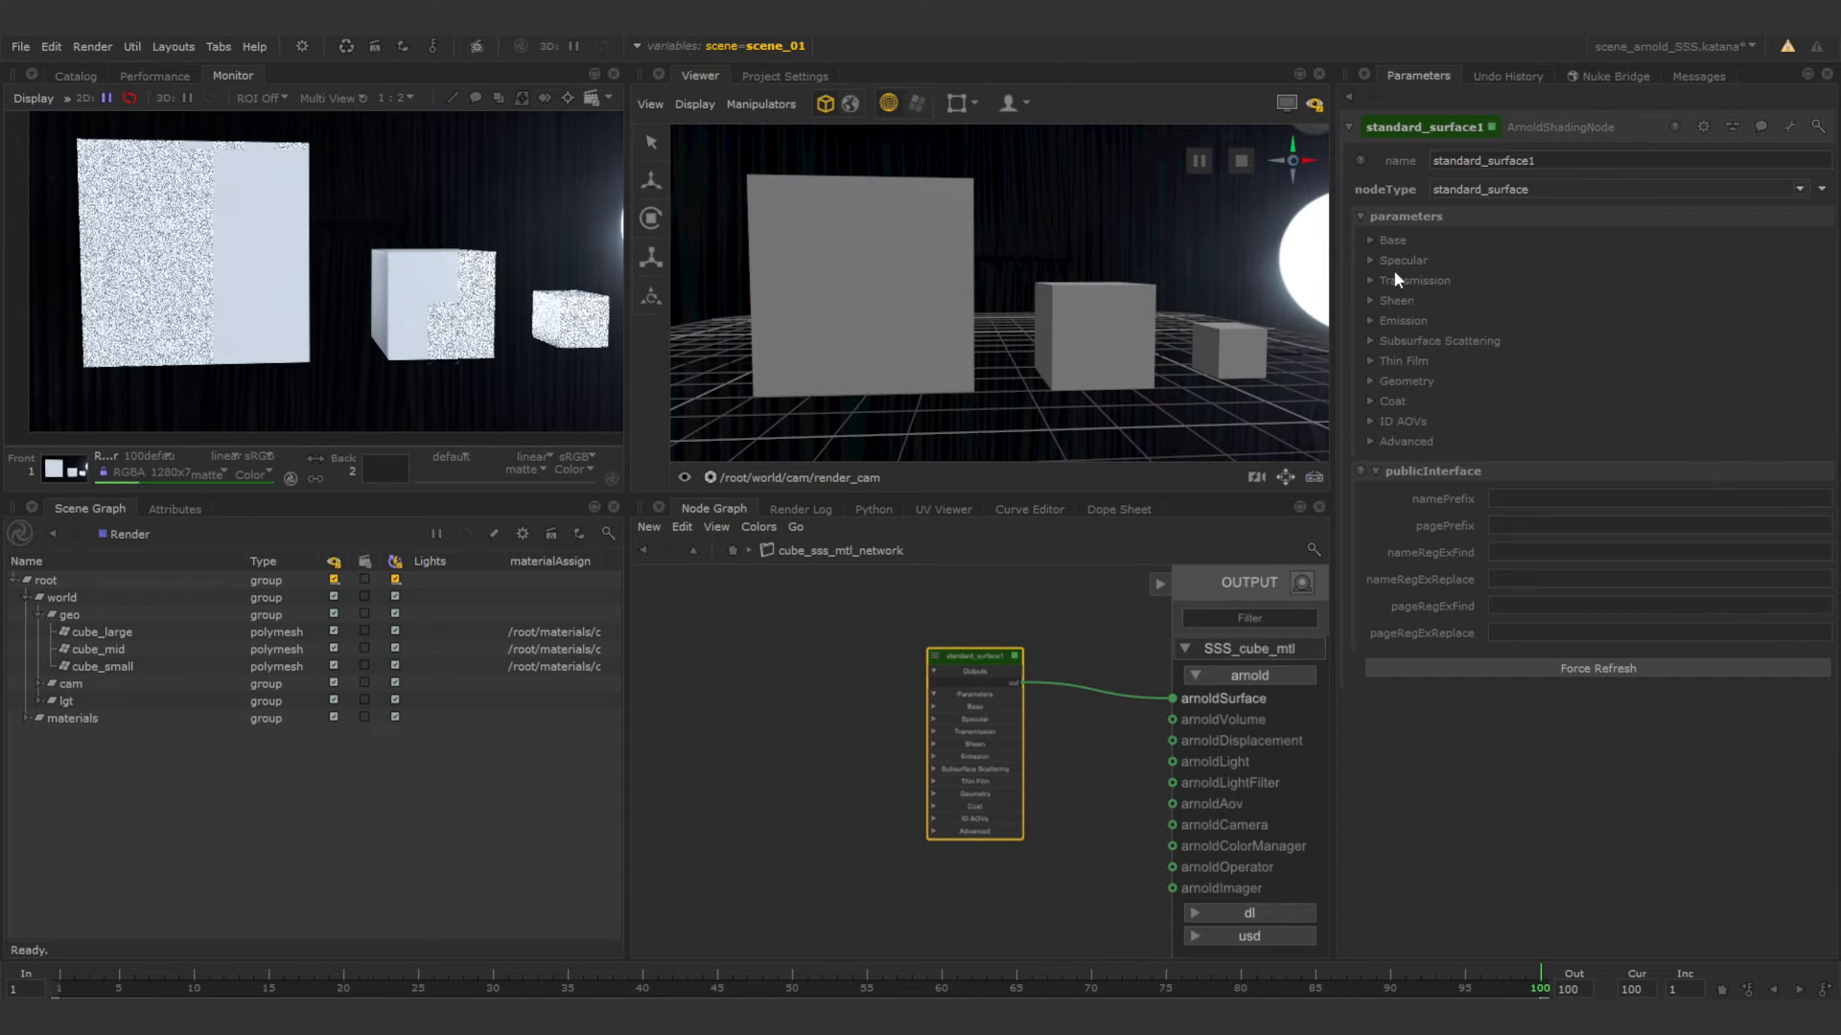
pyautogui.click(1371, 239)
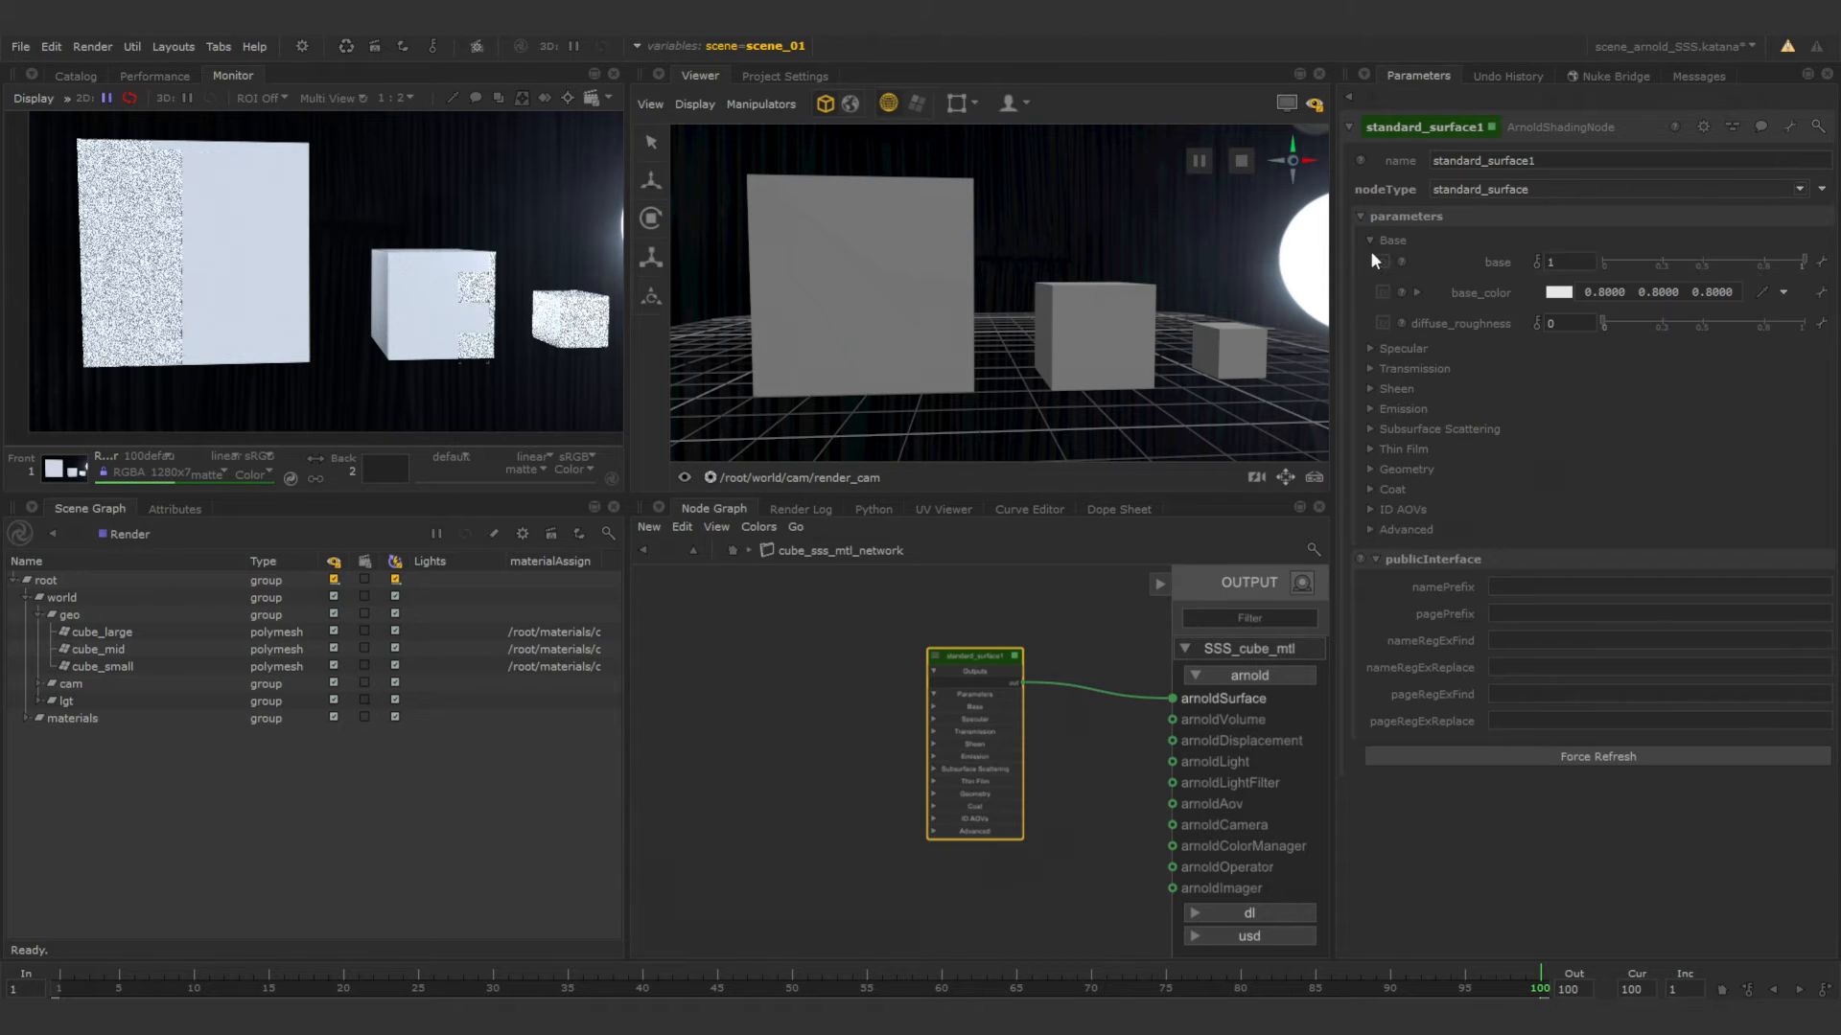
pyautogui.click(1371, 428)
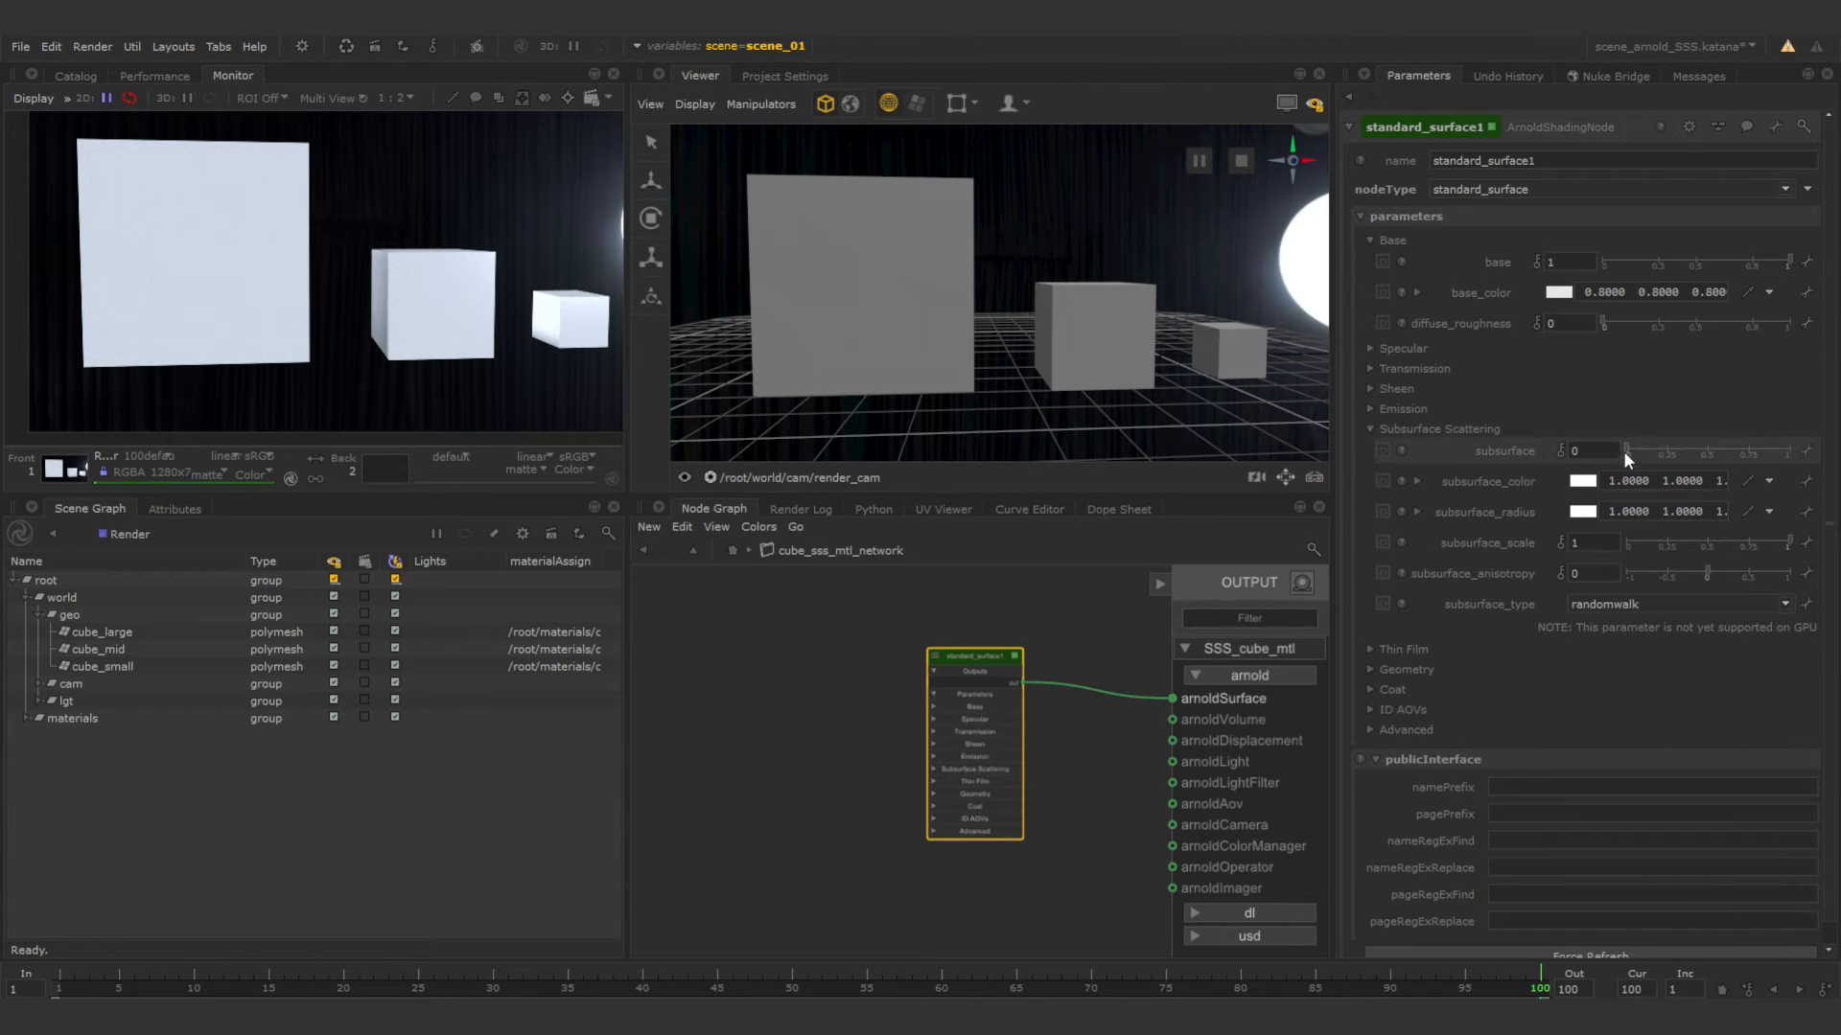
pyautogui.moveTo(1625, 448); pyautogui.dragTo(1788, 450)
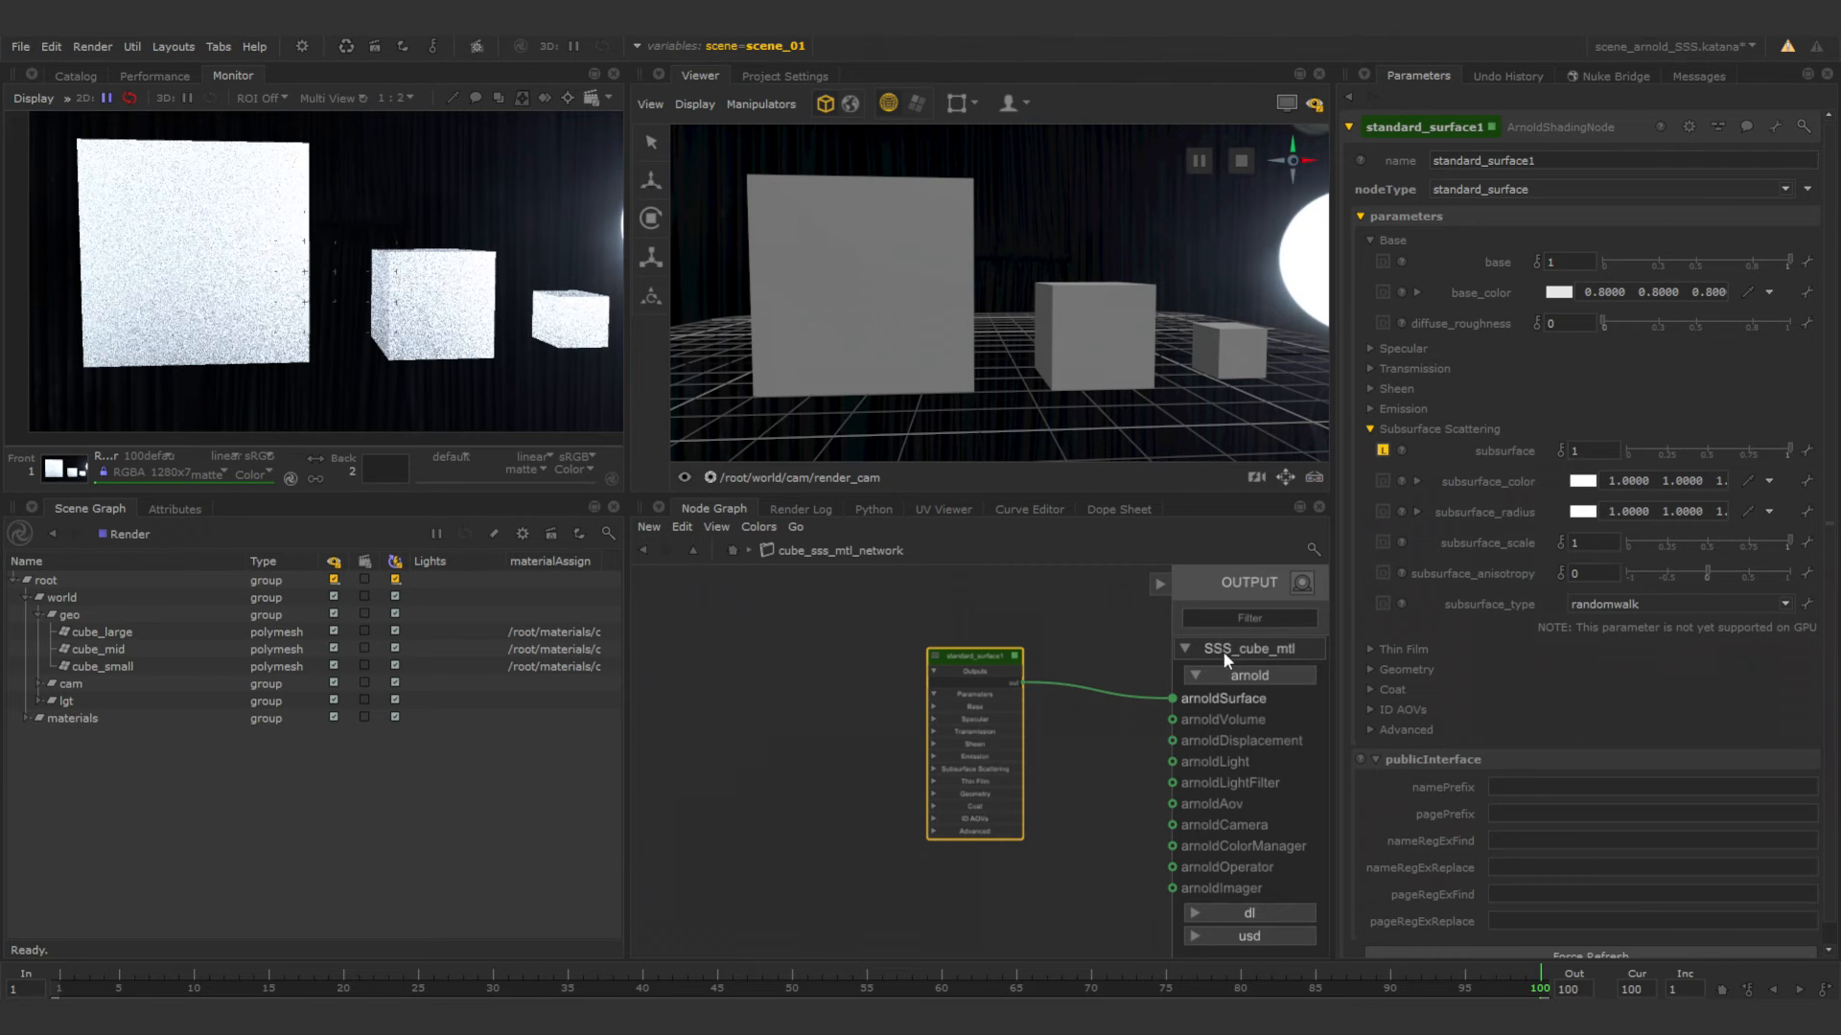
# Set the shader's subsurface_color to a golden tan of 0.4528, 0.3159, 0.1070.
pyautogui.click(1583, 481)
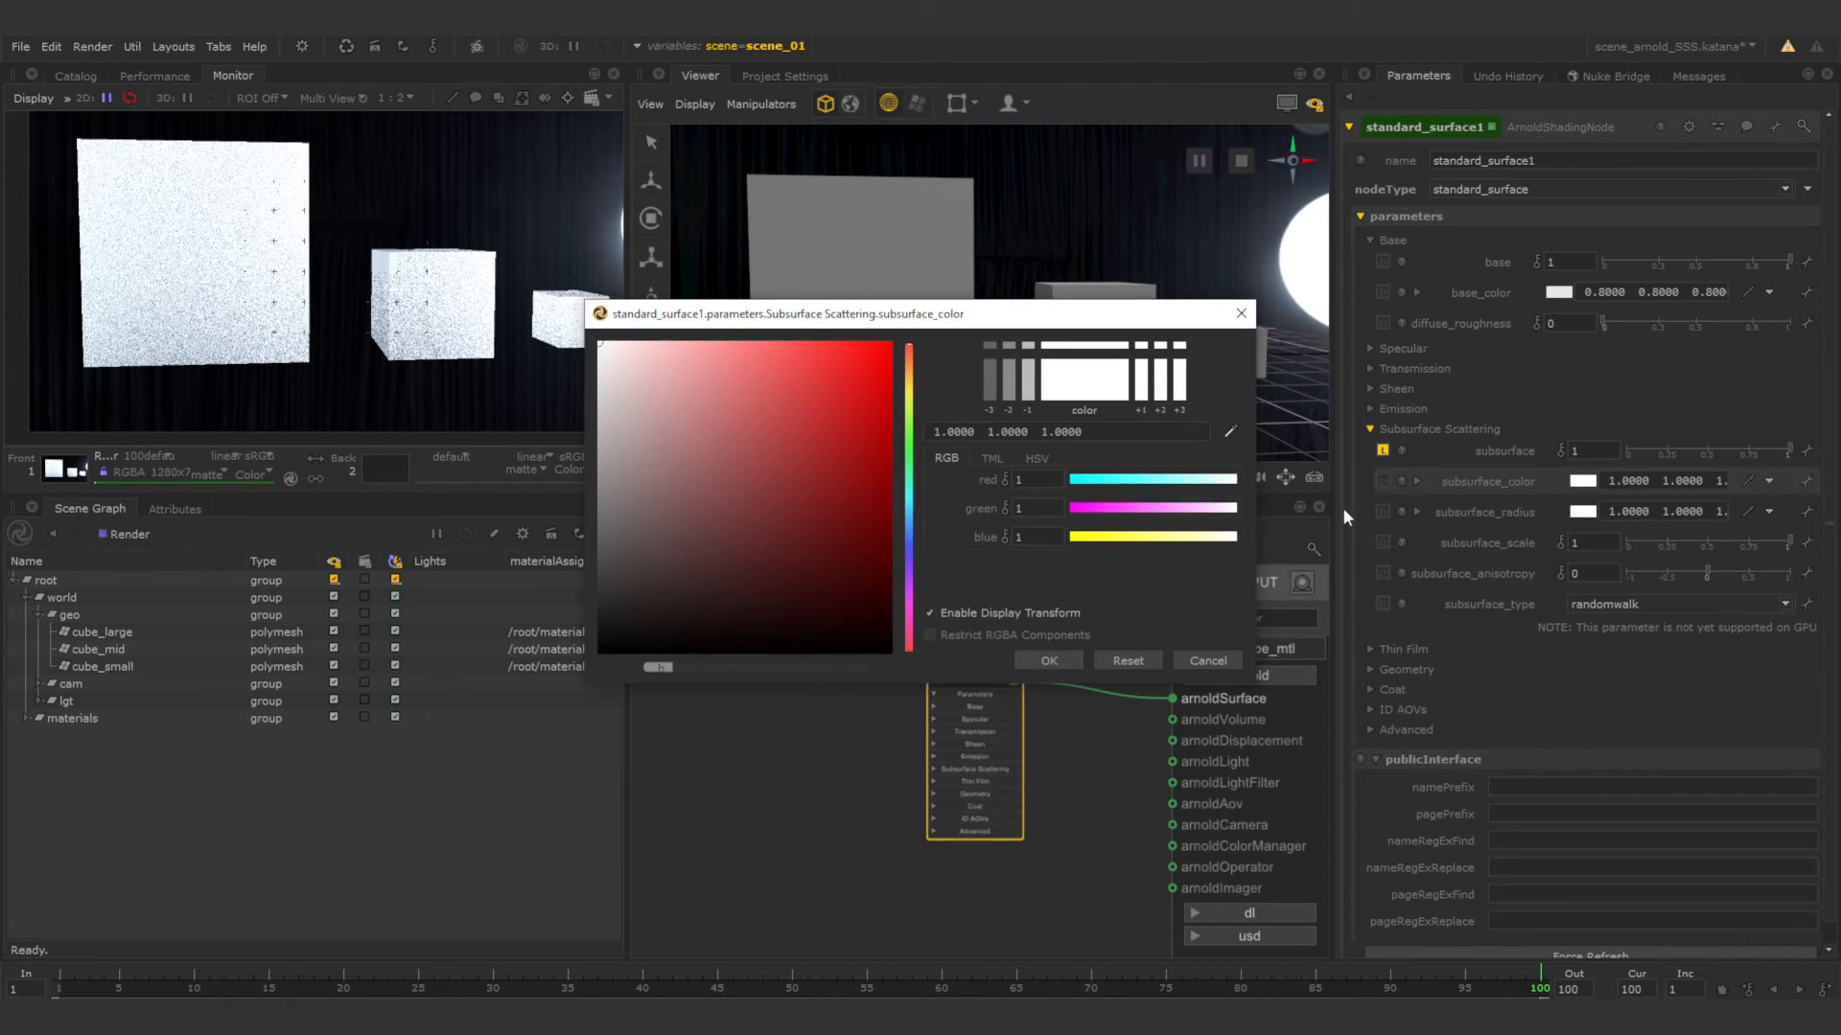
pyautogui.click(910, 380)
pyautogui.click(723, 418)
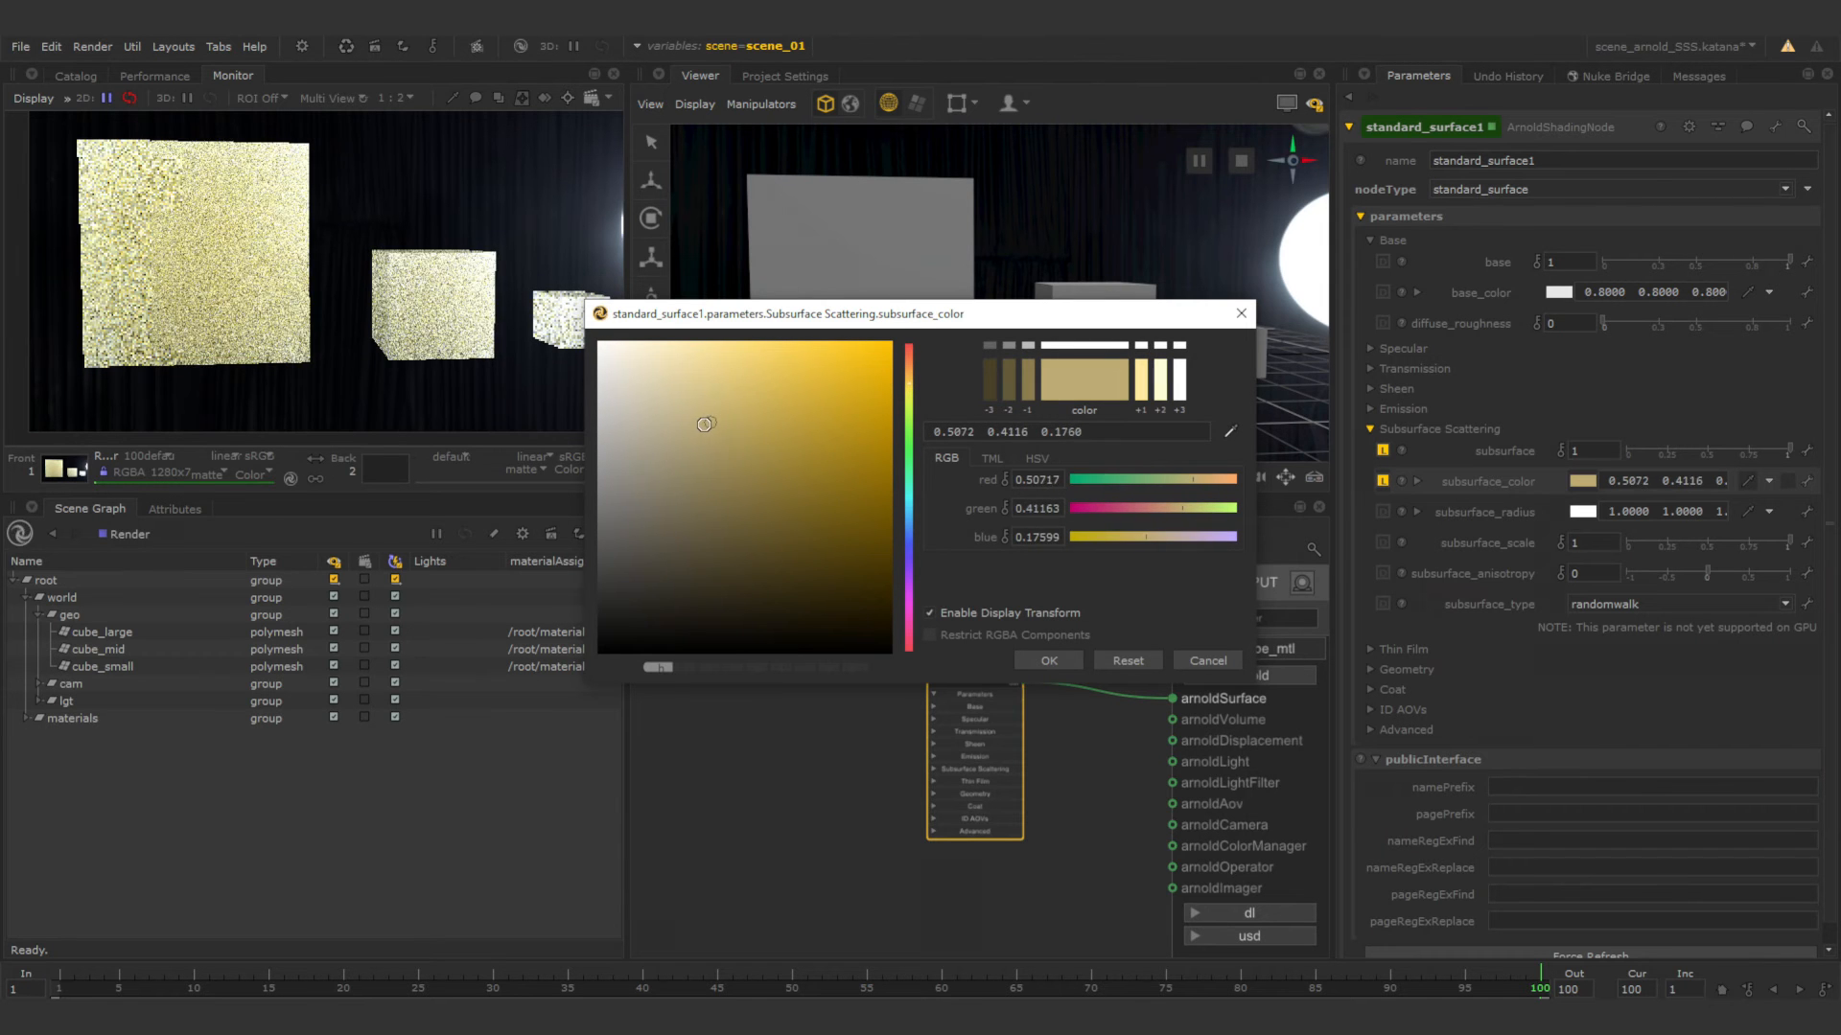
pyautogui.click(731, 424)
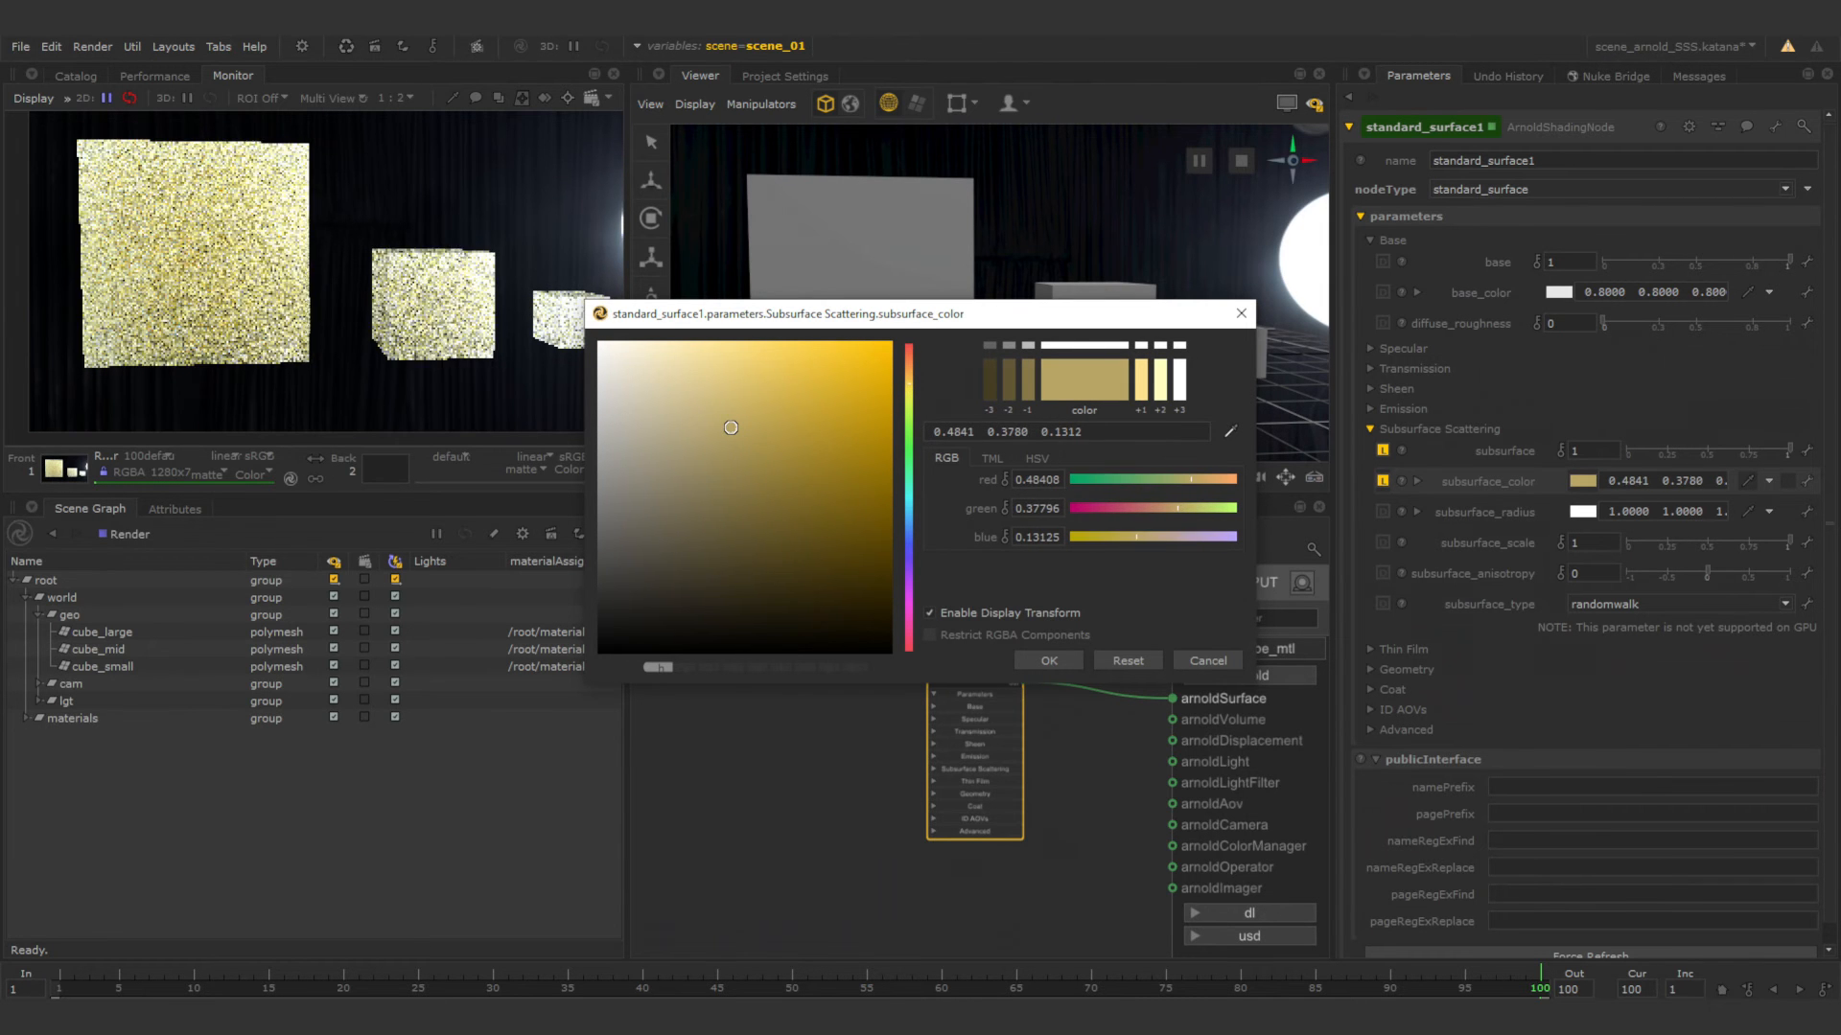
pyautogui.click(738, 432)
pyautogui.click(741, 433)
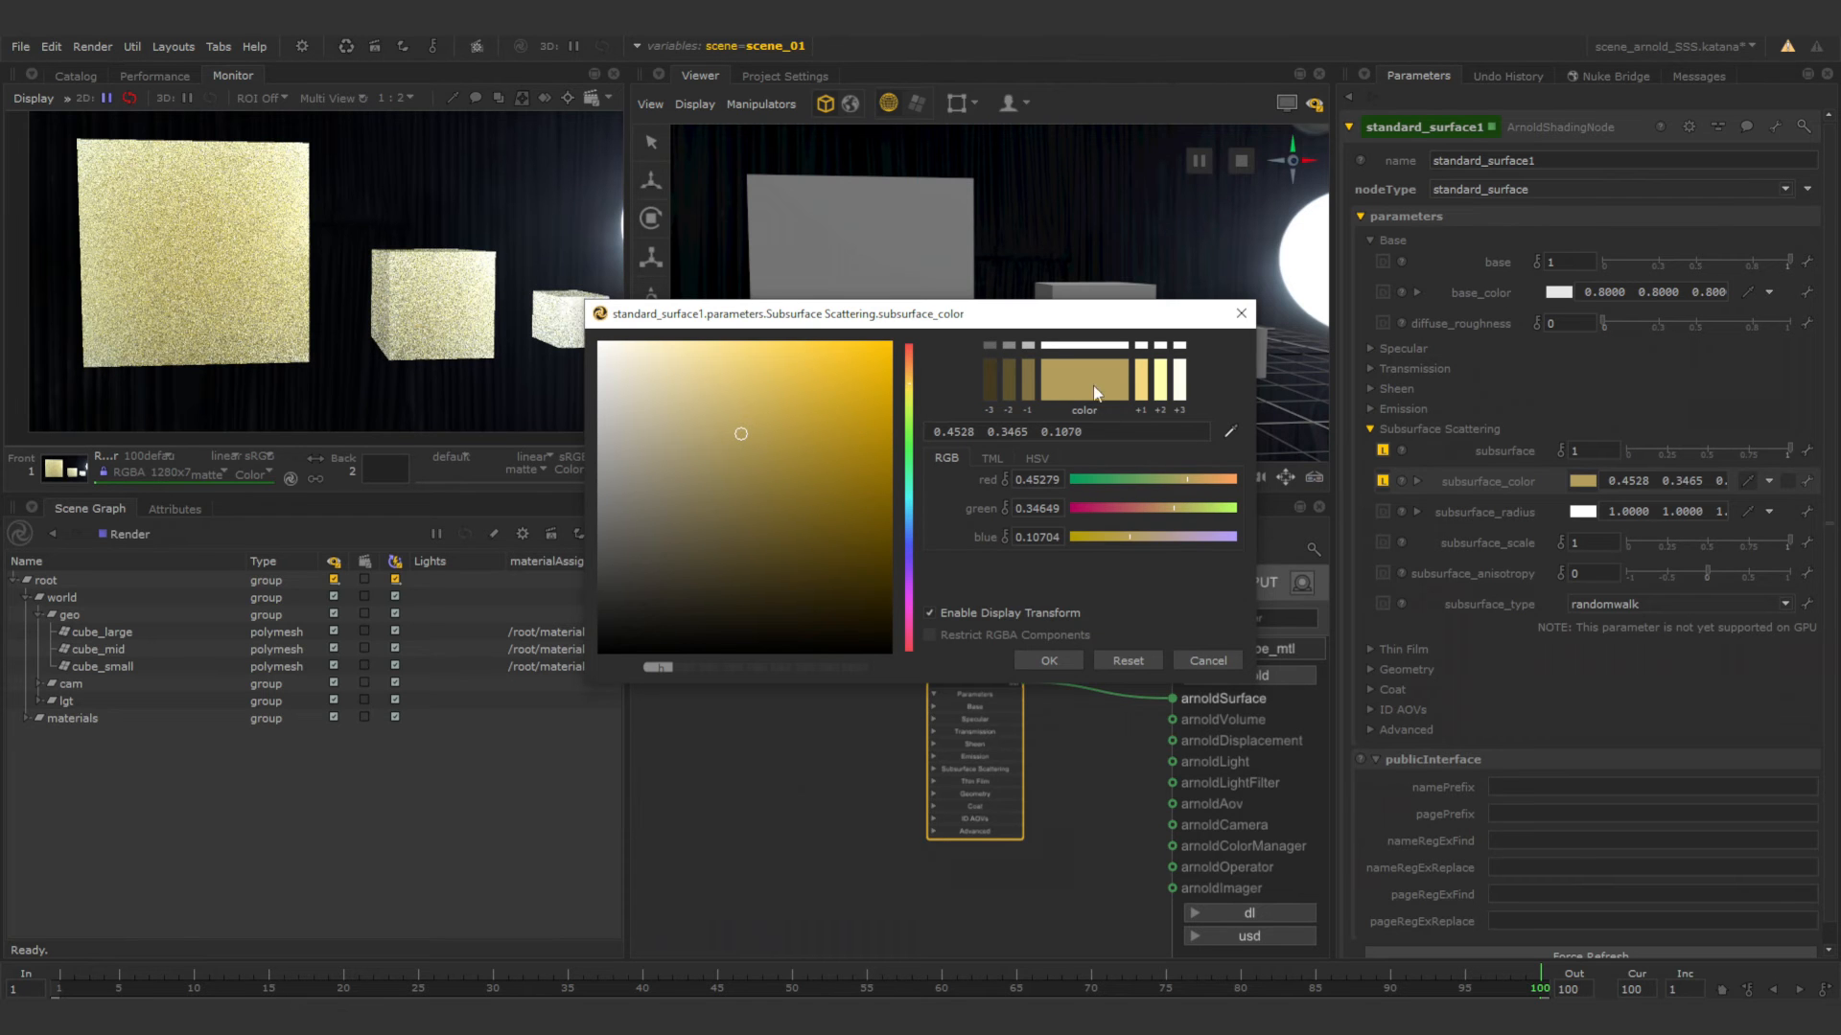
pyautogui.click(908, 381)
pyautogui.click(1055, 660)
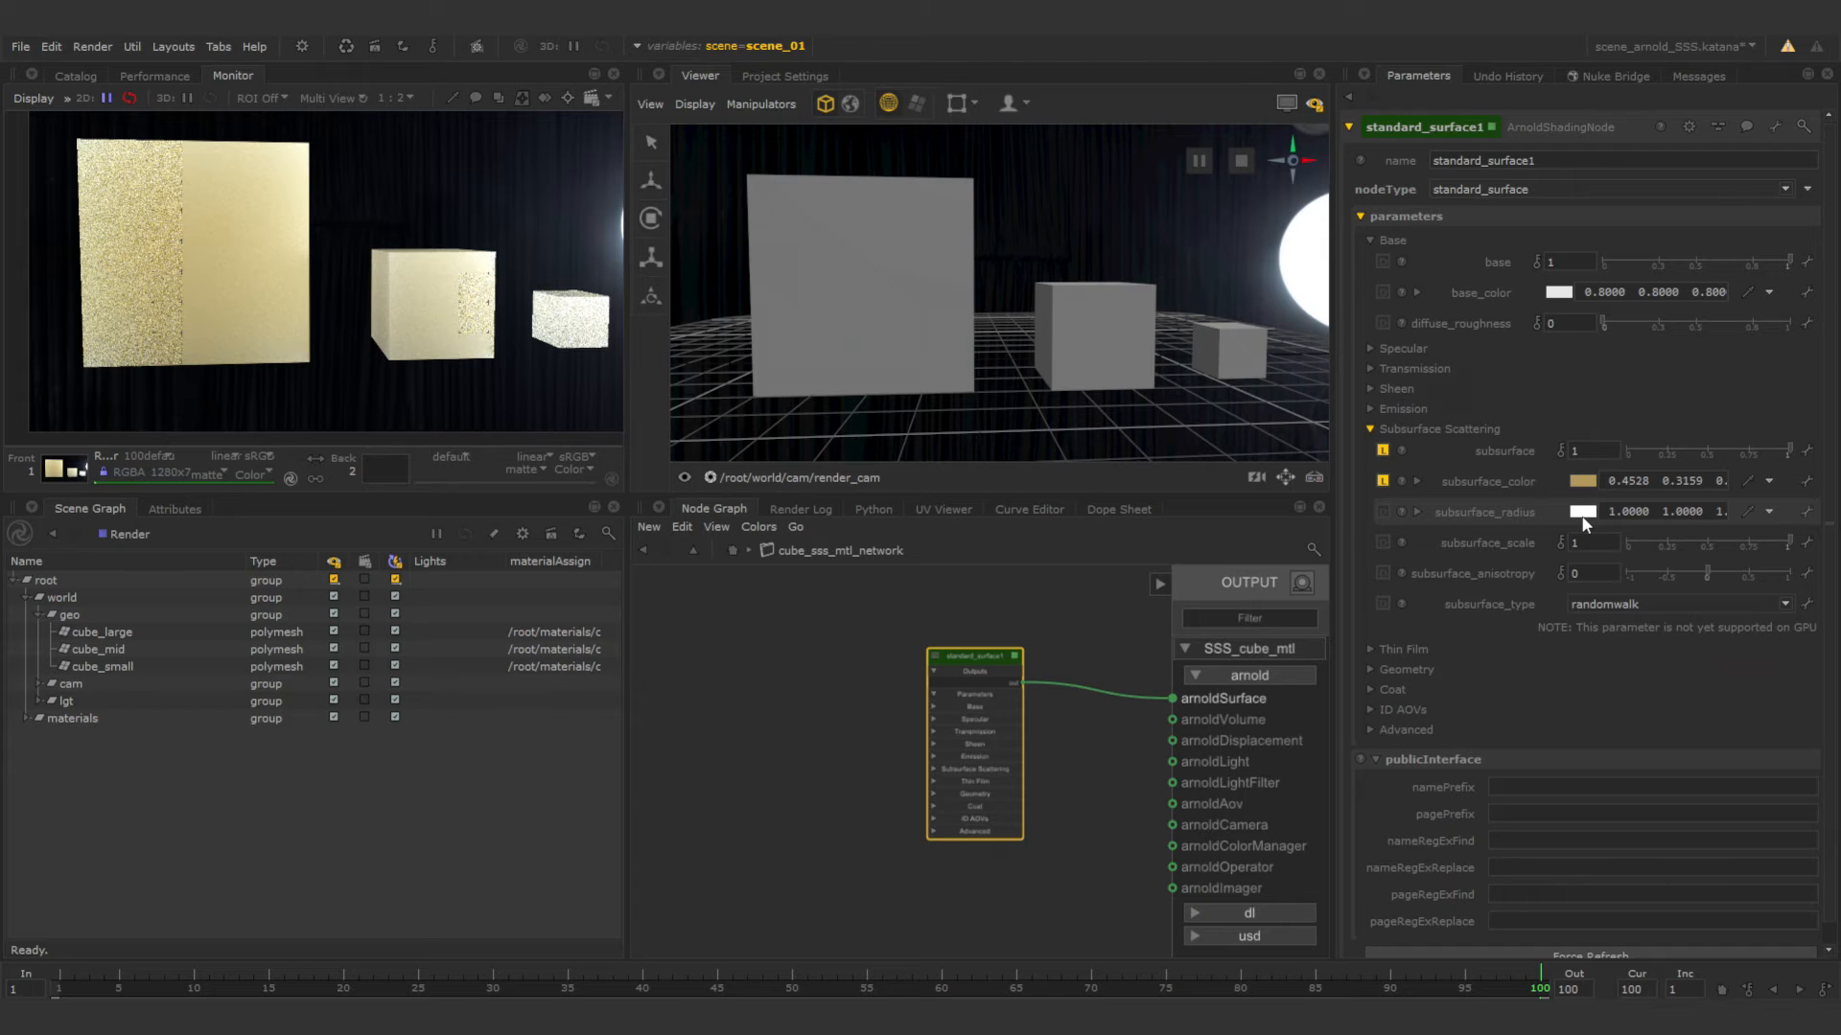
# Widen the parameter area and set the green and blue components of subsurface_radius to 0.
pyautogui.moveTo(1338, 479); pyautogui.dragTo(1289, 481)
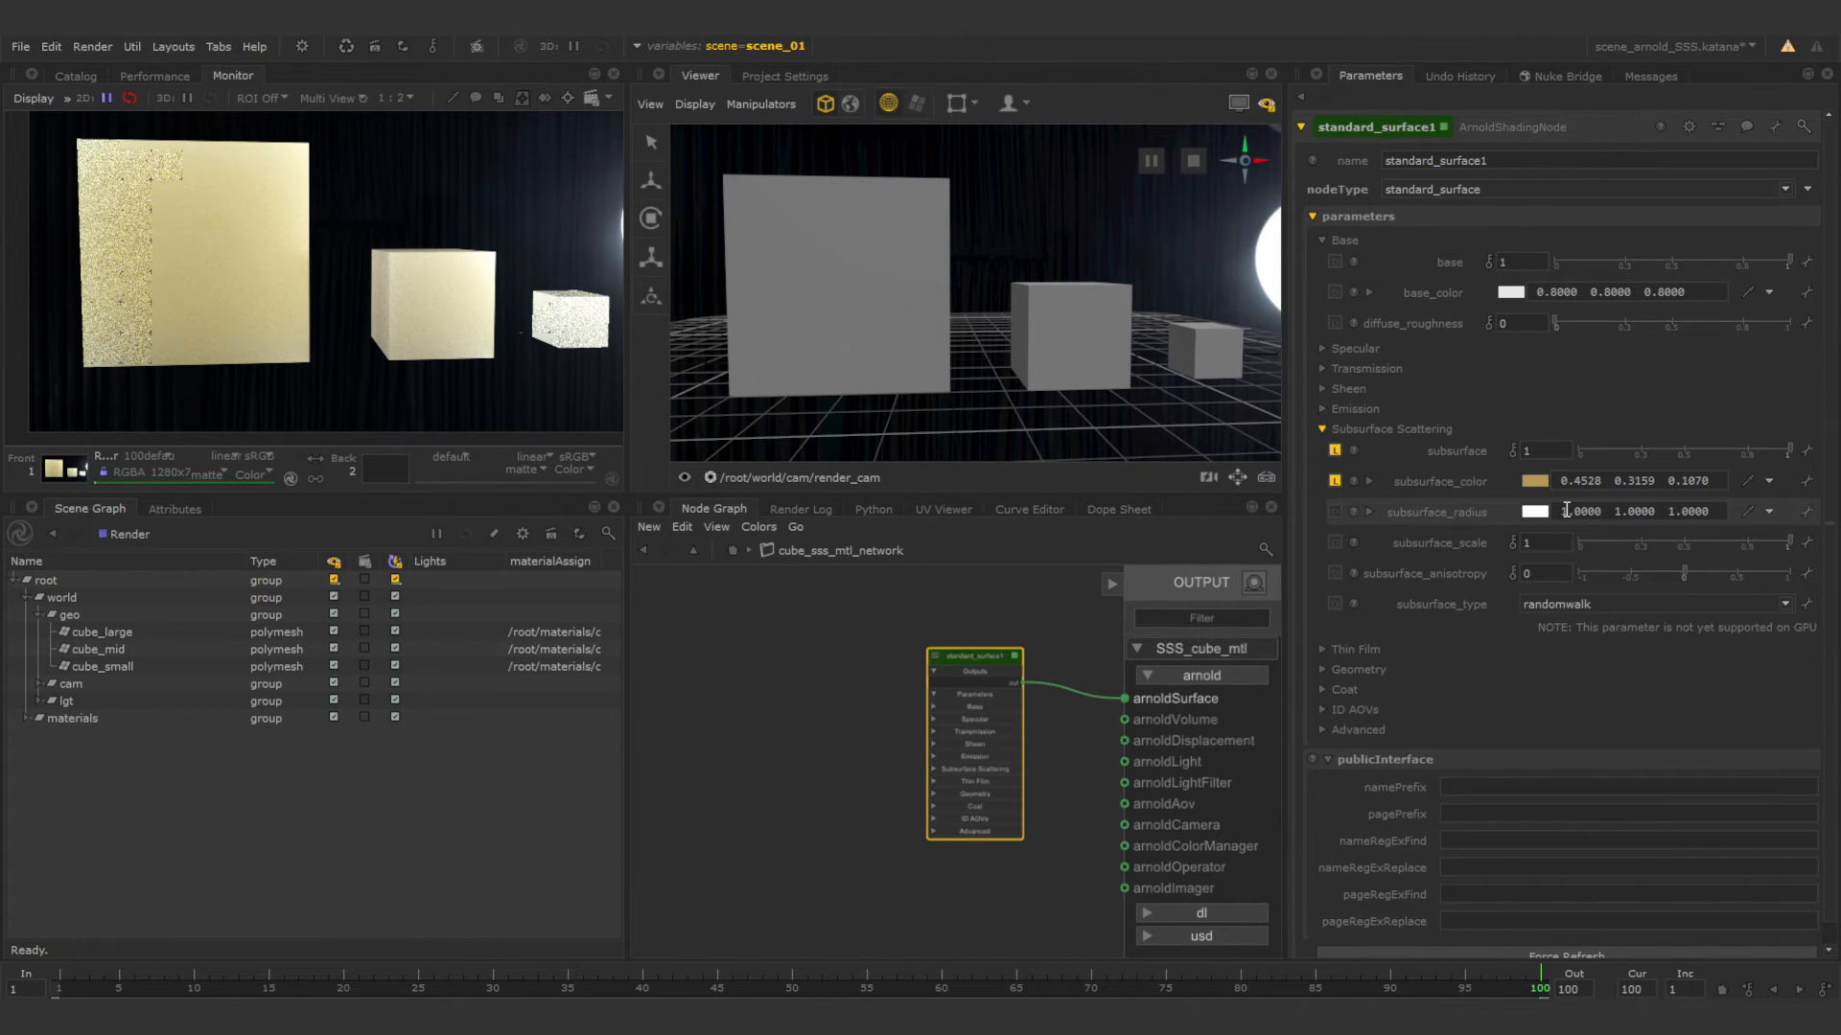
pyautogui.doubleClick(1618, 514)
pyautogui.write('0')
pyautogui.press('Return')
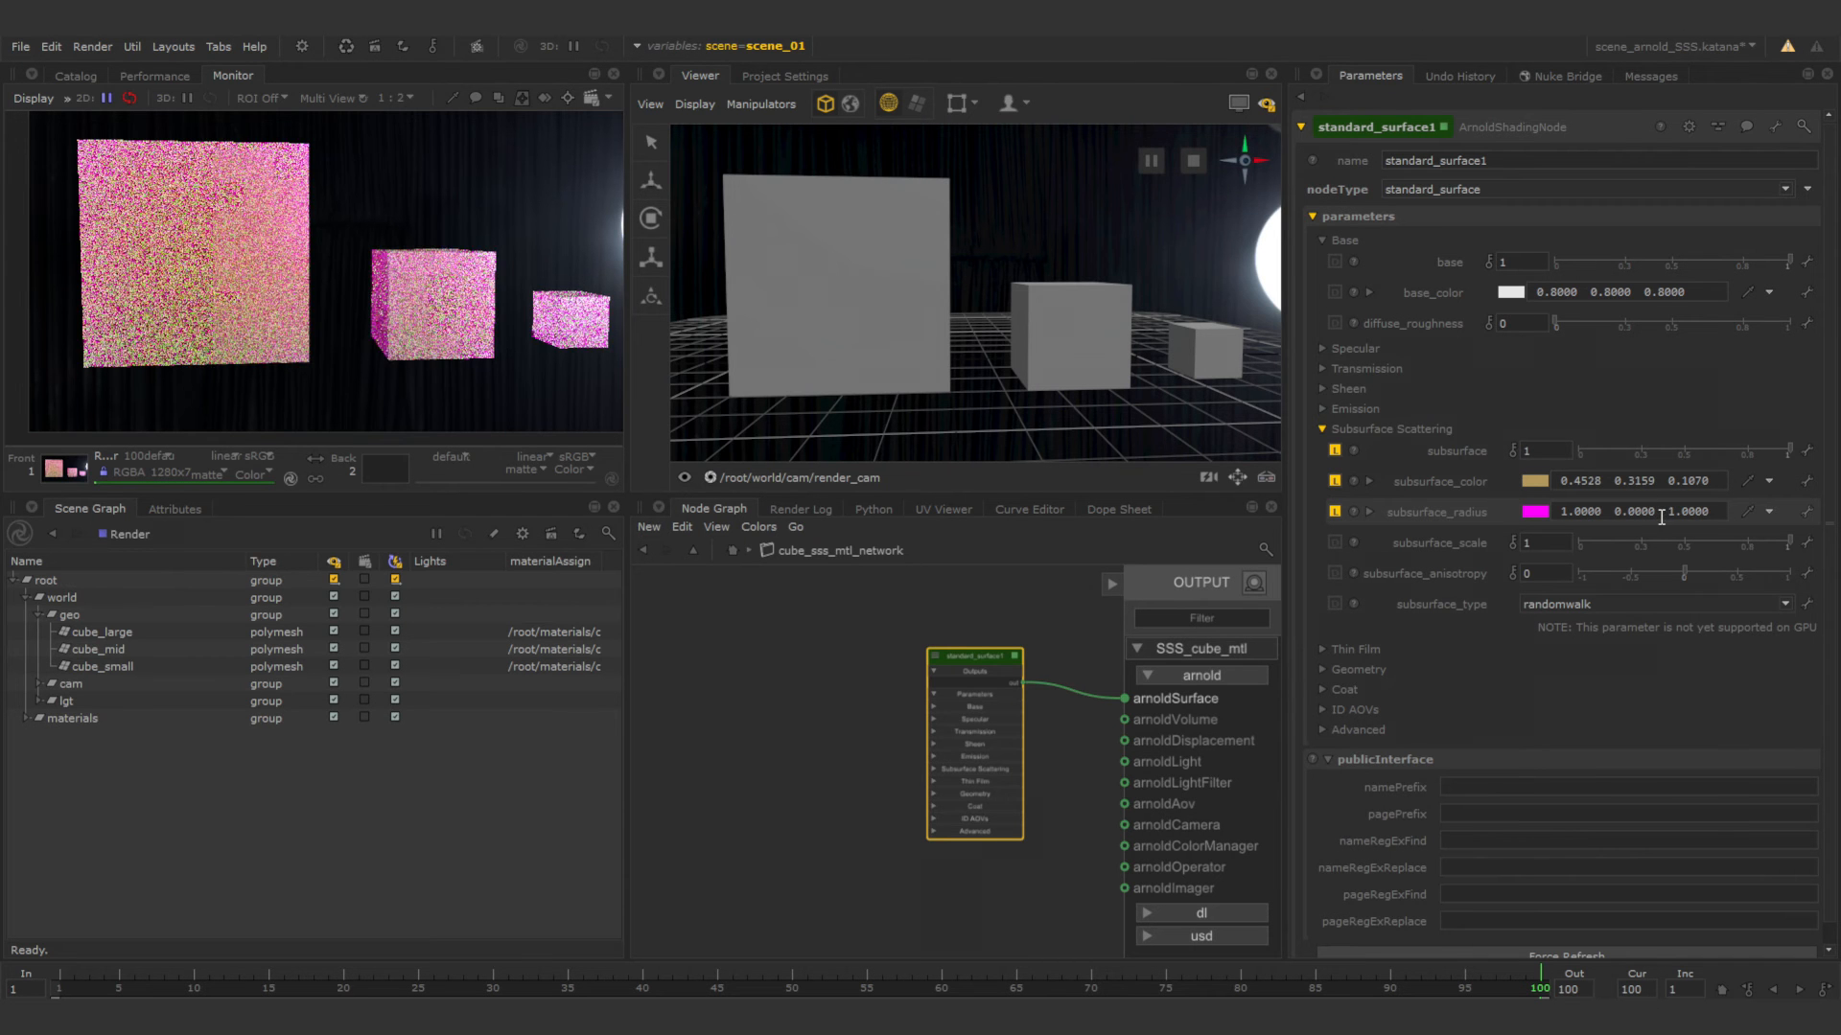
pyautogui.doubleClick(1689, 512)
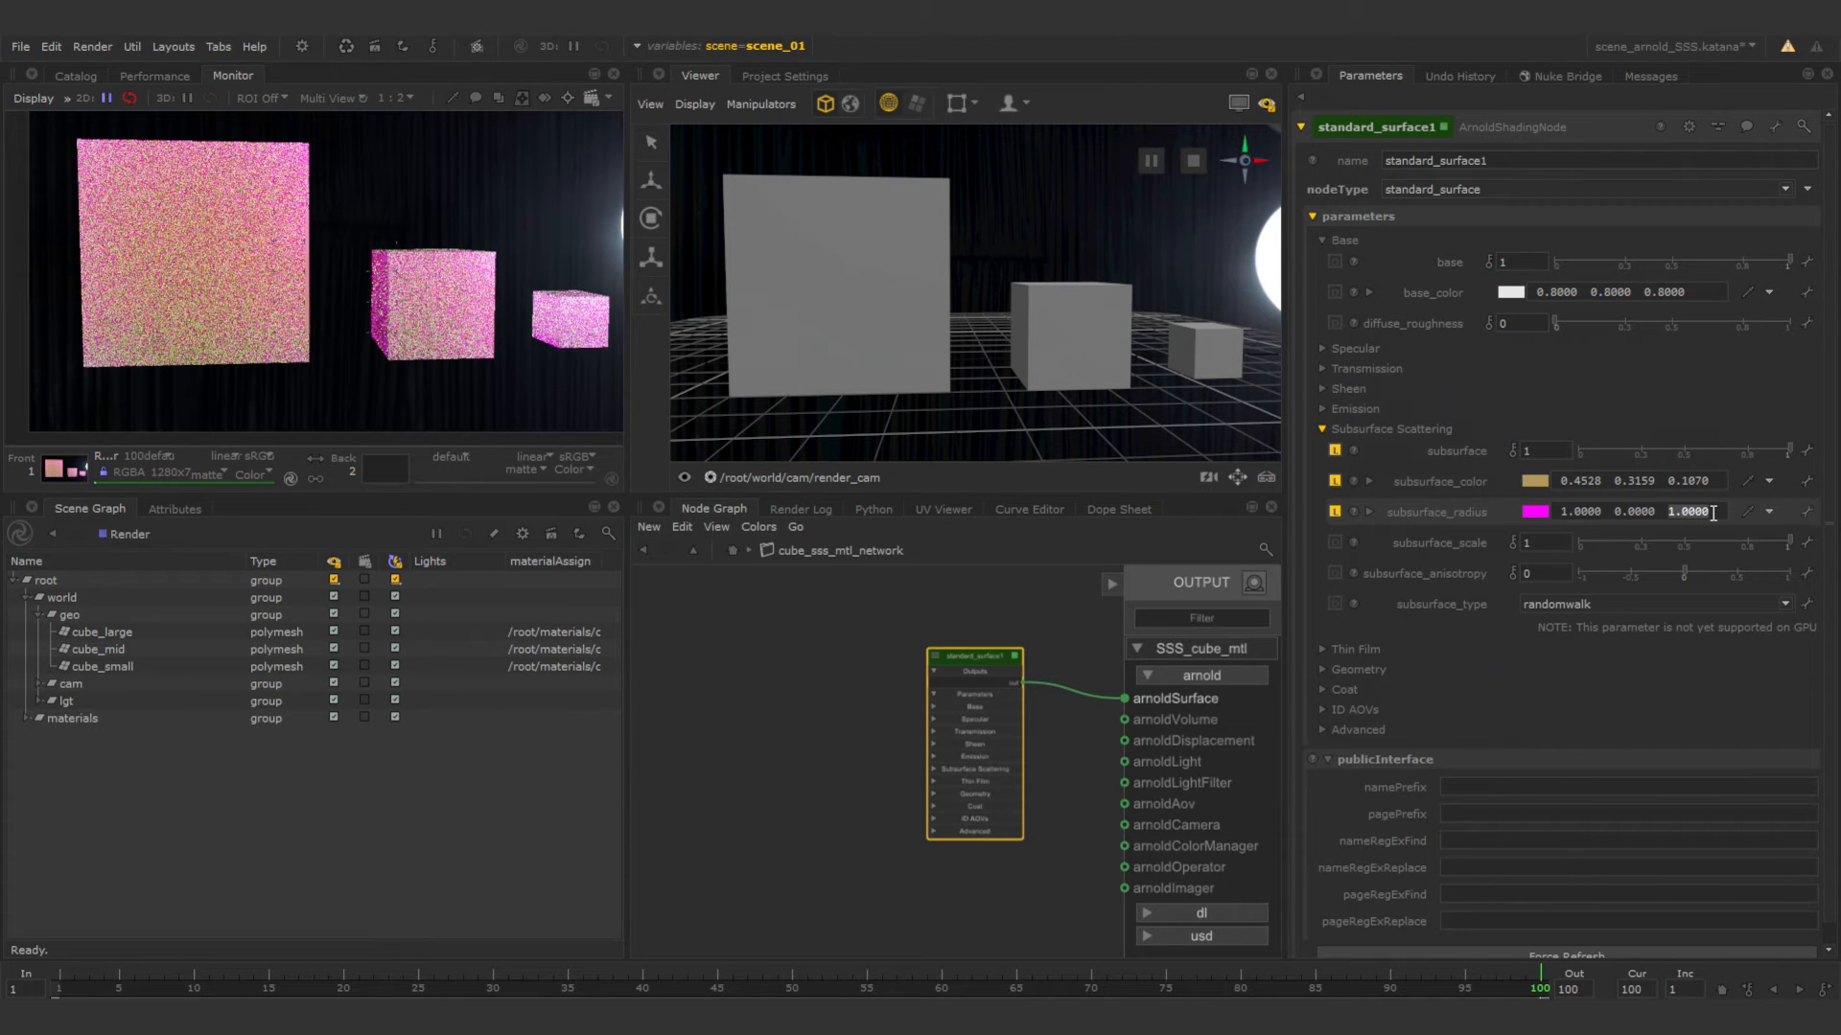
pyautogui.write('0')
pyautogui.press('Return')
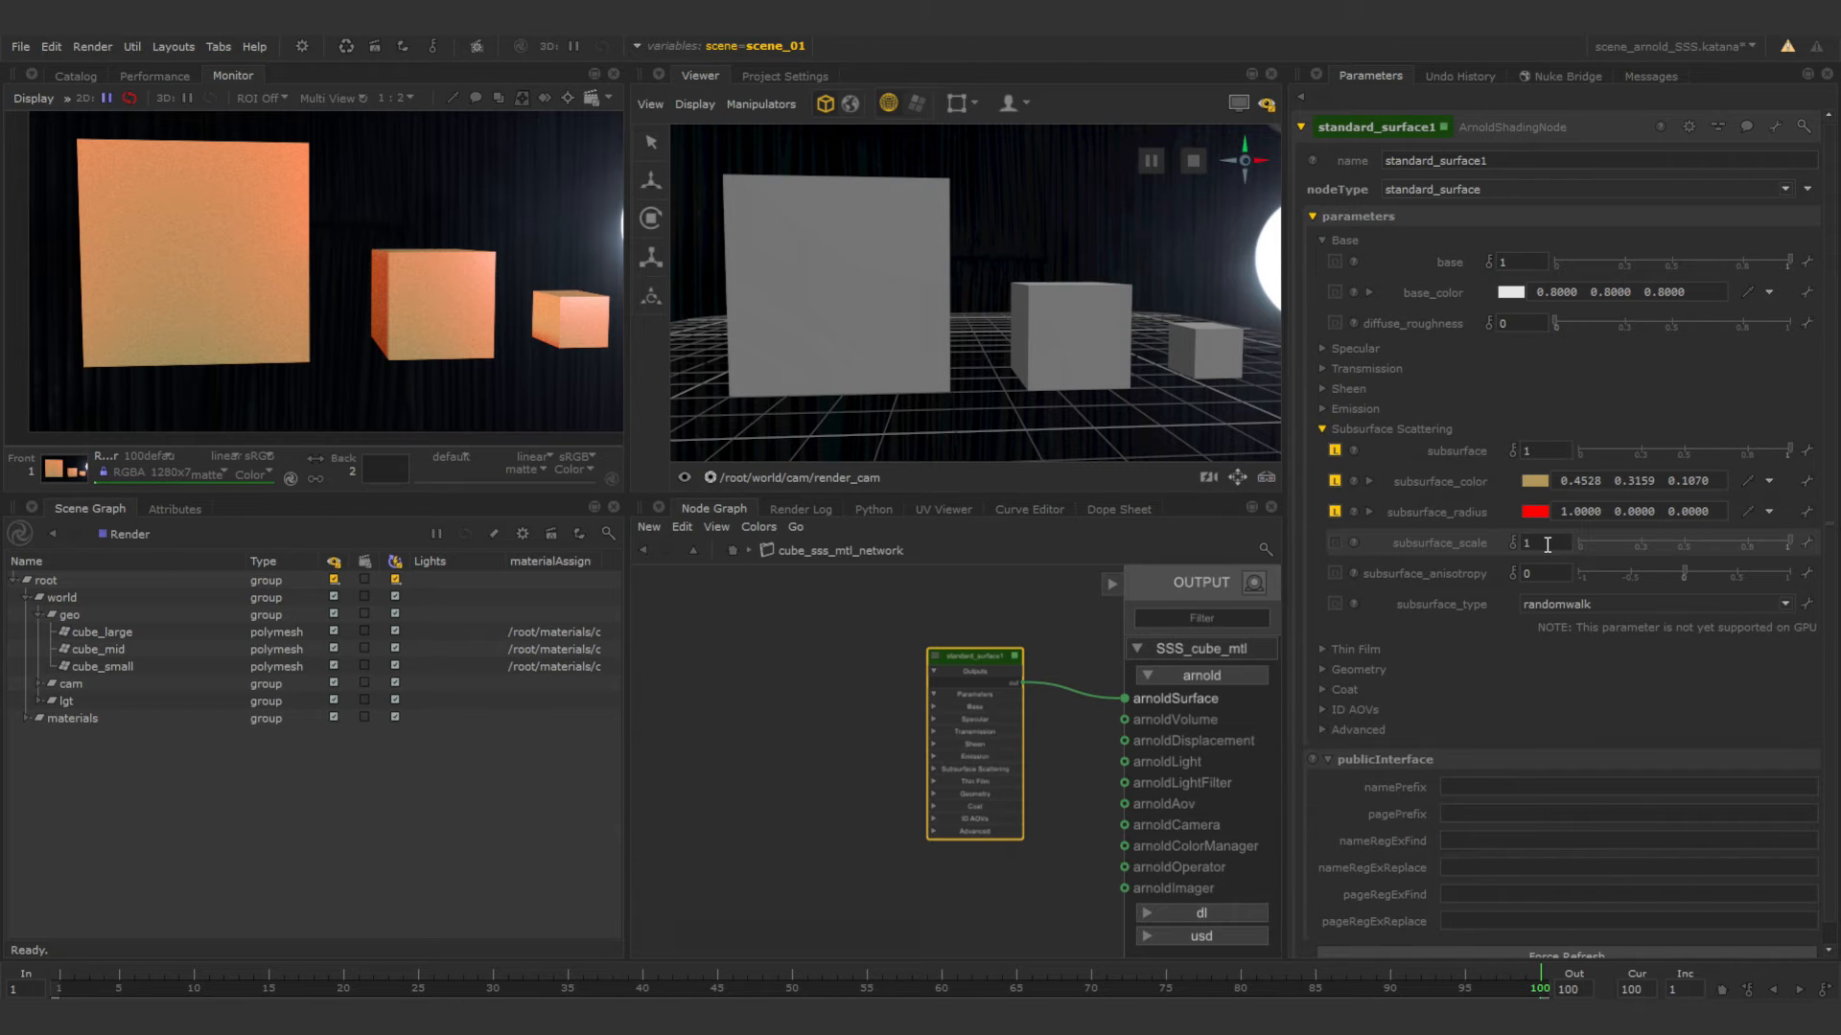
# Set the shader's subsurface_scale to 0.1.
pyautogui.doubleClick(1546, 544)
pyautogui.write('0.1')
pyautogui.press('Return')
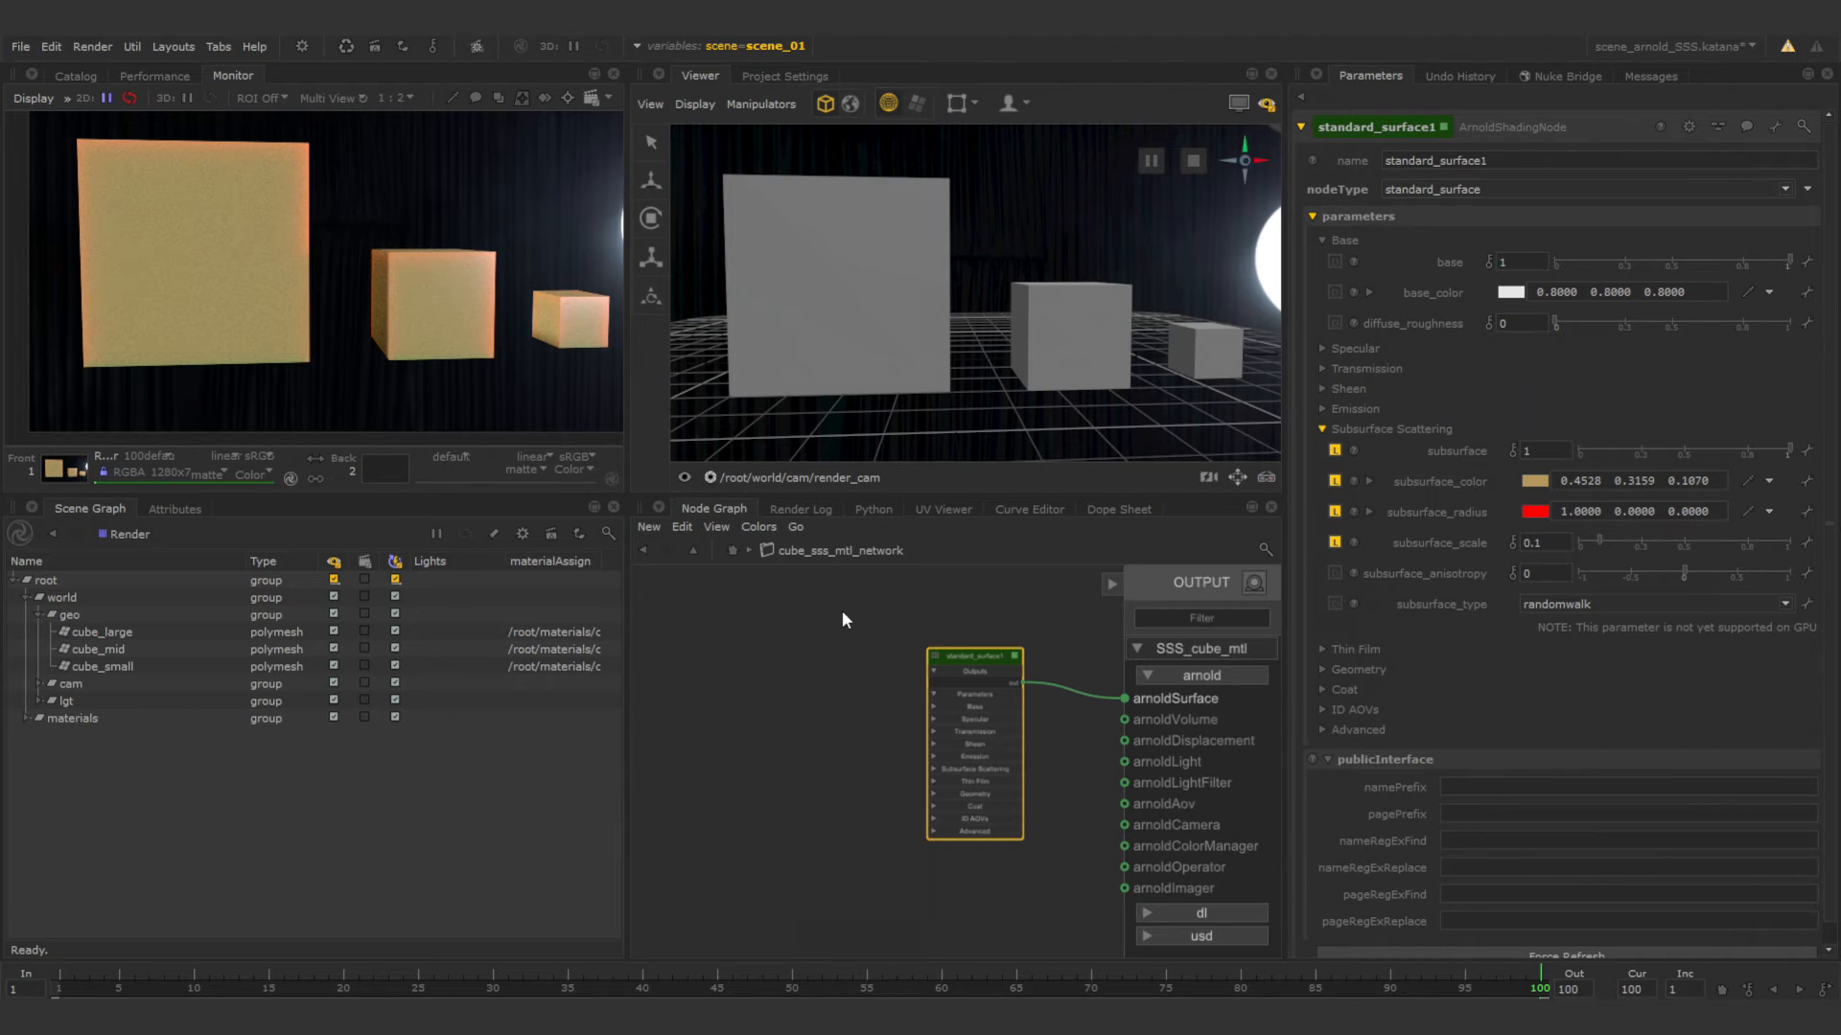
# Set the shader's subsurface_radius to pure green with components 0, 1 and 0.
pyautogui.click(1570, 512)
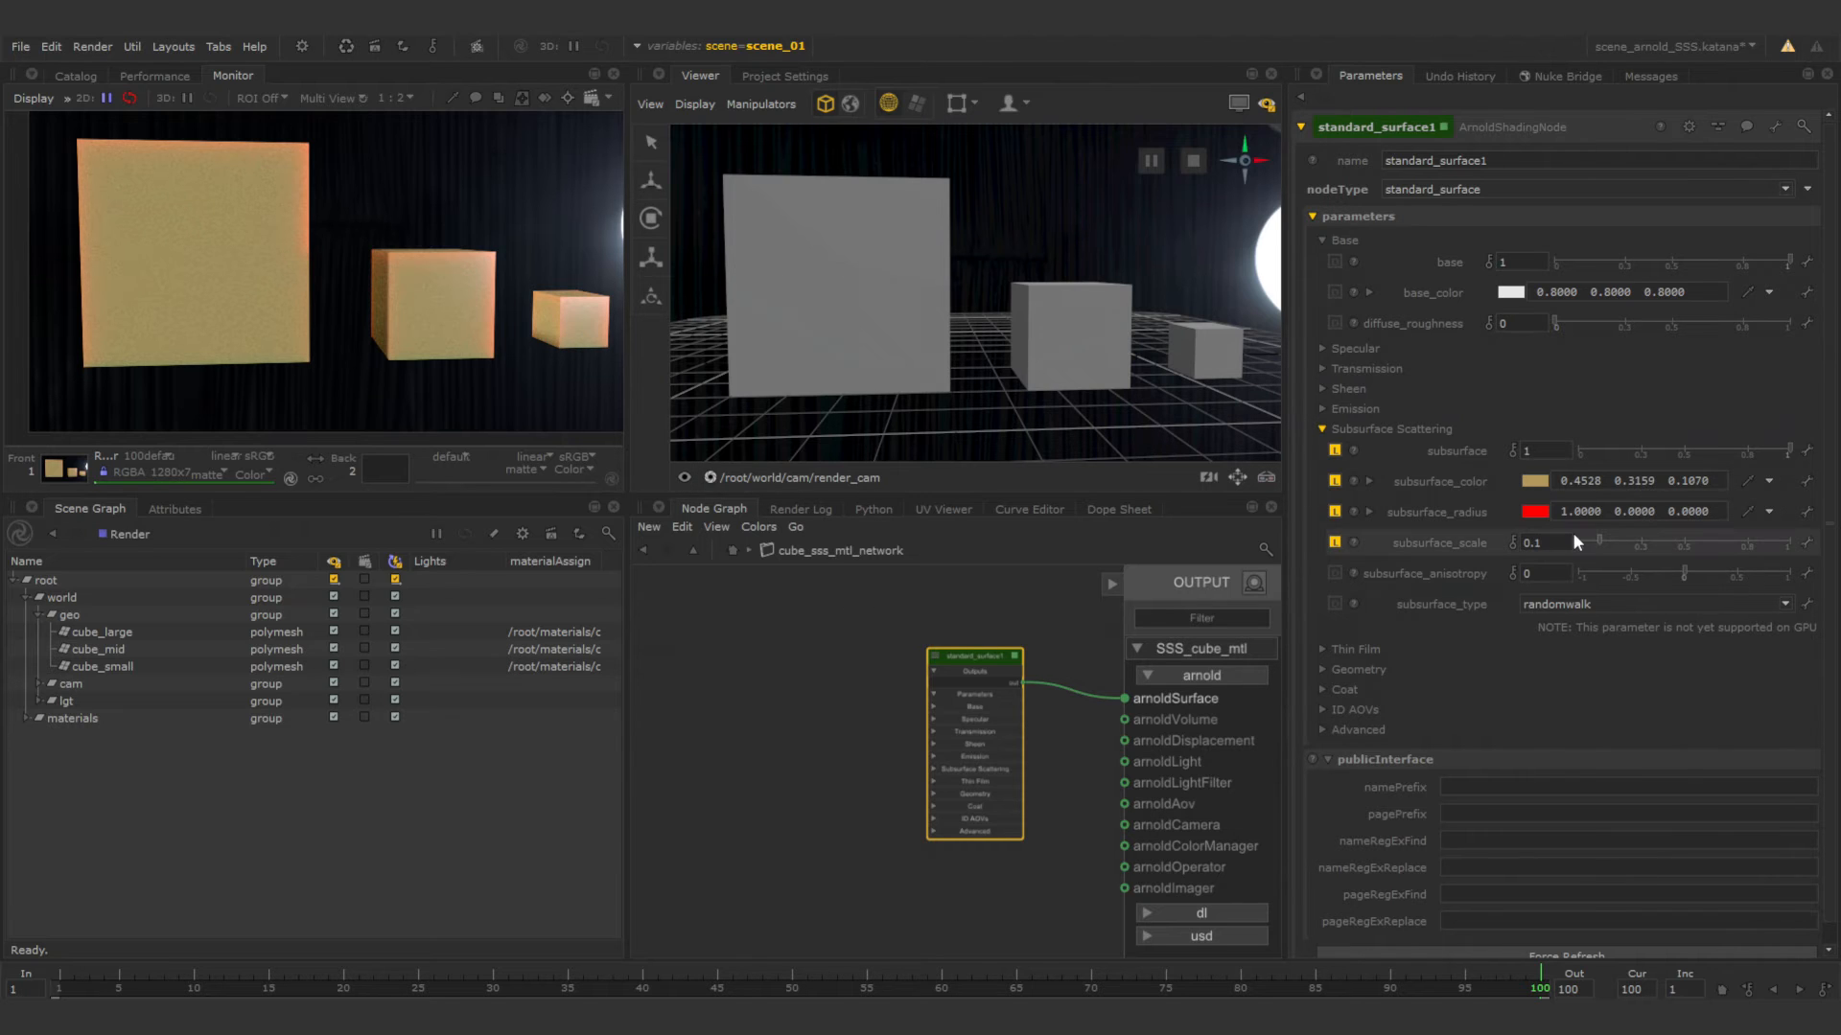
pyautogui.press('BackSpace')
pyautogui.write('0')
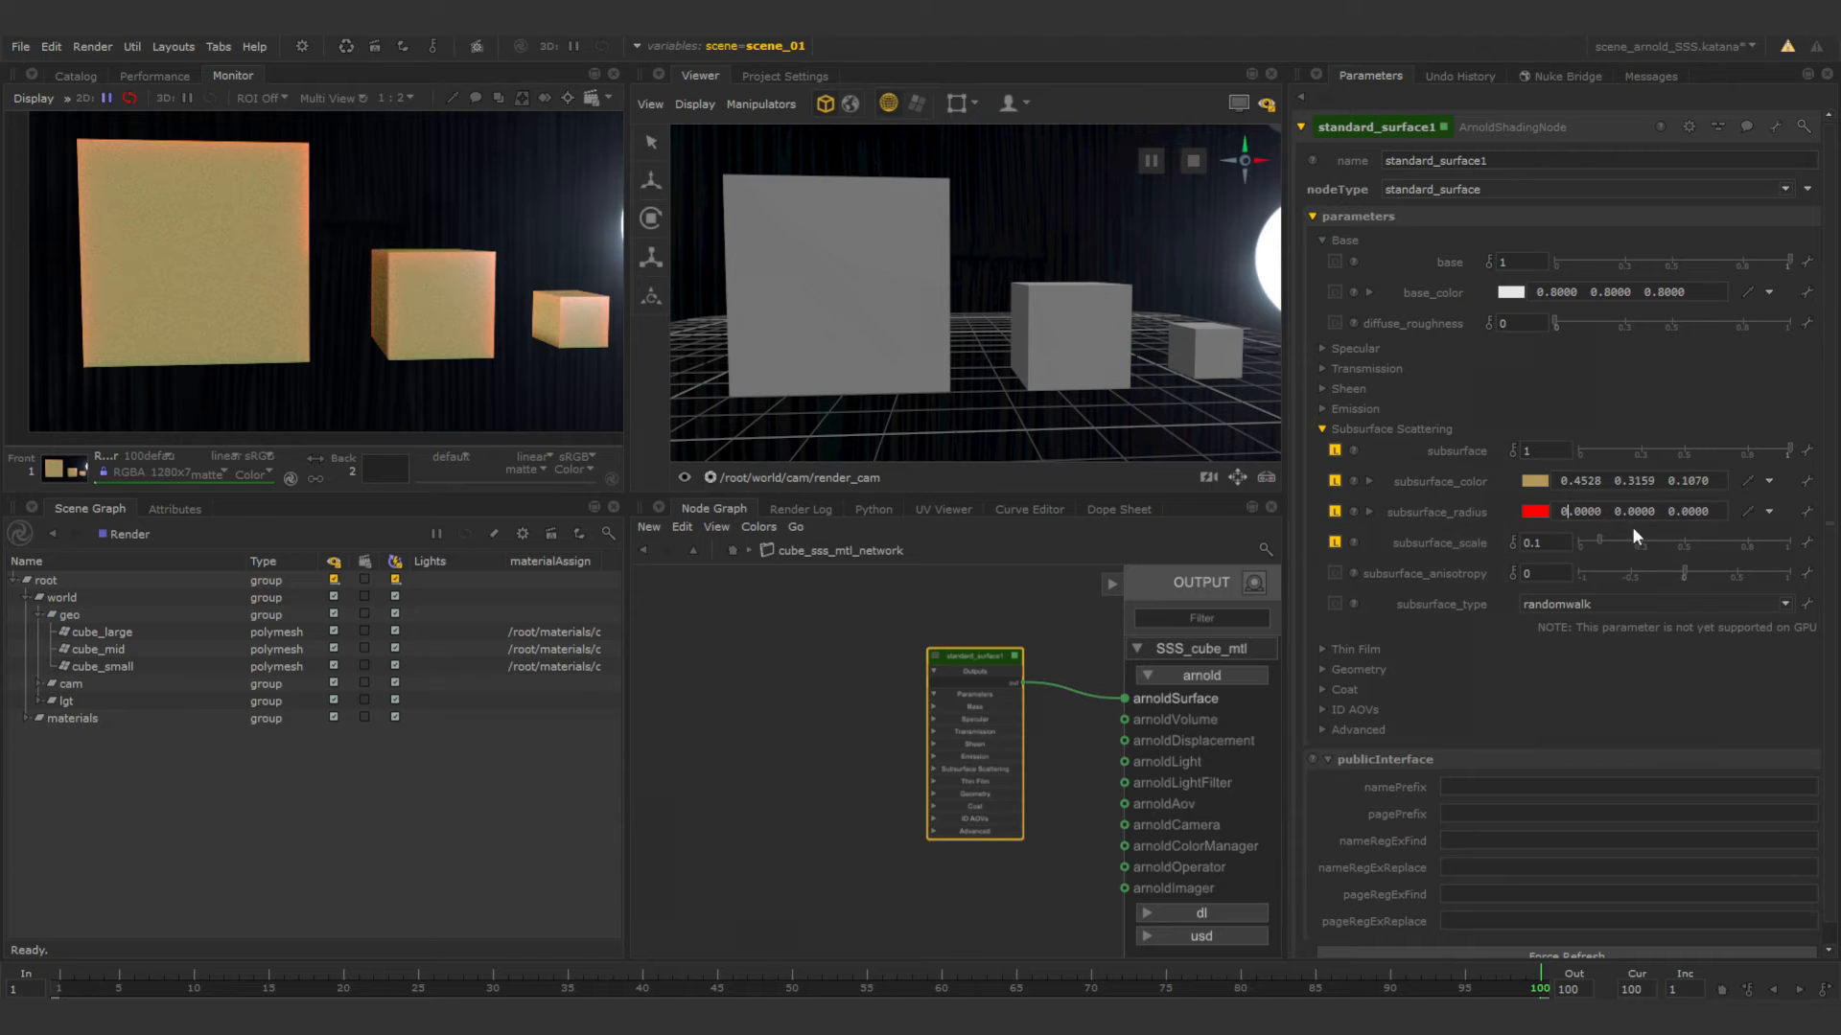
pyautogui.click(1614, 521)
pyautogui.press('Return')
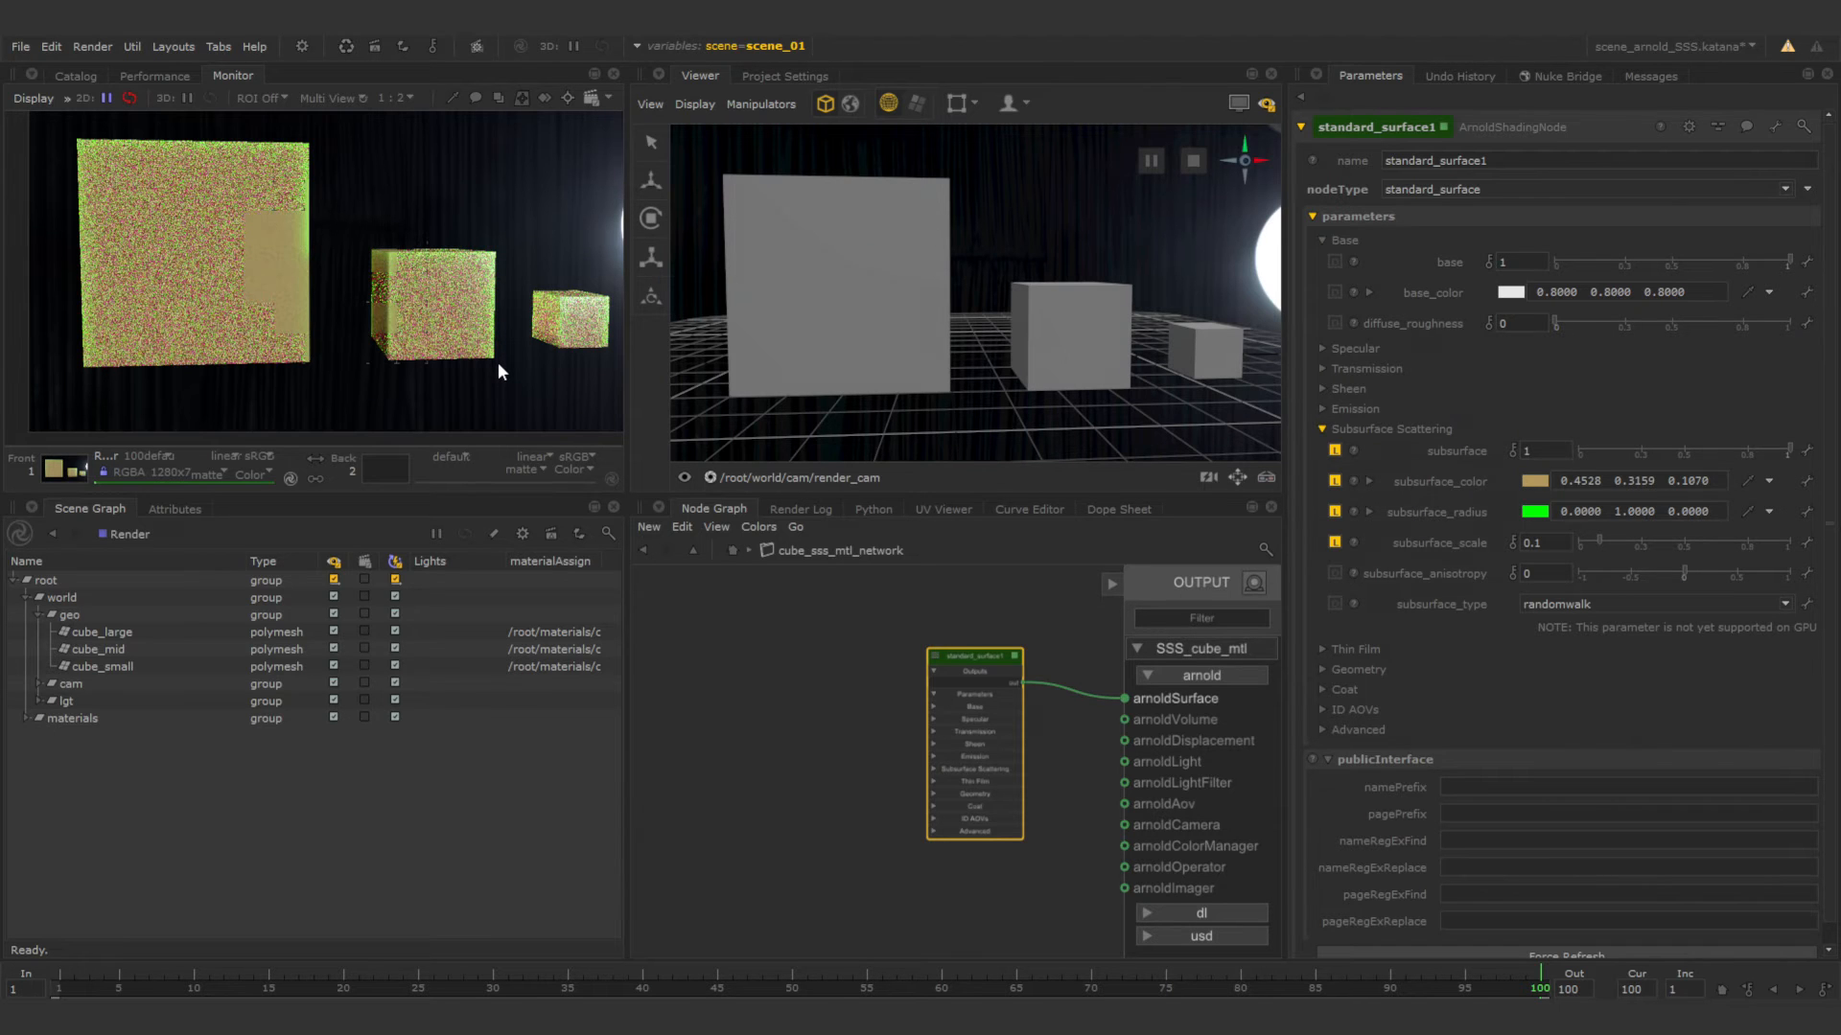
# Set the shader's subsurface_scale to 1.
pyautogui.write('01')
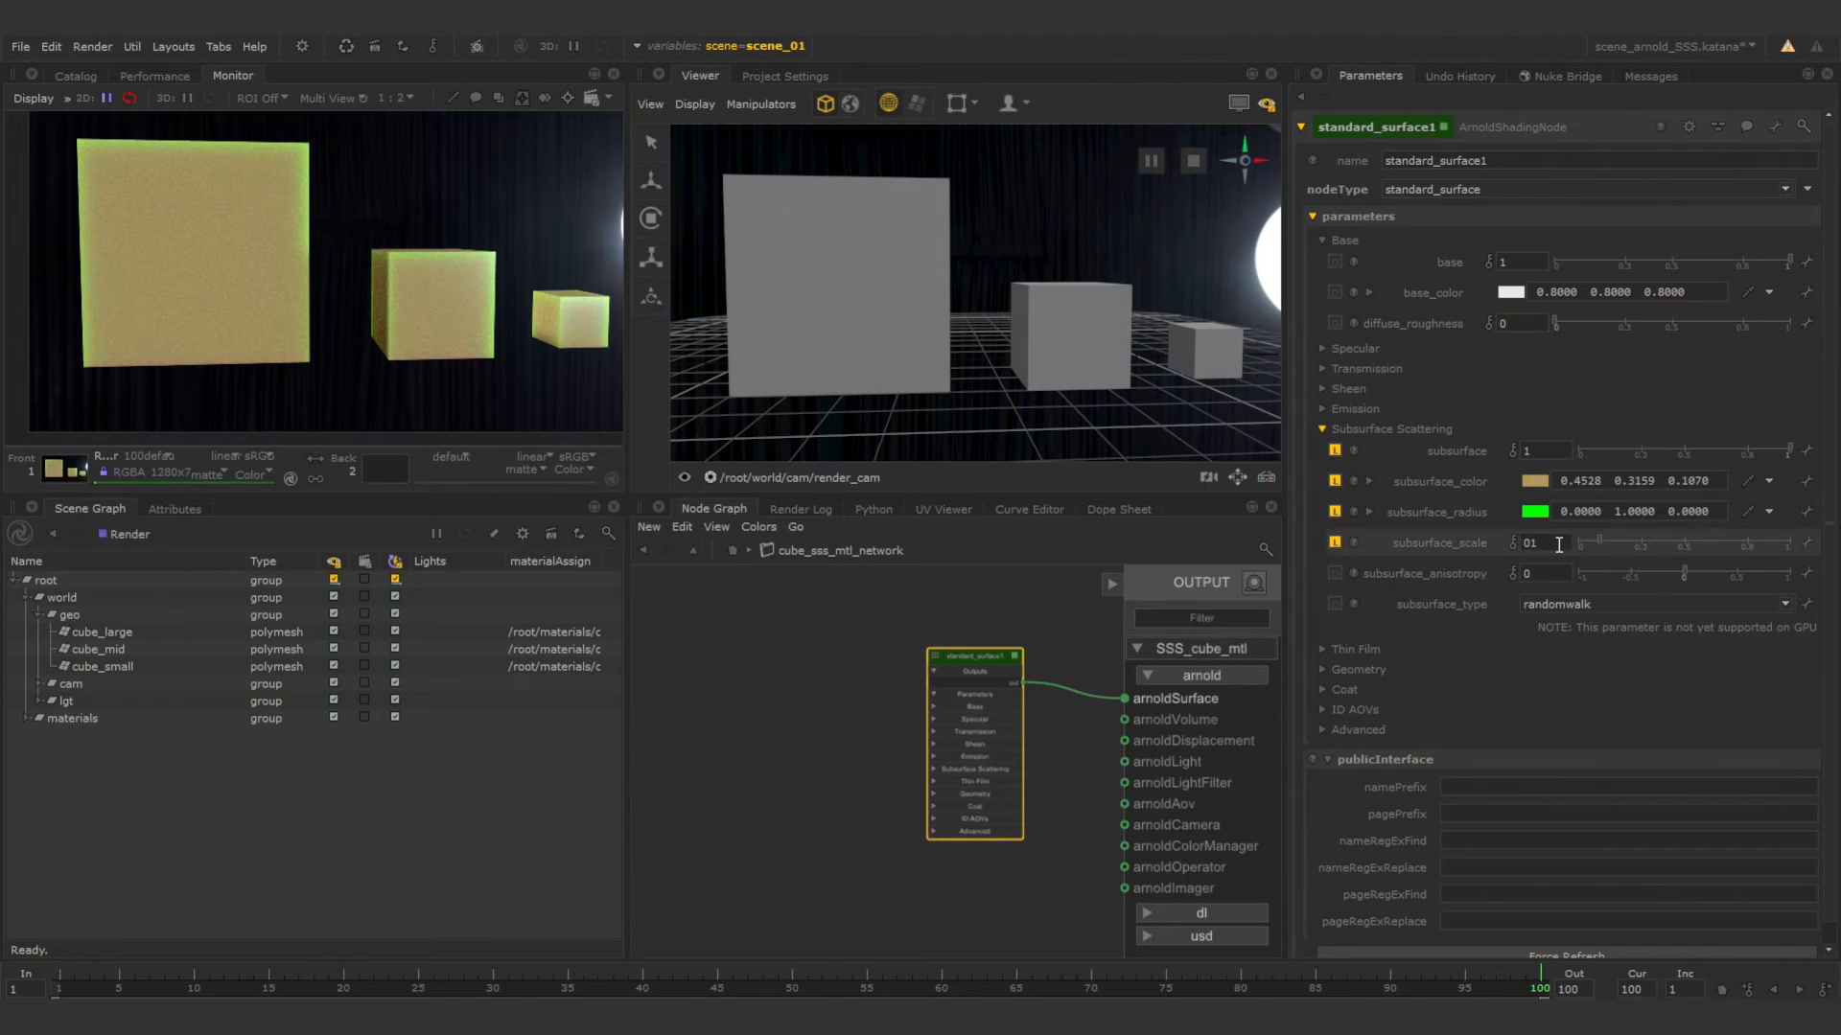
pyautogui.press('BackSpace')
pyautogui.press('BackSpace')
pyautogui.write('1')
pyautogui.press('Return')
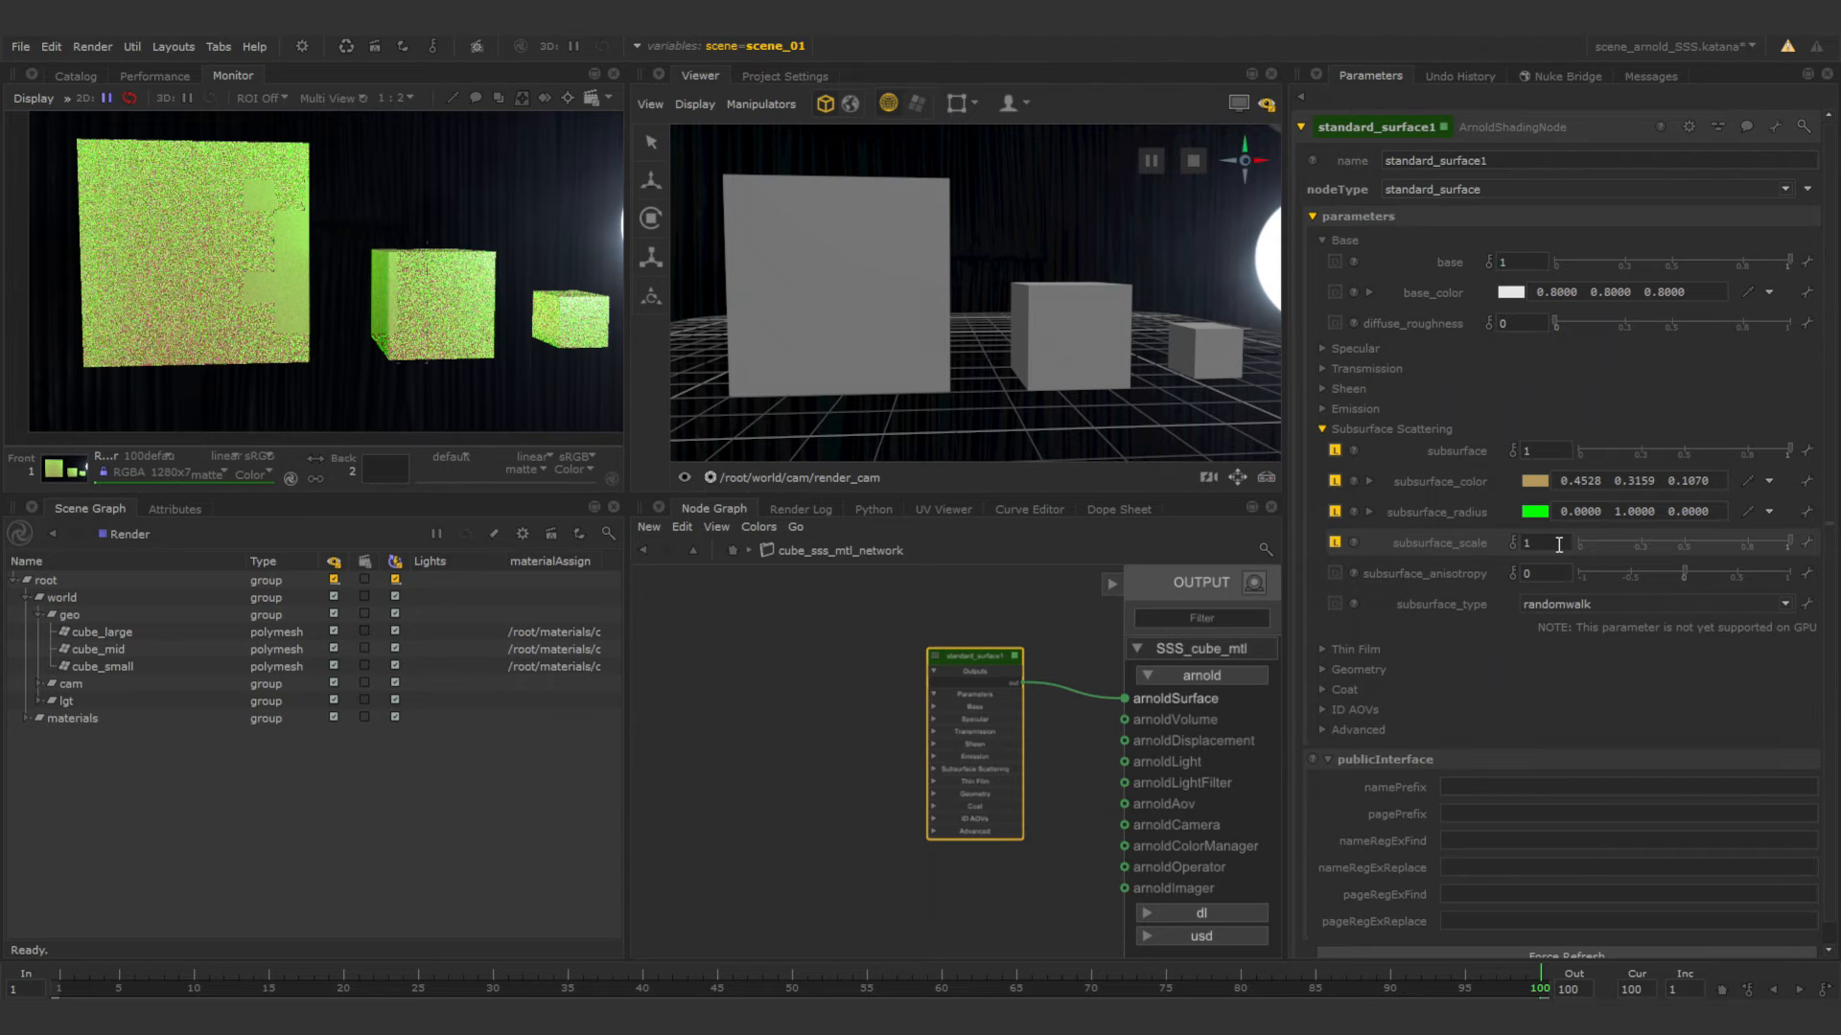
# Set the subsurface_radius to pure blue with components 0, 0 and 1.
pyautogui.click(1665, 511)
pyautogui.press('BackSpace')
pyautogui.write('1')
pyautogui.press('Return')
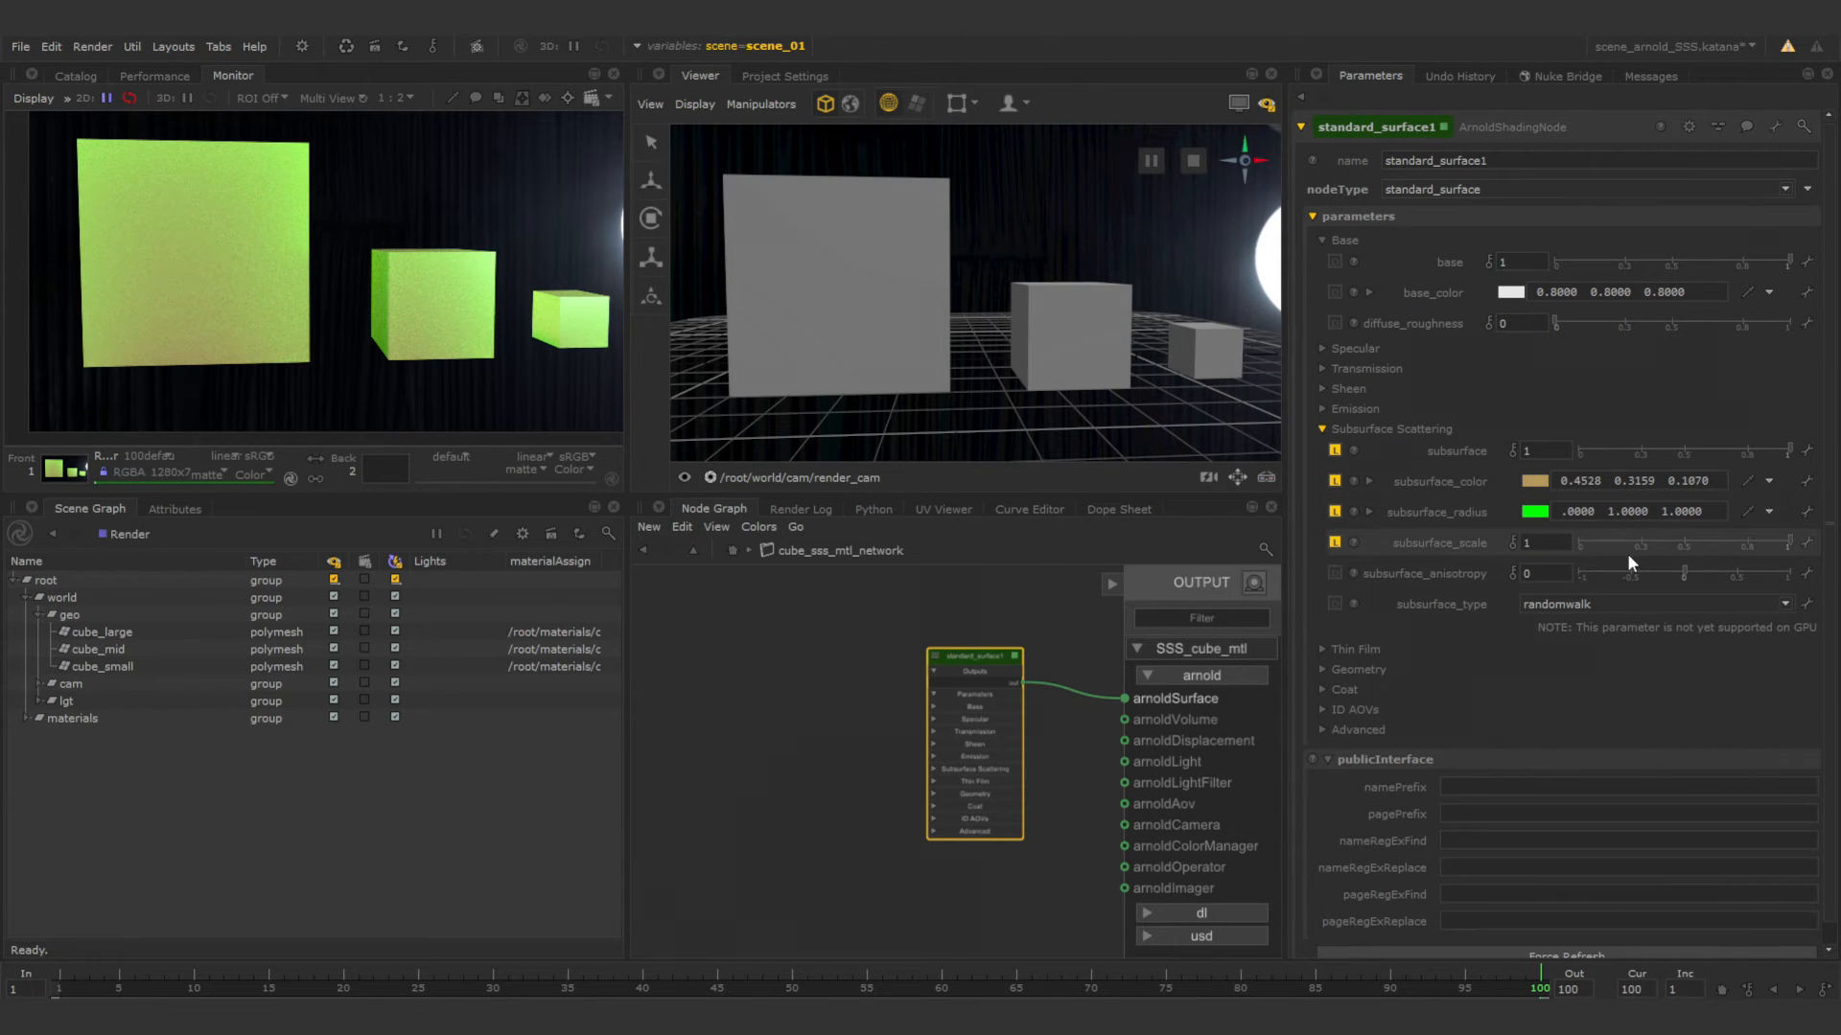
pyautogui.write('0')
pyautogui.press('Return')
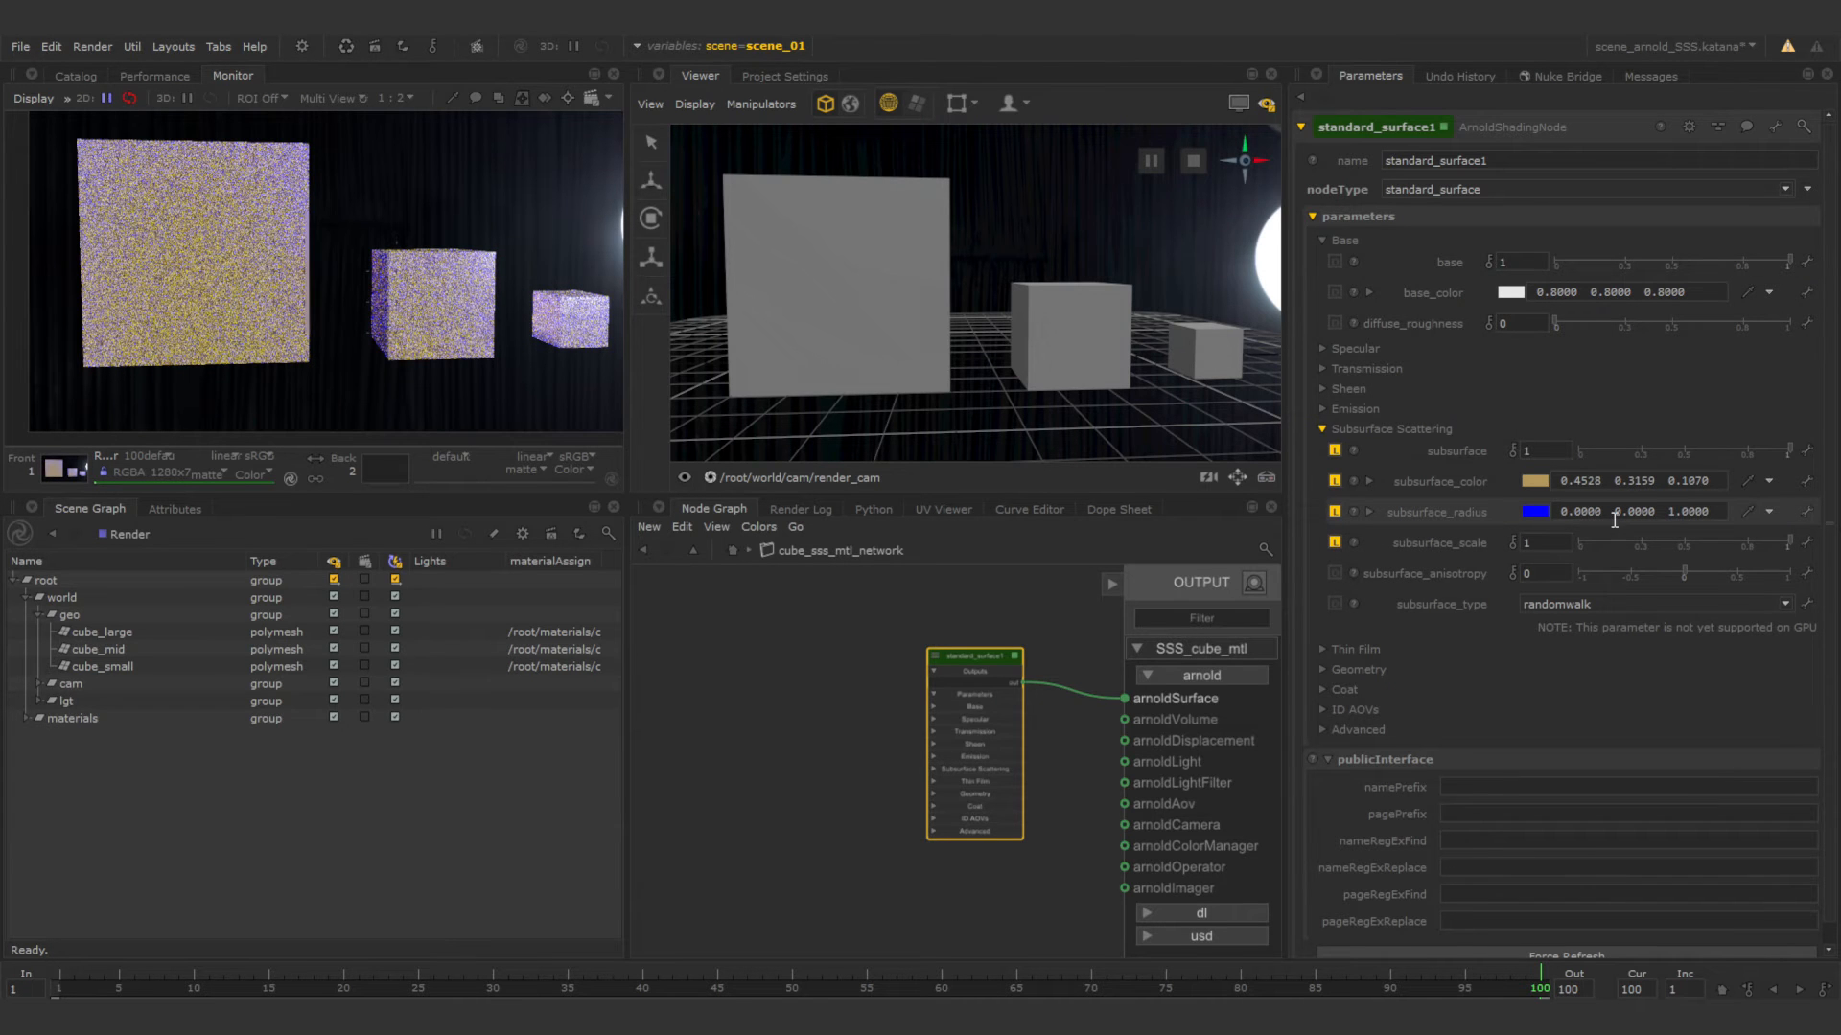
# Expand the specular settings of the shader and set specular_IOR to 1.3 and specular_roughness to 0.6.
pyautogui.click(1322, 348)
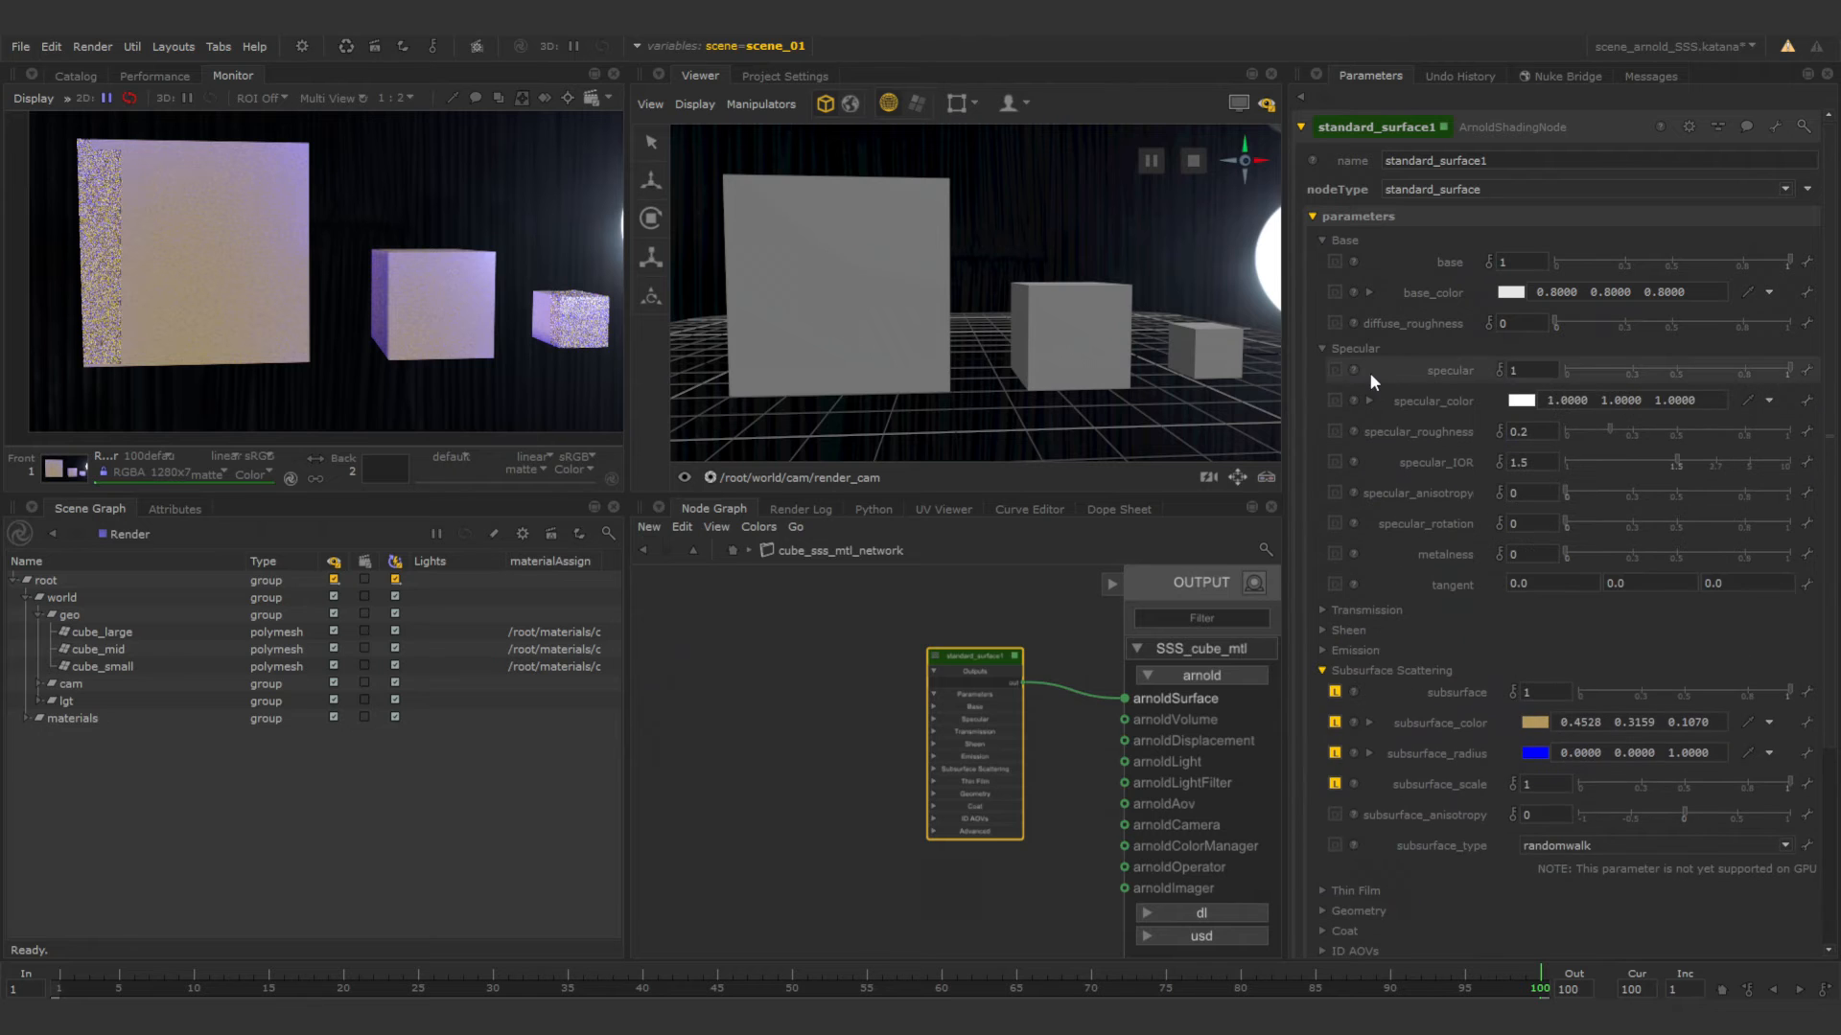
pyautogui.doubleClick(1526, 462)
pyautogui.write('1.3')
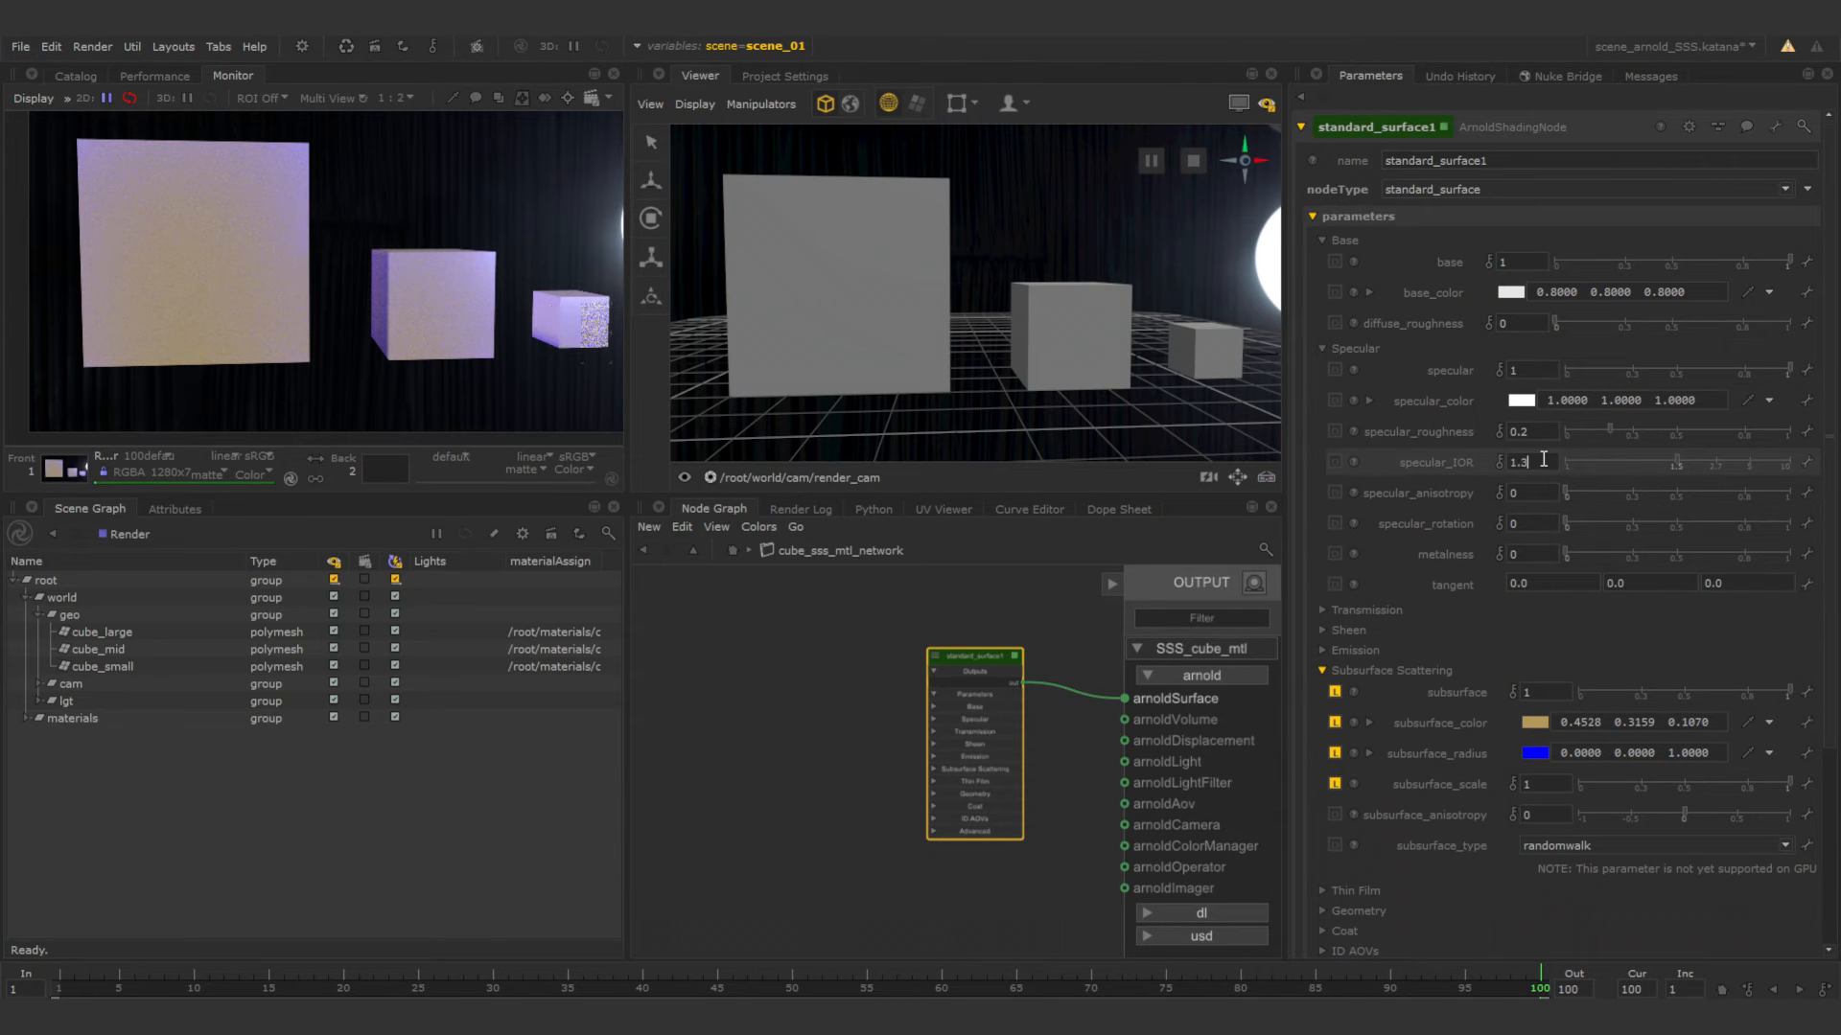
pyautogui.press('Return')
pyautogui.click(1553, 432)
pyautogui.press('BackSpace')
pyautogui.write('6')
pyautogui.press('Return')
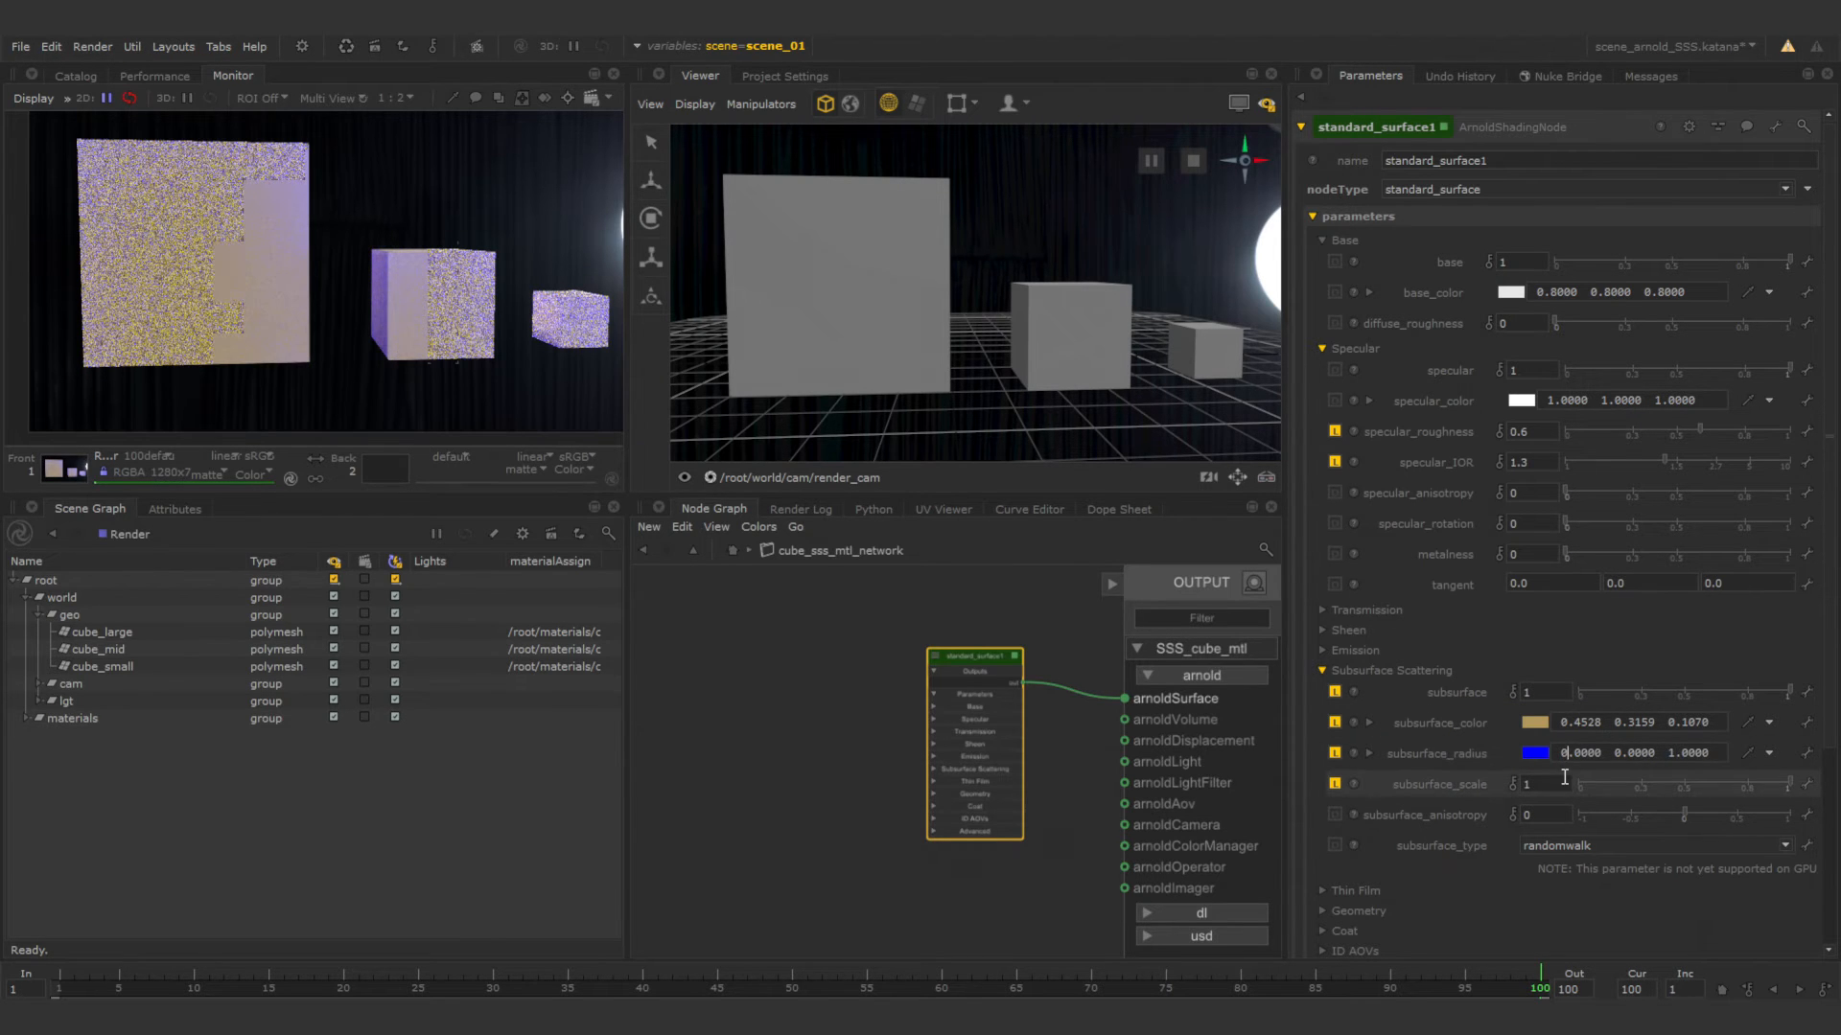
# Set the subsurface_radius components to 1 for red, 0.35 for green and 0.15 for blue.
pyautogui.press('BackSpace')
pyautogui.write('1')
pyautogui.press('Return')
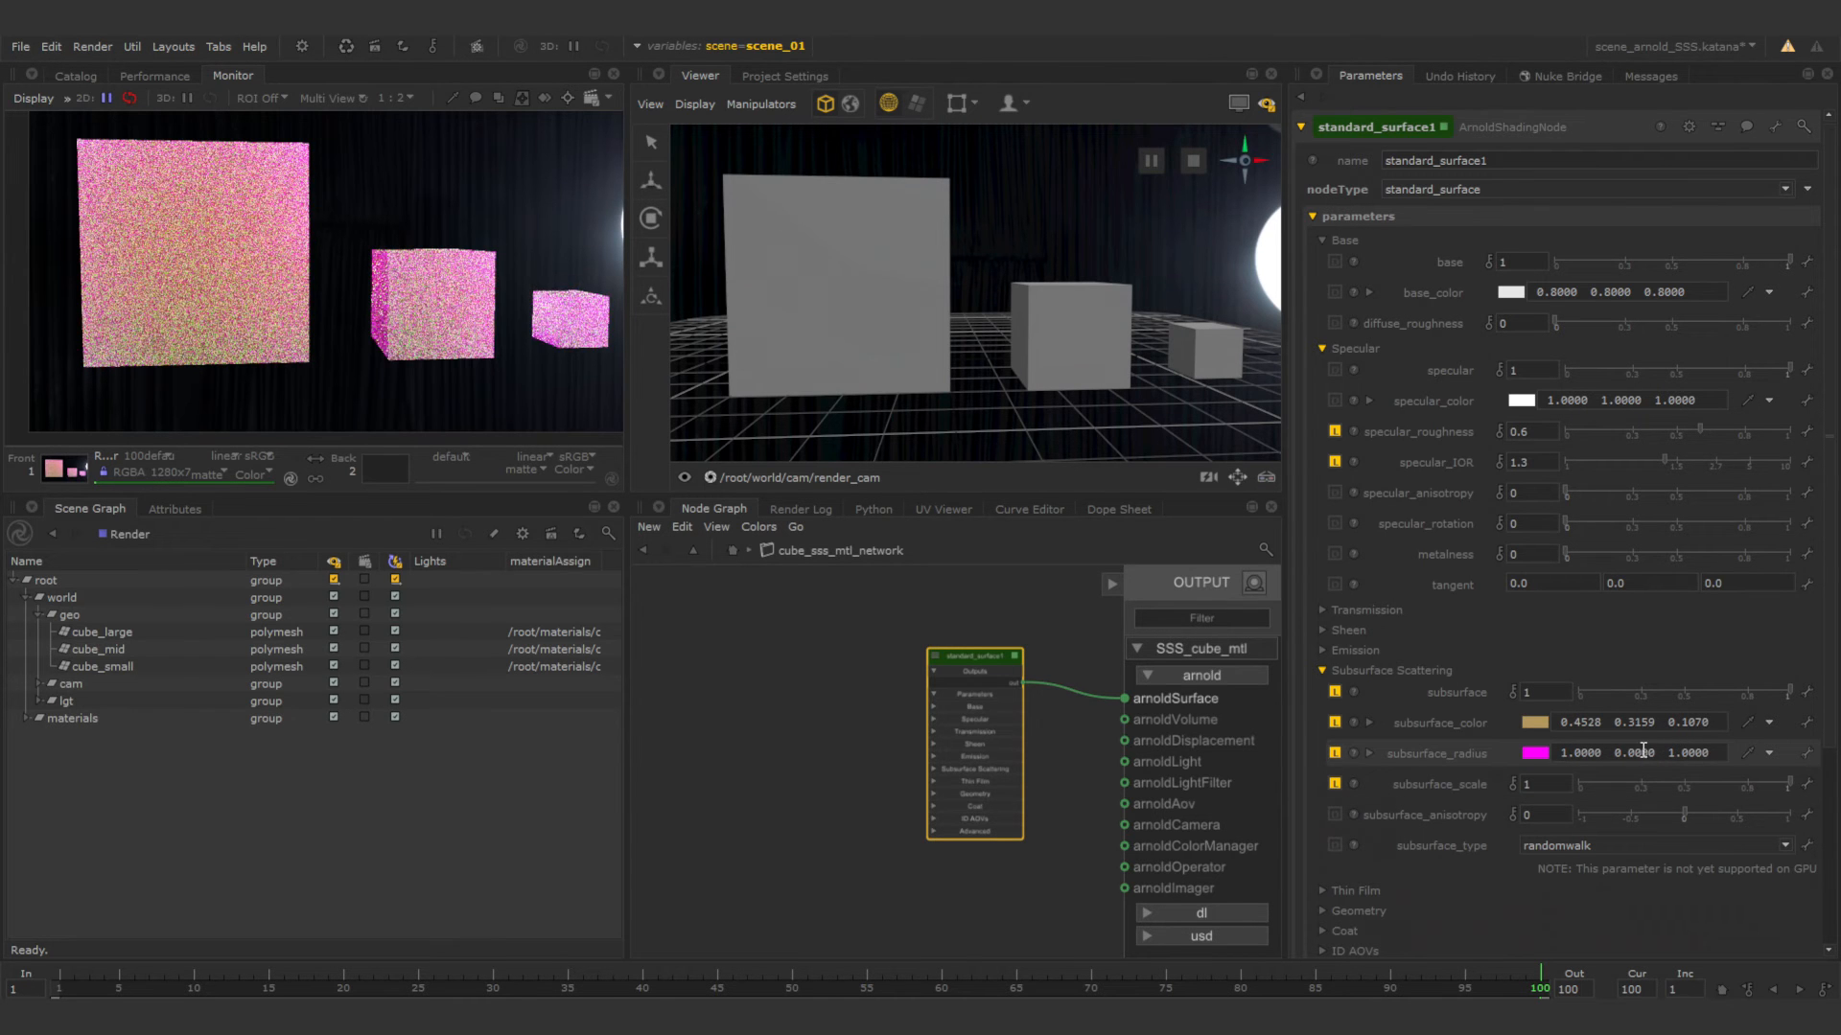
pyautogui.click(1636, 754)
pyautogui.write('3')
pyautogui.press('Return')
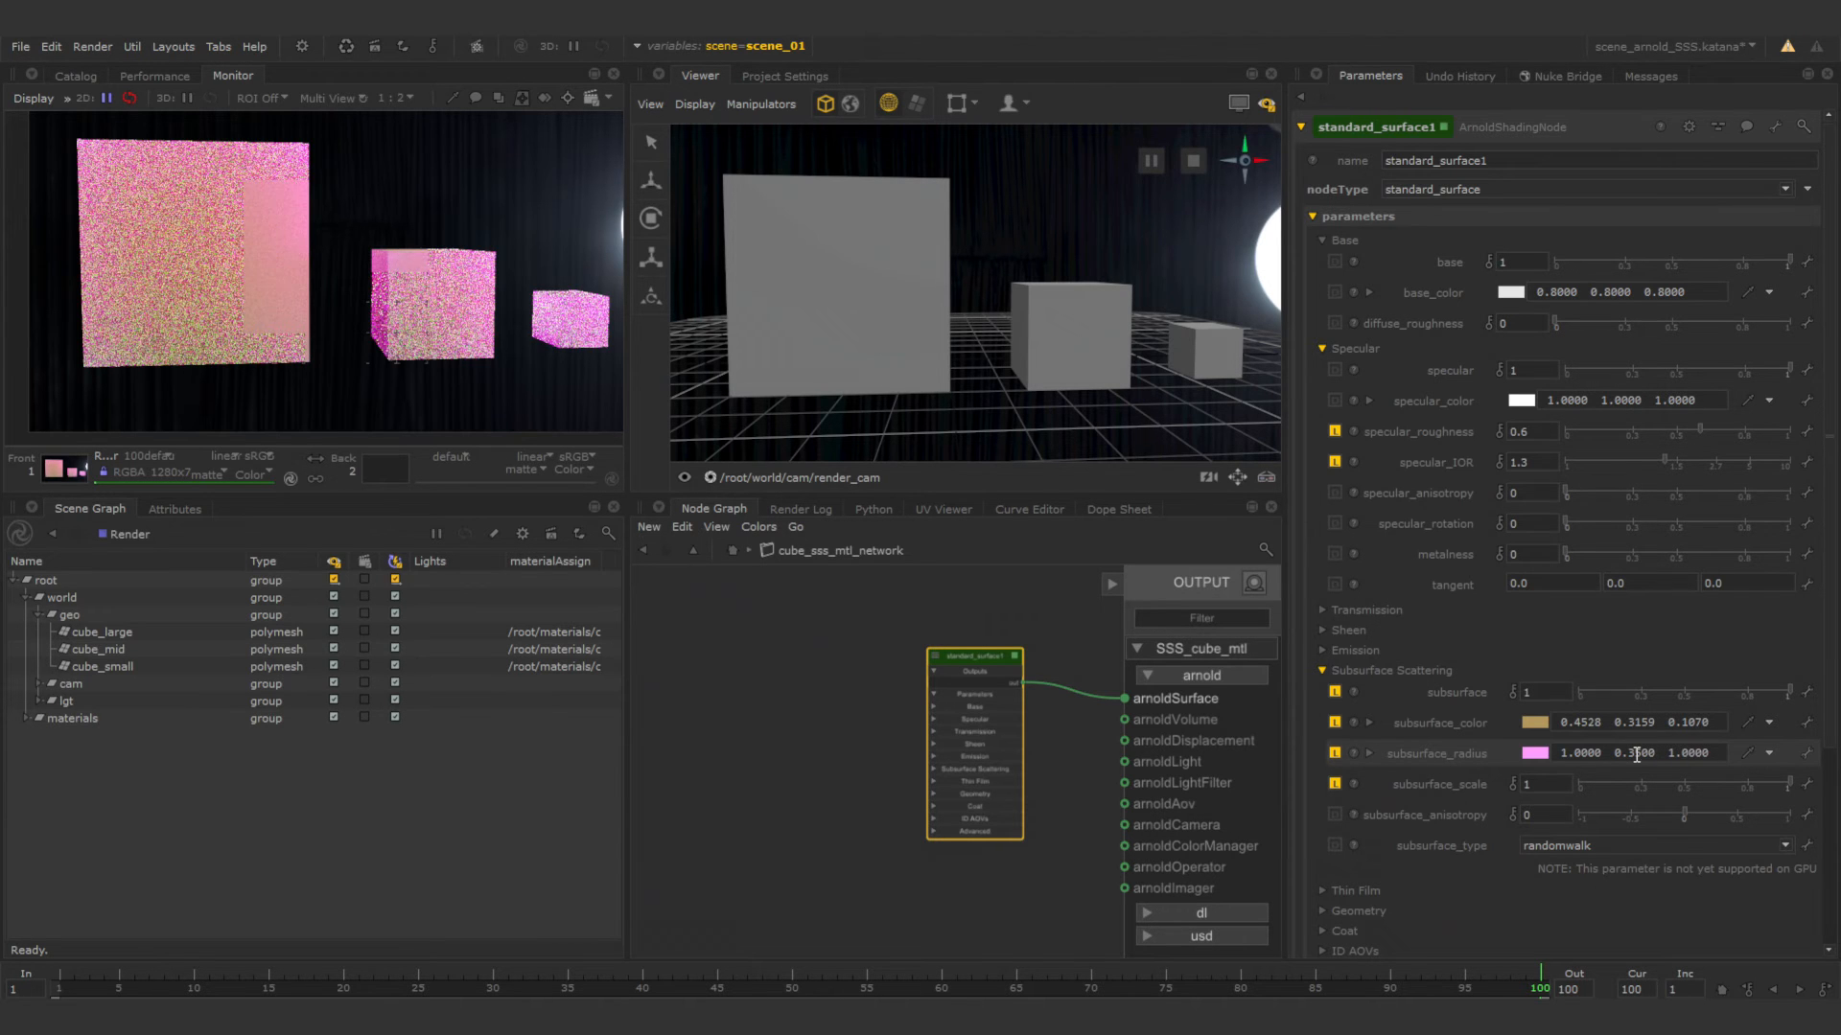
pyautogui.click(1711, 754)
pyautogui.press('BackSpace')
pyautogui.press('BackSpace')
pyautogui.press('BackSpace')
pyautogui.press('BackSpace')
pyautogui.press('BackSpace')
pyautogui.press('BackSpace')
pyautogui.write('0.15')
pyautogui.press('Return')
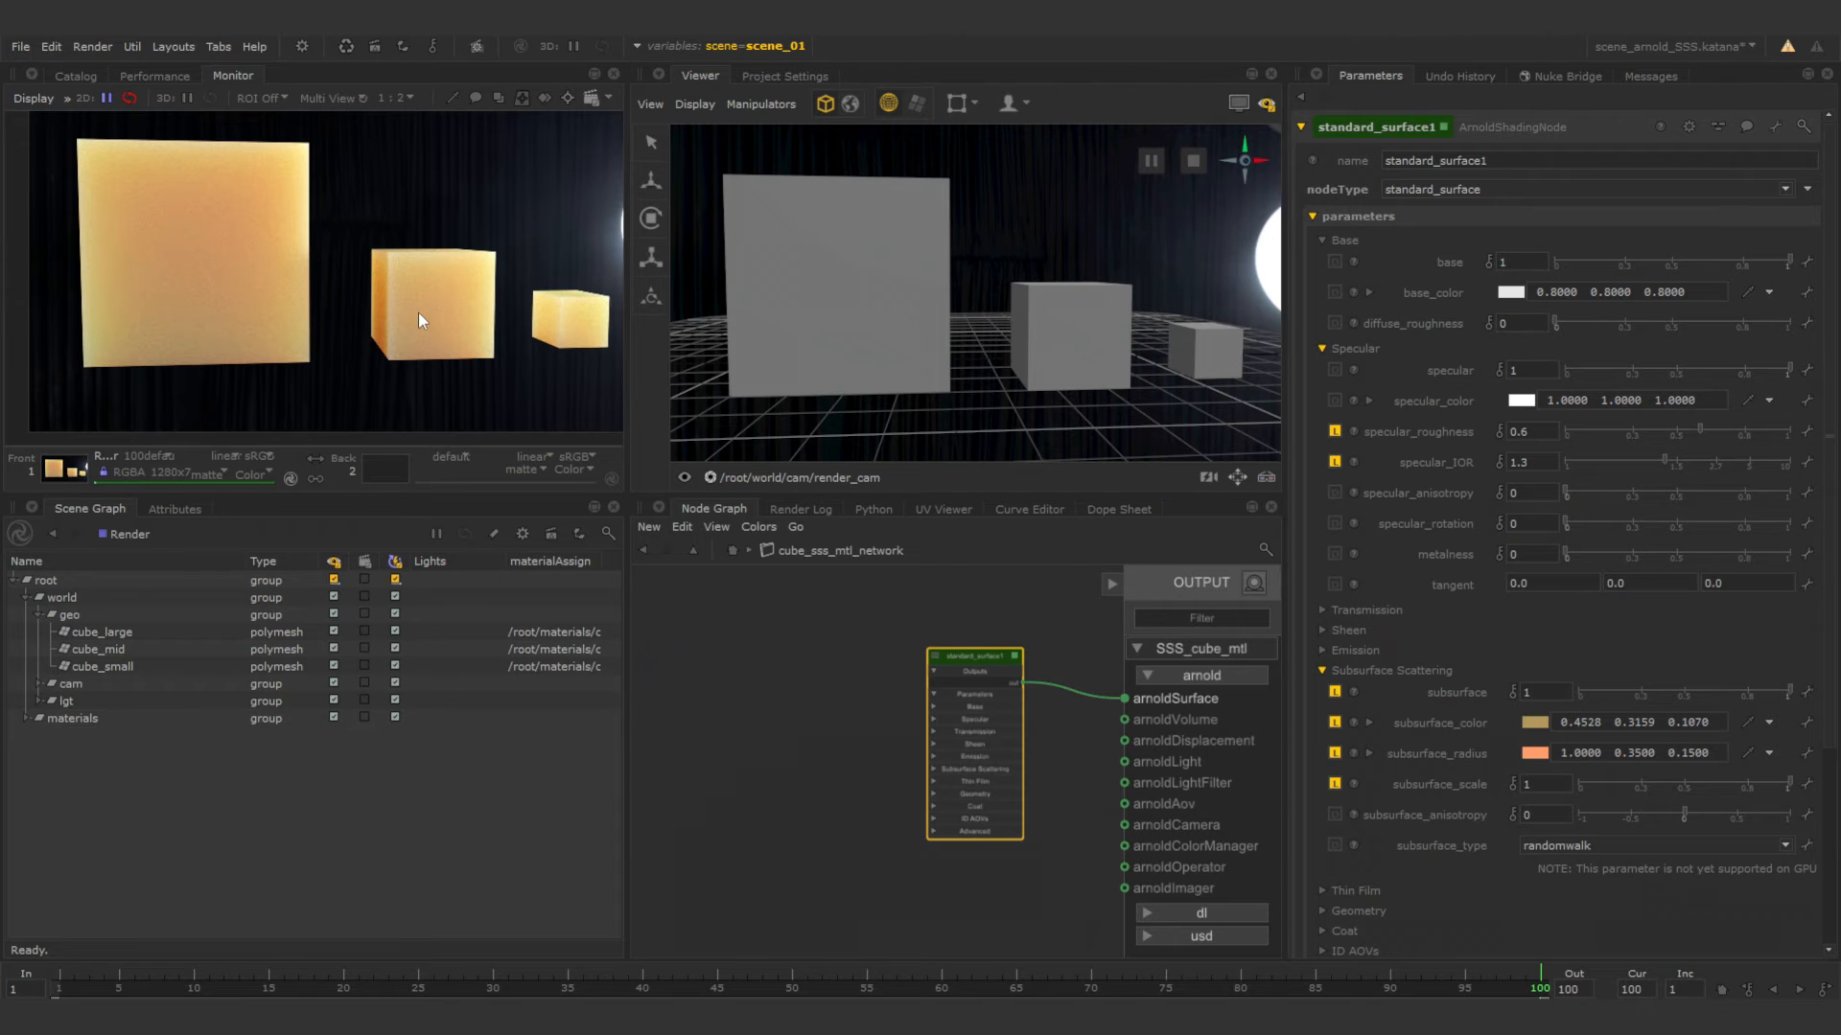
# Frame the render in the monitor and lower the subsurface_anisotropy to -0.91.
pyautogui.scroll(-1, 304, 156)
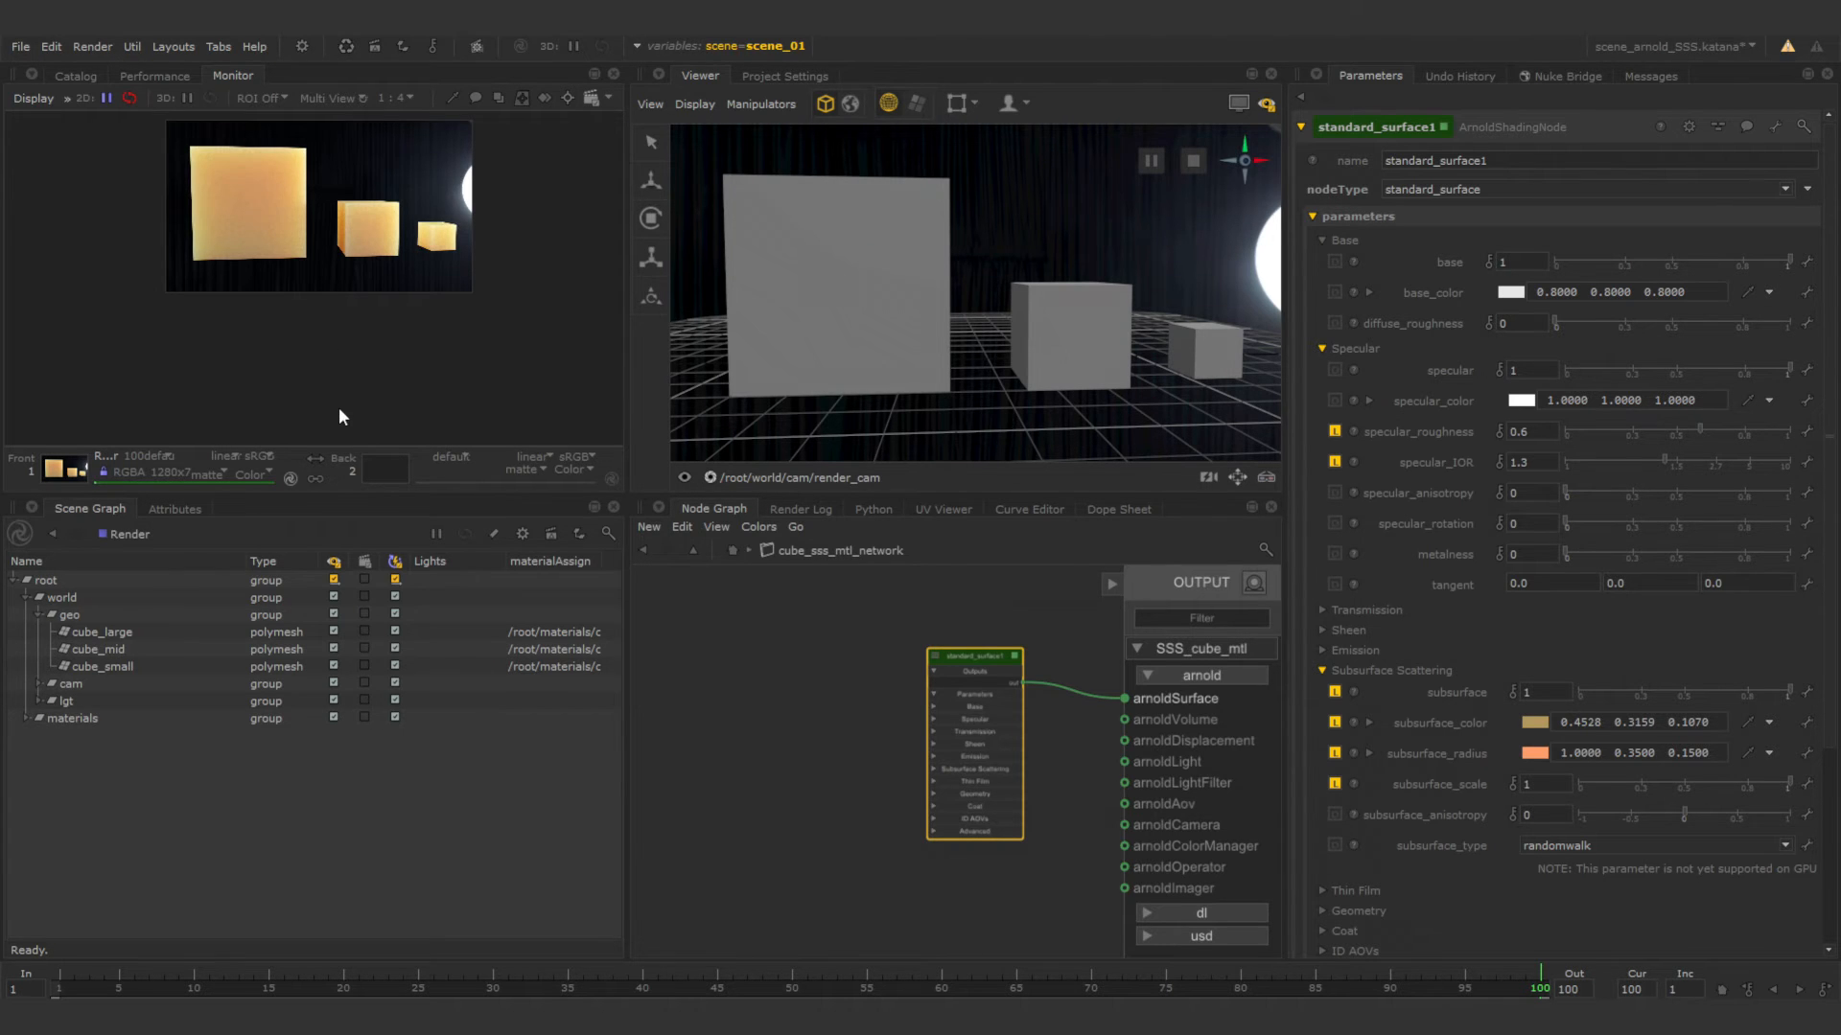
pyautogui.press('f')
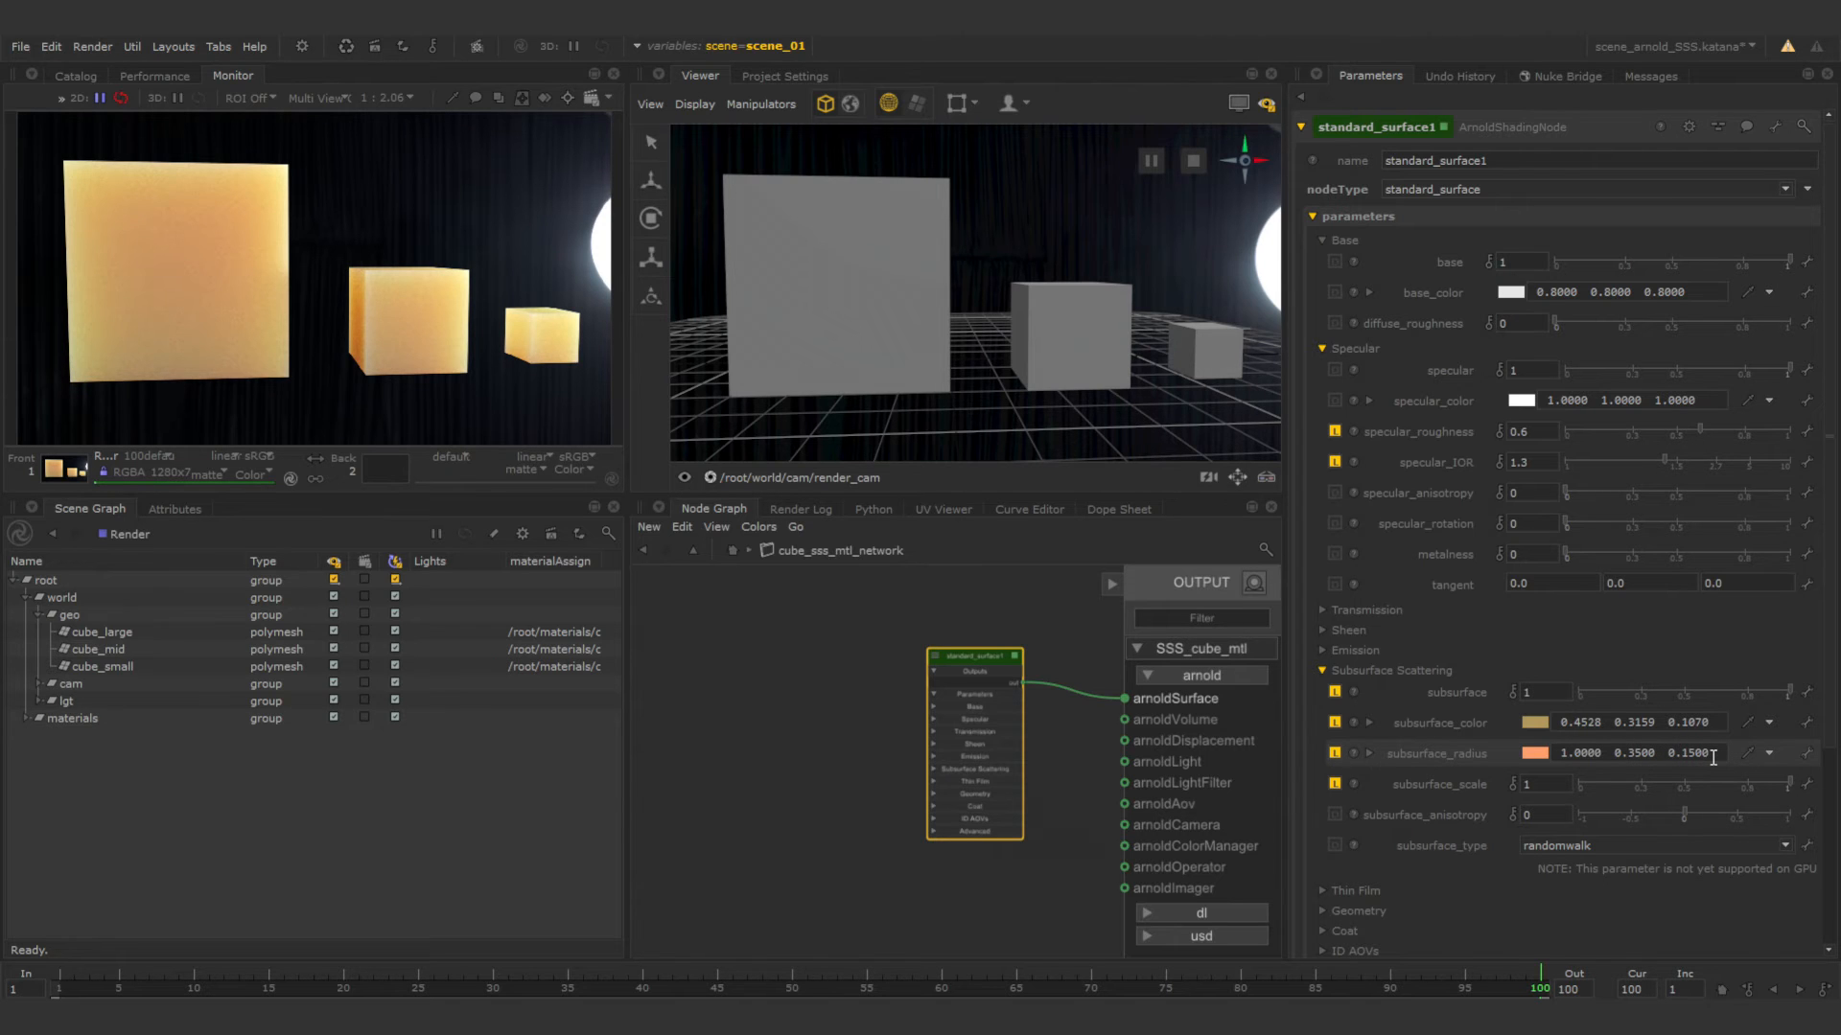
pyautogui.click(1635, 753)
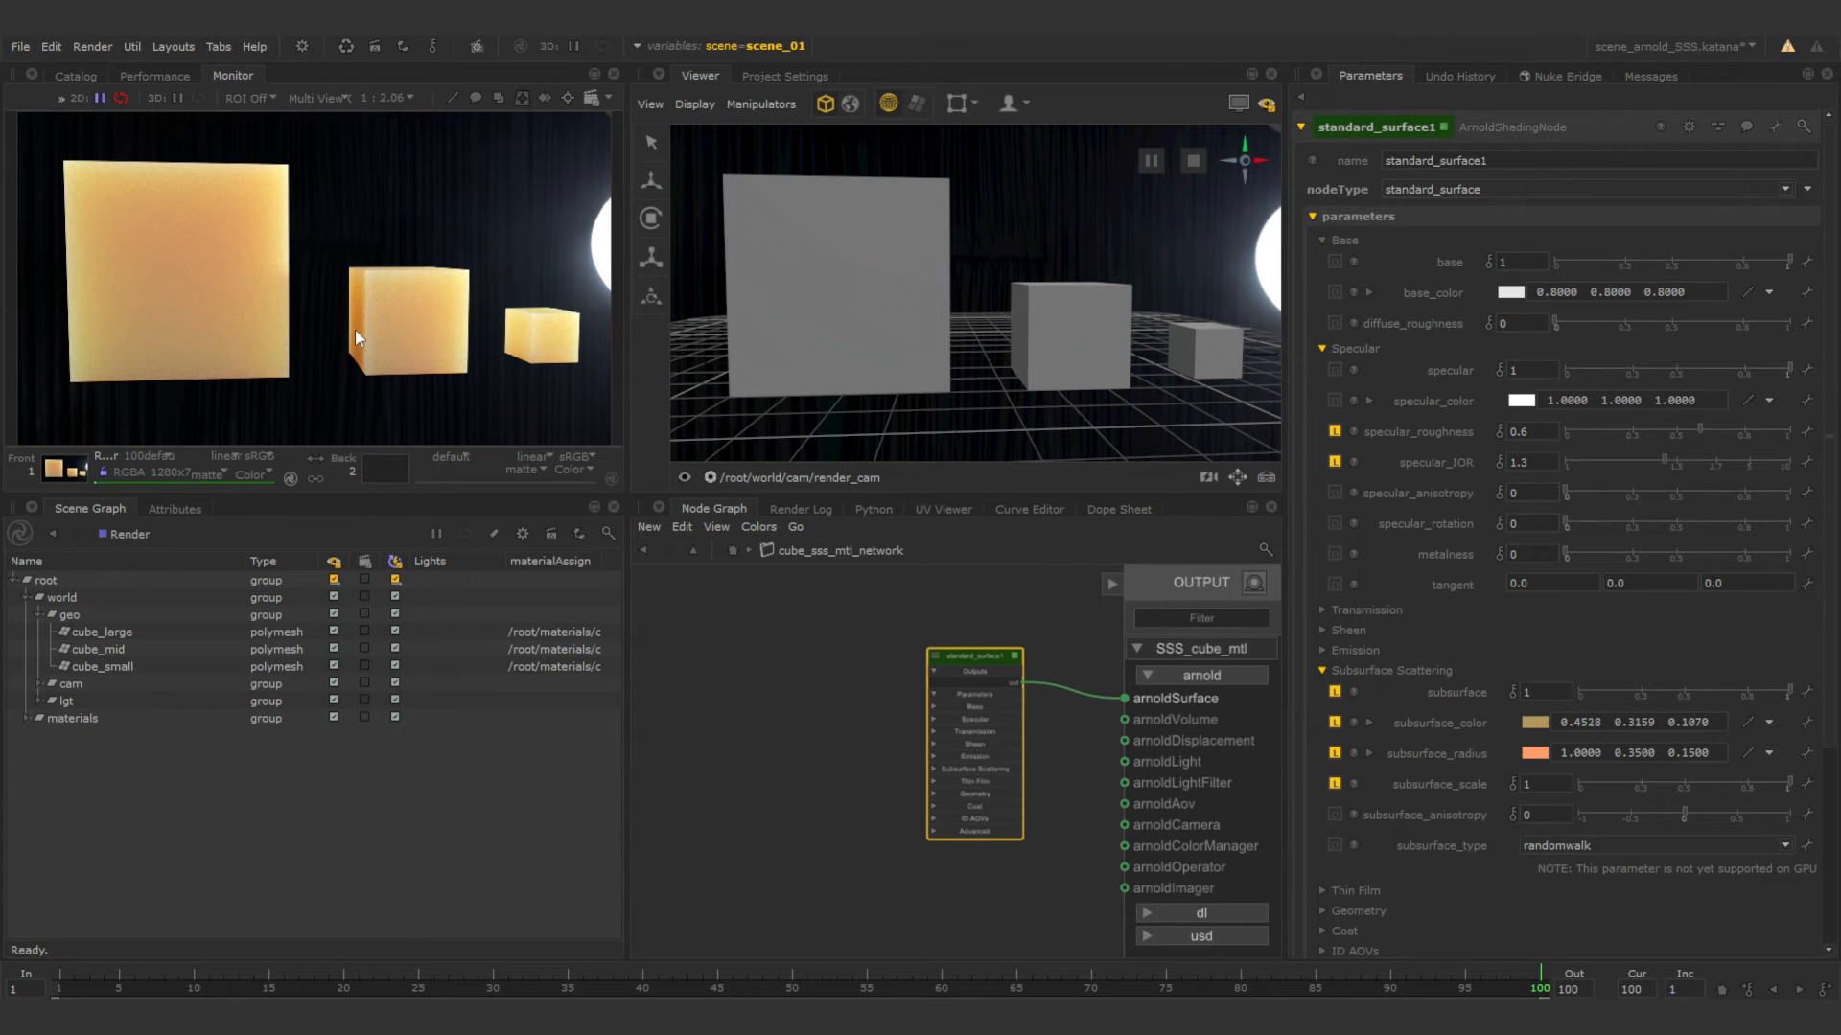
pyautogui.doubleClick(1551, 784)
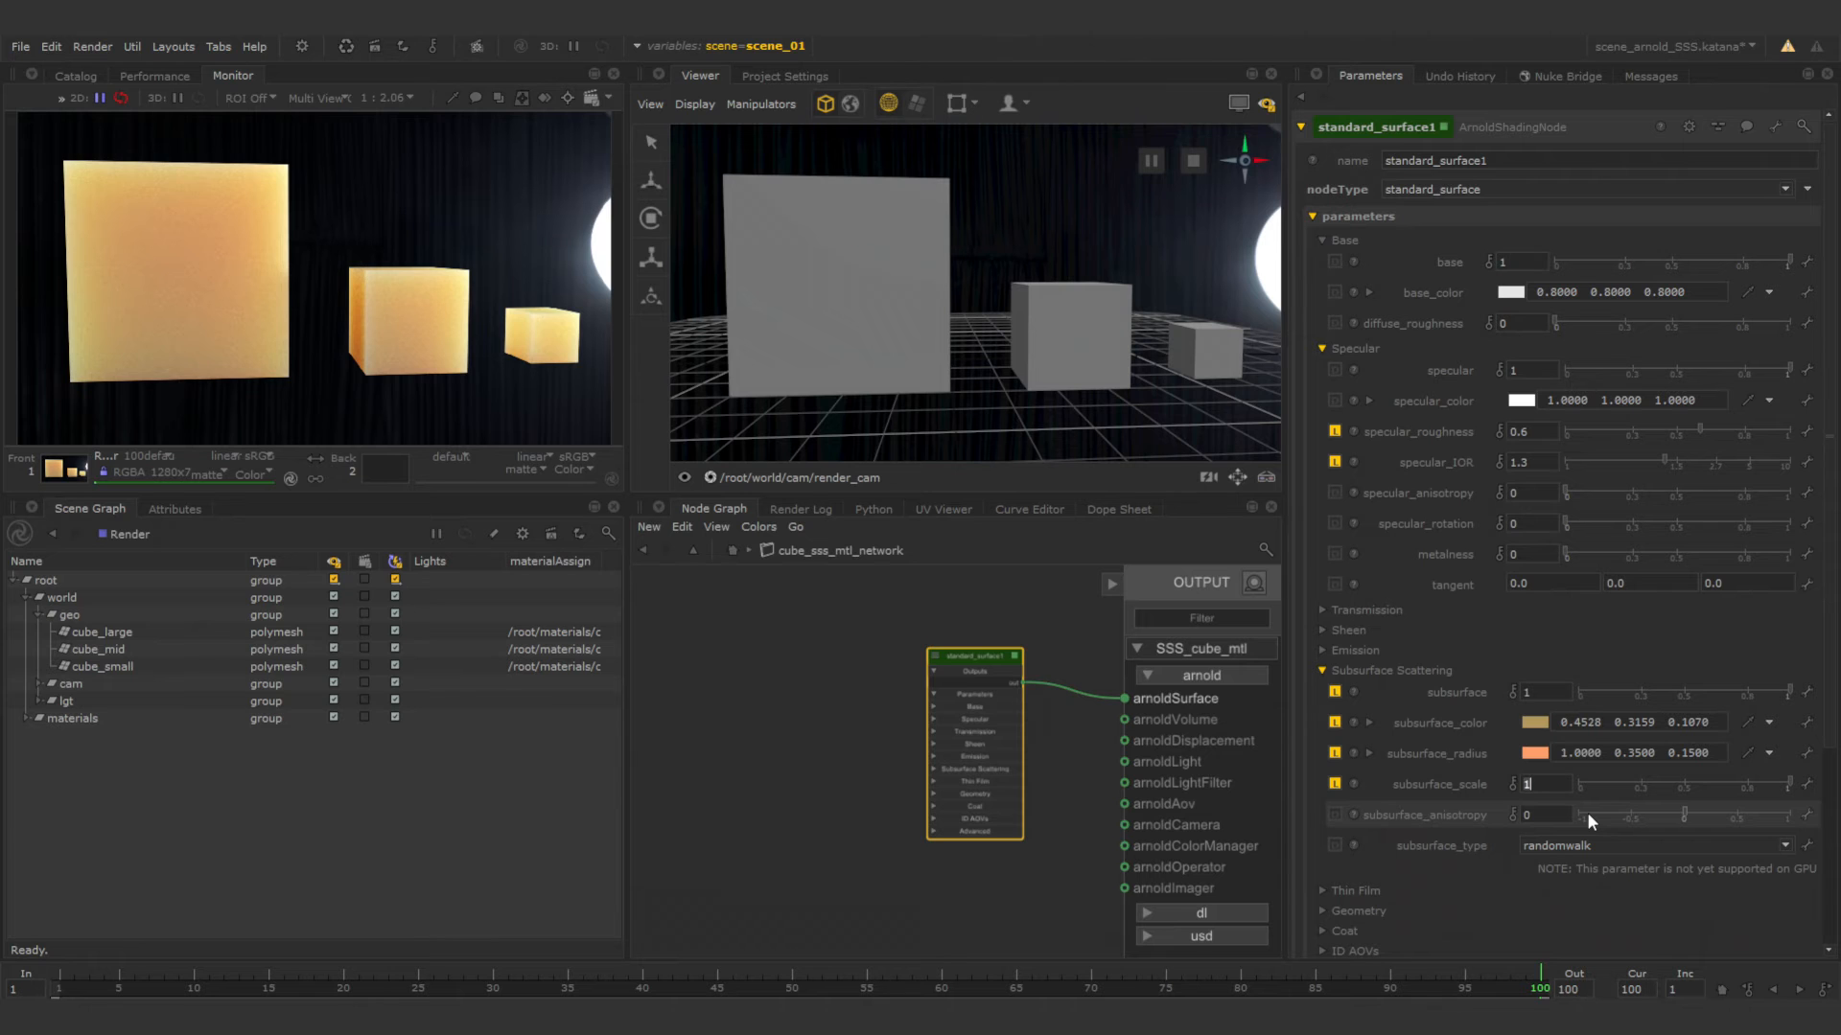
pyautogui.click(1585, 812)
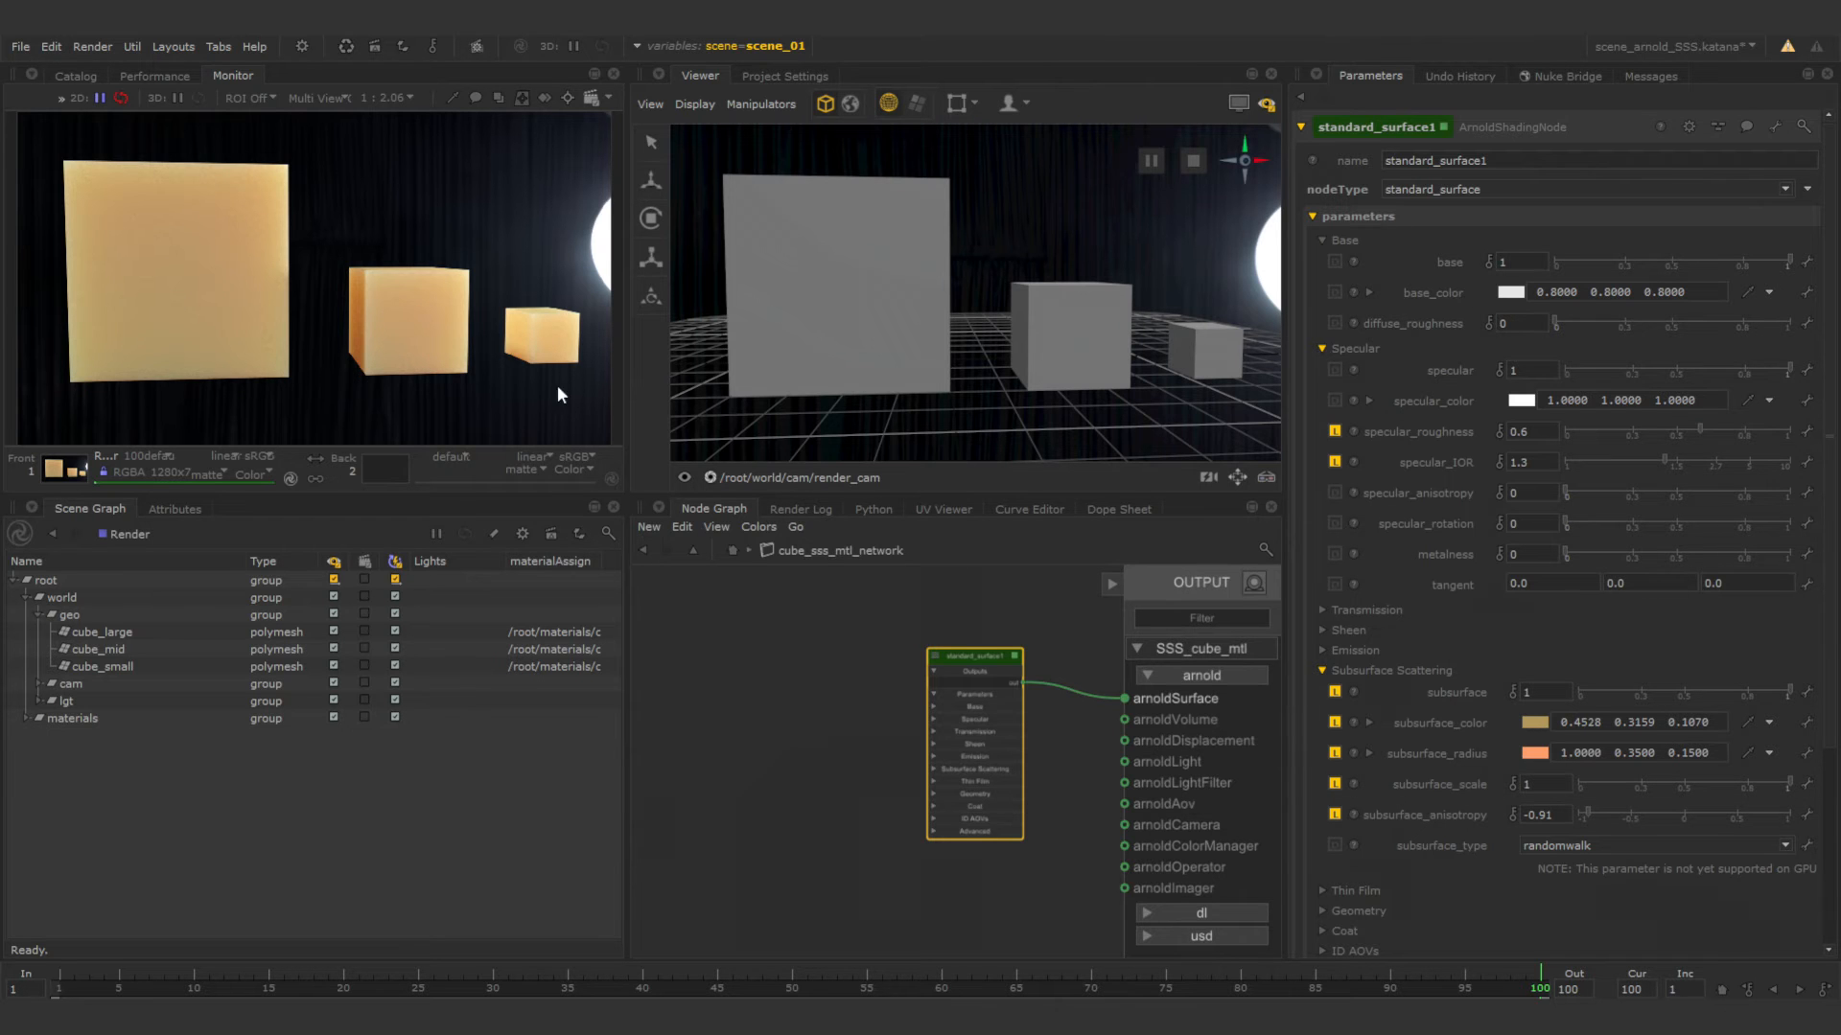
# Make the subsurface_anisotropy positive, at 0.91.
pyautogui.doubleClick(1567, 814)
pyautogui.press('Left')
pyautogui.press('BackSpace')
pyautogui.press('Return')
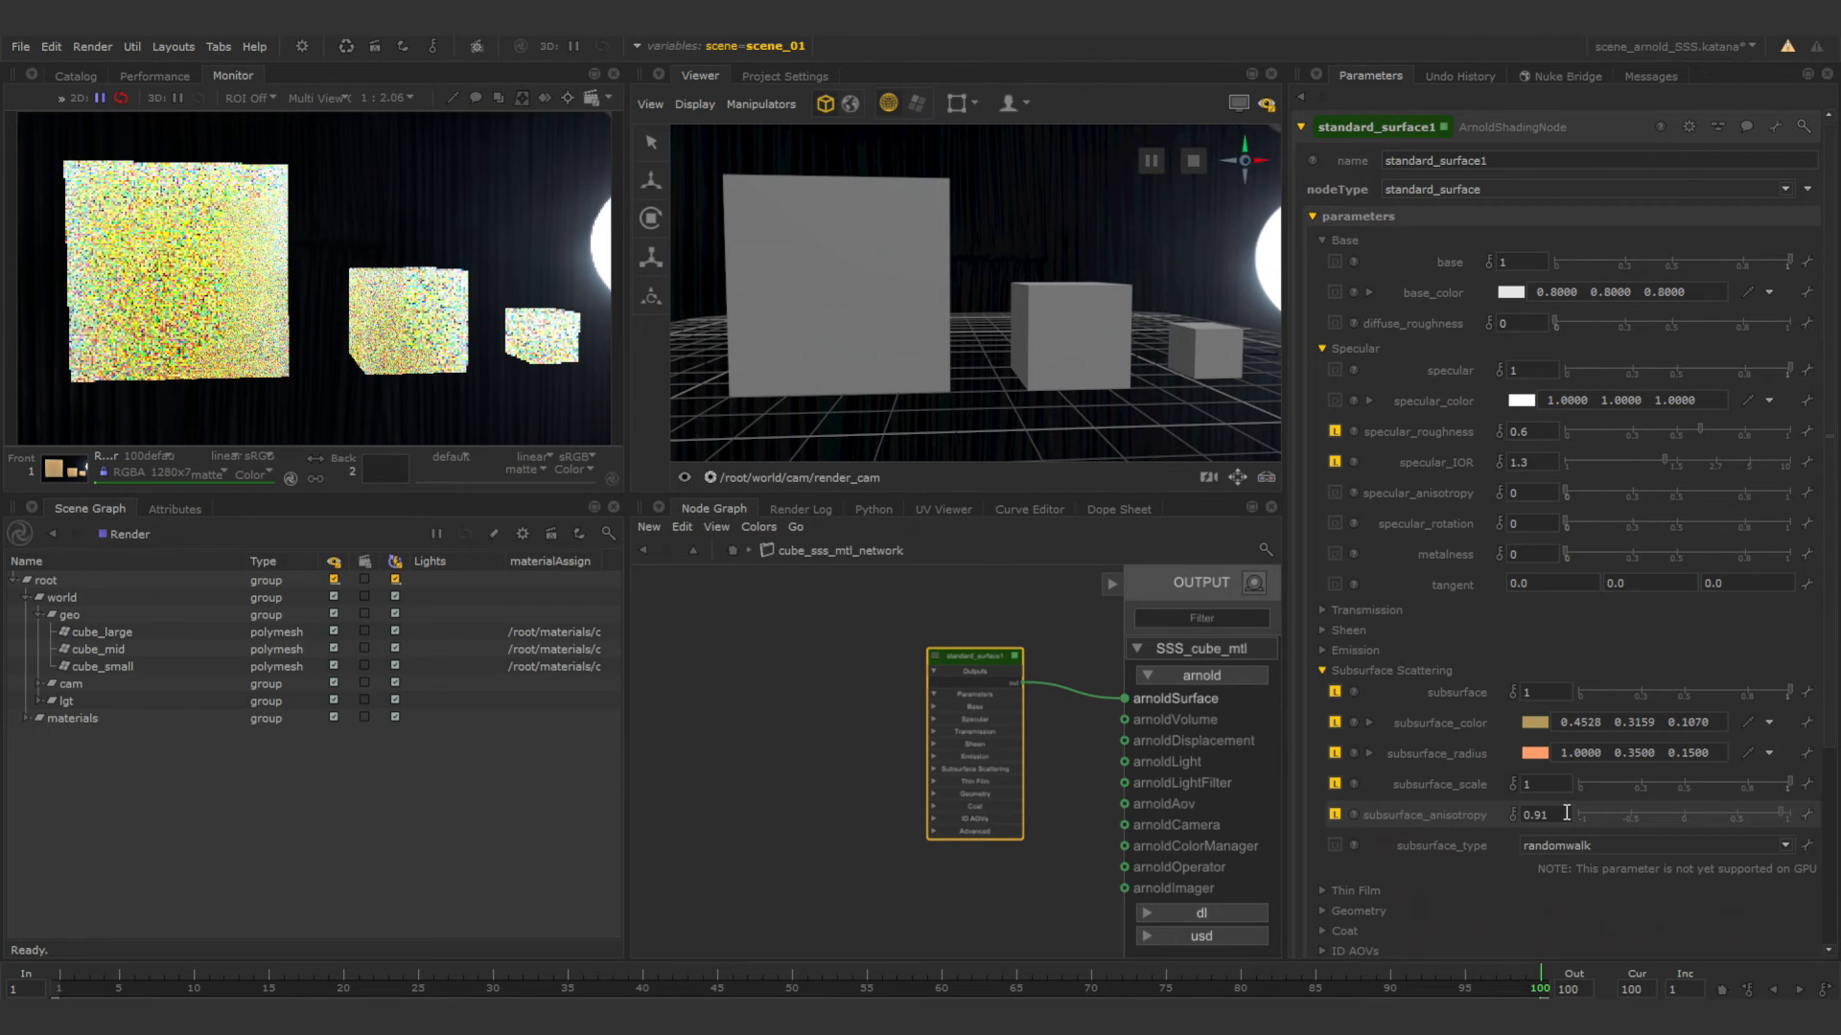
# Set the shader's subsurface_anisotropy to 0.75.
pyautogui.doubleClick(1566, 813)
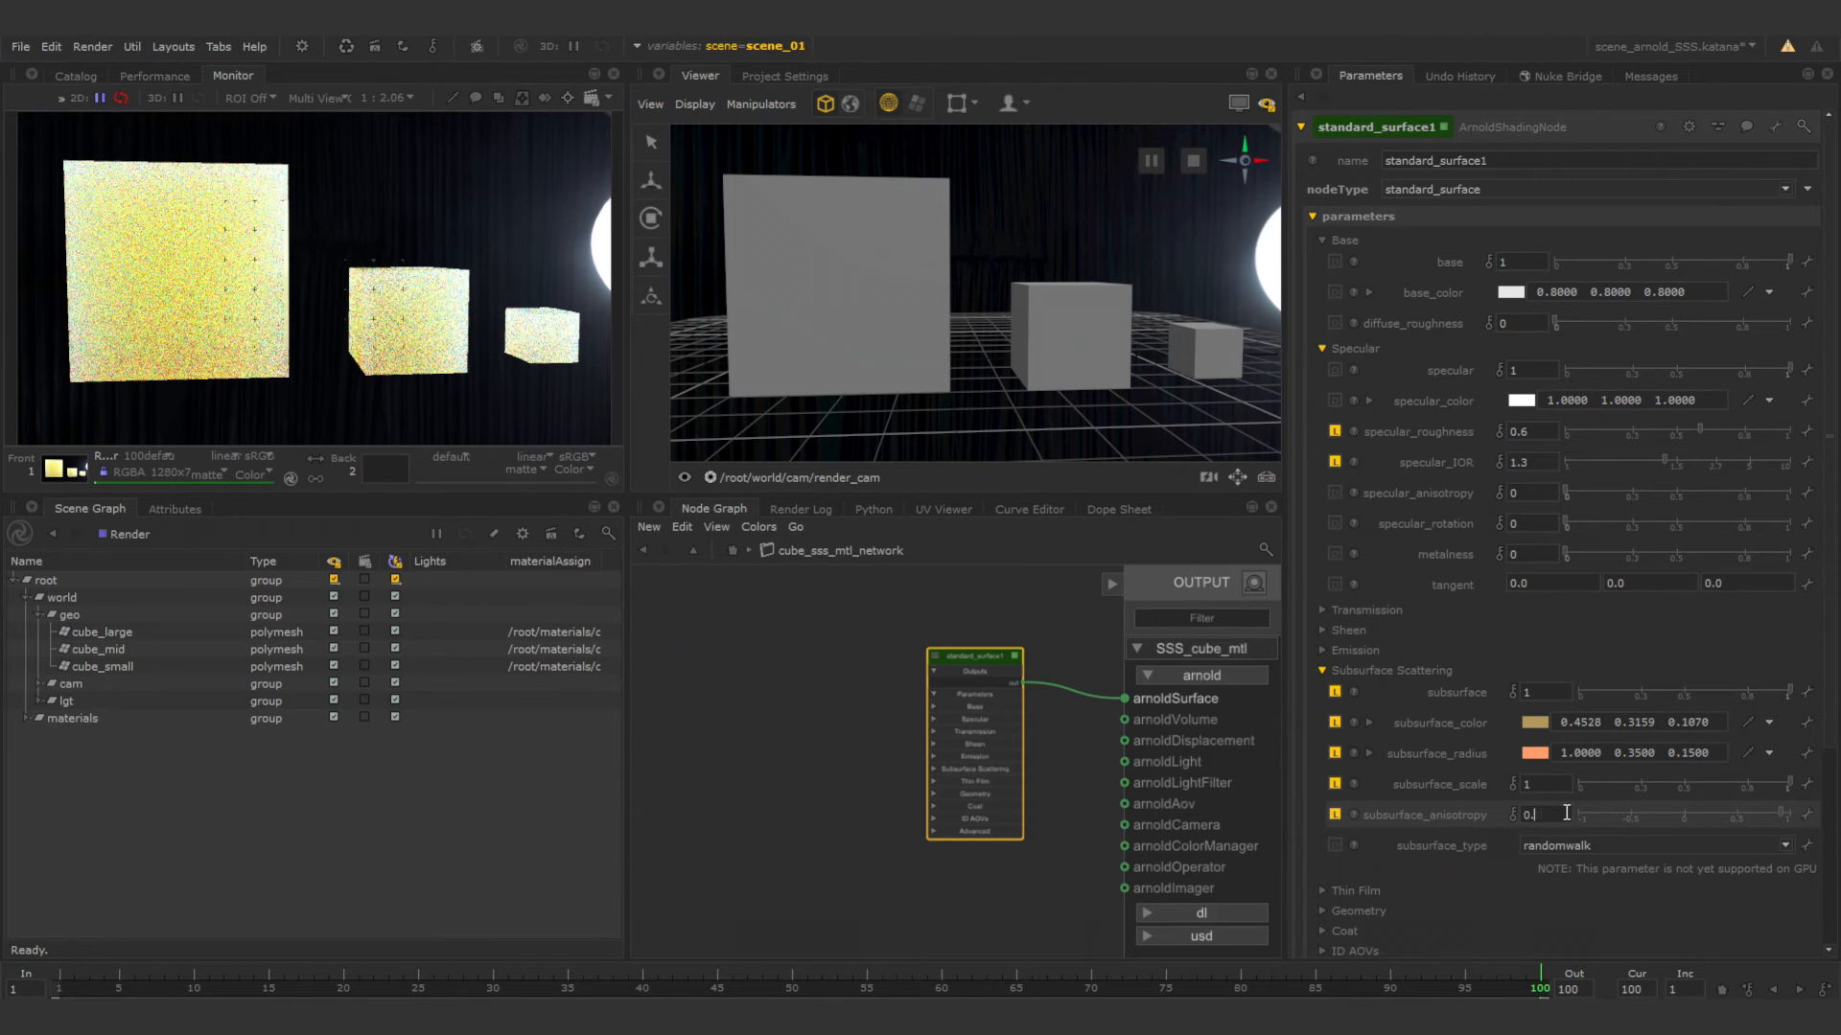
pyautogui.write('75')
pyautogui.press('Return')
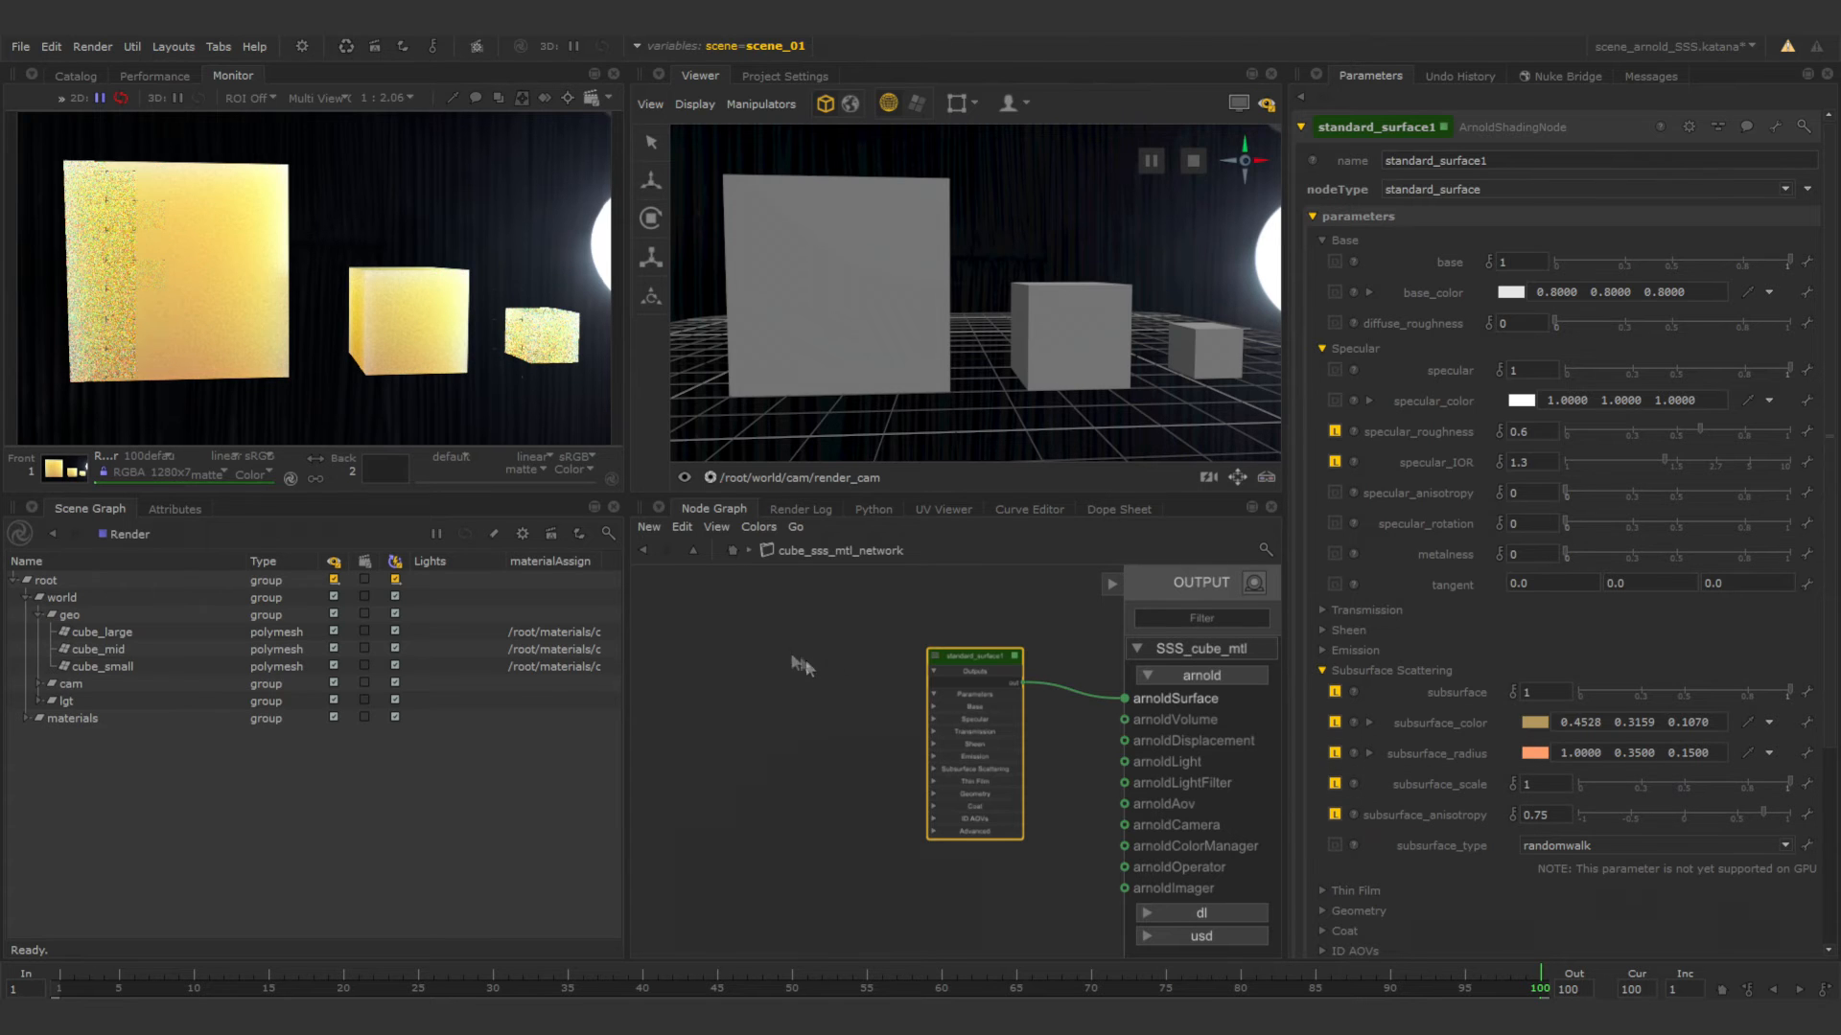
# Set the subsurface_radius components to 0.8 for red, 0.25 for green and 0.1 for blue.
pyautogui.doubleClick(1636, 754)
pyautogui.write('0.25')
pyautogui.doubleClick(1685, 754)
pyautogui.write('0.1')
pyautogui.press('Return')
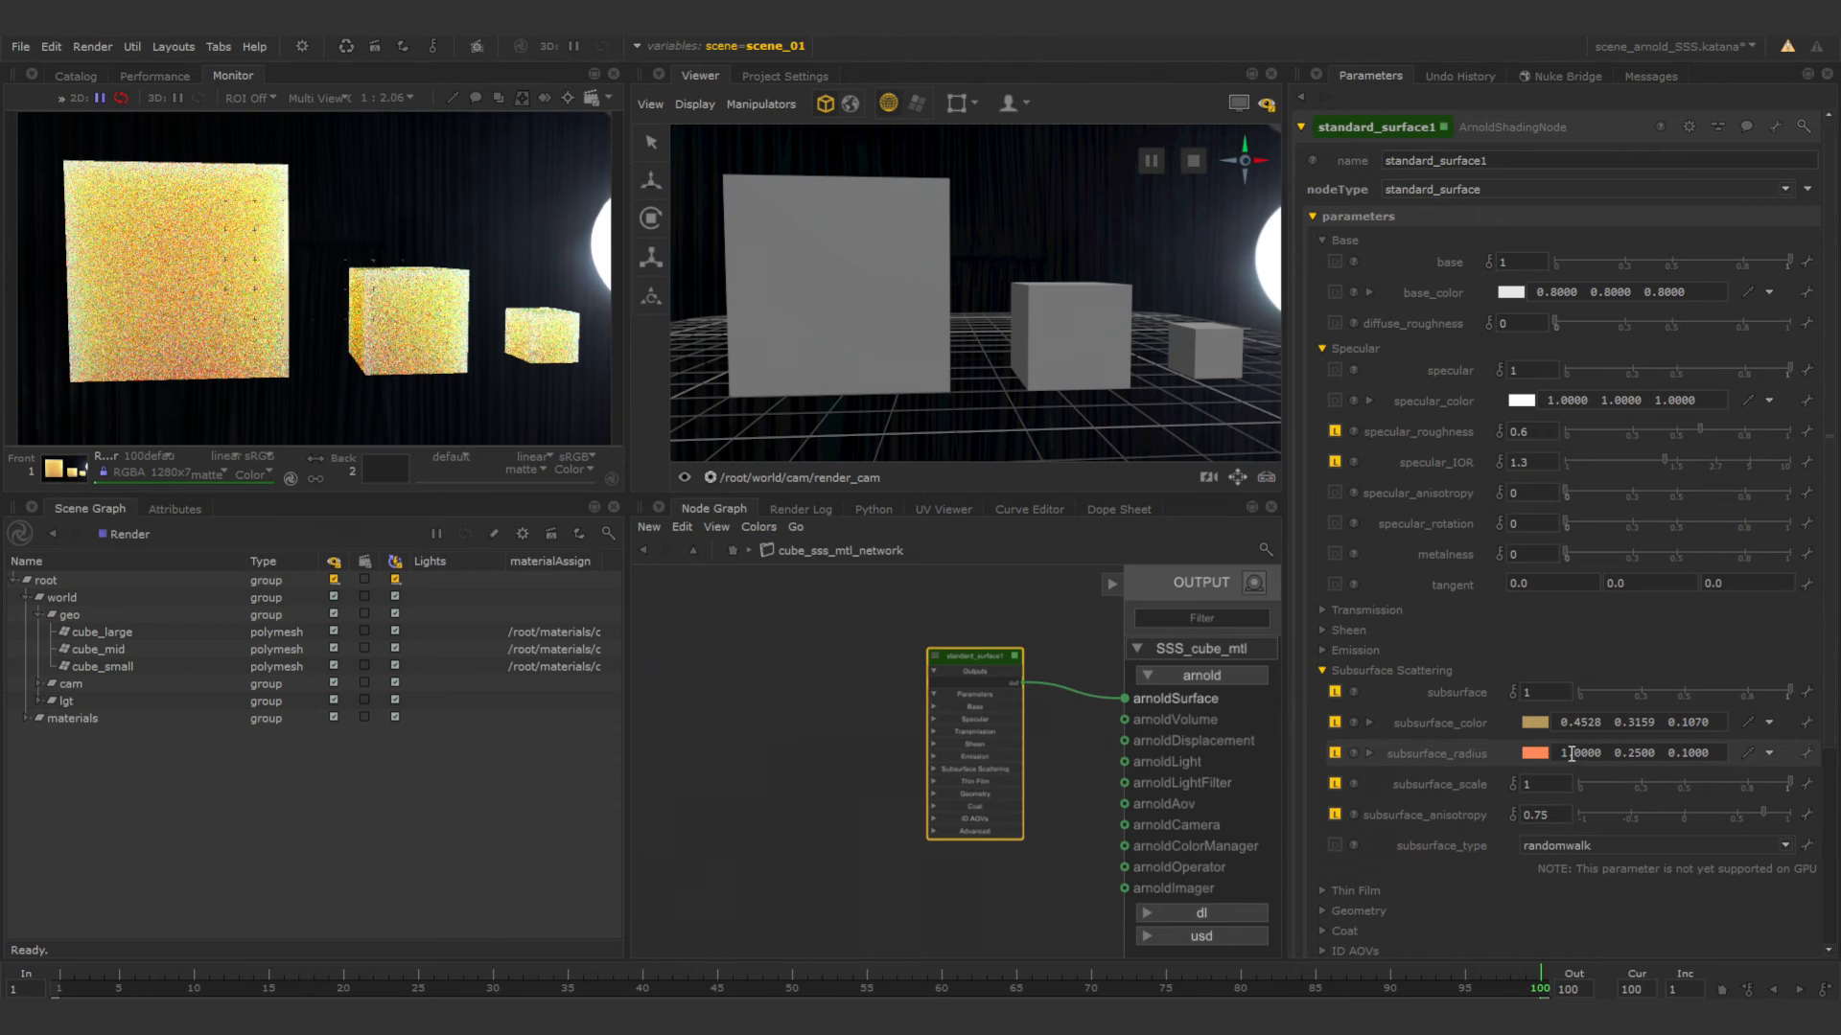
pyautogui.doubleClick(1573, 755)
pyautogui.write('0.8')
pyautogui.press('Return')
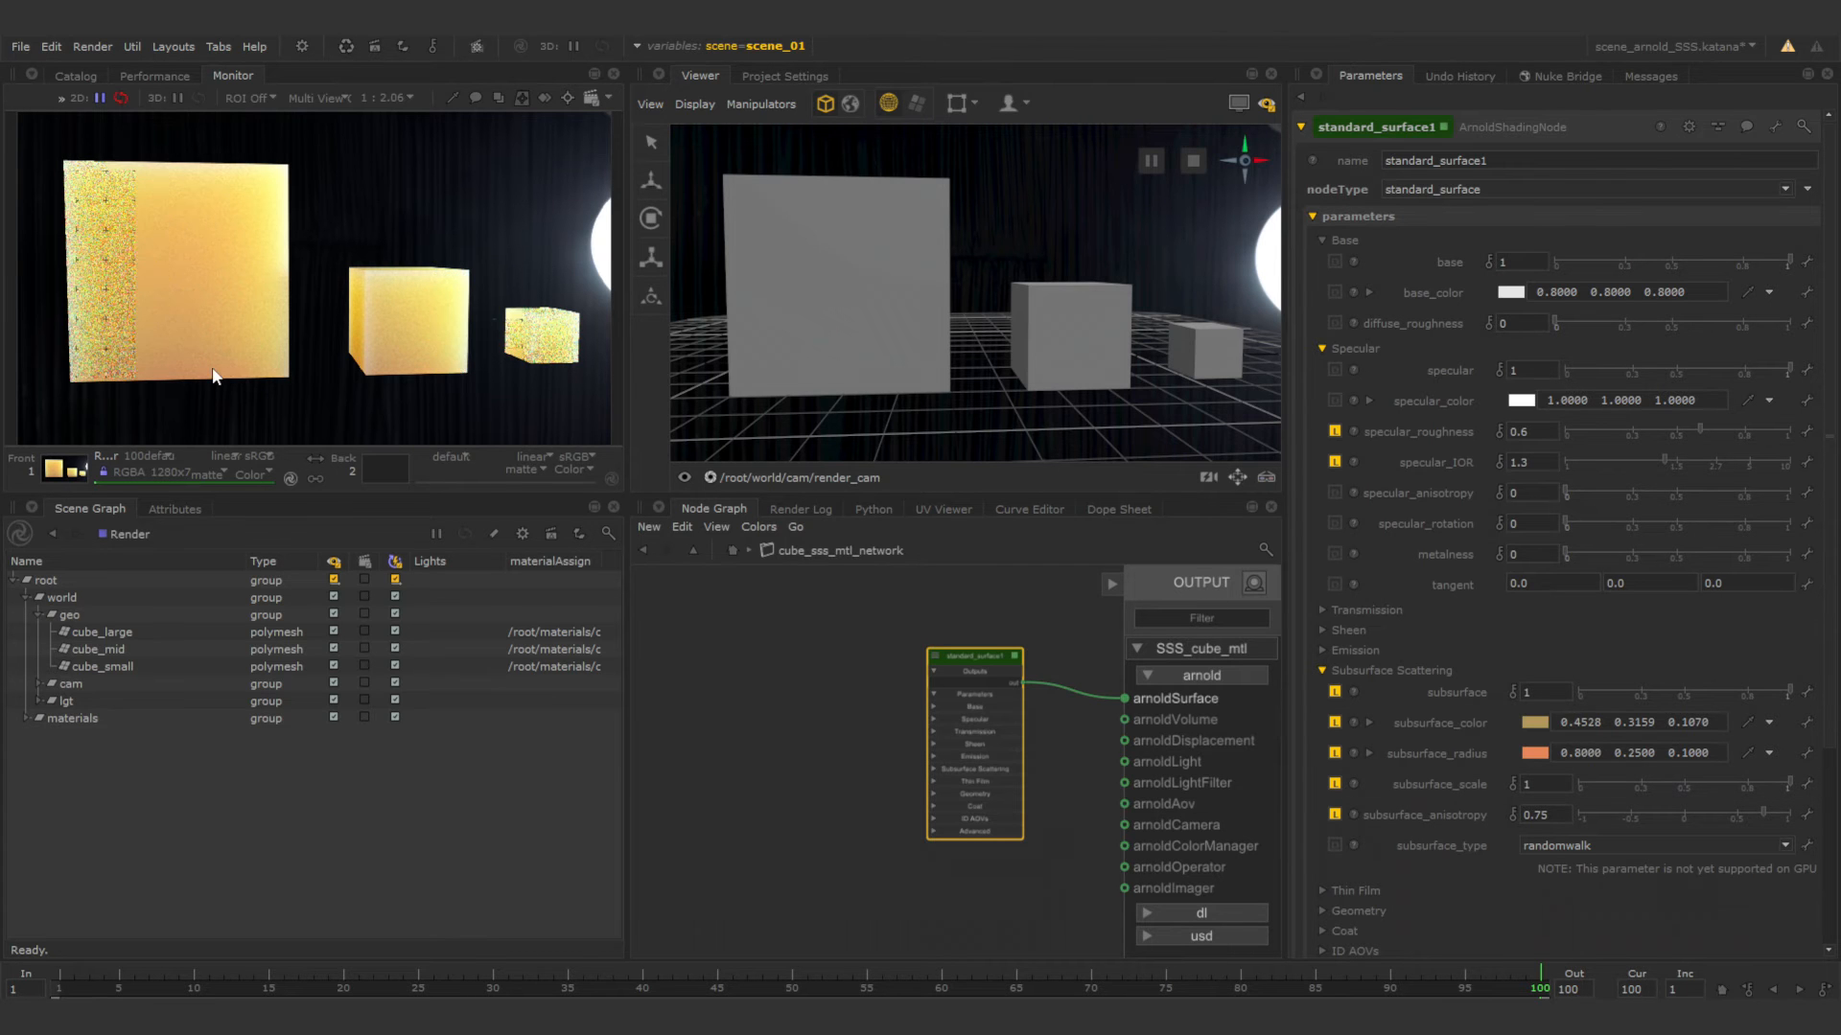
pyautogui.keyDown('alt'); pyautogui.moveTo(1012, 367); pyautogui.dragTo(1009, 361); pyautogui.keyUp('alt')
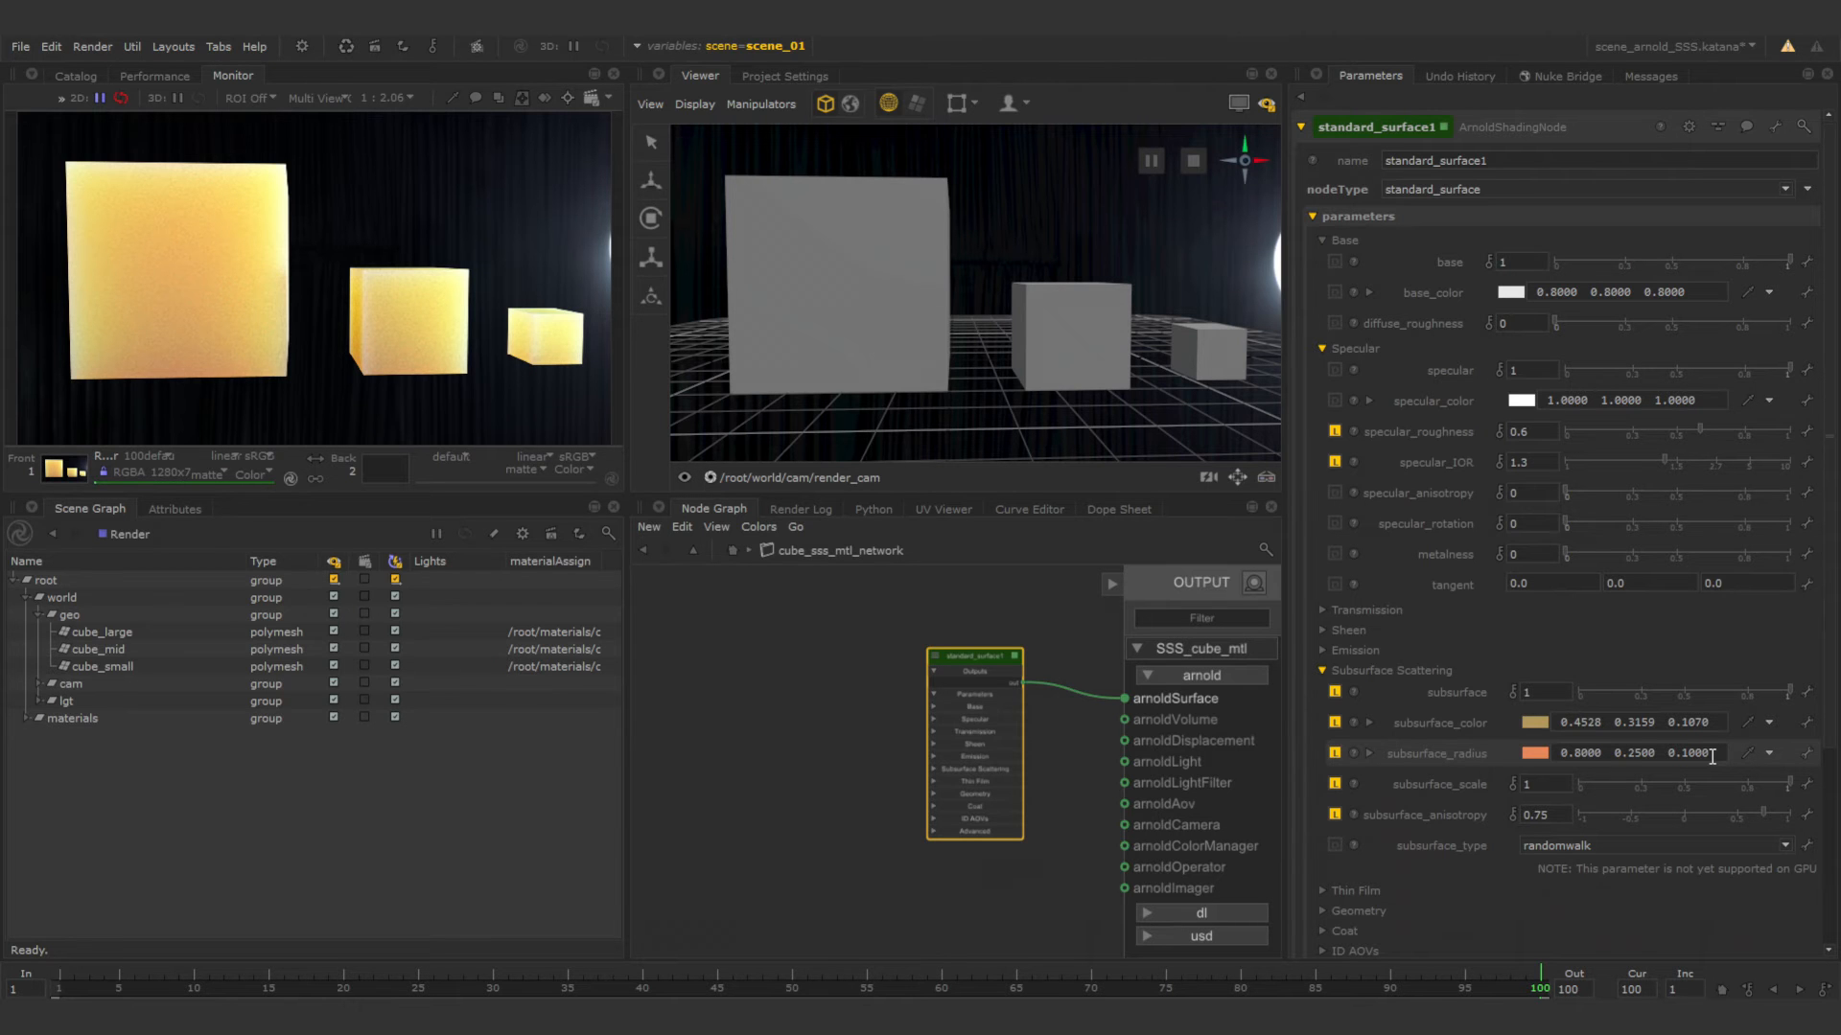
# Leave the cube material network and switch the scene graph state variable to scene_02.
pyautogui.click(644, 551)
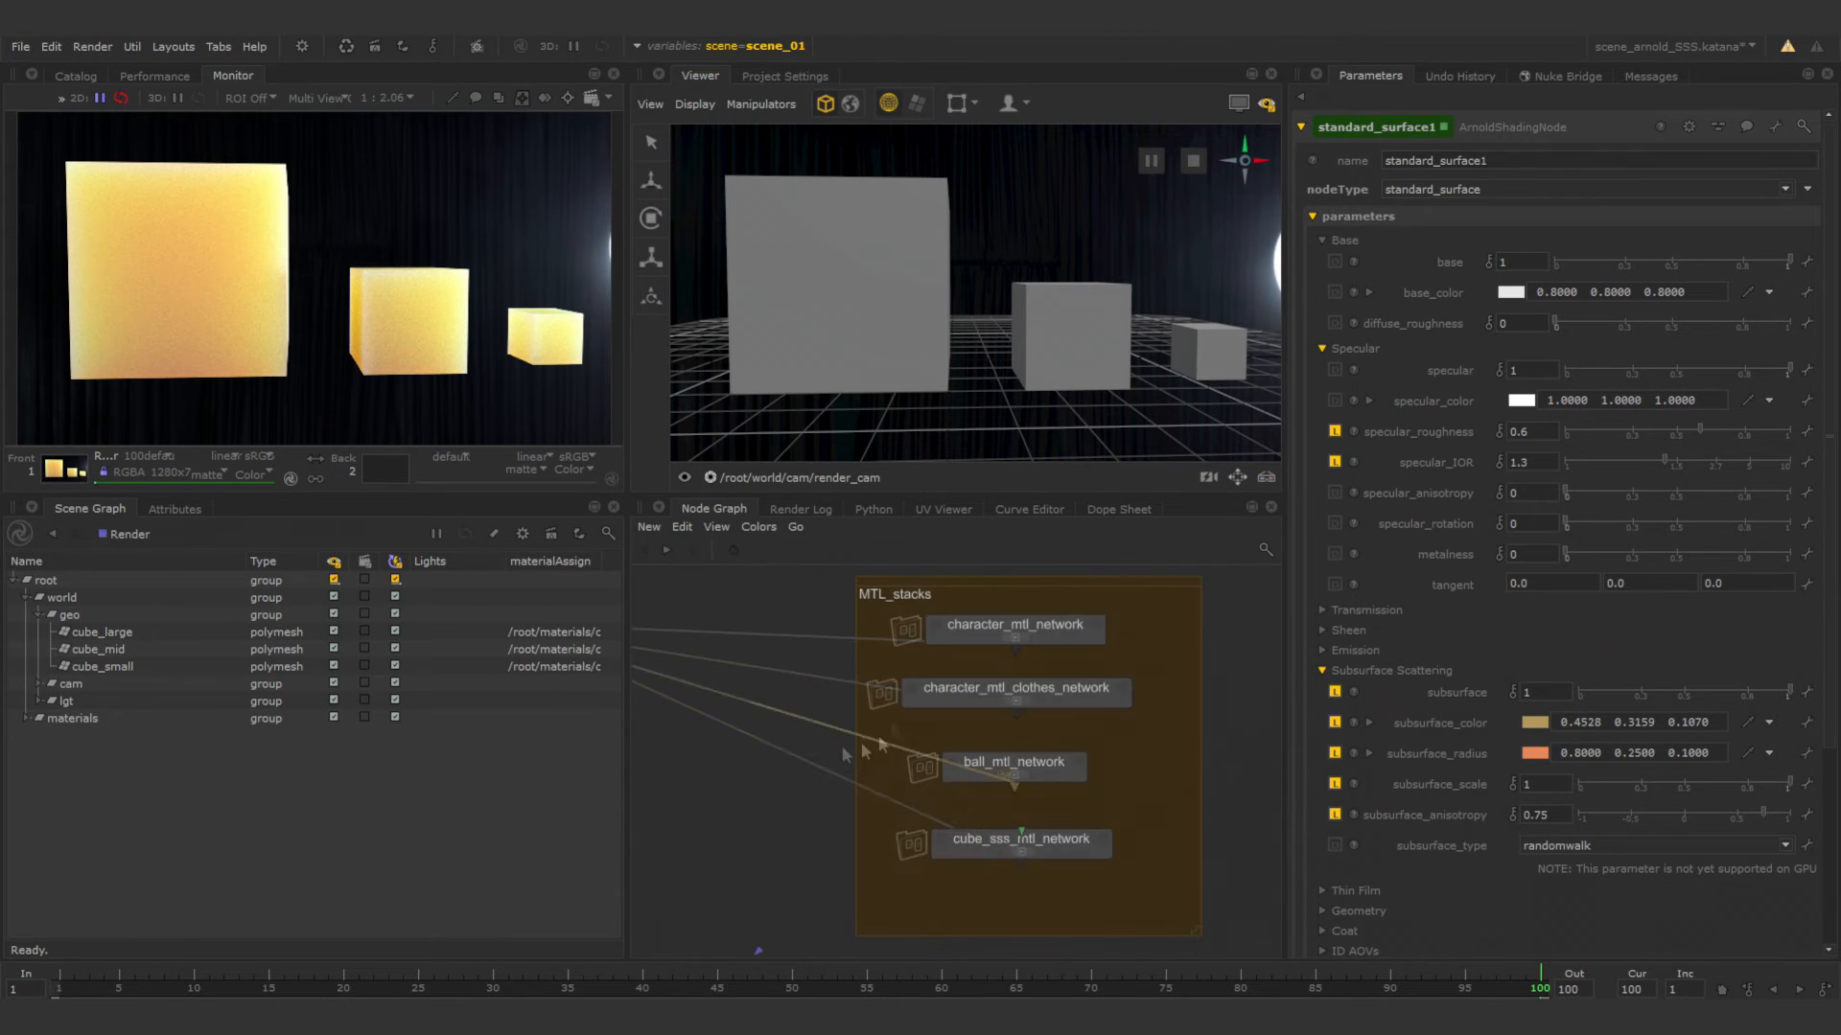
pyautogui.click(746, 42)
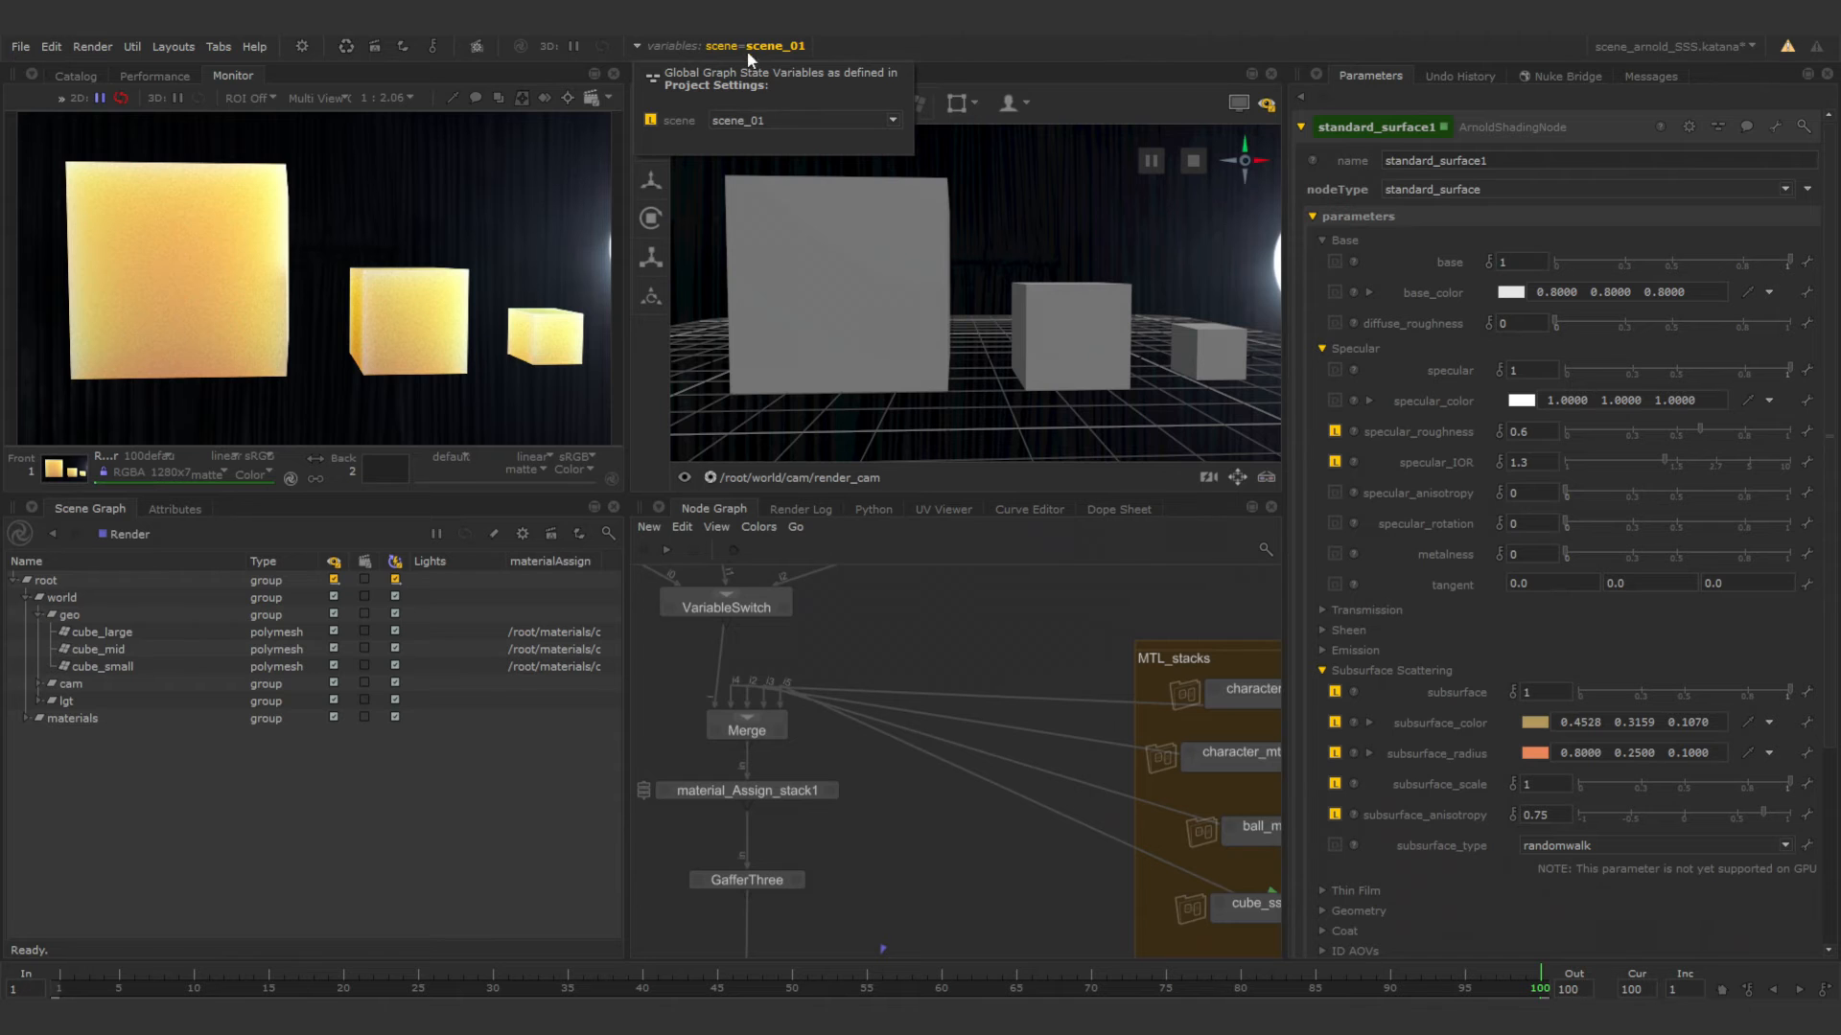
pyautogui.click(763, 119)
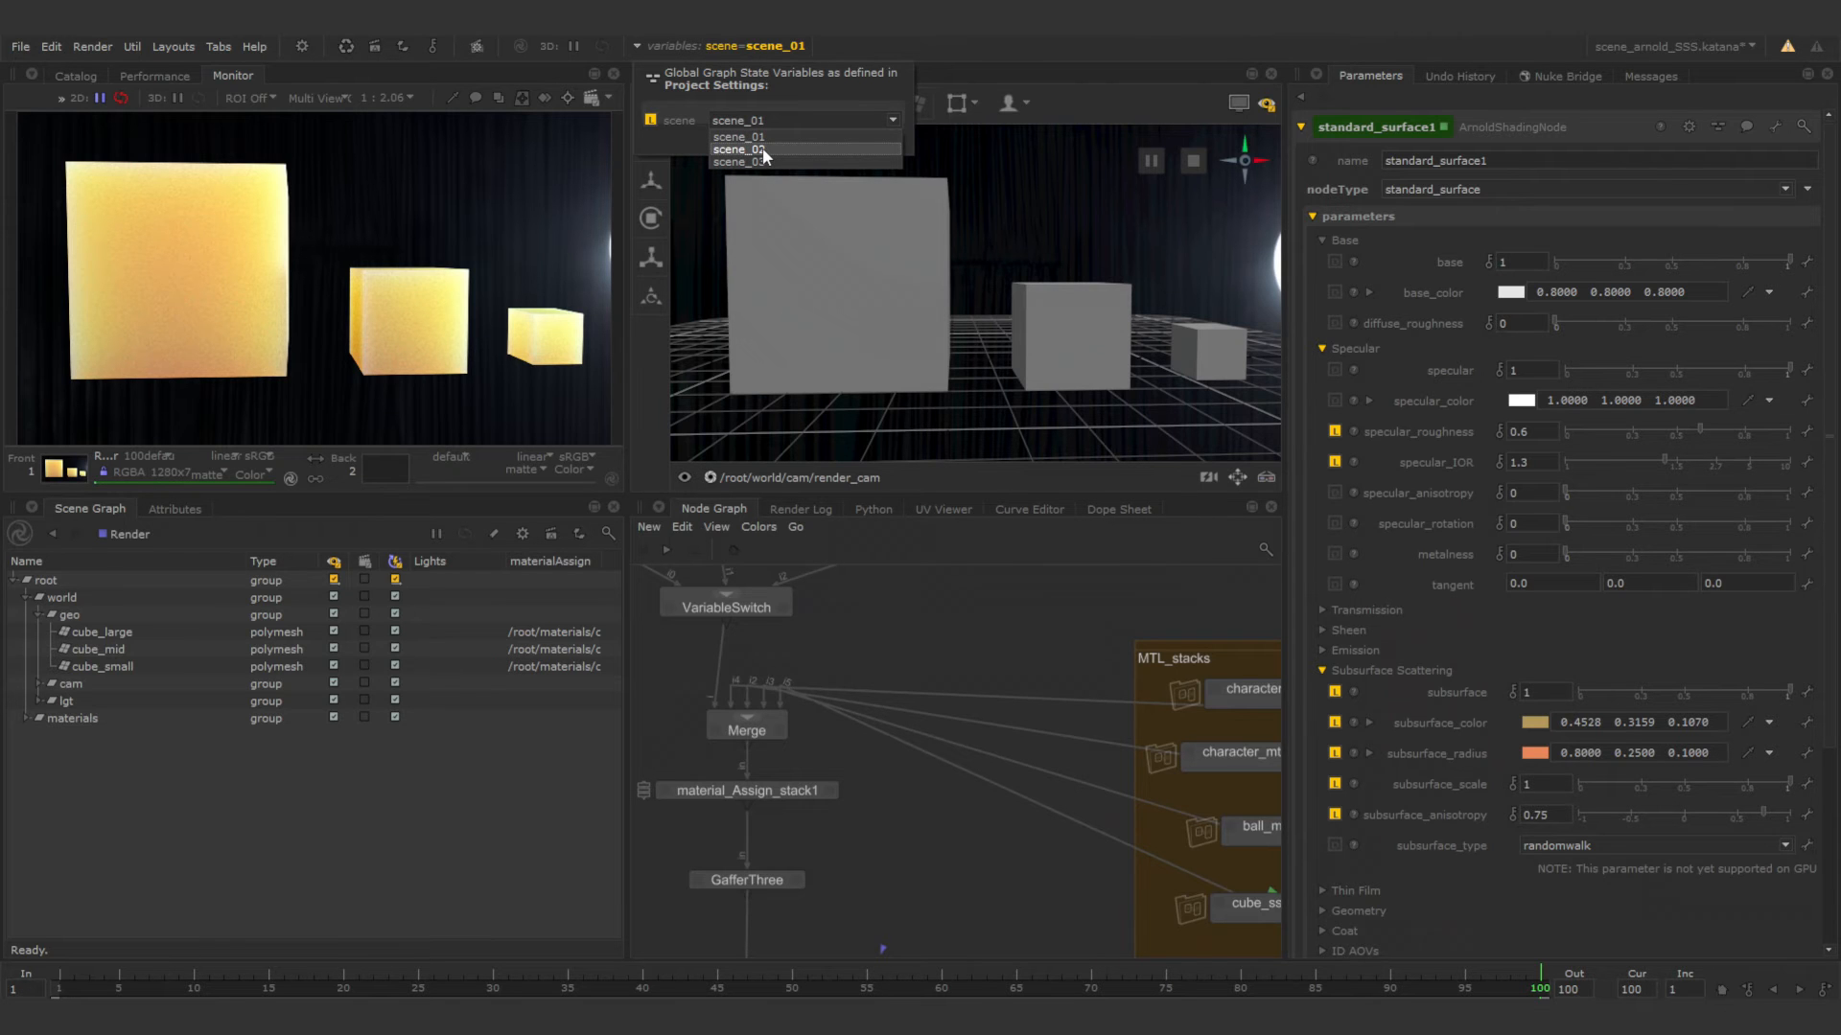
pyautogui.click(757, 150)
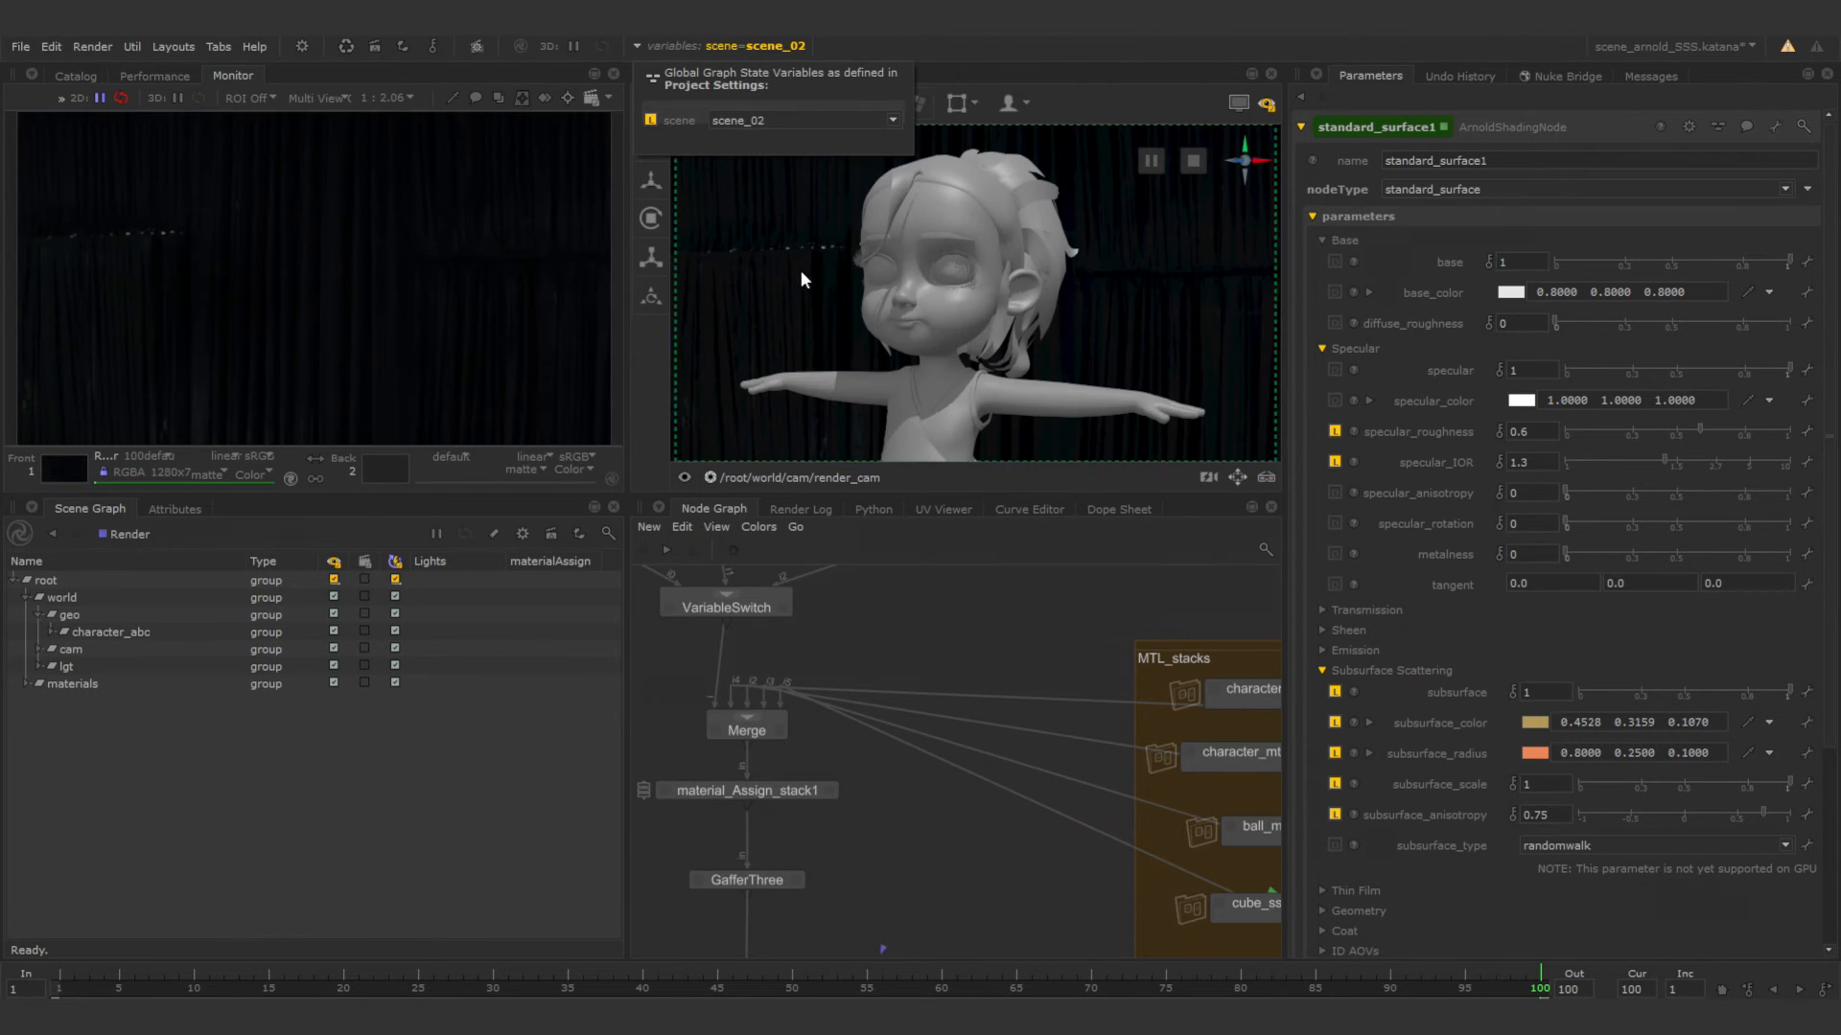
# Move the GafferThree node closer to material_Assign_stack1 and open the parameters of that stack.
pyautogui.moveTo(877, 842); pyautogui.dragTo(924, 751, button='middle')
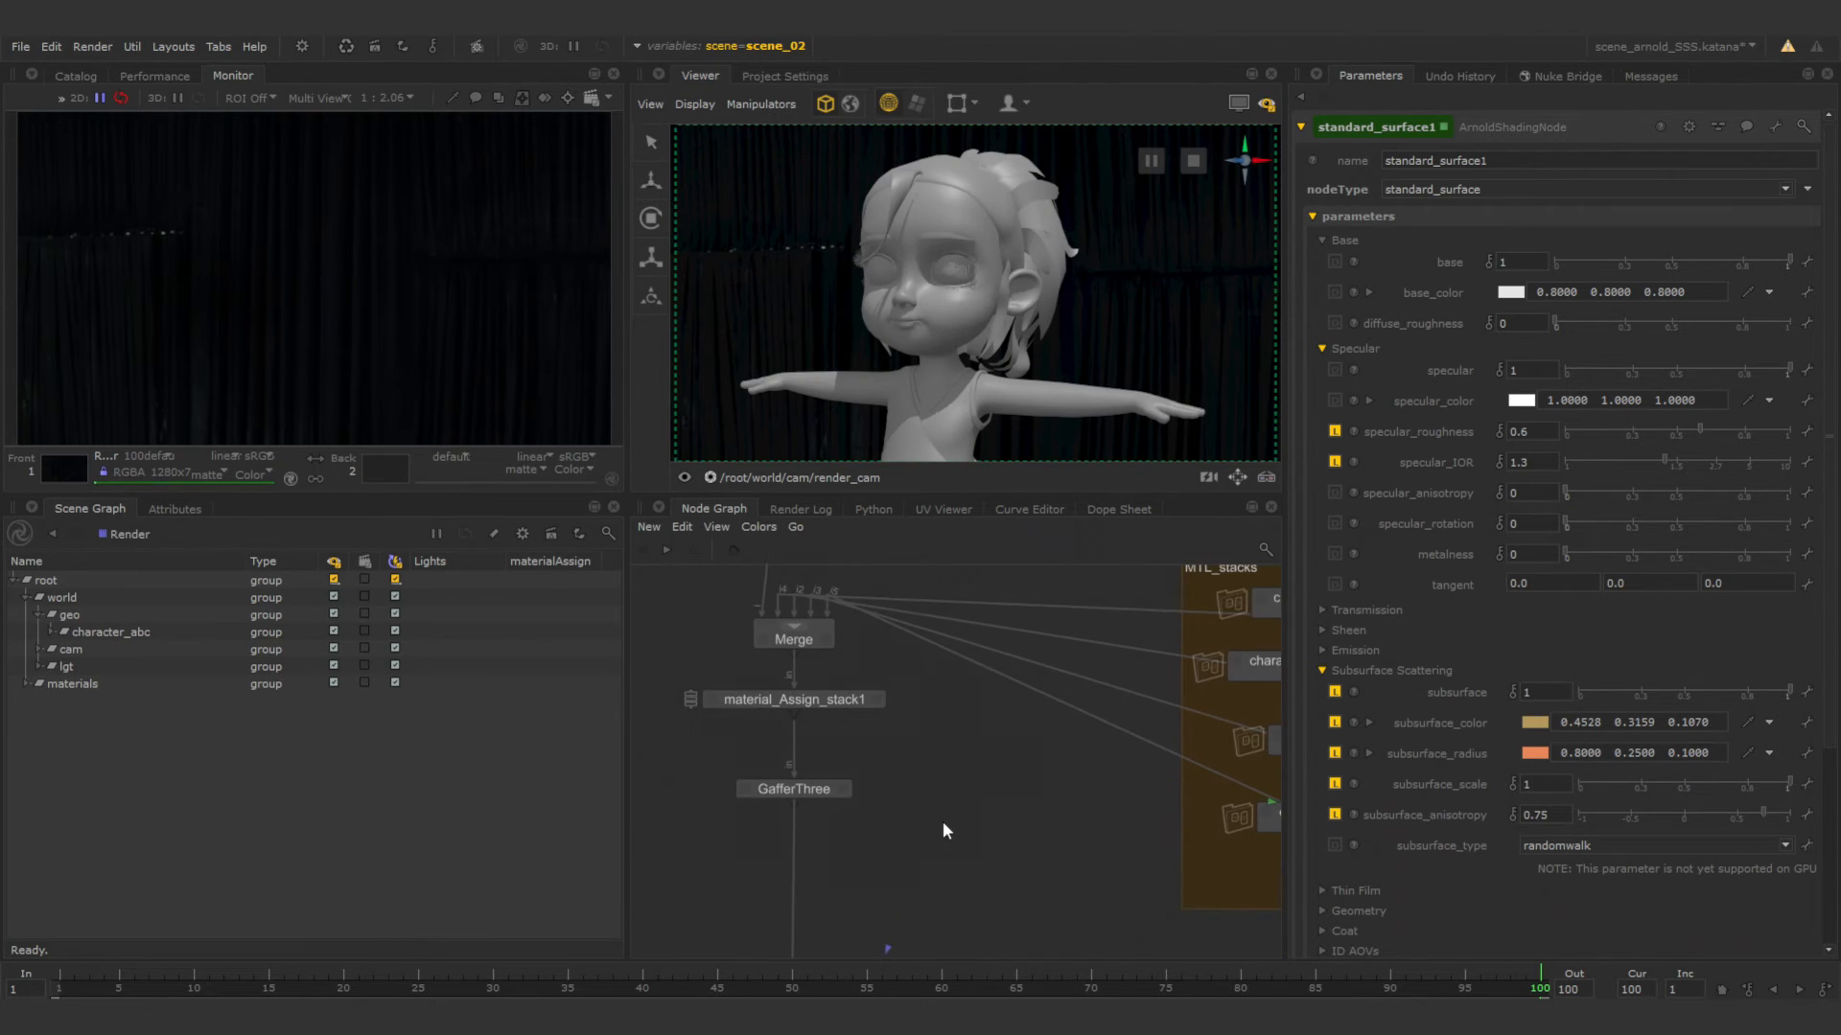
pyautogui.scroll(-5, 930, 752)
pyautogui.scroll(4, 930, 754)
pyautogui.moveTo(976, 814); pyautogui.dragTo(1031, 748, button='middle')
pyautogui.scroll(5, 949, 826)
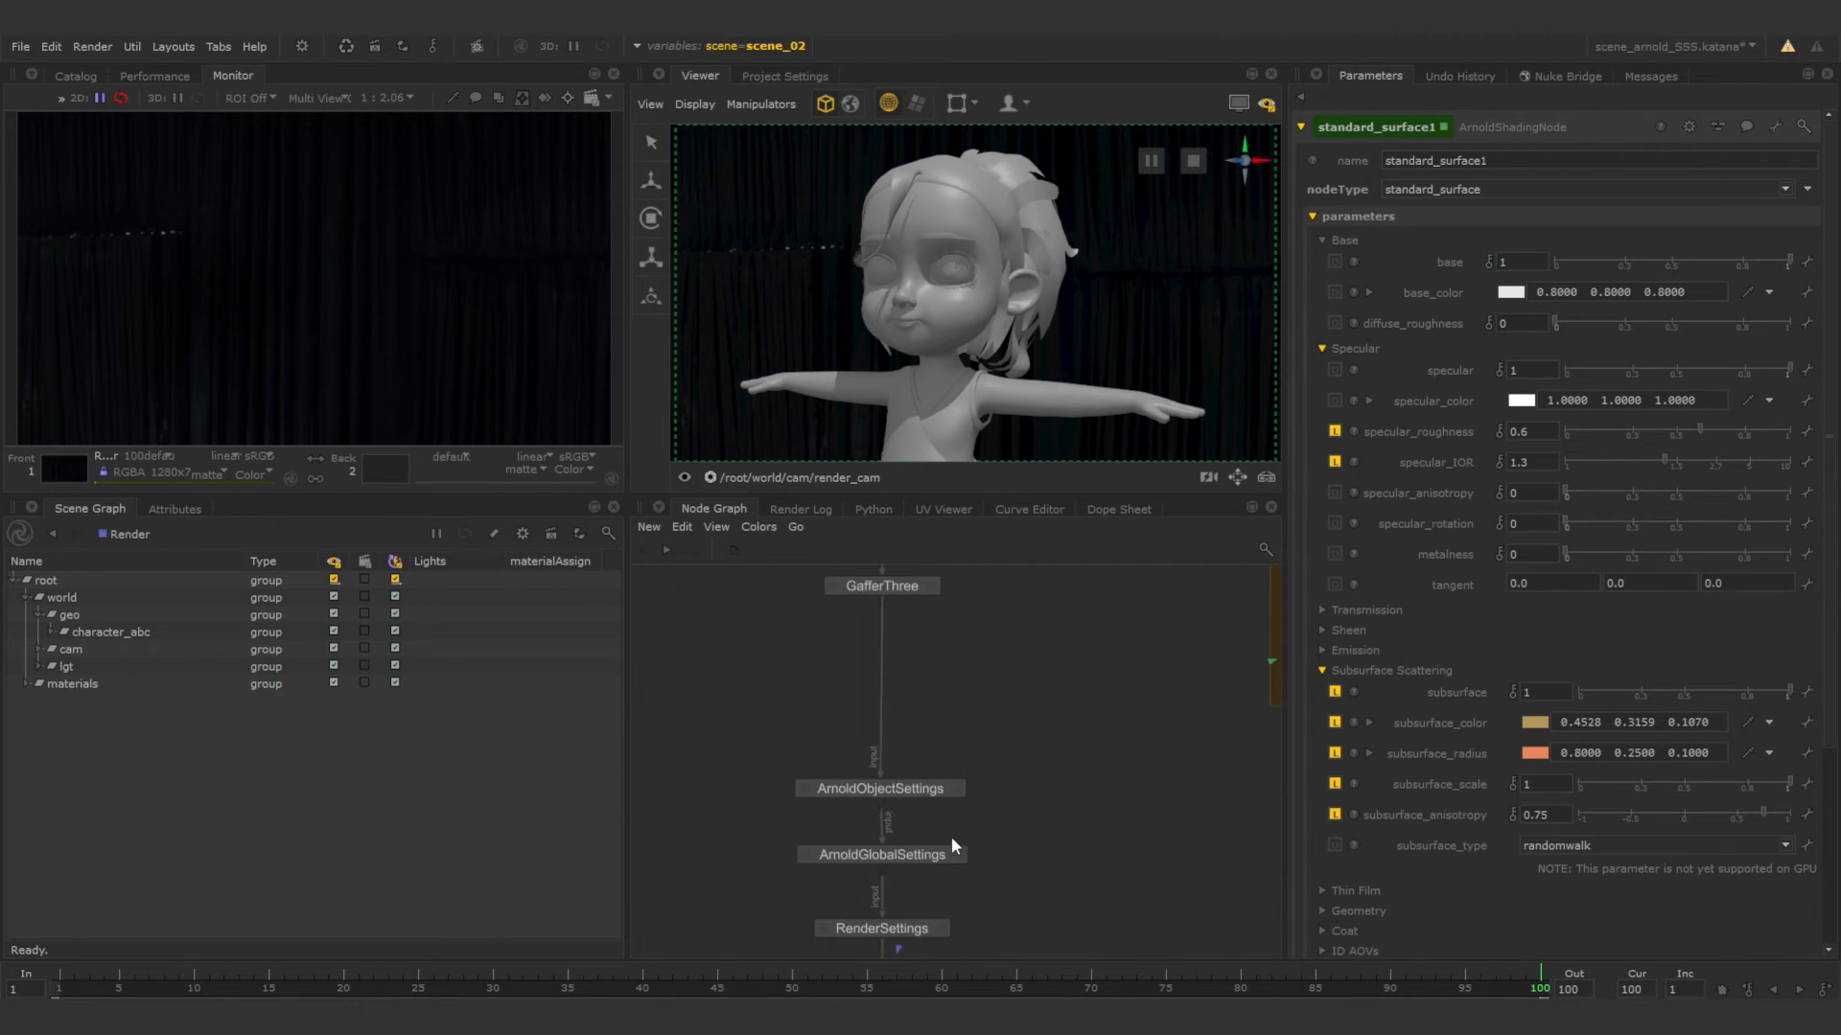
pyautogui.moveTo(949, 758); pyautogui.dragTo(952, 900, button='middle')
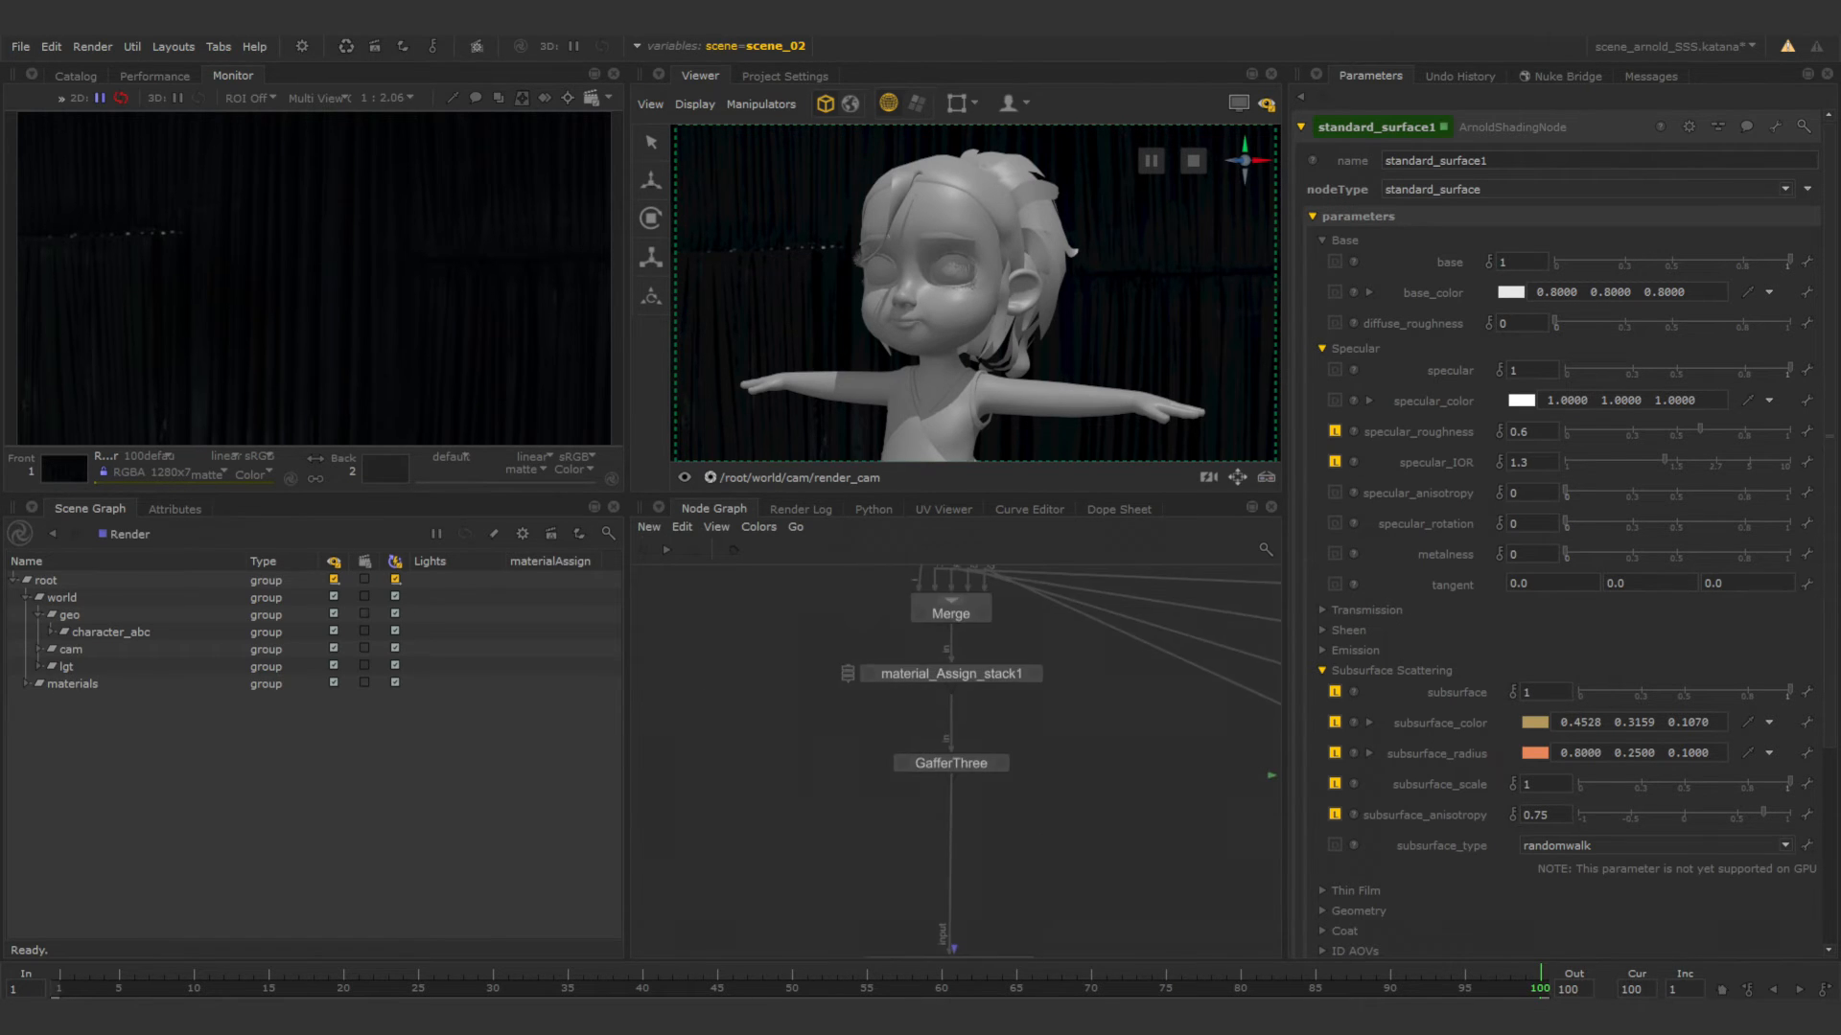
pyautogui.moveTo(966, 758); pyautogui.dragTo(964, 731)
pyautogui.click(997, 782)
pyautogui.moveTo(998, 846); pyautogui.dragTo(980, 884, button='middle')
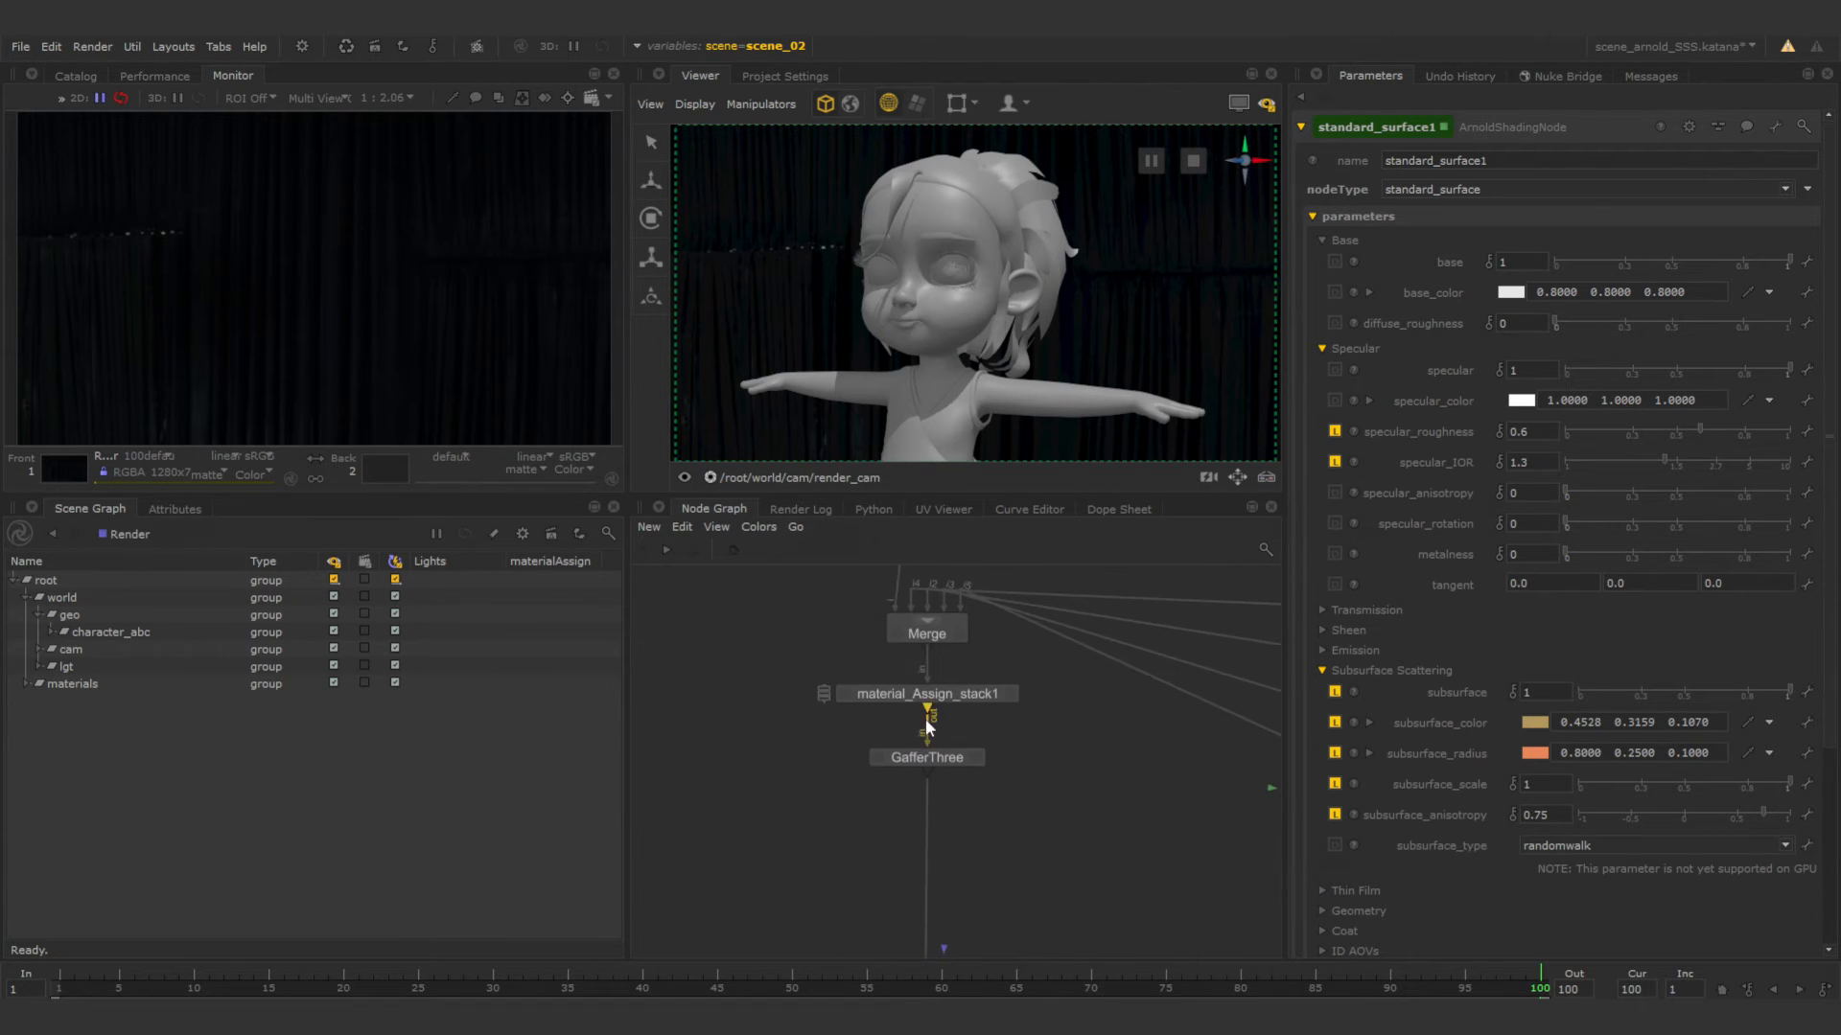
pyautogui.click(1011, 695)
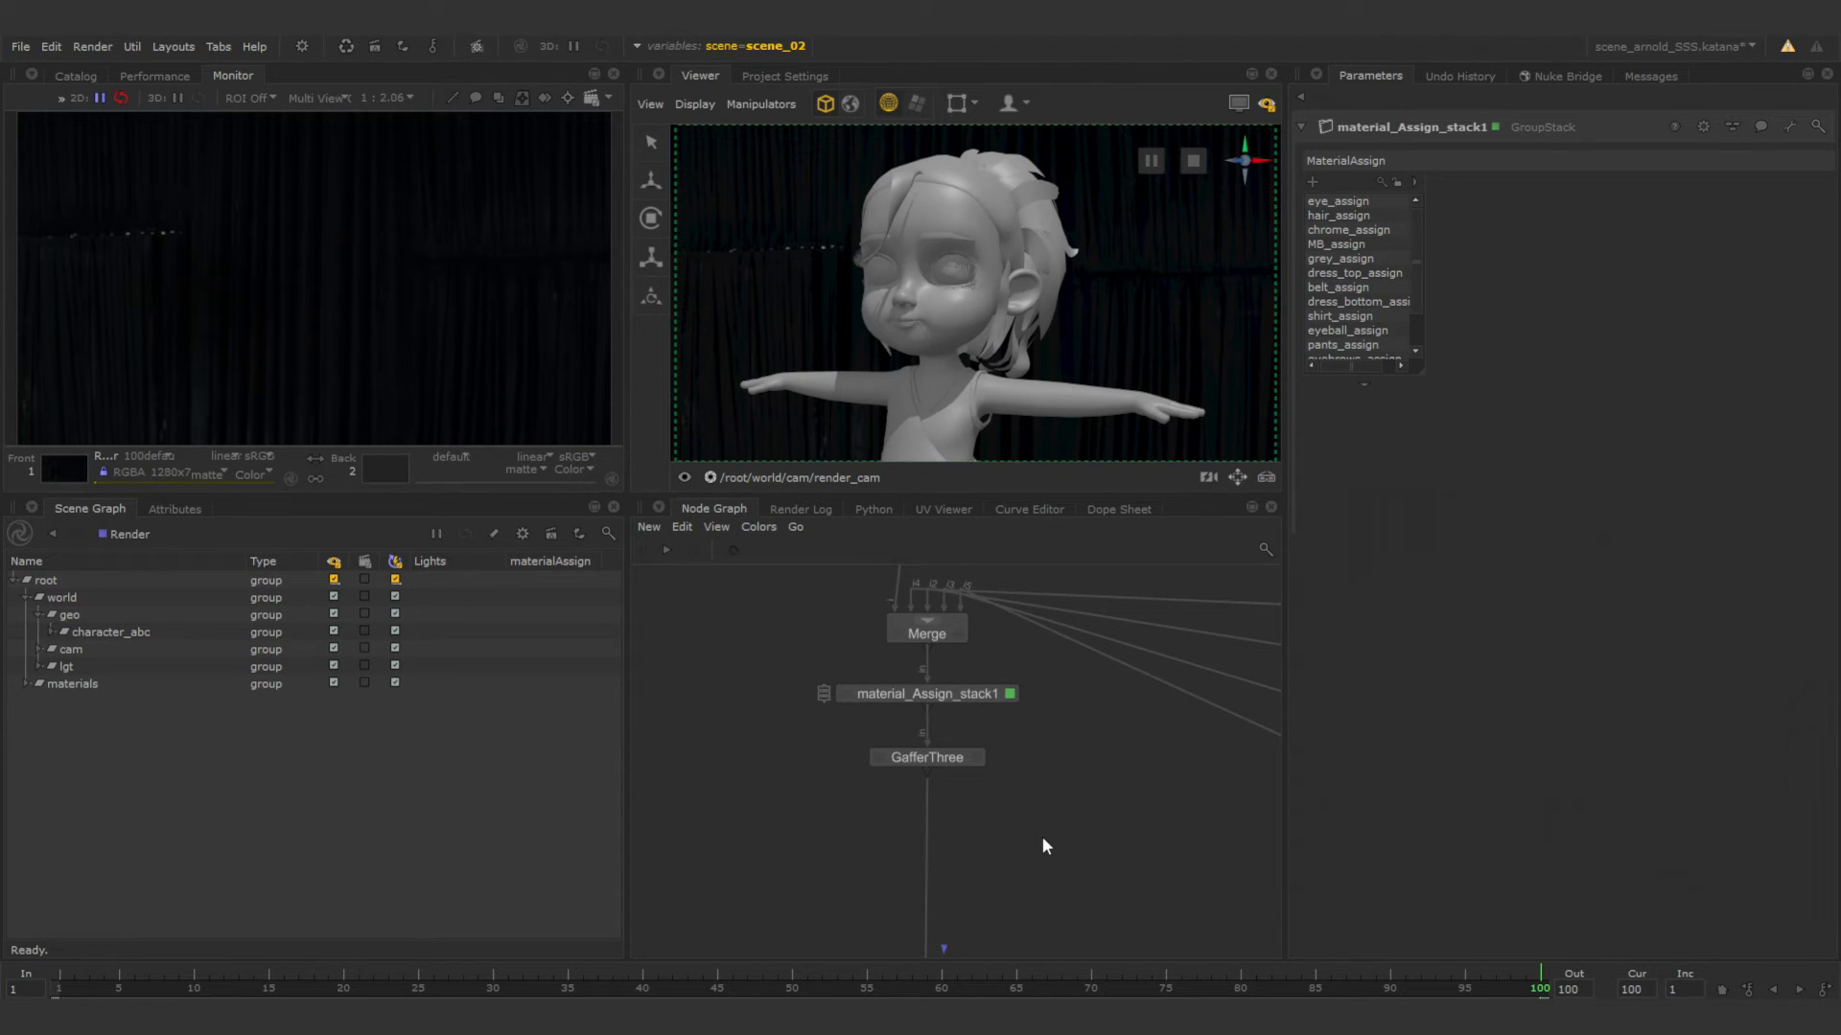
# Add a GroupStack node beside the main node chain near GafferThree and open its parameters.
pyautogui.press('Tab')
pyautogui.write('gr')
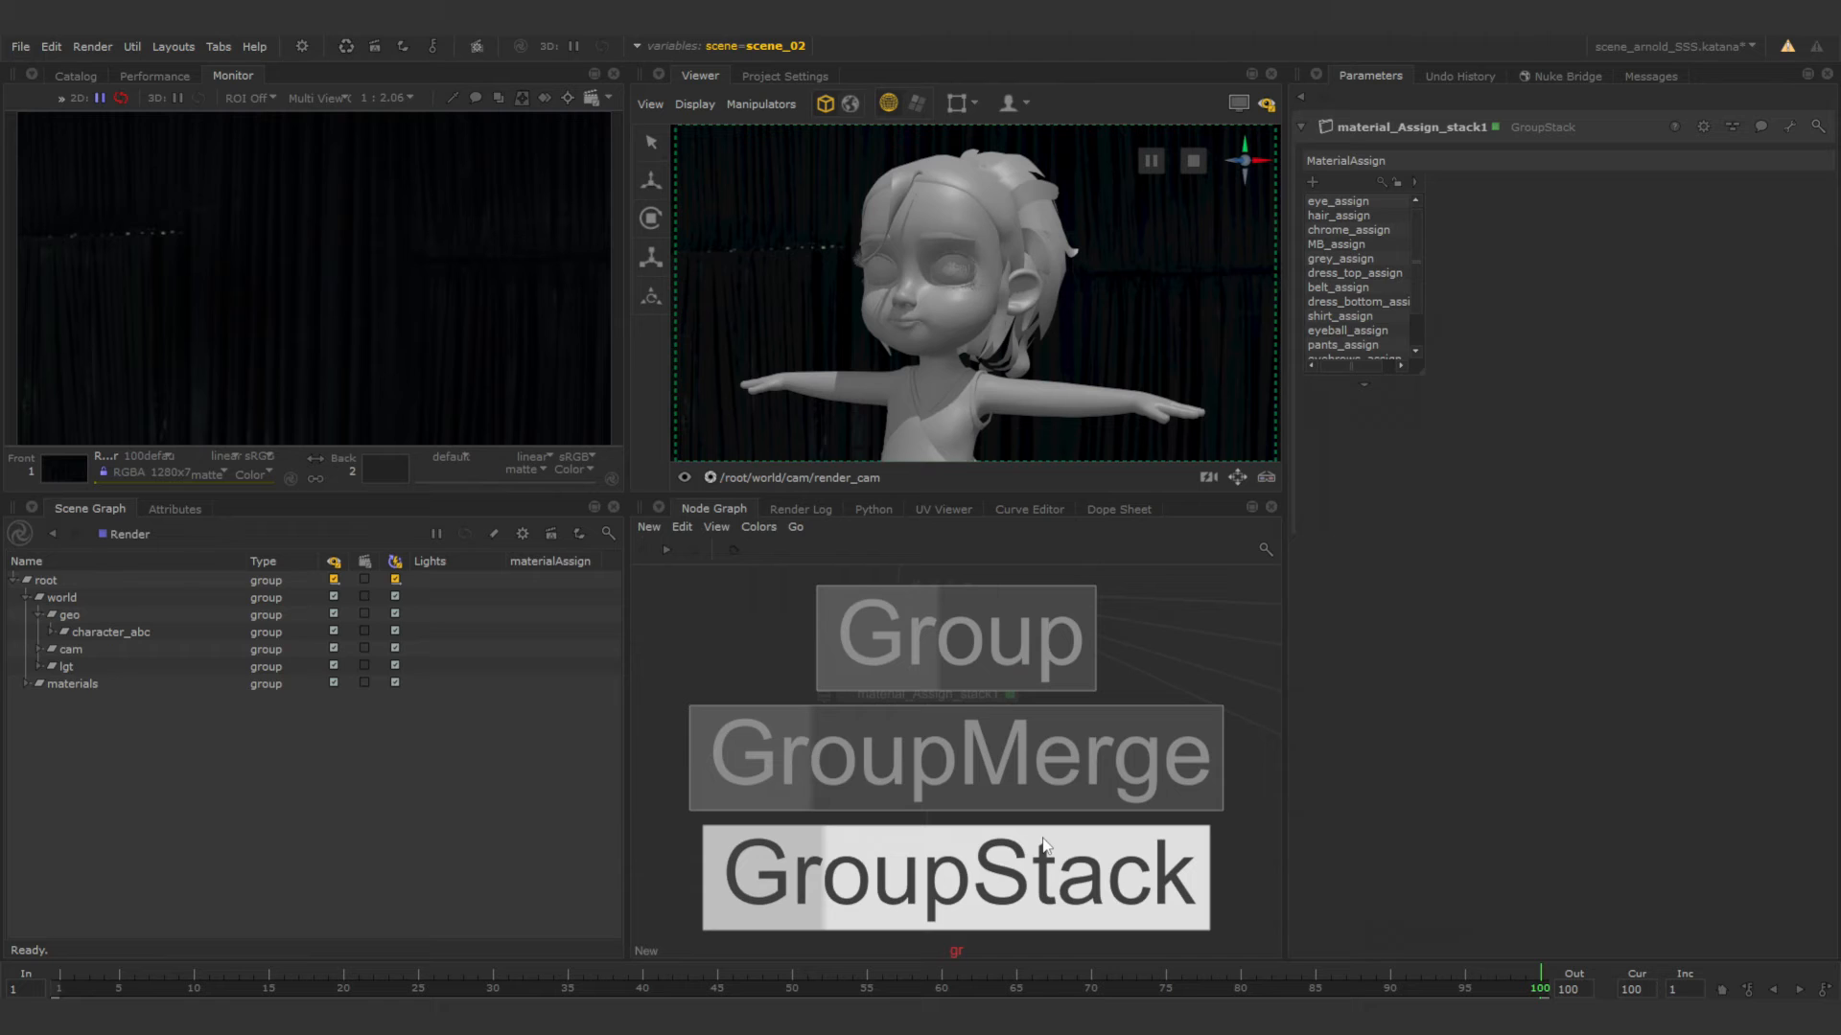
pyautogui.click(1044, 846)
pyautogui.click(1044, 845)
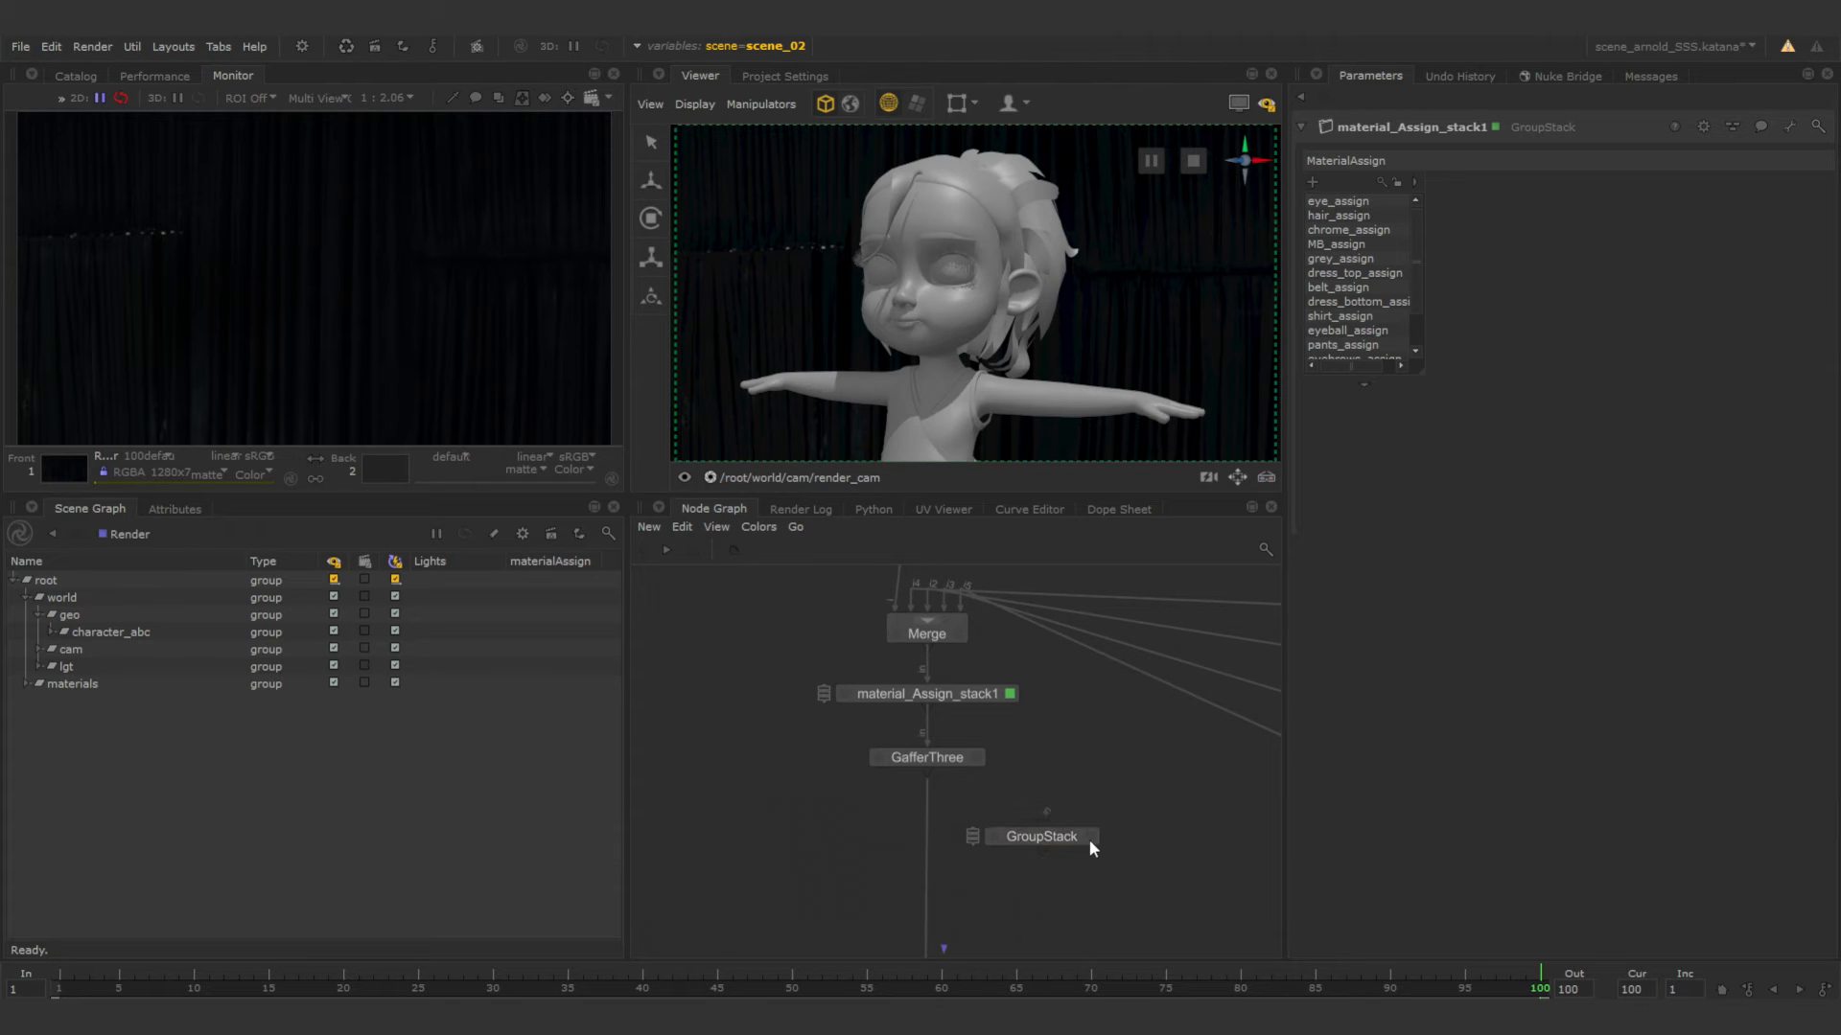
pyautogui.click(1090, 837)
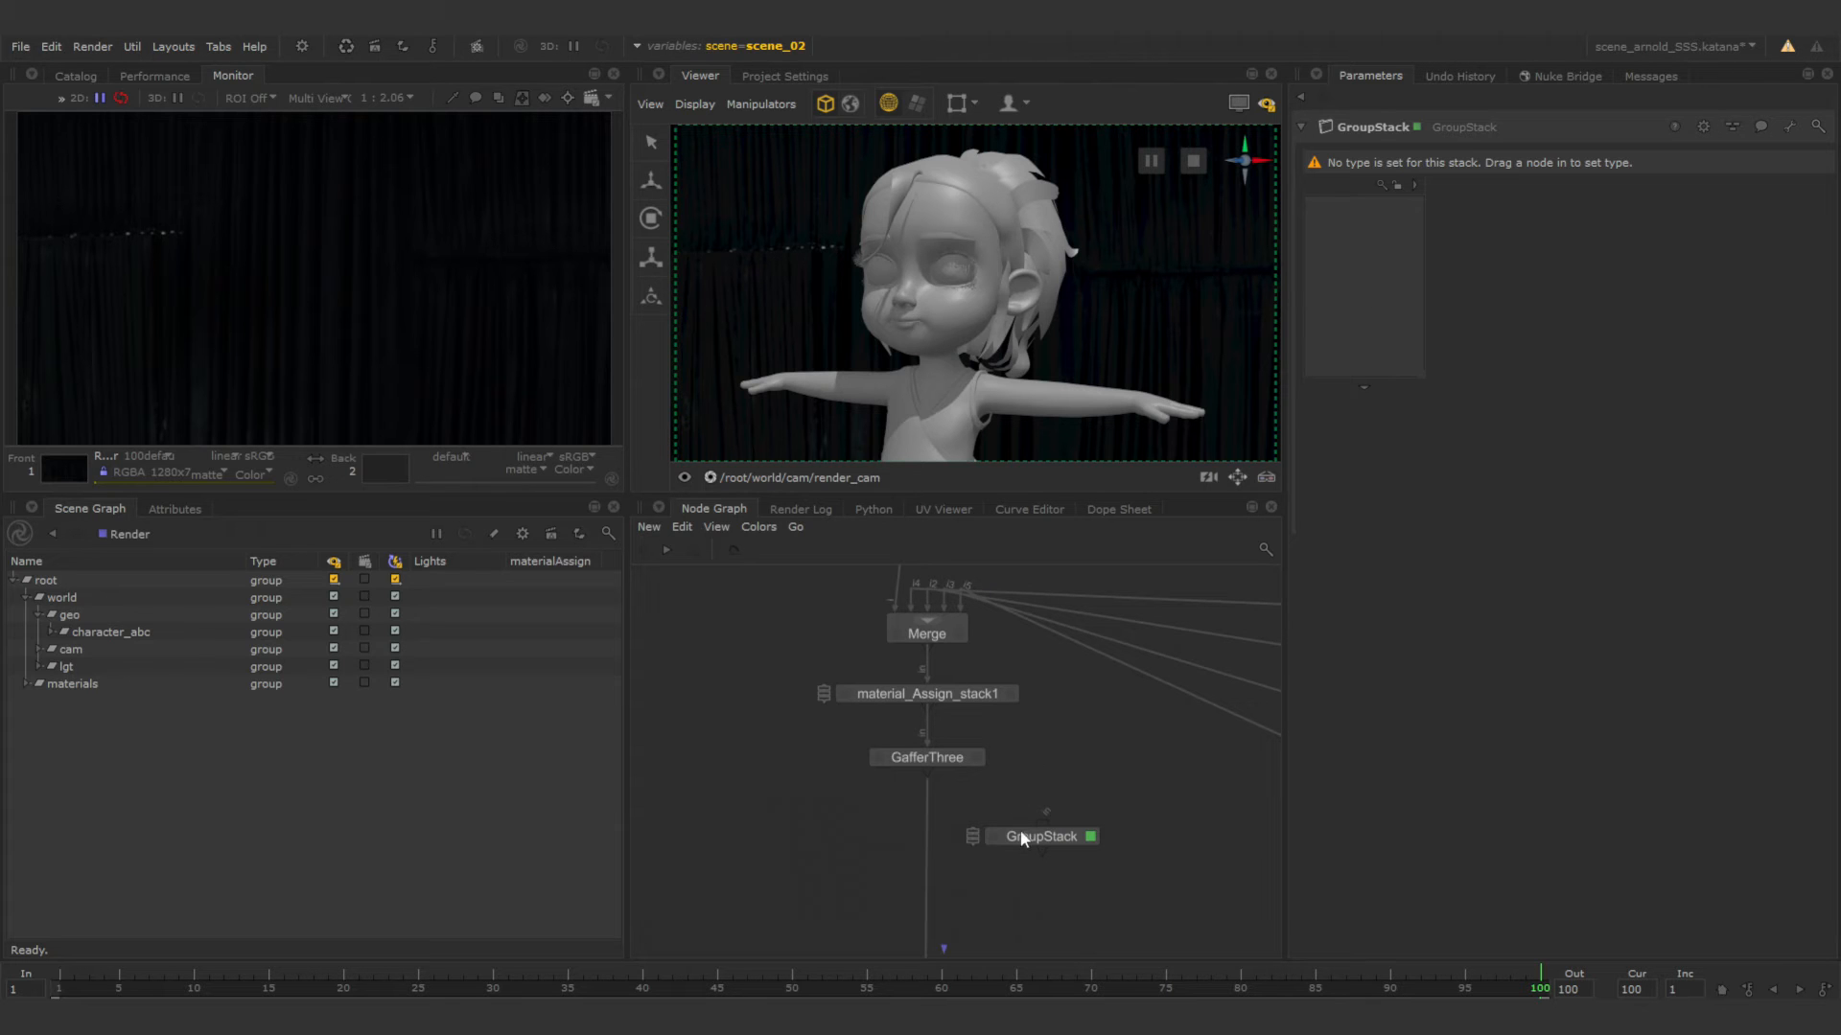
pyautogui.moveTo(1026, 840); pyautogui.dragTo(1072, 825)
# Create a MaterialAssign node and place it inside the new GroupStack to define the stack's type.
pyautogui.press('Tab')
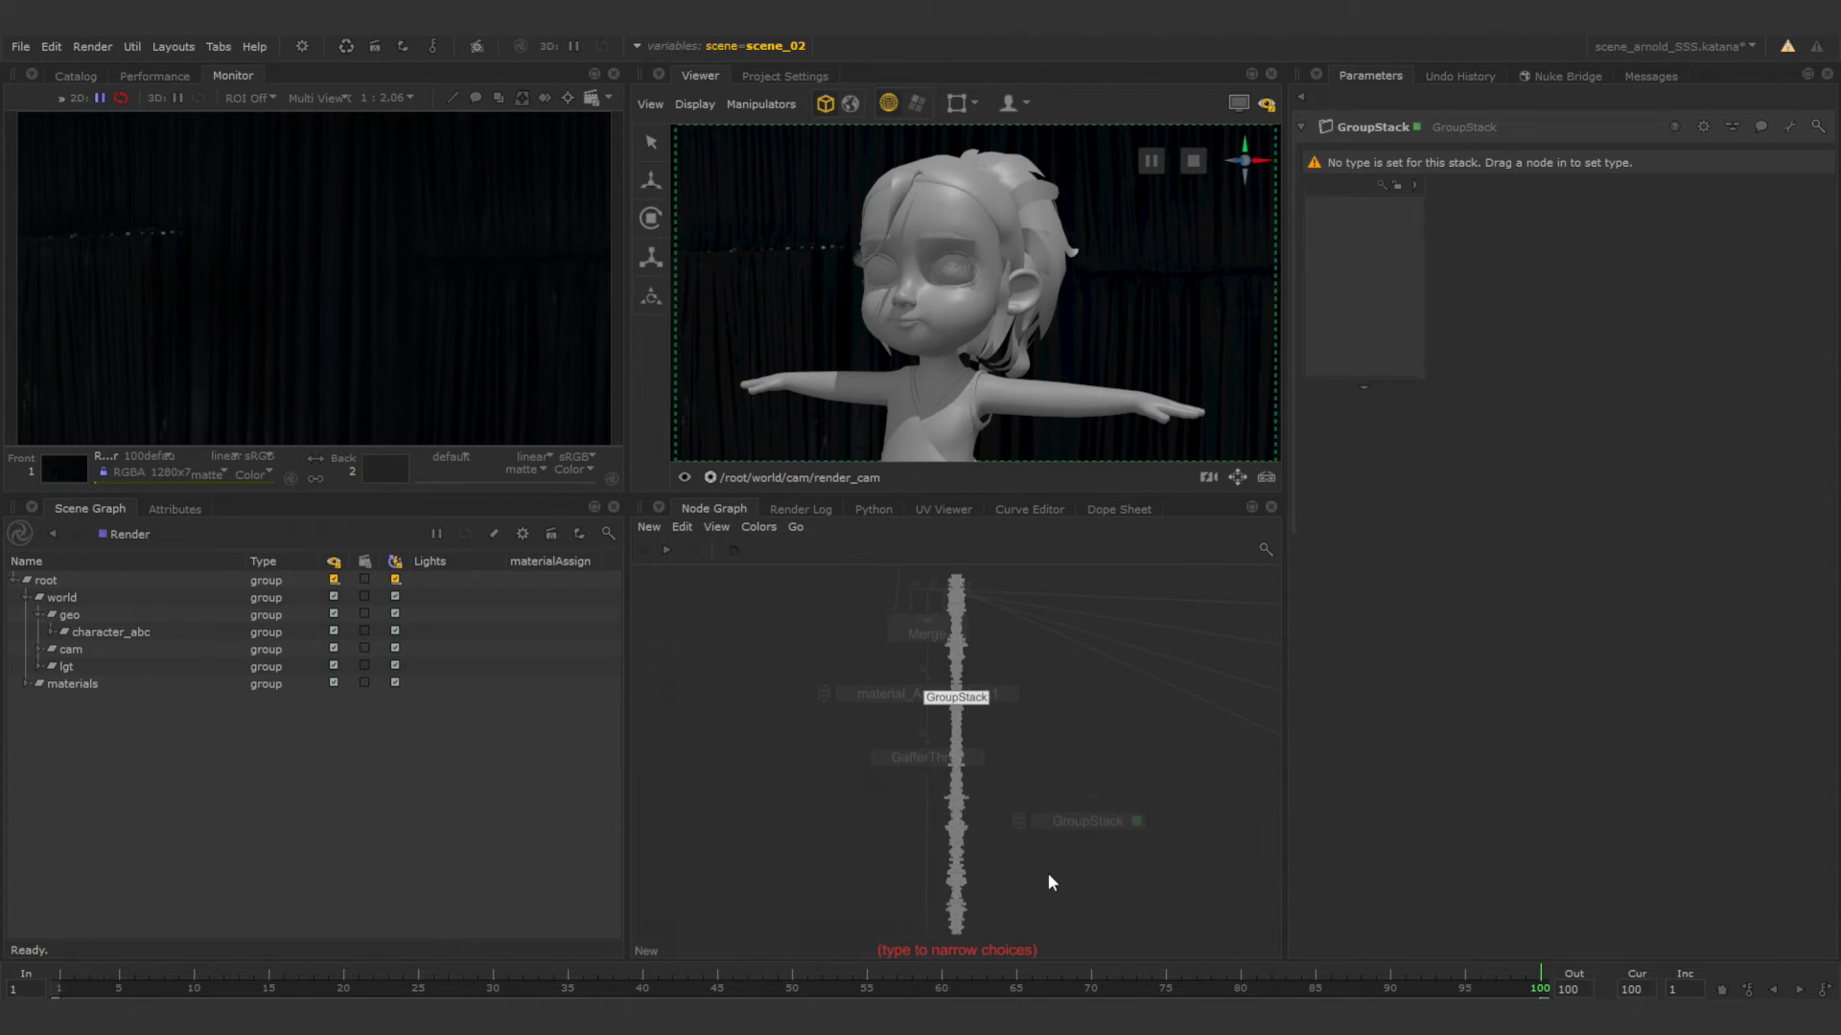
pyautogui.write('mate')
pyautogui.press('Up')
pyautogui.press('Up')
pyautogui.press('Return')
pyautogui.click(1049, 876)
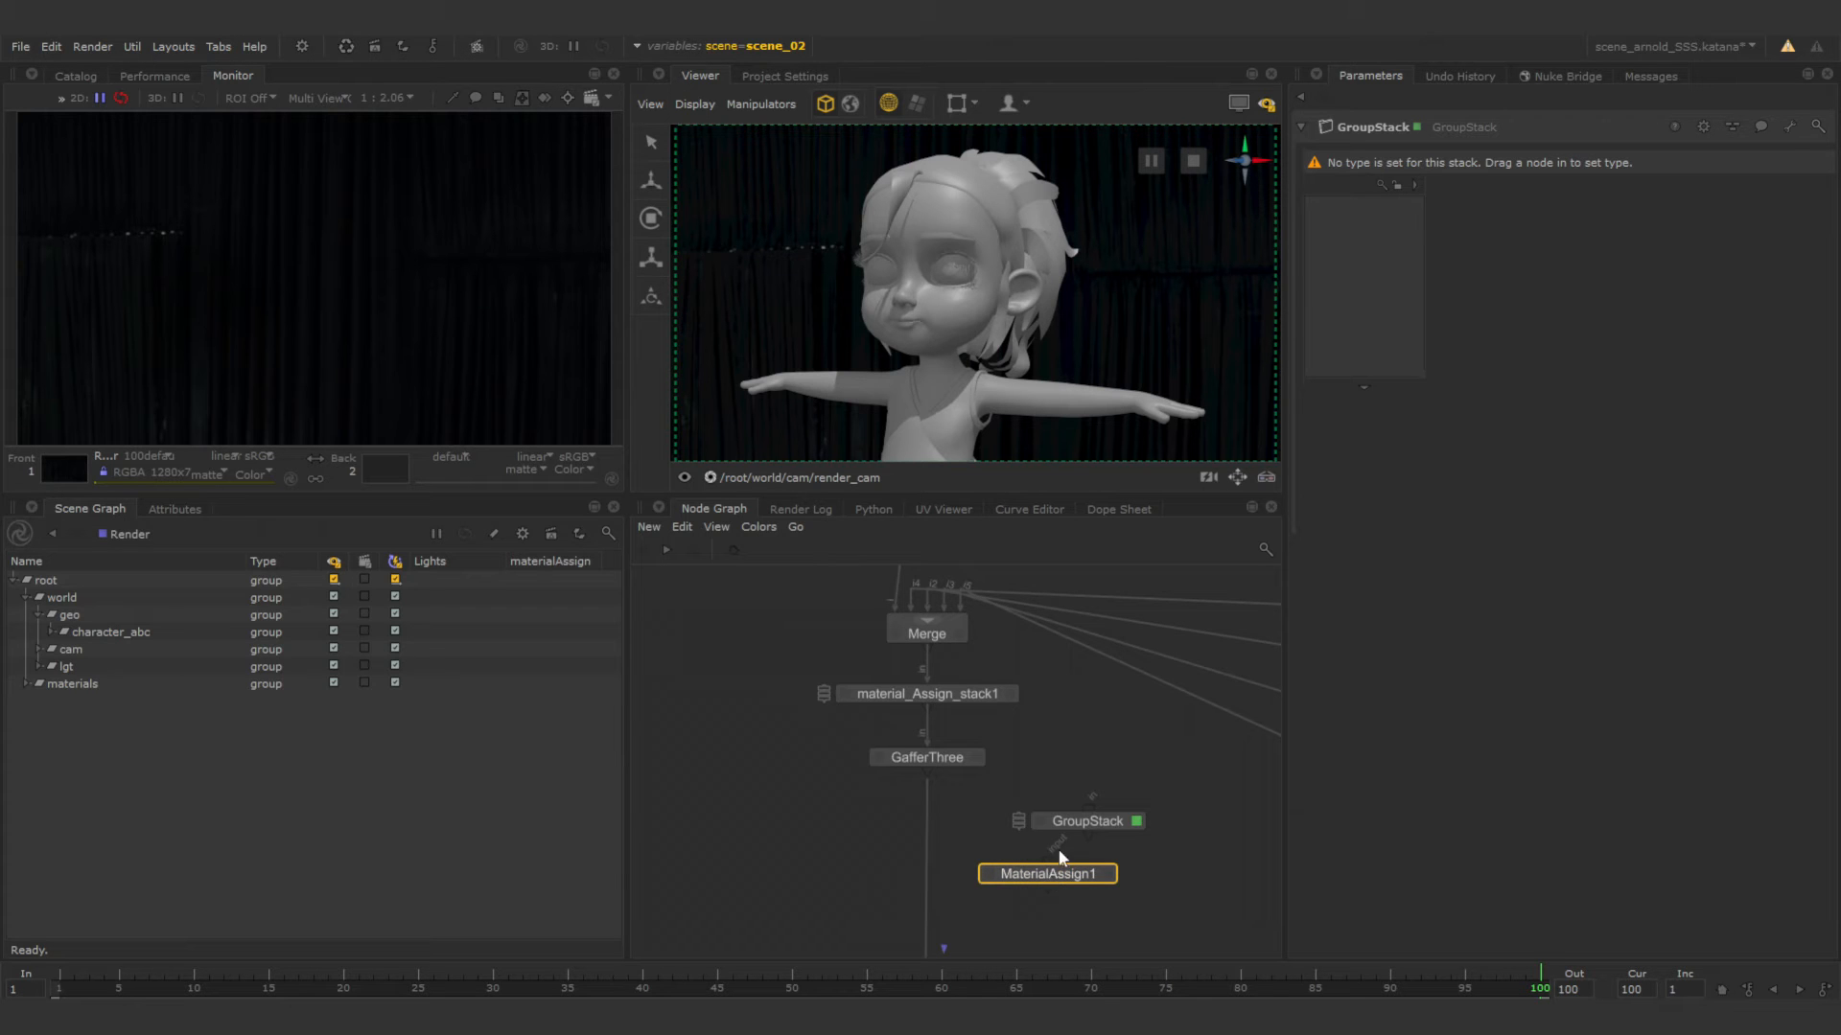
pyautogui.click(1138, 874)
pyautogui.moveTo(1100, 870); pyautogui.dragTo(1359, 307)
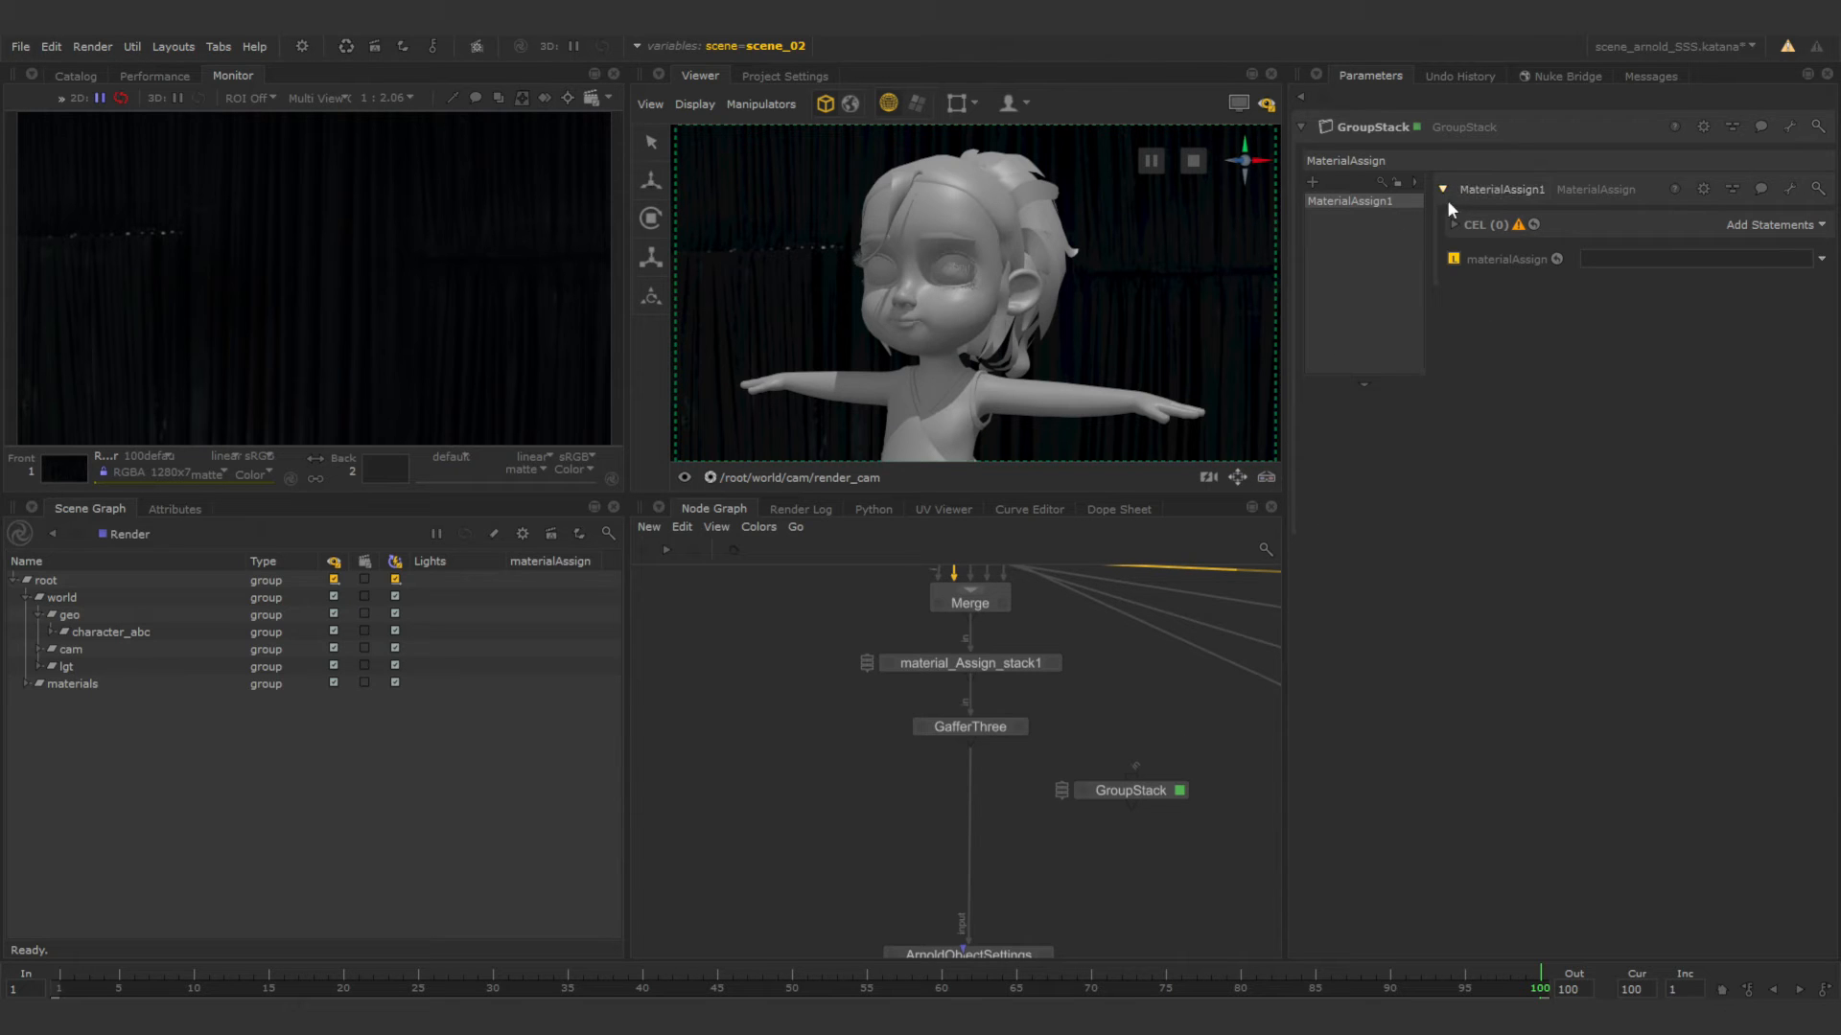
# Add more MaterialAssign entries to the new GroupStack, up to MaterialAssign6.
pyautogui.click(1160, 794)
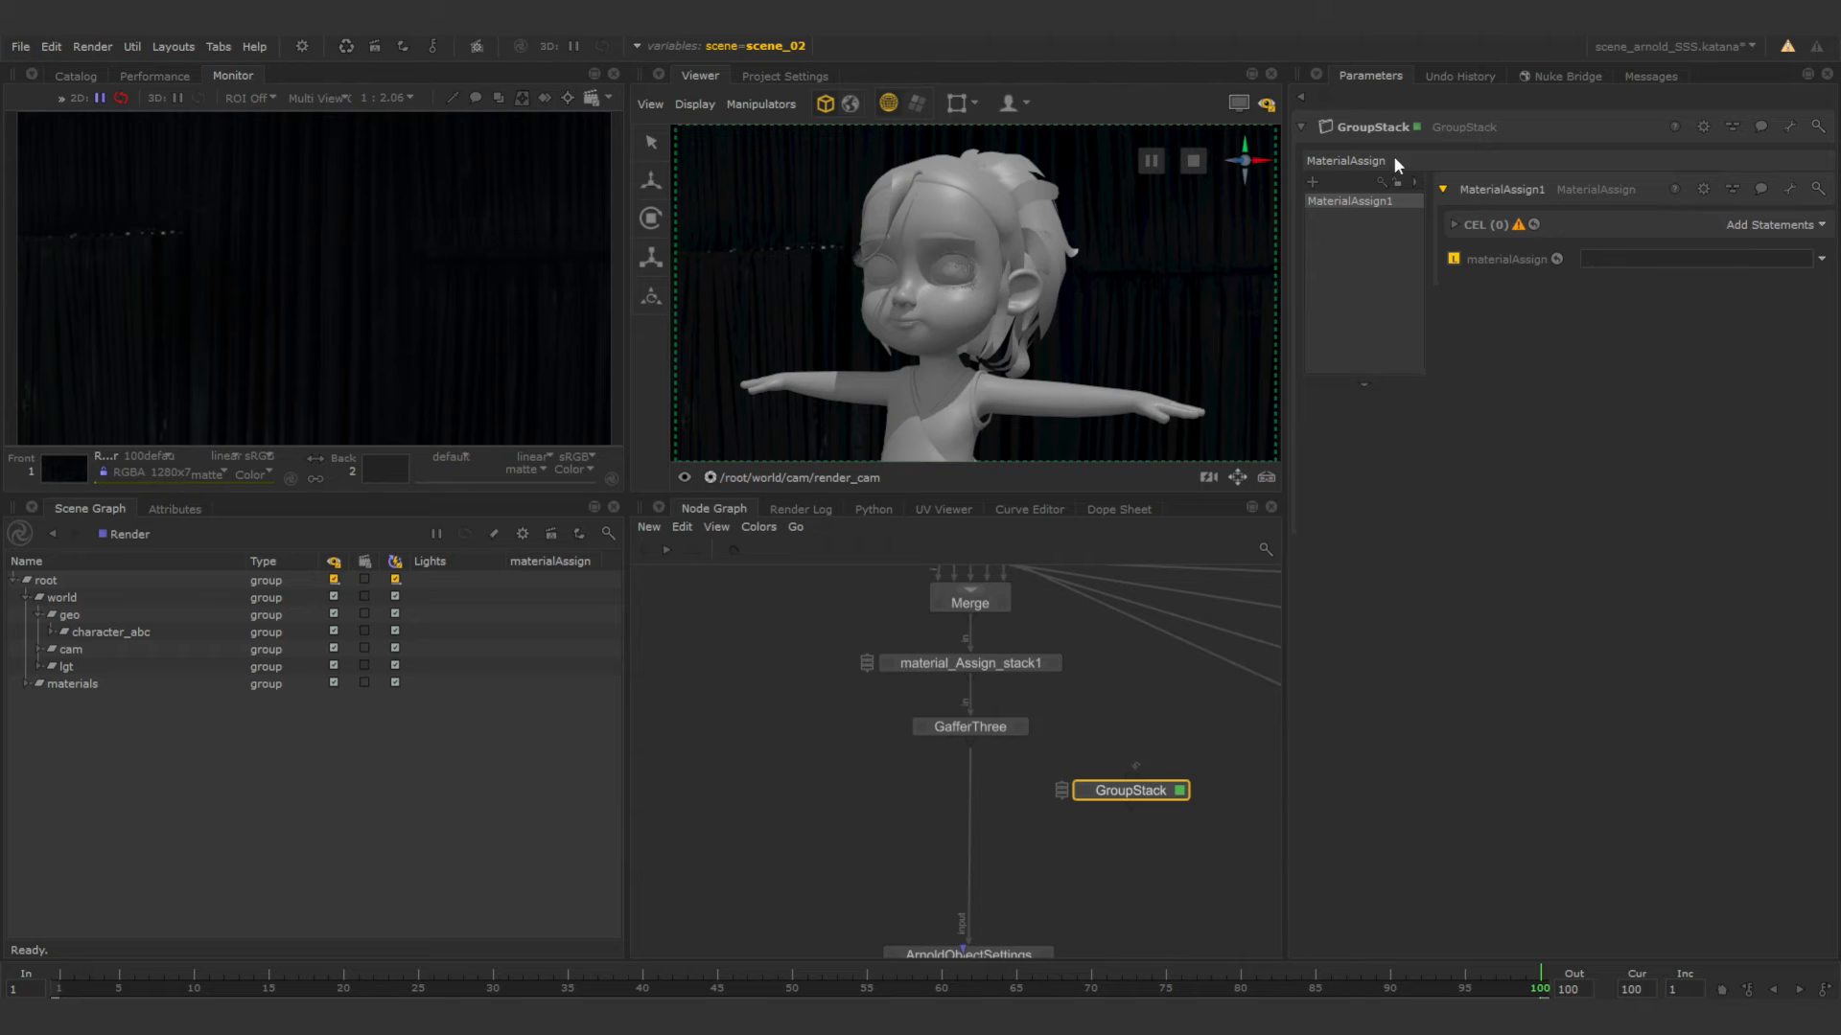
pyautogui.click(1313, 183)
pyautogui.click(1313, 182)
pyautogui.click(1312, 182)
pyautogui.click(1312, 182)
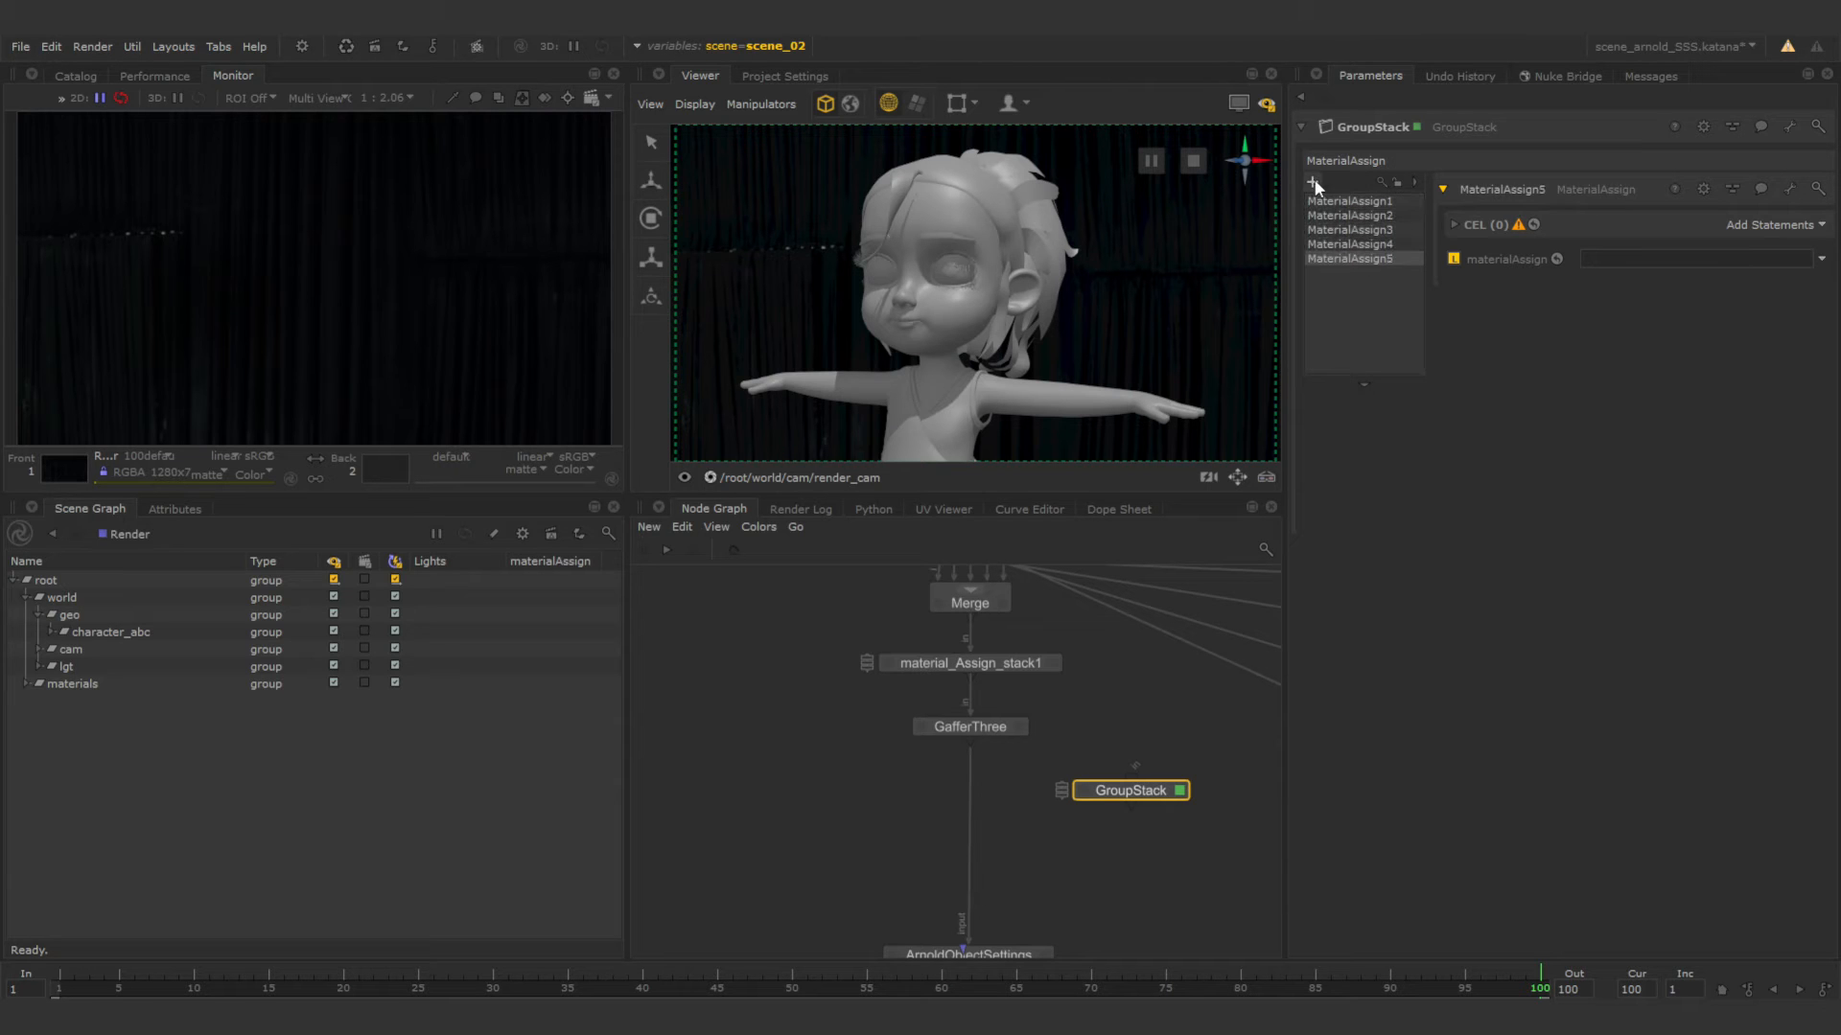
pyautogui.click(1313, 182)
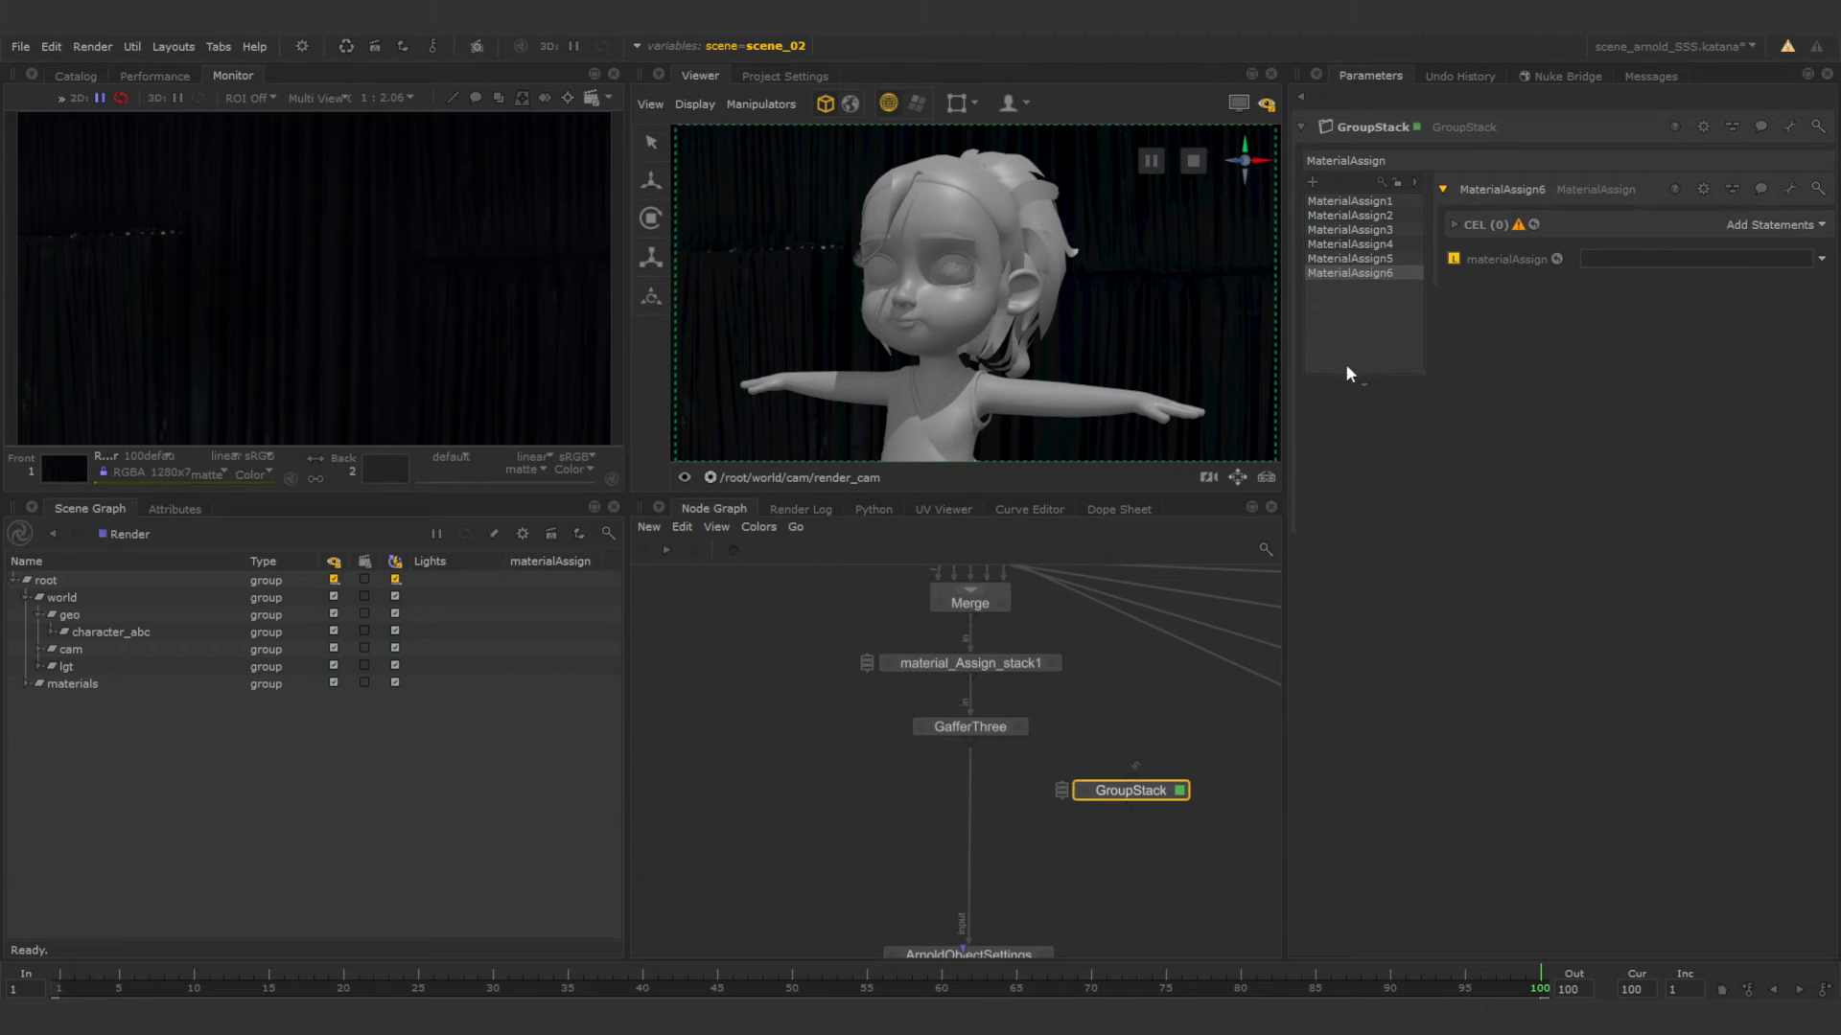
# Open the parameters of material_Assign_stack1 and delete the separate GroupStack node.
pyautogui.click(981, 670)
pyautogui.click(1051, 662)
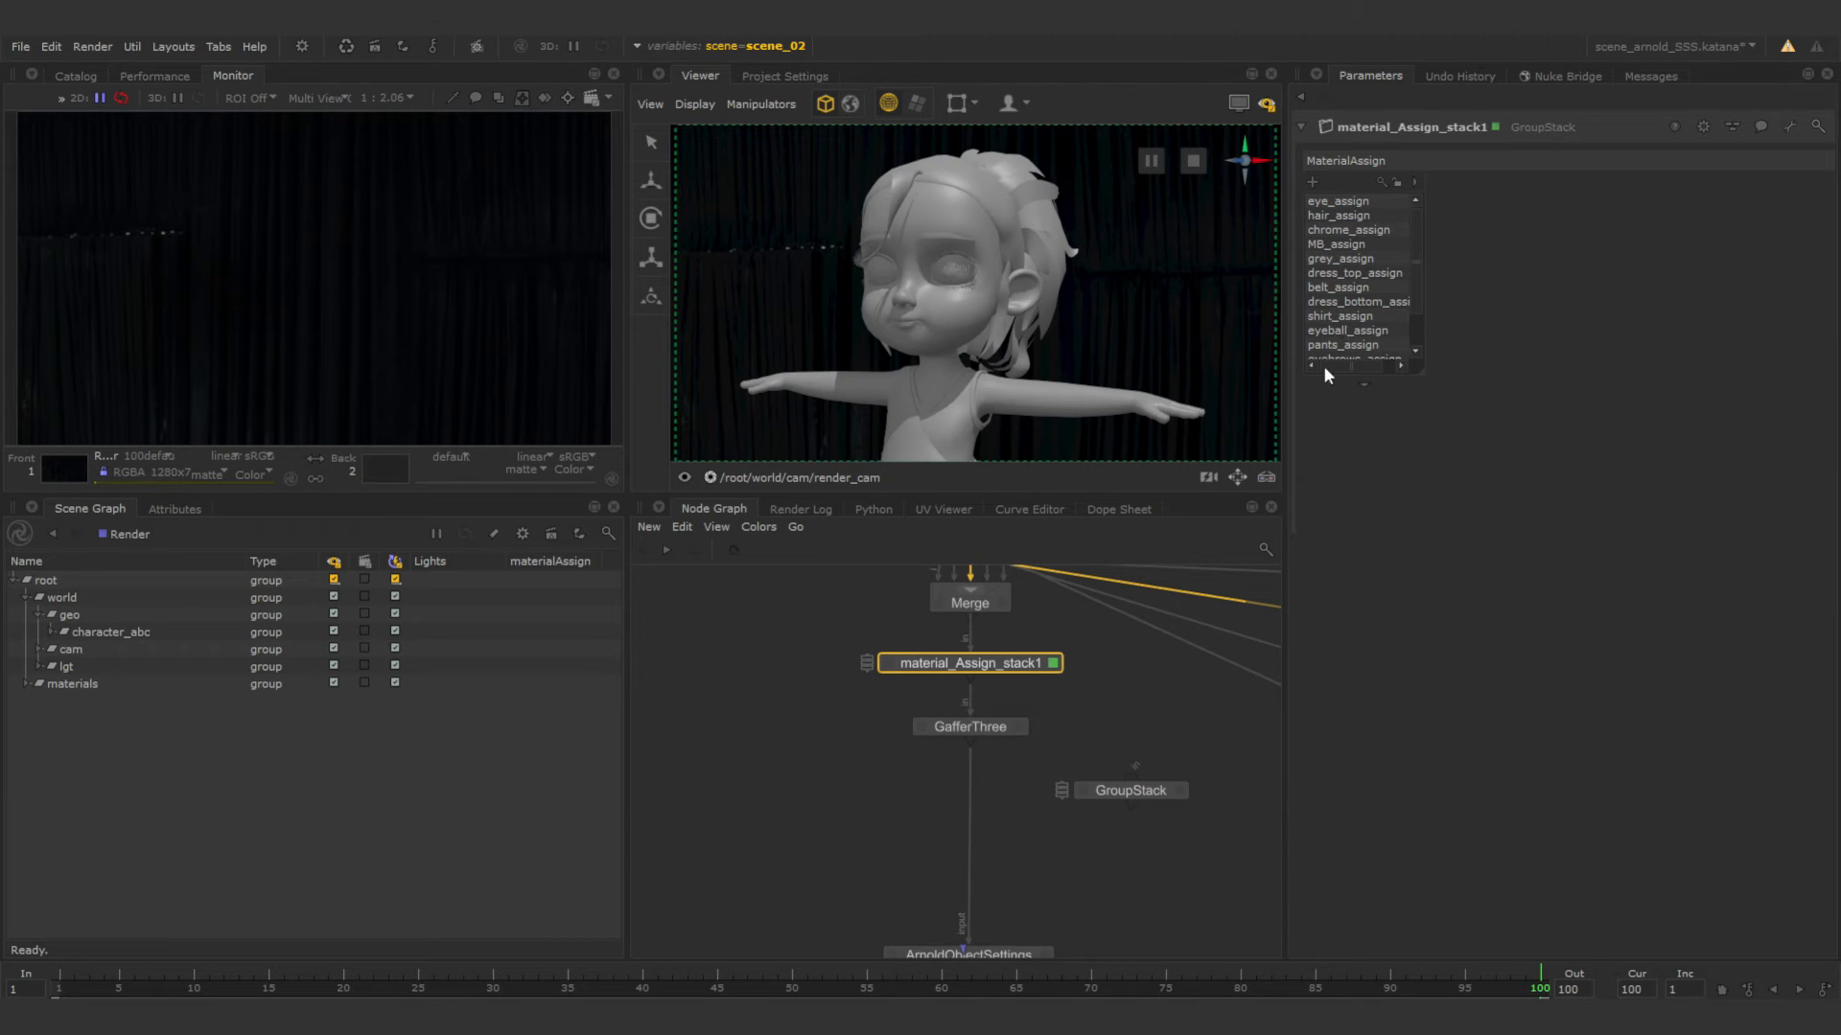
pyautogui.click(1145, 794)
pyautogui.press('Delete')
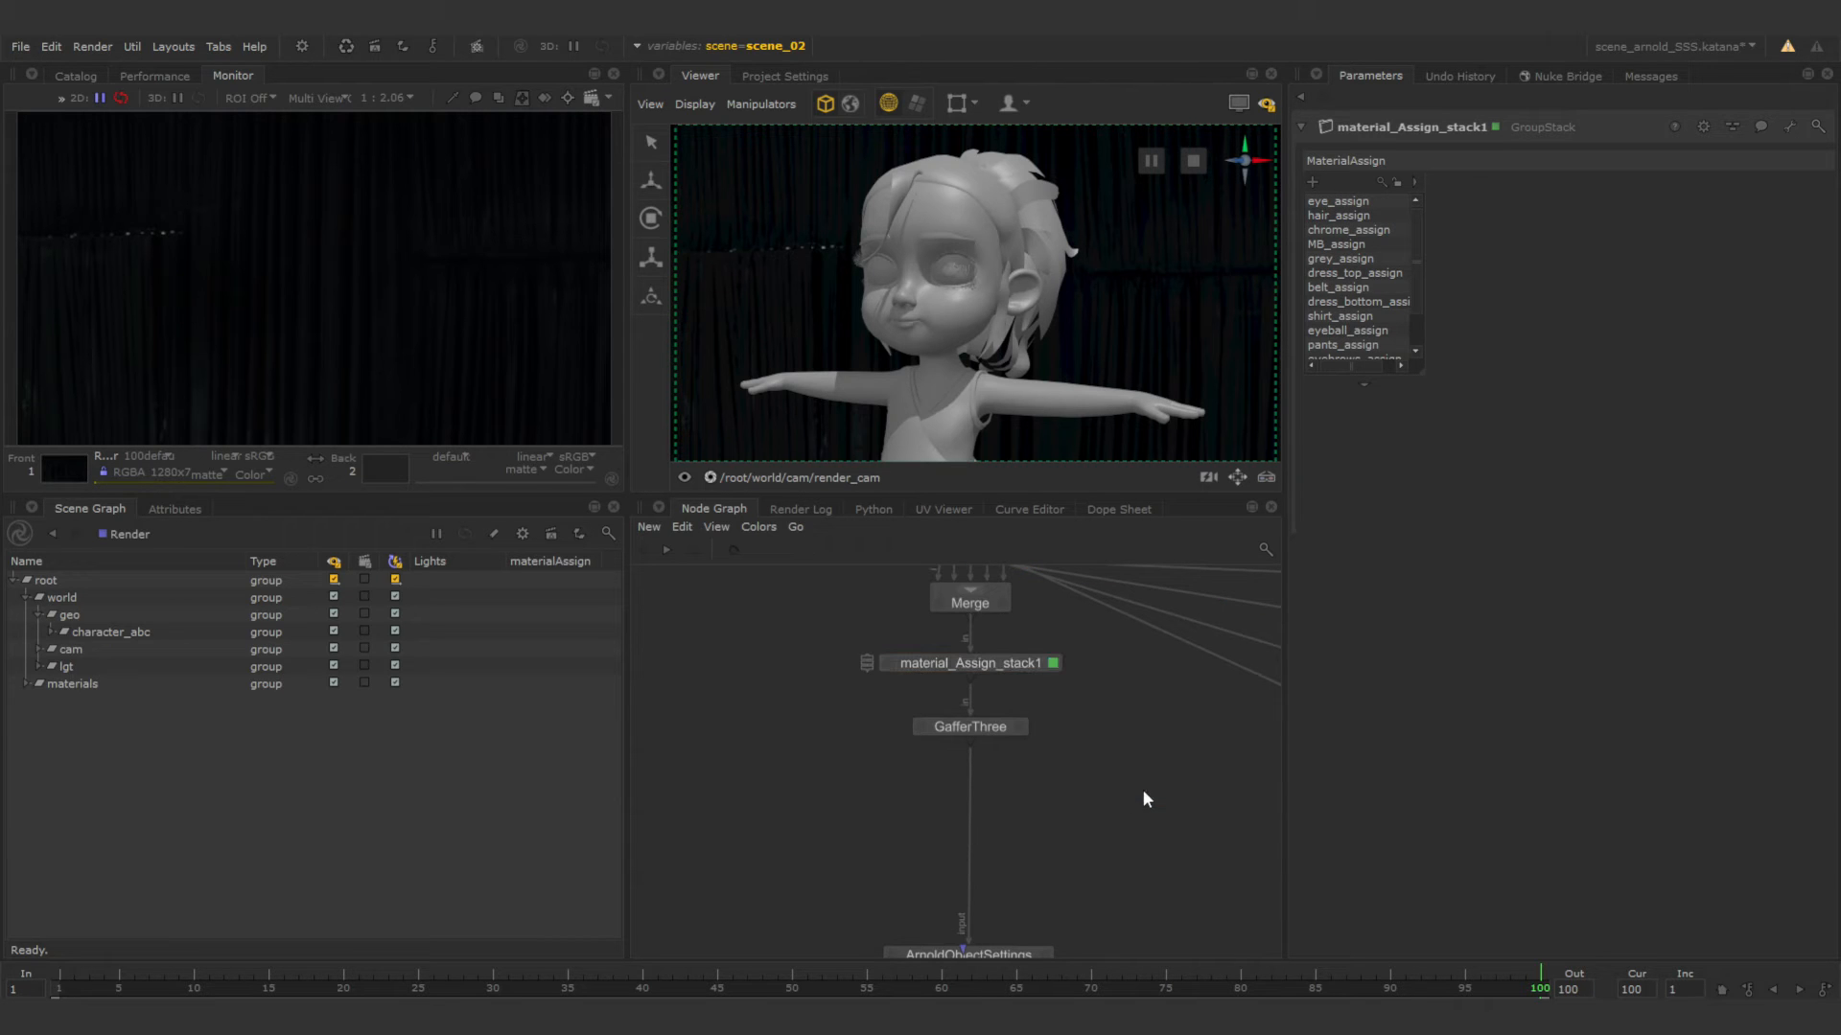
# Add a new material assignment to material_Assign_stack1 and name it skin_assign.
pyautogui.moveTo(1067, 732); pyautogui.dragTo(1047, 781, button='middle')
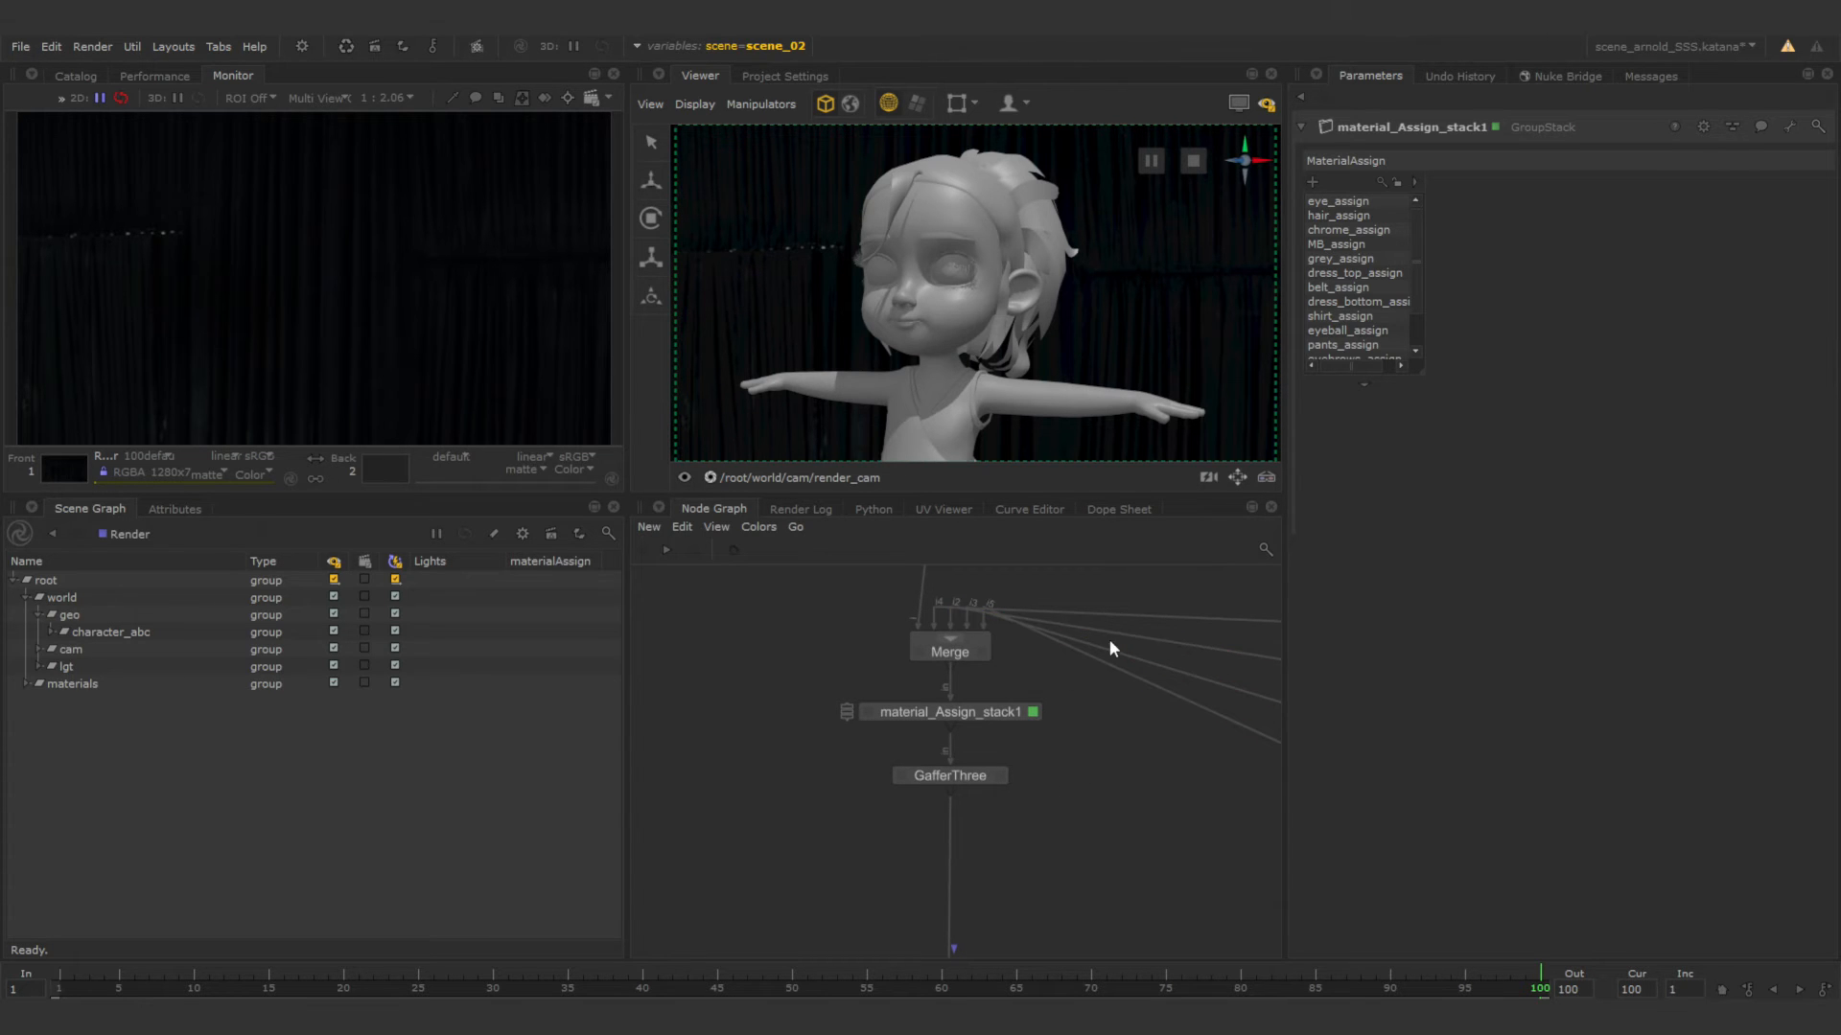
pyautogui.click(1313, 183)
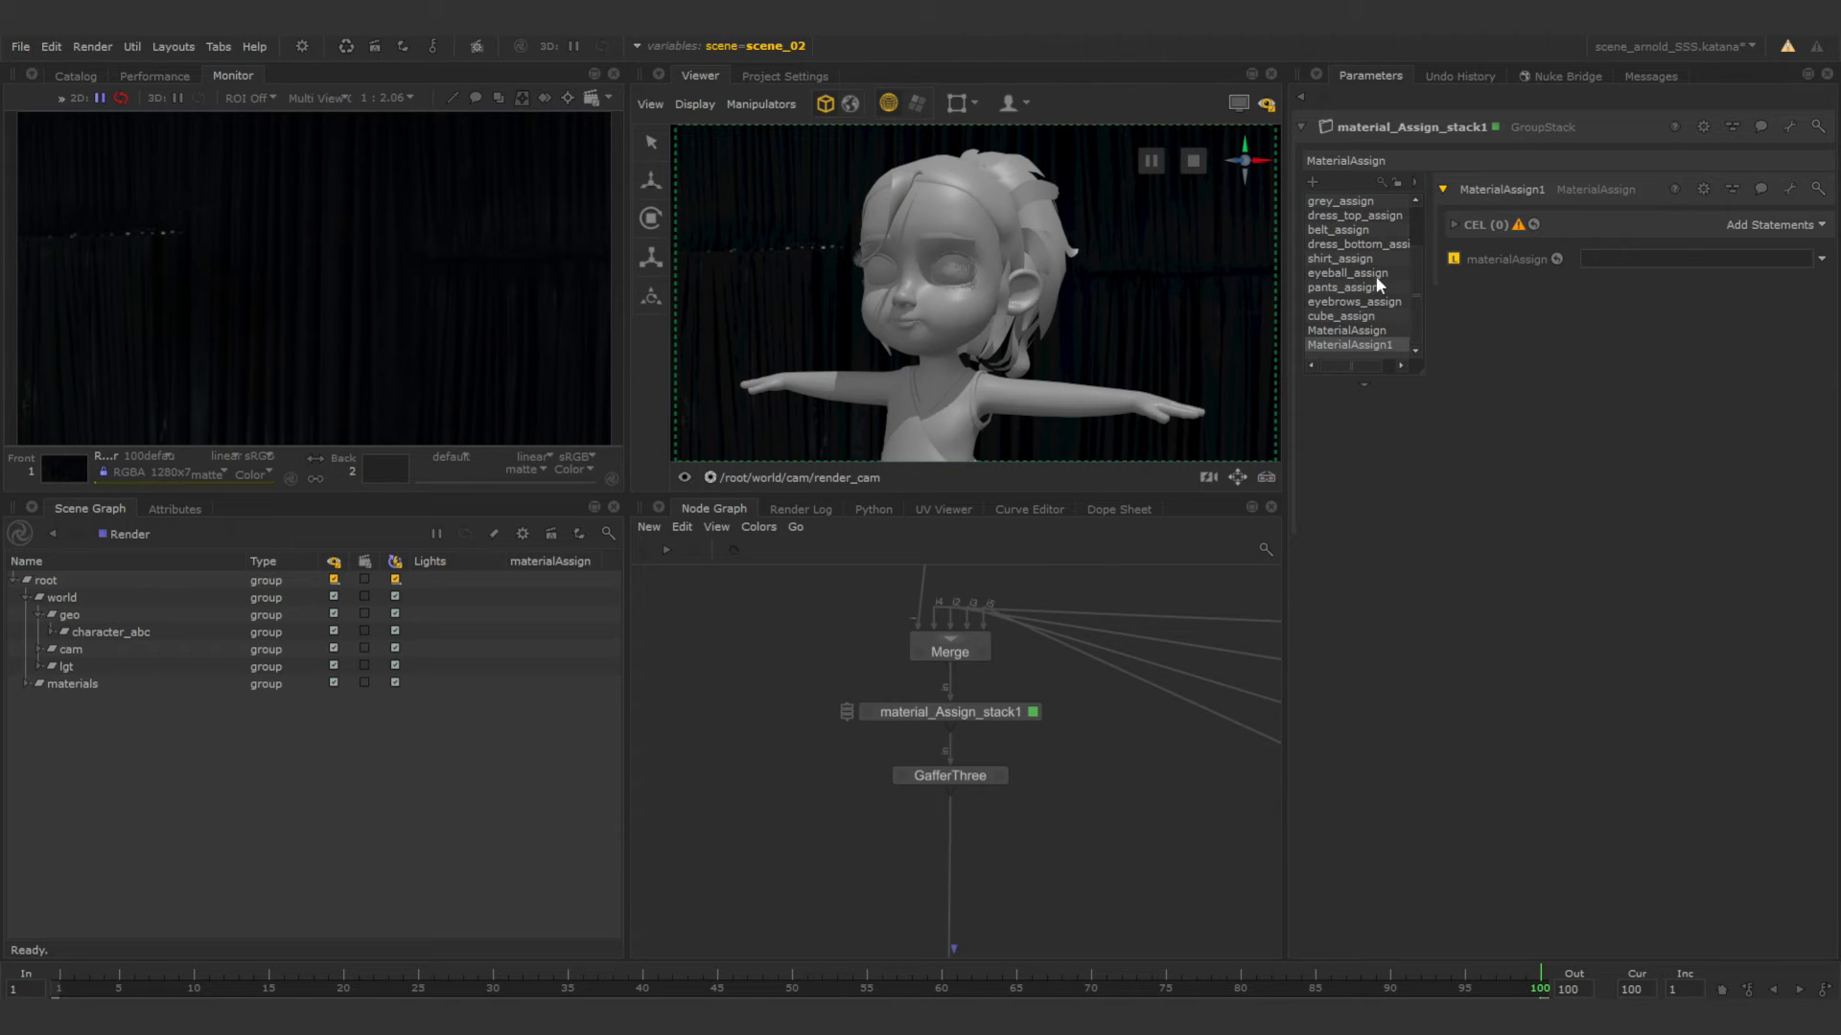
pyautogui.moveTo(1114, 756); pyautogui.dragTo(922, 756, button='middle')
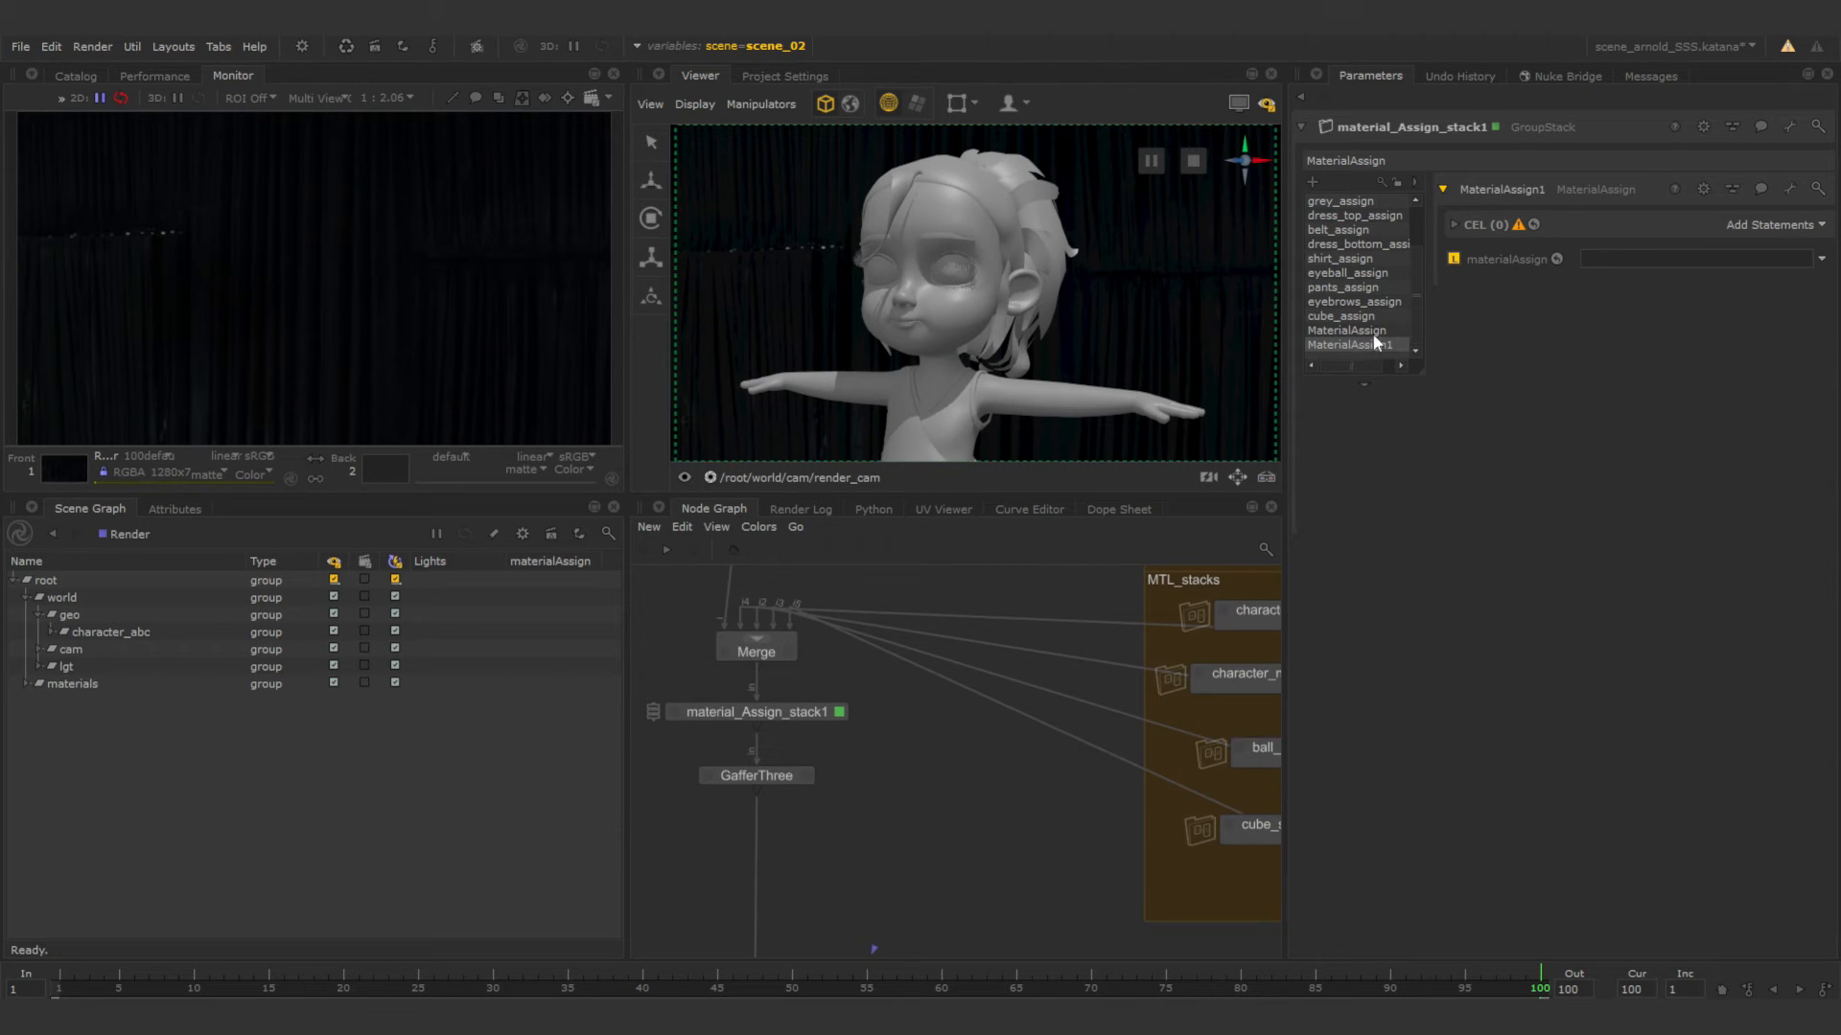
pyautogui.write('skin_assign')
pyautogui.press('Return')
# Delete the unneeded MaterialAssign entry above skin_assign from the stack.
pyautogui.click(1364, 332)
pyautogui.rightClick(1364, 334)
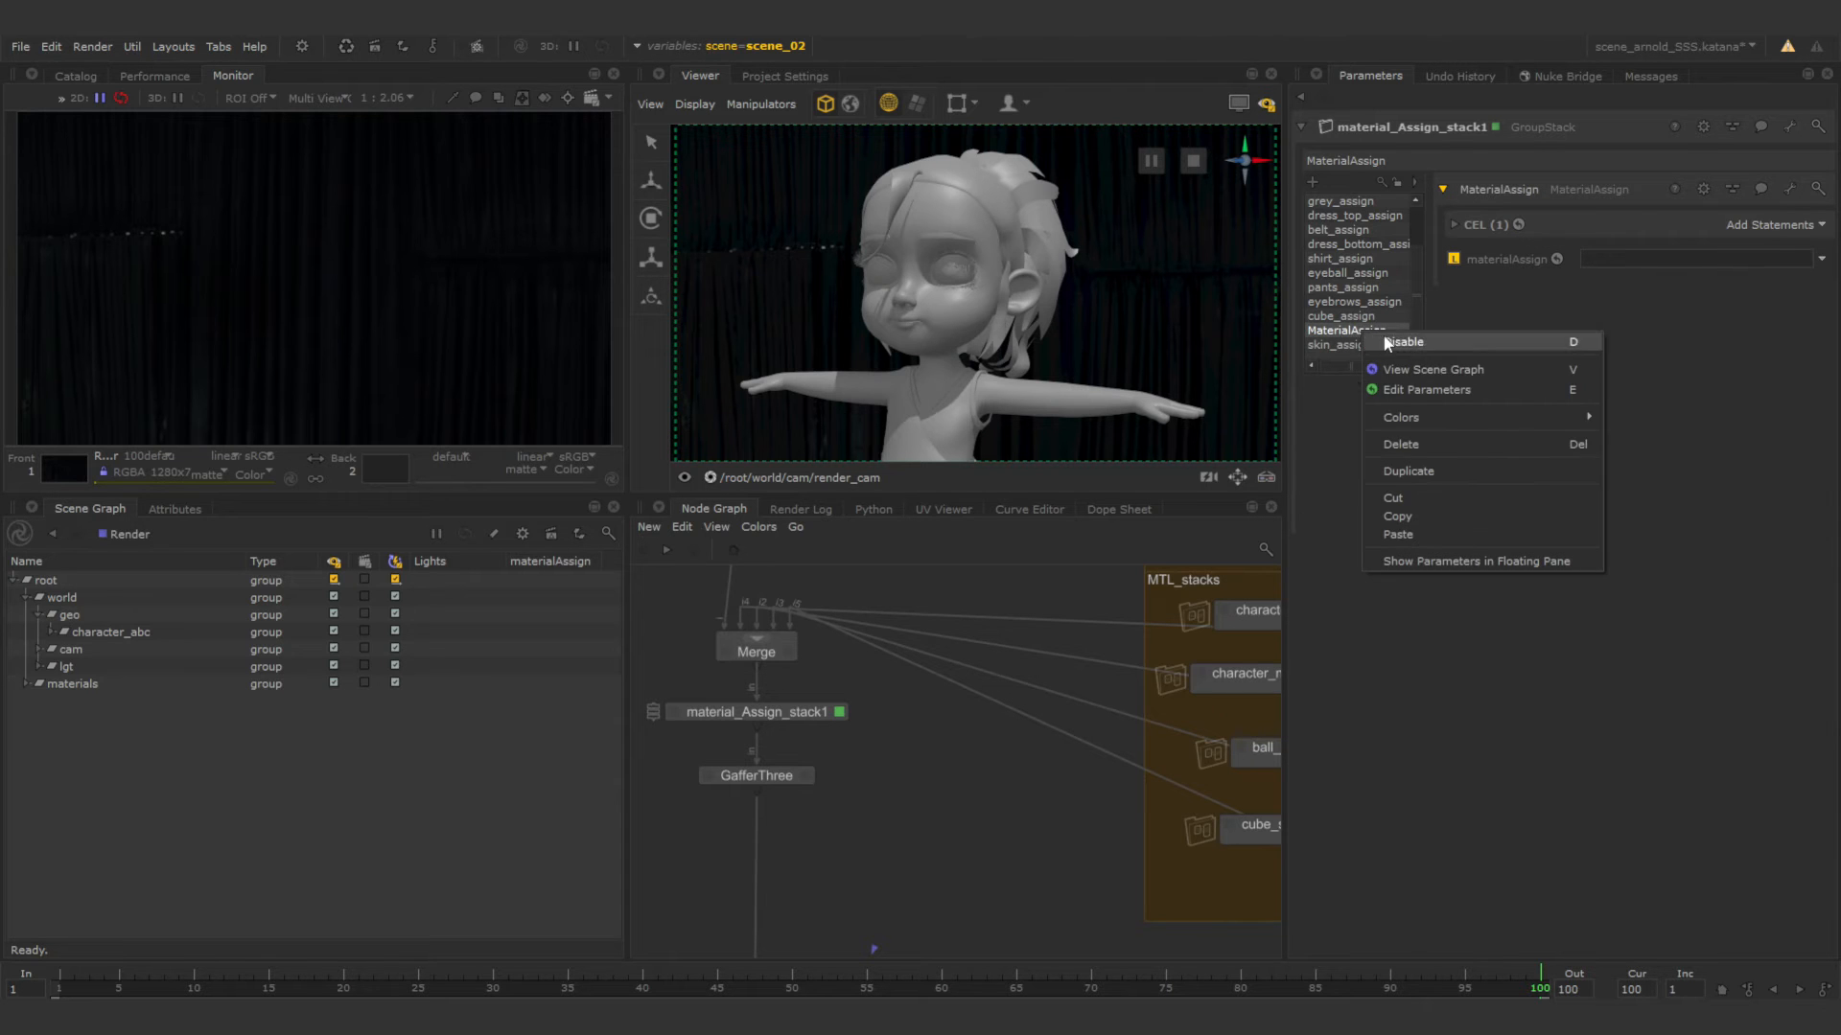
pyautogui.click(1418, 443)
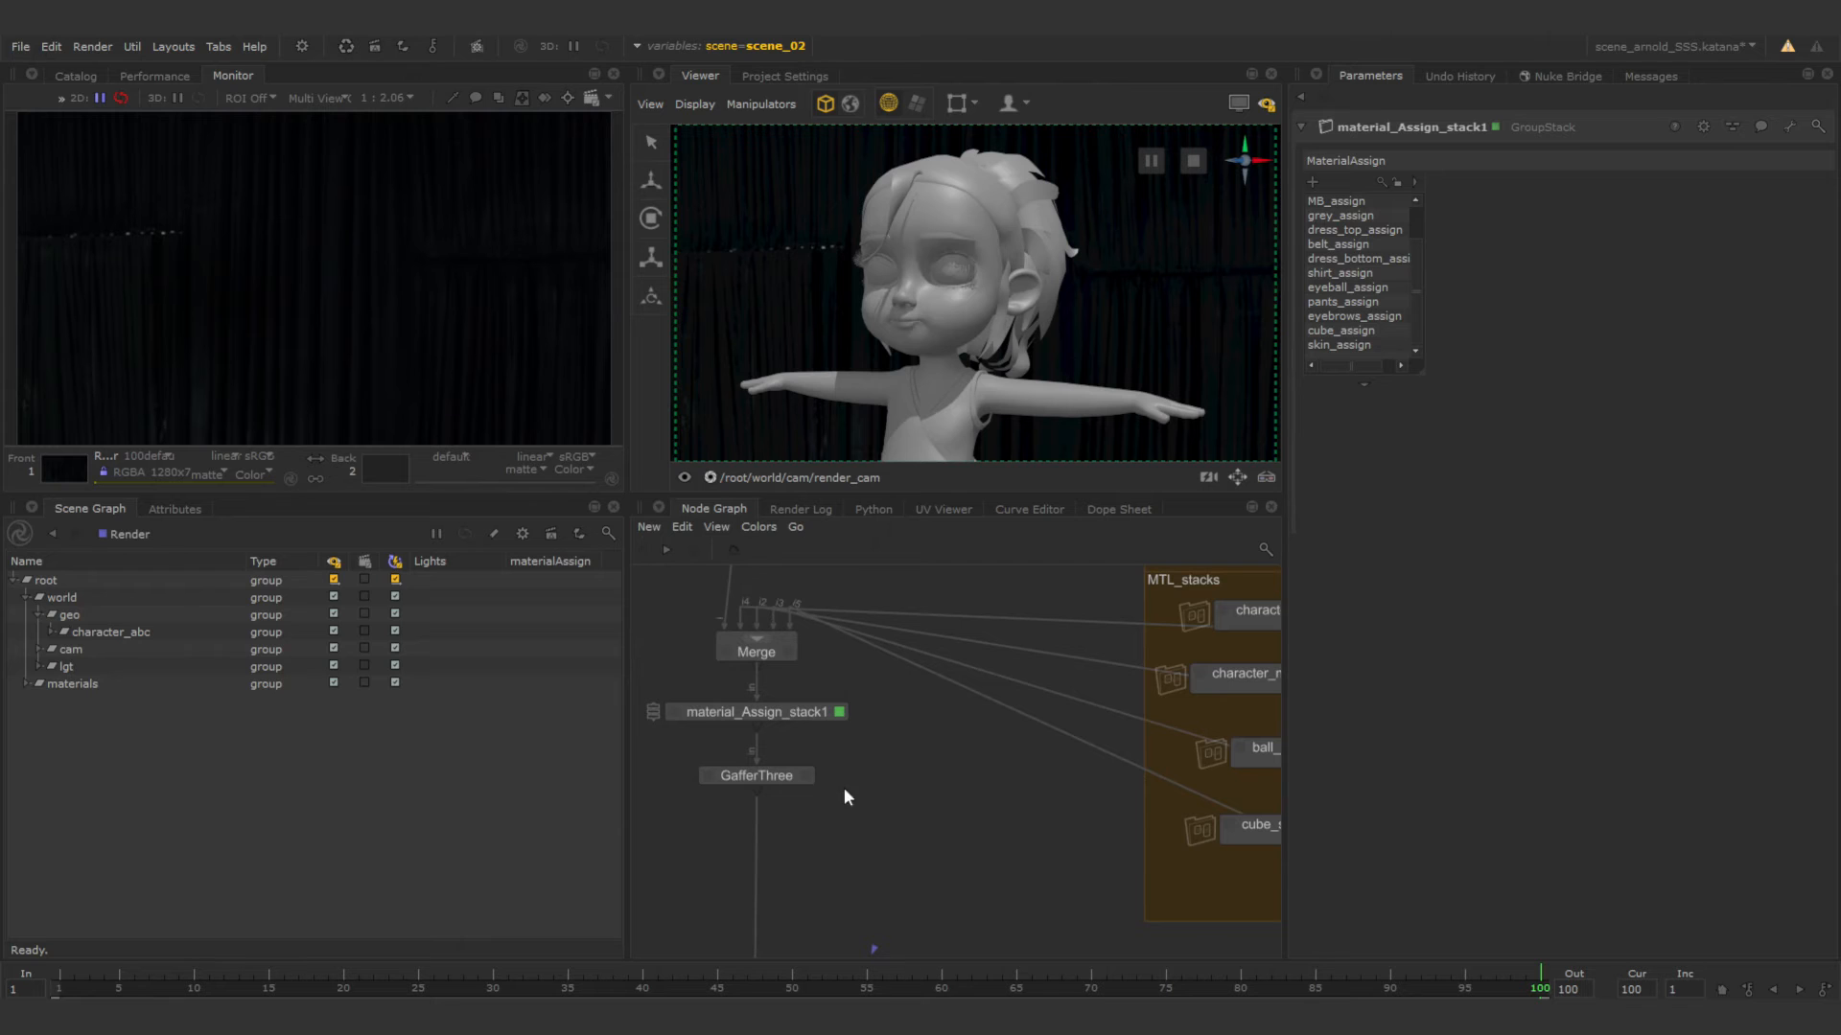
# Examine the material networks in the MTL_stacks group and open the parameters of character_mtl_network.
pyautogui.moveTo(1011, 740); pyautogui.dragTo(805, 765, button='middle')
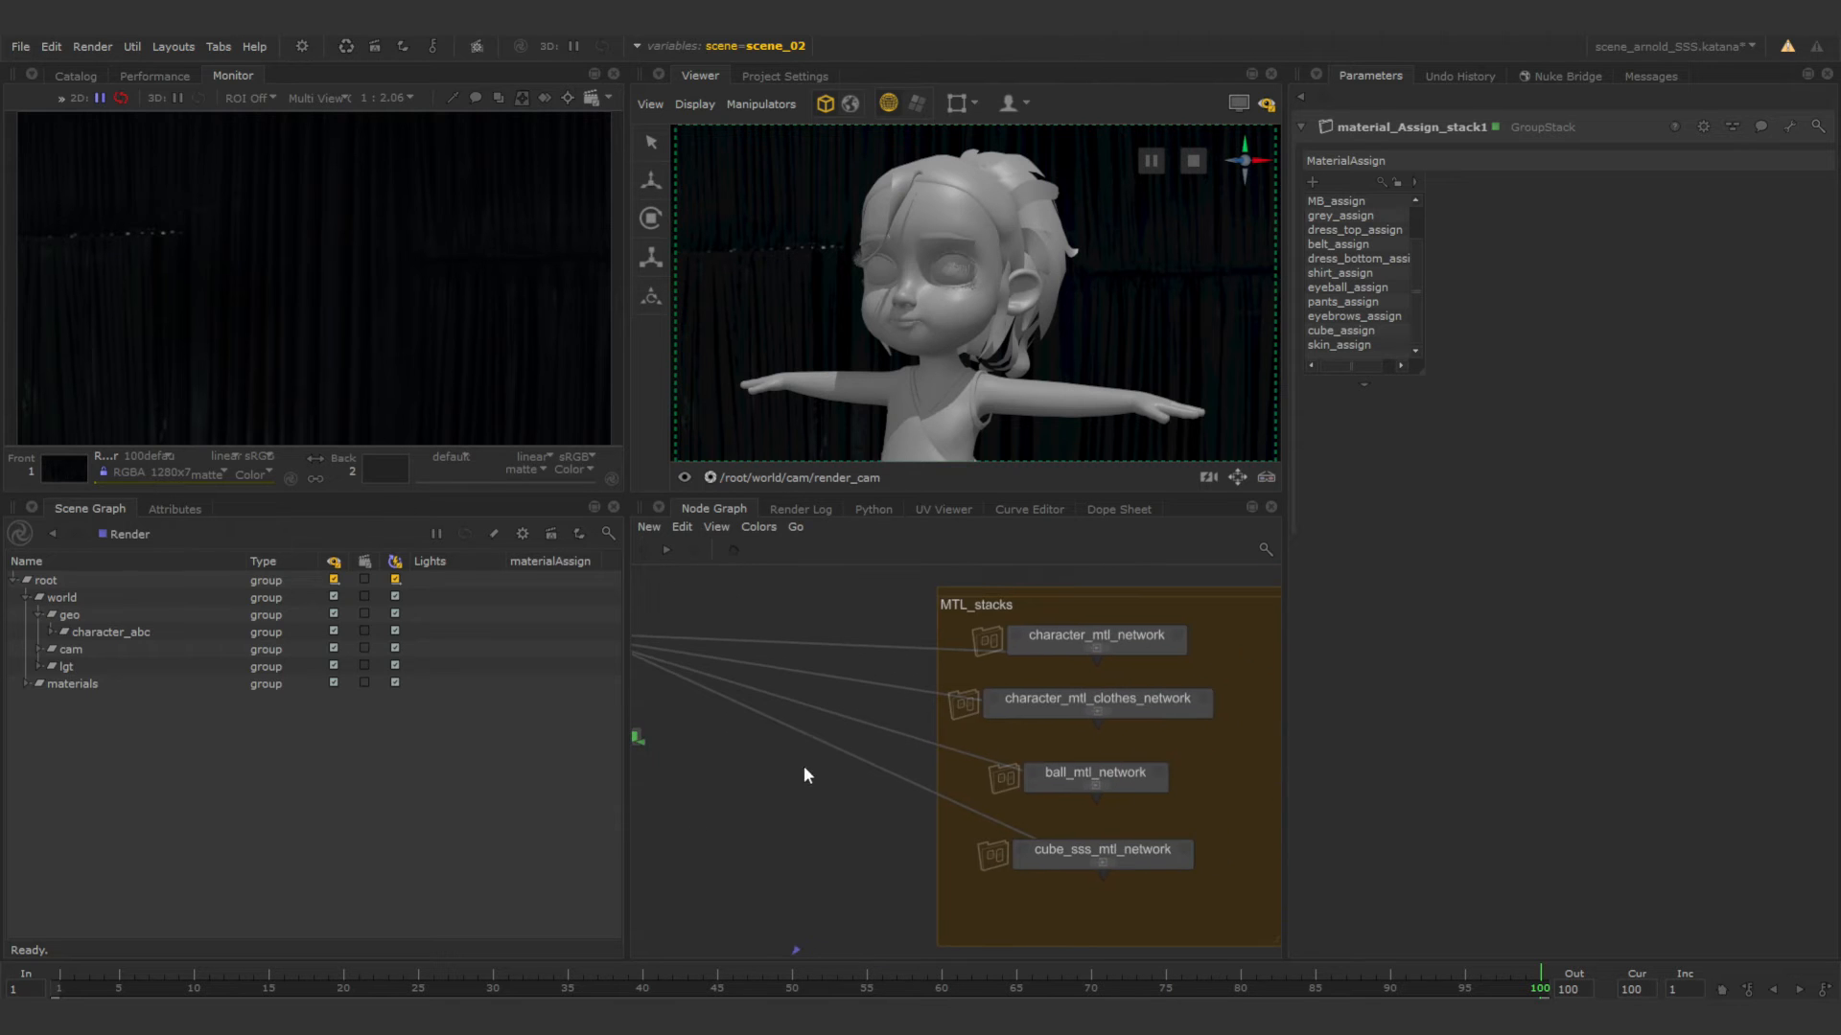
pyautogui.moveTo(1132, 767); pyautogui.dragTo(1140, 715, button='middle')
pyautogui.click(1141, 596)
pyautogui.keyDown('shift'); pyautogui.click(1146, 654); pyautogui.keyUp('shift')
pyautogui.keyDown('shift'); pyautogui.click(1137, 730); pyautogui.keyUp('shift')
pyautogui.keyDown('shift'); pyautogui.click(1144, 802); pyautogui.keyUp('shift')
pyautogui.moveTo(1136, 736); pyautogui.dragTo(1141, 780)
pyautogui.click(1153, 644)
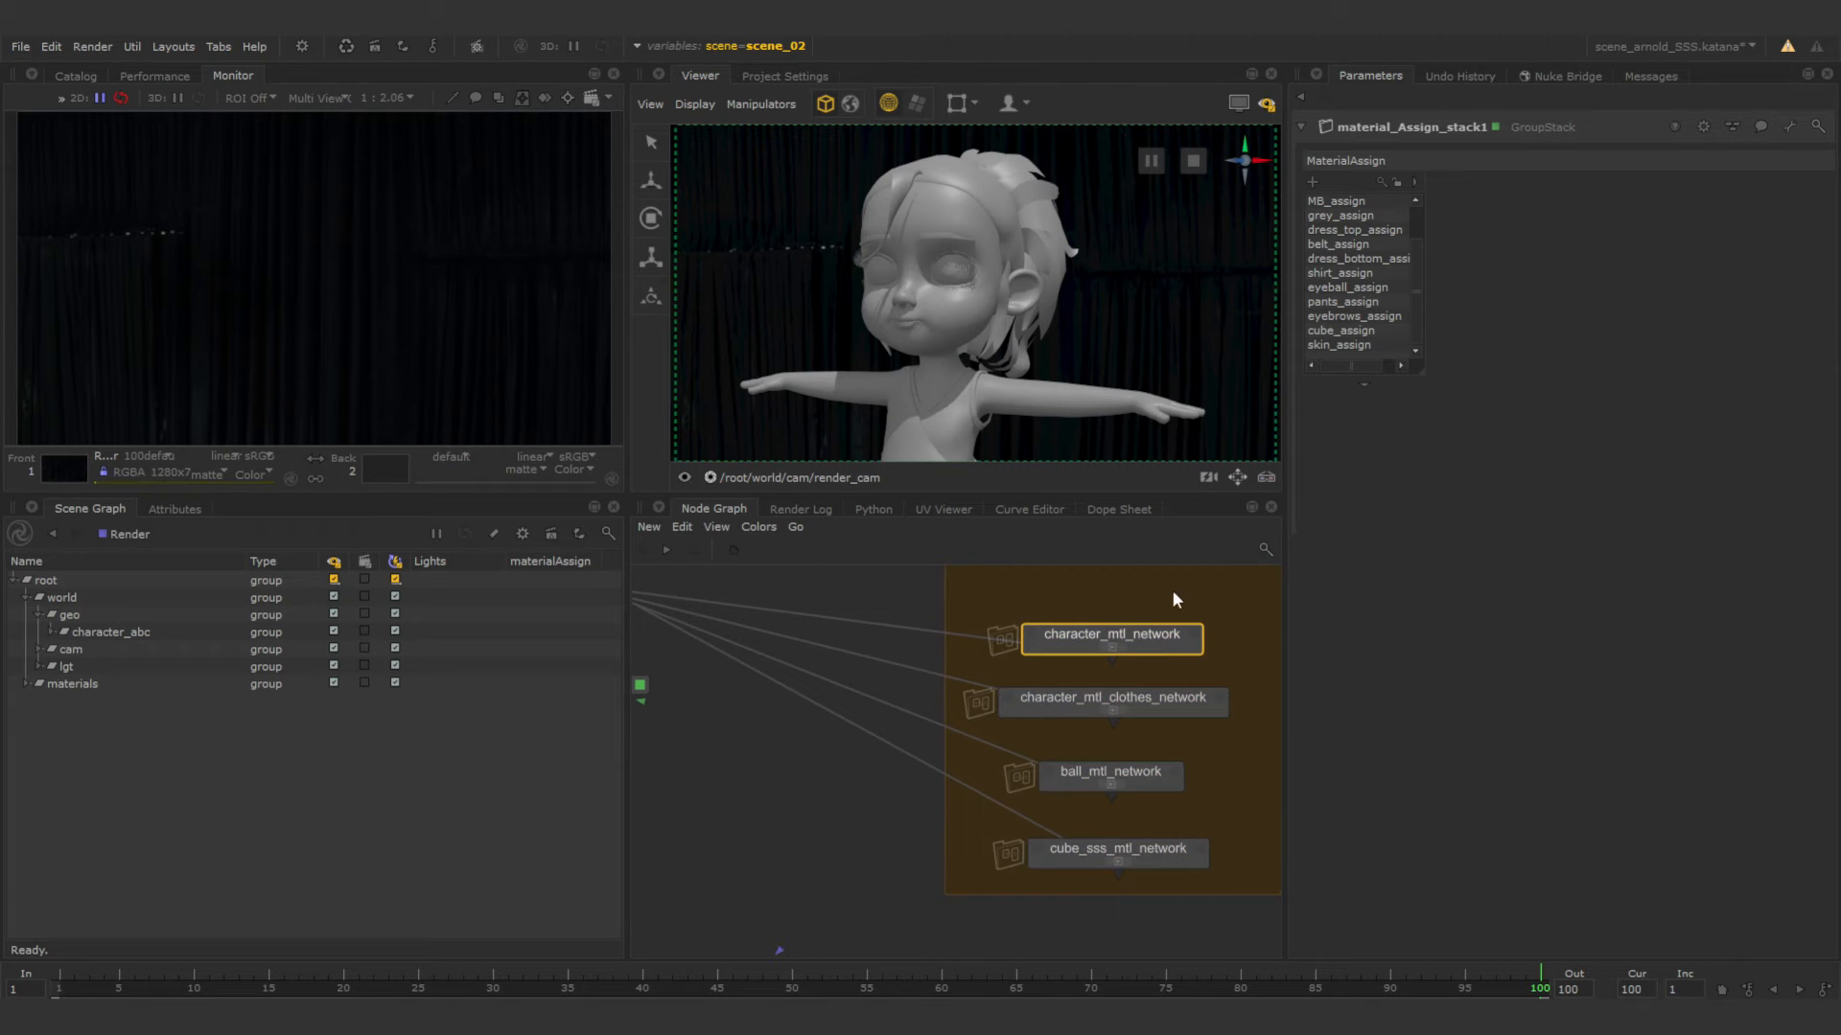
pyautogui.click(1191, 636)
# Add a NetworkMaterialCreate node above character_mtl_network in the MTL_stacks group, then view it and open its parameters.
pyautogui.moveTo(1048, 629); pyautogui.dragTo(1071, 739, button='middle')
pyautogui.click(1078, 708)
pyautogui.press('Tab')
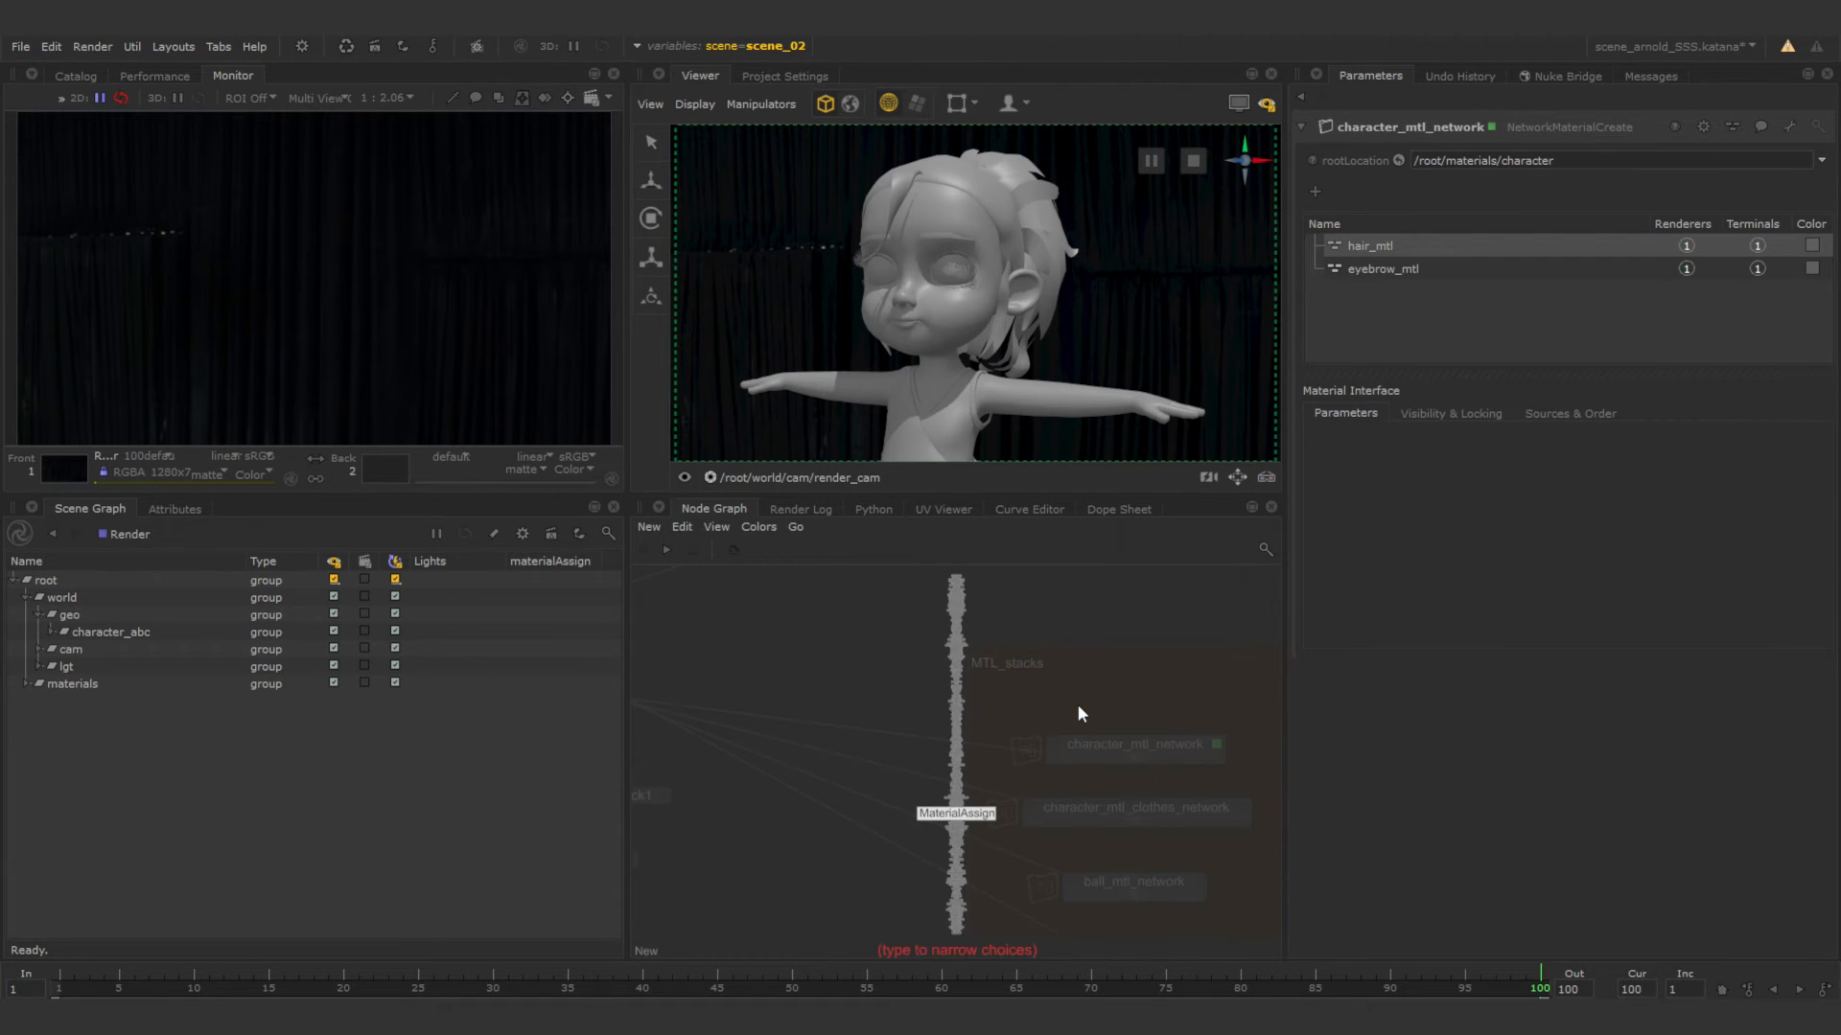
pyautogui.write('net')
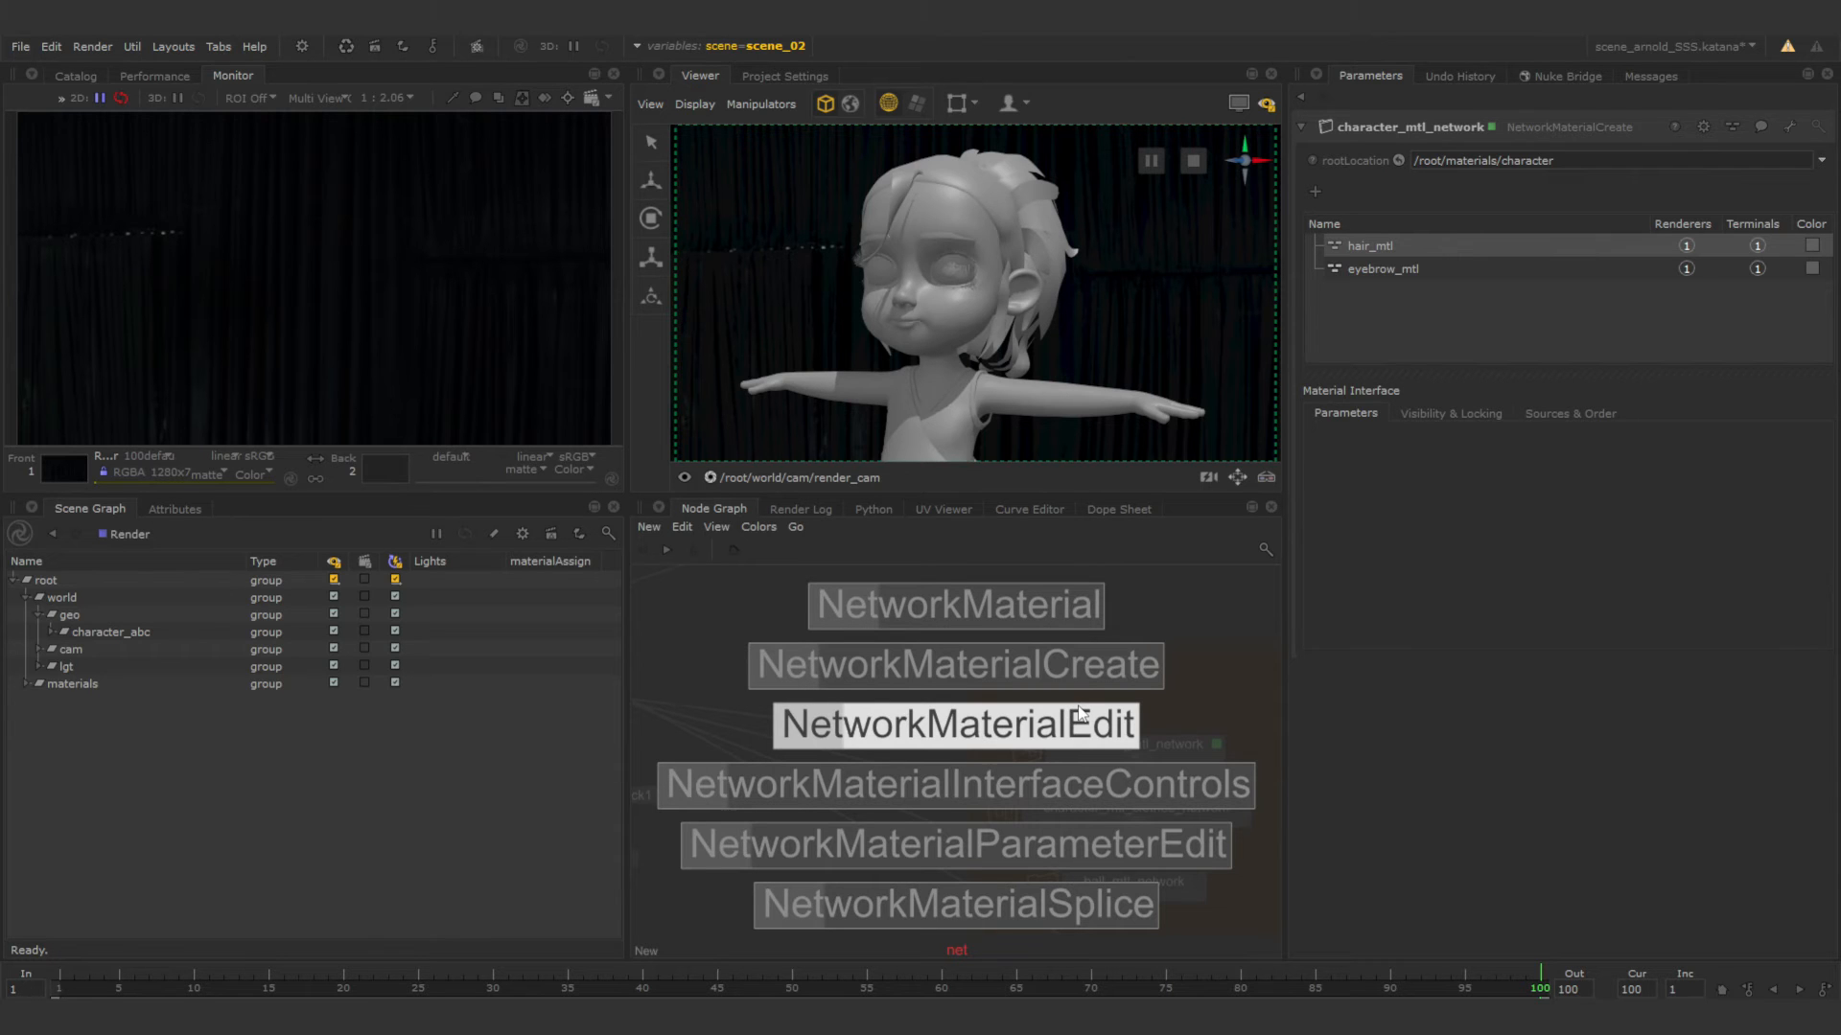
pyautogui.click(1080, 665)
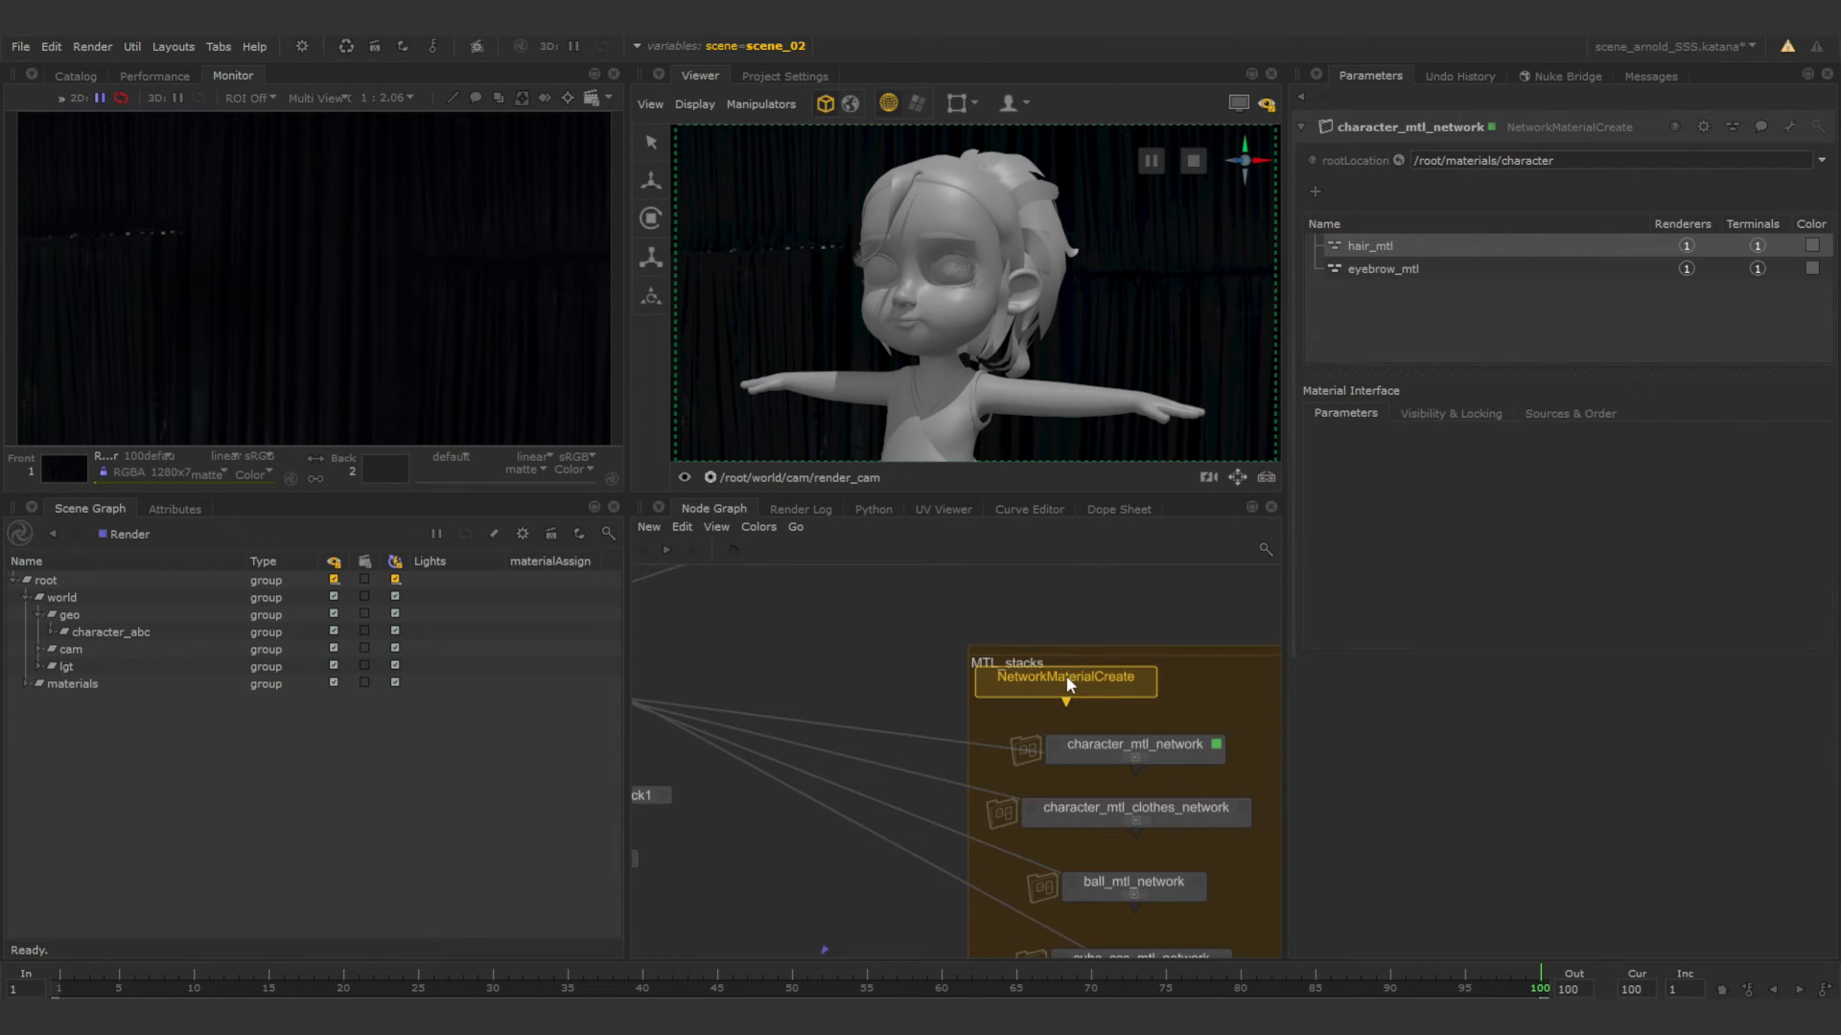
pyautogui.click(1140, 688)
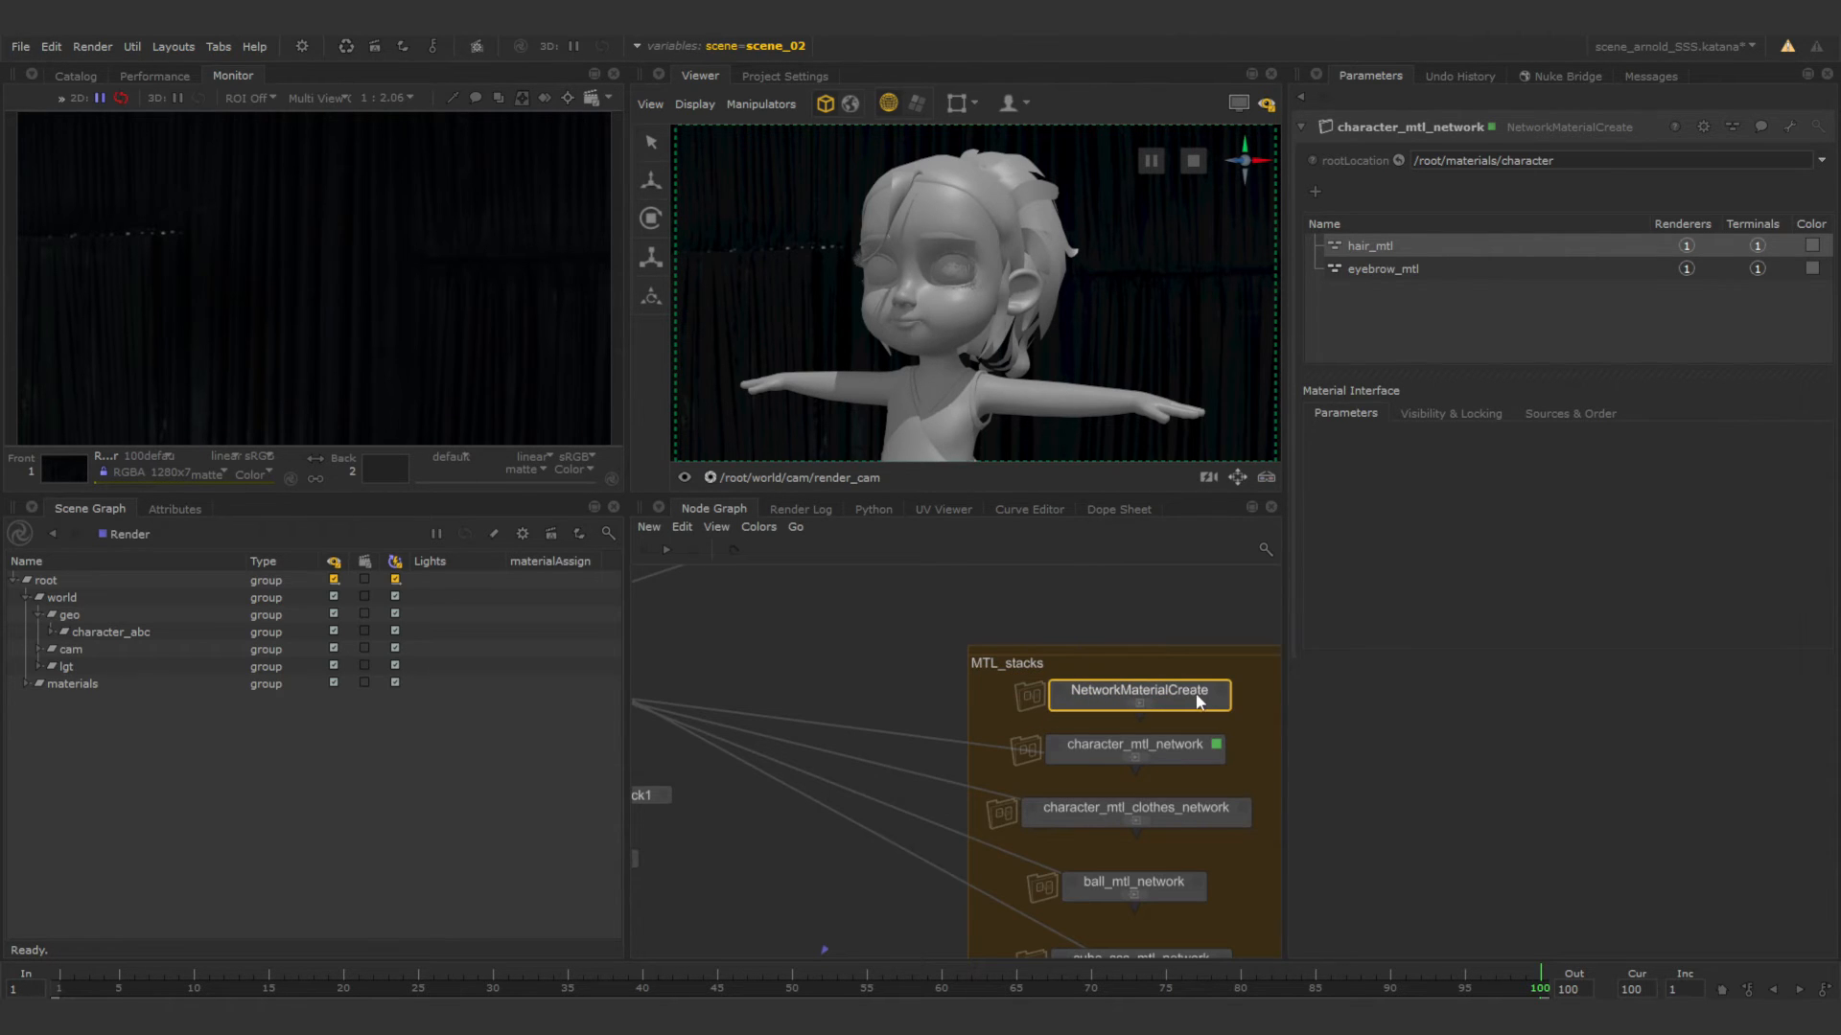
pyautogui.press('v')
# Rename the new NetworkMaterialCreate node as SSS_skin_char_mtl_network.
pyautogui.click(1393, 124)
pyautogui.write('sss')
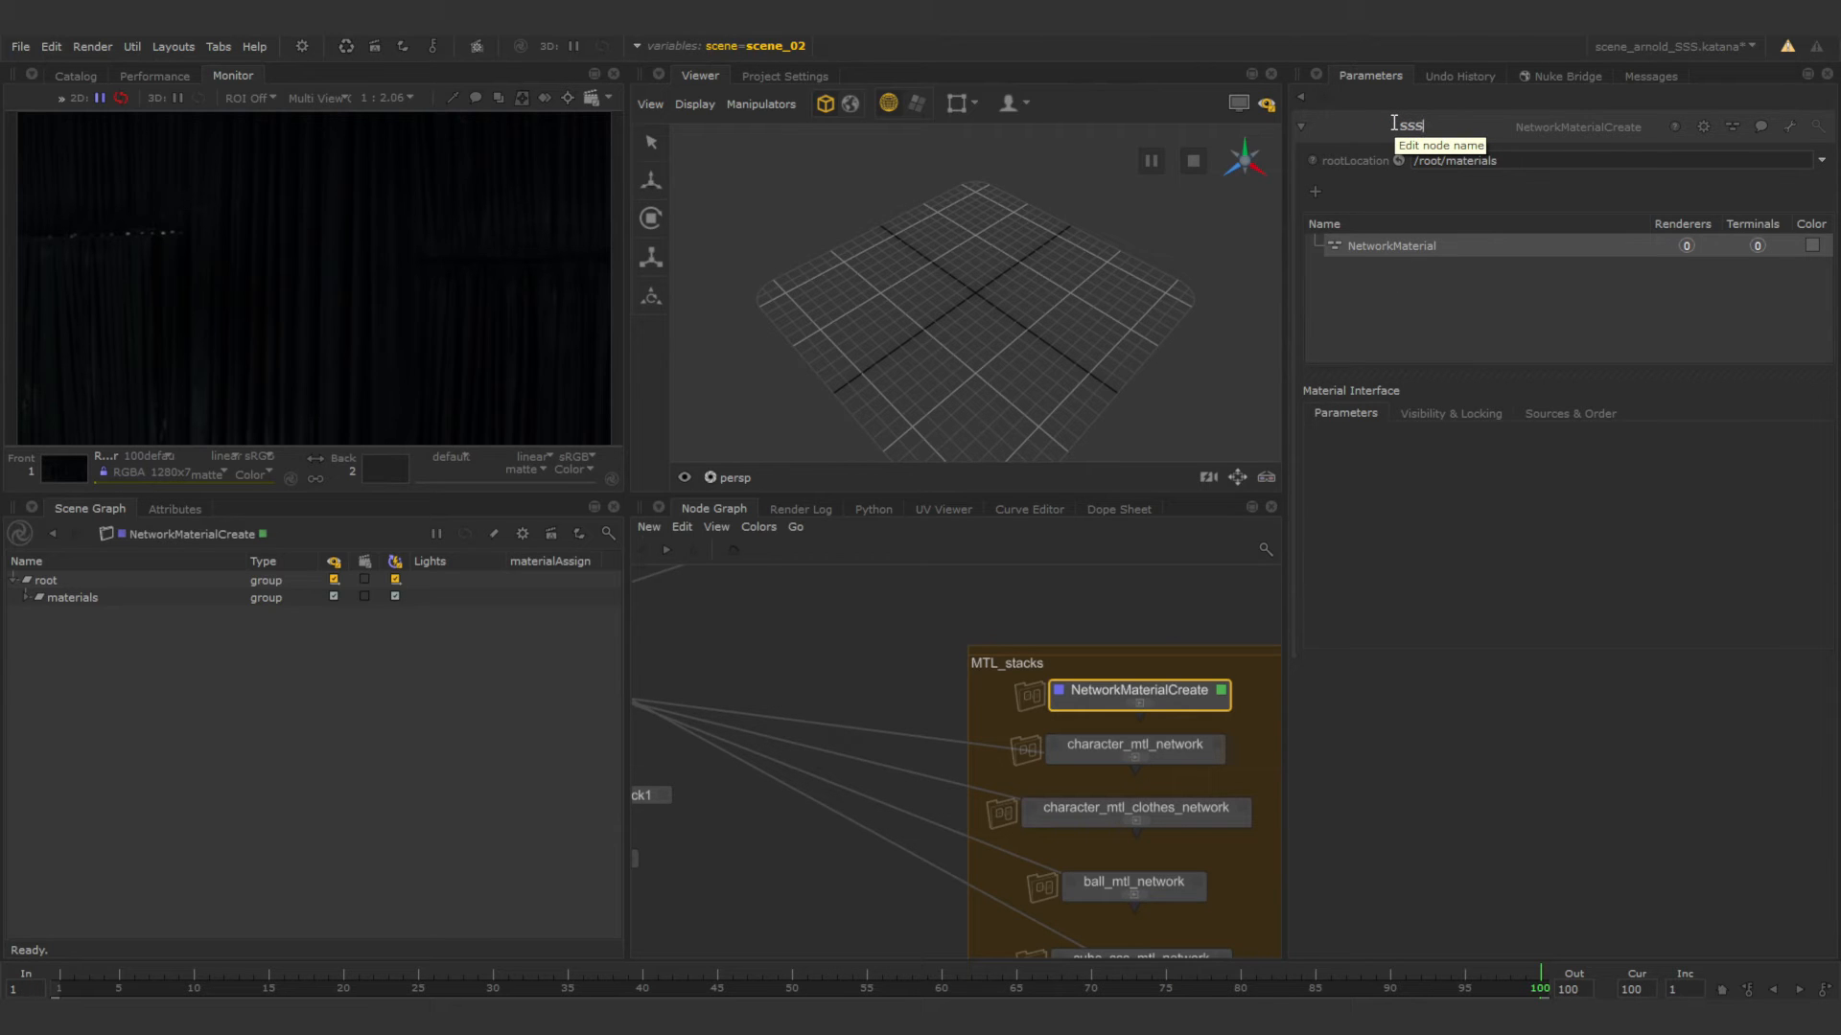
pyautogui.press('BackSpace')
pyautogui.press('BackSpace')
pyautogui.press('BackSpace')
pyautogui.write('SSS_skin_char_mtl_network')
pyautogui.press('Return')
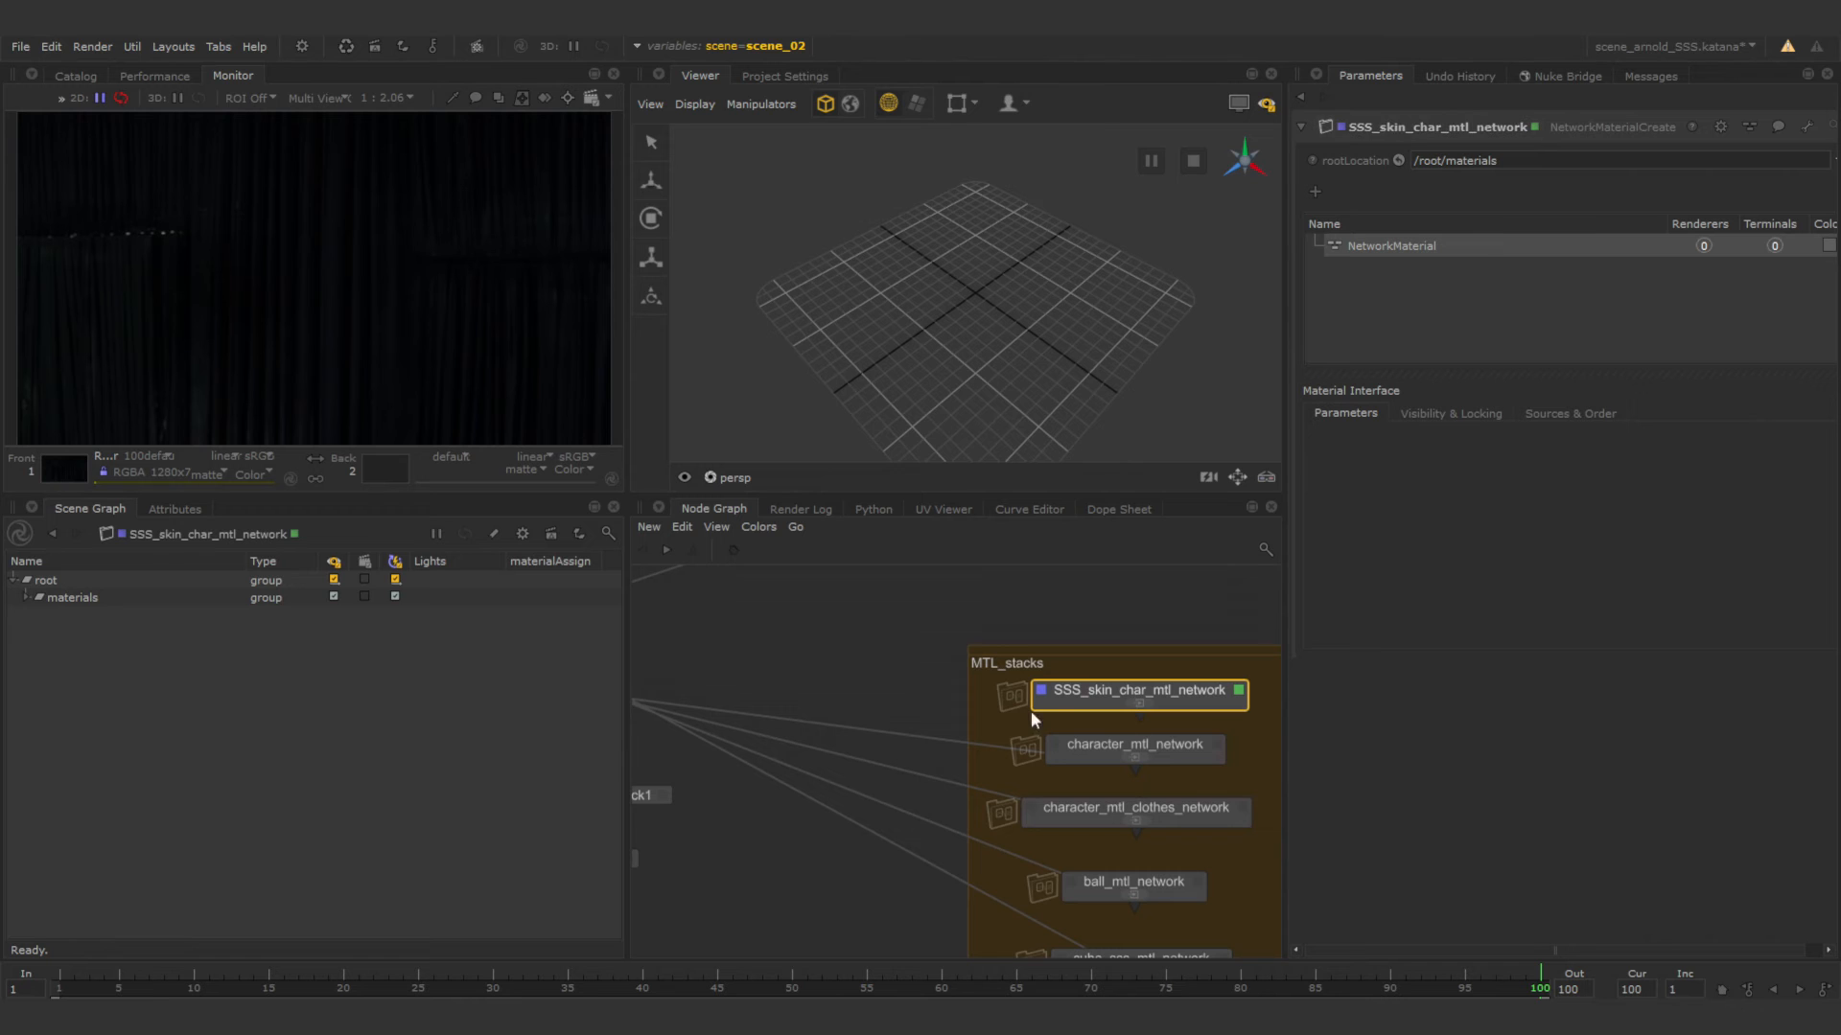
# Connect the output of SSS_skin_char_mtl_network to the Merge node above material_Assign_stack1.
pyautogui.moveTo(1099, 726); pyautogui.dragTo(1156, 713, button='middle')
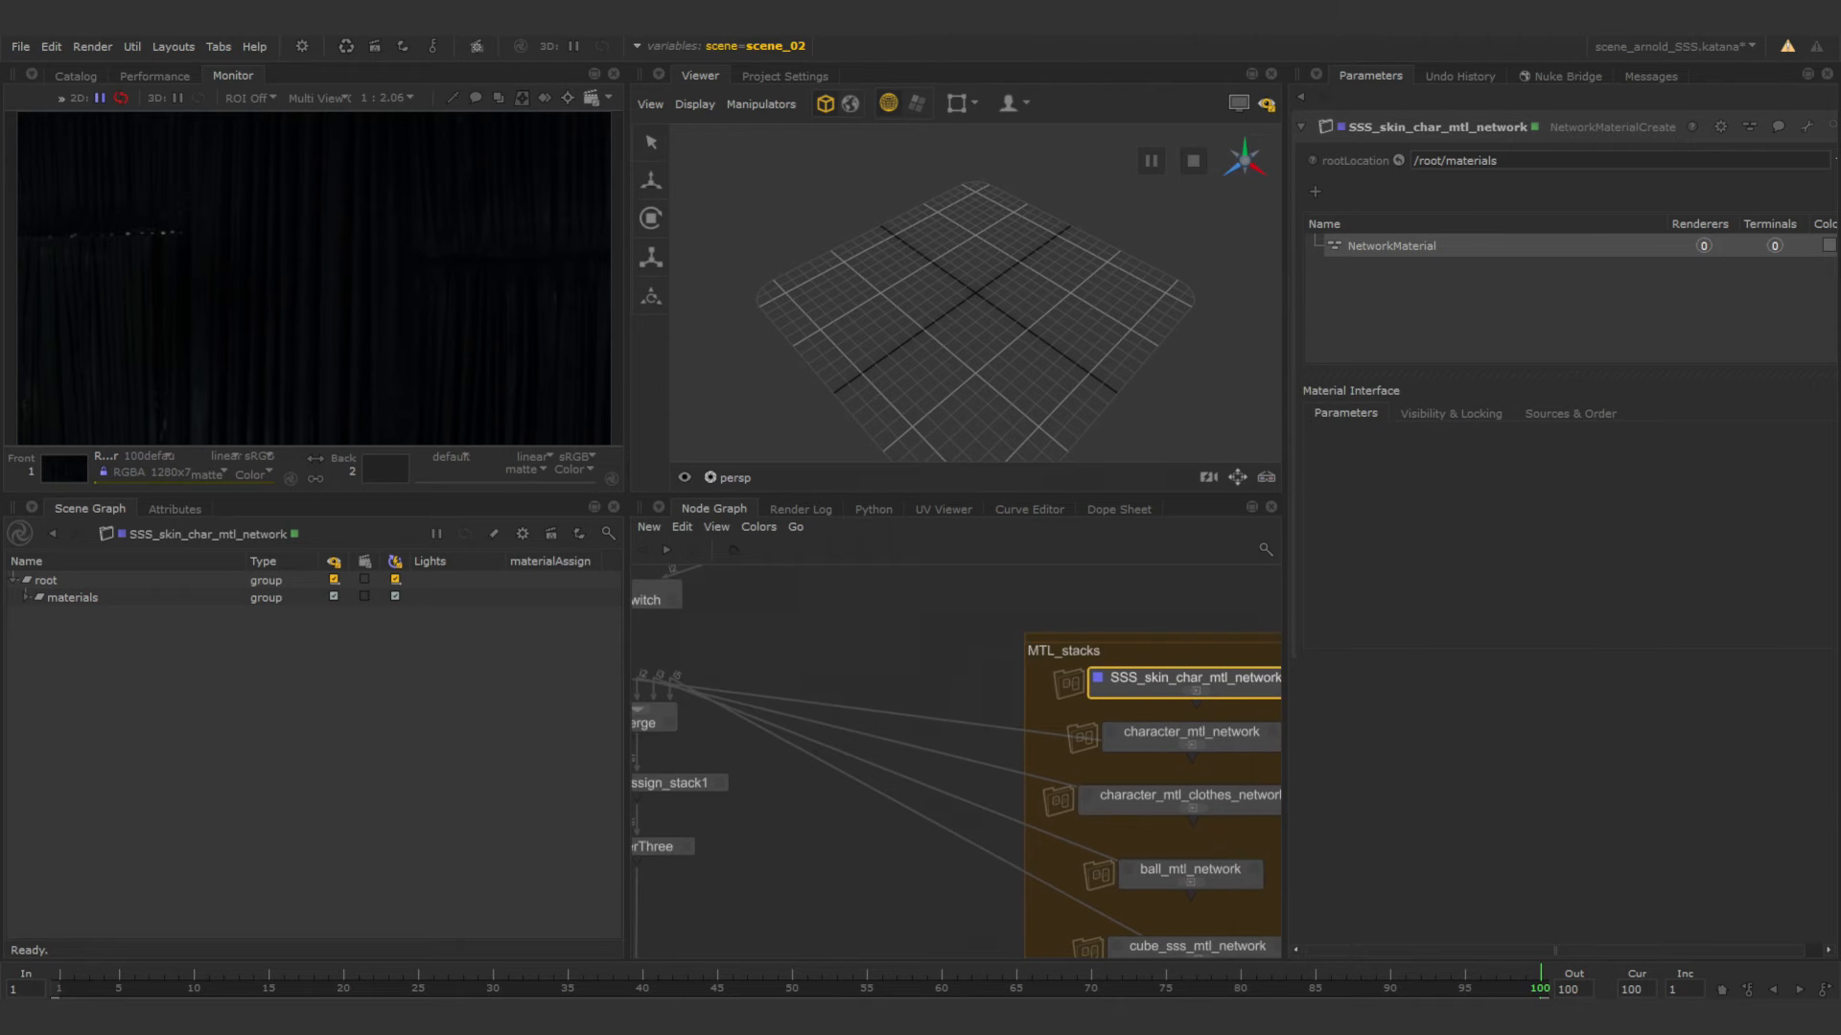
pyautogui.scroll(-3, 1062, 746)
pyautogui.scroll(3, 1000, 750)
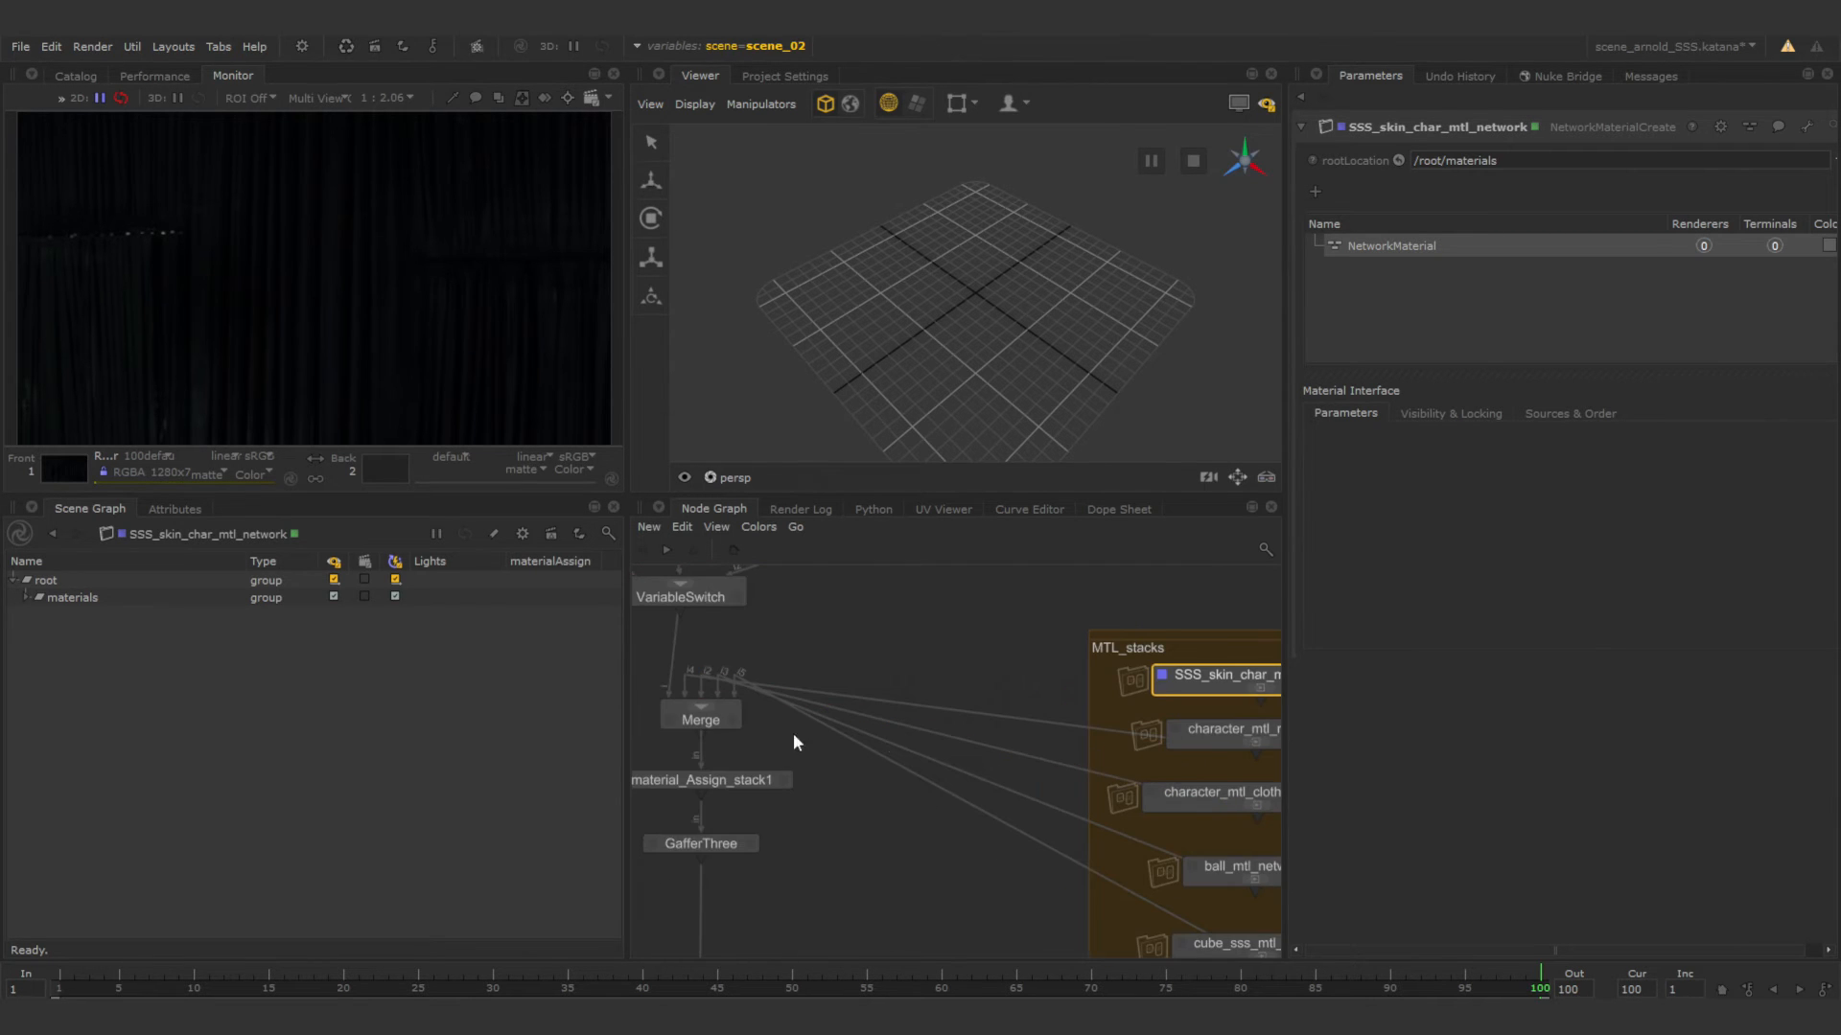
pyautogui.moveTo(1254, 700); pyautogui.dragTo(700, 714)
pyautogui.moveTo(908, 653); pyautogui.dragTo(885, 653, button='middle')
pyautogui.moveTo(1105, 660); pyautogui.dragTo(987, 631, button='middle')
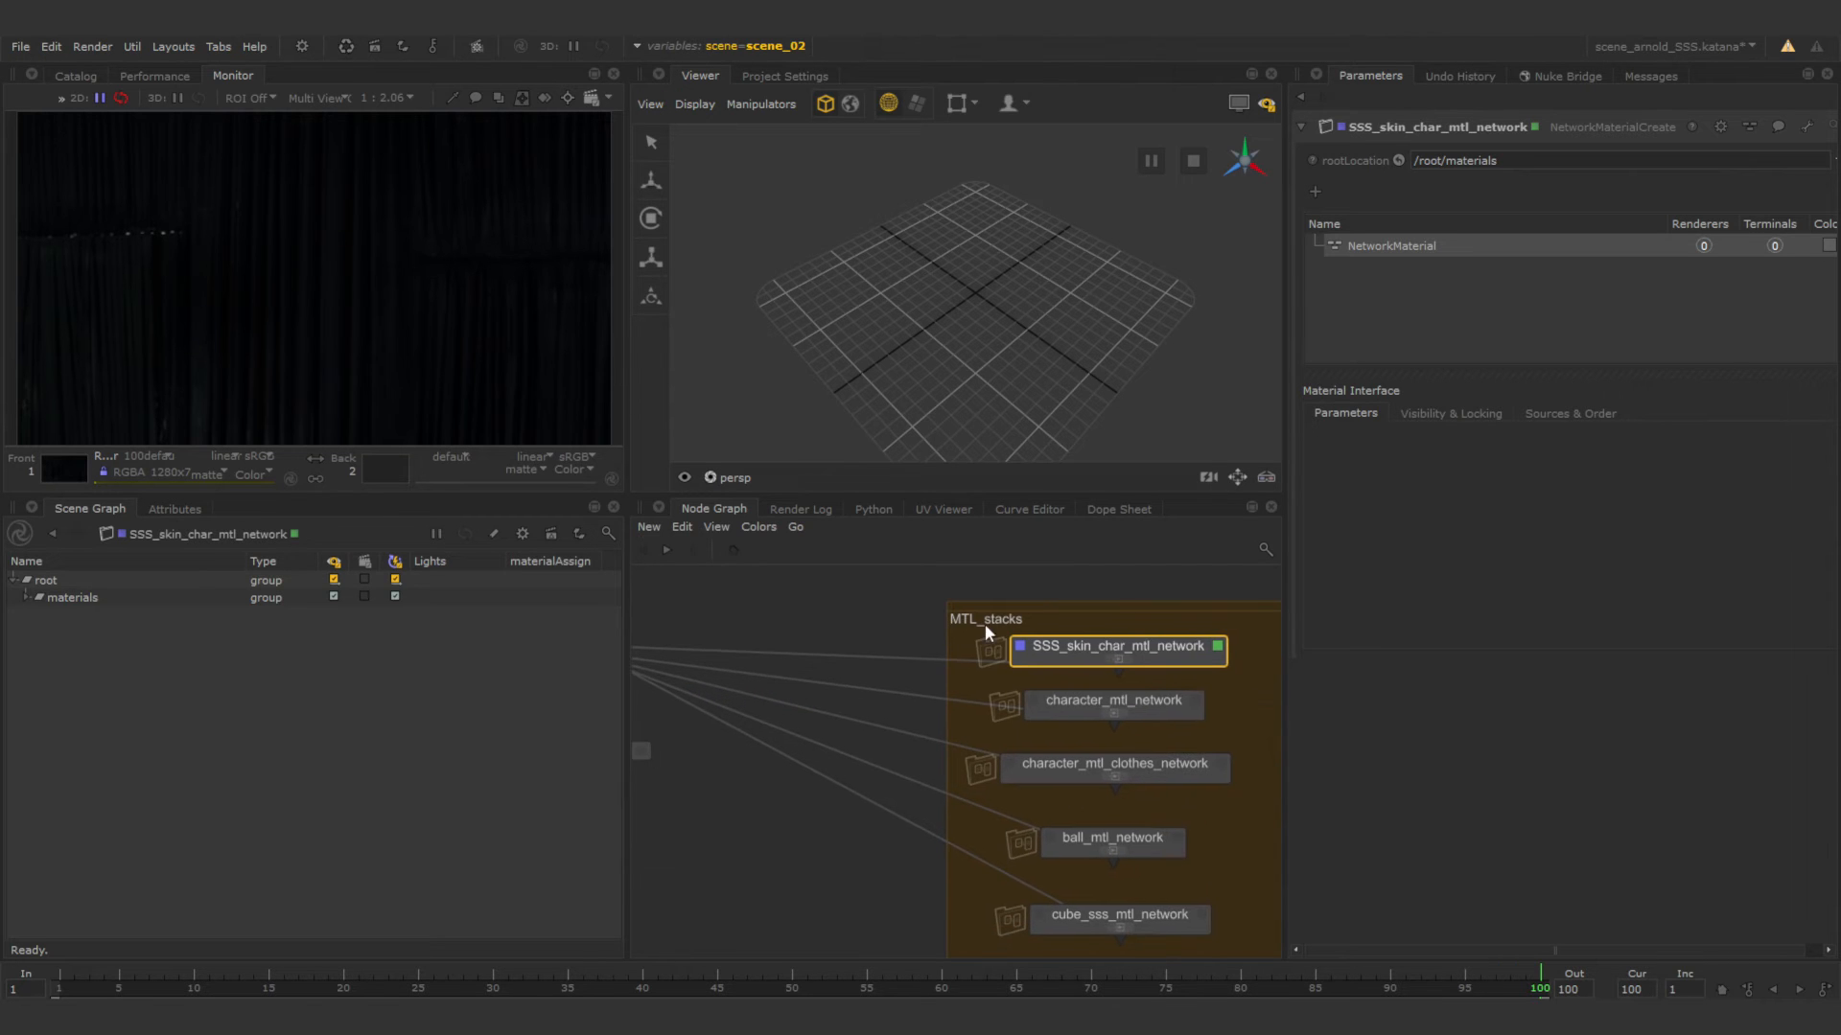
# Rename the network's material as skin_mtl and enter SSS_skin_char_mtl_network.
pyautogui.doubleClick(1393, 244)
pyautogui.write('sking_mtl')
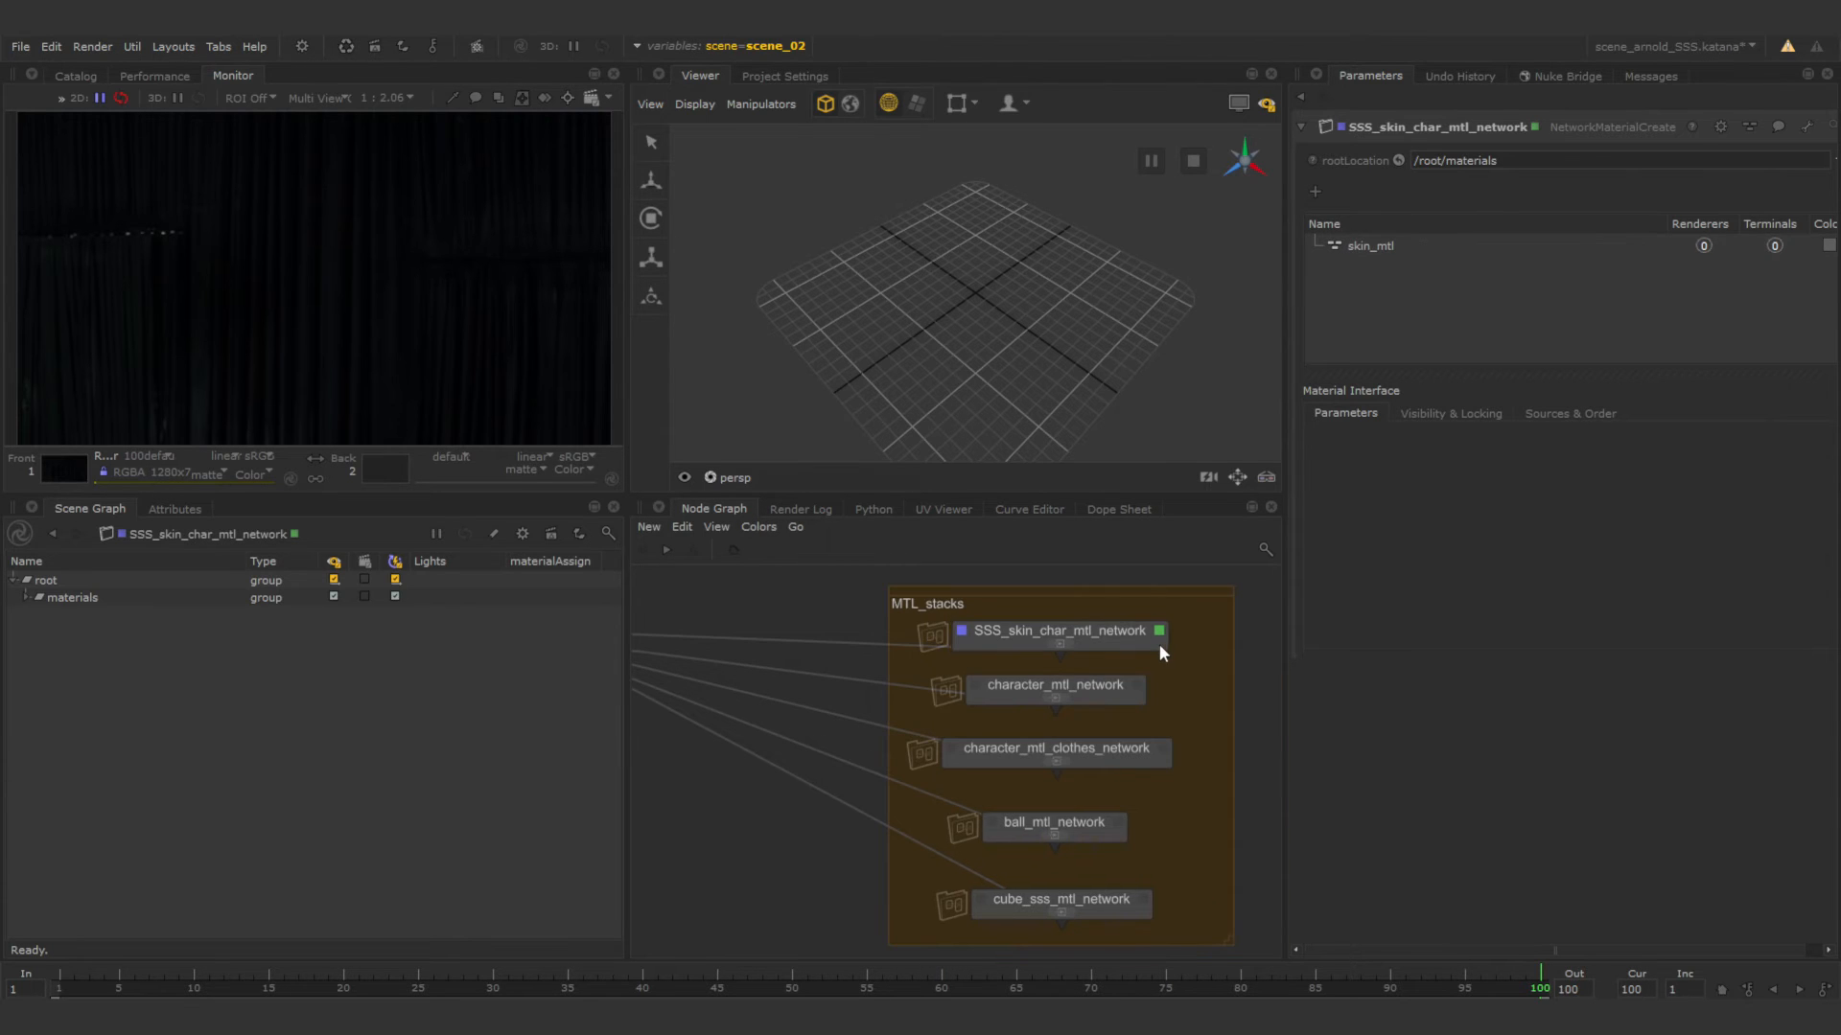
pyautogui.click(1131, 640)
pyautogui.doubleClick(1131, 647)
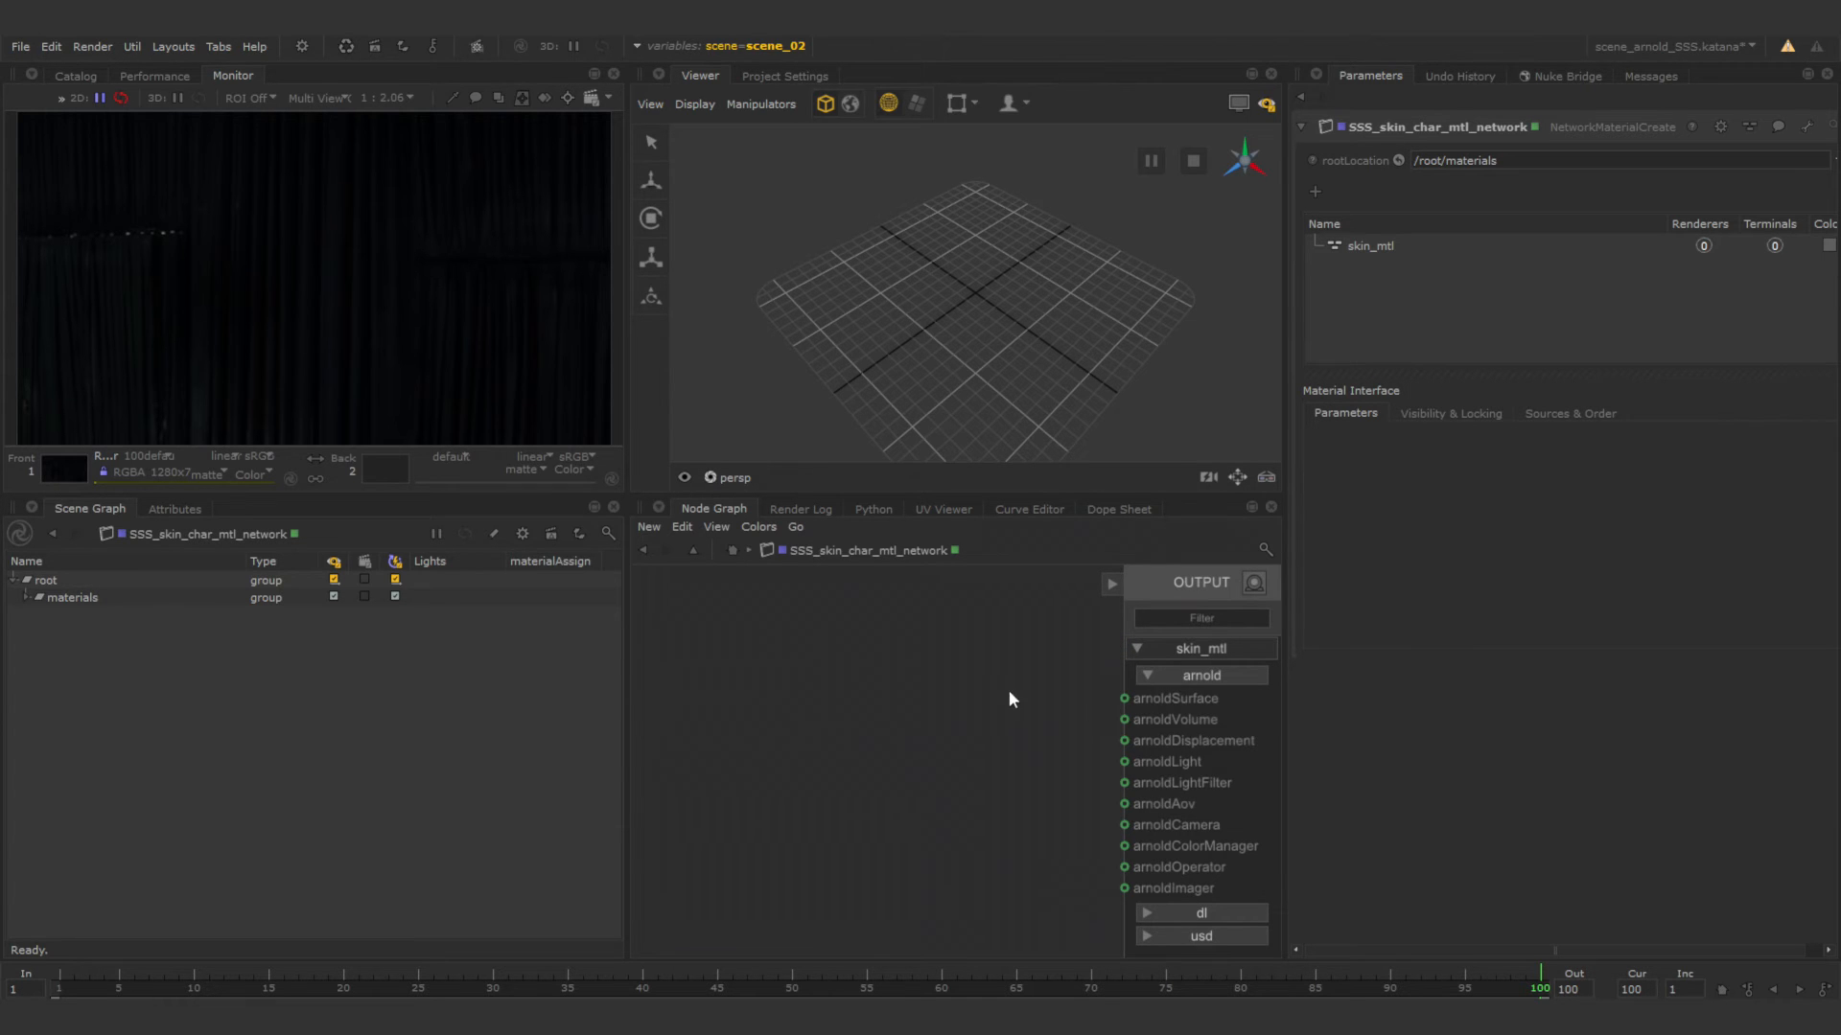
# Add an Arnold standard_surface shader inside the skin material network.
pyautogui.press('Tab')
pyautogui.write('arnol')
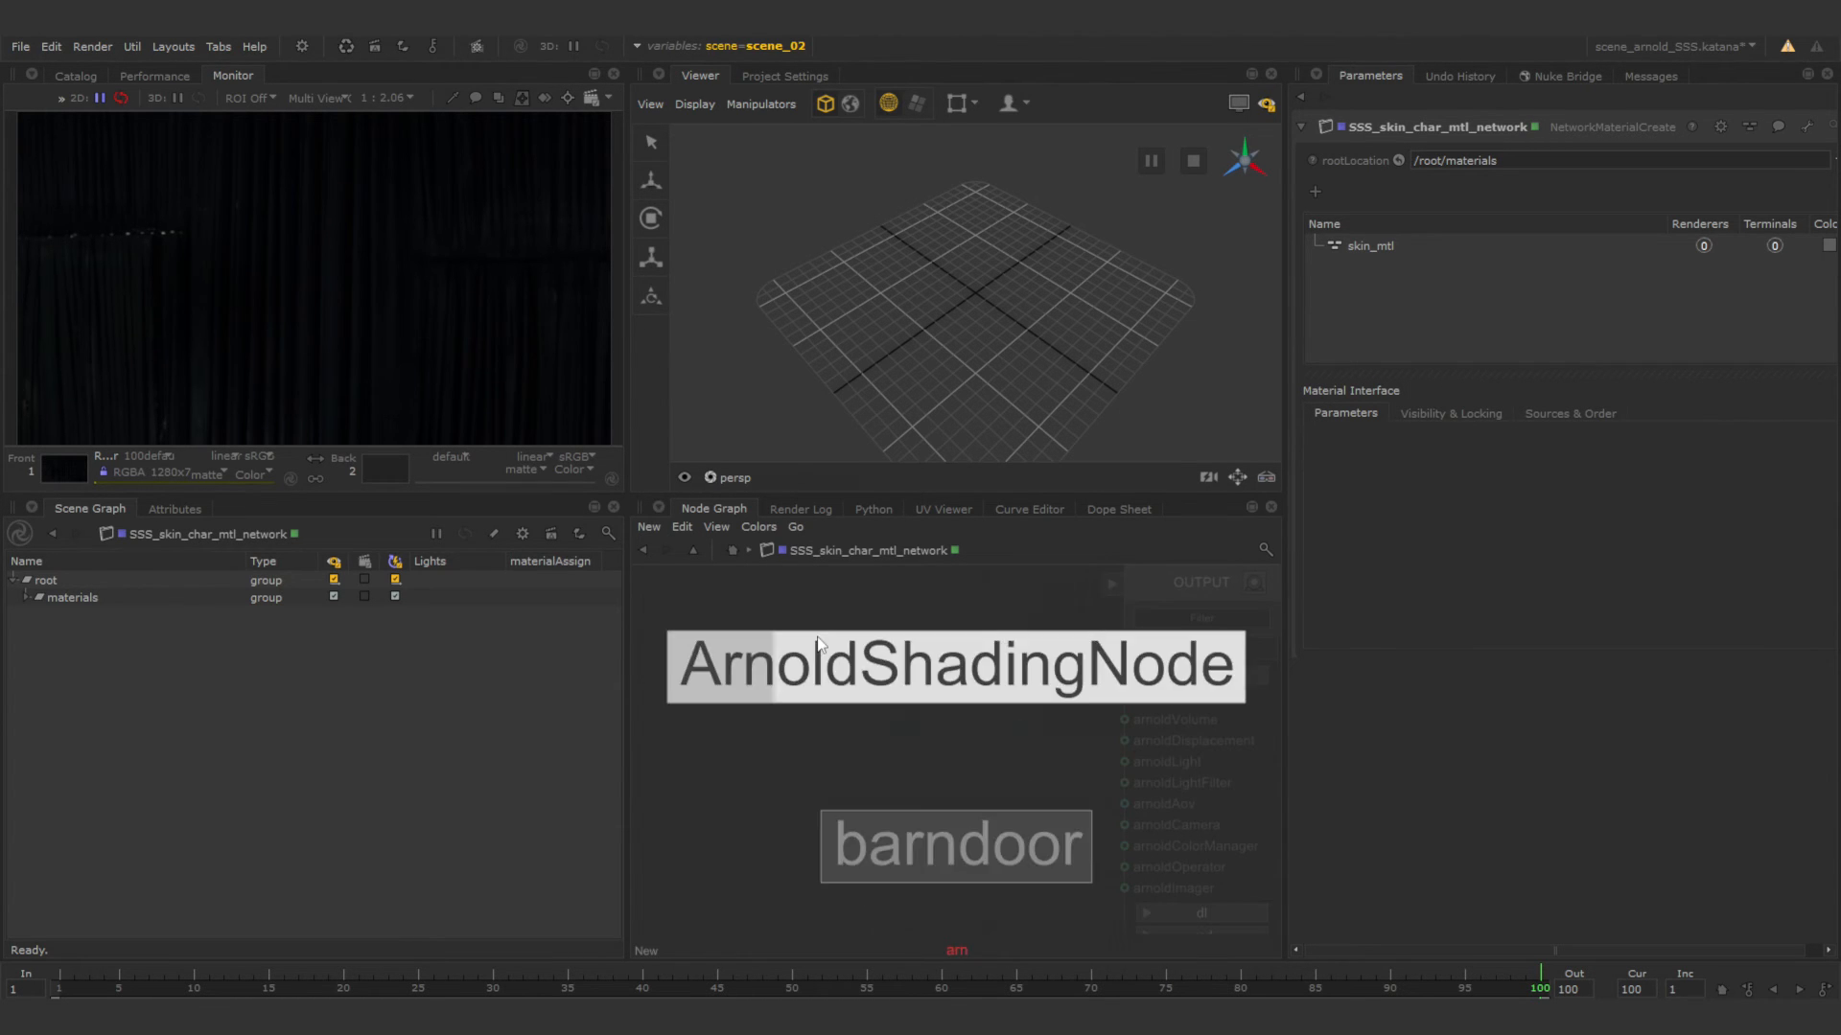
pyautogui.press('BackSpace')
pyautogui.press('BackSpace')
pyautogui.press('BackSpace')
pyautogui.press('BackSpace')
pyautogui.press('BackSpace')
pyautogui.write('stan')
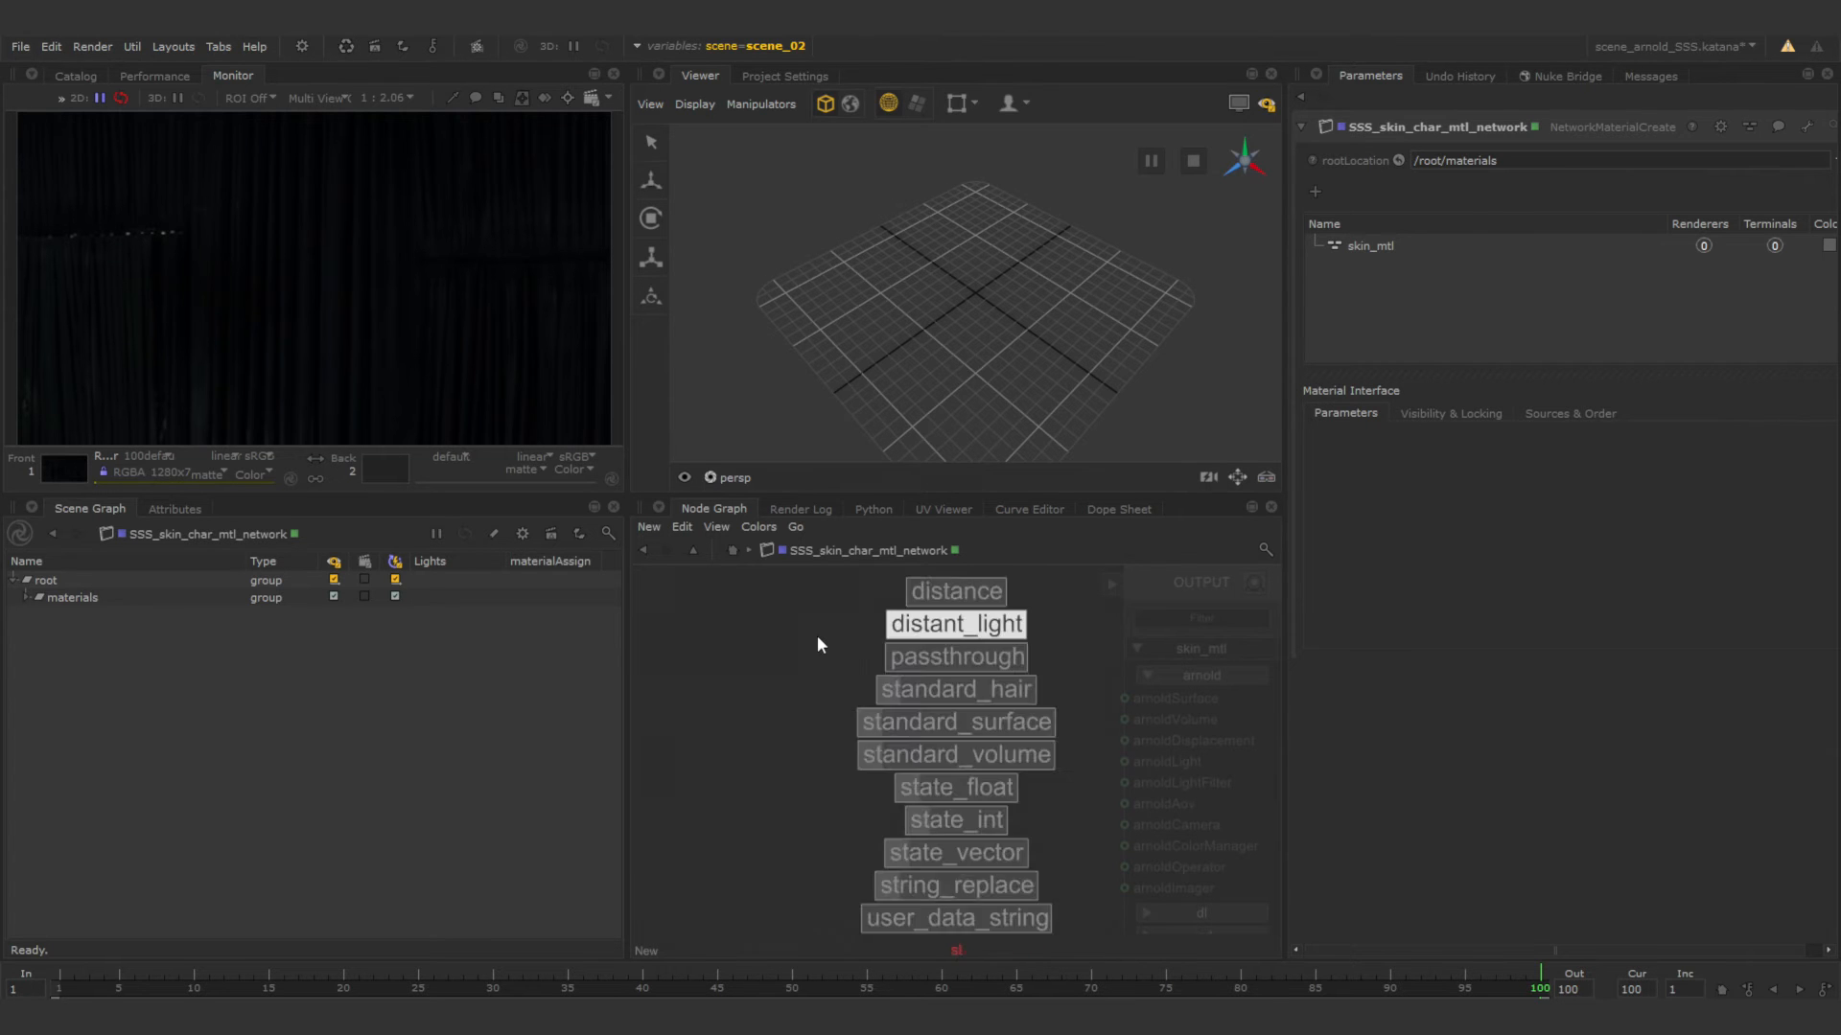
pyautogui.press('Down')
pyautogui.press('Down')
pyautogui.press('Down')
pyautogui.press('Return')
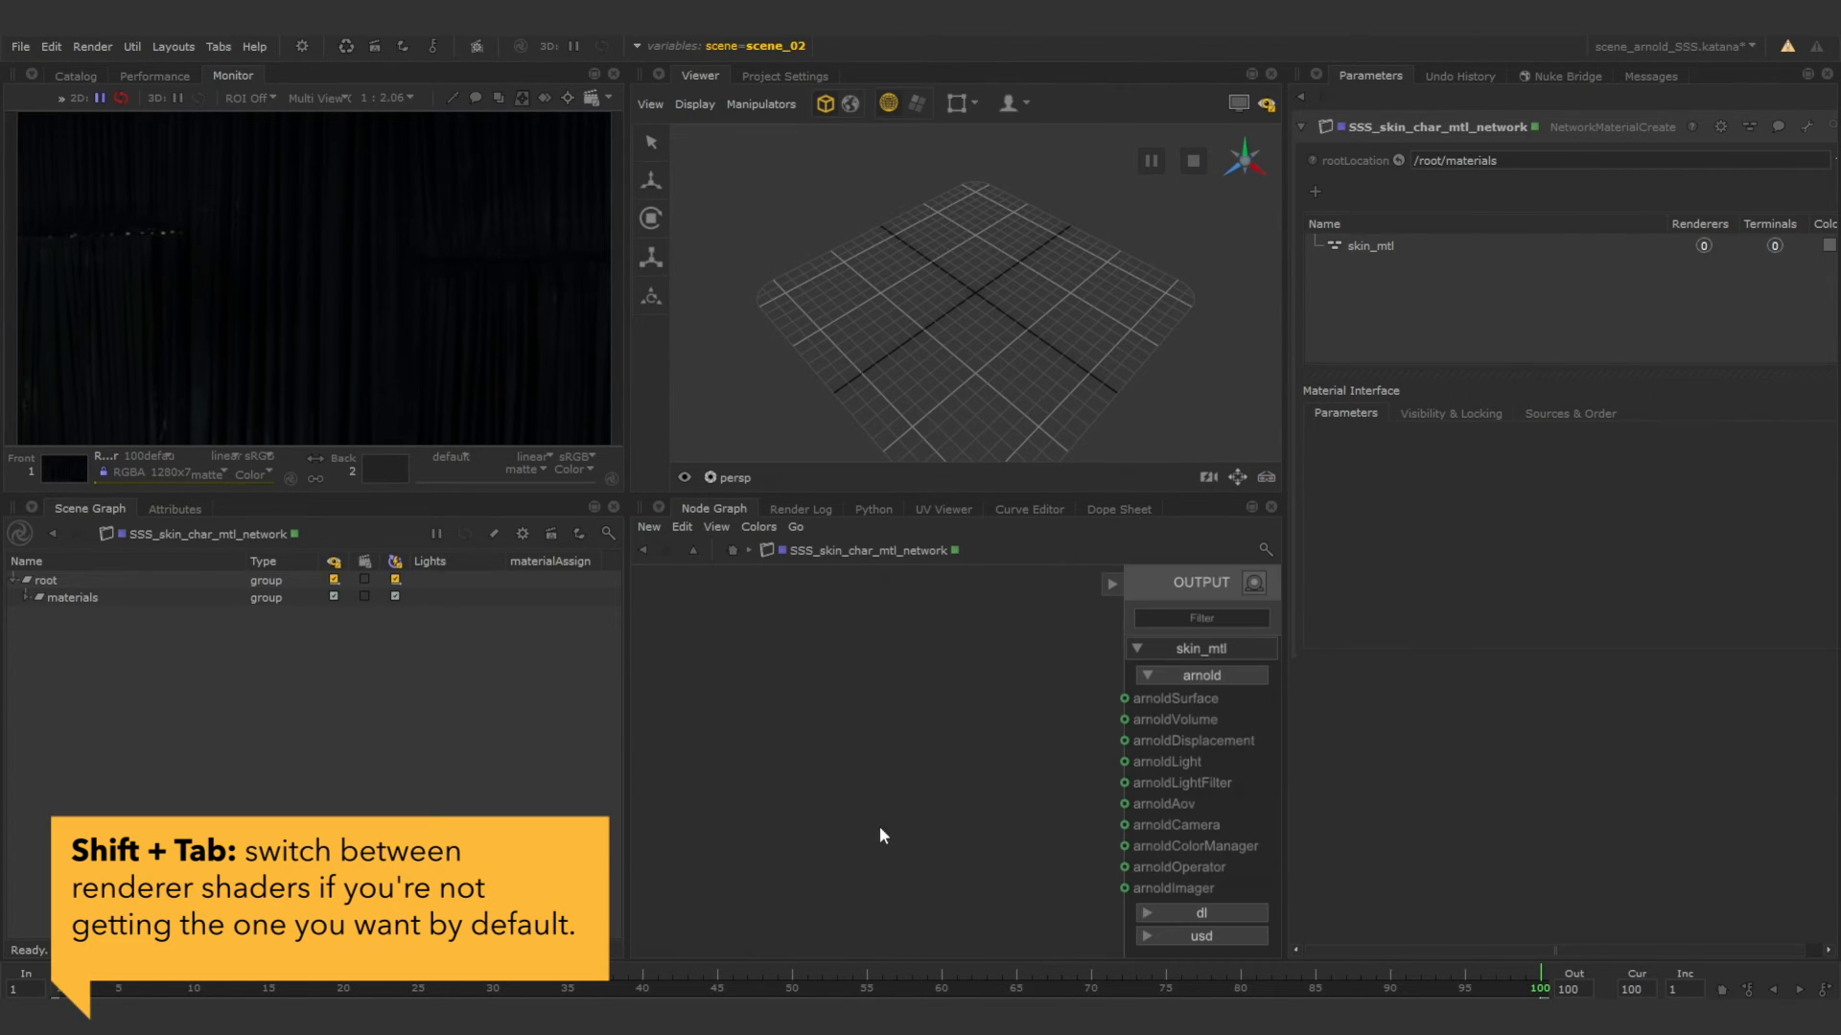
pyautogui.click(857, 654)
# Connect the standard_surface output to the arnoldSurface terminal of skin_mtl.
pyautogui.moveTo(1034, 693); pyautogui.dragTo(1124, 699)
pyautogui.moveTo(1064, 764); pyautogui.dragTo(1081, 740, button='middle')
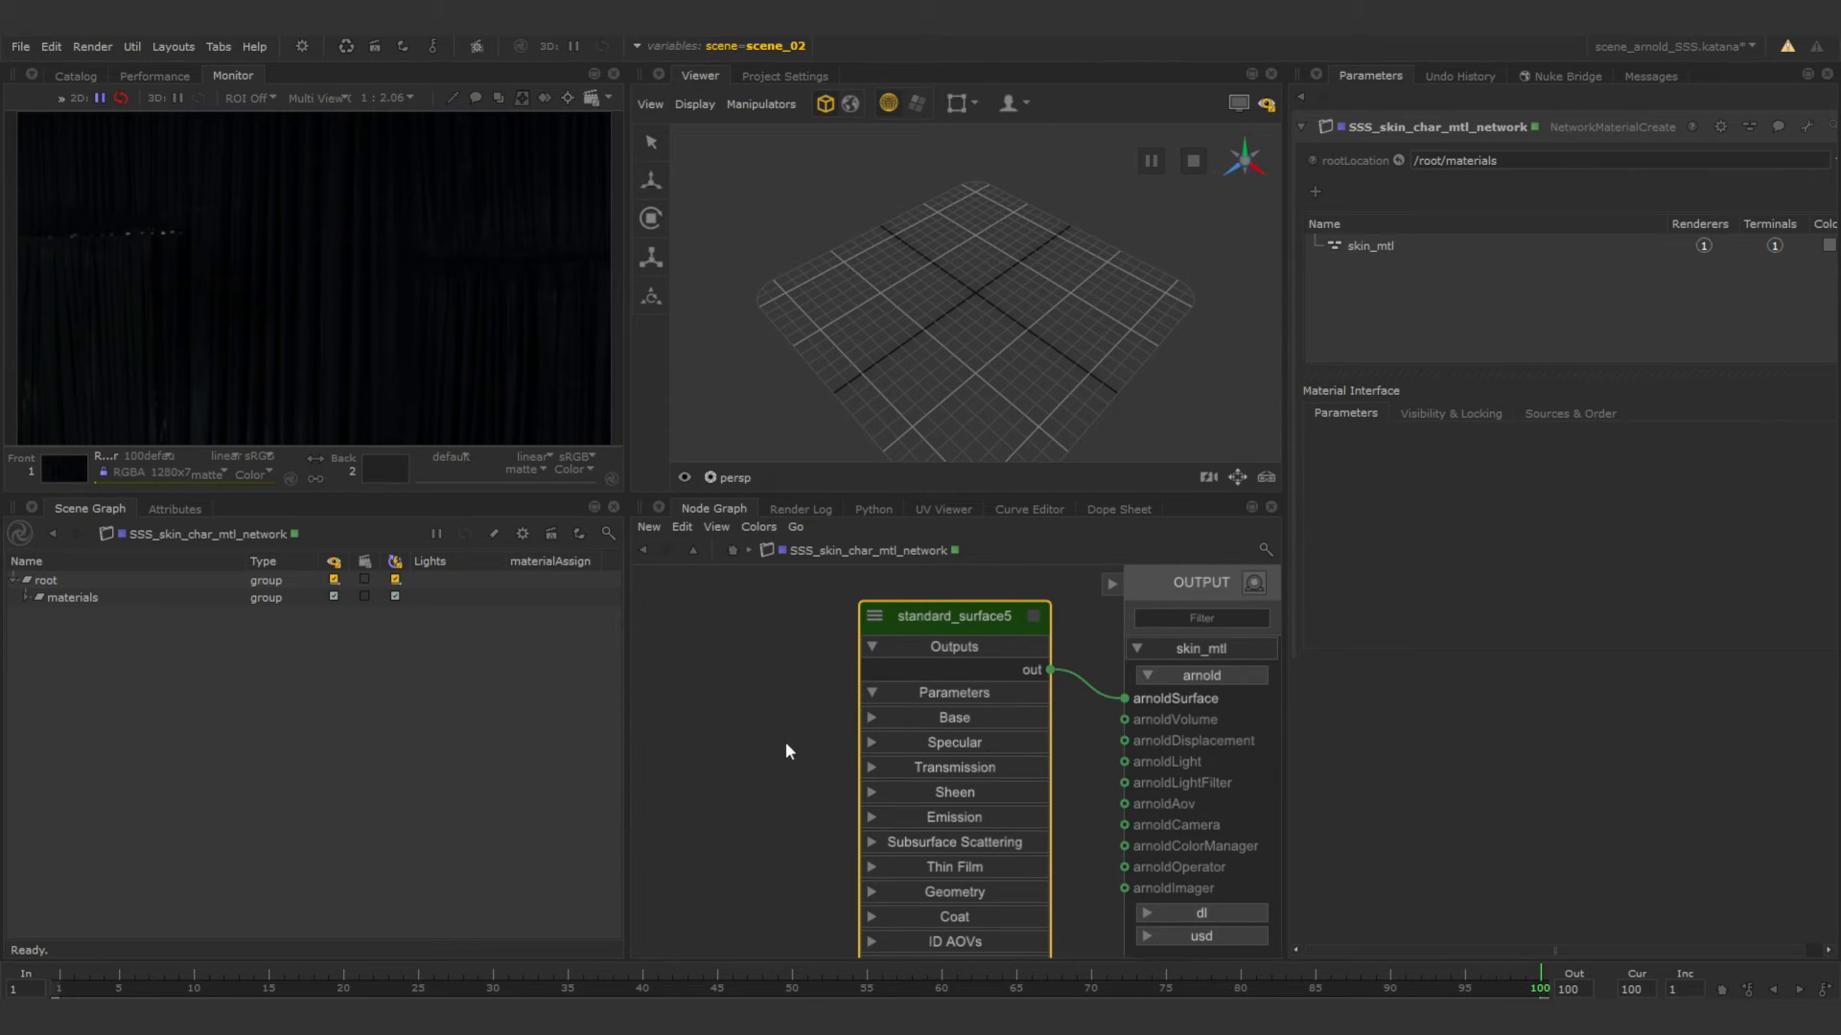
pyautogui.moveTo(795, 761); pyautogui.dragTo(796, 733, button='middle')
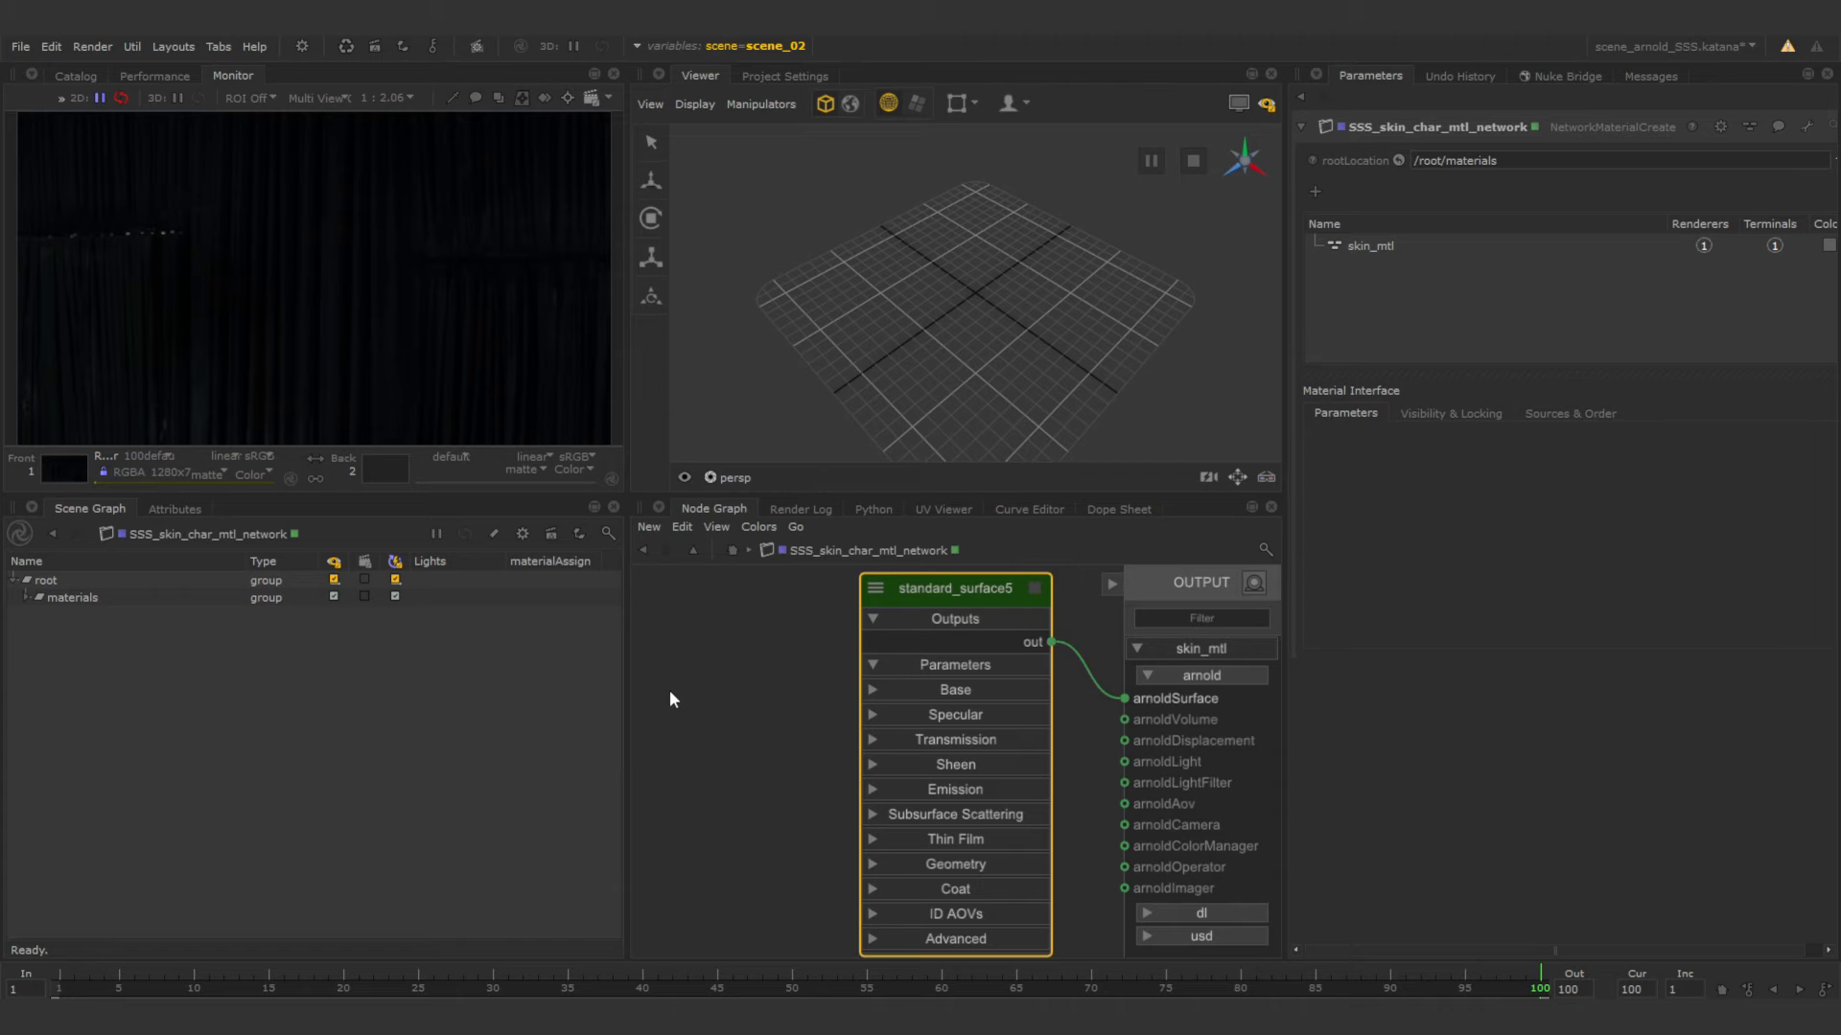
# Add an Arnold image node in the empty area beside the standard_surface shader.
pyautogui.scroll(-3, 695, 684)
pyautogui.moveTo(703, 692); pyautogui.dragTo(874, 704, button='middle')
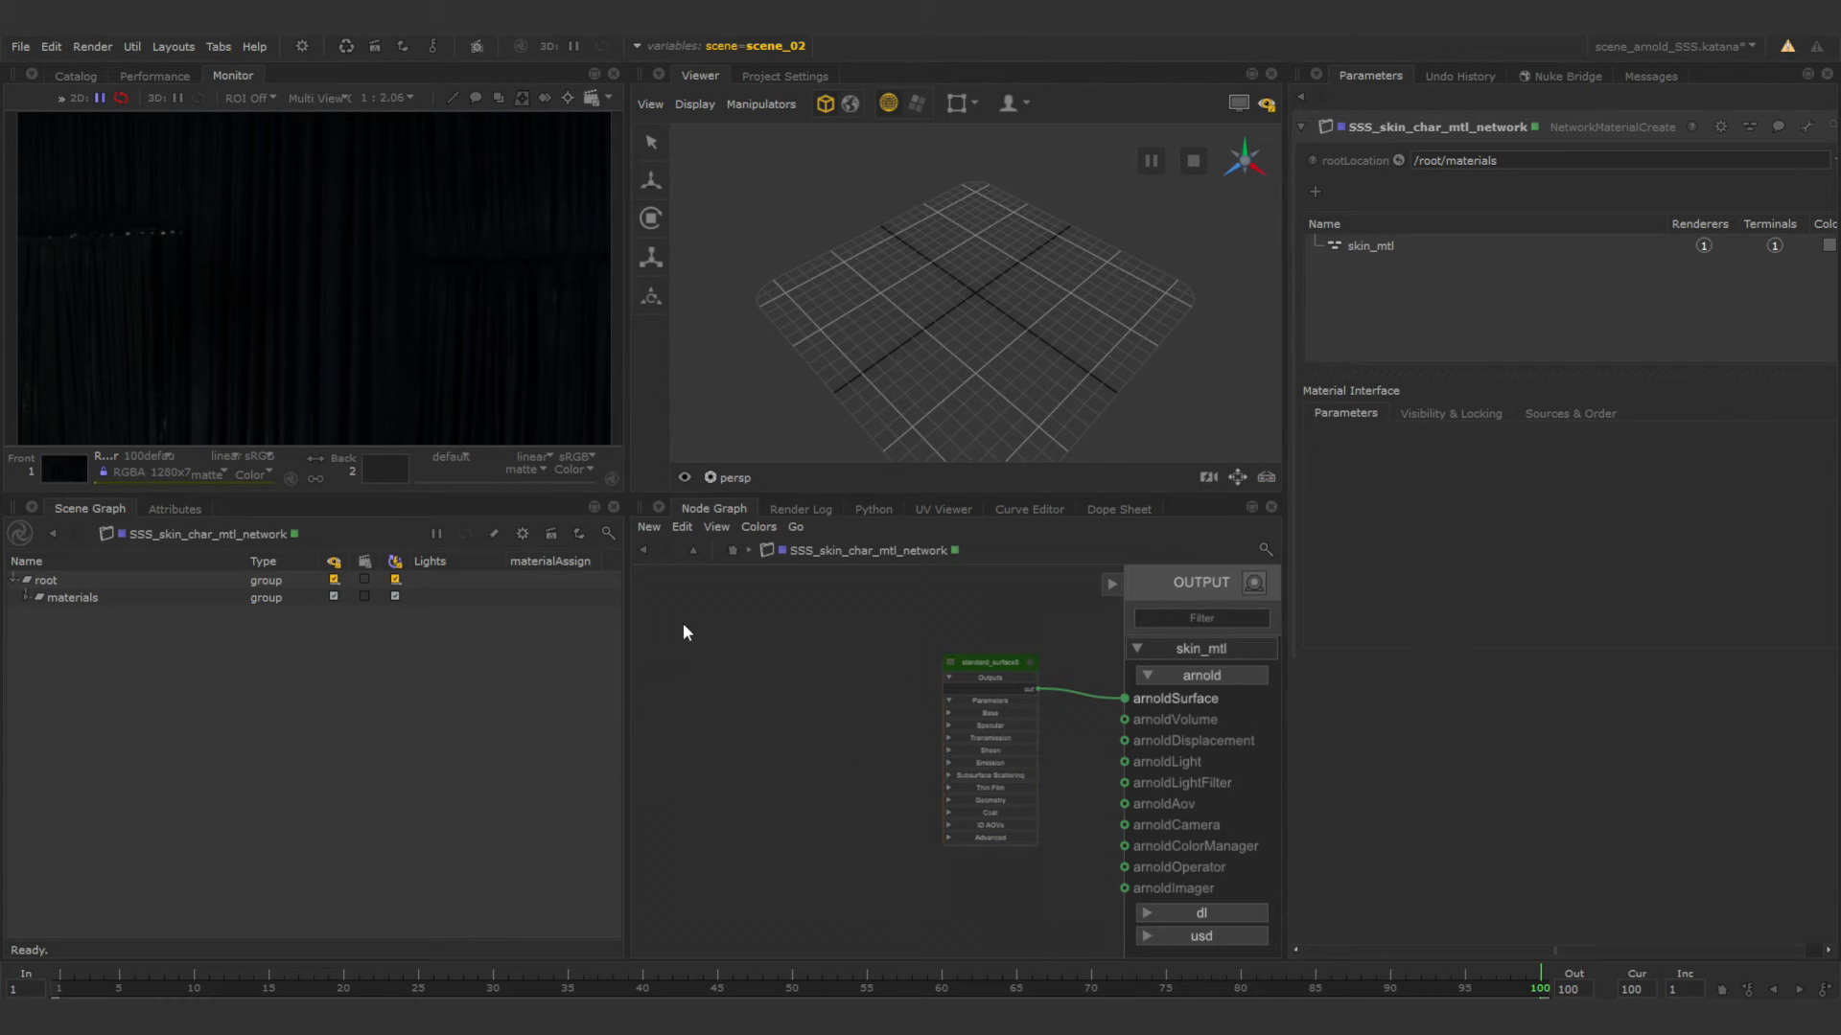
pyautogui.press('Tab')
pyautogui.write('image')
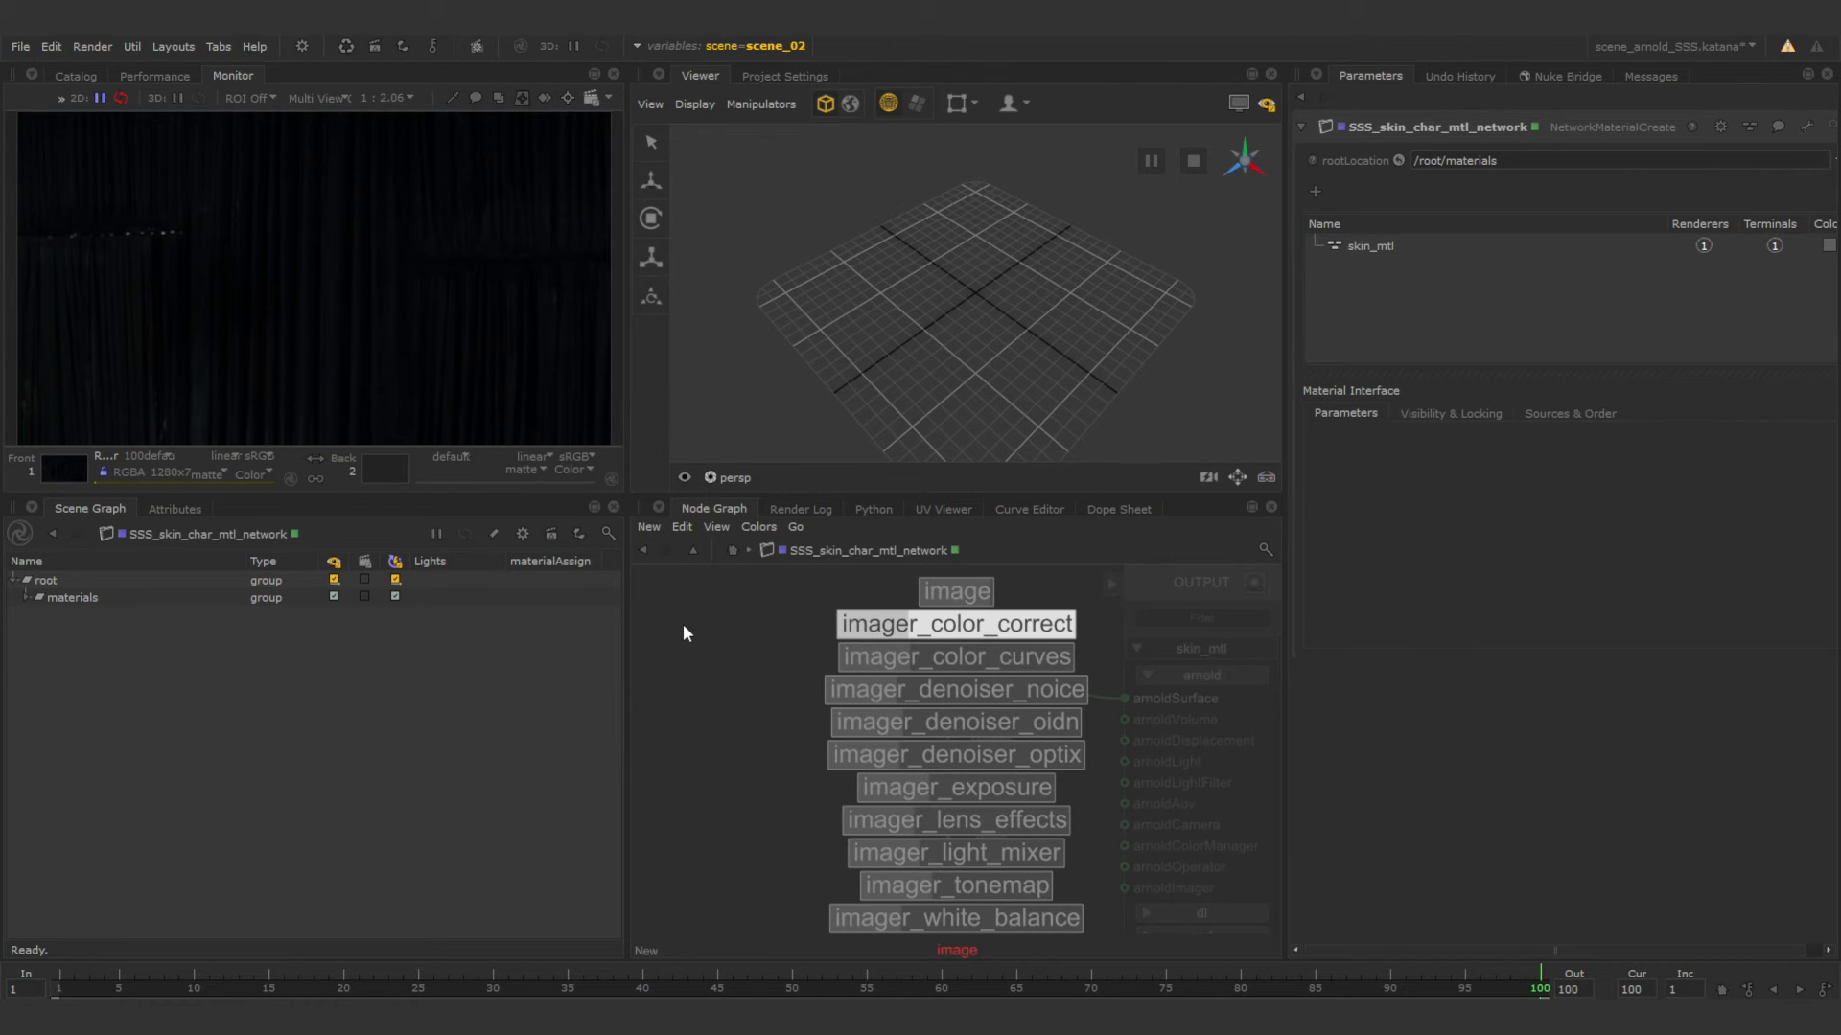
pyautogui.press('Up')
pyautogui.press('Return')
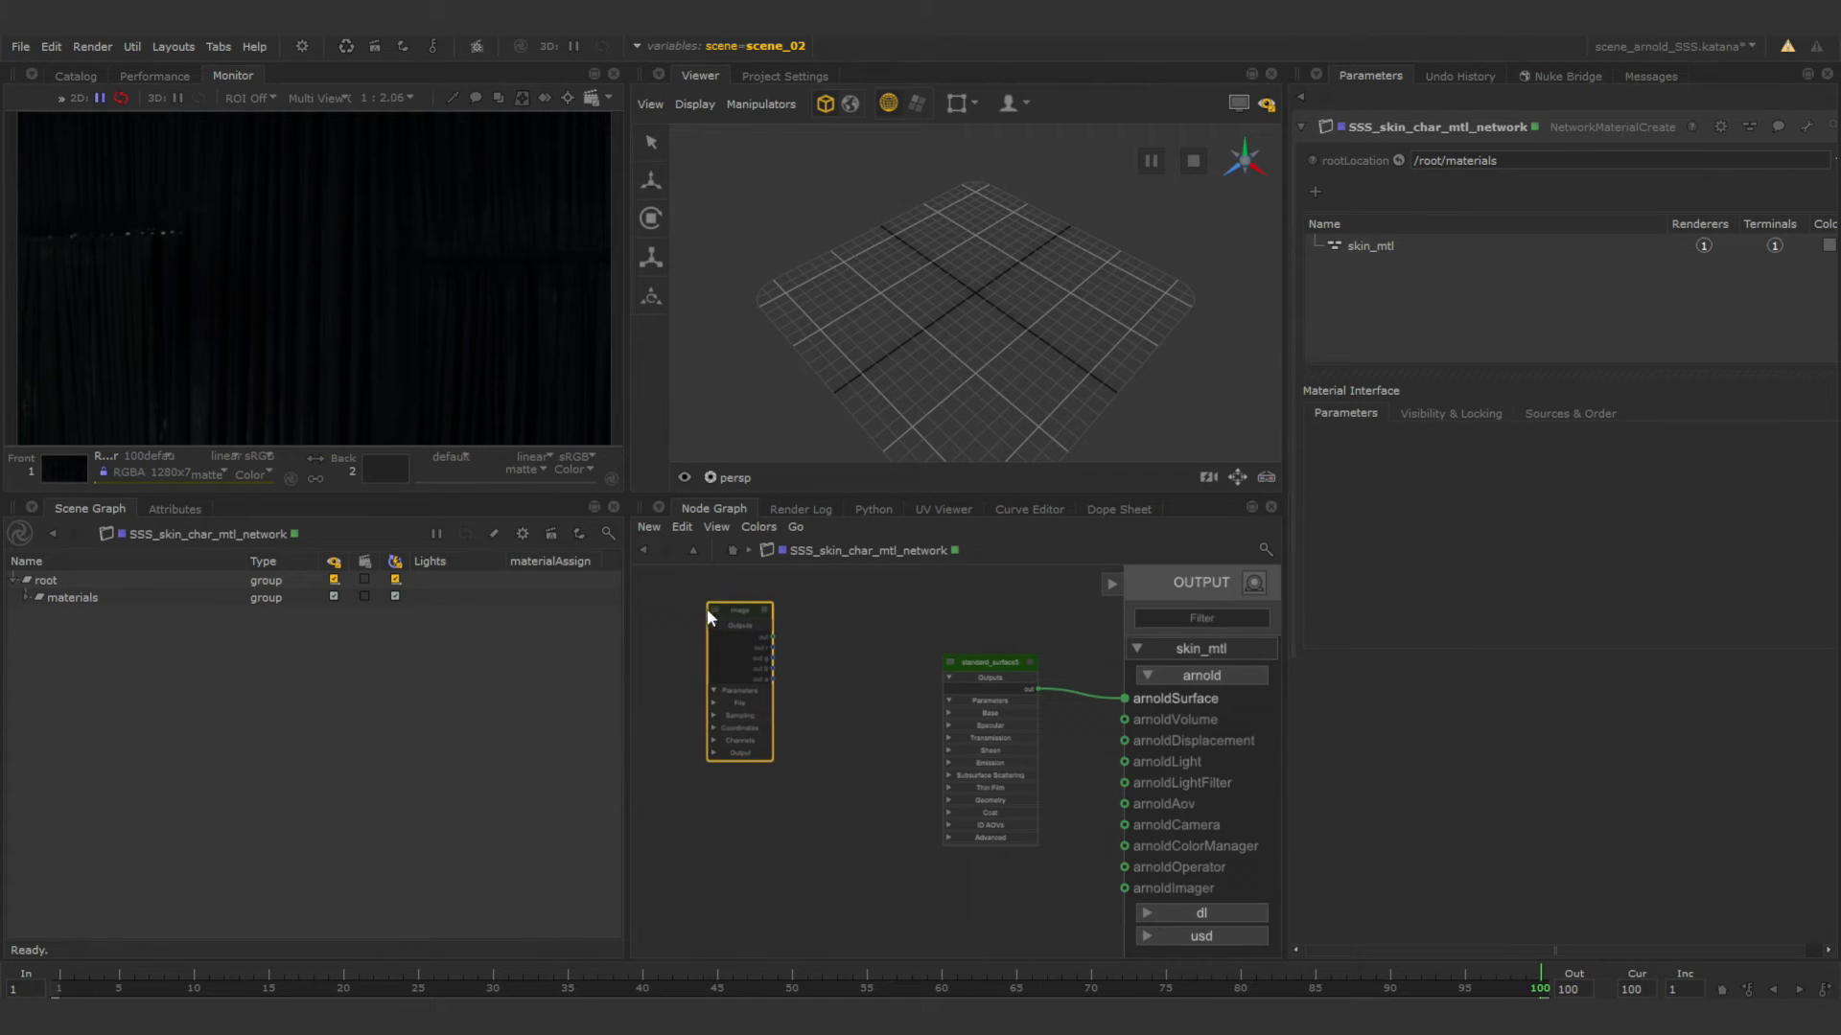
pyautogui.click(704, 610)
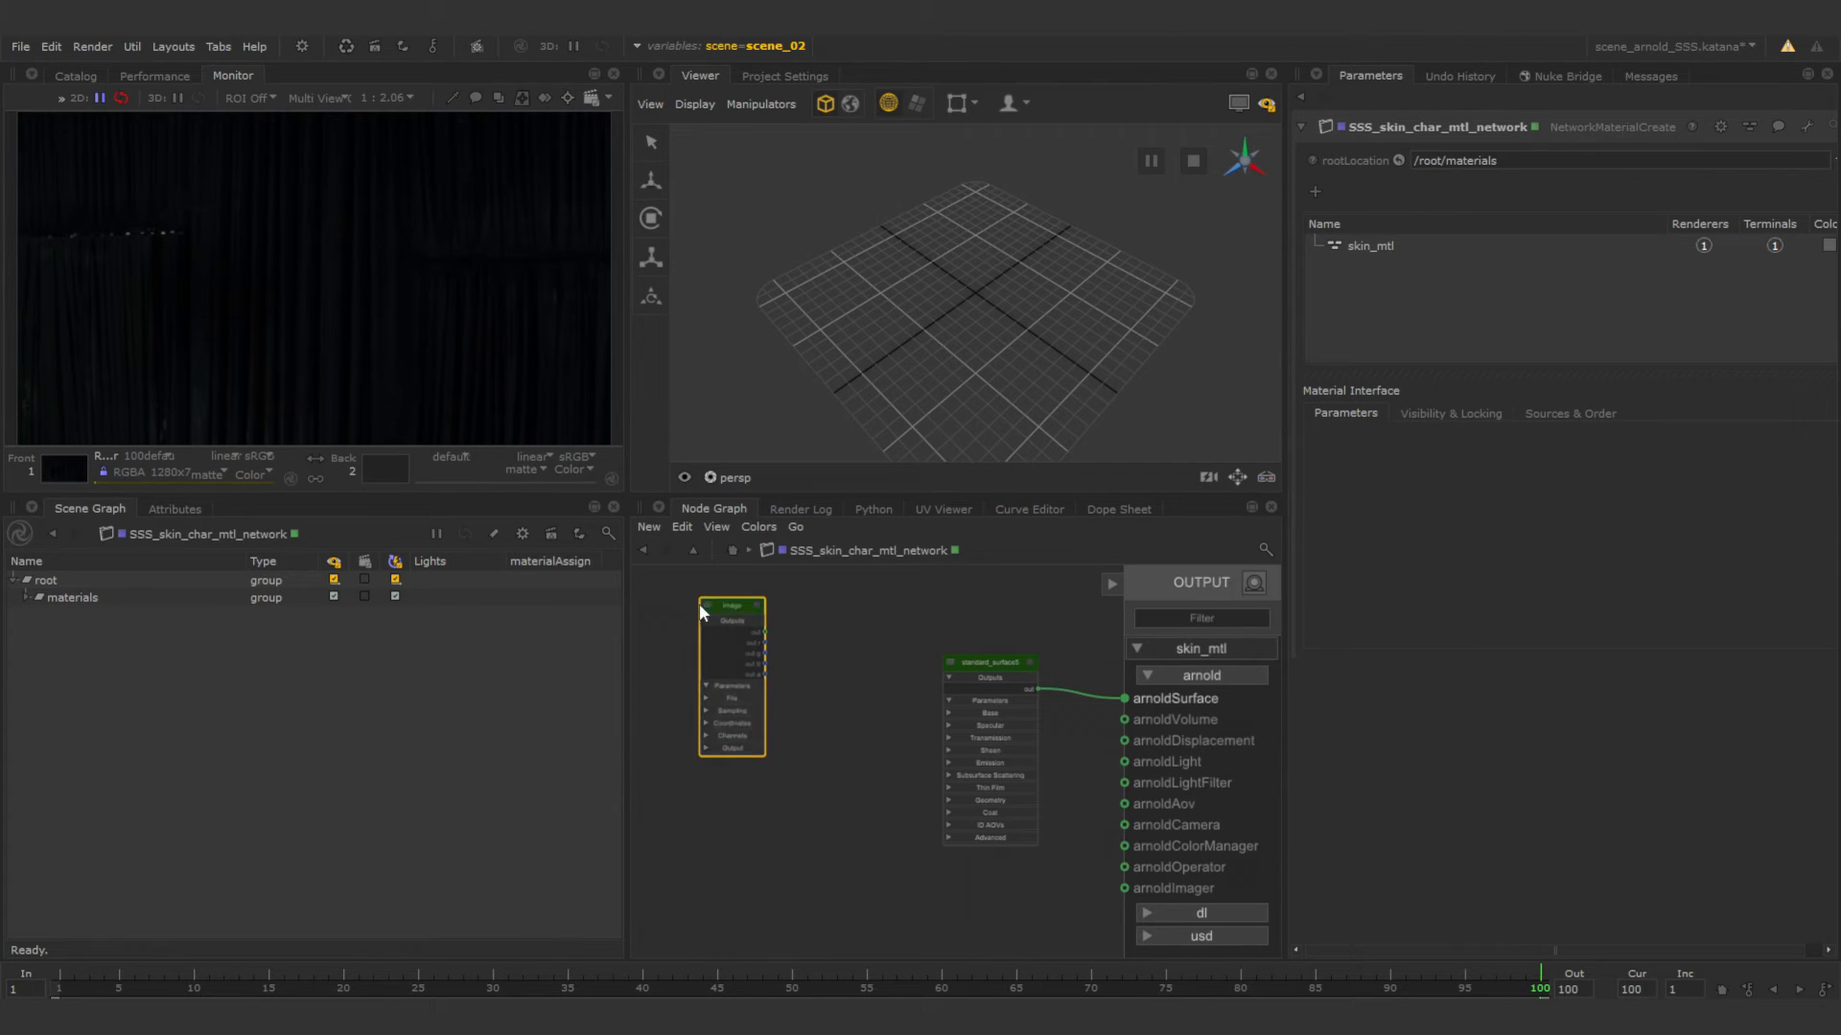
# Load the texture sequence character_skin.(1001-1002)%04d.tif from the textures folder into the image node's filename.
pyautogui.click(757, 607)
pyautogui.scroll(4, 760, 628)
pyautogui.moveTo(803, 641); pyautogui.dragTo(867, 675, button='middle')
pyautogui.scroll(-2, 762, 623)
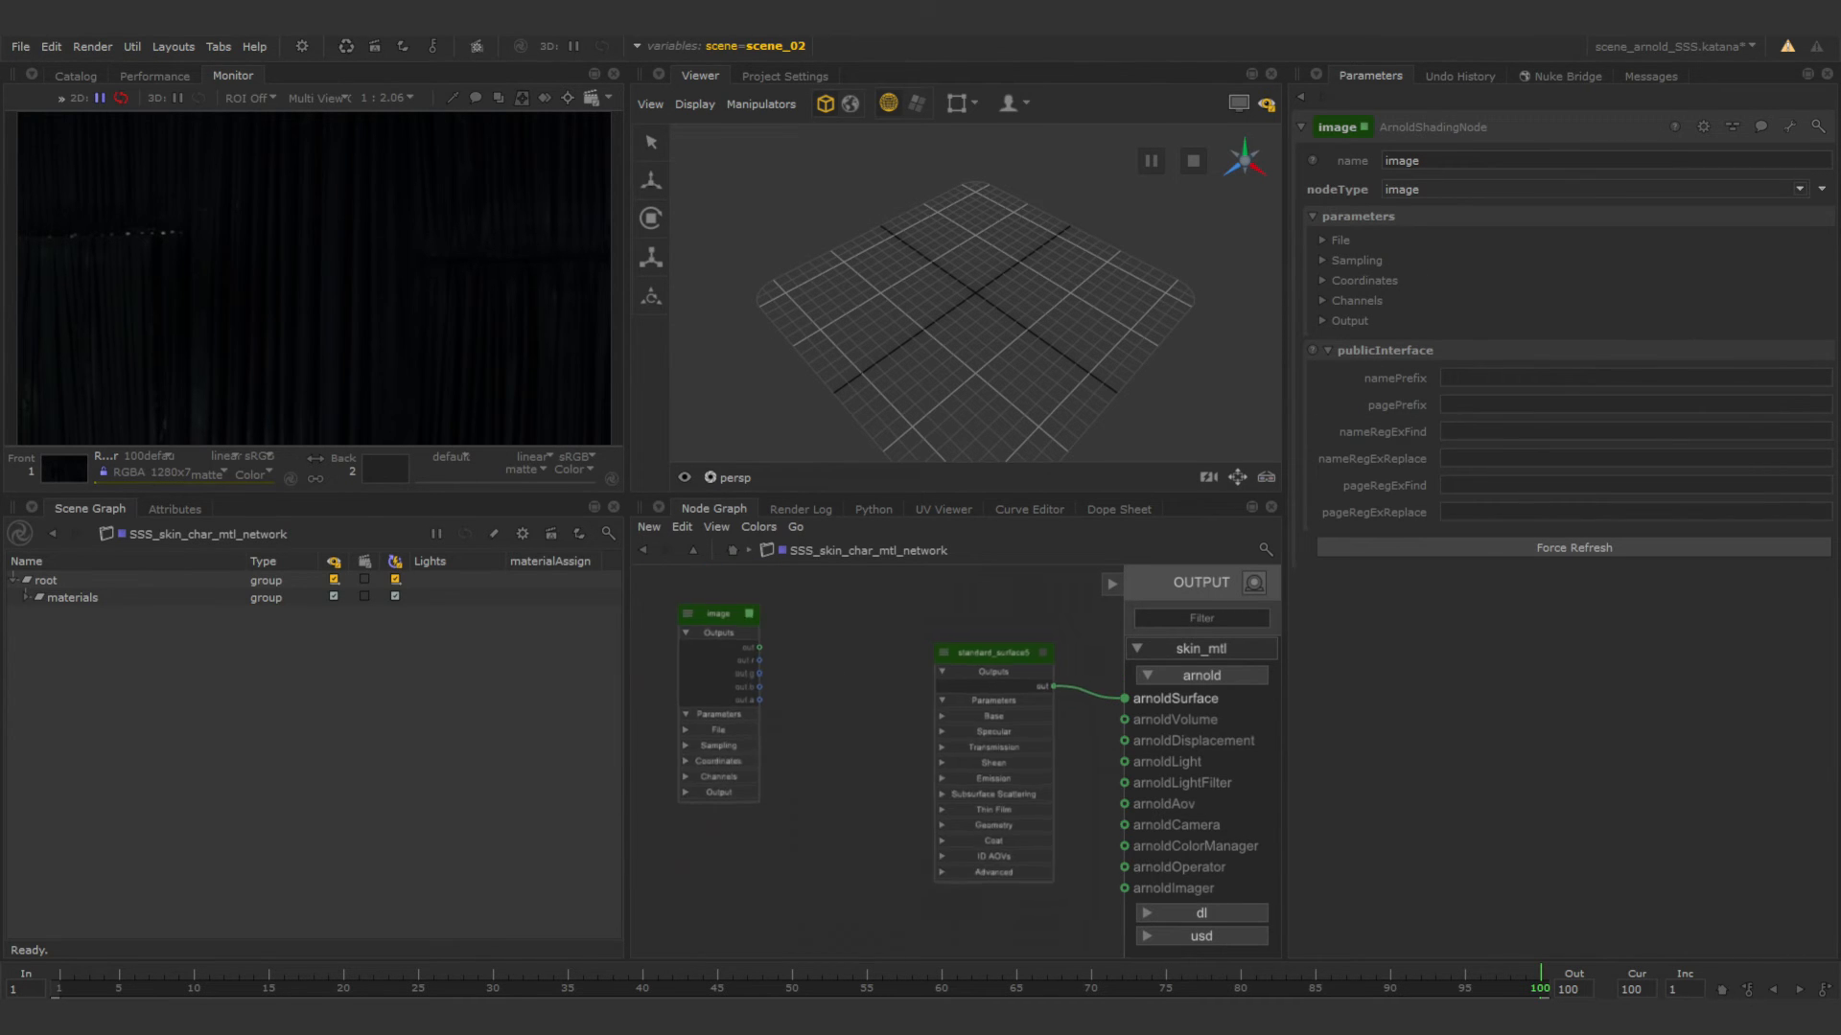
pyautogui.scroll(2, 836, 665)
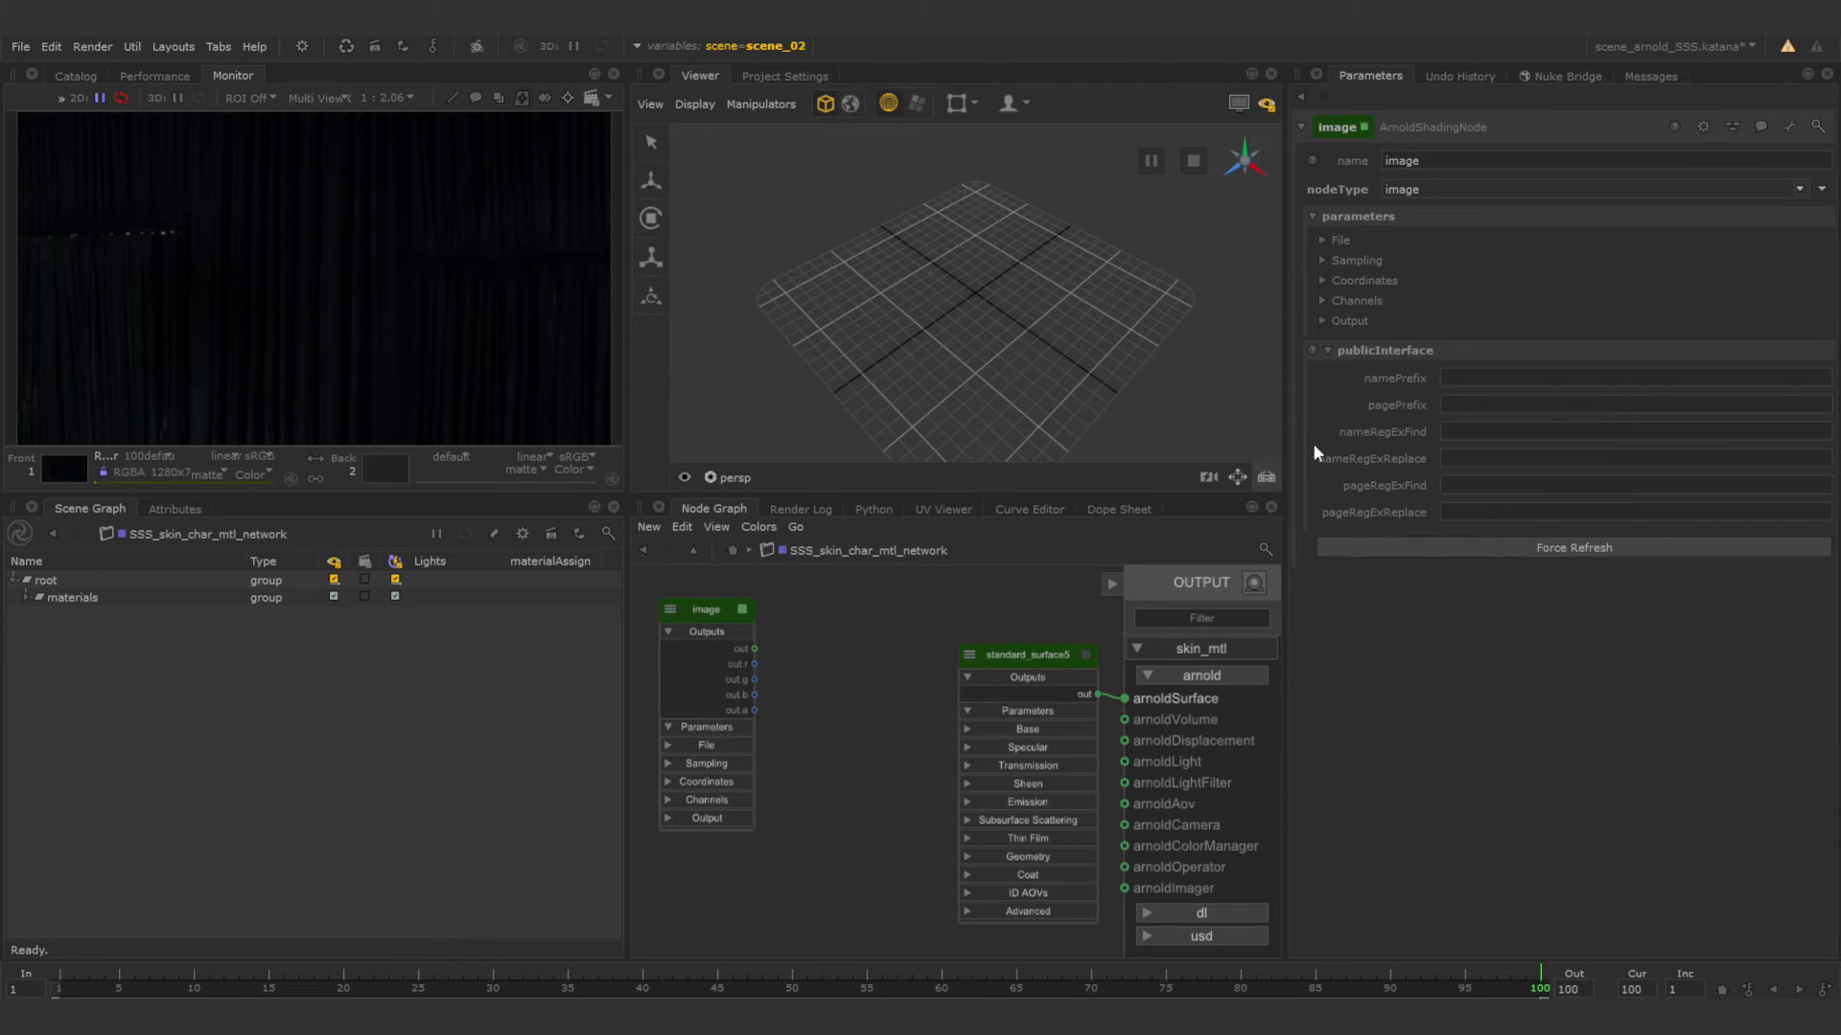
pyautogui.click(1323, 242)
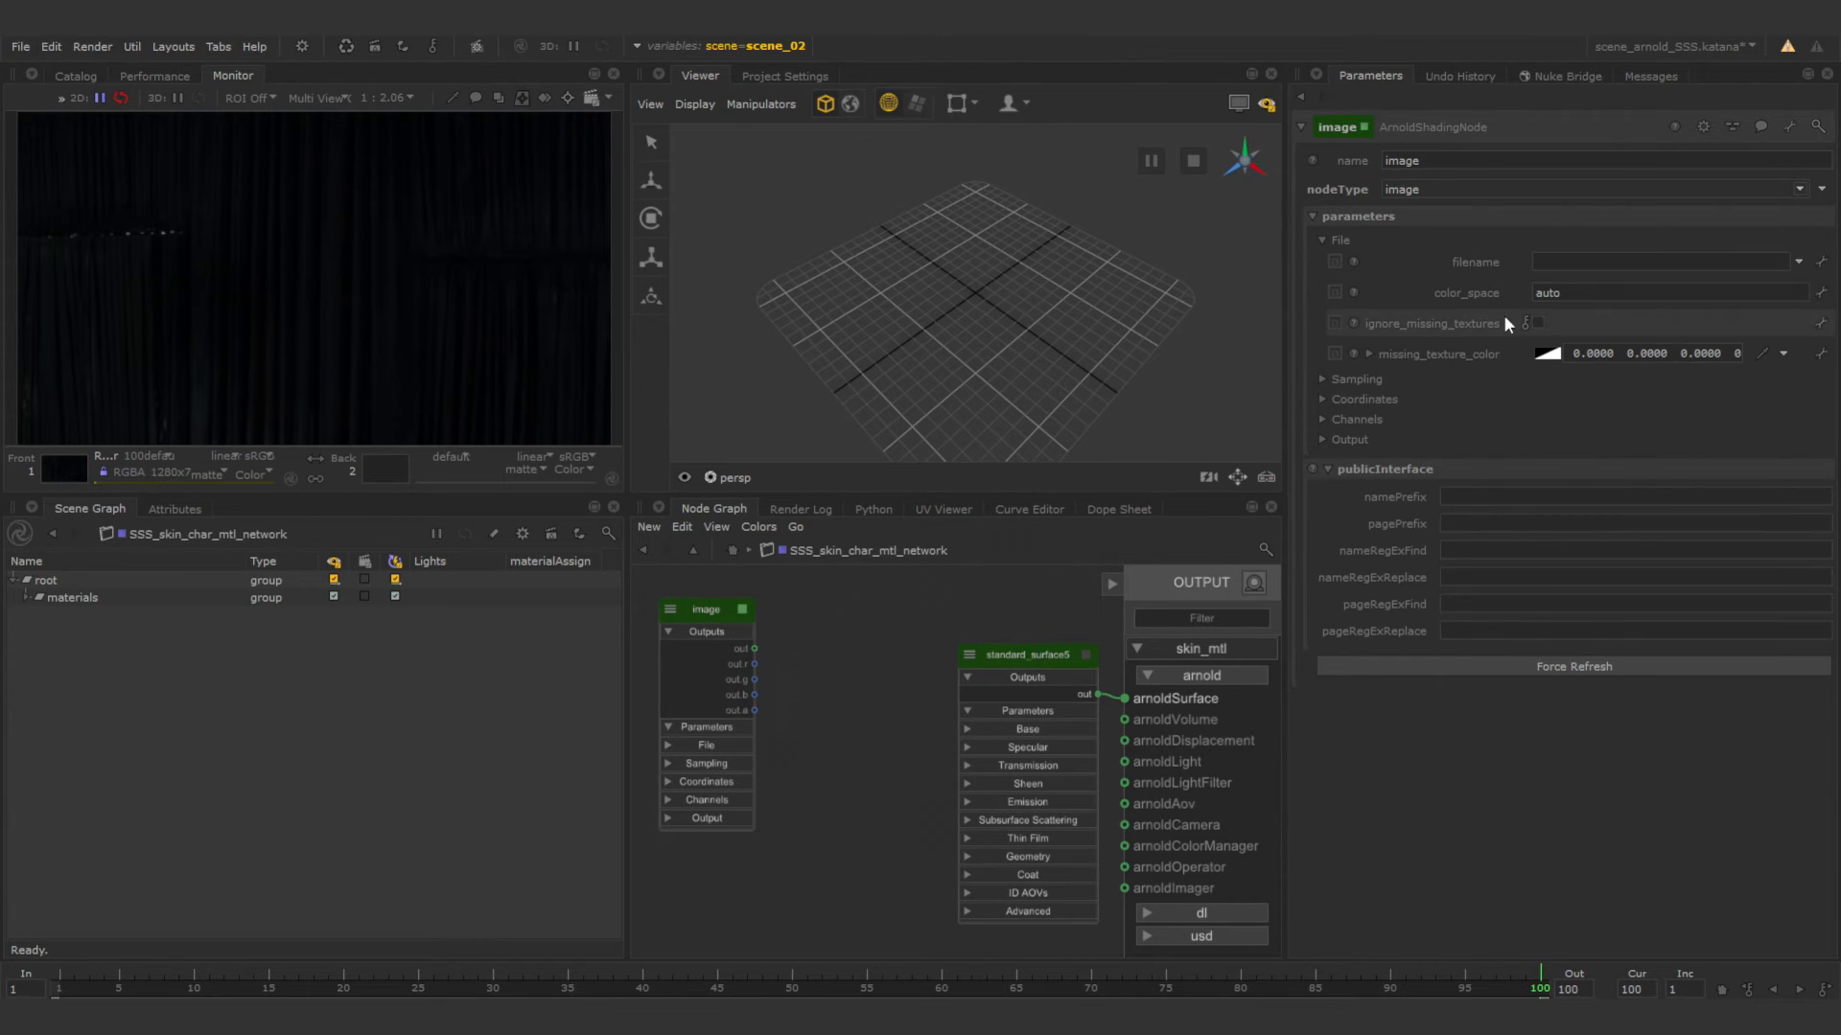
pyautogui.click(1798, 263)
pyautogui.click(1725, 285)
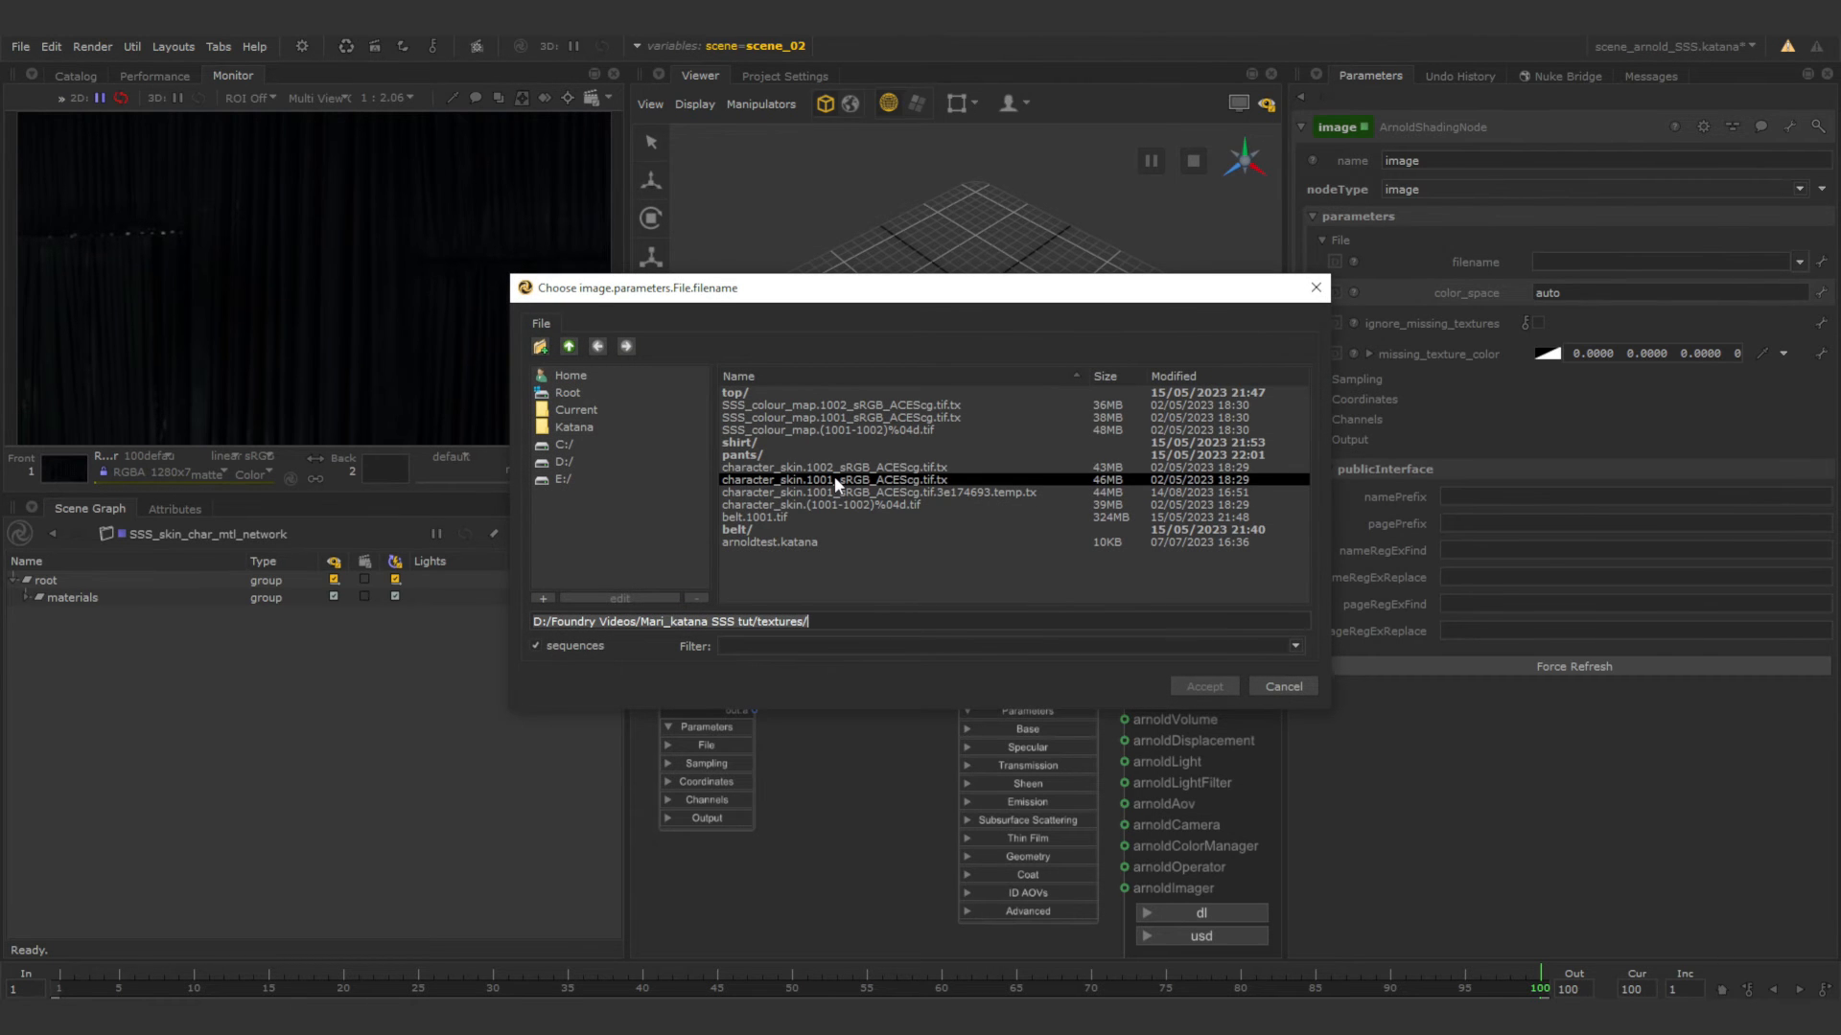
pyautogui.click(831, 505)
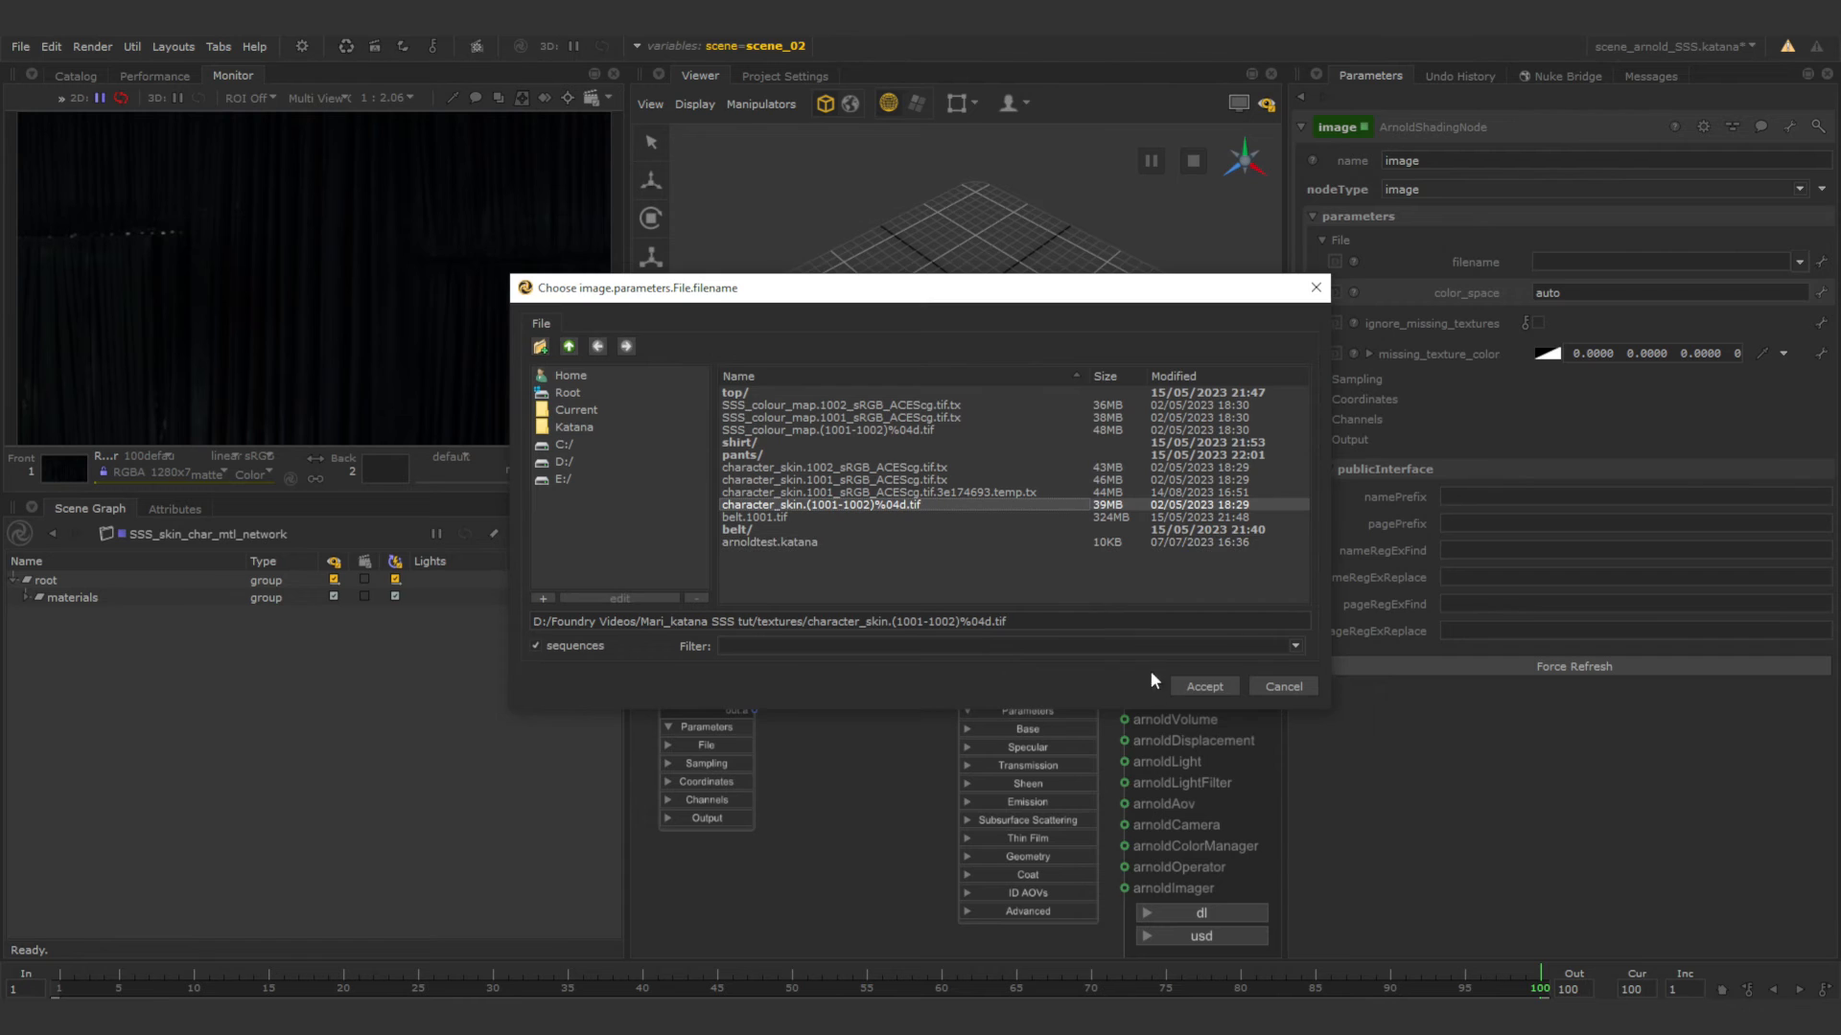
pyautogui.click(1198, 687)
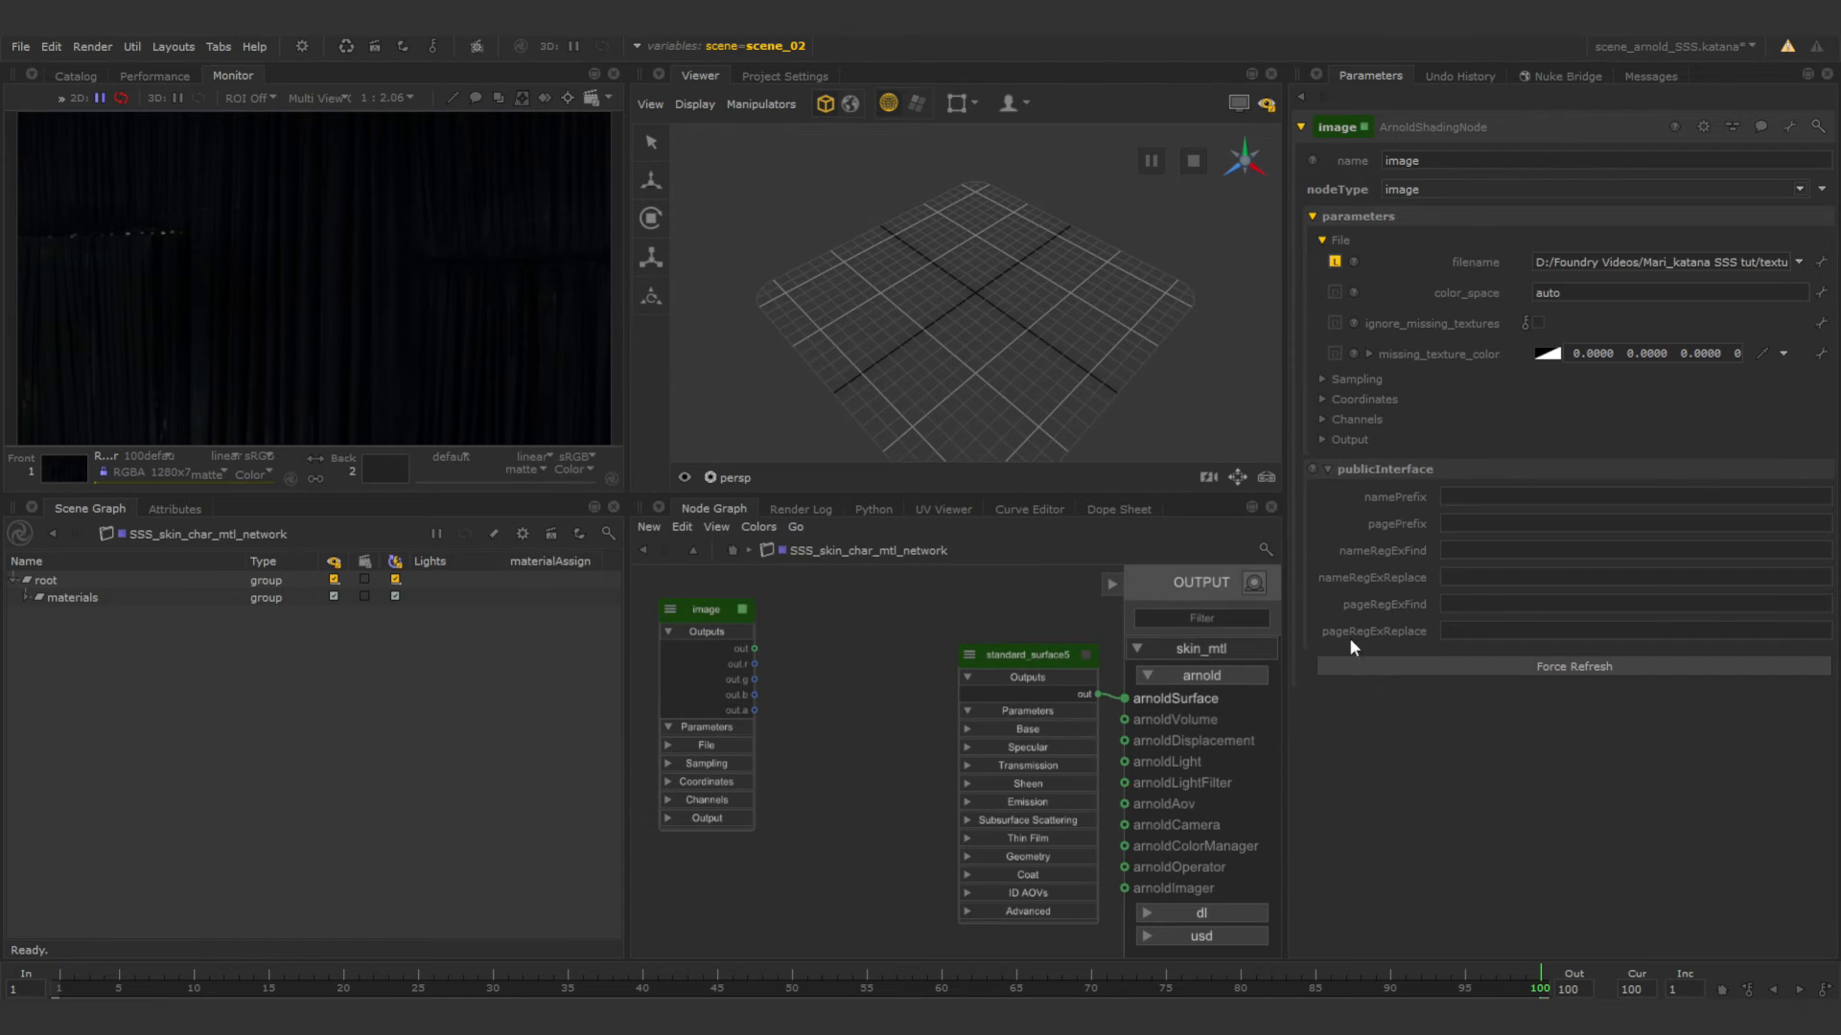
# Replace the tile range and %04d in the character_skin filename with <udim>.
pyautogui.click(1686, 263)
pyautogui.moveTo(1670, 264); pyautogui.dragTo(1774, 265)
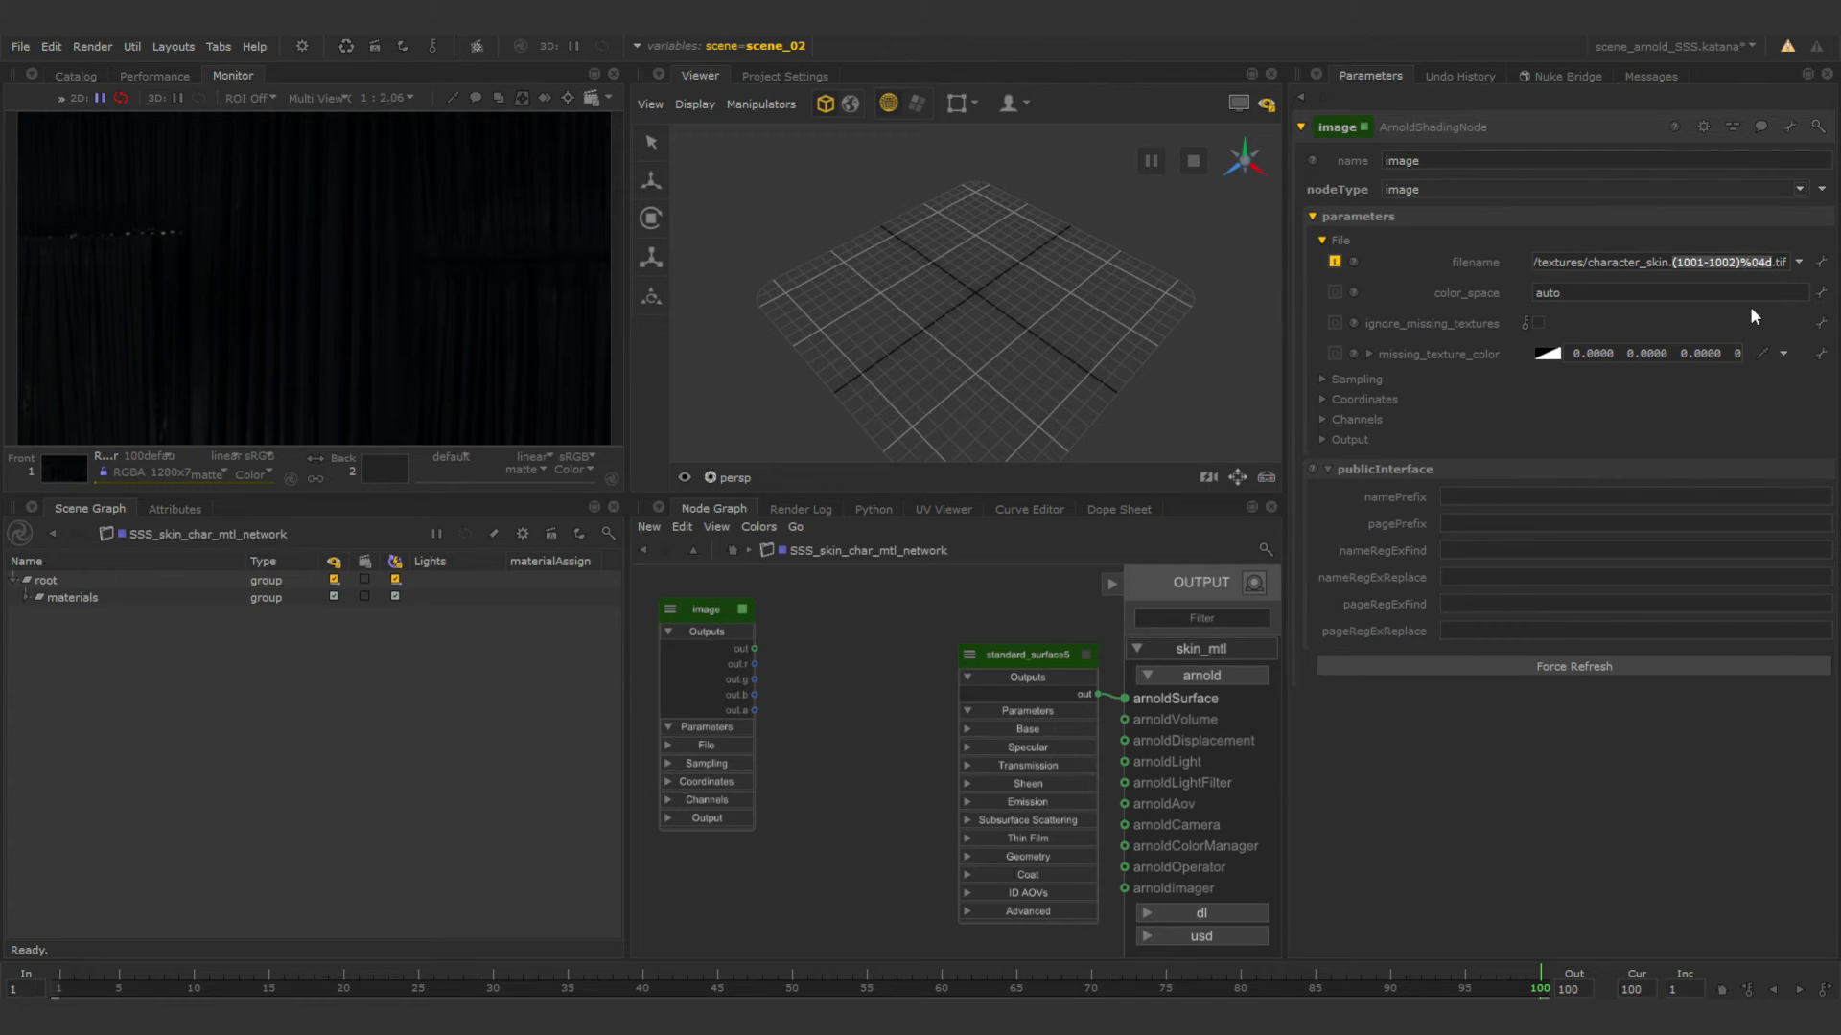
pyautogui.press('BackSpace')
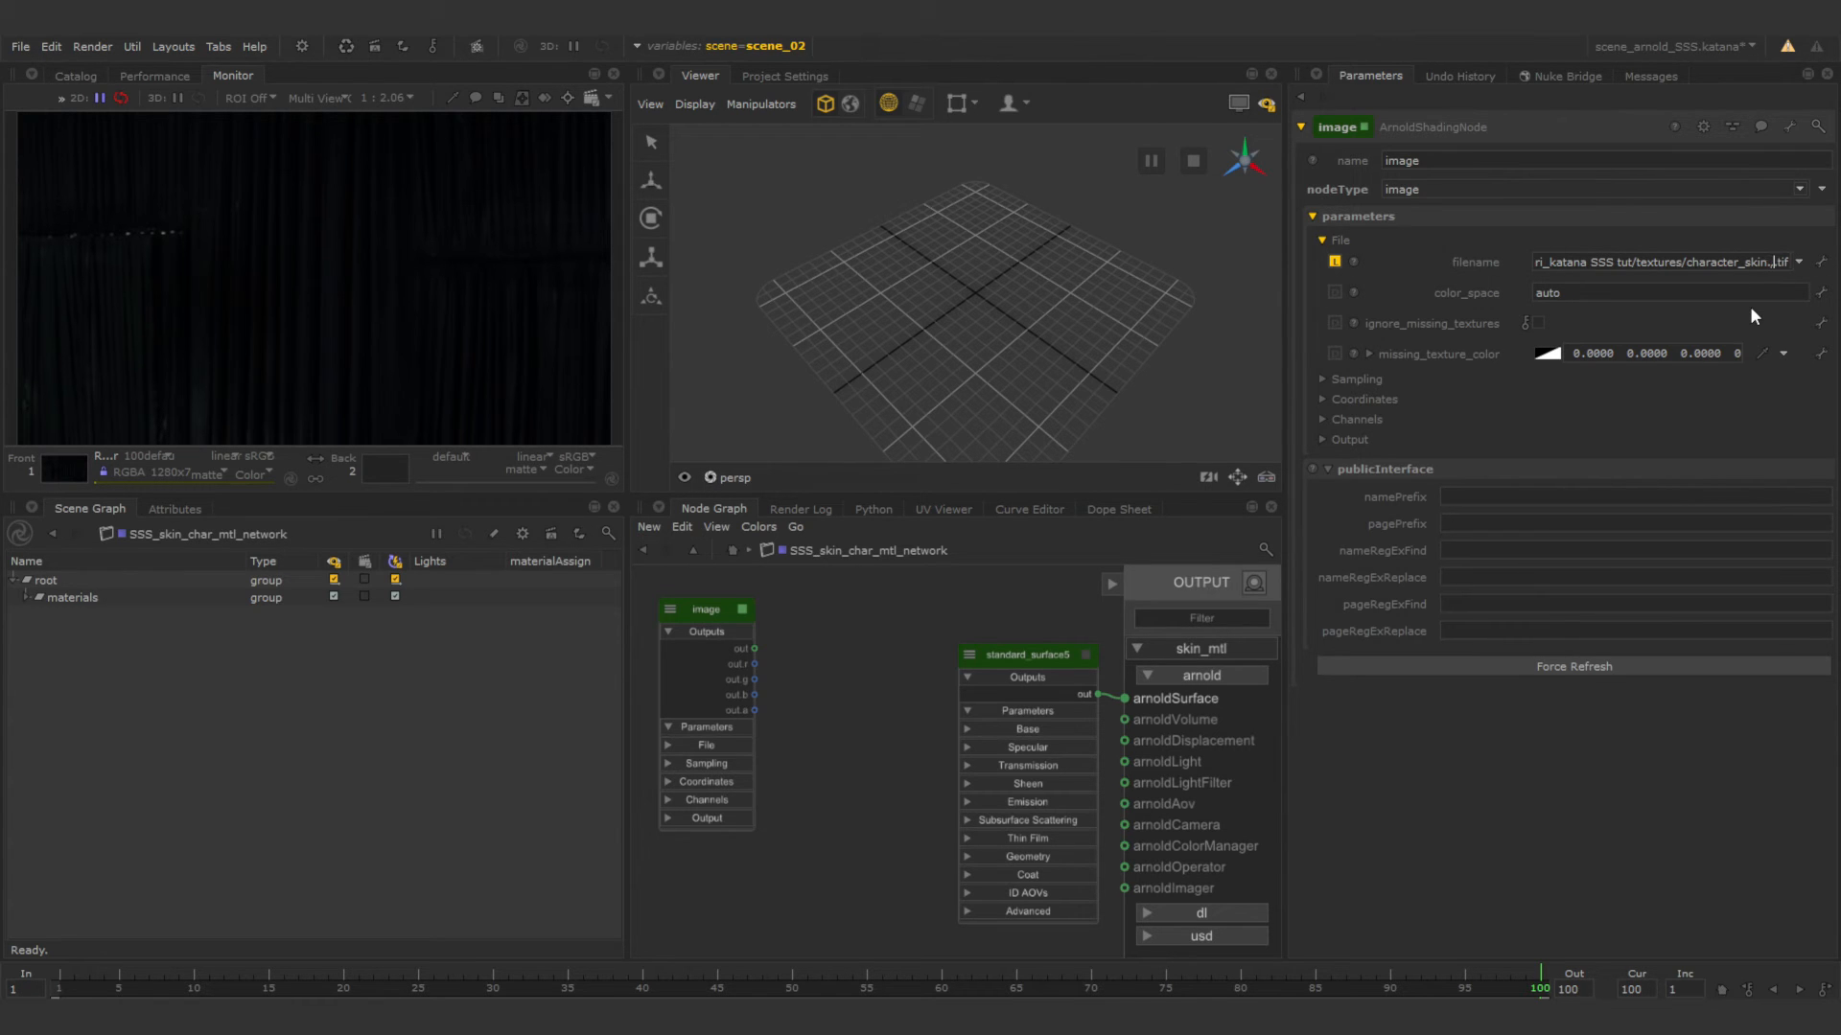
pyautogui.write('<udi')
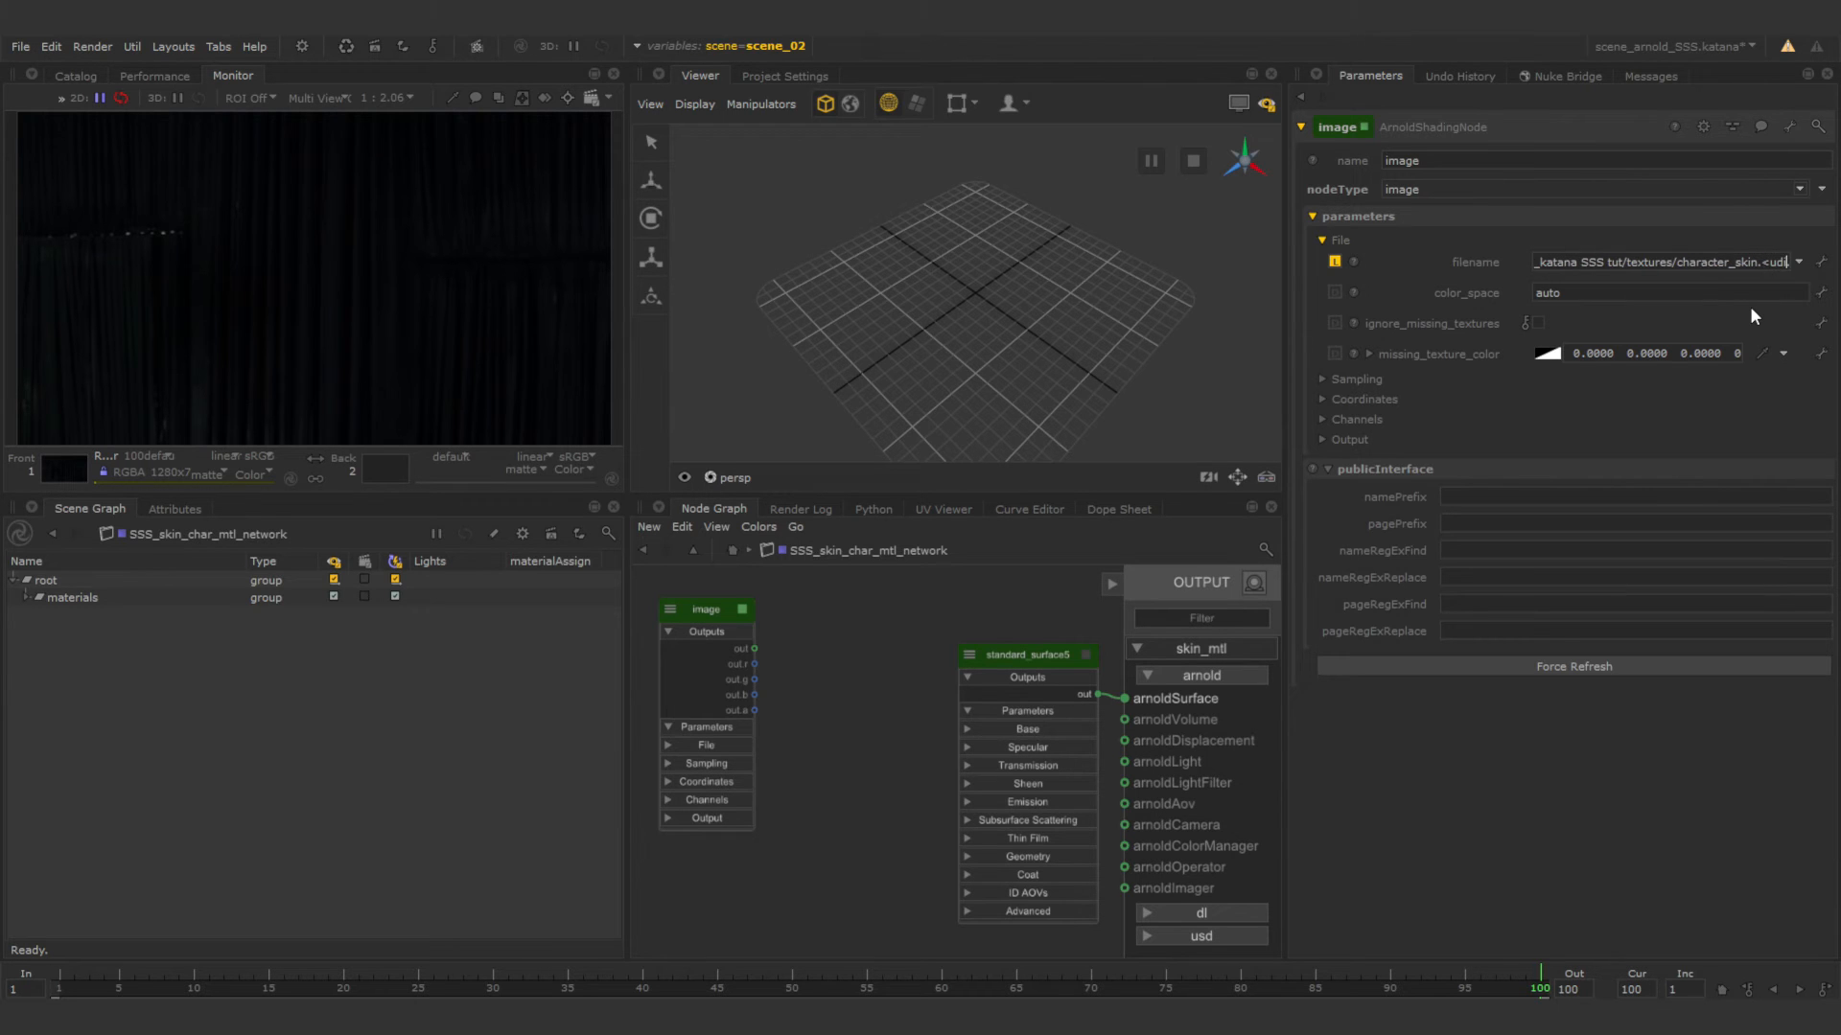
pyautogui.write('m>.')
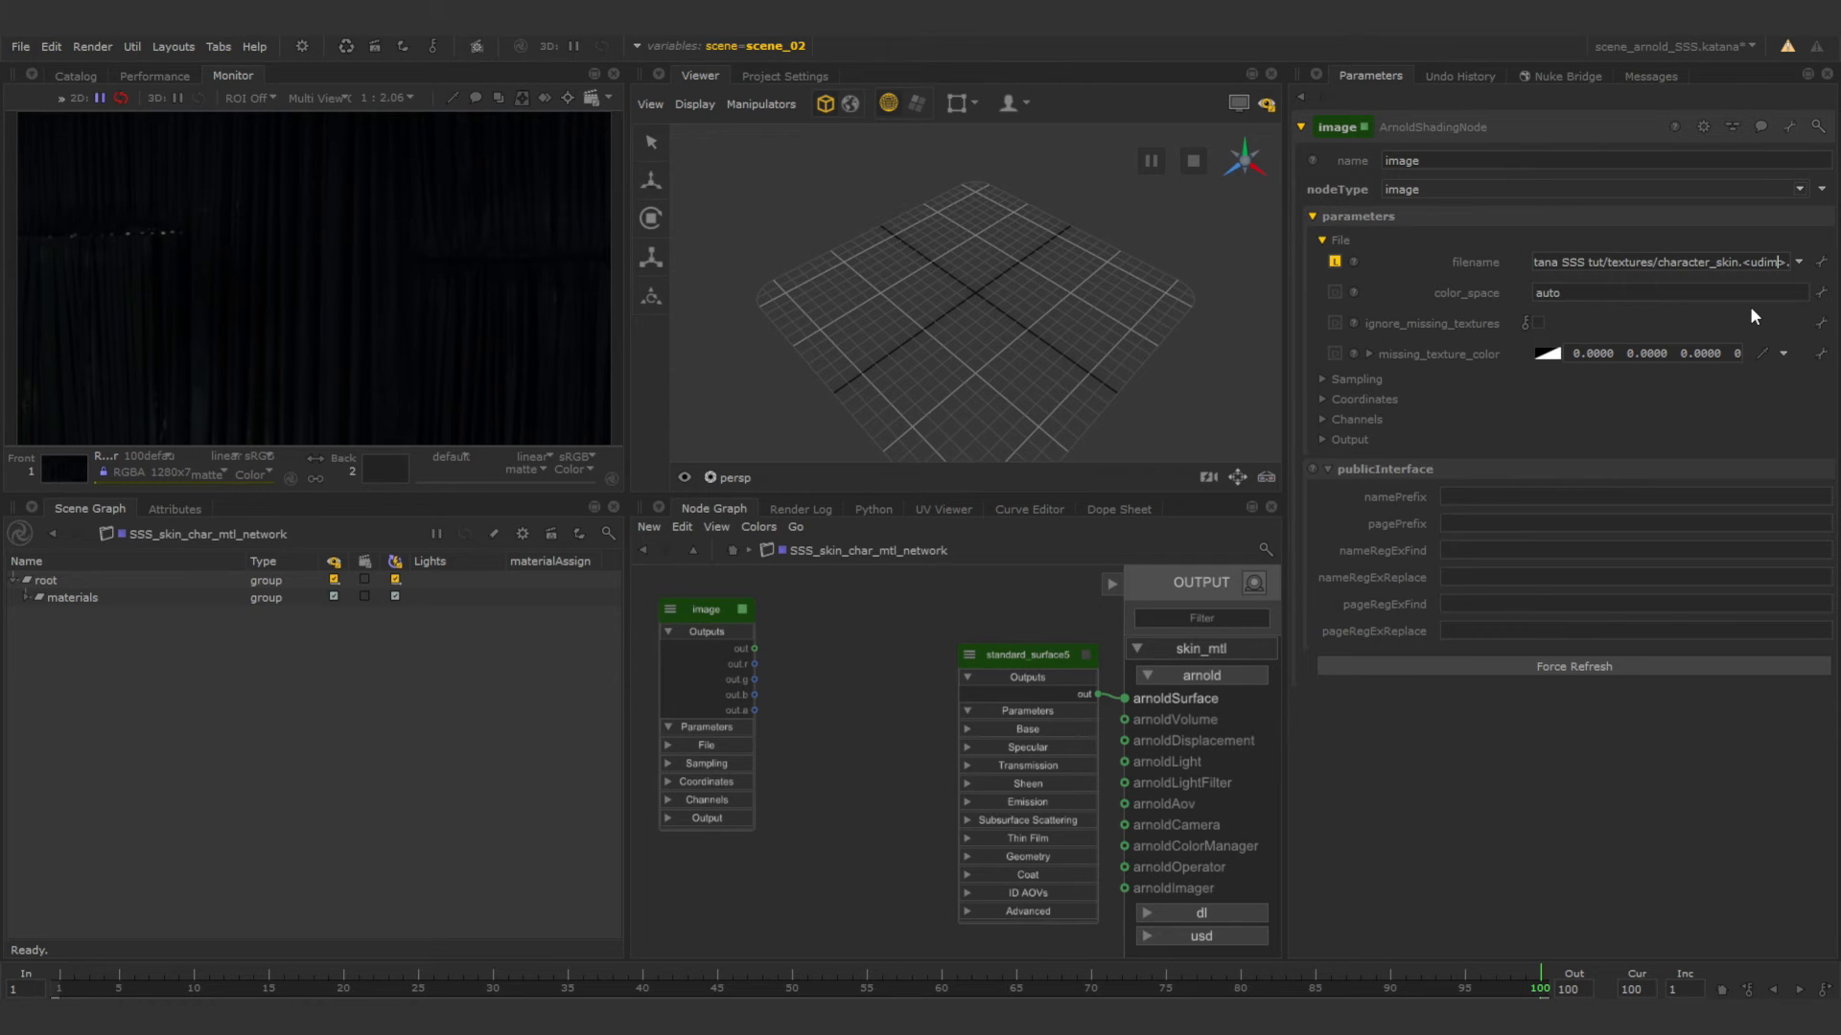
pyautogui.press('Return')
# Duplicate the image node and place the copy below the original.
pyautogui.moveTo(809, 676); pyautogui.dragTo(868, 643, button='middle')
pyautogui.click(734, 579)
pyautogui.hotkey('ctrl', 'c')
pyautogui.click(823, 673)
pyautogui.hotkey('ctrl', 'v')
pyautogui.click(791, 755)
pyautogui.moveTo(945, 710); pyautogui.dragTo(974, 680, button='middle')
# Load the texture sequence SSS_colour_map.(1001-1002)%04d.tif into the duplicated image node's filename.
pyautogui.click(905, 732)
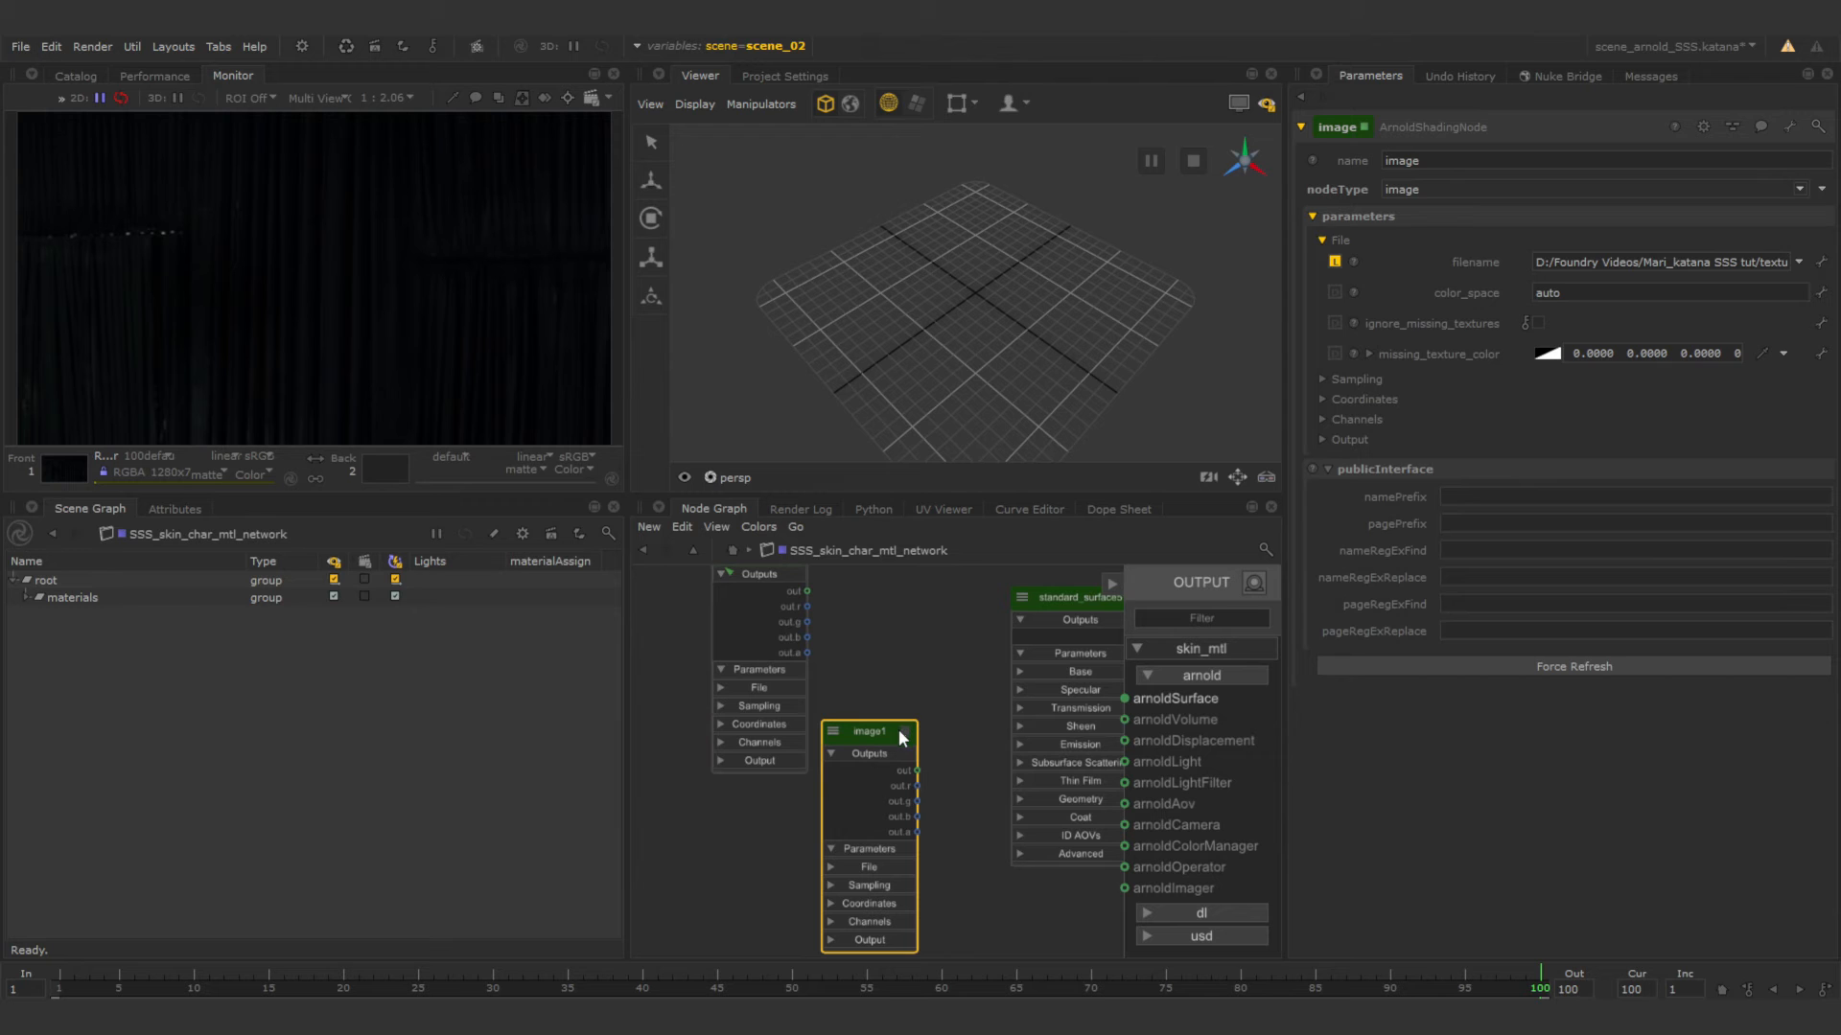
pyautogui.click(1328, 241)
pyautogui.click(1800, 264)
pyautogui.click(1716, 285)
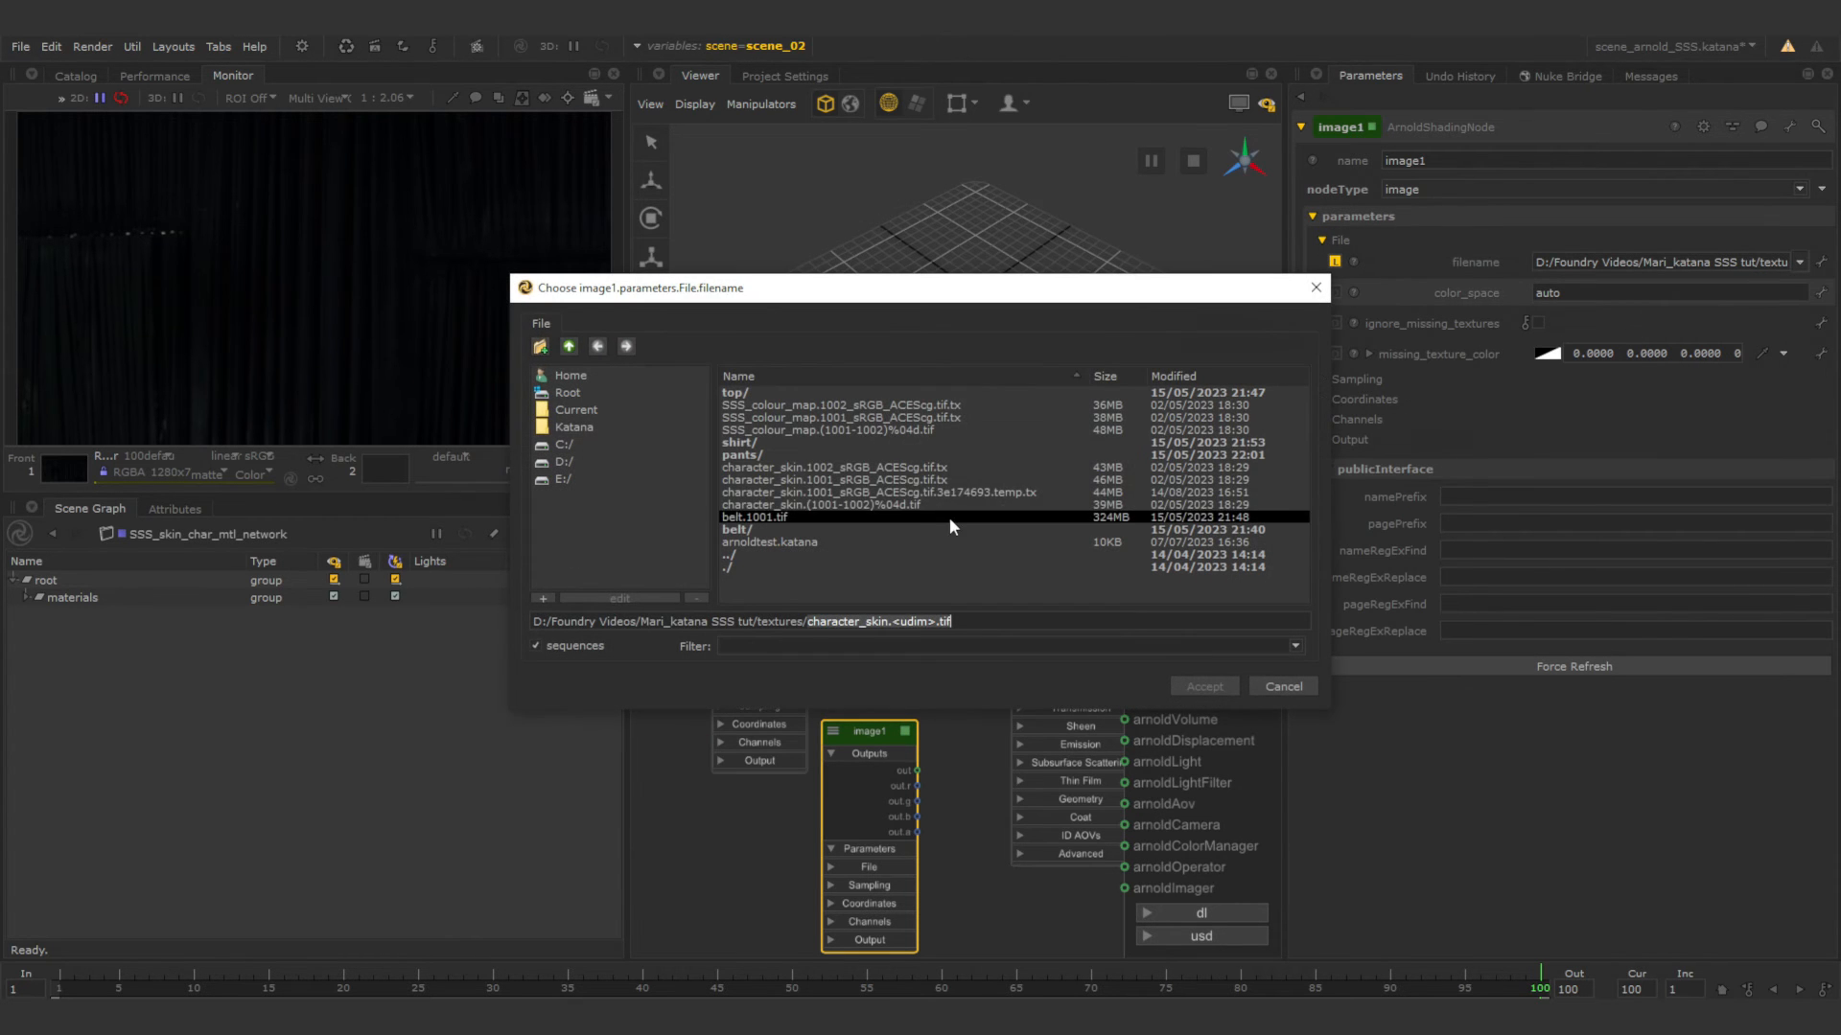
pyautogui.click(853, 429)
pyautogui.click(1177, 683)
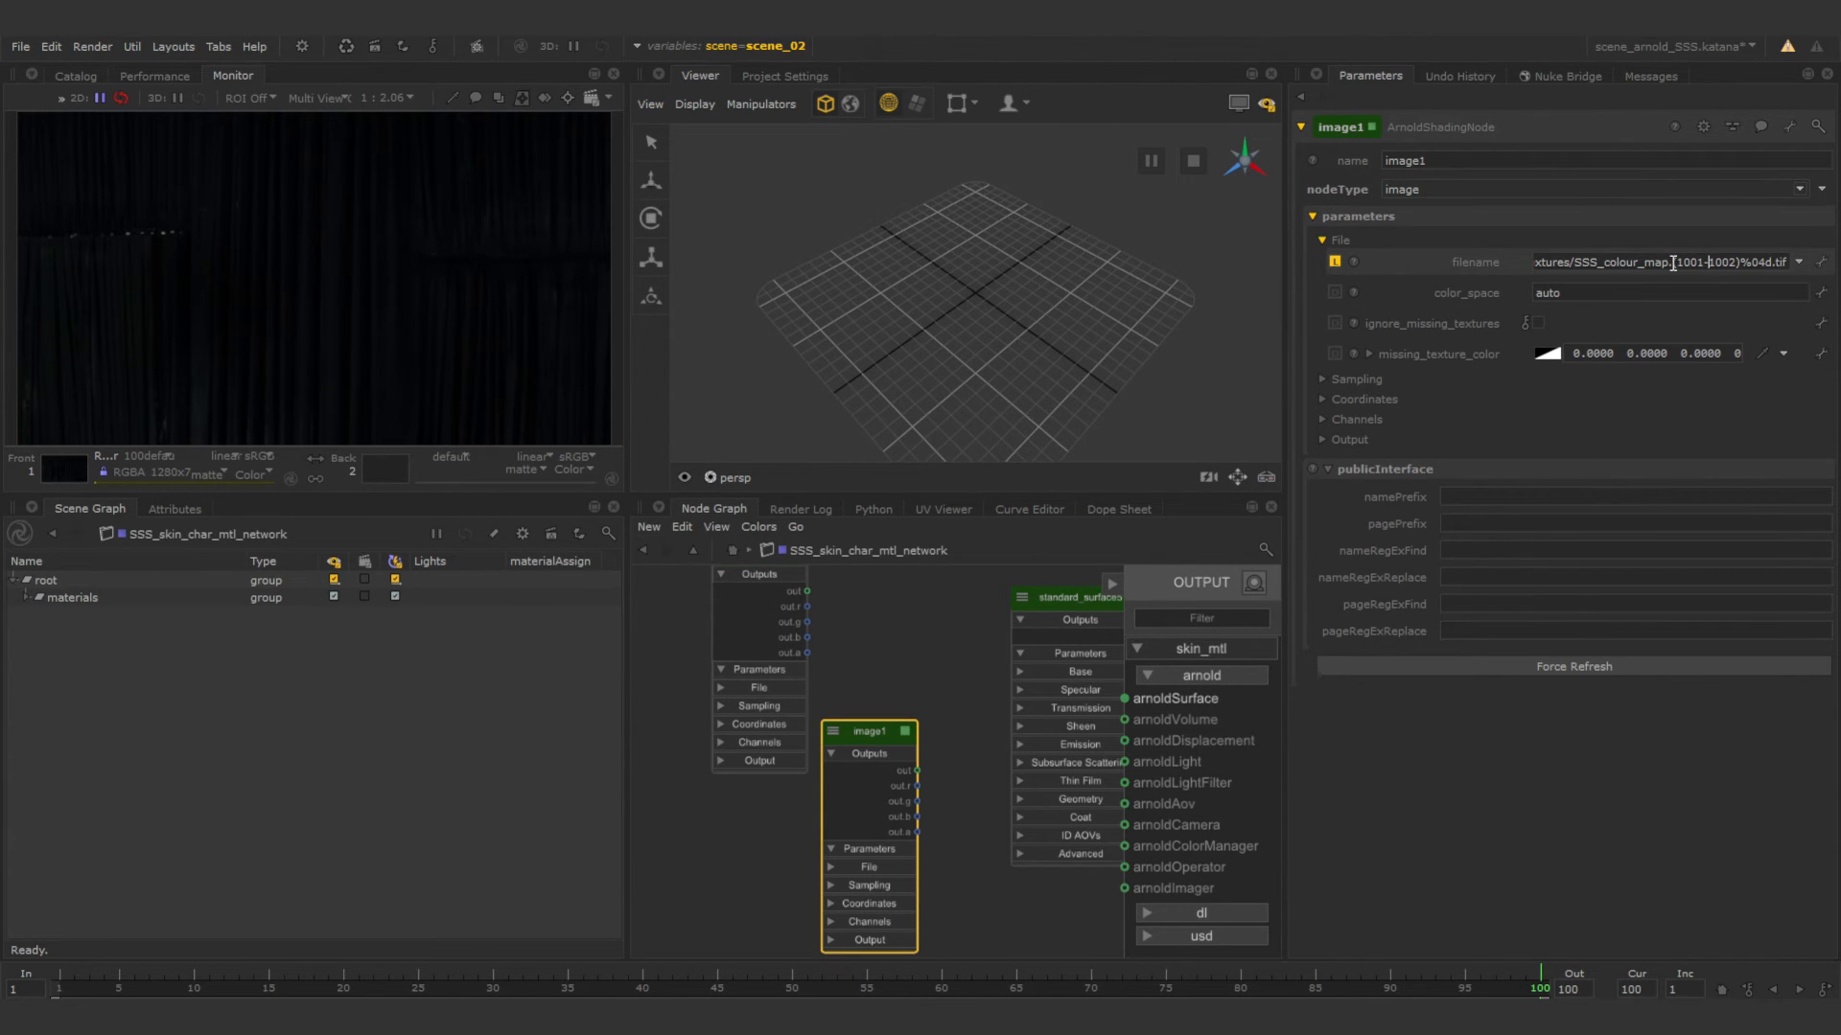
# Replace the tile range and %04d in the SSS_colour_map filename with <udim>.
pyautogui.moveTo(1673, 266); pyautogui.dragTo(1772, 262)
pyautogui.press('BackSpace')
pyautogui.press('BackSpace')
pyautogui.press('BackSpace')
pyautogui.press('BackSpace')
pyautogui.write('<udim>')
pyautogui.press('Return')
# Rearrange the two image nodes and the standard_surface shader with space between them, and enlarge the node graph area.
pyautogui.click(949, 818)
pyautogui.moveTo(949, 819); pyautogui.dragTo(970, 830, button='middle')
pyautogui.scroll(-2, 992, 796)
pyautogui.moveTo(955, 767); pyautogui.dragTo(772, 804)
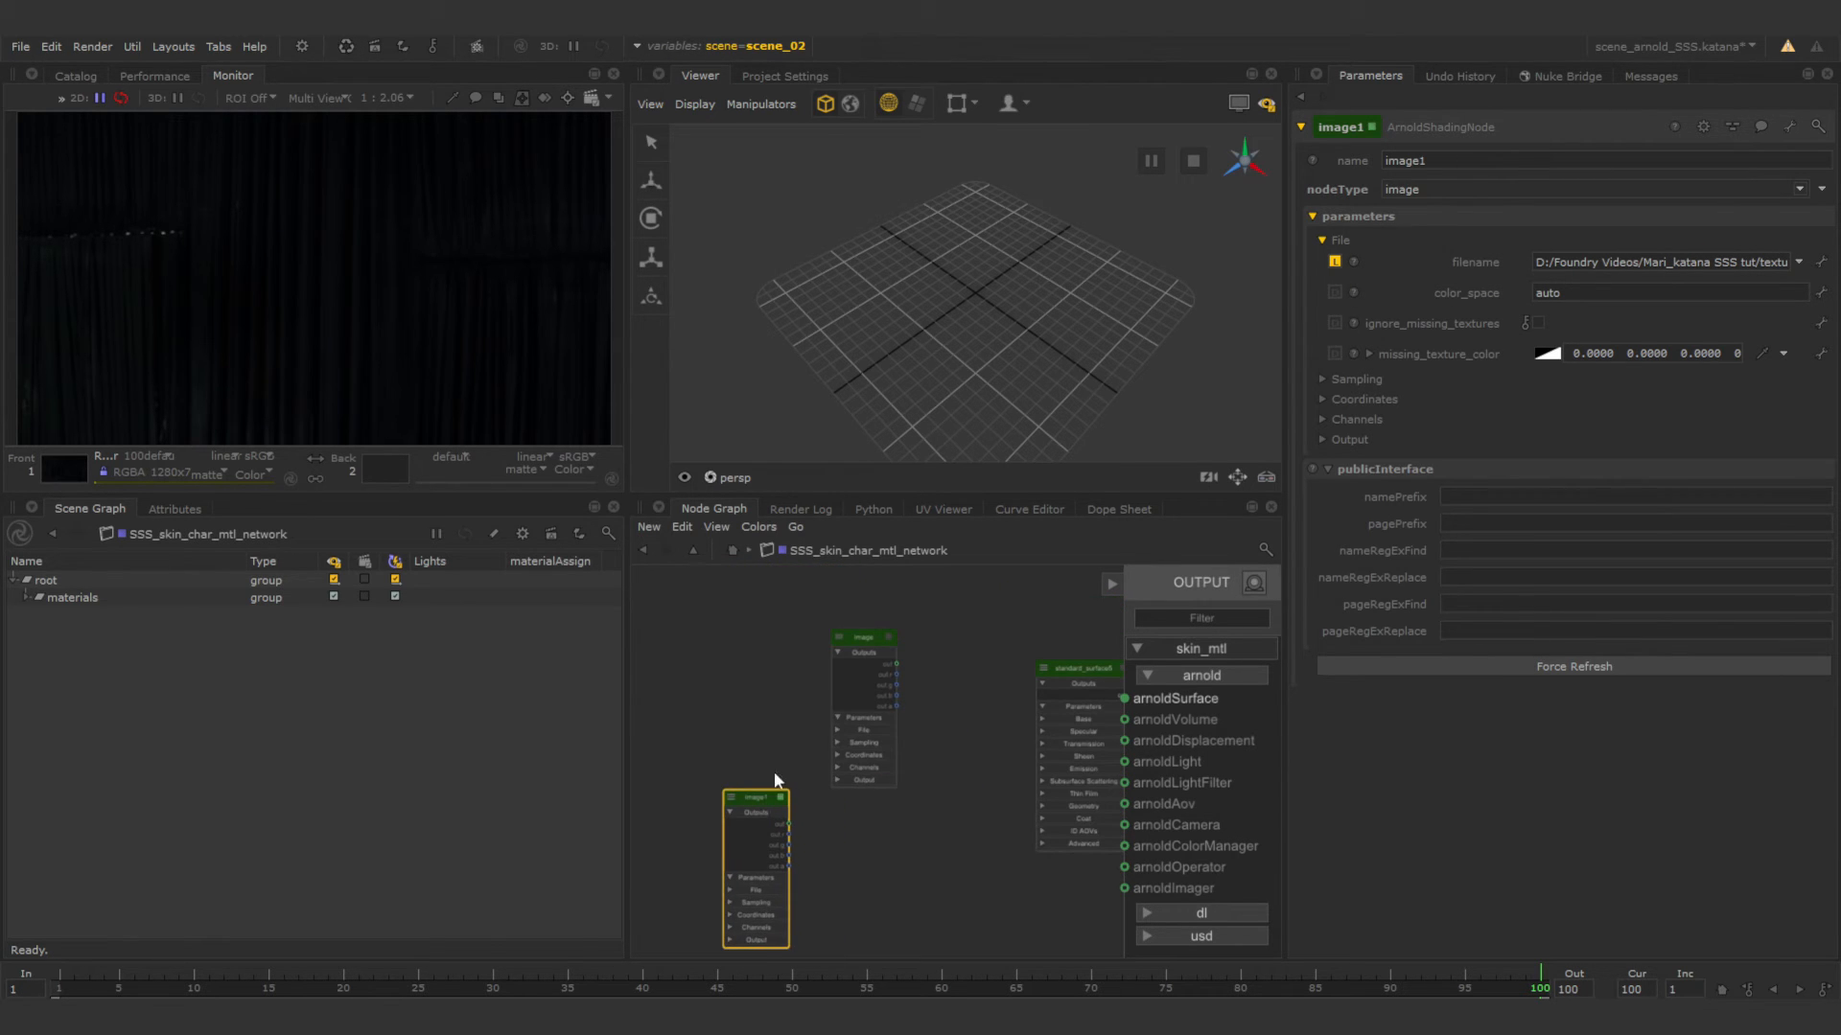
pyautogui.moveTo(861, 641); pyautogui.dragTo(781, 625)
pyautogui.moveTo(1075, 671); pyautogui.dragTo(941, 659)
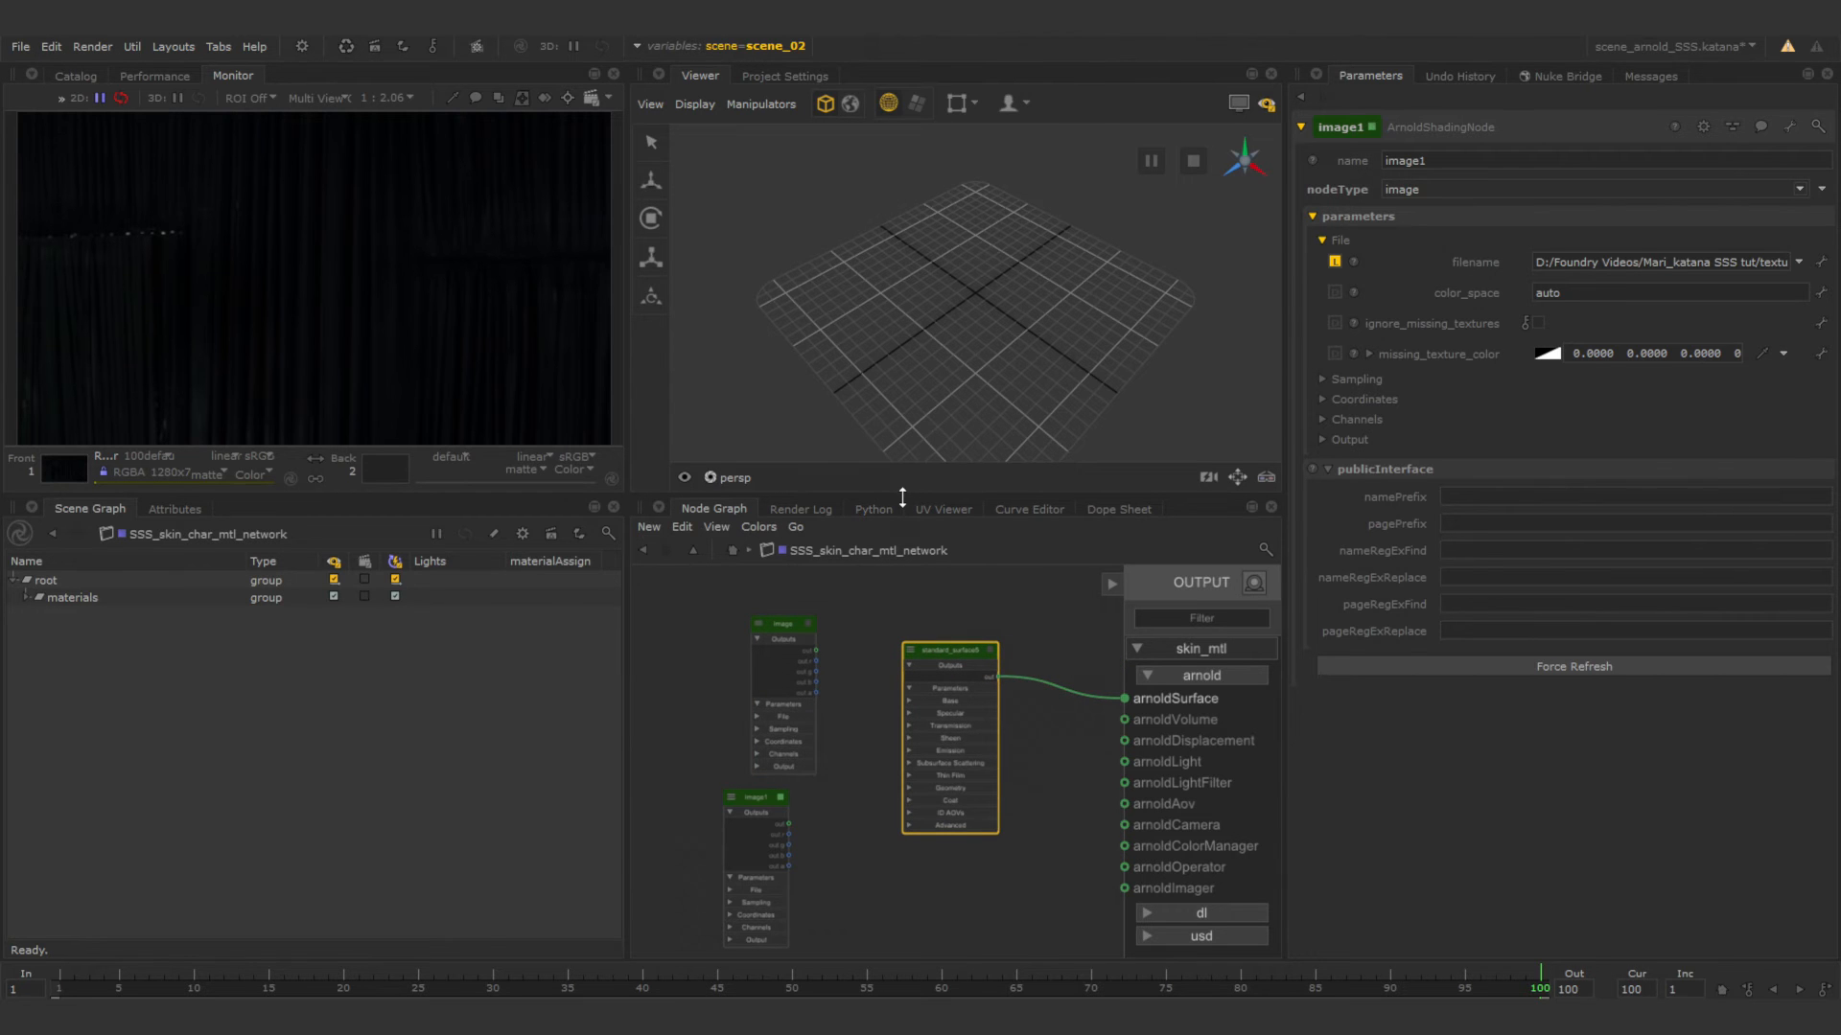
pyautogui.moveTo(902, 497); pyautogui.dragTo(902, 396)
pyautogui.moveTo(629, 652); pyautogui.dragTo(500, 657)
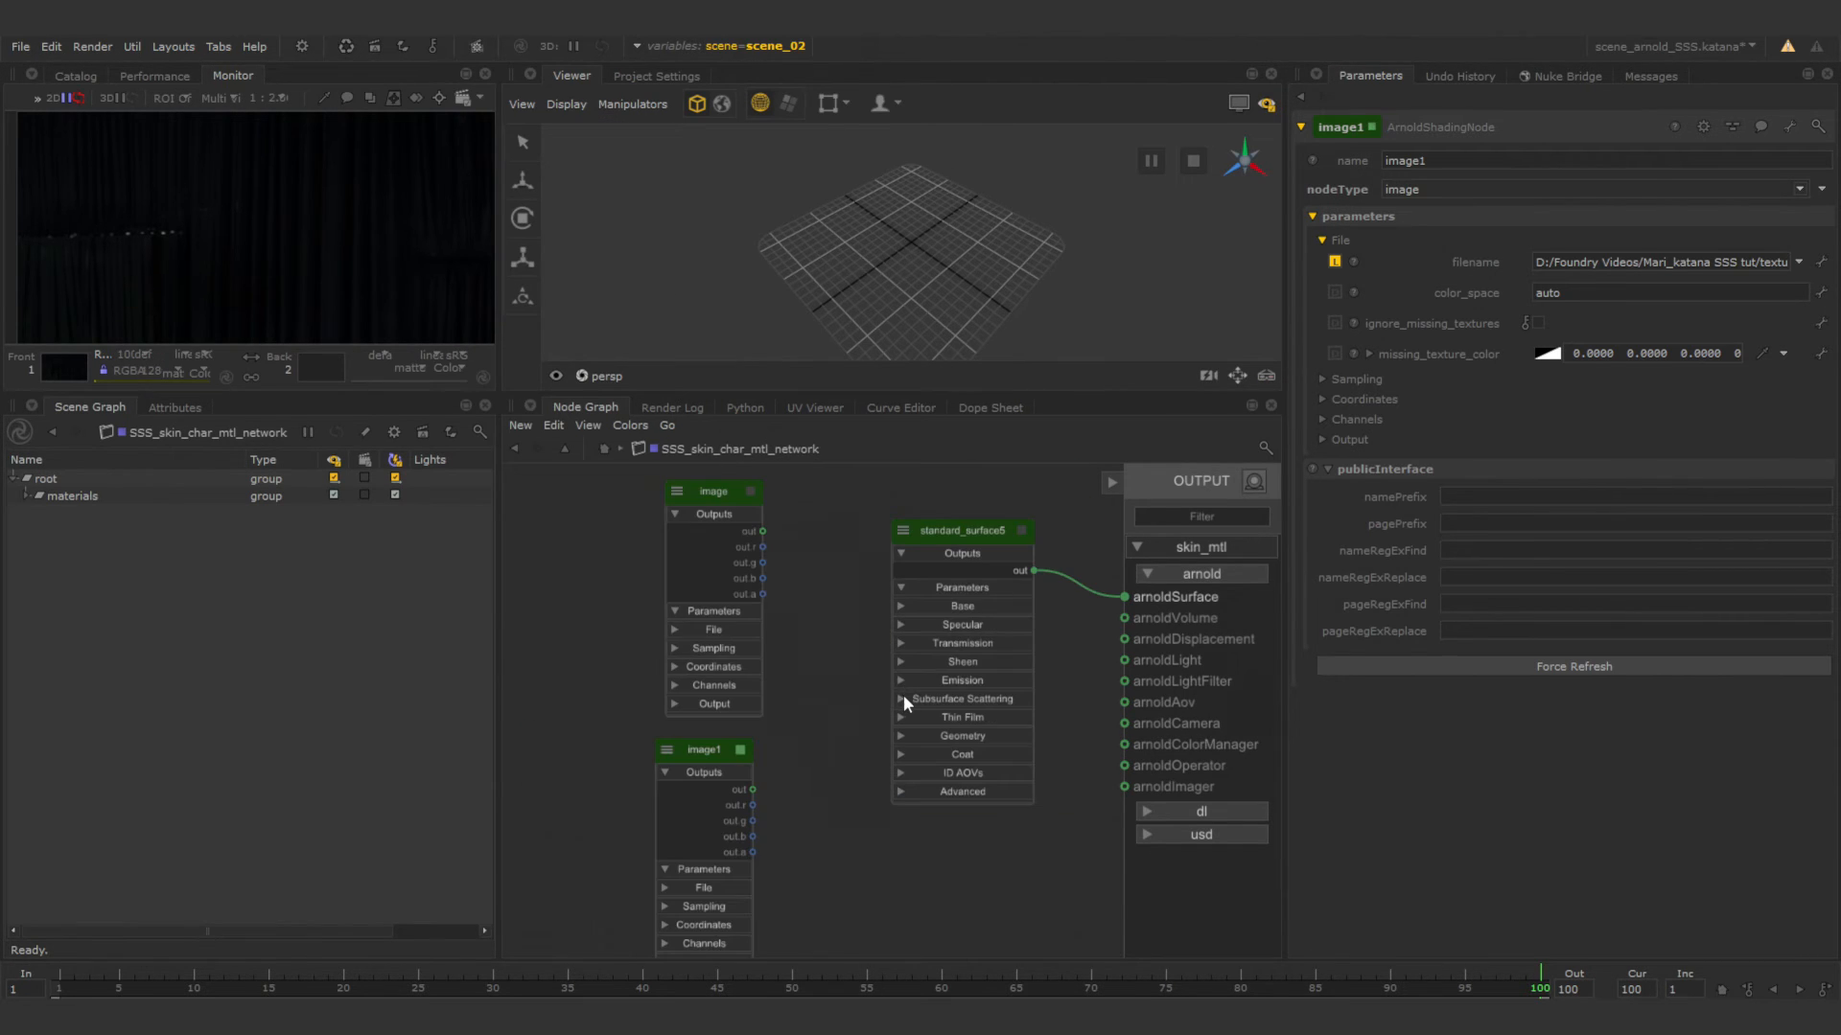
# Connect the character_skin image's out to the base_color input of the standard_surface shader.
pyautogui.click(902, 699)
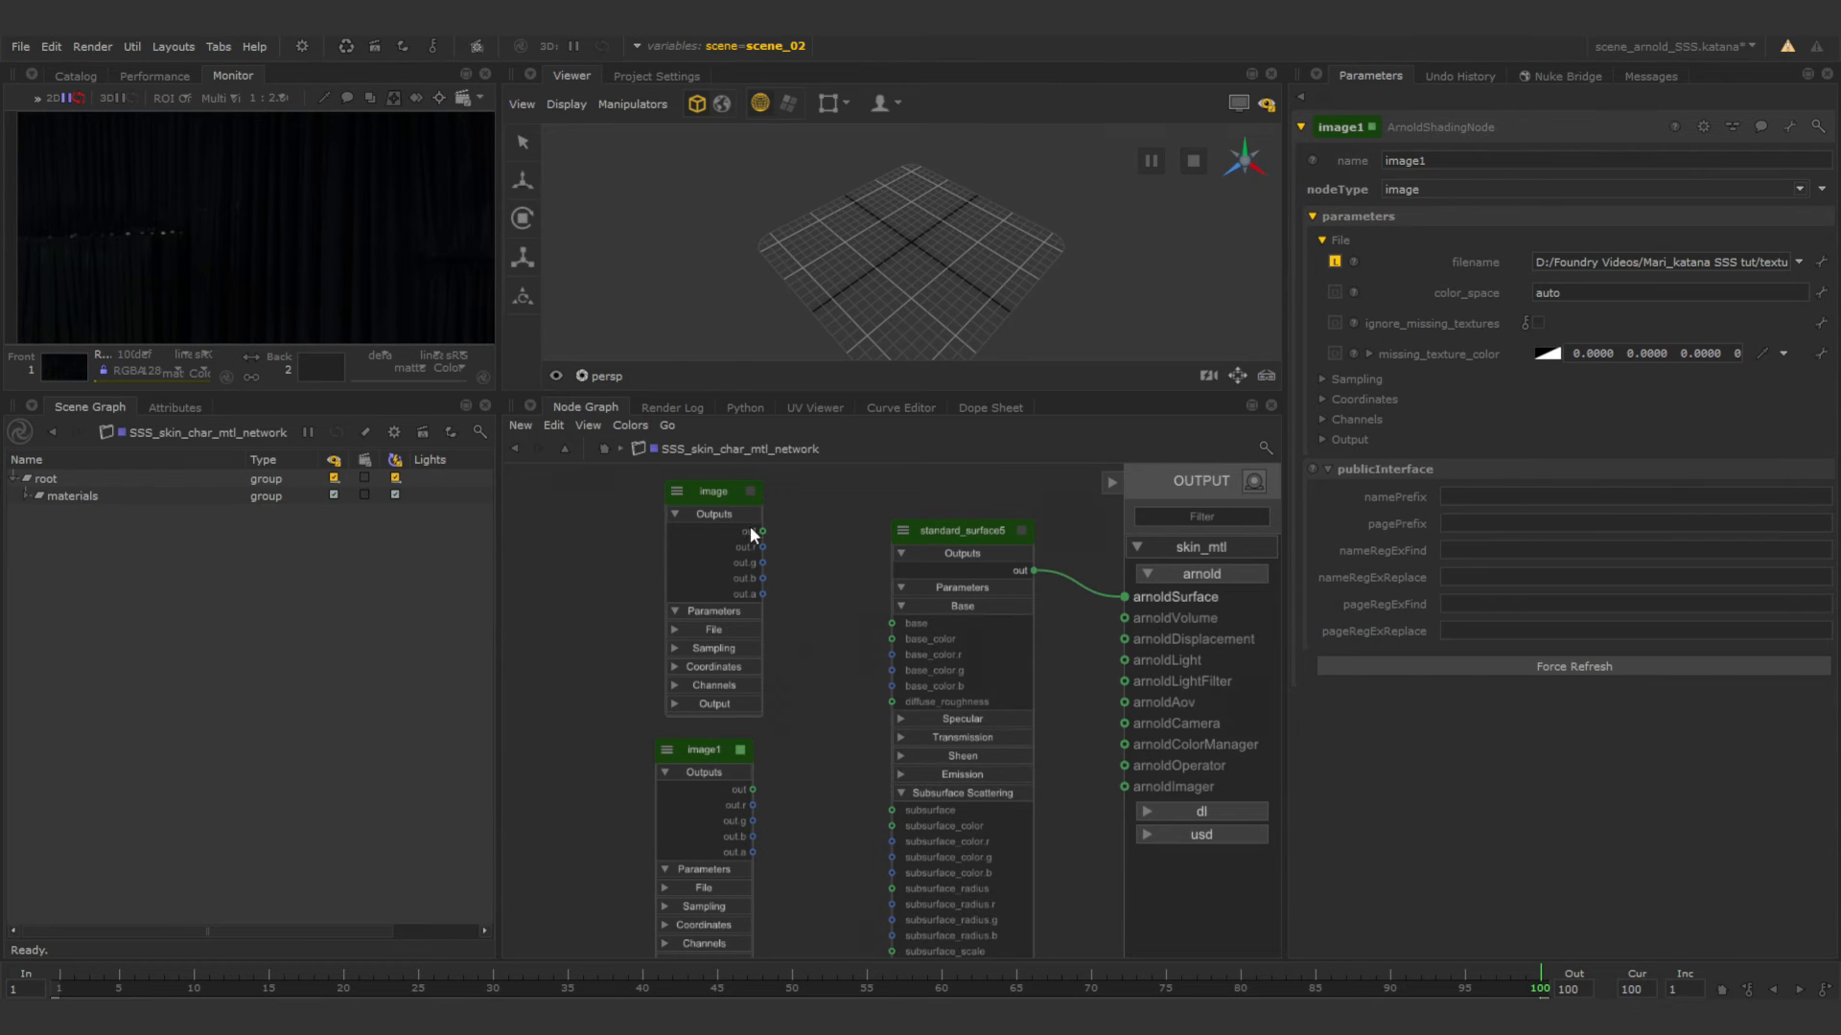
pyautogui.moveTo(763, 532); pyautogui.dragTo(764, 538)
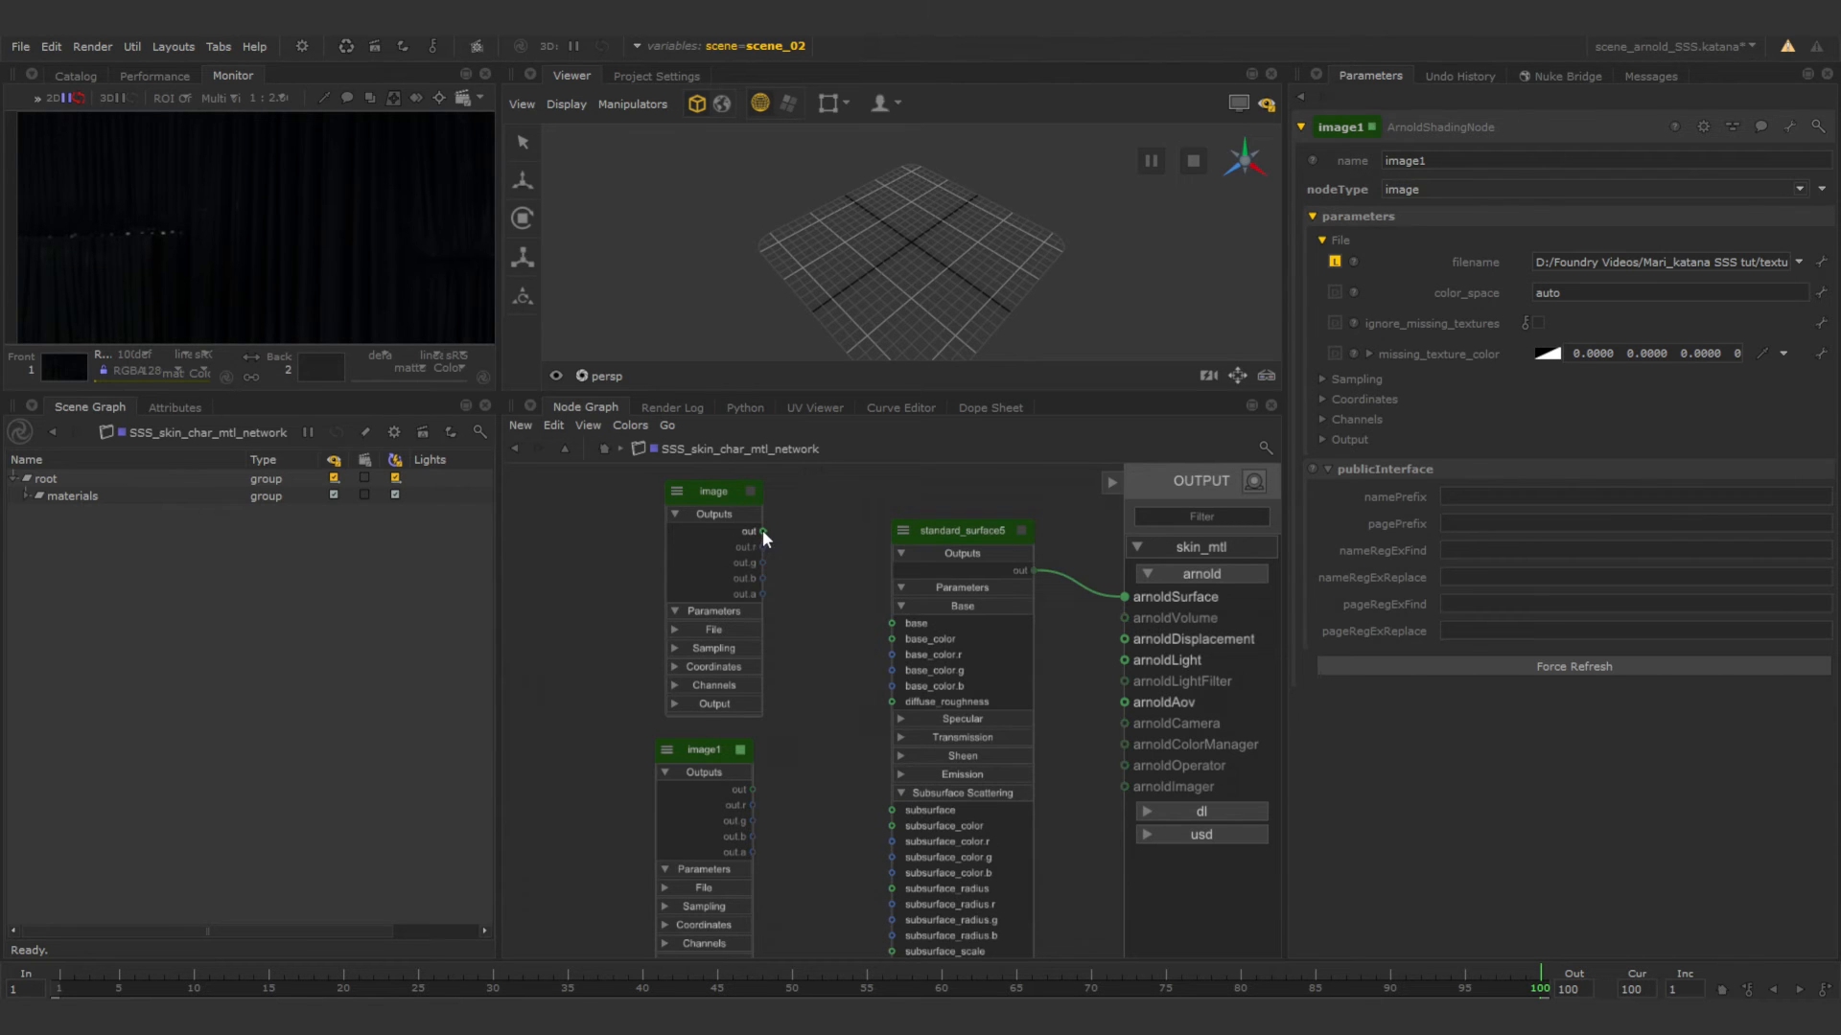
pyautogui.moveTo(853, 609); pyautogui.dragTo(895, 637)
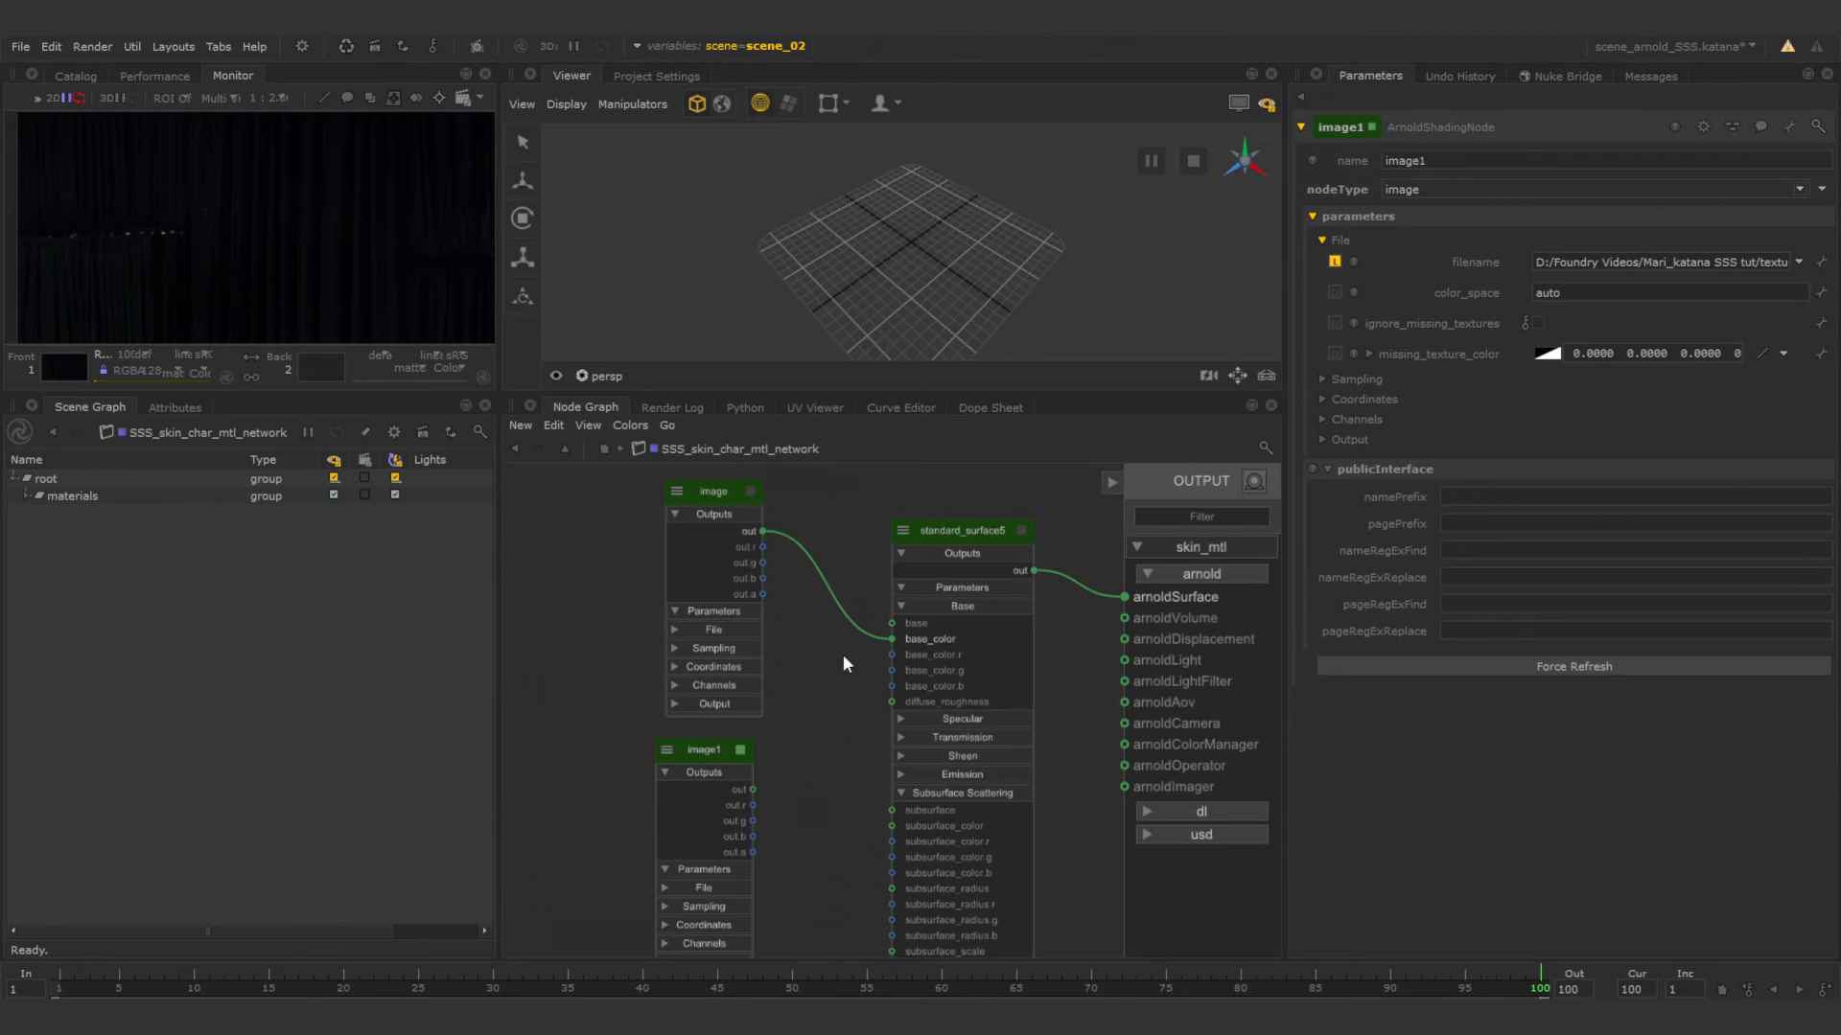
# Rename the standard_surface shader as skin_mtl_shader.
pyautogui.doubleClick(976, 533)
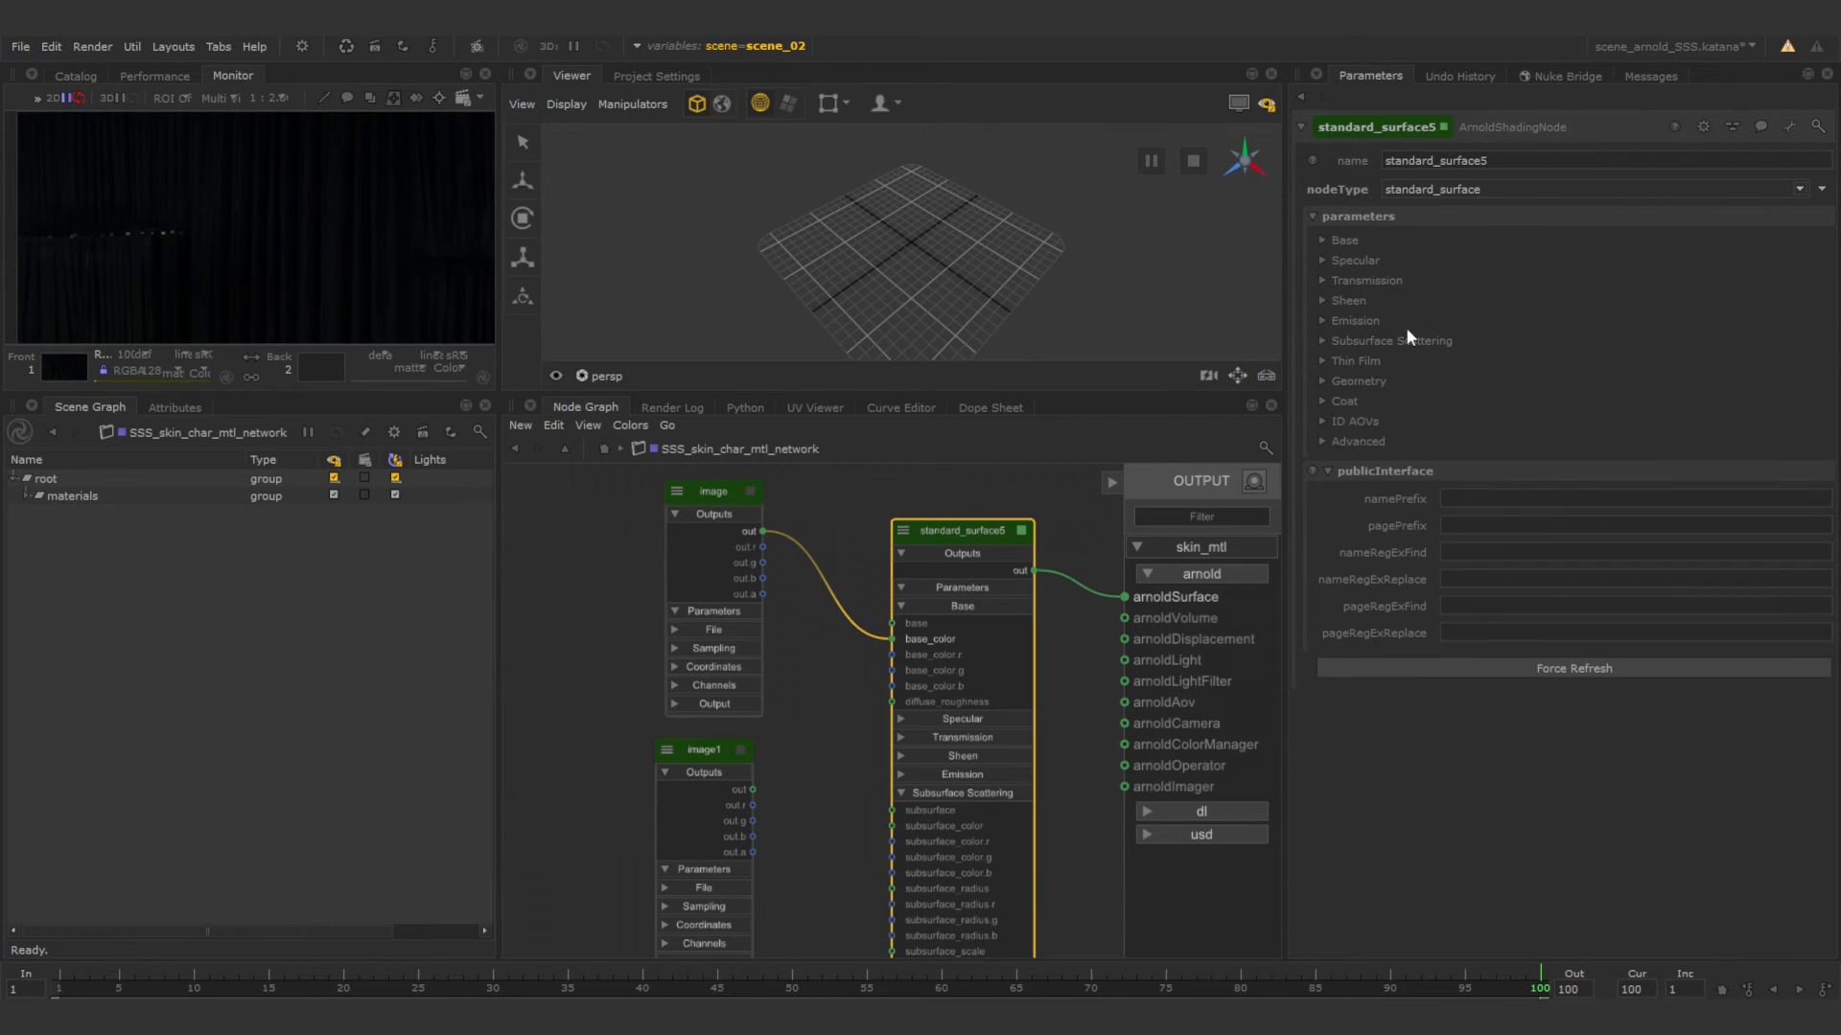
pyautogui.doubleClick(1467, 160)
pyautogui.write('skin_mtl_shader')
pyautogui.press('Return')
# Leave the material network, view the scene from the Render node and look through render_cam in the viewer.
pyautogui.click(752, 676)
pyautogui.scroll(4, 823, 692)
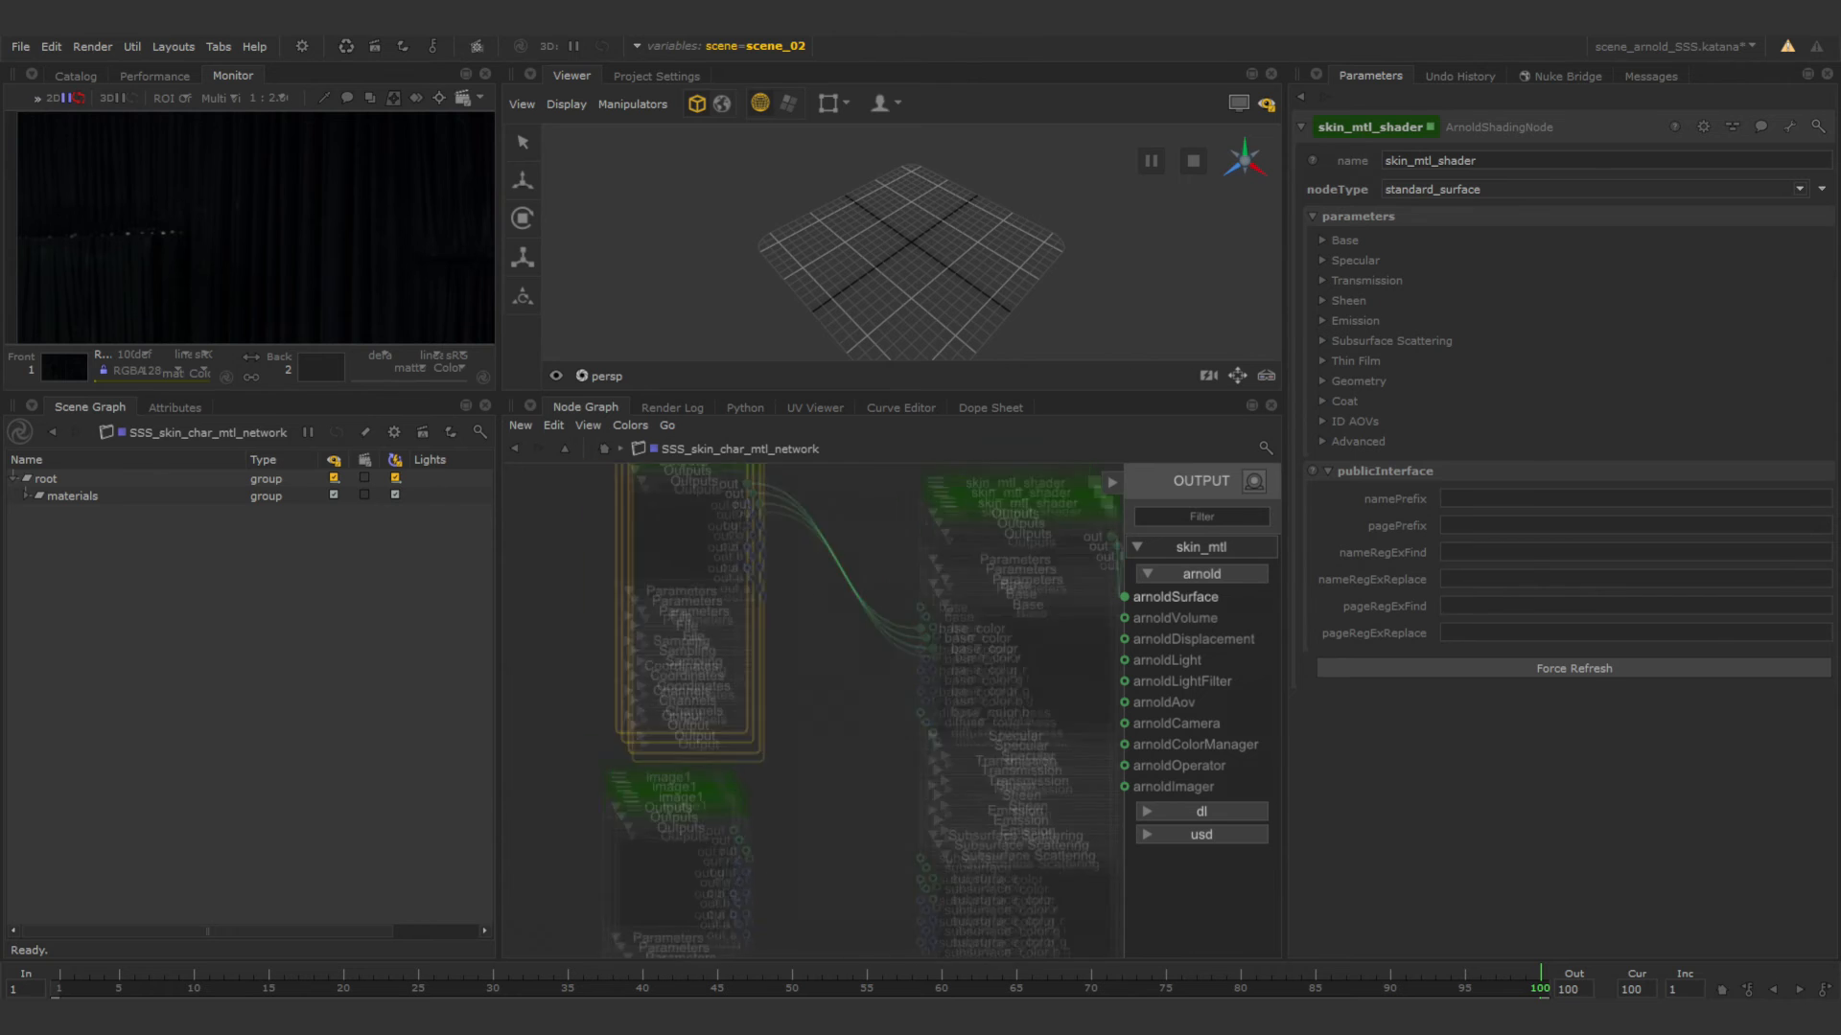
pyautogui.click(514, 449)
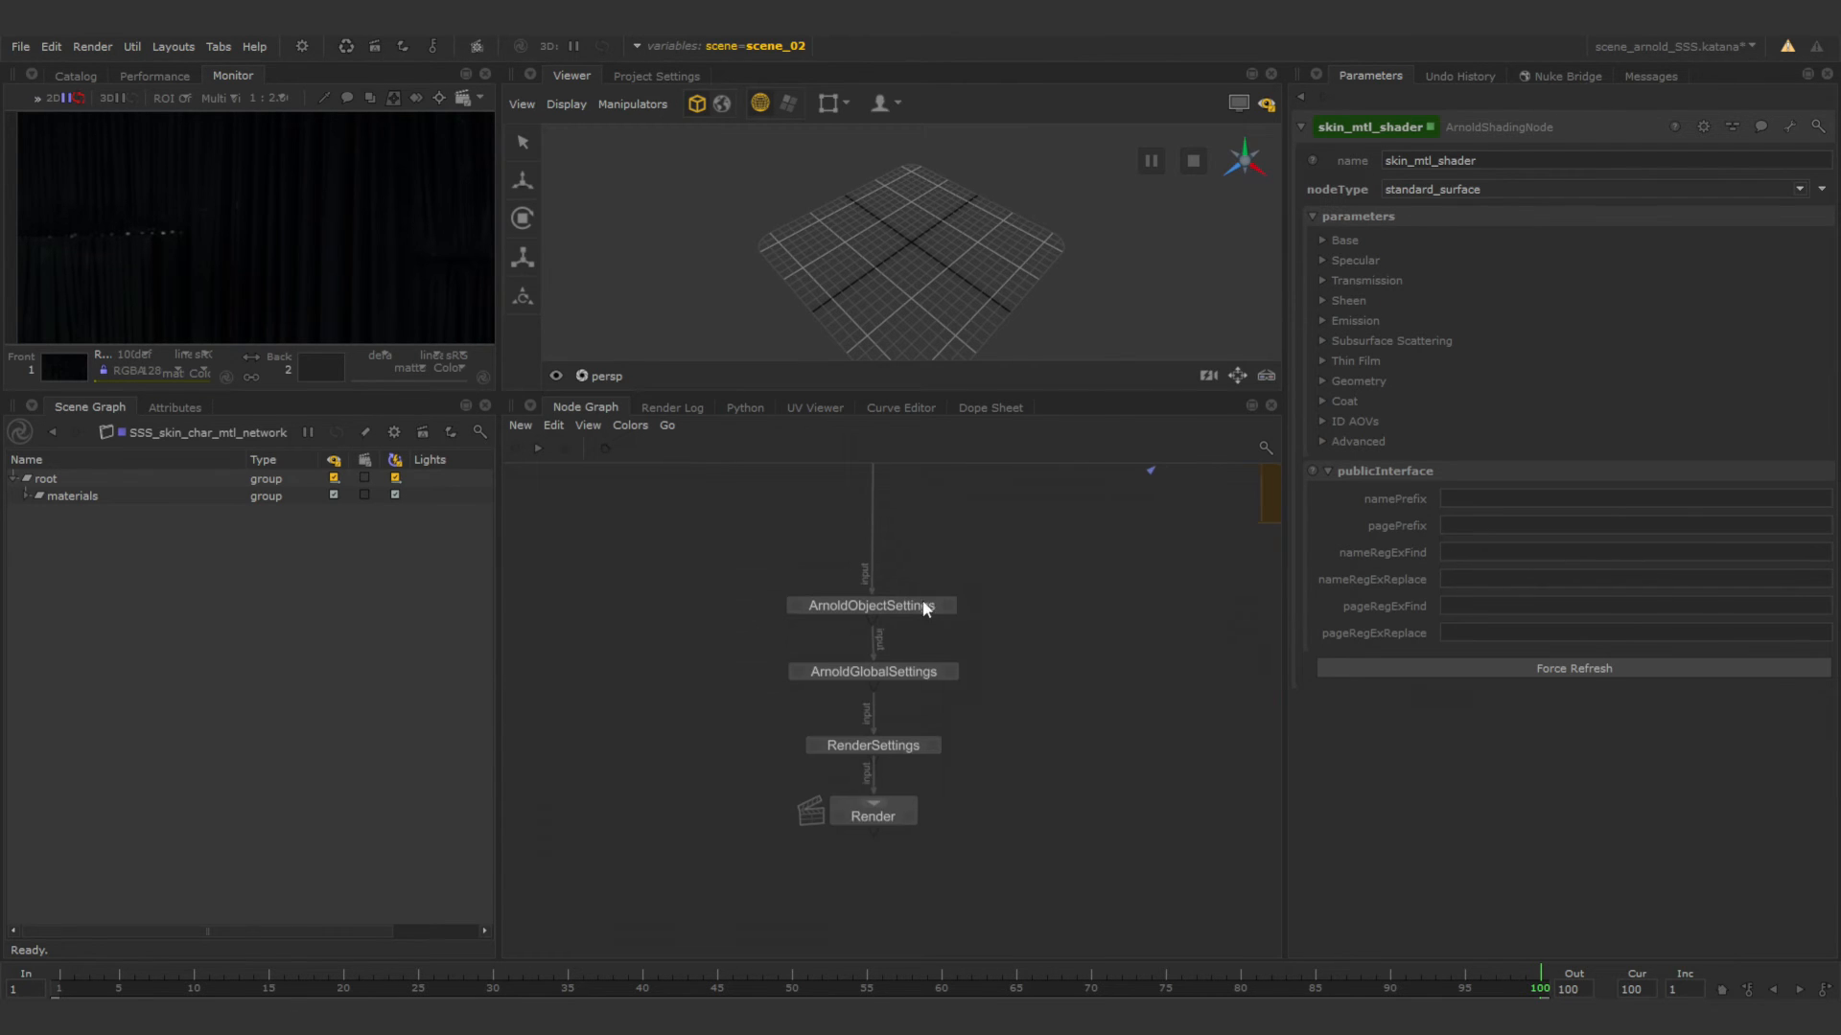
pyautogui.click(850, 815)
pyautogui.click(908, 816)
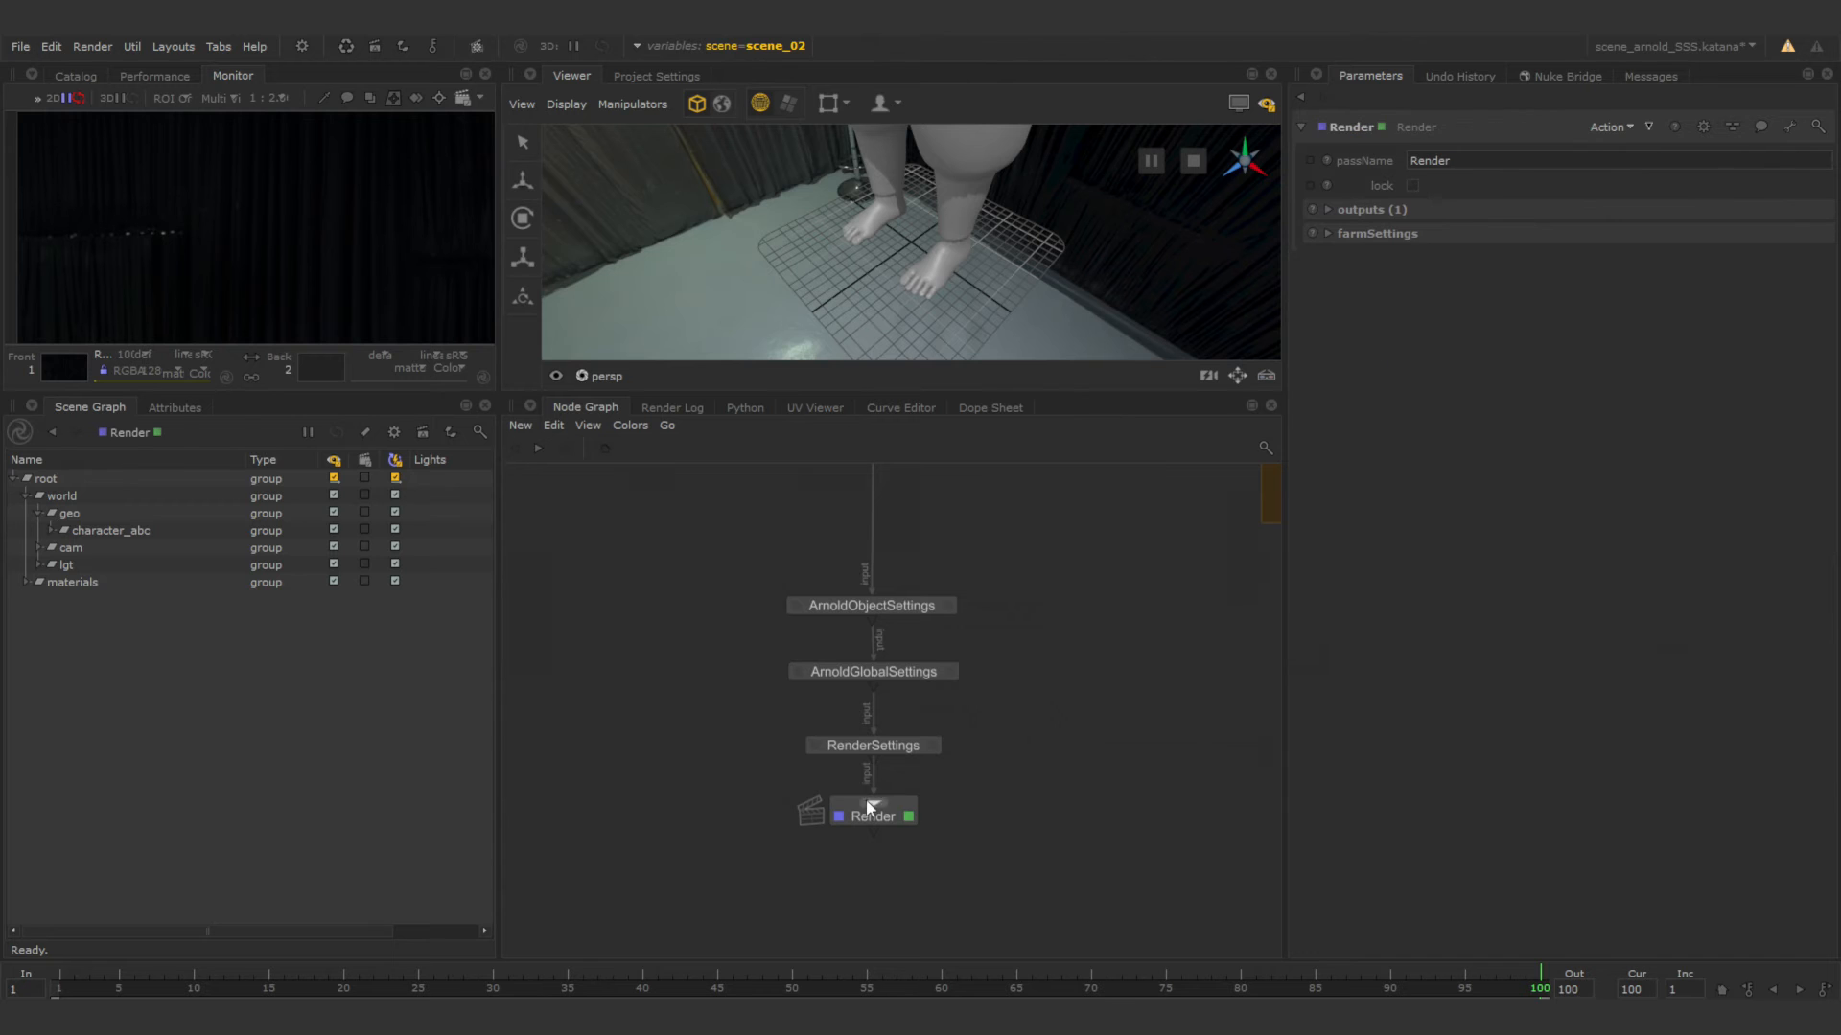
pyautogui.click(602, 377)
pyautogui.click(673, 492)
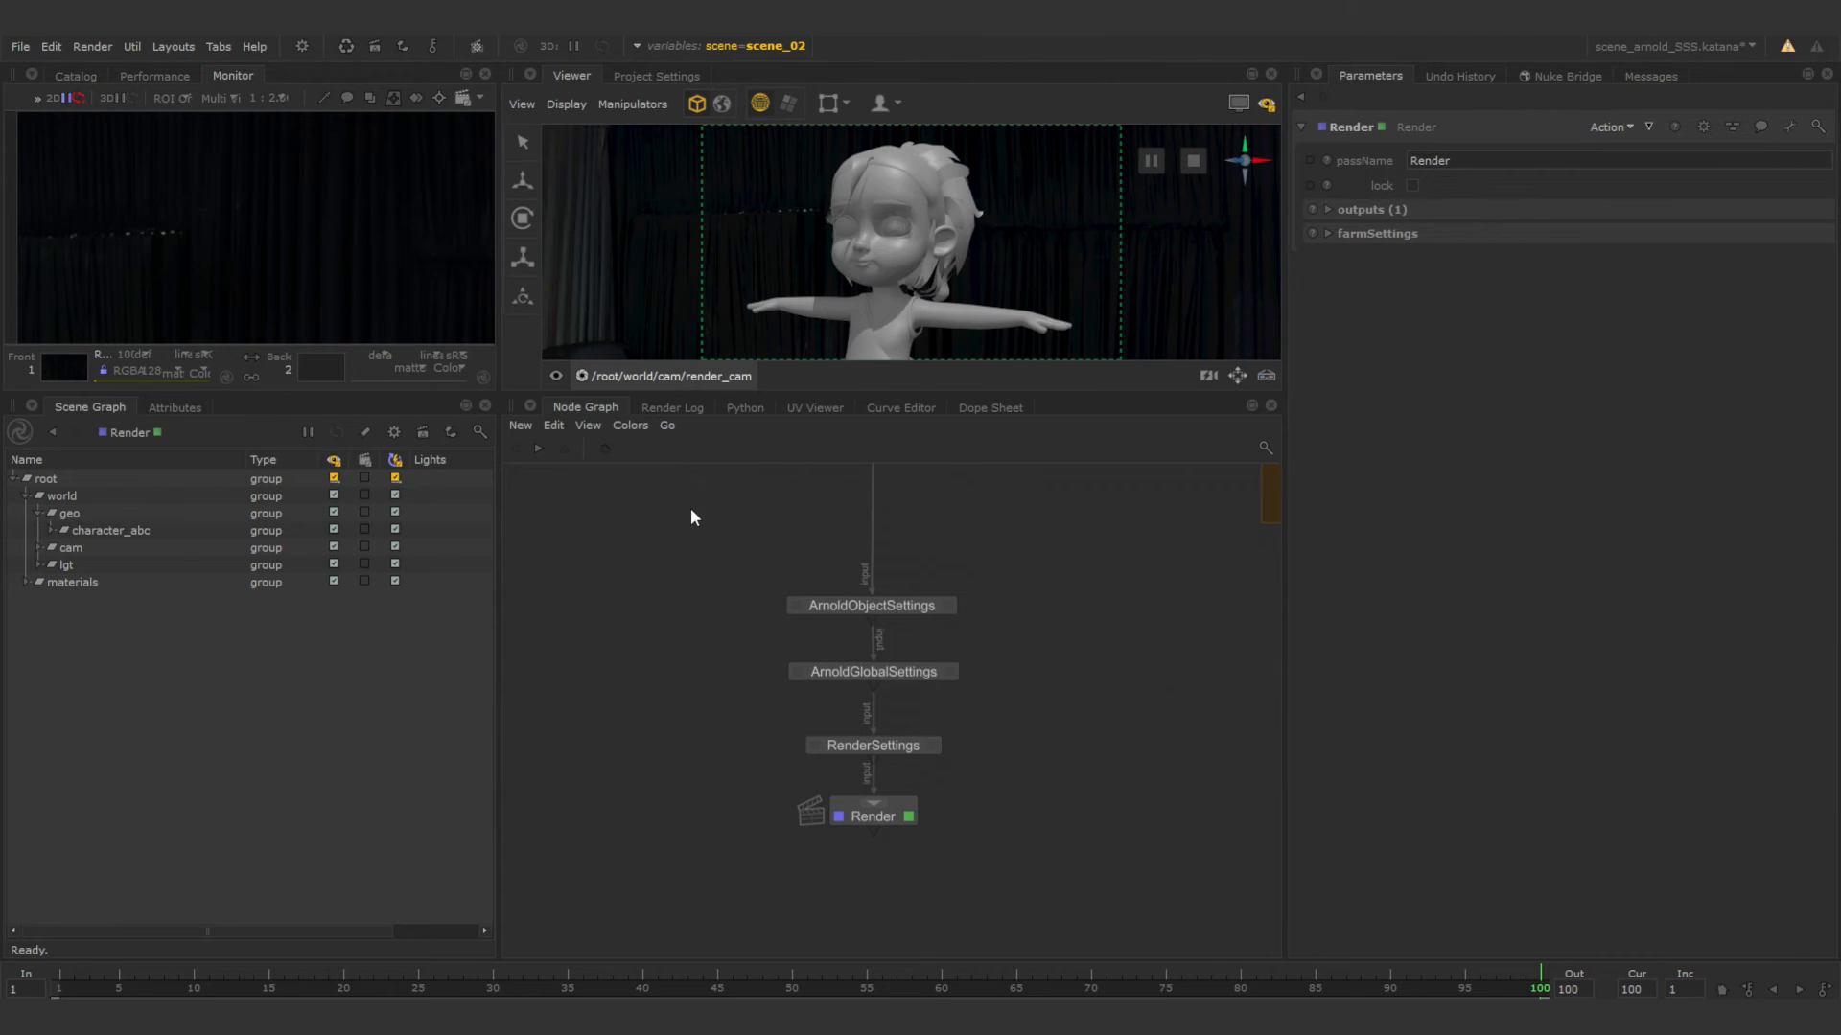
# Set the material of skin_assign in material_Assign_stack1 to /root/materials/skin_mtl.
pyautogui.moveTo(1003, 554); pyautogui.dragTo(998, 797, button='middle')
pyautogui.moveTo(964, 600); pyautogui.dragTo(722, 722, button='middle')
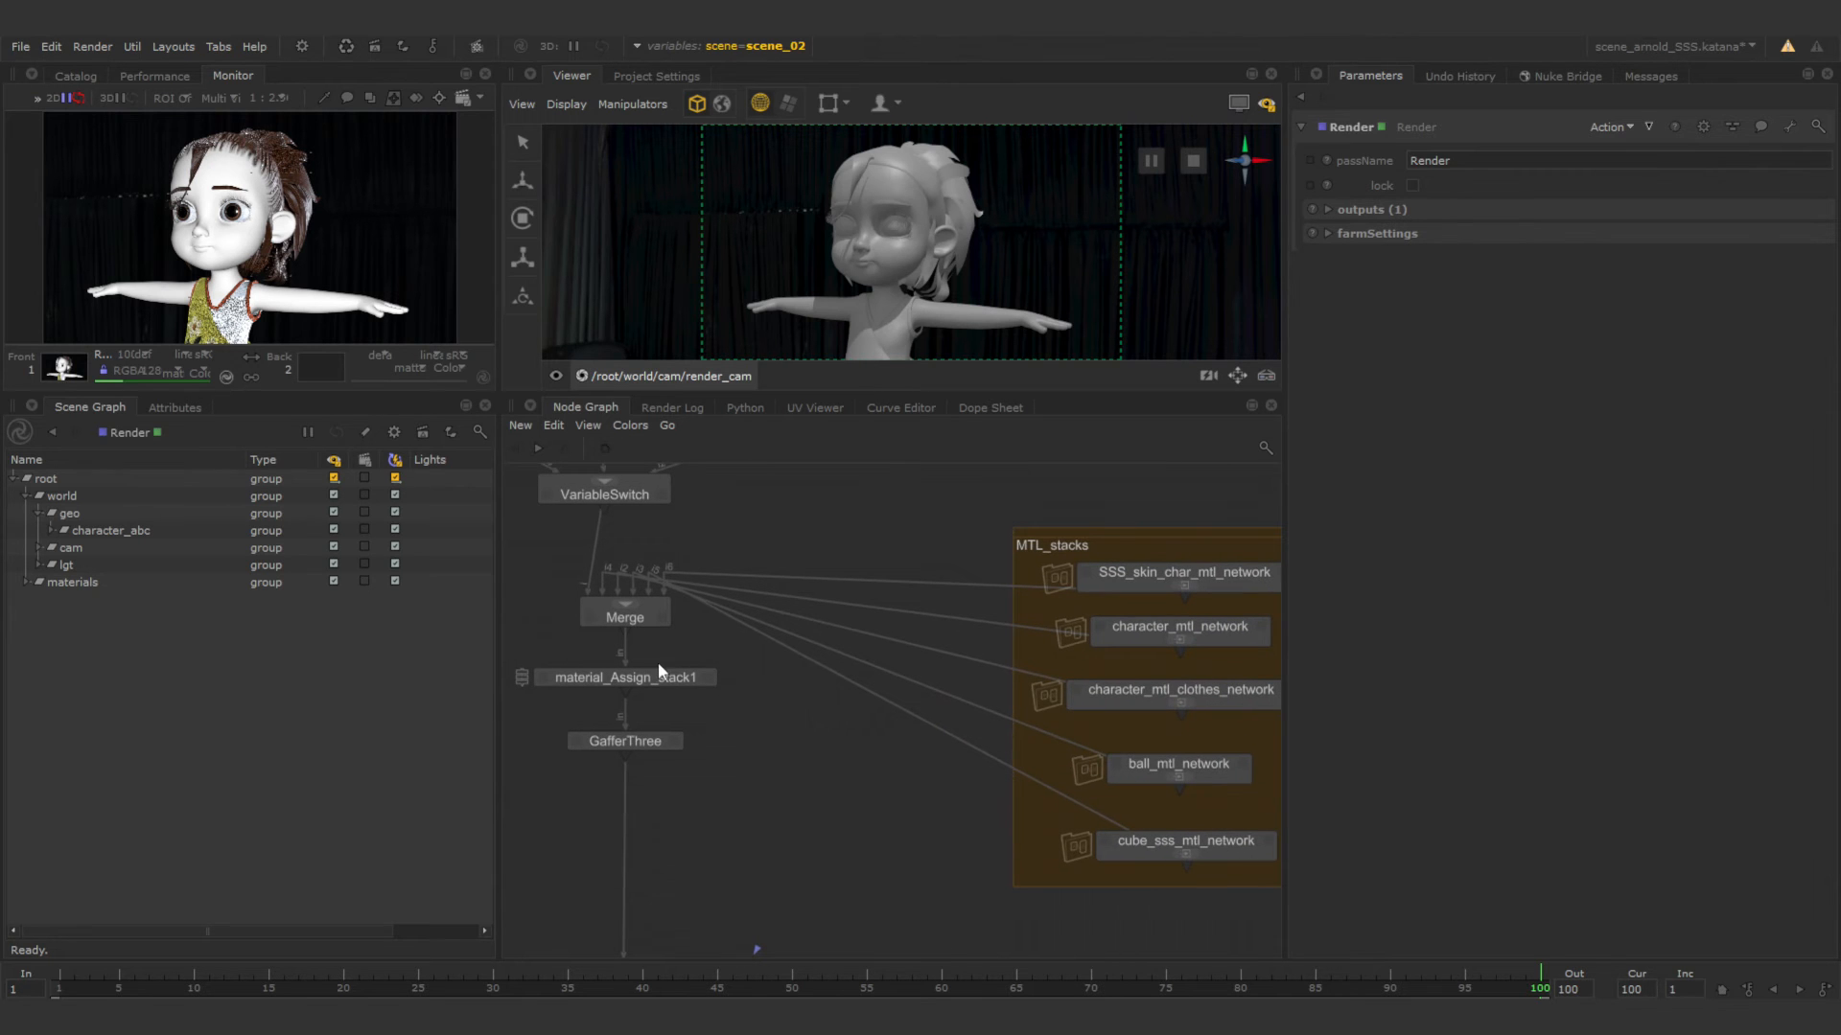
pyautogui.click(708, 678)
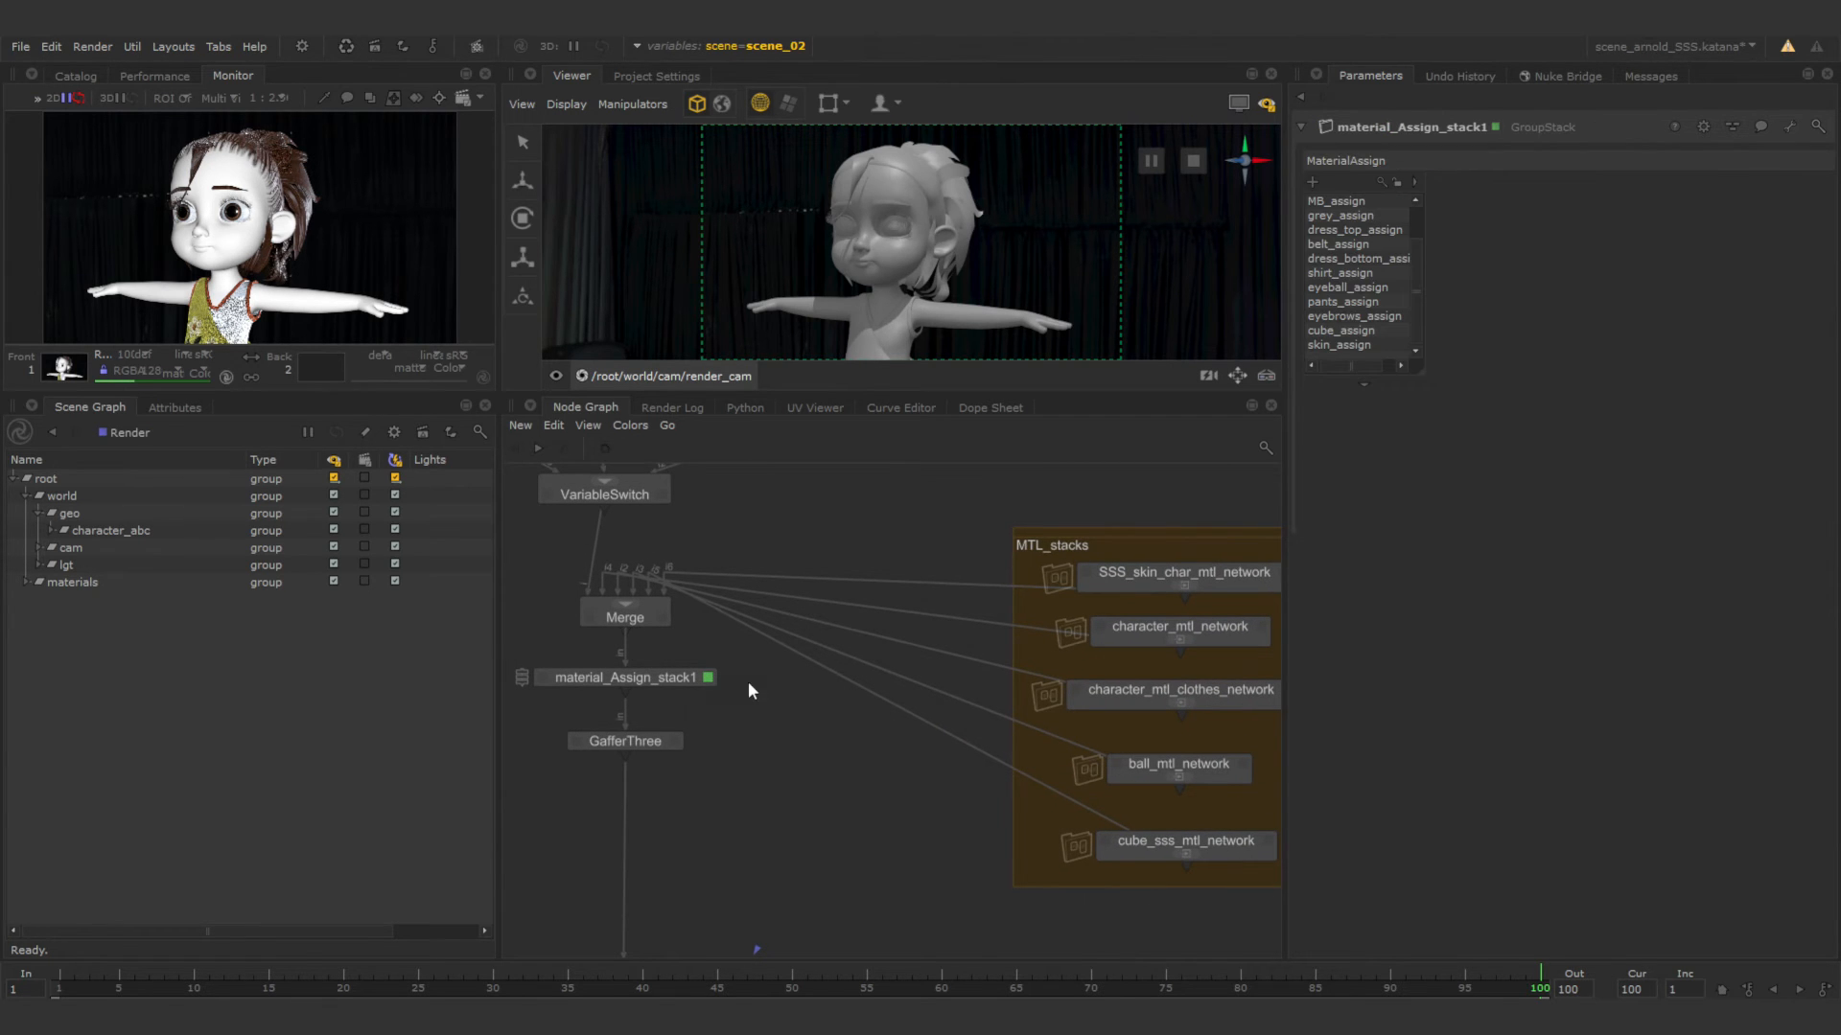
pyautogui.click(1342, 346)
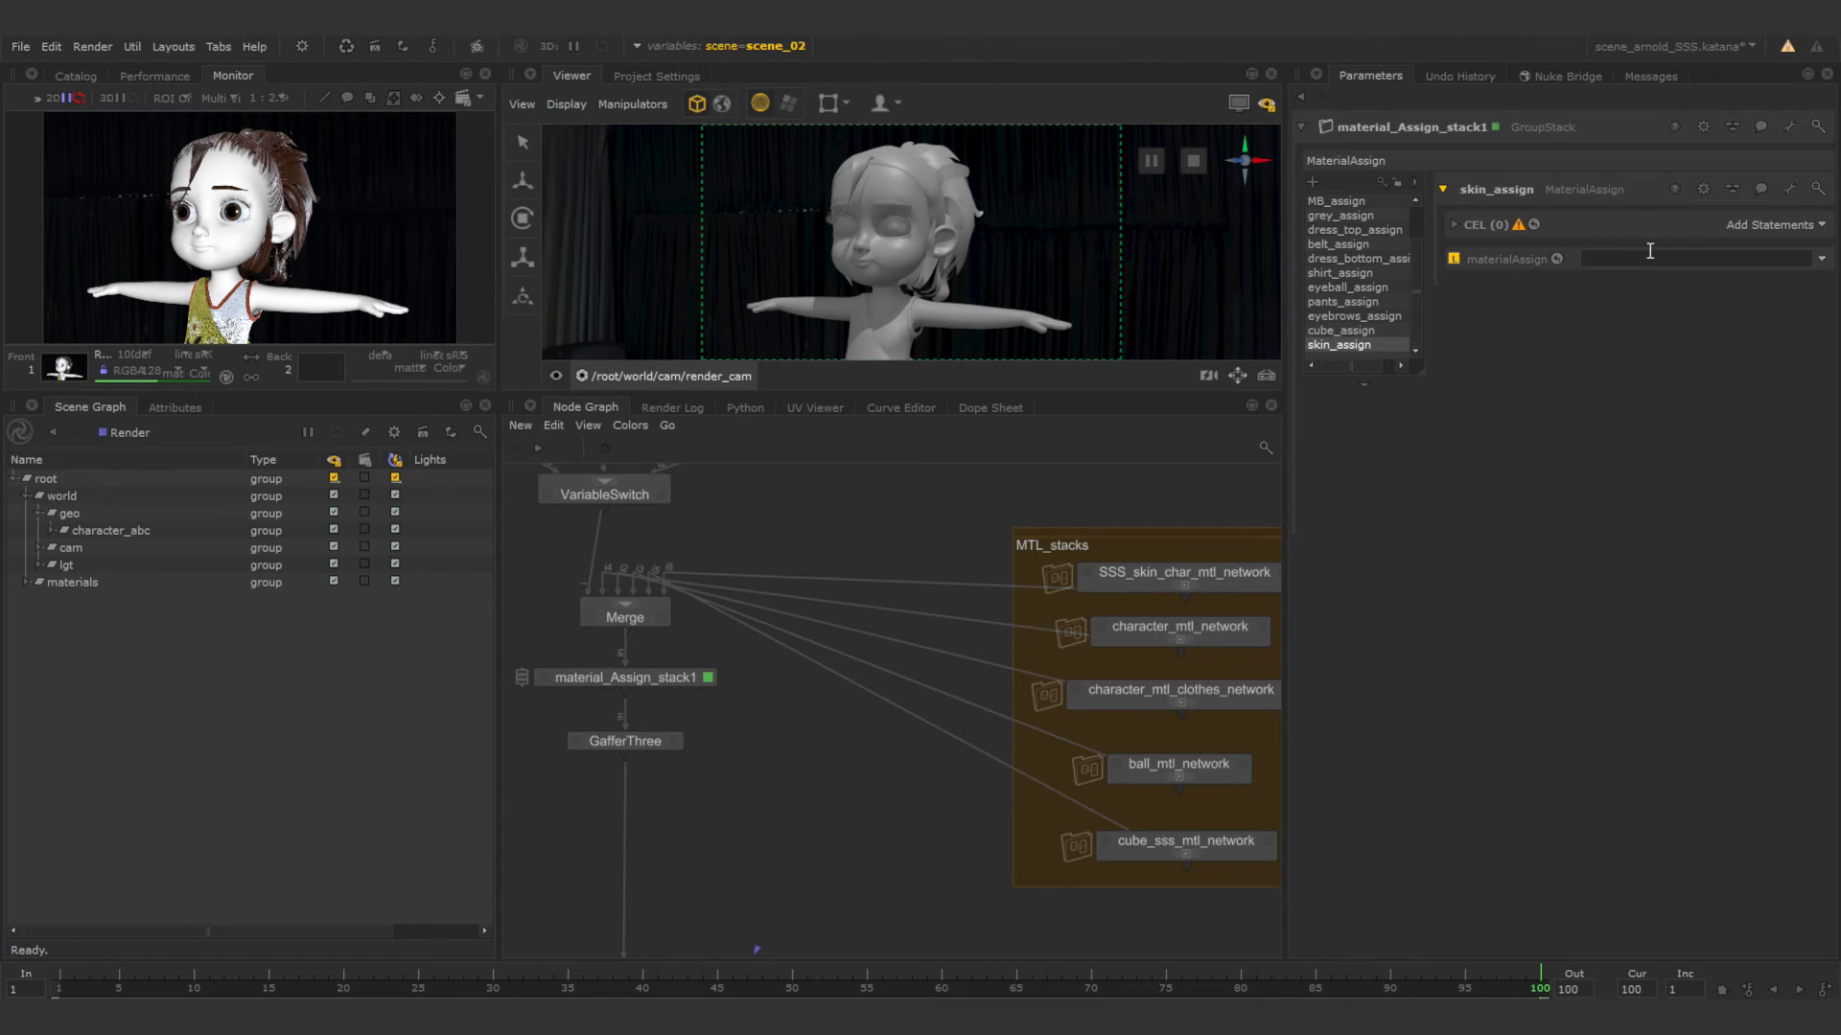
pyautogui.click(24, 580)
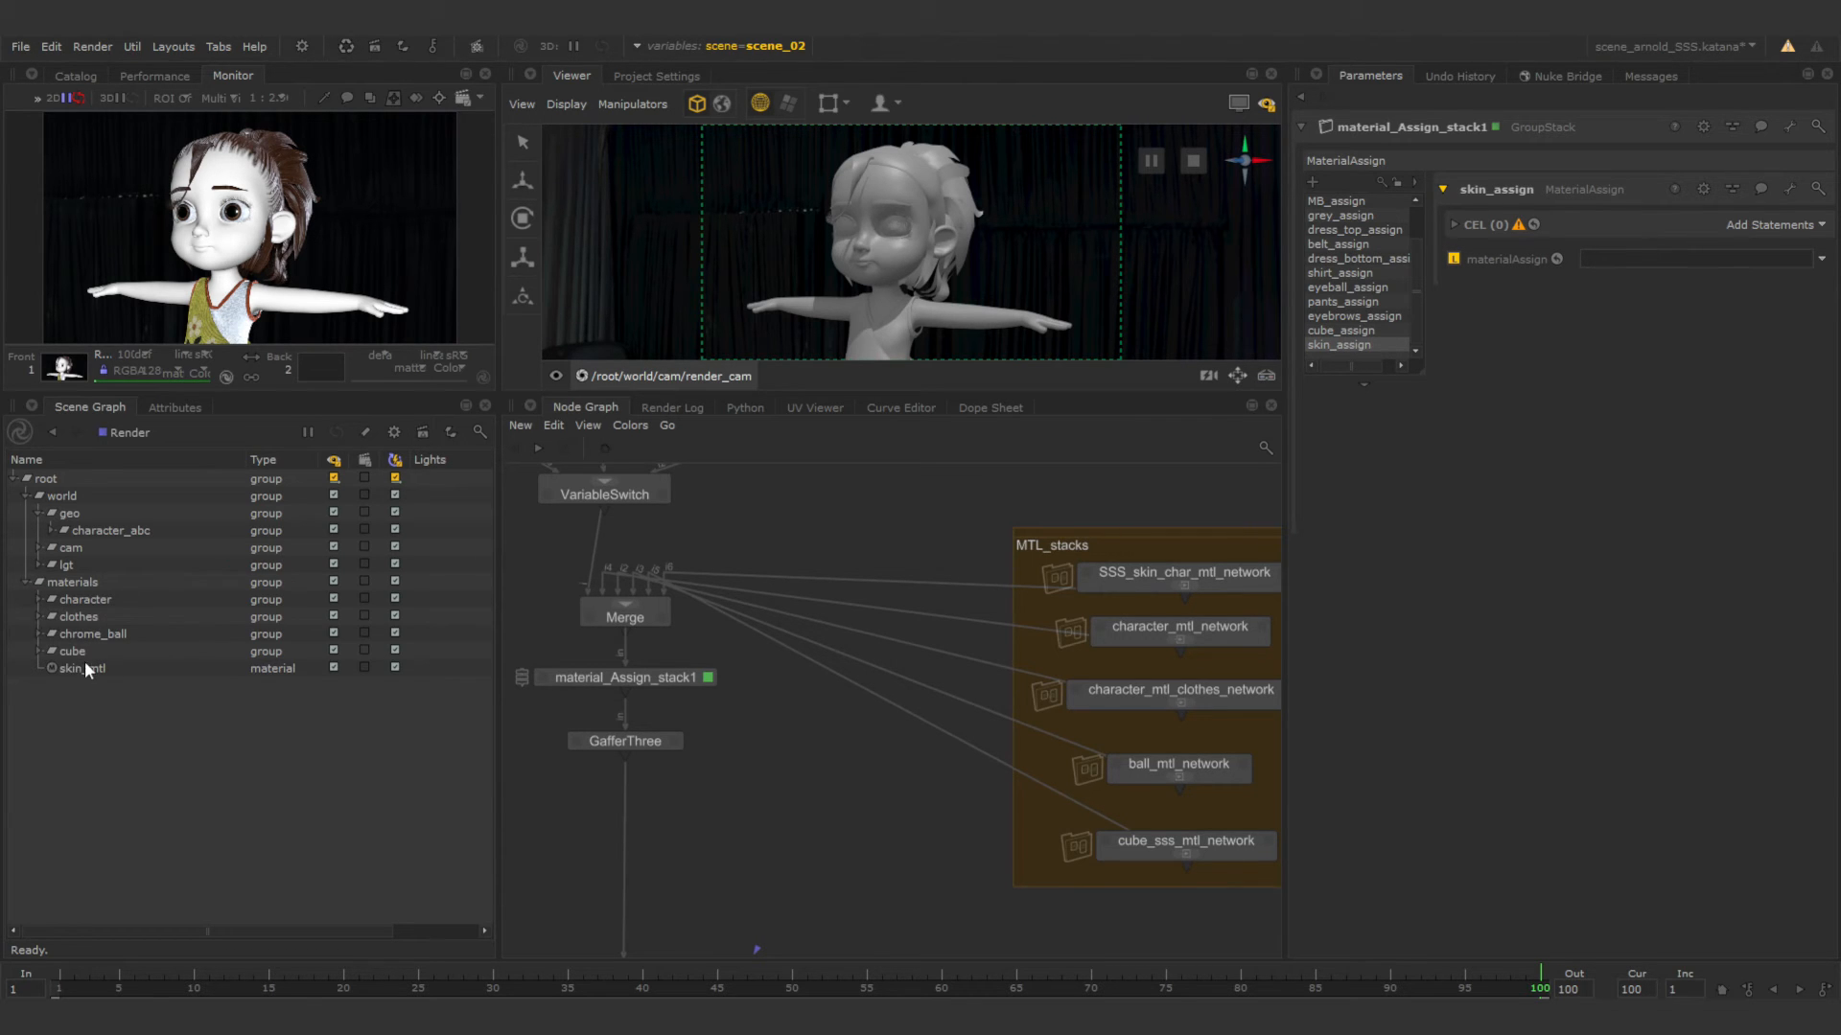
pyautogui.moveTo(85, 665); pyautogui.dragTo(1620, 259)
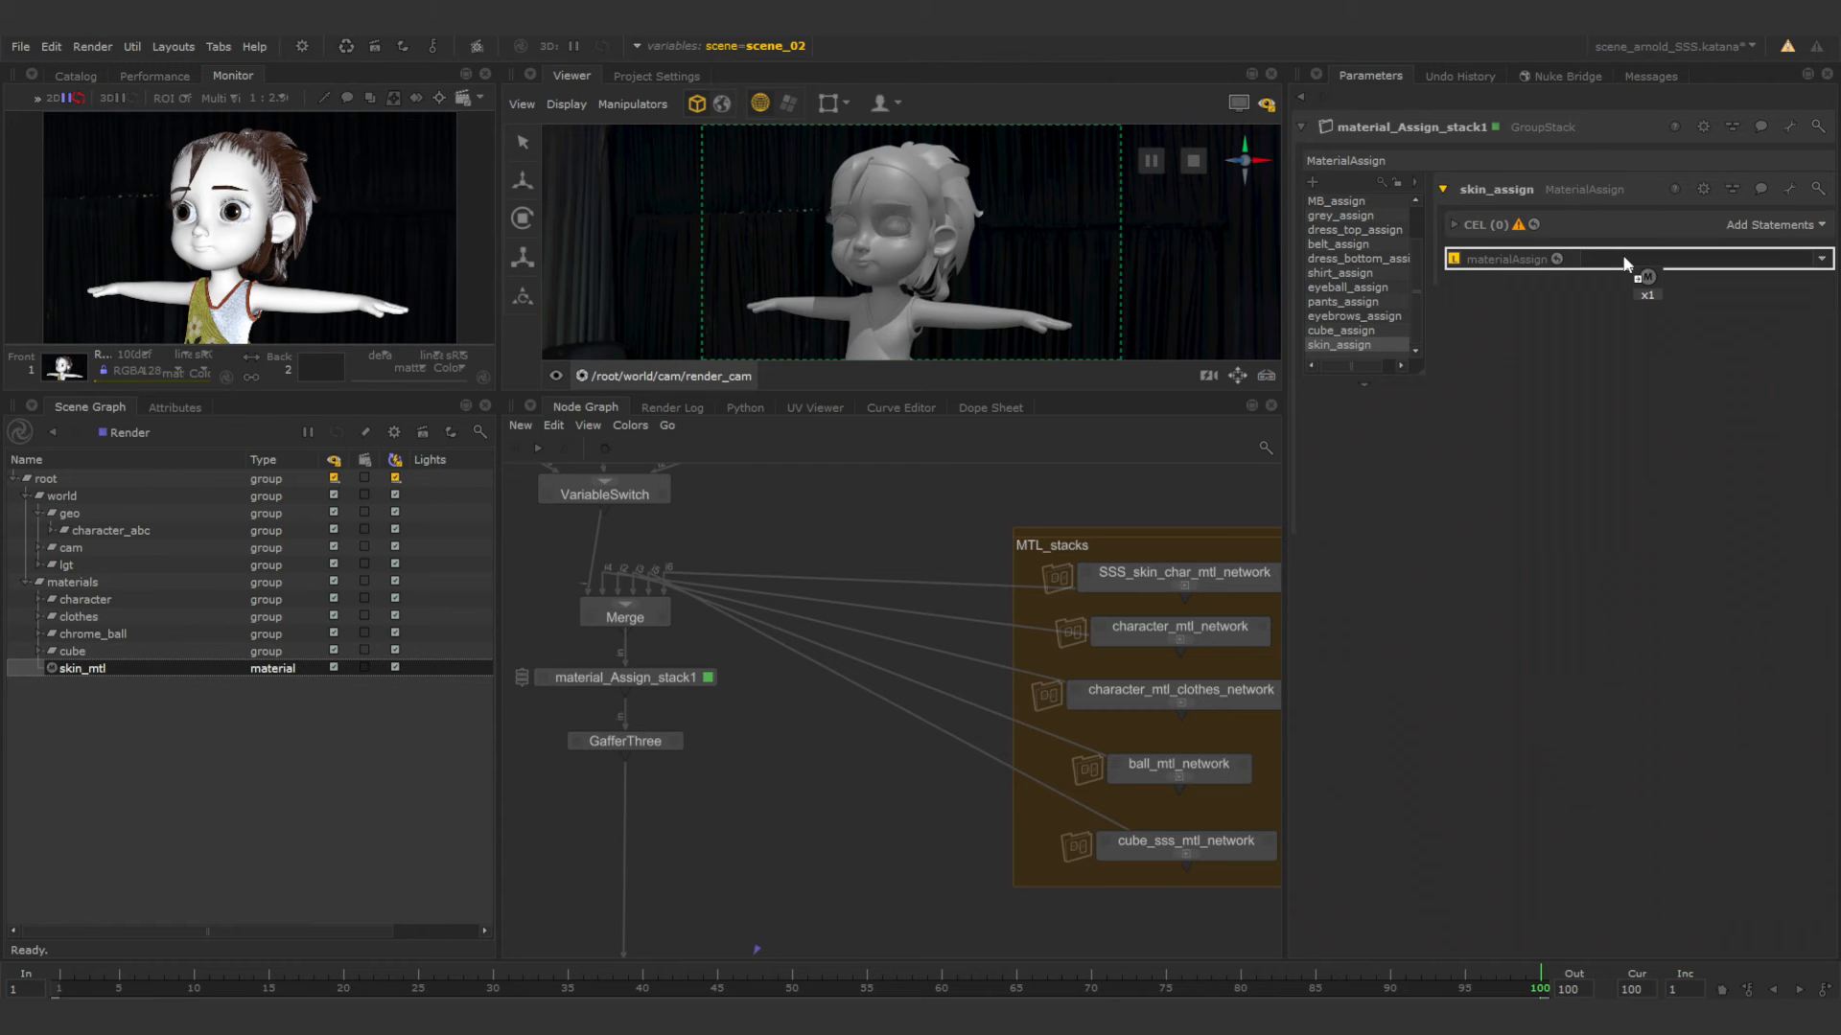
# Add a Paths statement to skin_assign containing /root/world/geo/character_abc/Character_Base_geo.
pyautogui.click(1792, 225)
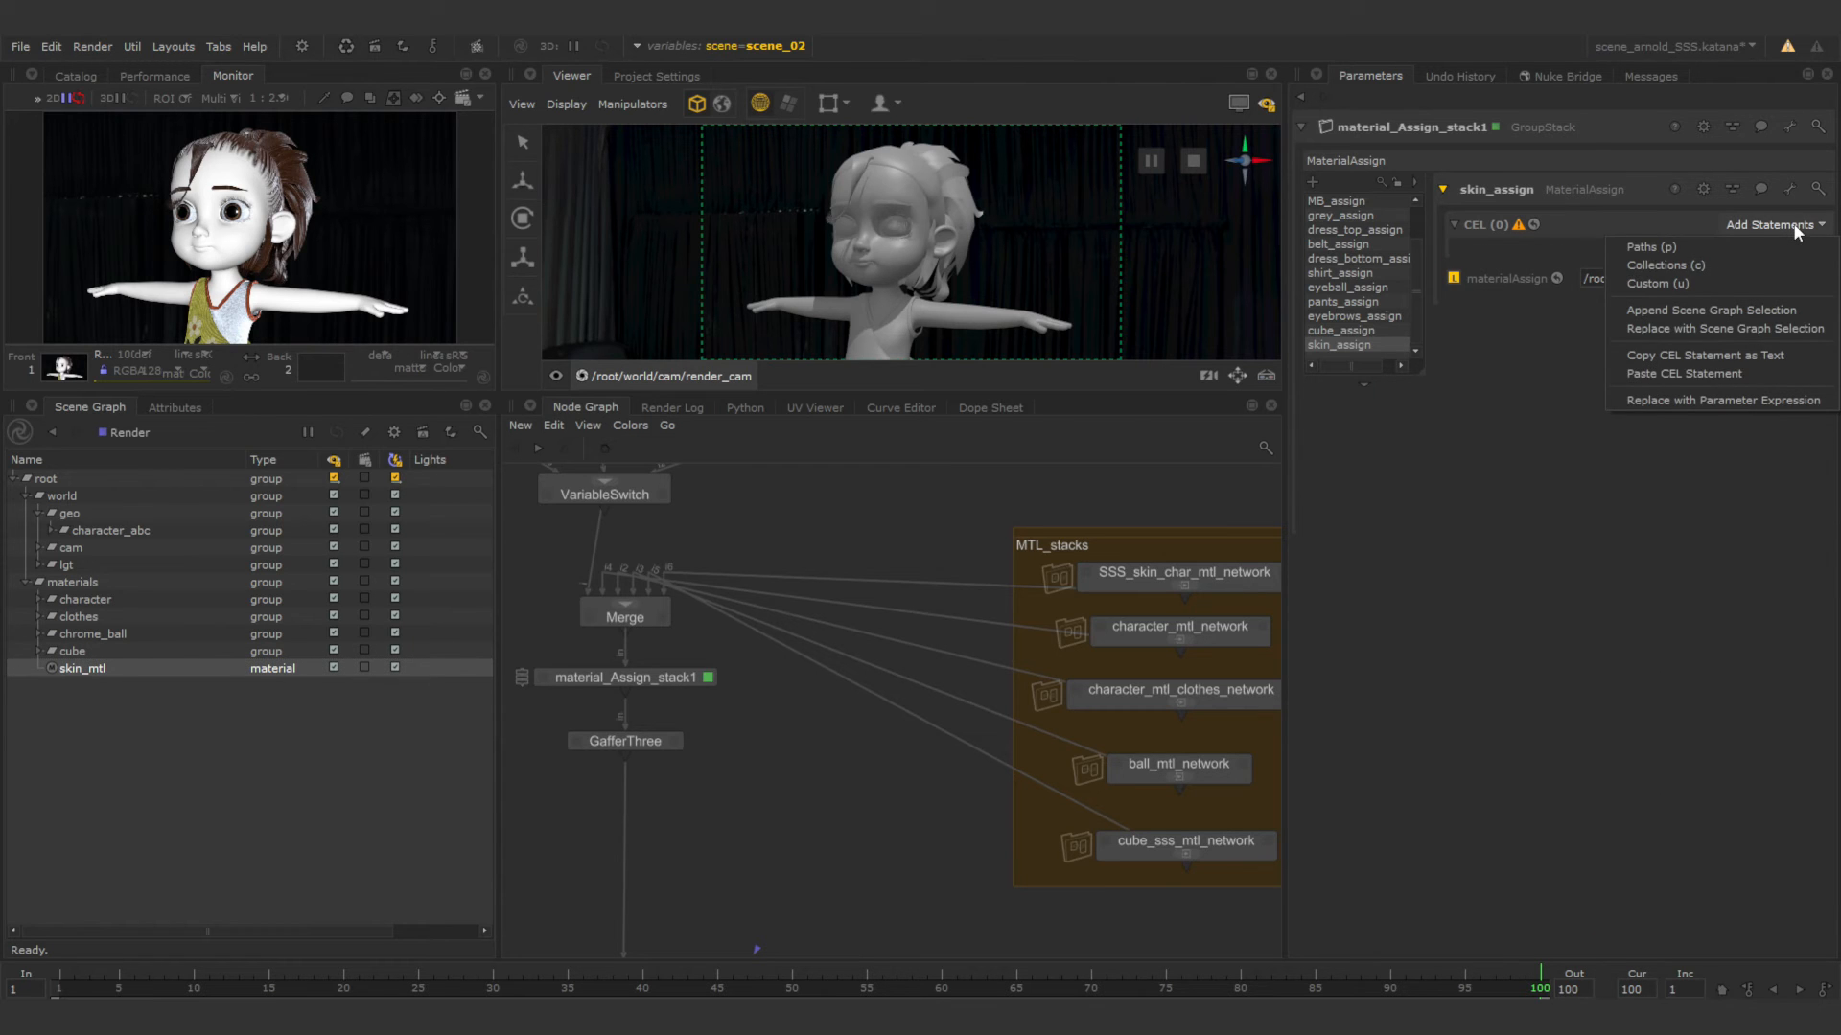
pyautogui.click(1725, 247)
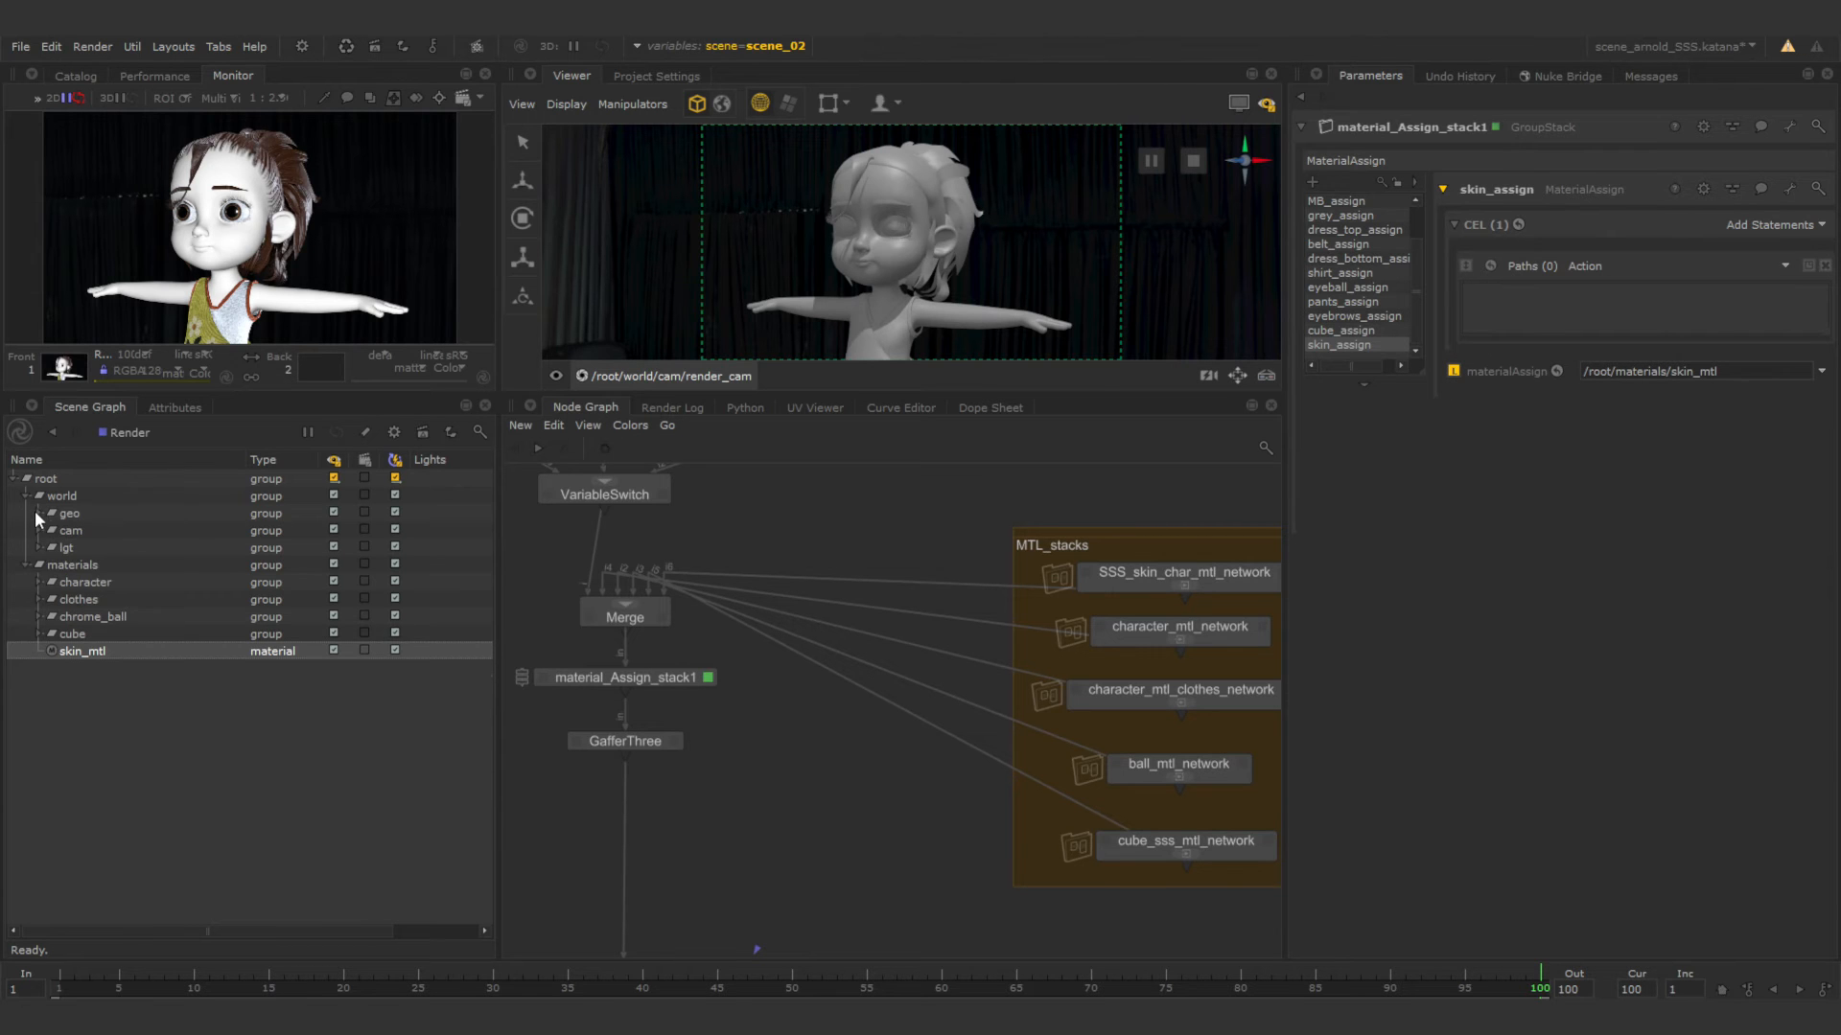
pyautogui.click(52, 530)
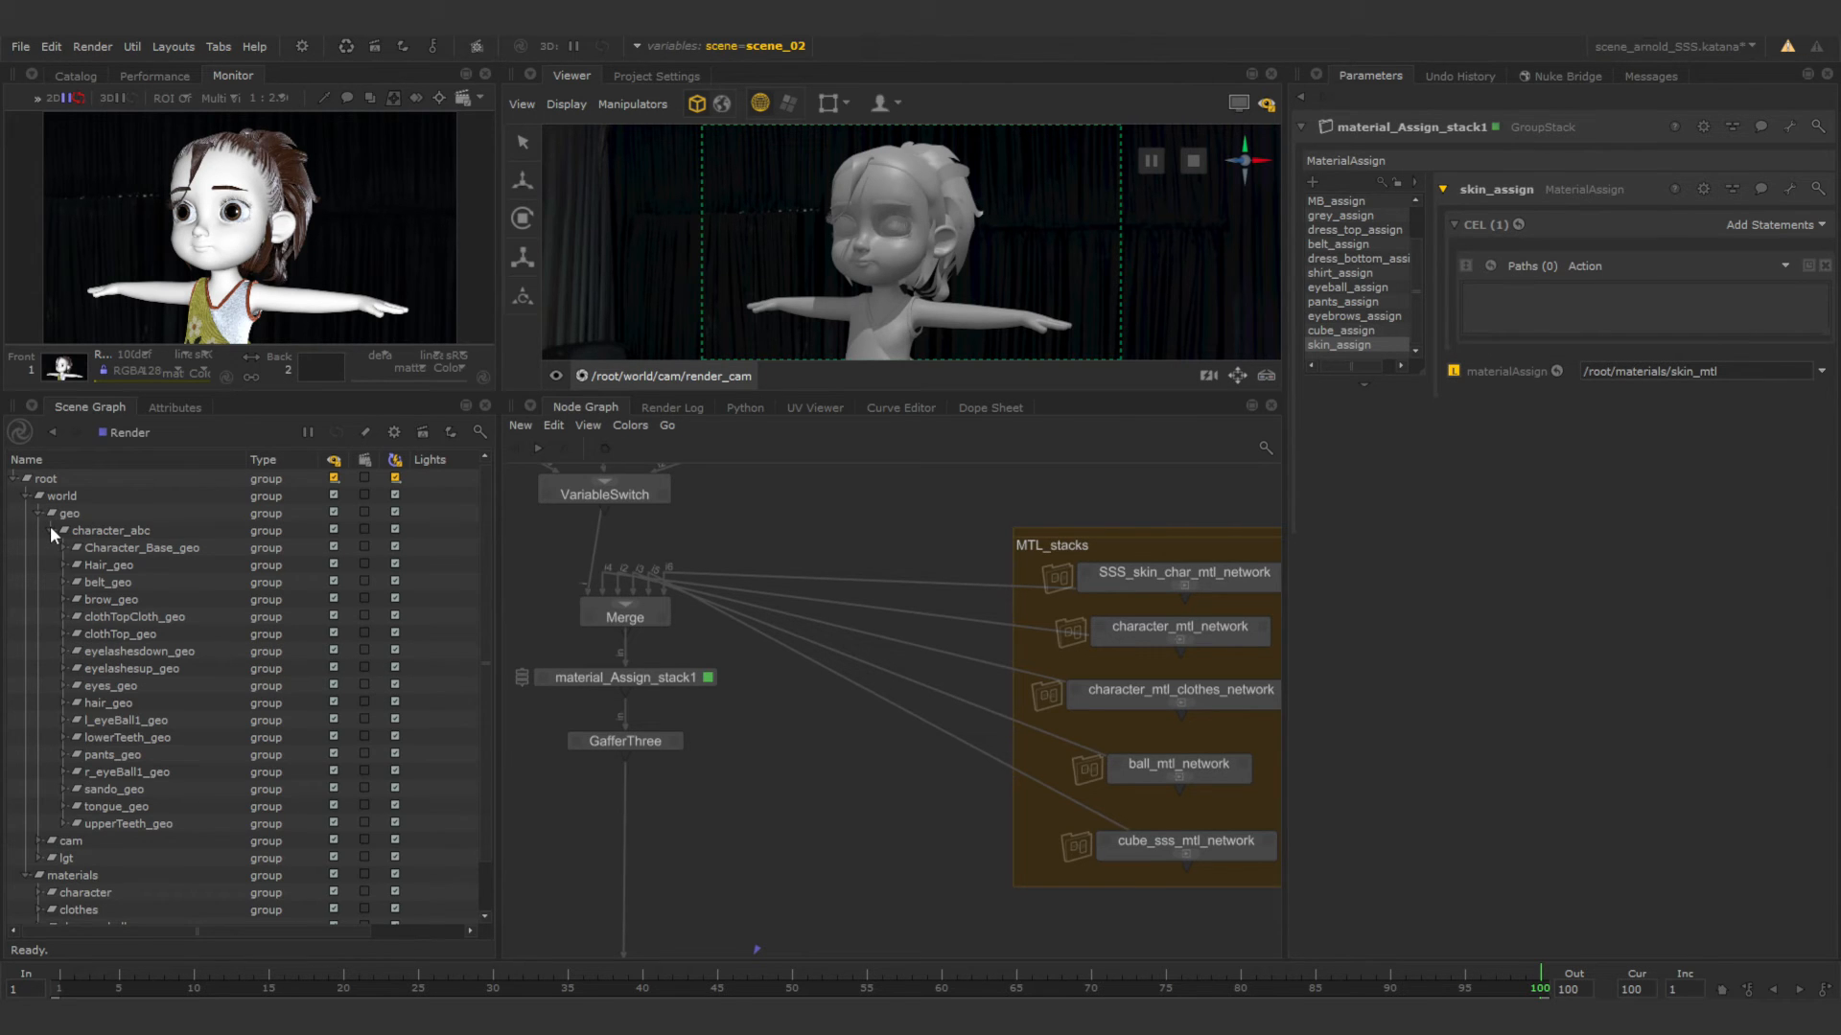
pyautogui.click(119, 548)
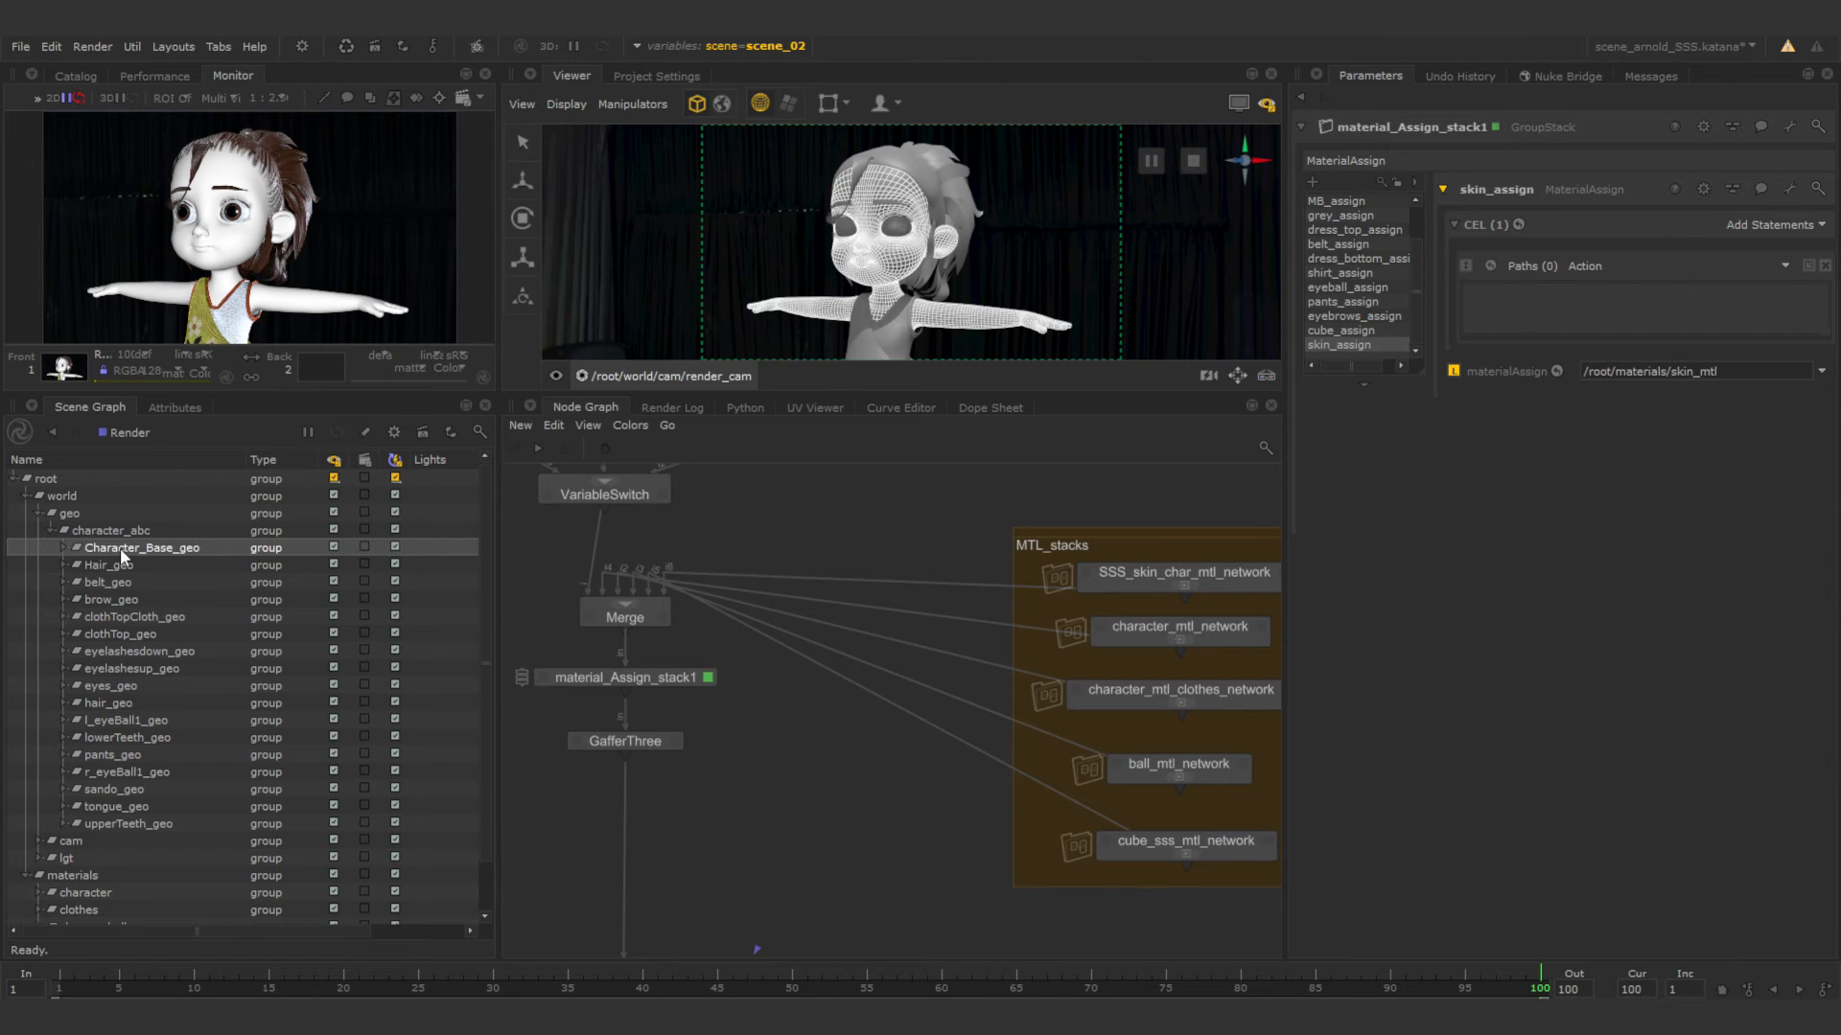
pyautogui.rightClick(1626, 313)
pyautogui.click(1637, 324)
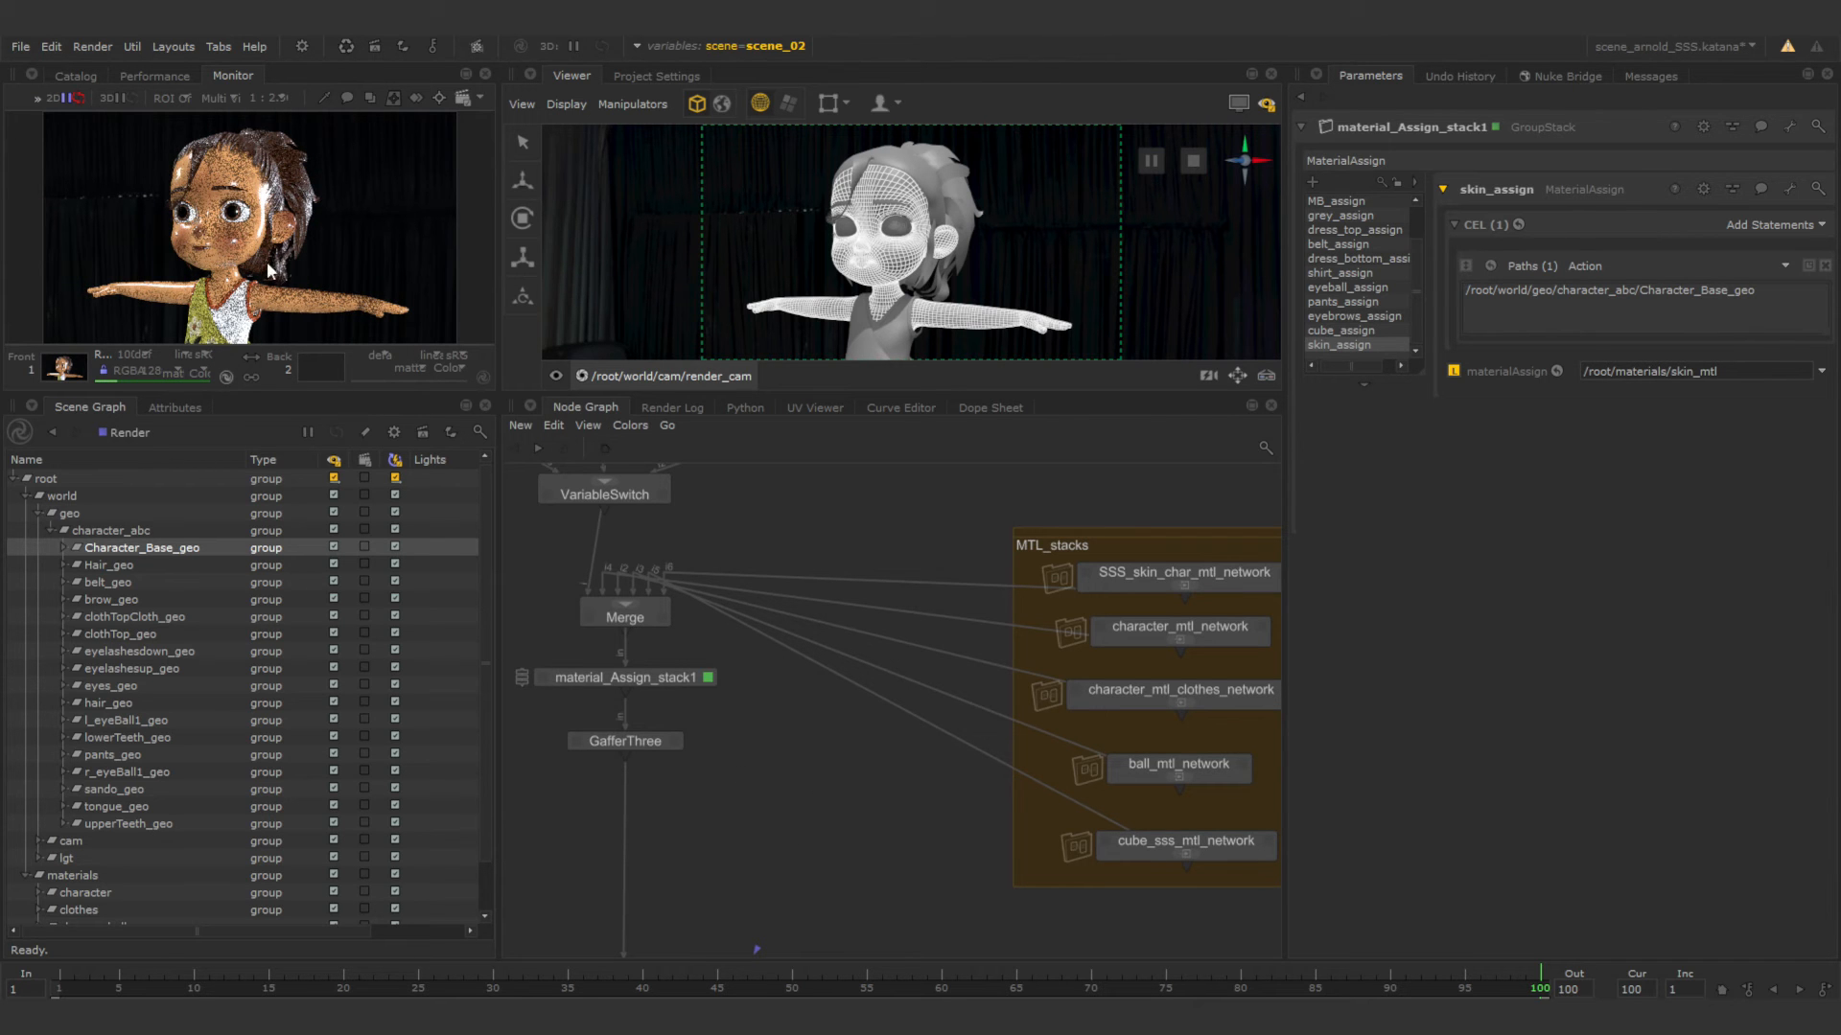
# Enlarge the render monitor area and fit the character render to it.
pyautogui.moveTo(365, 392); pyautogui.dragTo(413, 484)
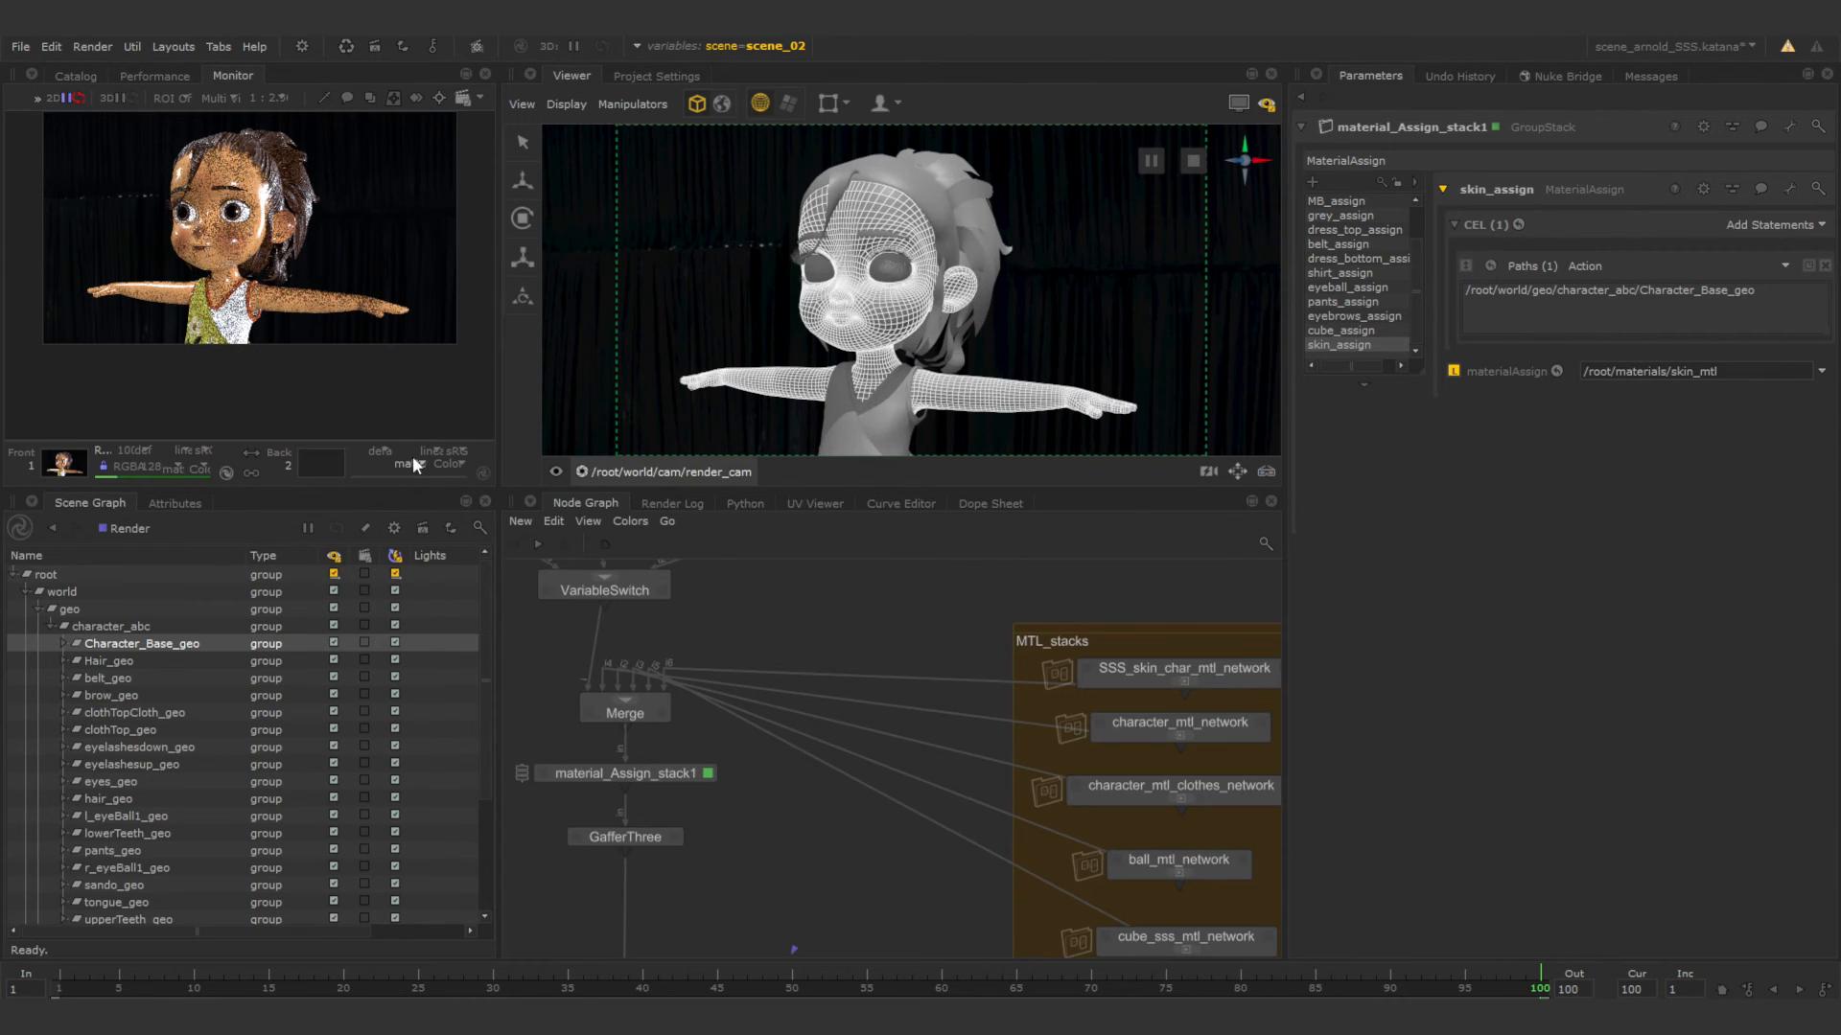
pyautogui.moveTo(498, 369); pyautogui.dragTo(579, 375)
pyautogui.press('f')
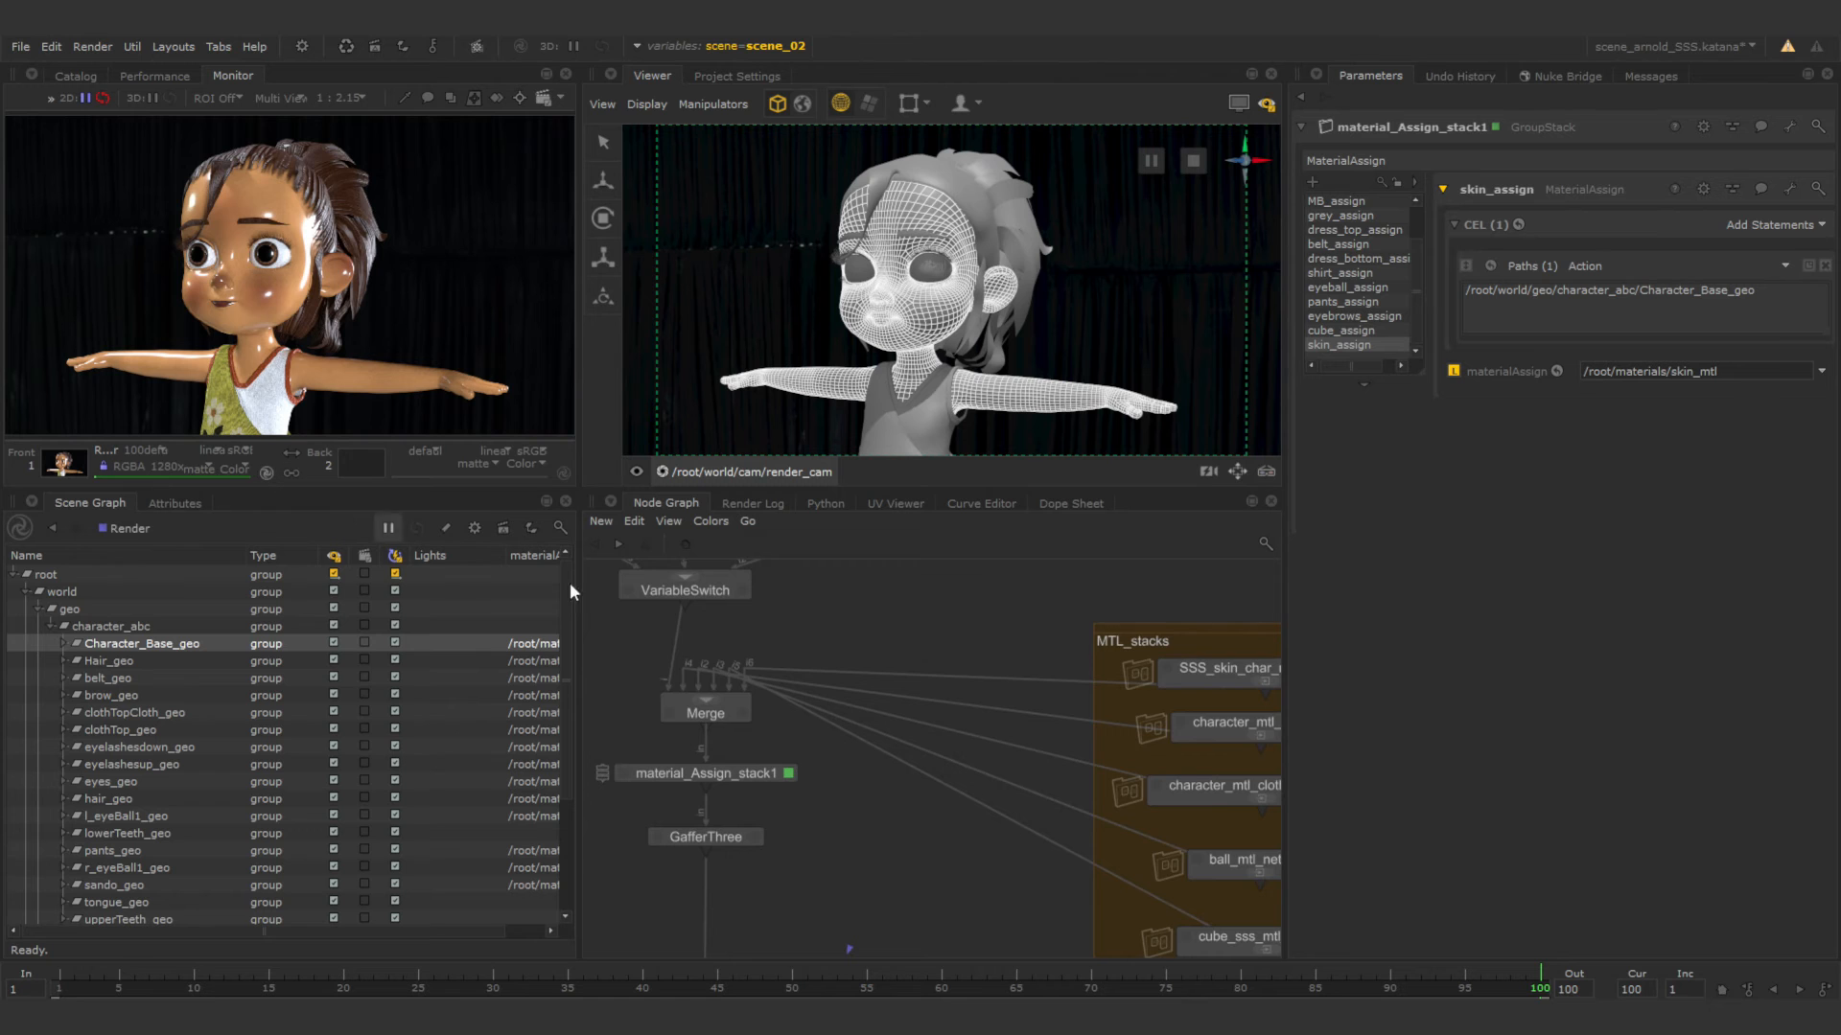
# Show the parameters of SSS_skin_char_mtl_network in MTL_stacks and enter its material network.
pyautogui.scroll(2, 812, 856)
pyautogui.moveTo(813, 856); pyautogui.dragTo(930, 696, button='middle')
pyautogui.scroll(-2, 930, 696)
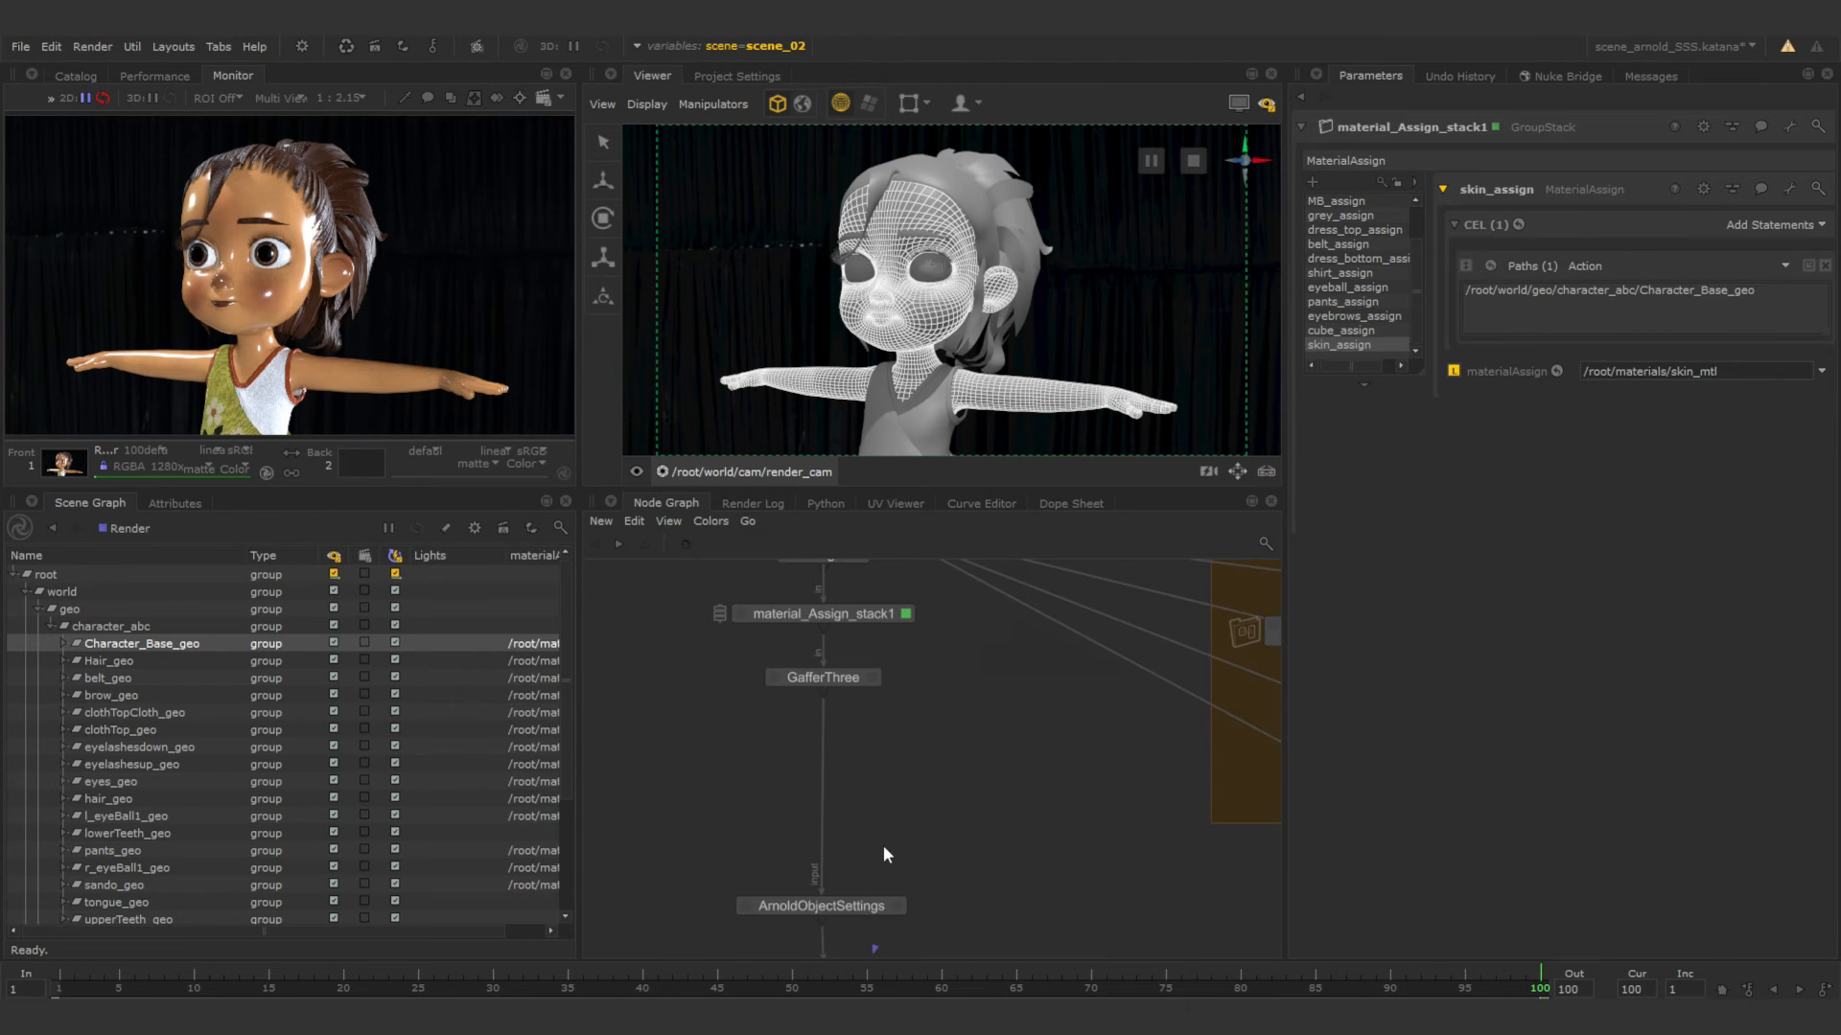
pyautogui.moveTo(1188, 696); pyautogui.dragTo(956, 802, button='middle')
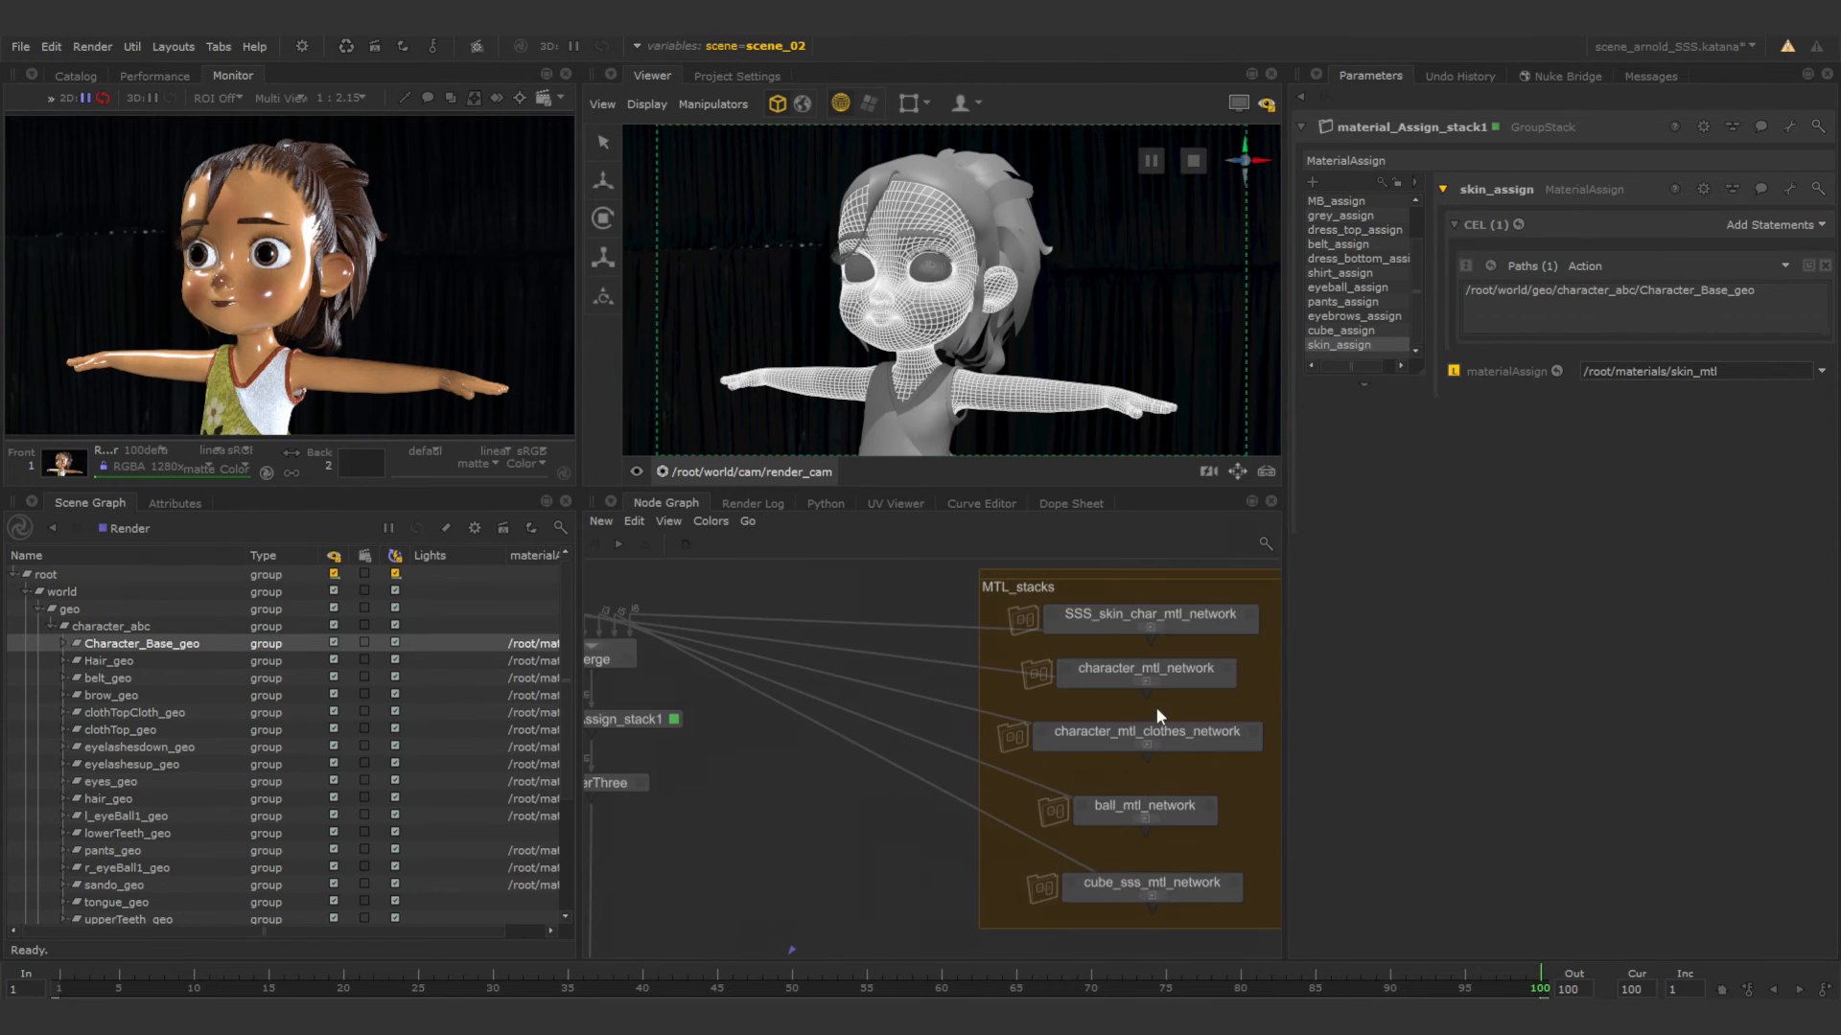
pyautogui.click(1249, 615)
pyautogui.click(1222, 614)
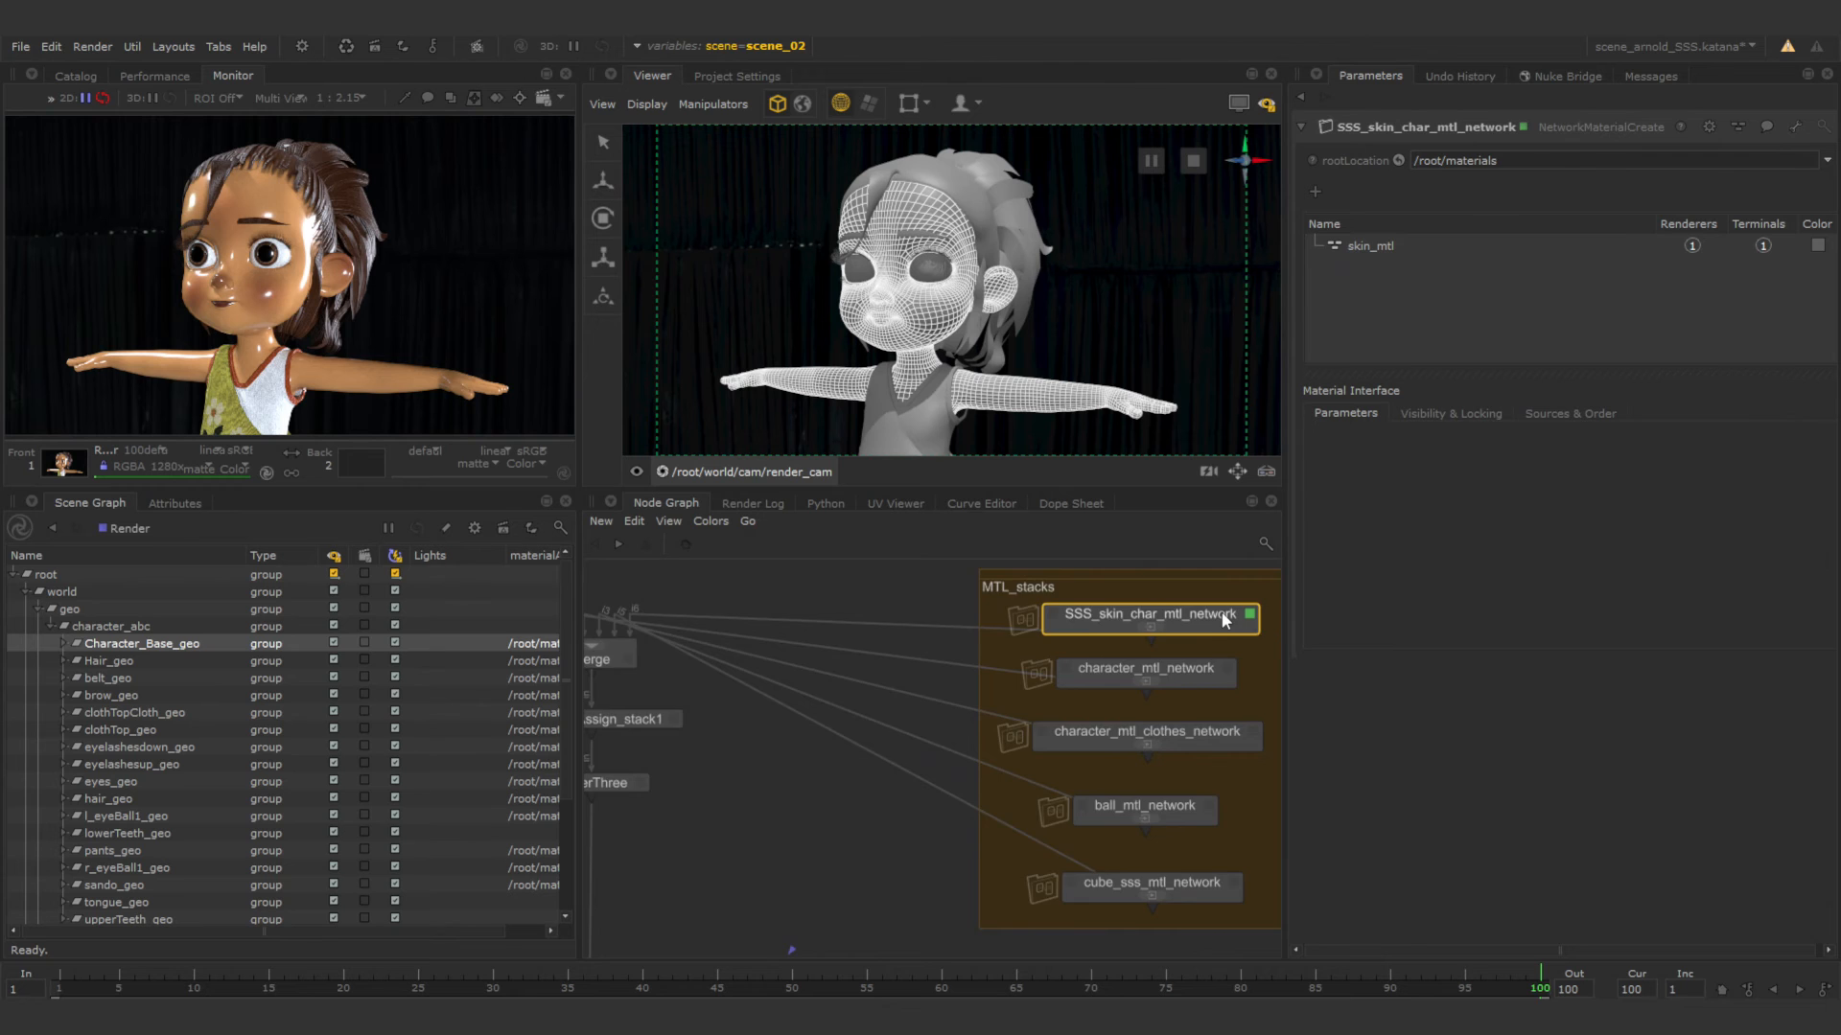
pyautogui.doubleClick(1223, 614)
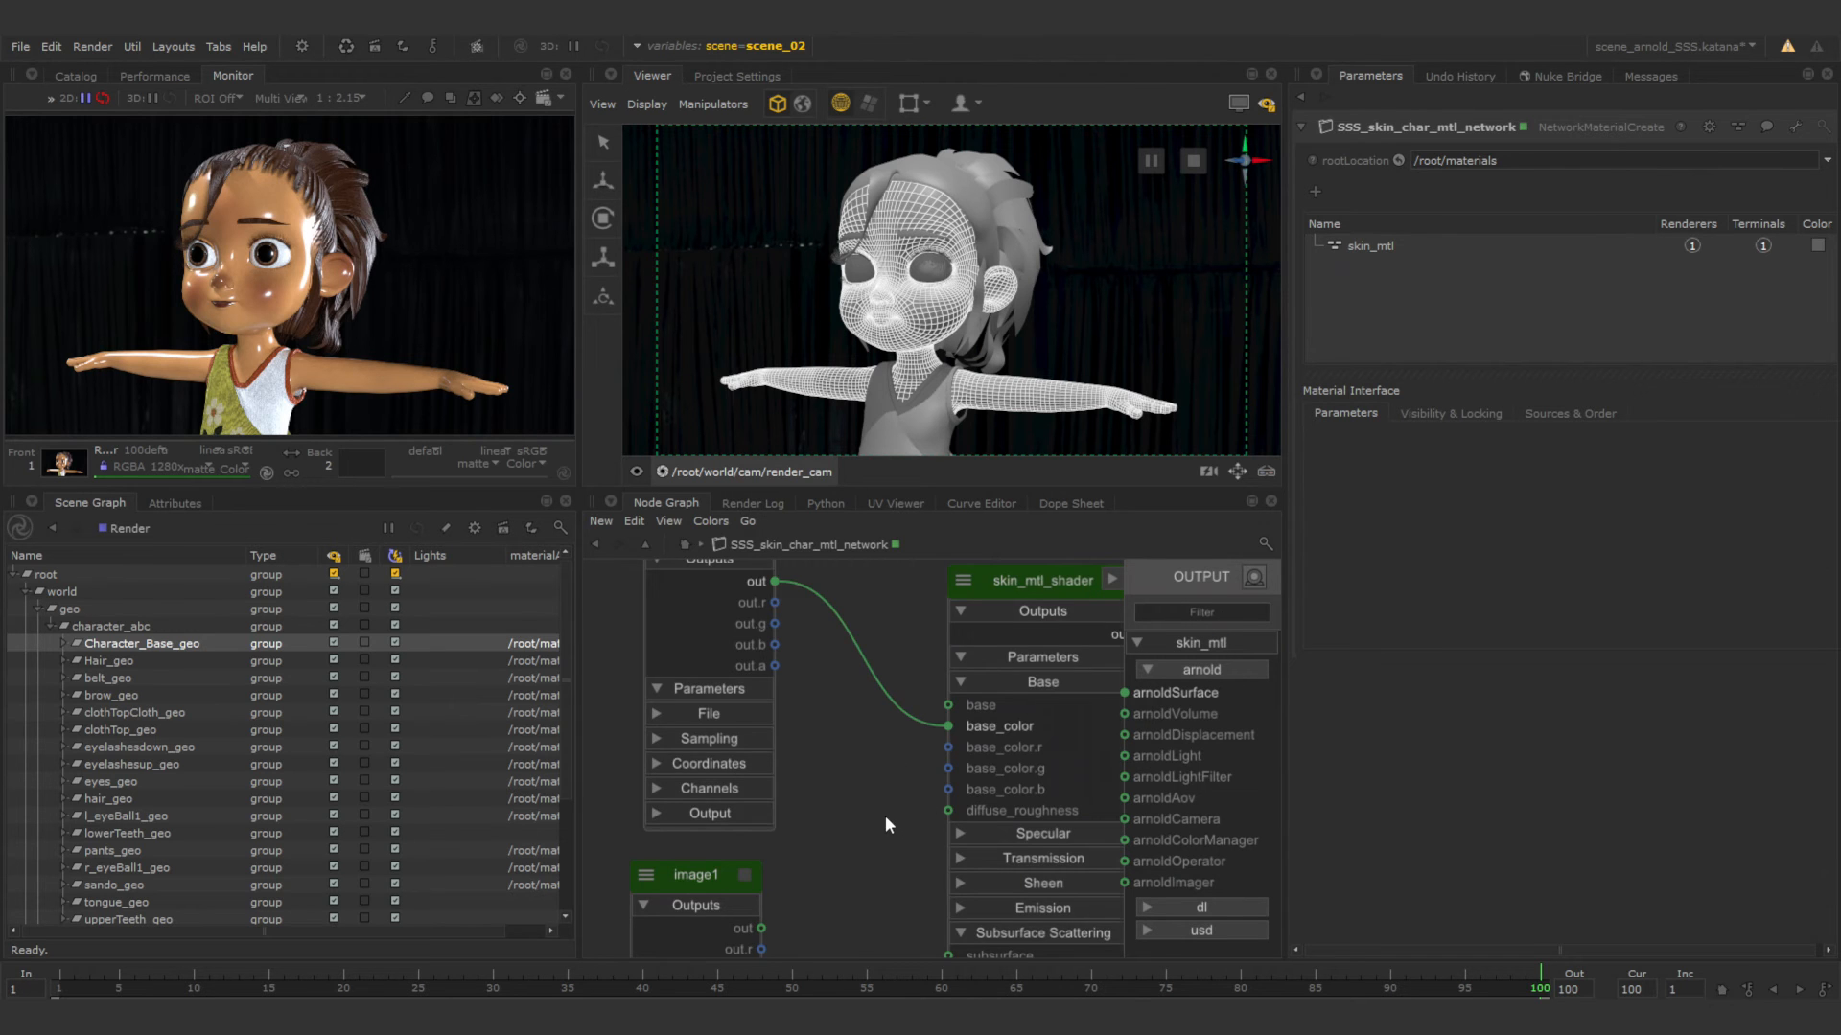
# Move the image and image1 nodes farther from skin_mtl_shader and also connect image's out to the shader's subsurface_color.
pyautogui.scroll(-4, 883, 815)
pyautogui.moveTo(884, 813); pyautogui.dragTo(882, 687, button='middle')
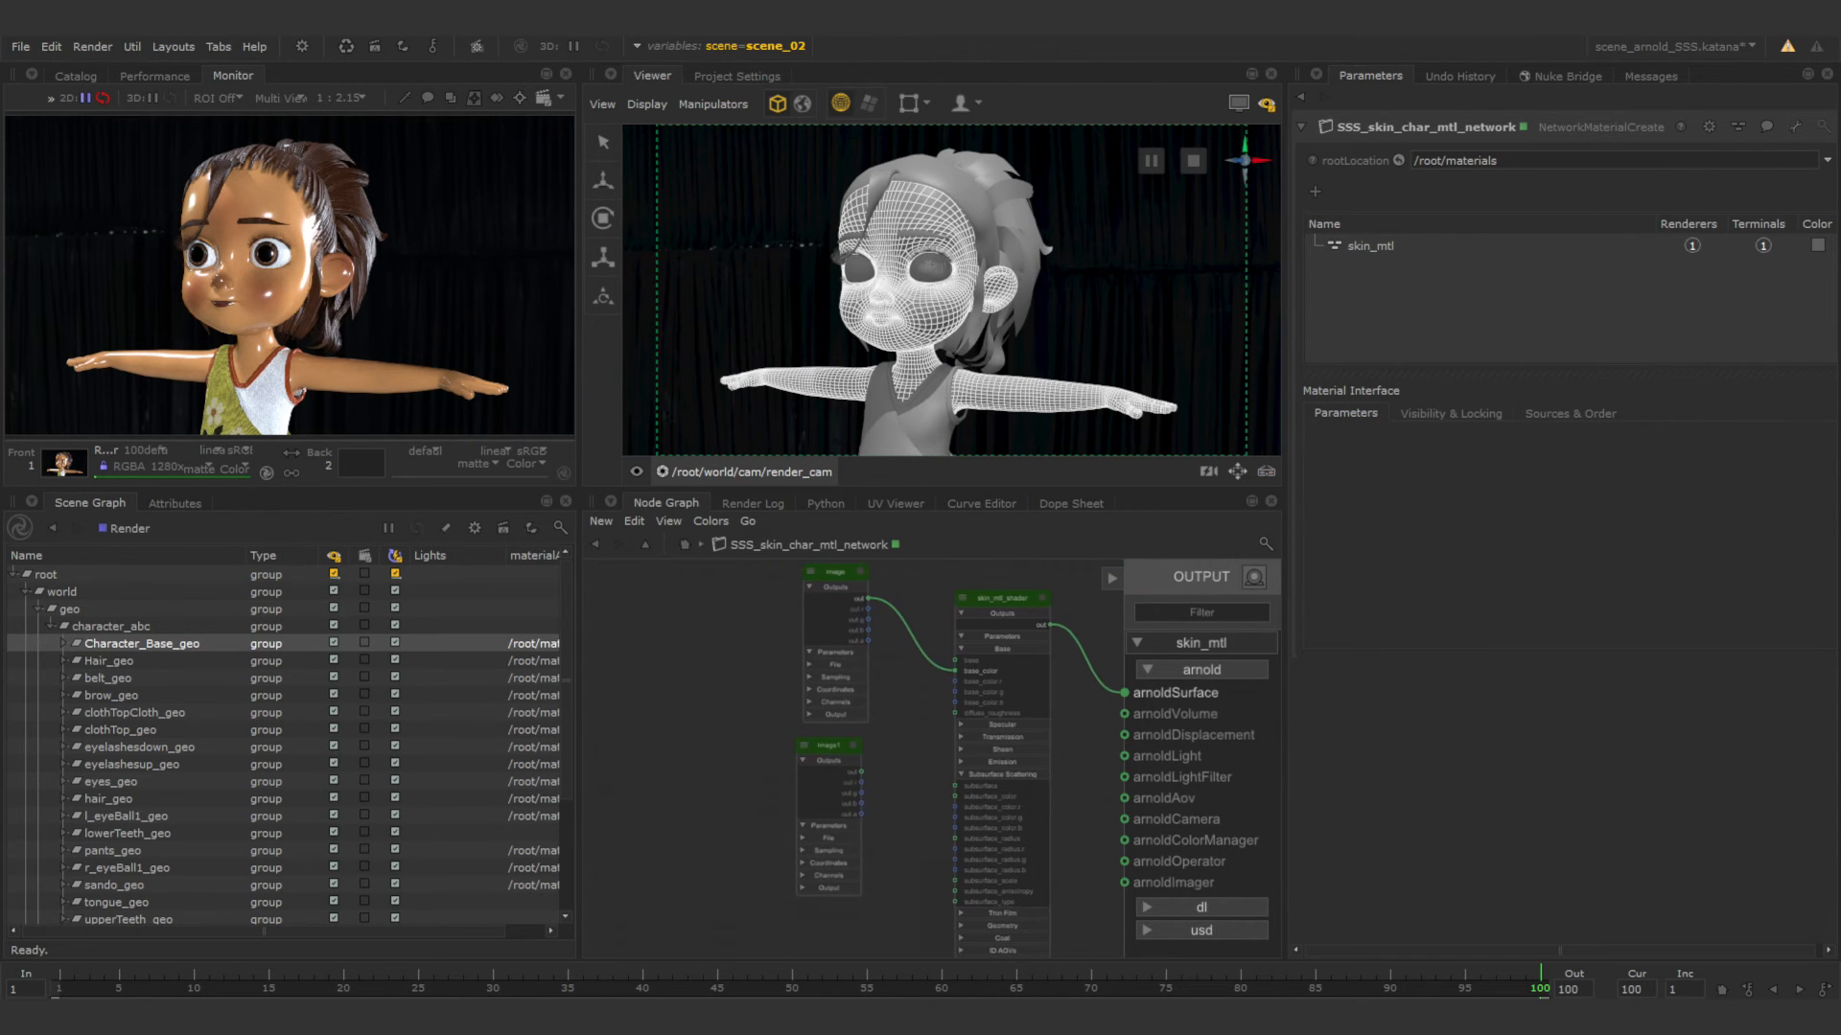
pyautogui.moveTo(842, 744); pyautogui.dragTo(736, 769)
pyautogui.moveTo(854, 751); pyautogui.dragTo(865, 772, button='middle')
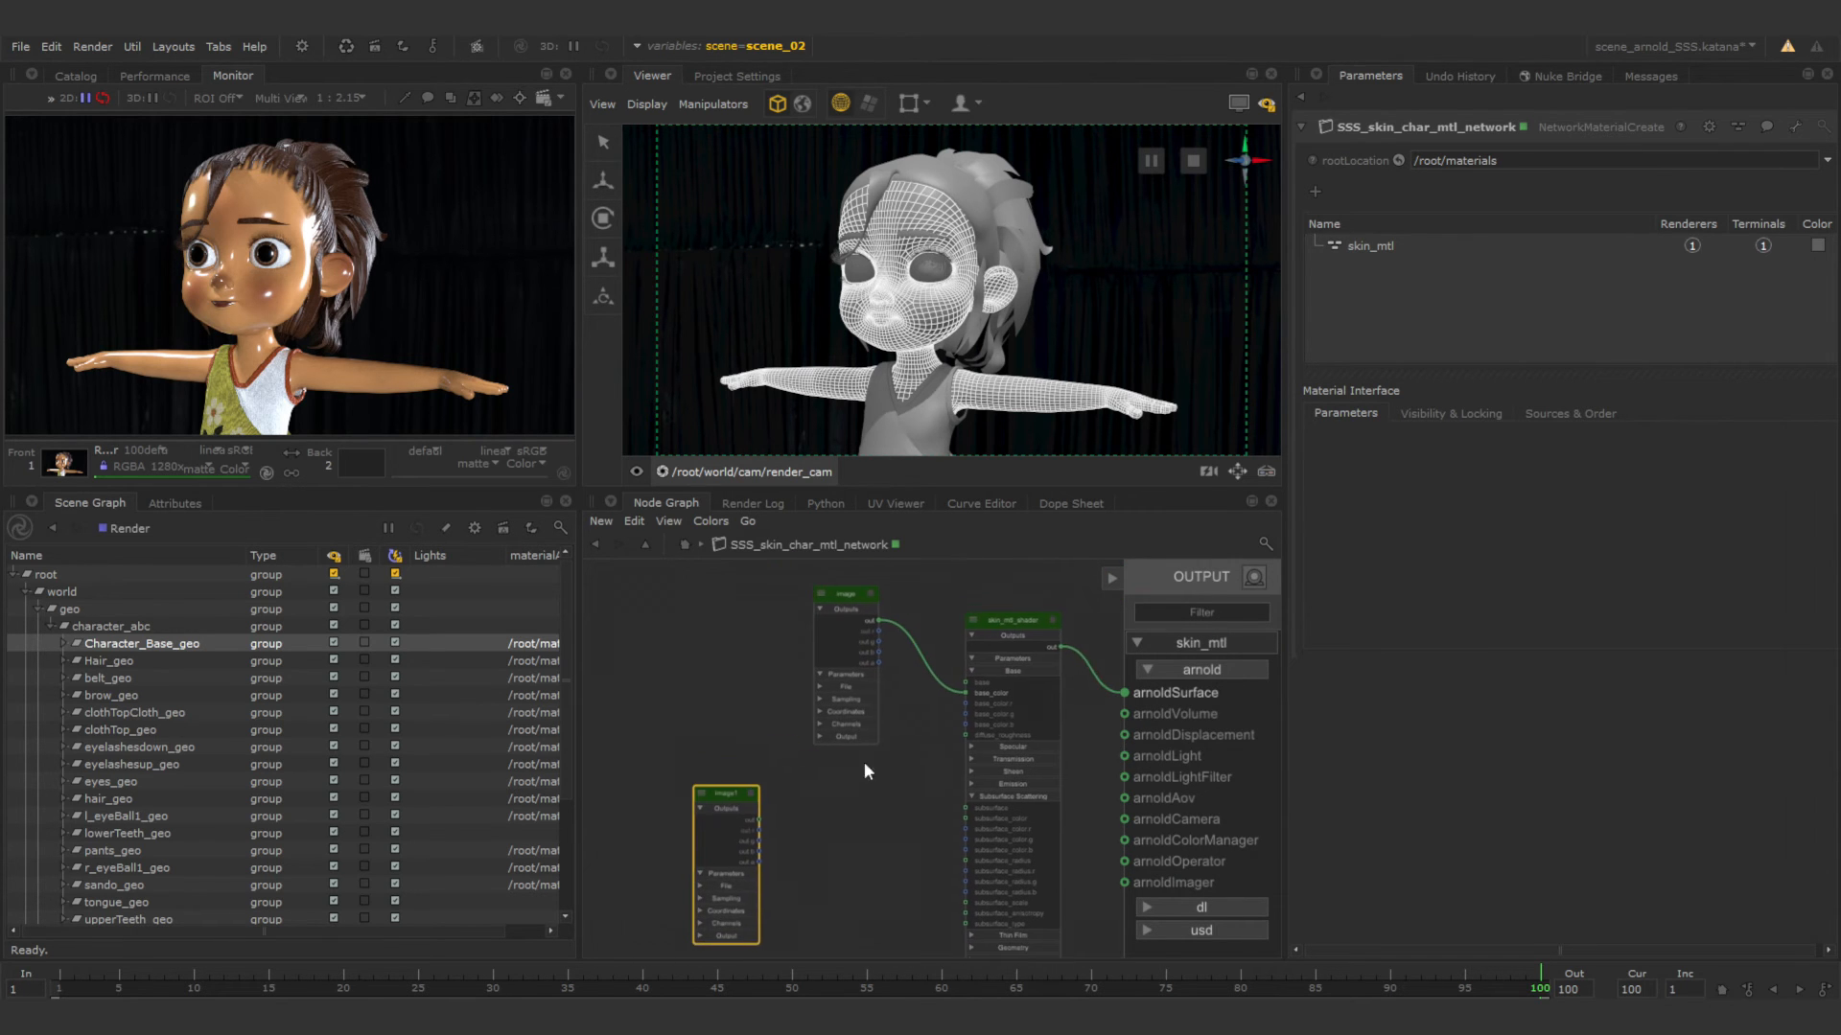
pyautogui.moveTo(844, 601); pyautogui.dragTo(727, 608)
pyautogui.click(867, 738)
pyautogui.moveTo(855, 746); pyautogui.dragTo(837, 686, button='middle')
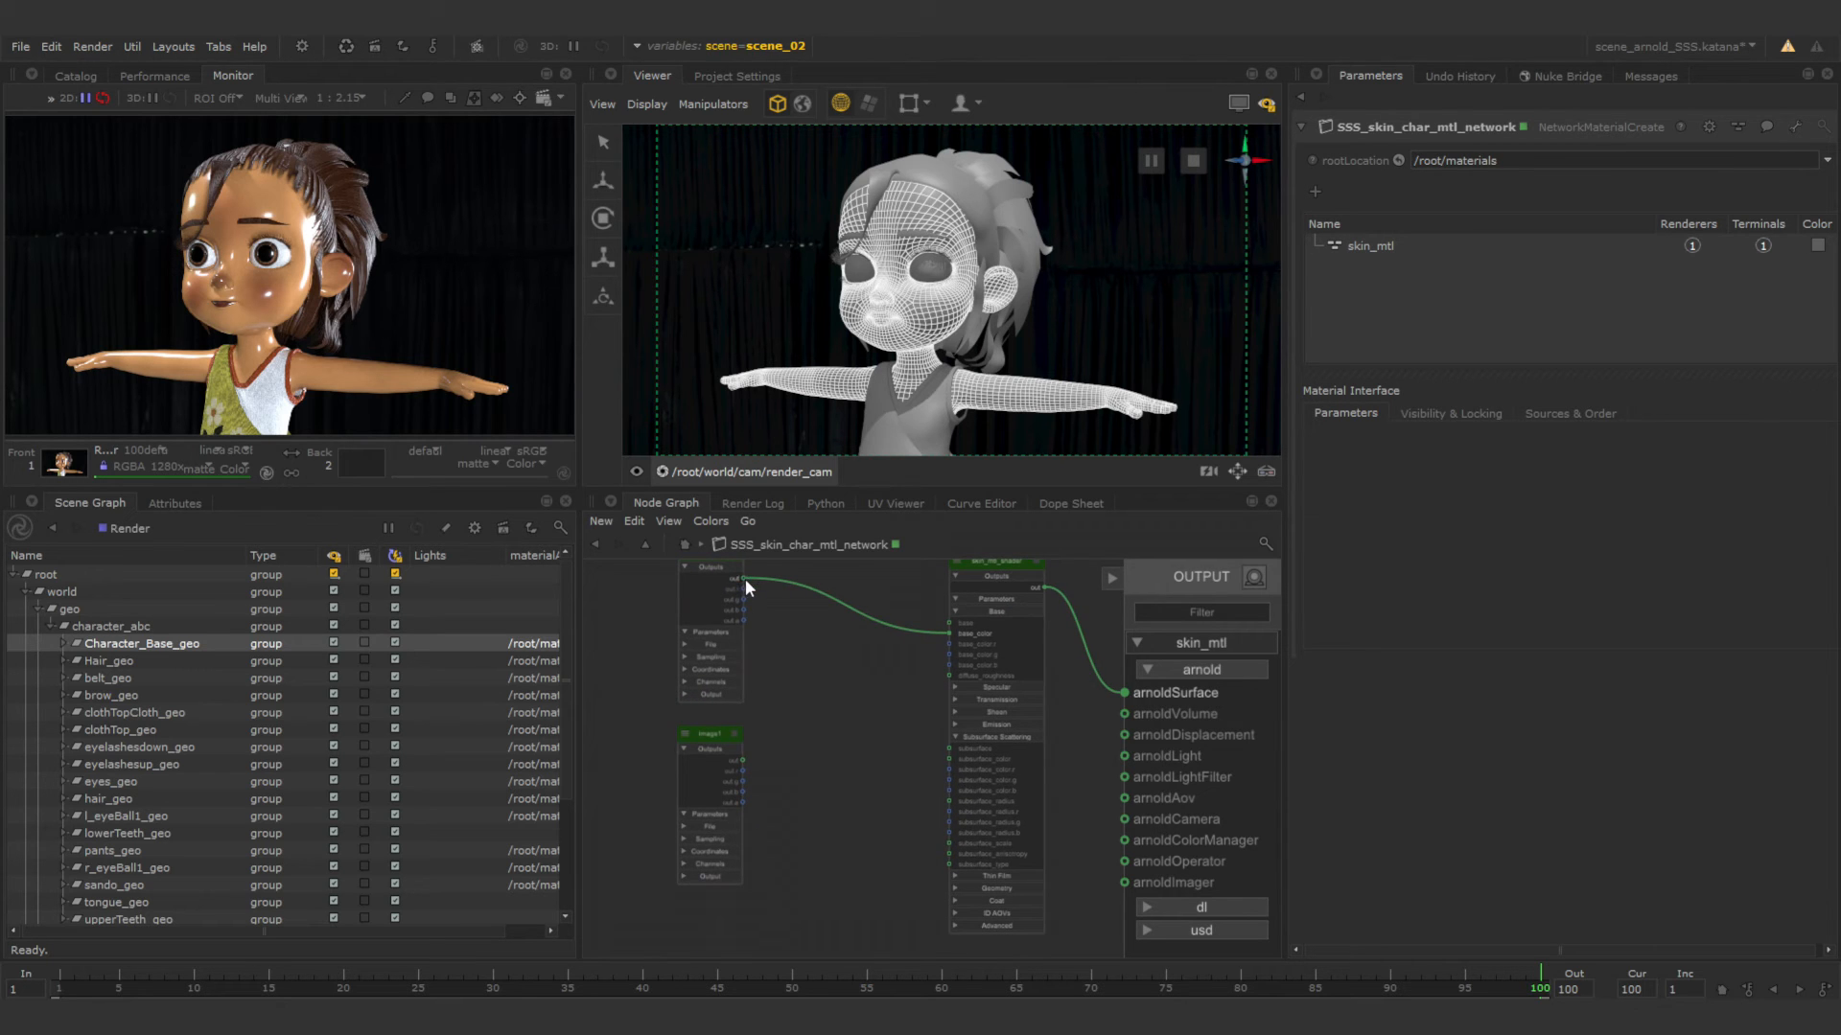
pyautogui.moveTo(744, 579); pyautogui.dragTo(948, 760)
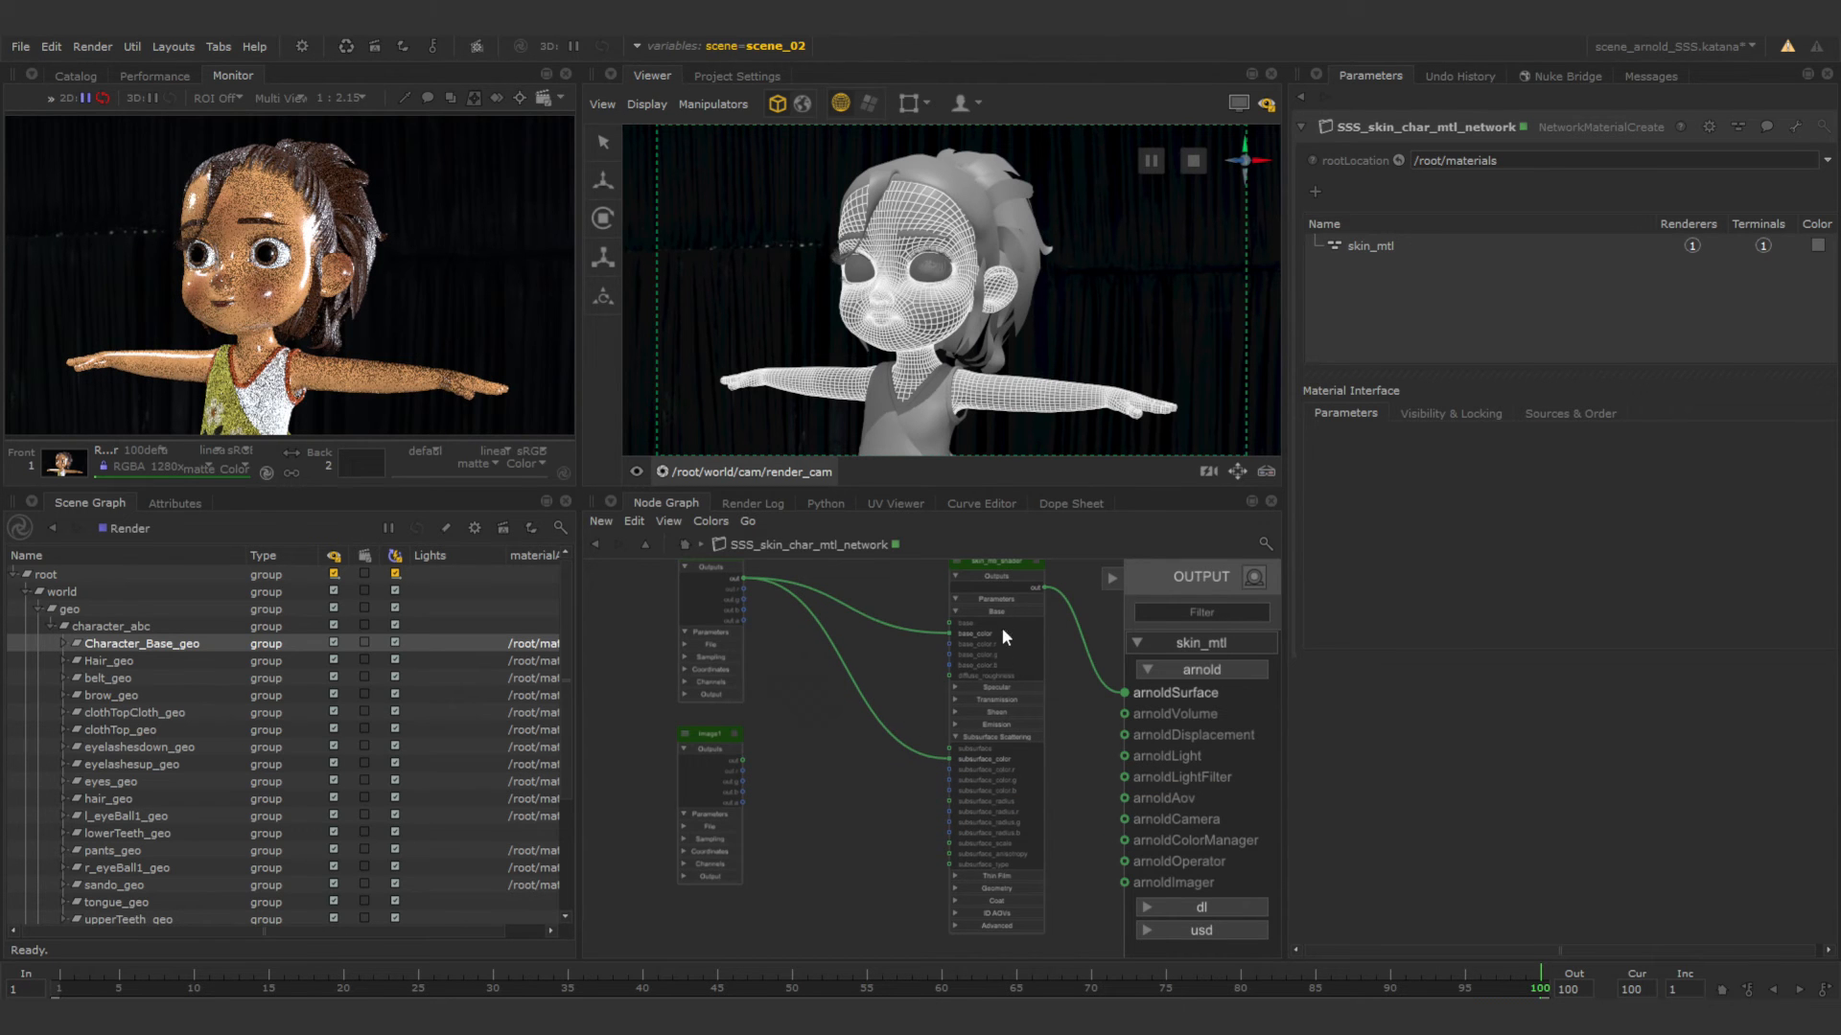
# Set skin_mtl_shader's specular_roughness to 0.6 and specular_IOR to 1.3.
pyautogui.click(1035, 561)
pyautogui.scroll(5, 1038, 566)
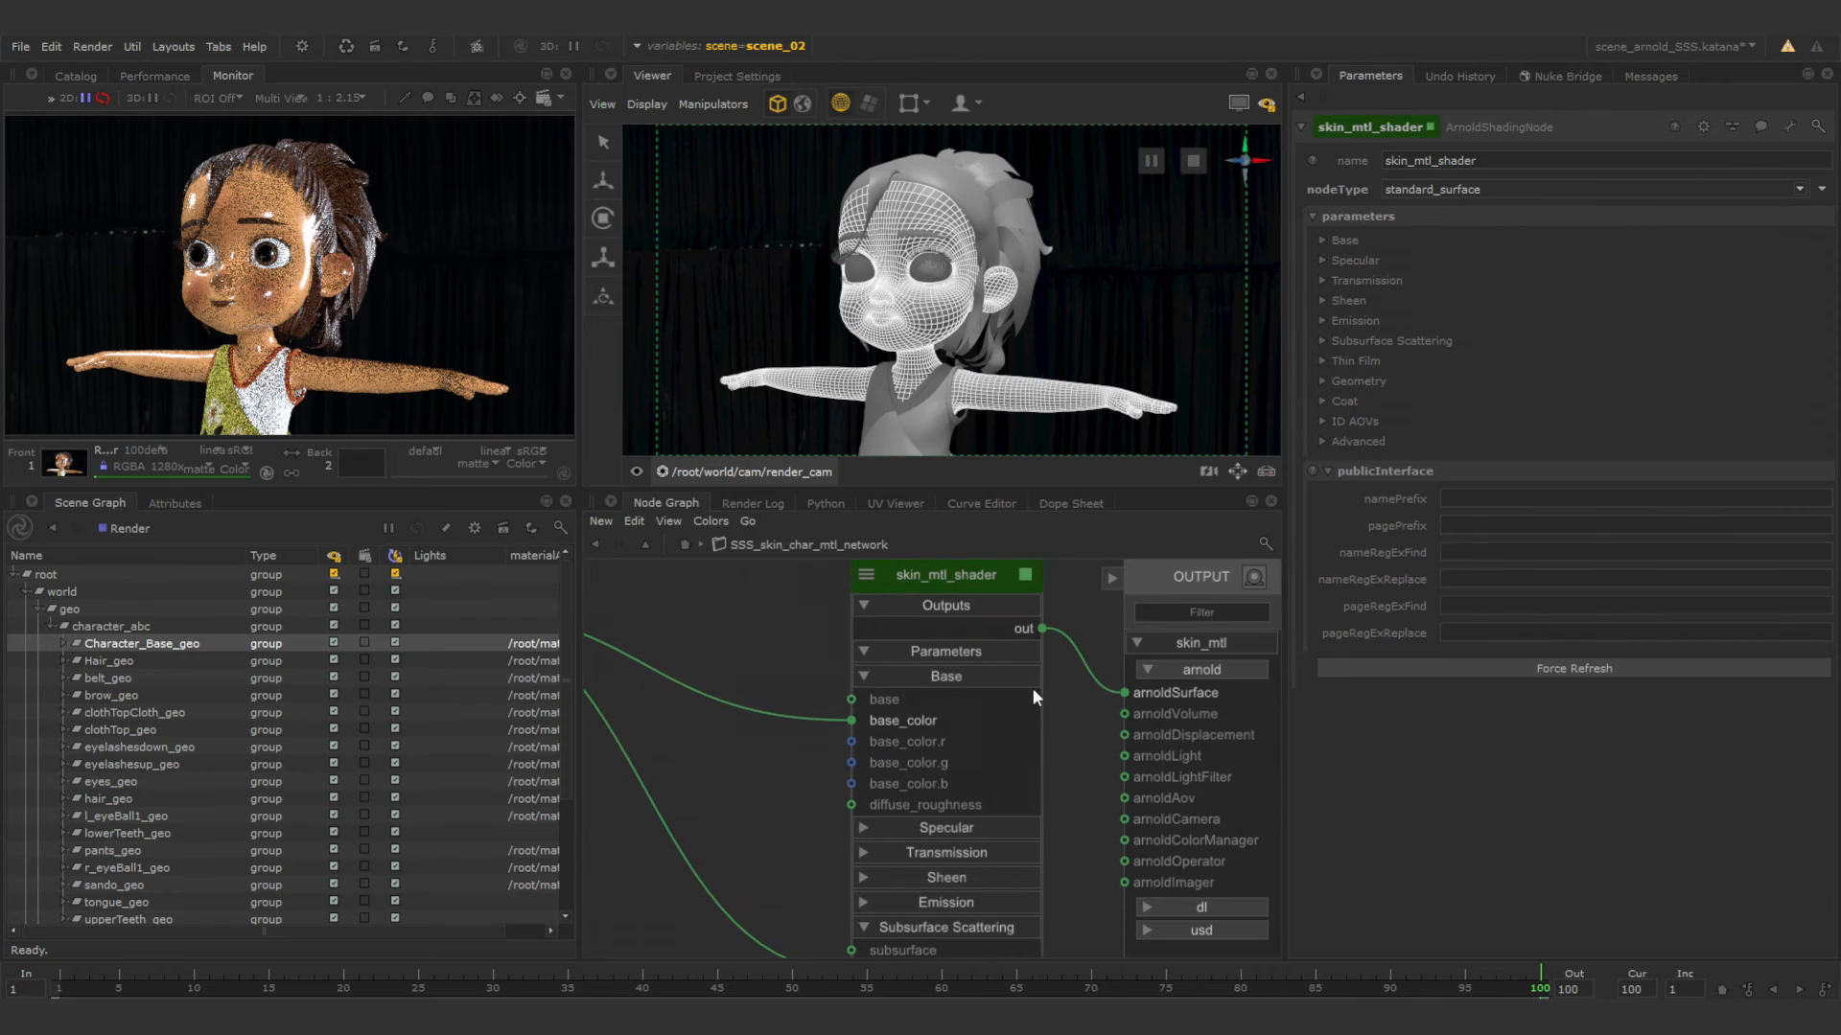
pyautogui.click(1354, 258)
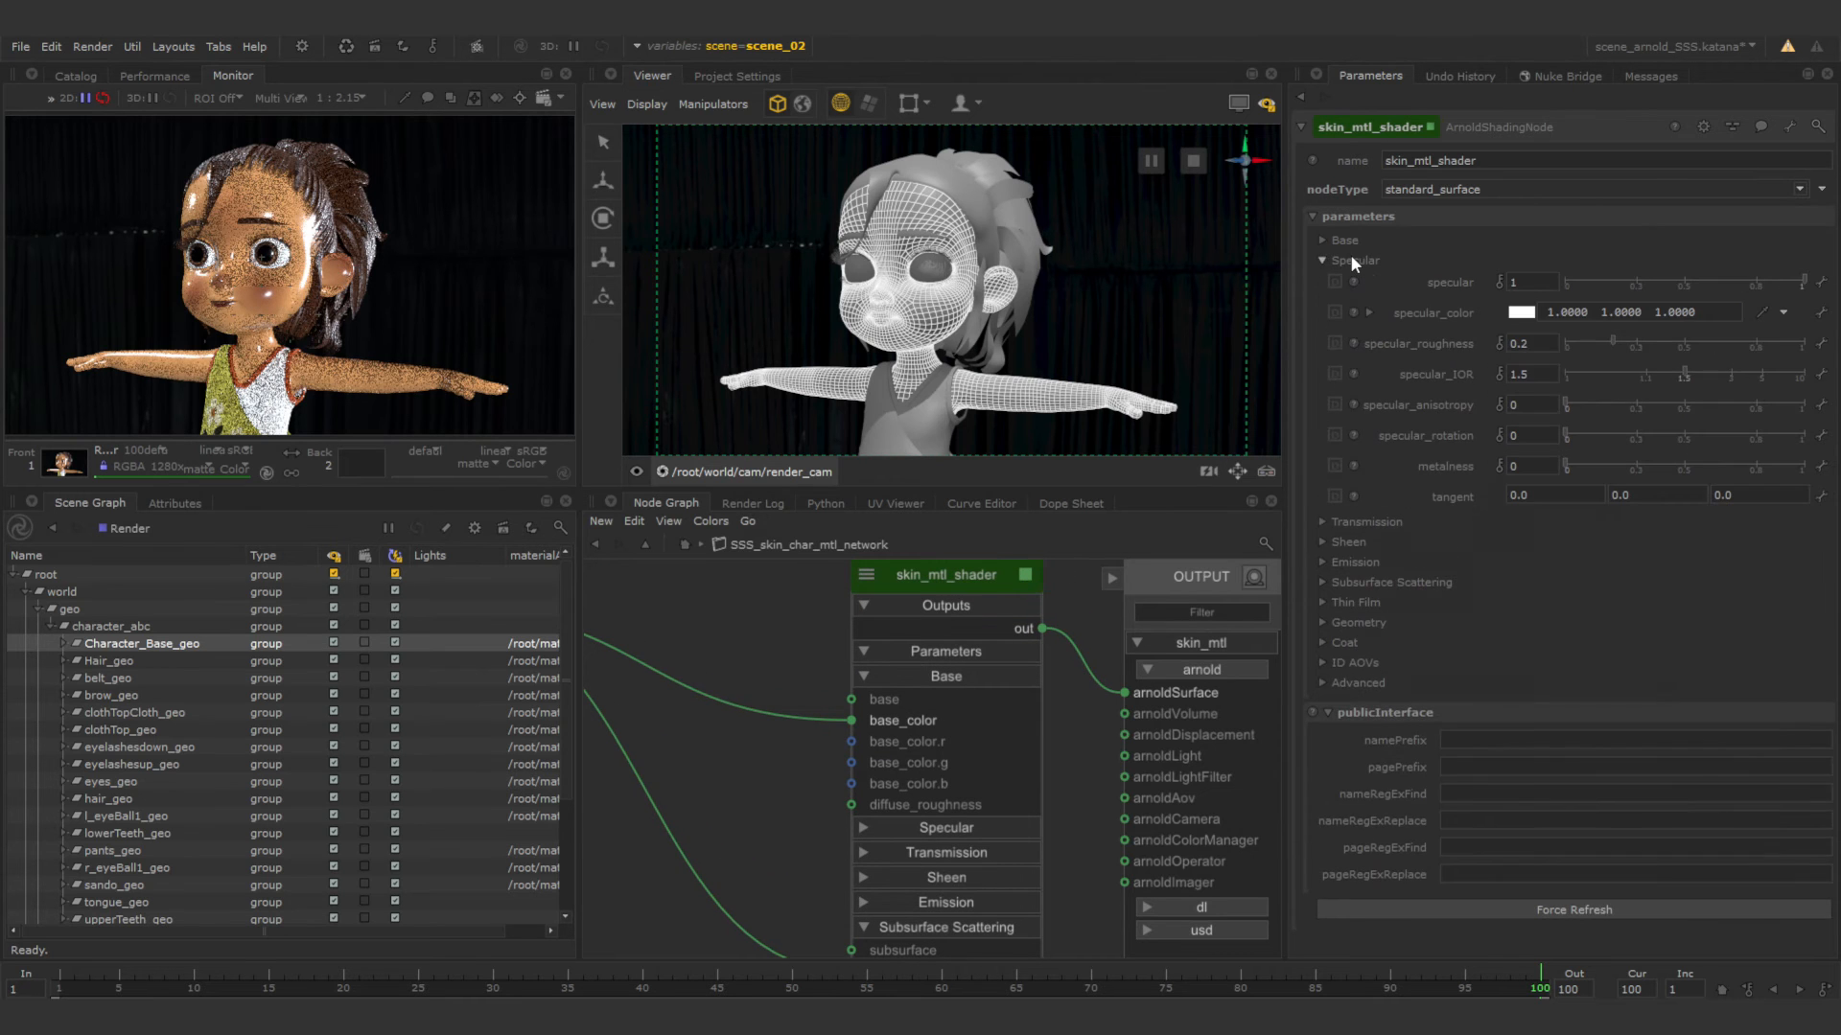
pyautogui.click(1541, 349)
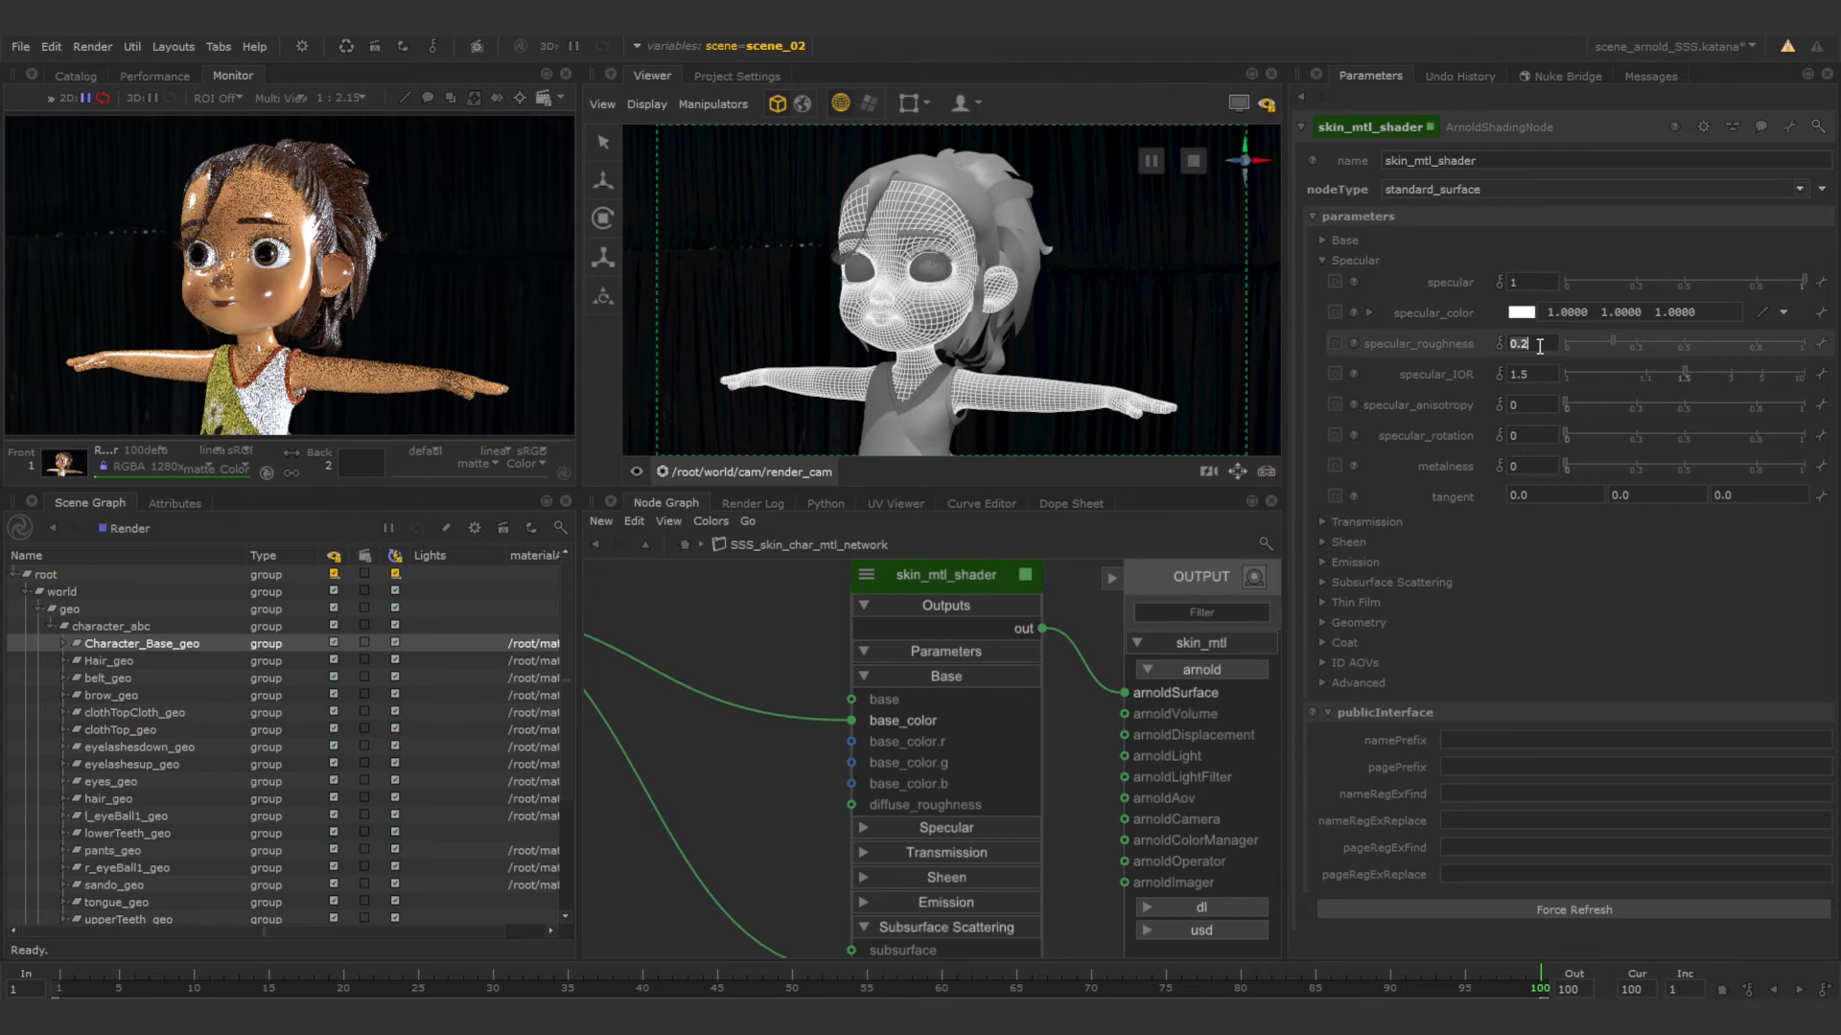
pyautogui.write('0.6')
pyautogui.press('Return')
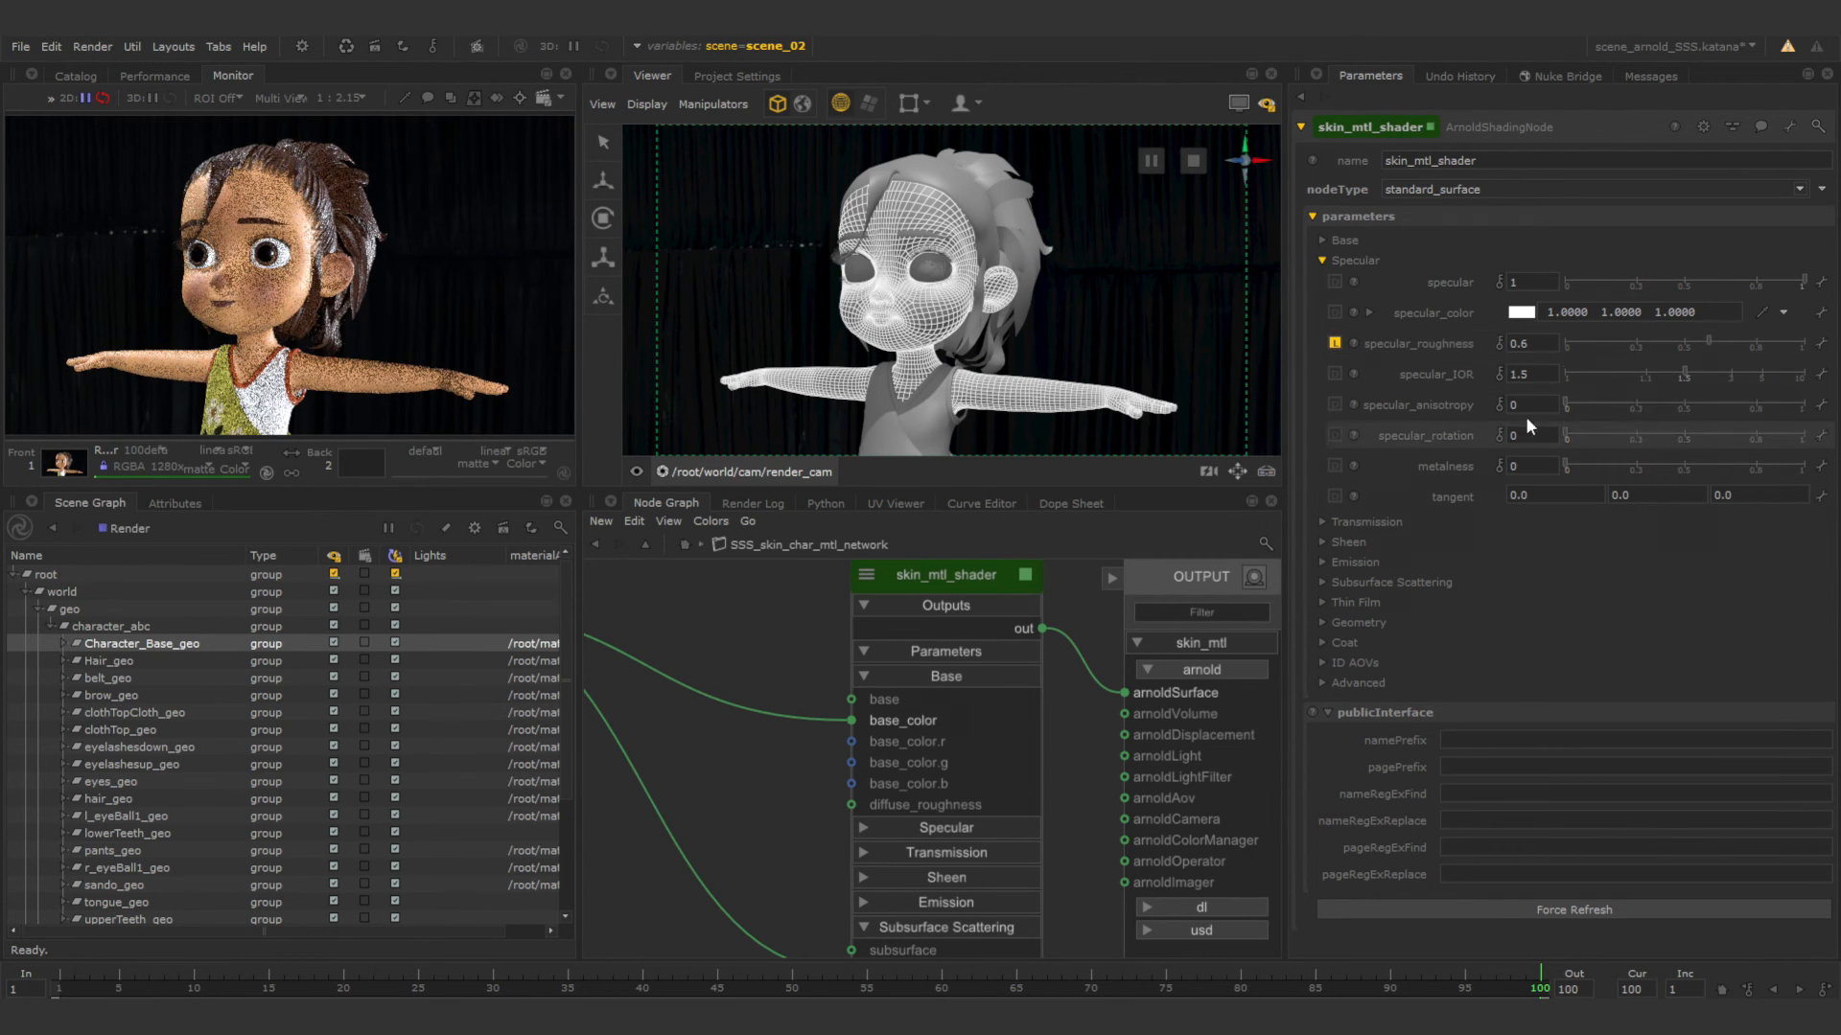
pyautogui.write('.3')
pyautogui.press('Return')
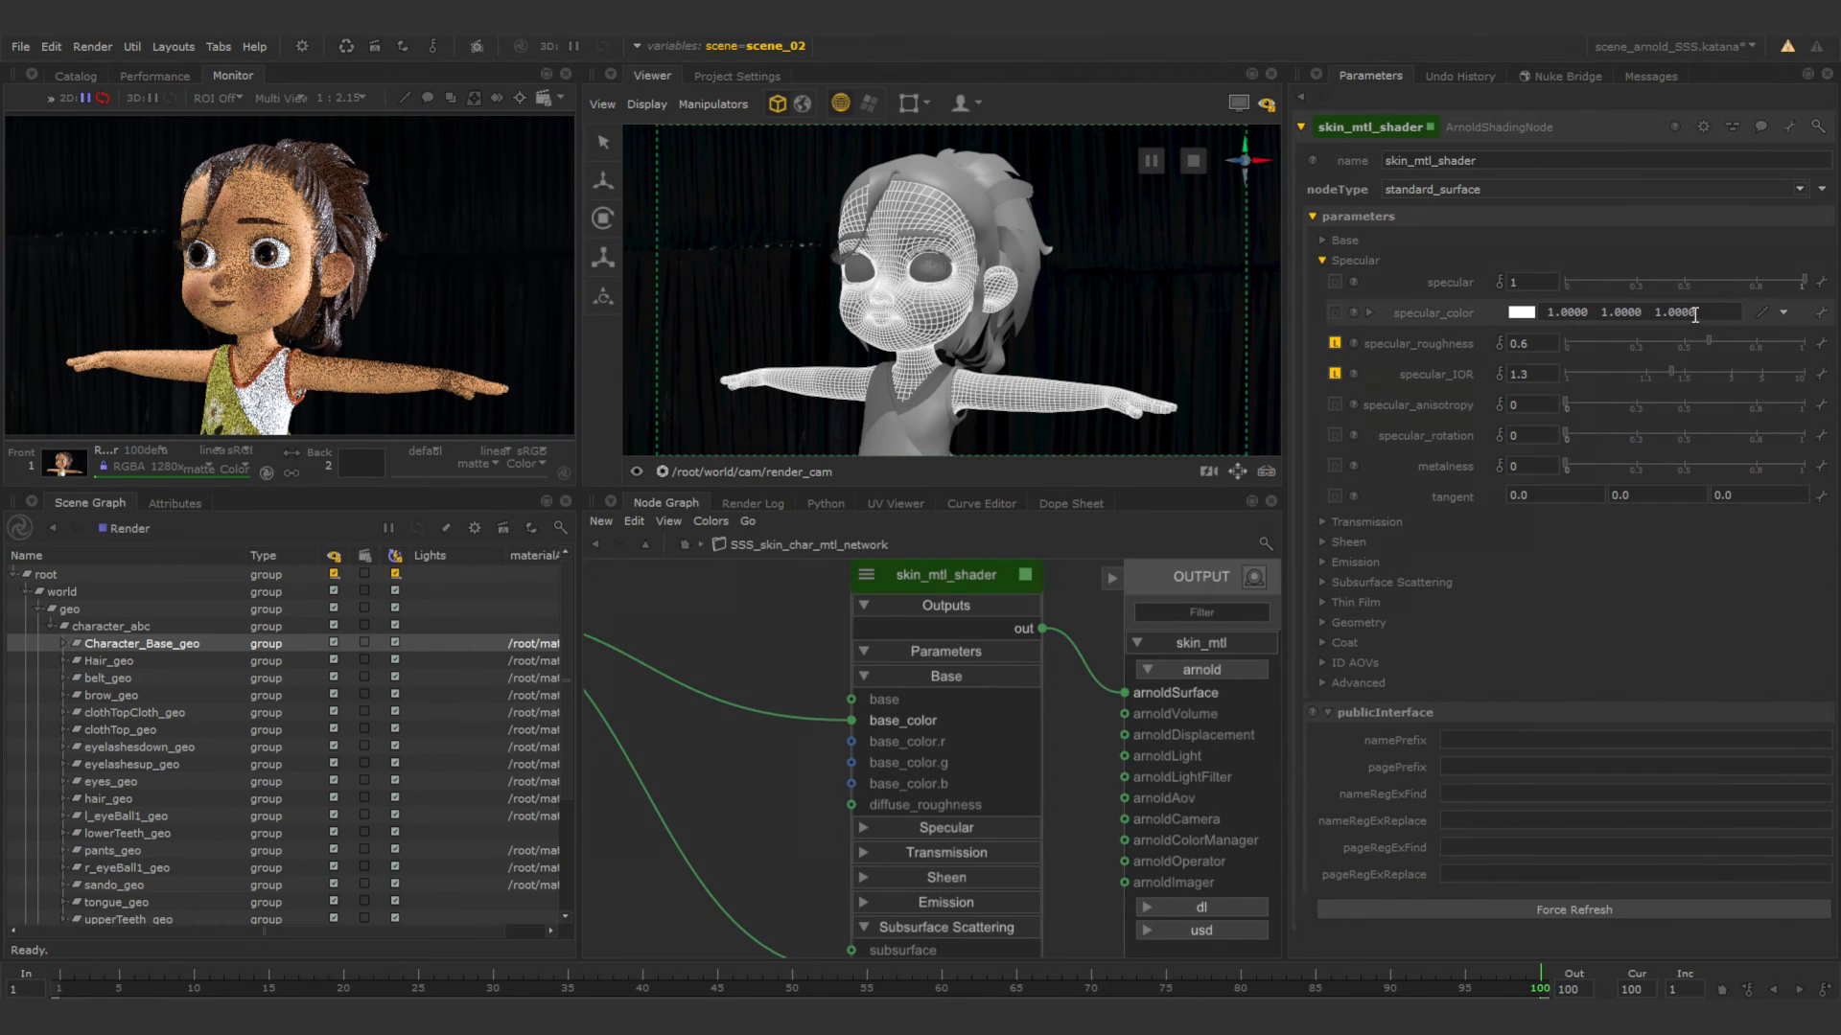
# Expand skin_mtl_shader's Base and Subsurface Scattering parameters and raise the subsurface weight to 1.
pyautogui.click(1323, 239)
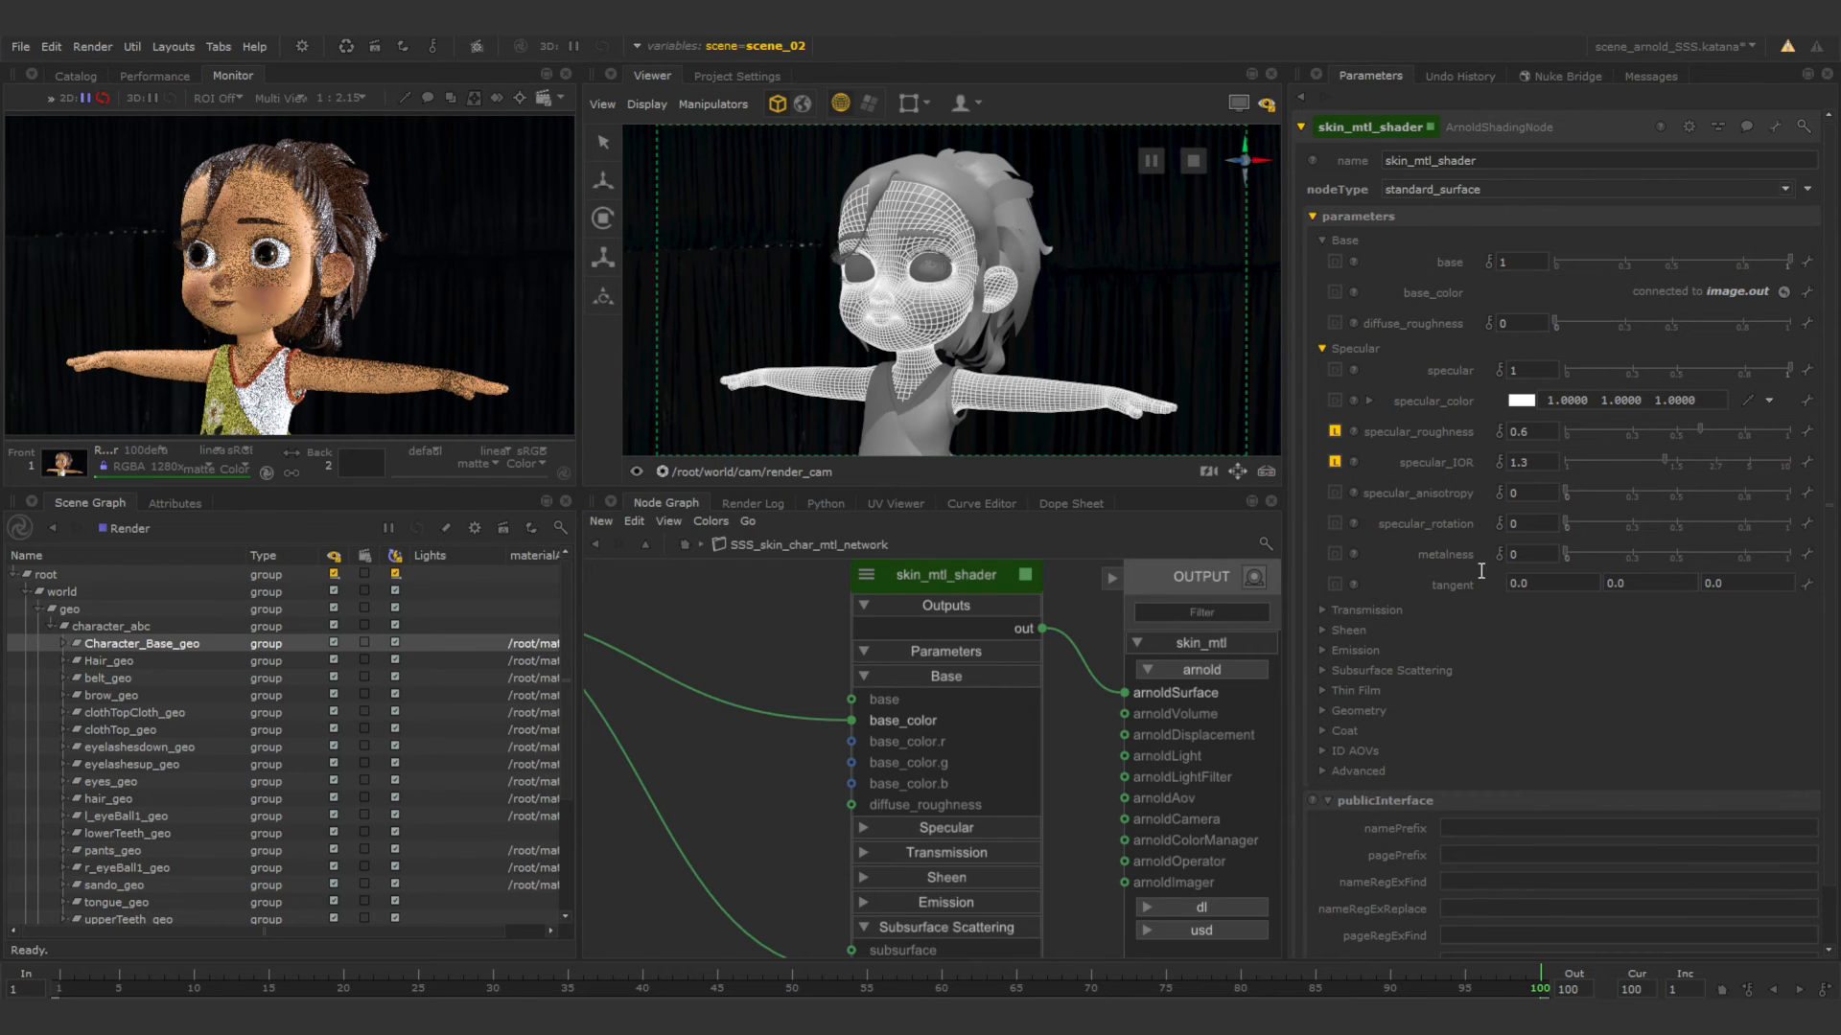
pyautogui.click(1323, 670)
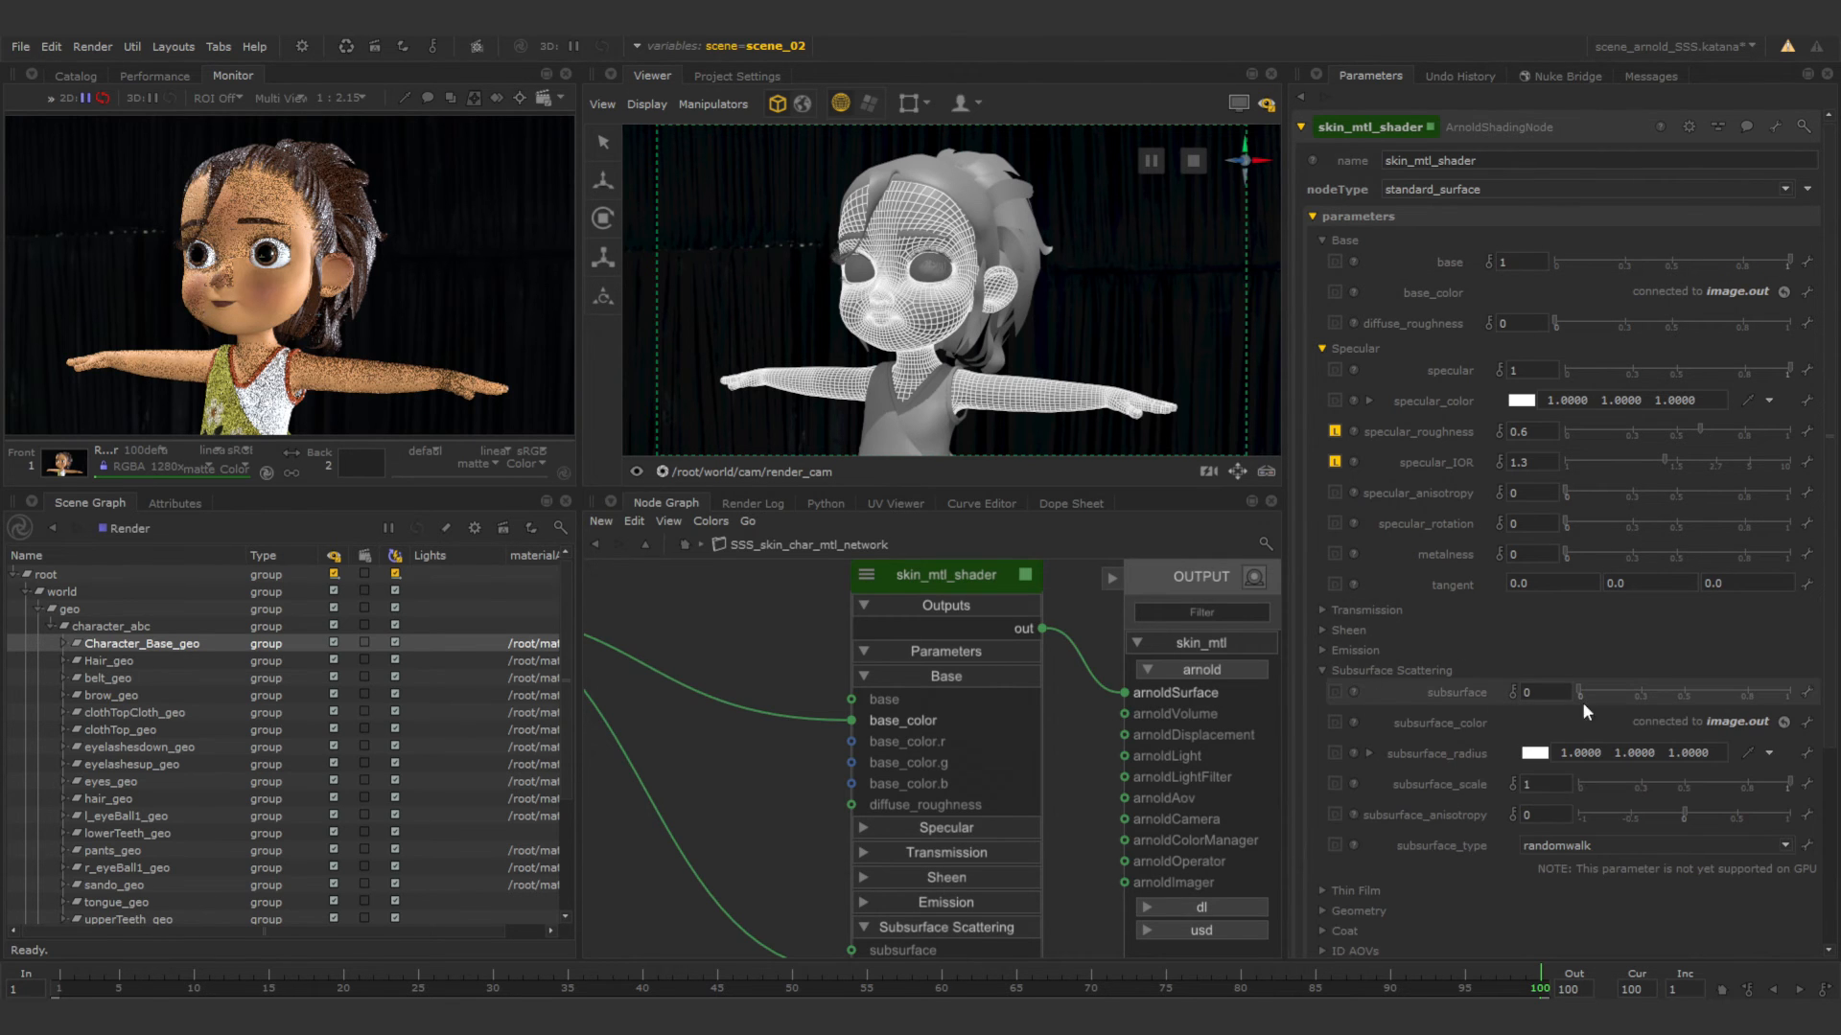
pyautogui.moveTo(1579, 688); pyautogui.dragTo(1791, 690)
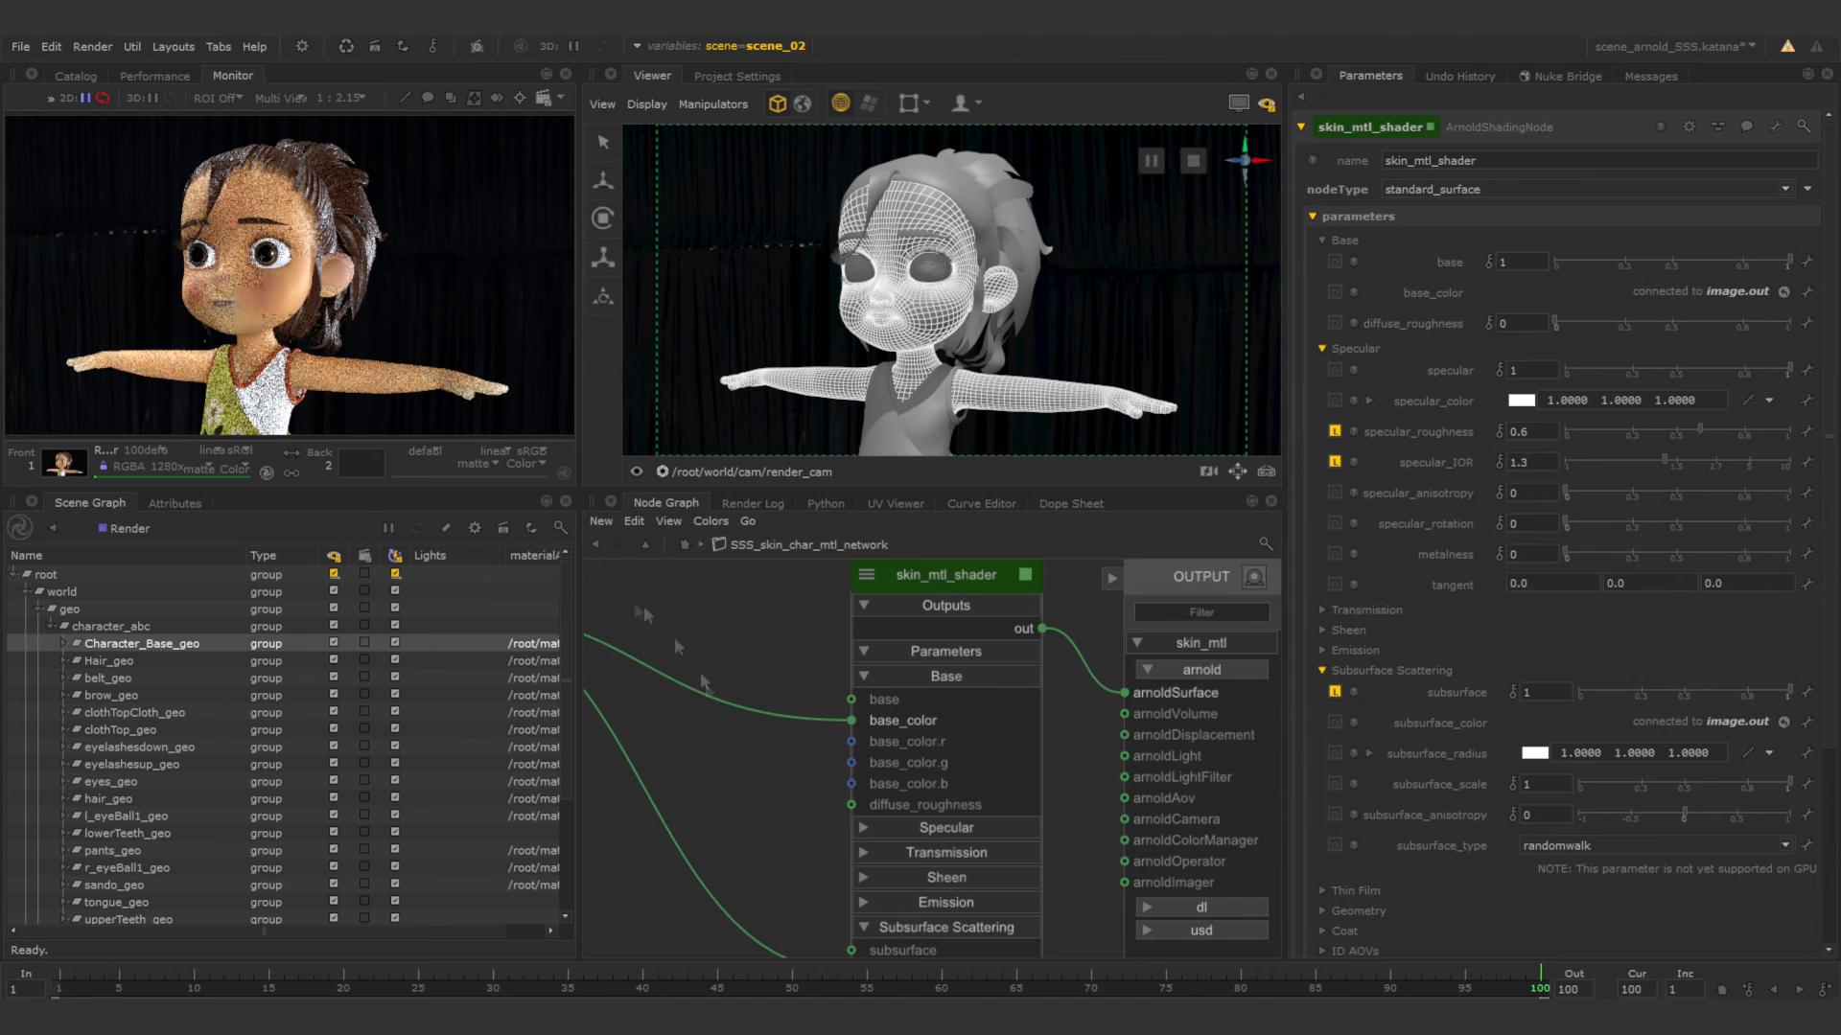
# Enlarge the node graph area and move the image and image1 nodes closer to skin_mtl_shader.
pyautogui.moveTo(889, 489); pyautogui.dragTo(890, 425)
pyautogui.moveTo(579, 589); pyautogui.dragTo(532, 585)
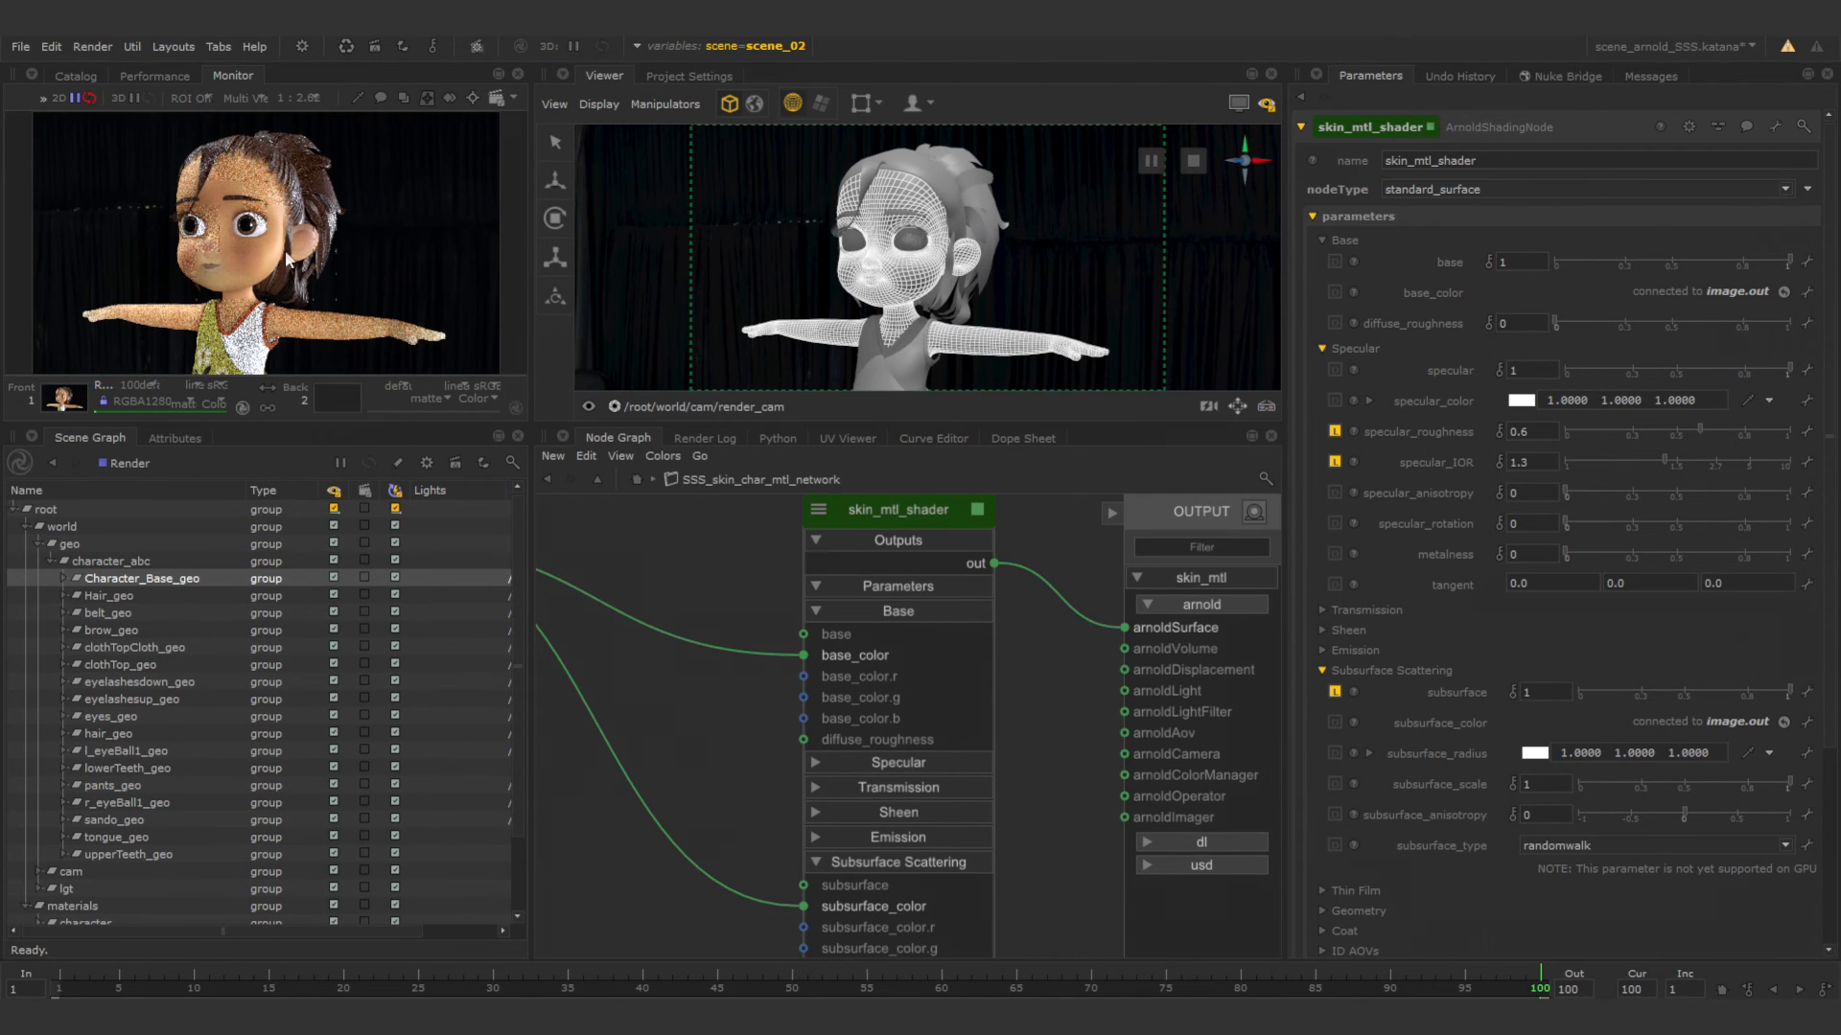
pyautogui.scroll(-3, 718, 681)
pyautogui.moveTo(718, 681); pyautogui.dragTo(861, 666, button='middle')
pyautogui.moveTo(614, 540); pyautogui.dragTo(746, 543)
pyautogui.moveTo(606, 778); pyautogui.dragTo(685, 774)
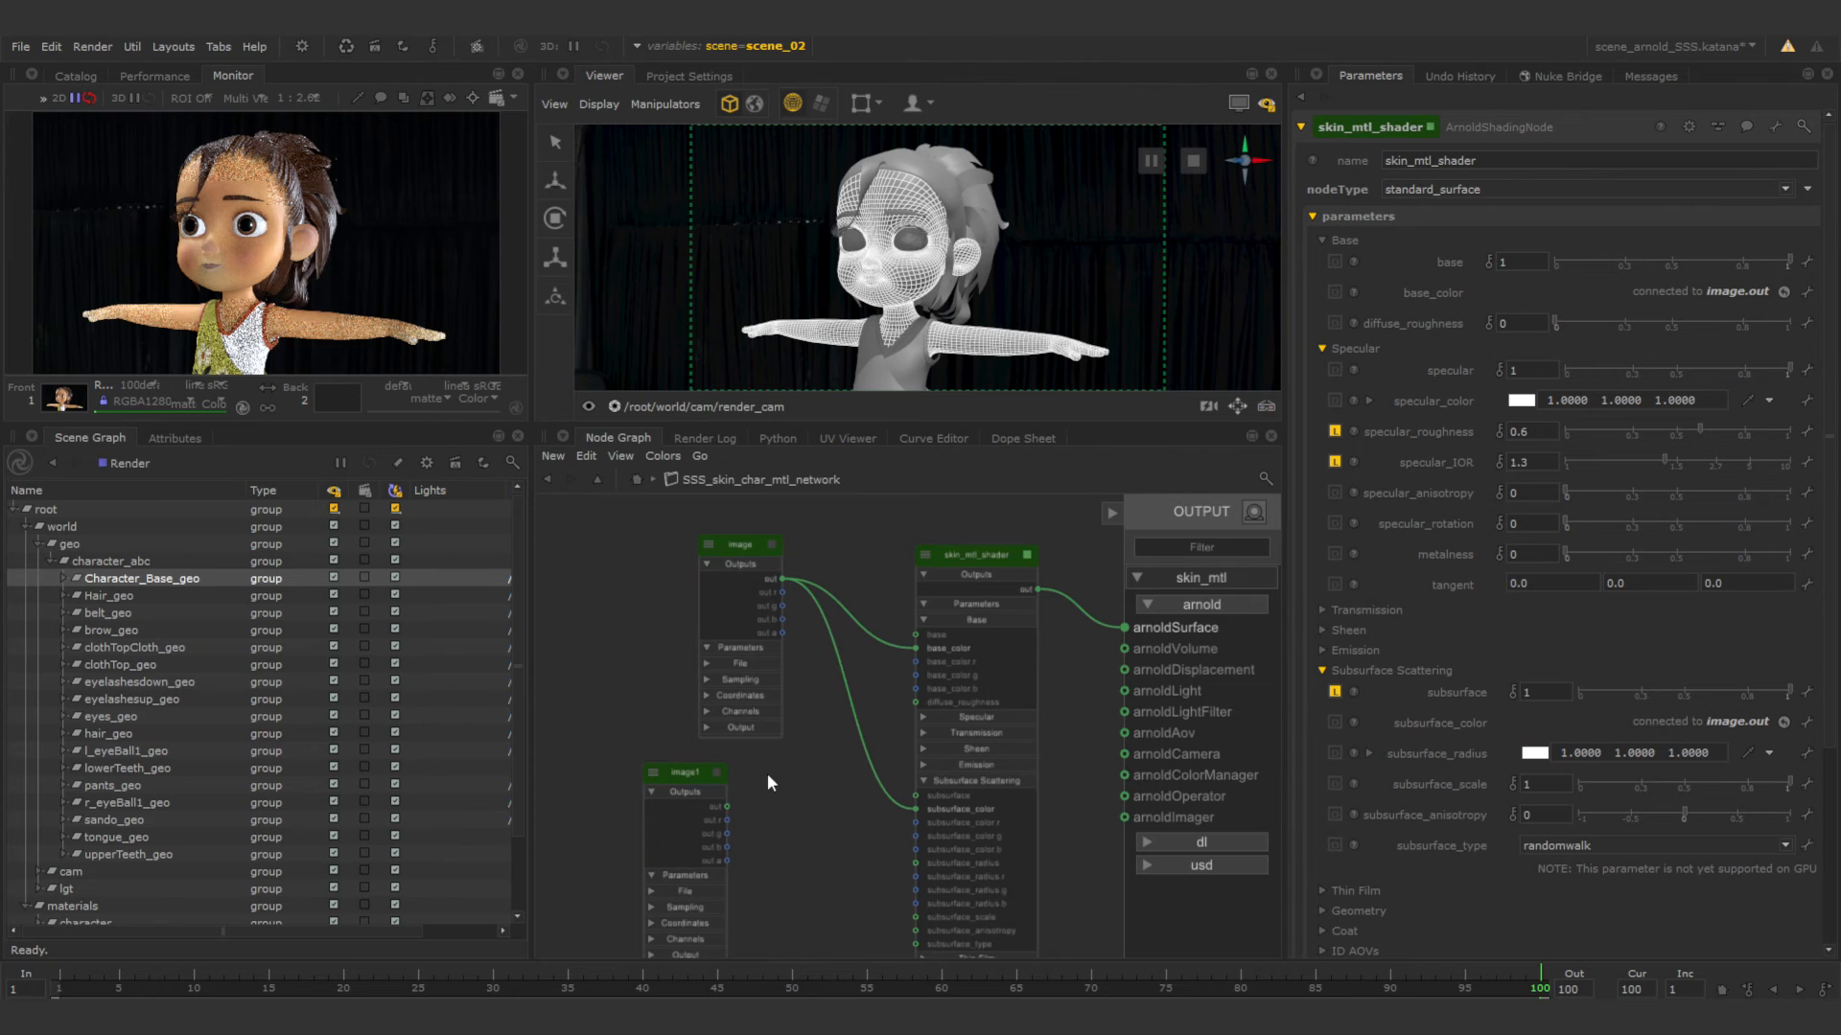
# Switch the source of the shader's subsurface_color connection from image to image1's out.
pyautogui.moveTo(808, 717); pyautogui.dragTo(776, 688, button='middle')
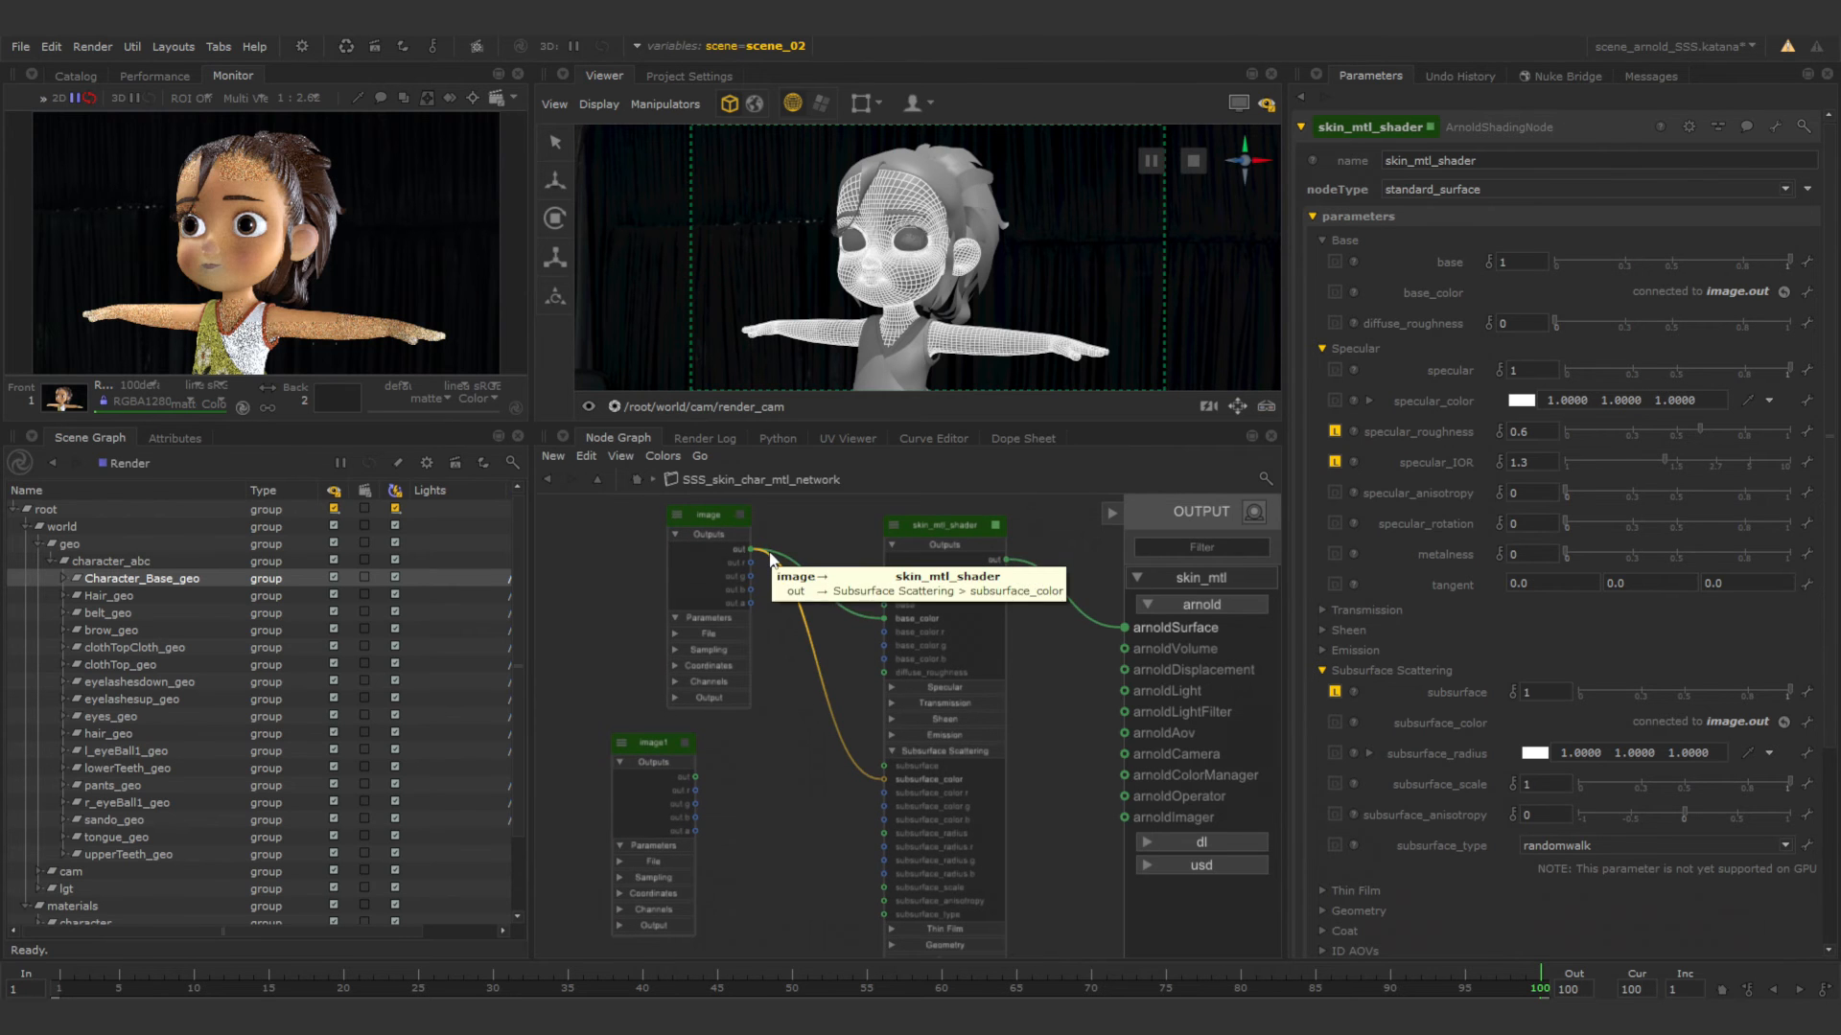
pyautogui.moveTo(772, 563); pyautogui.dragTo(693, 775)
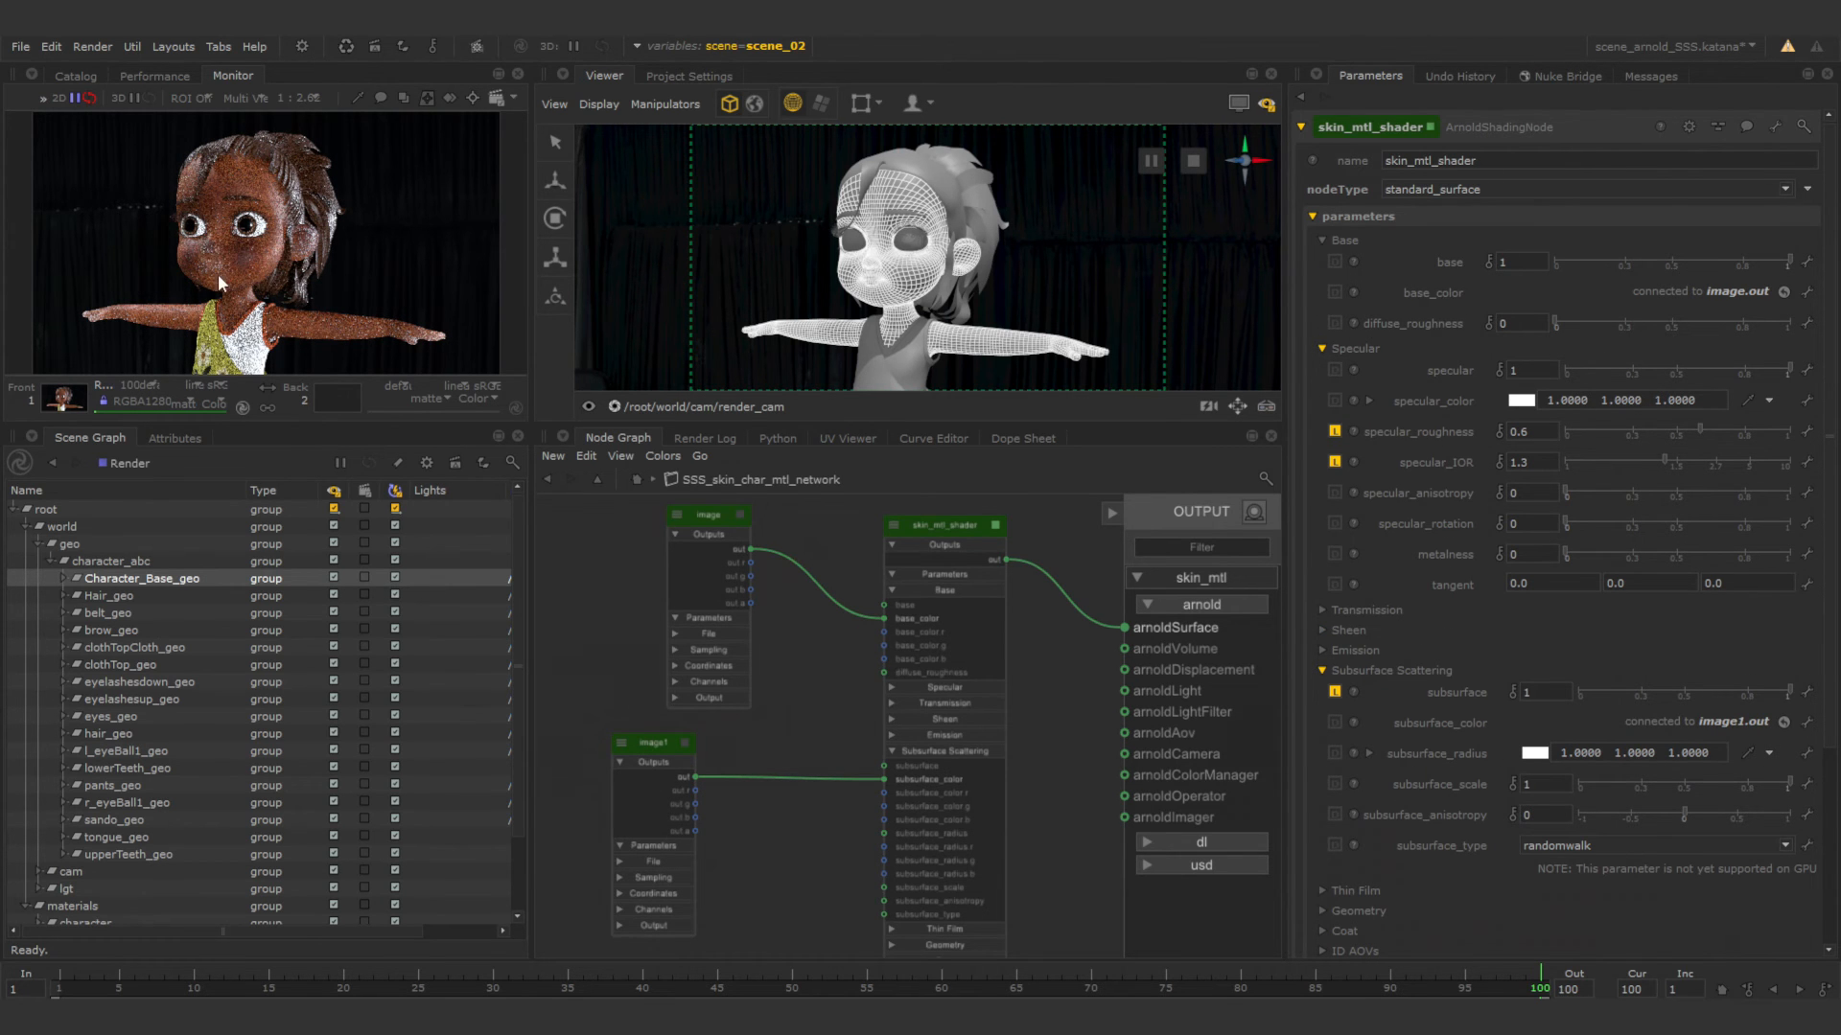
pyautogui.click(661, 746)
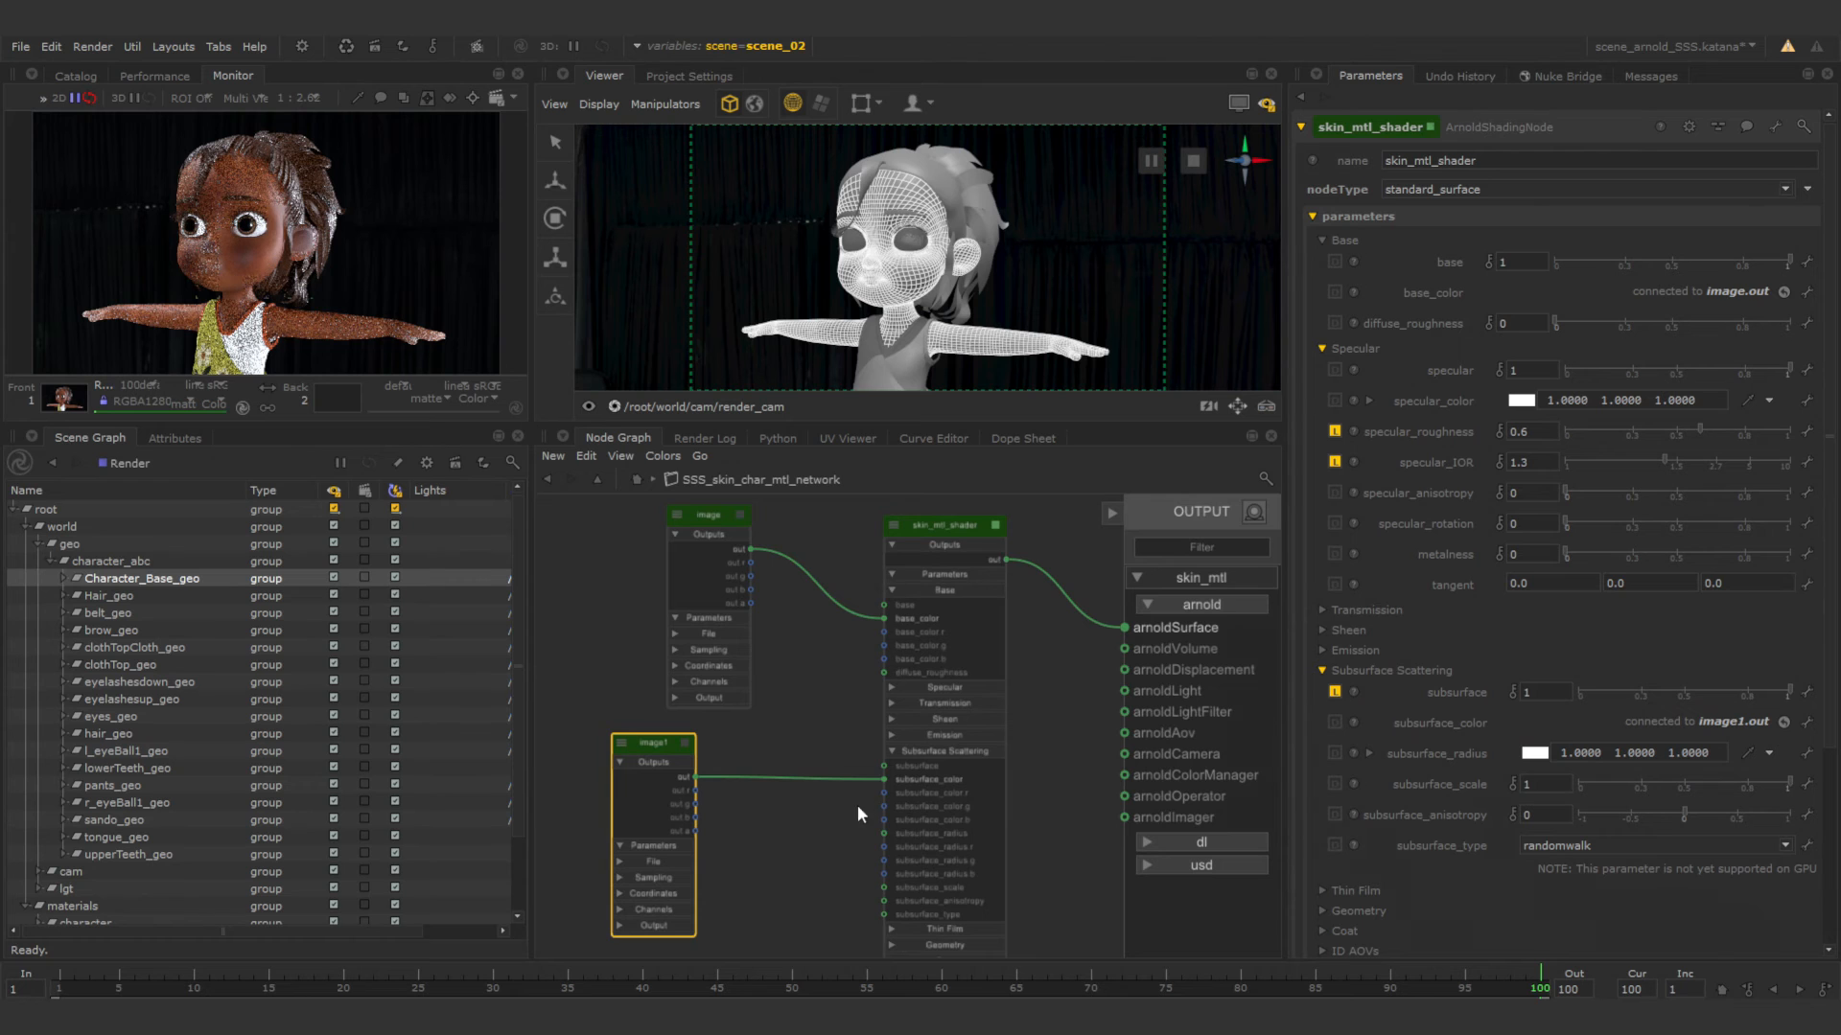
# Turn on Material Solo mode for the network and solo the image1 node in slot 1.
pyautogui.moveTo(709, 777); pyautogui.dragTo(838, 771, button='middle')
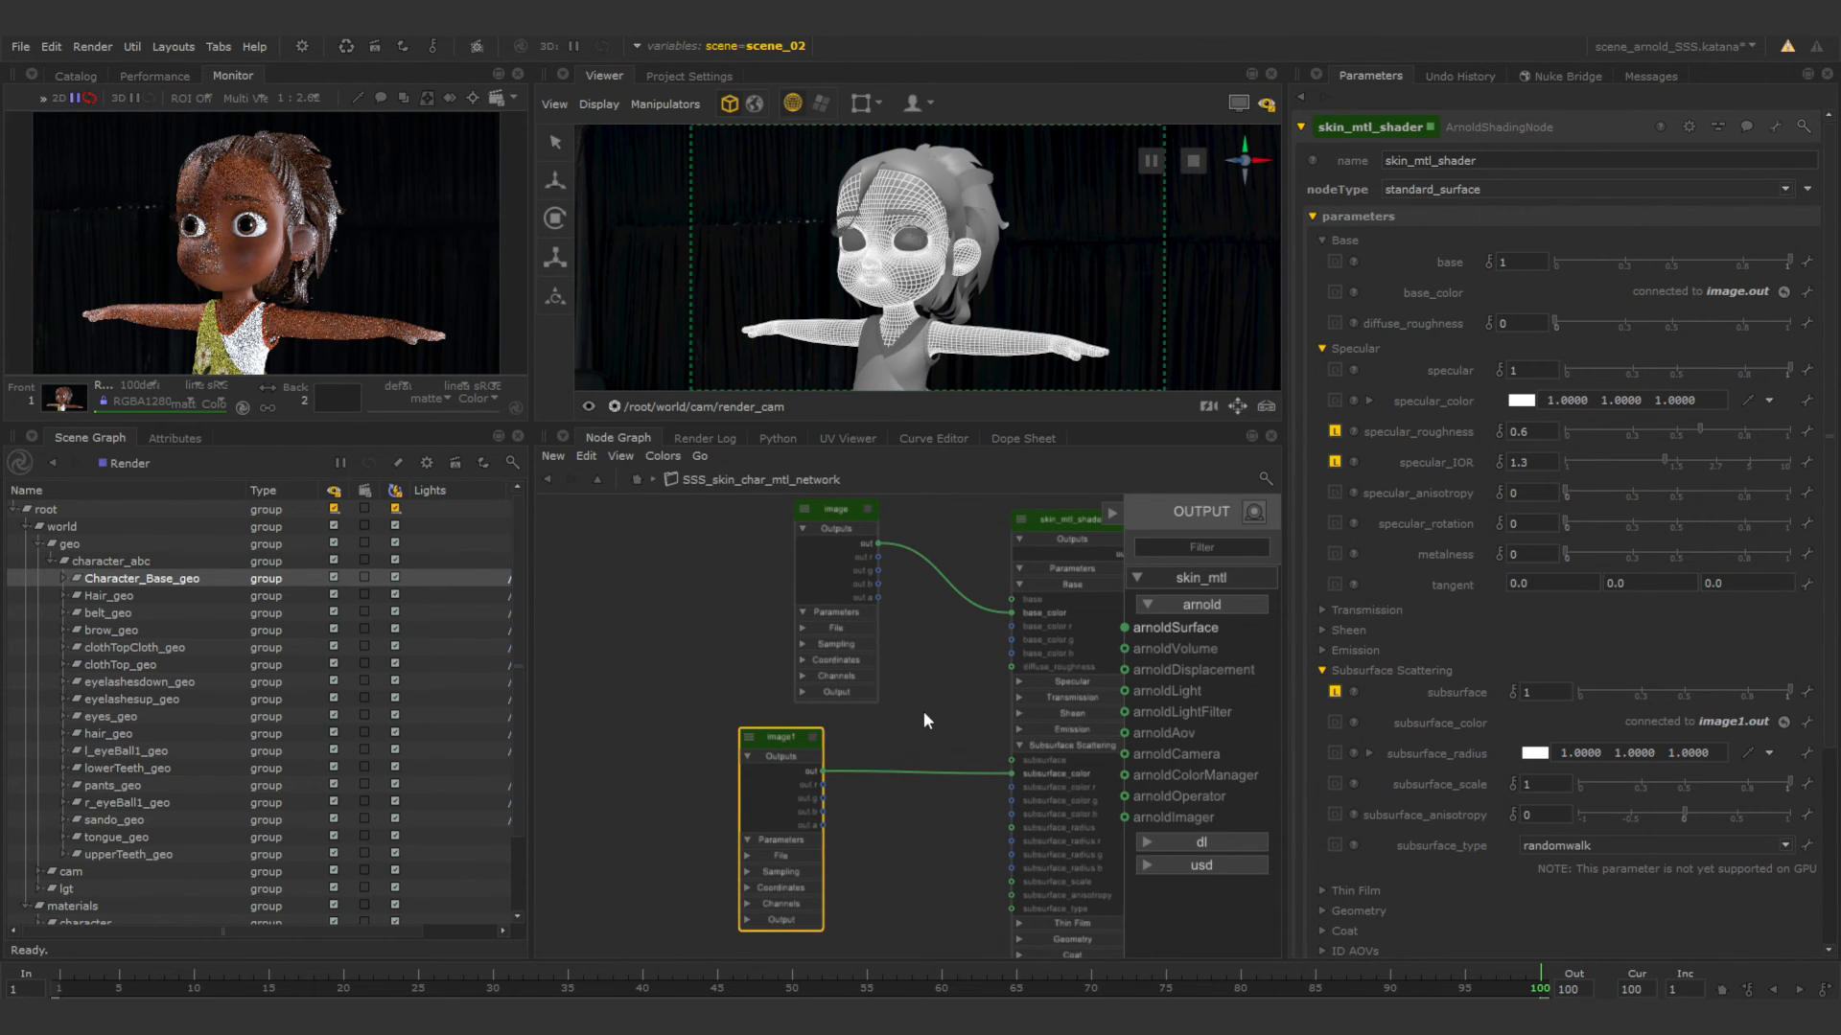
pyautogui.moveTo(923, 711); pyautogui.dragTo(831, 730, button='middle')
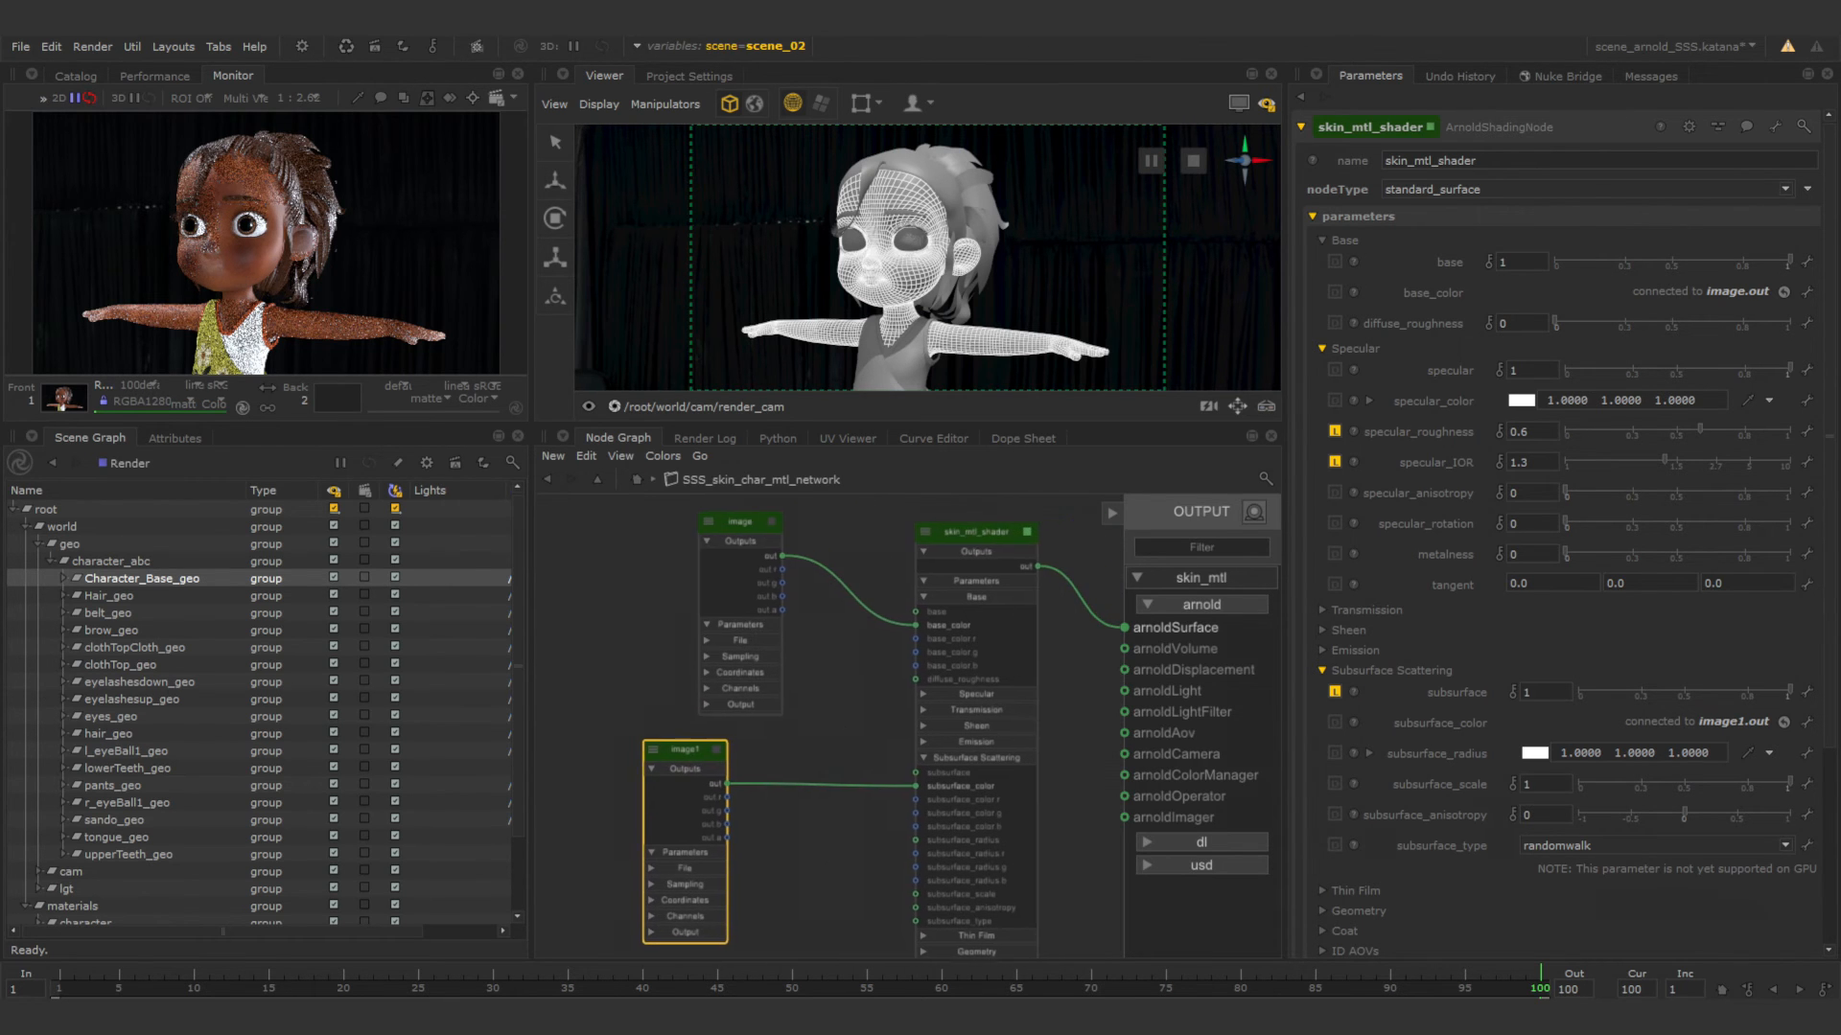
pyautogui.click(1256, 512)
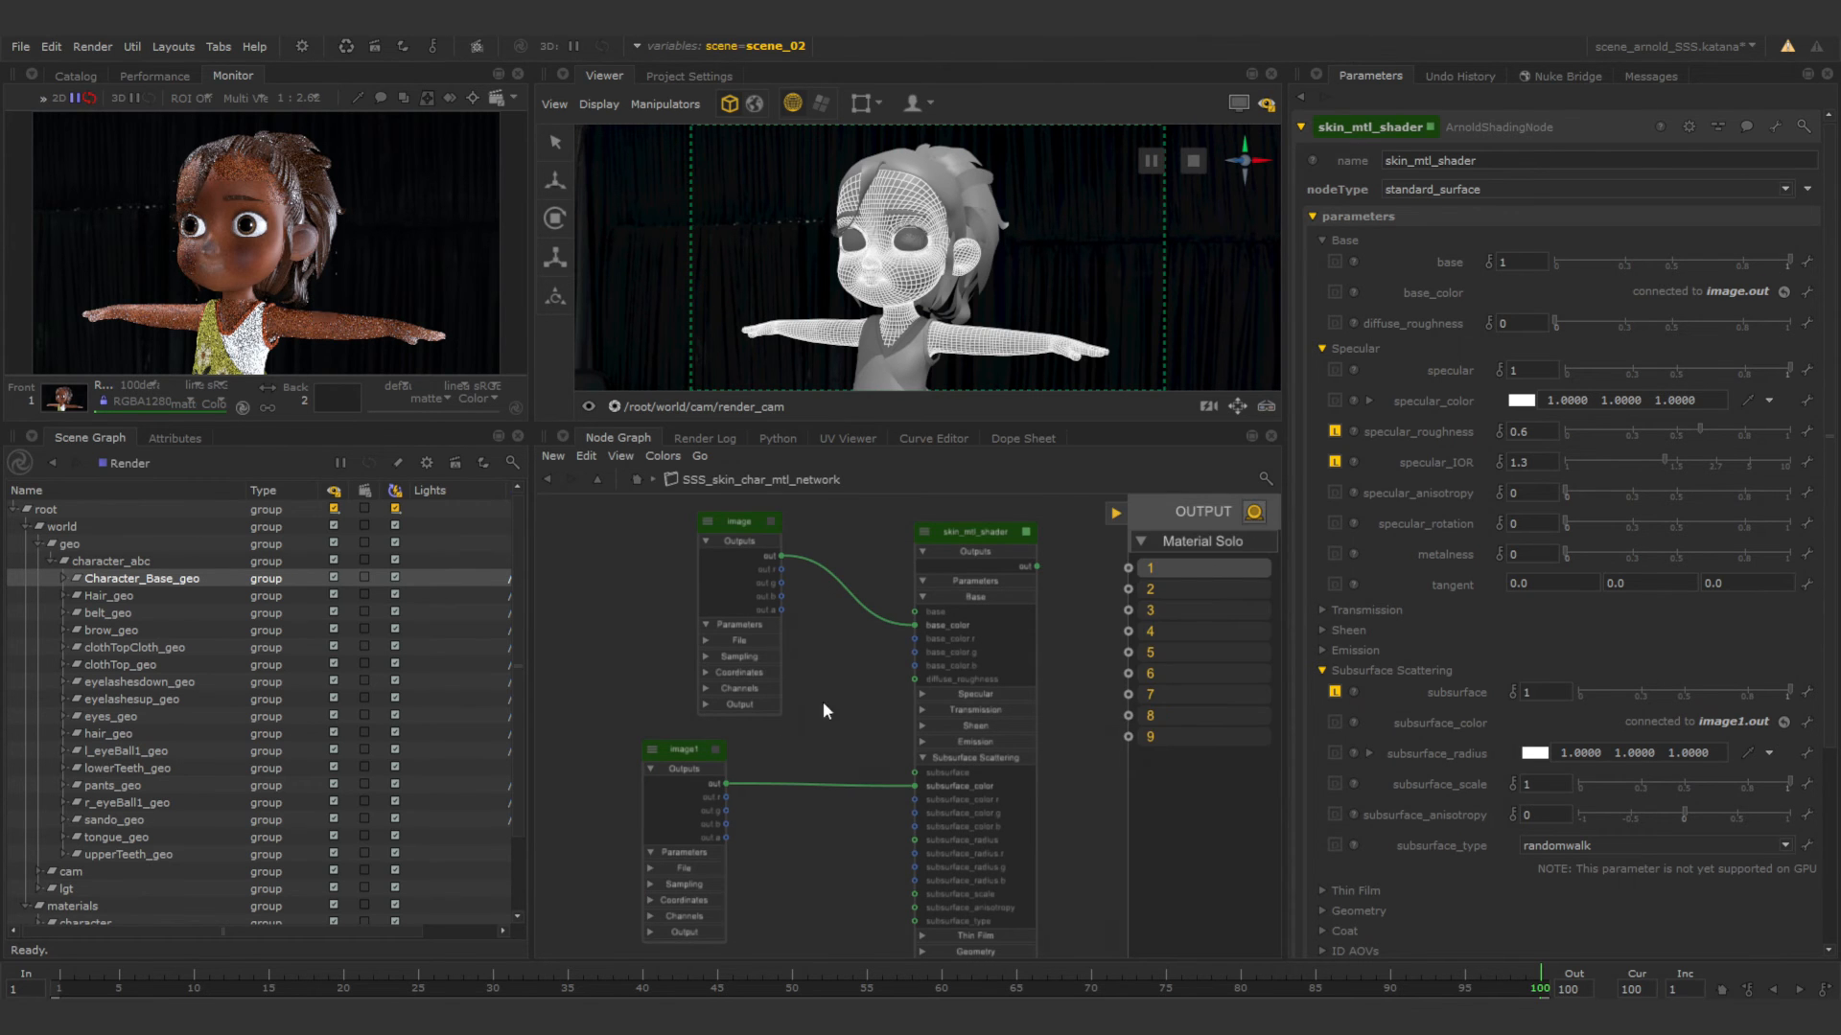
pyautogui.click(684, 750)
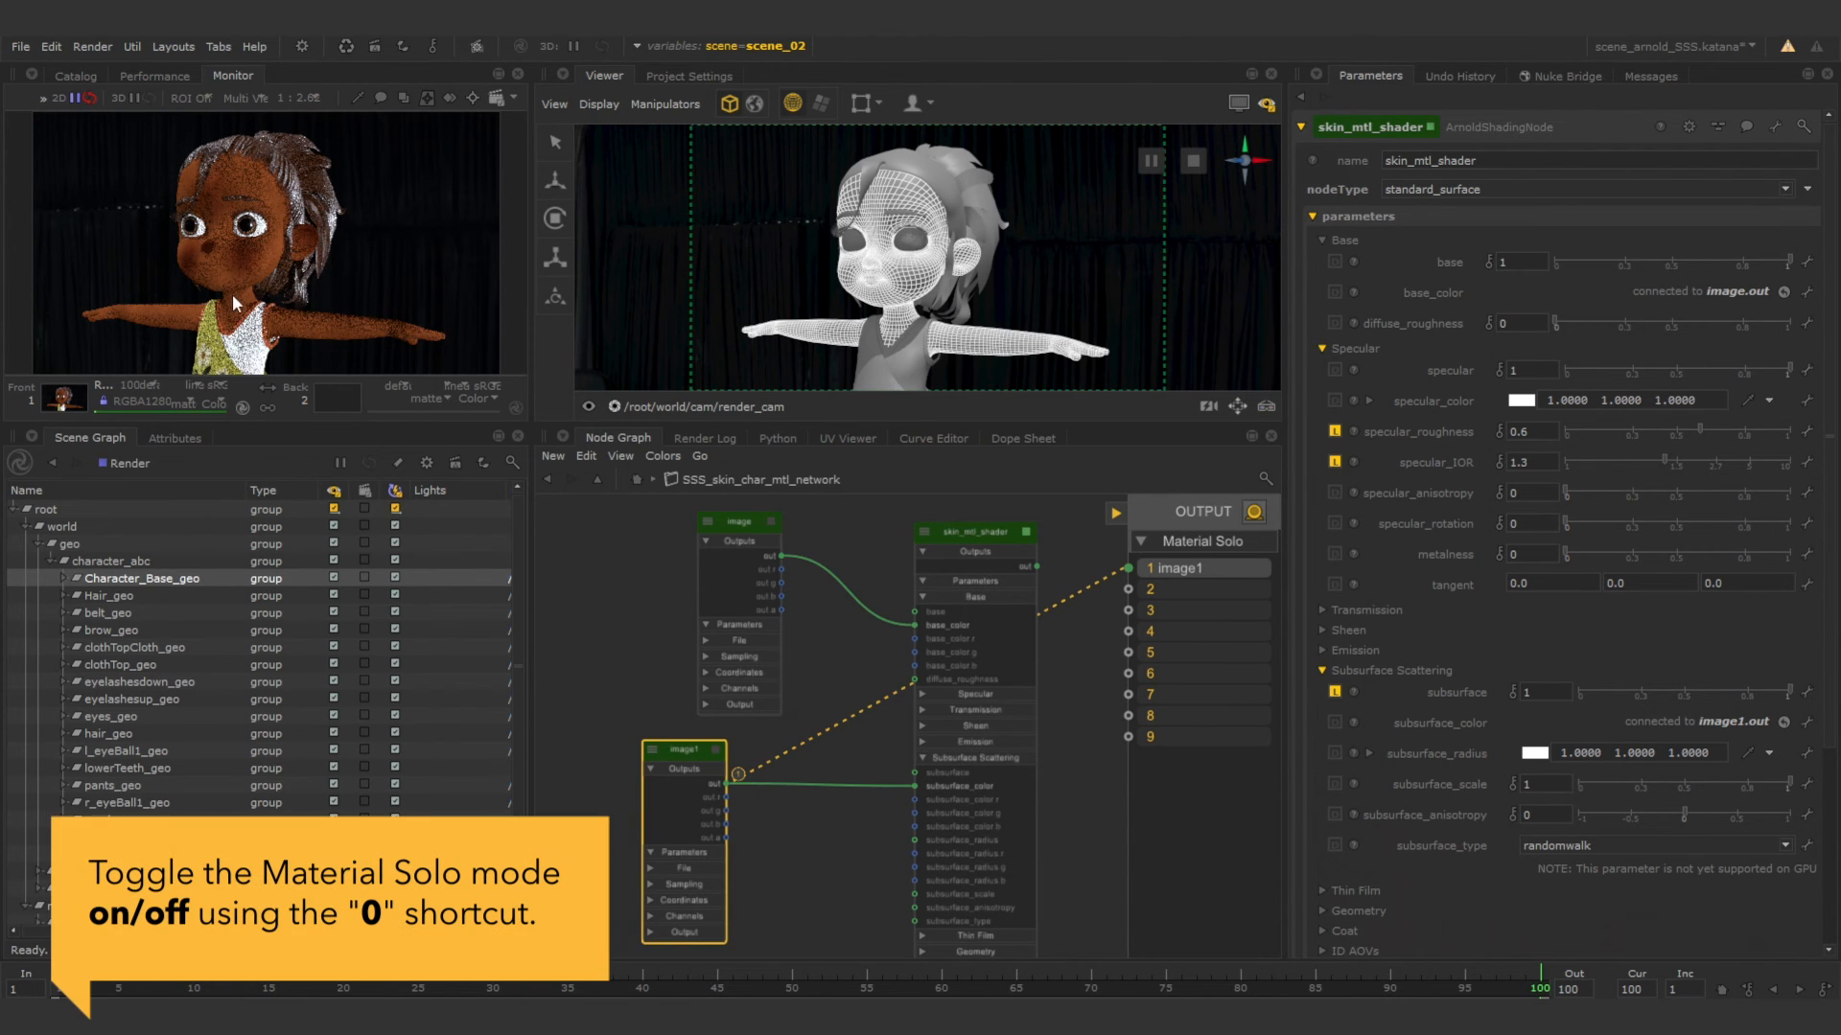
# Solo the image node in slot 2 and alternate between both solo slots to compare the textures in the render.
pyautogui.click(740, 521)
pyautogui.press('0')
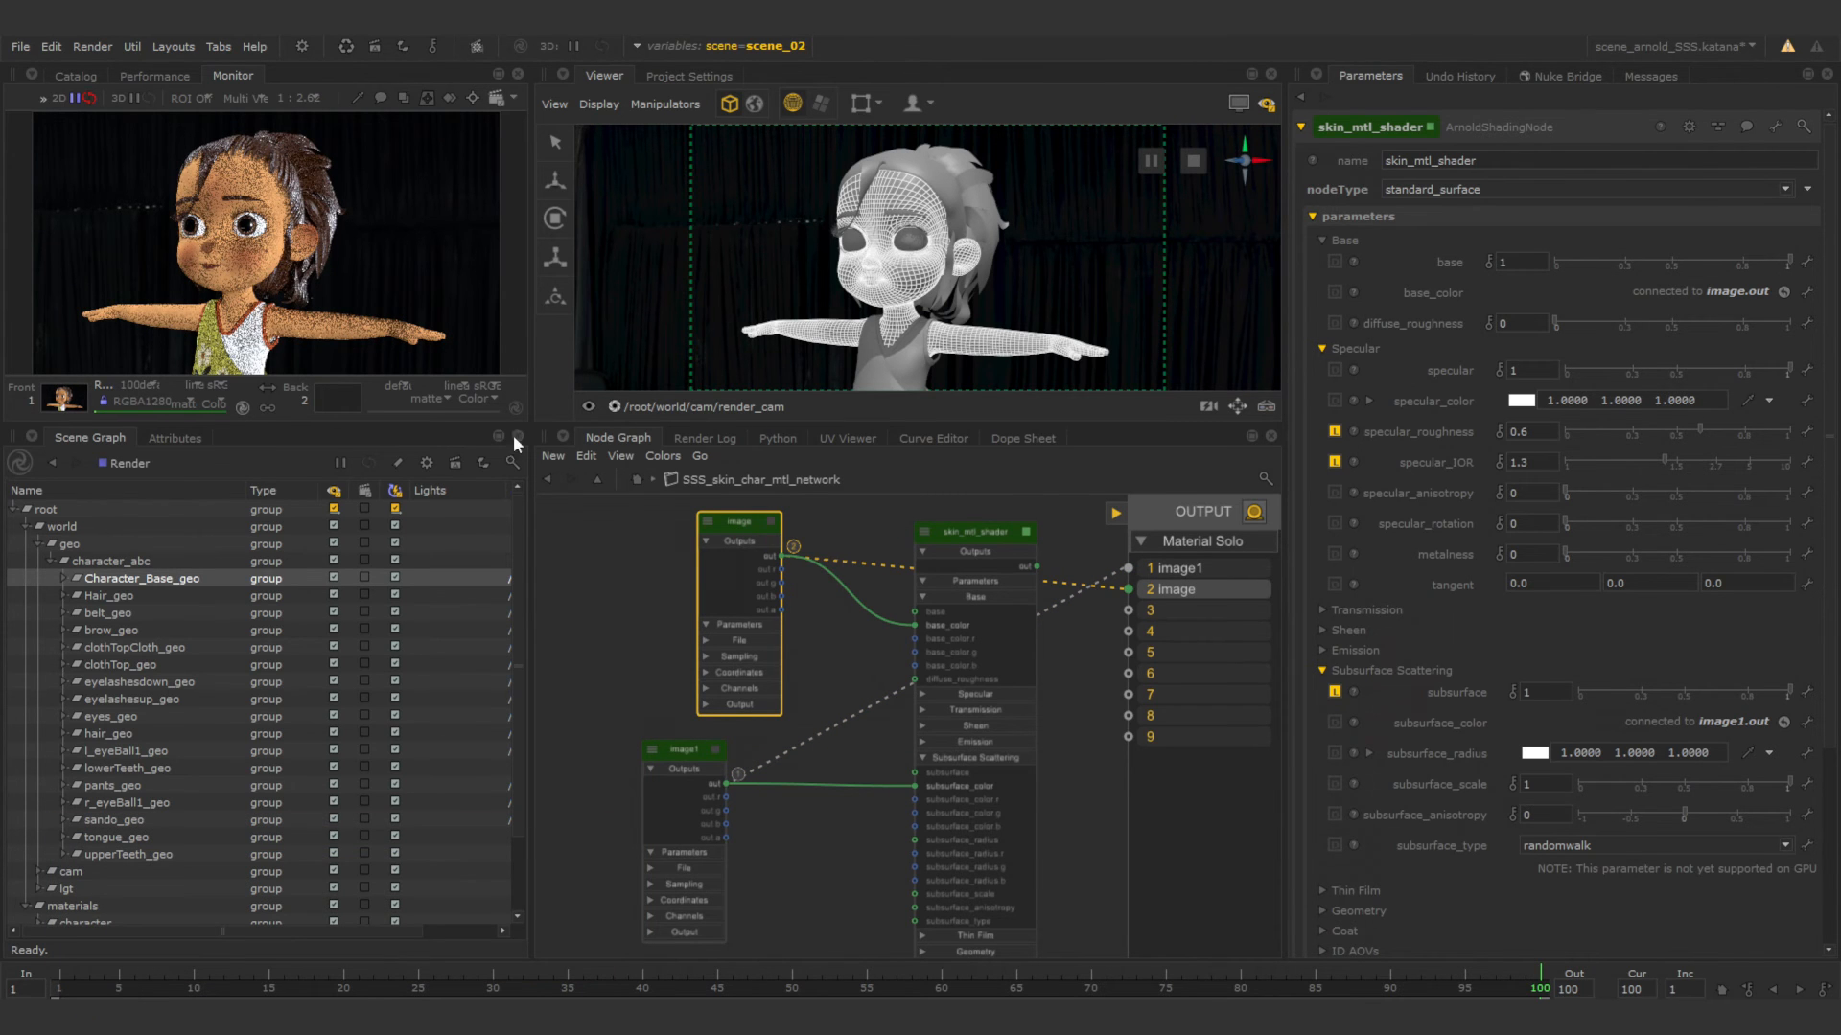
pyautogui.click(698, 752)
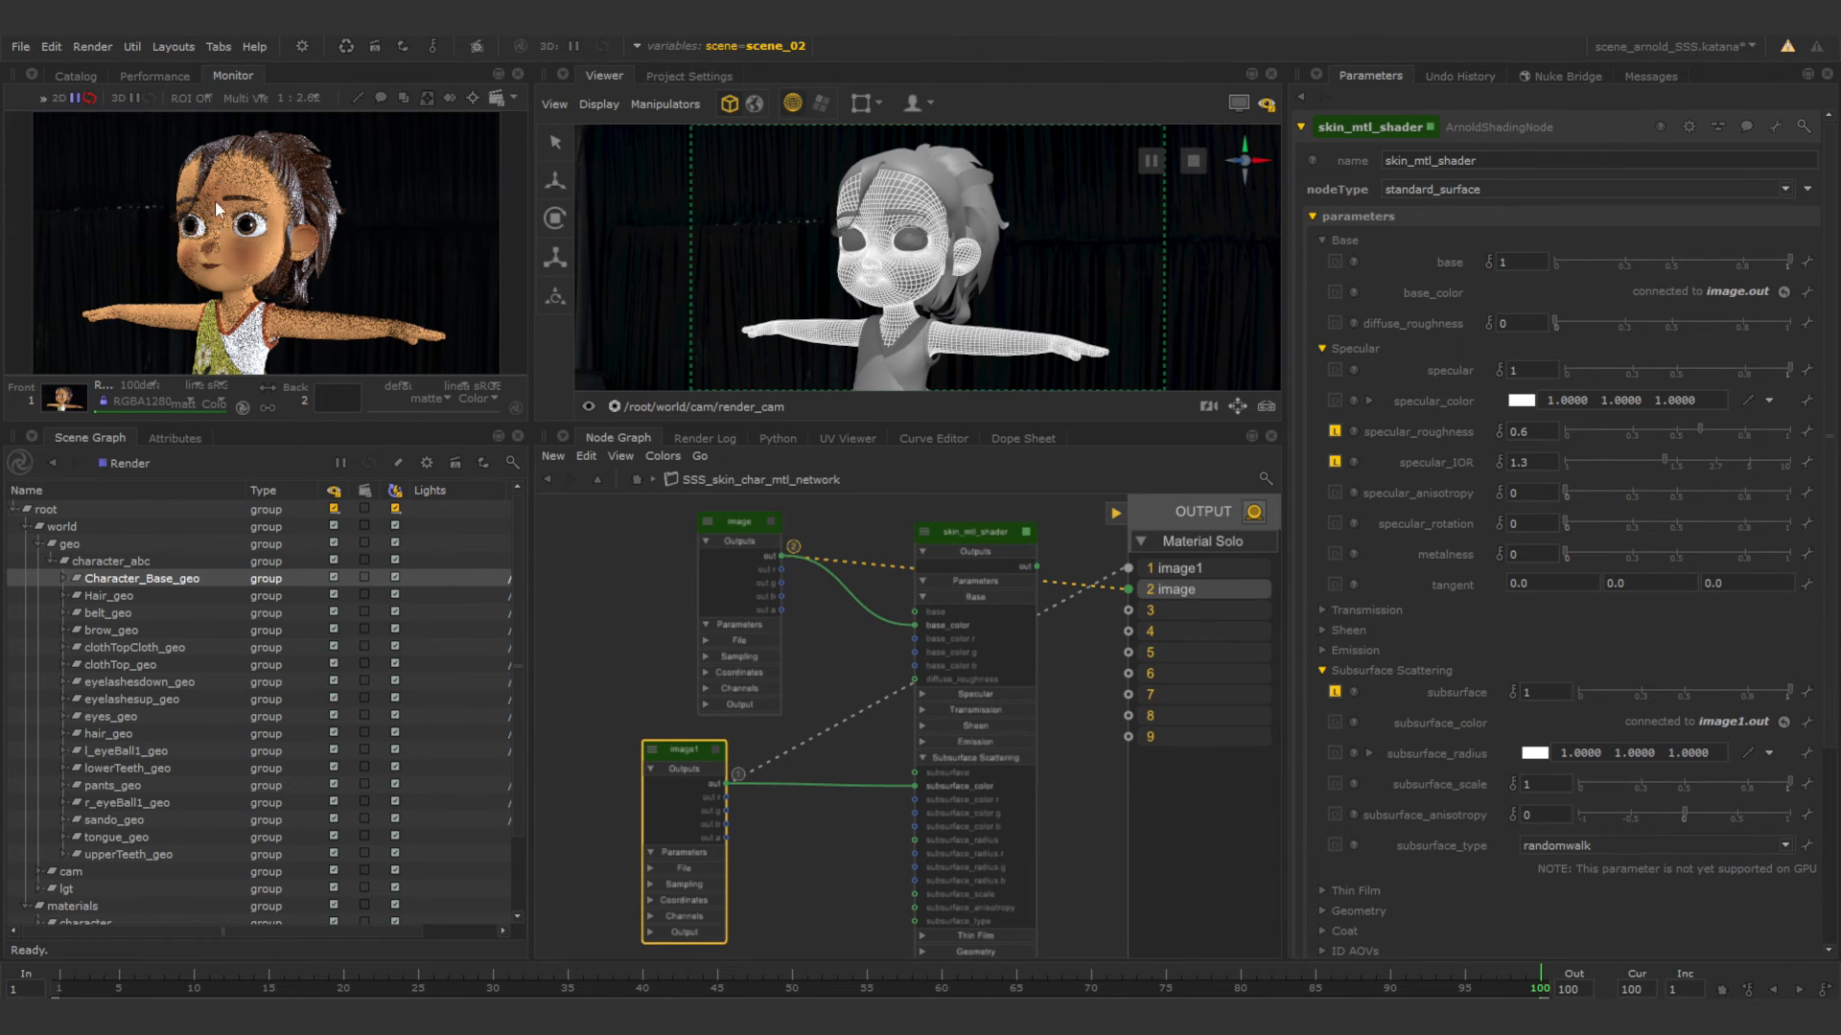
pyautogui.press('1')
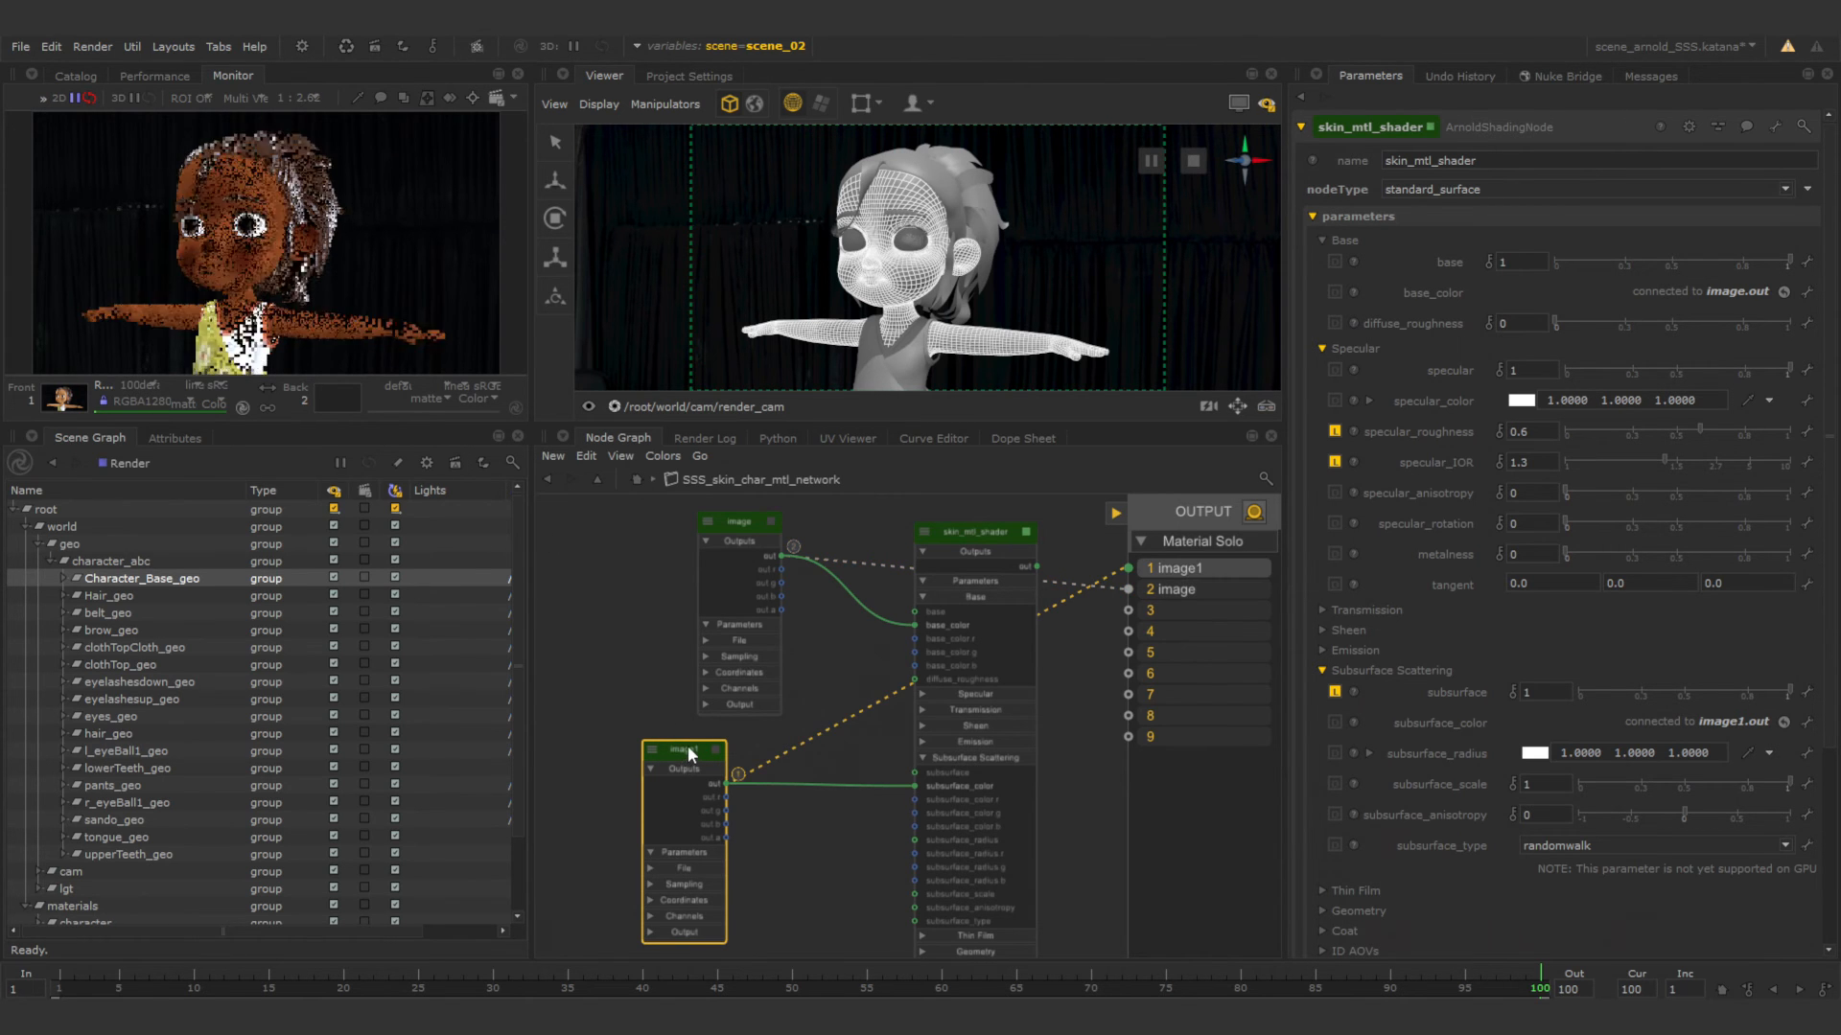
pyautogui.click(732, 522)
pyautogui.press('2')
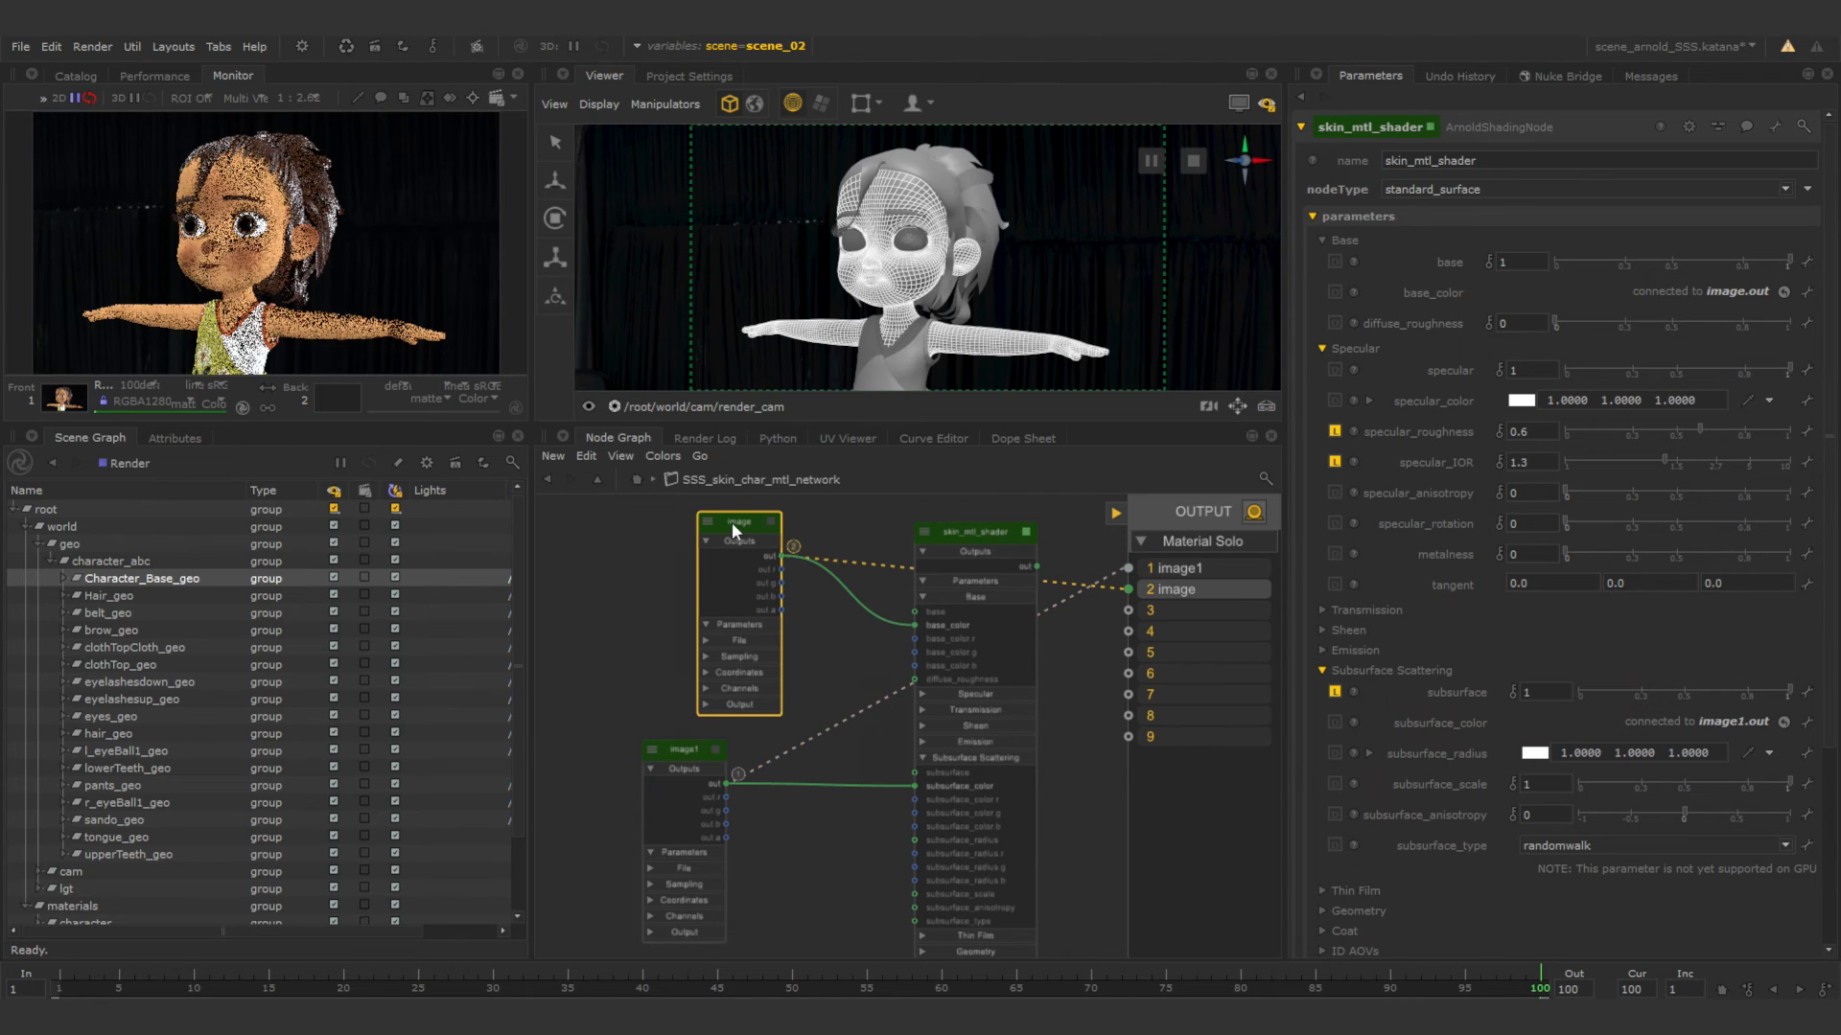
# Move the image and image1 nodes away from skin_mtl_shader to clear space between them.
pyautogui.moveTo(716, 517); pyautogui.dragTo(612, 527)
pyautogui.click(687, 756)
pyautogui.moveTo(686, 756); pyautogui.dragTo(606, 765)
pyautogui.click(671, 798)
pyautogui.moveTo(735, 807); pyautogui.dragTo(828, 807, button='middle')
# Add a mix_rgba node between the two image nodes and skin_mtl_shader.
pyautogui.press('Tab')
pyautogui.press('Down')
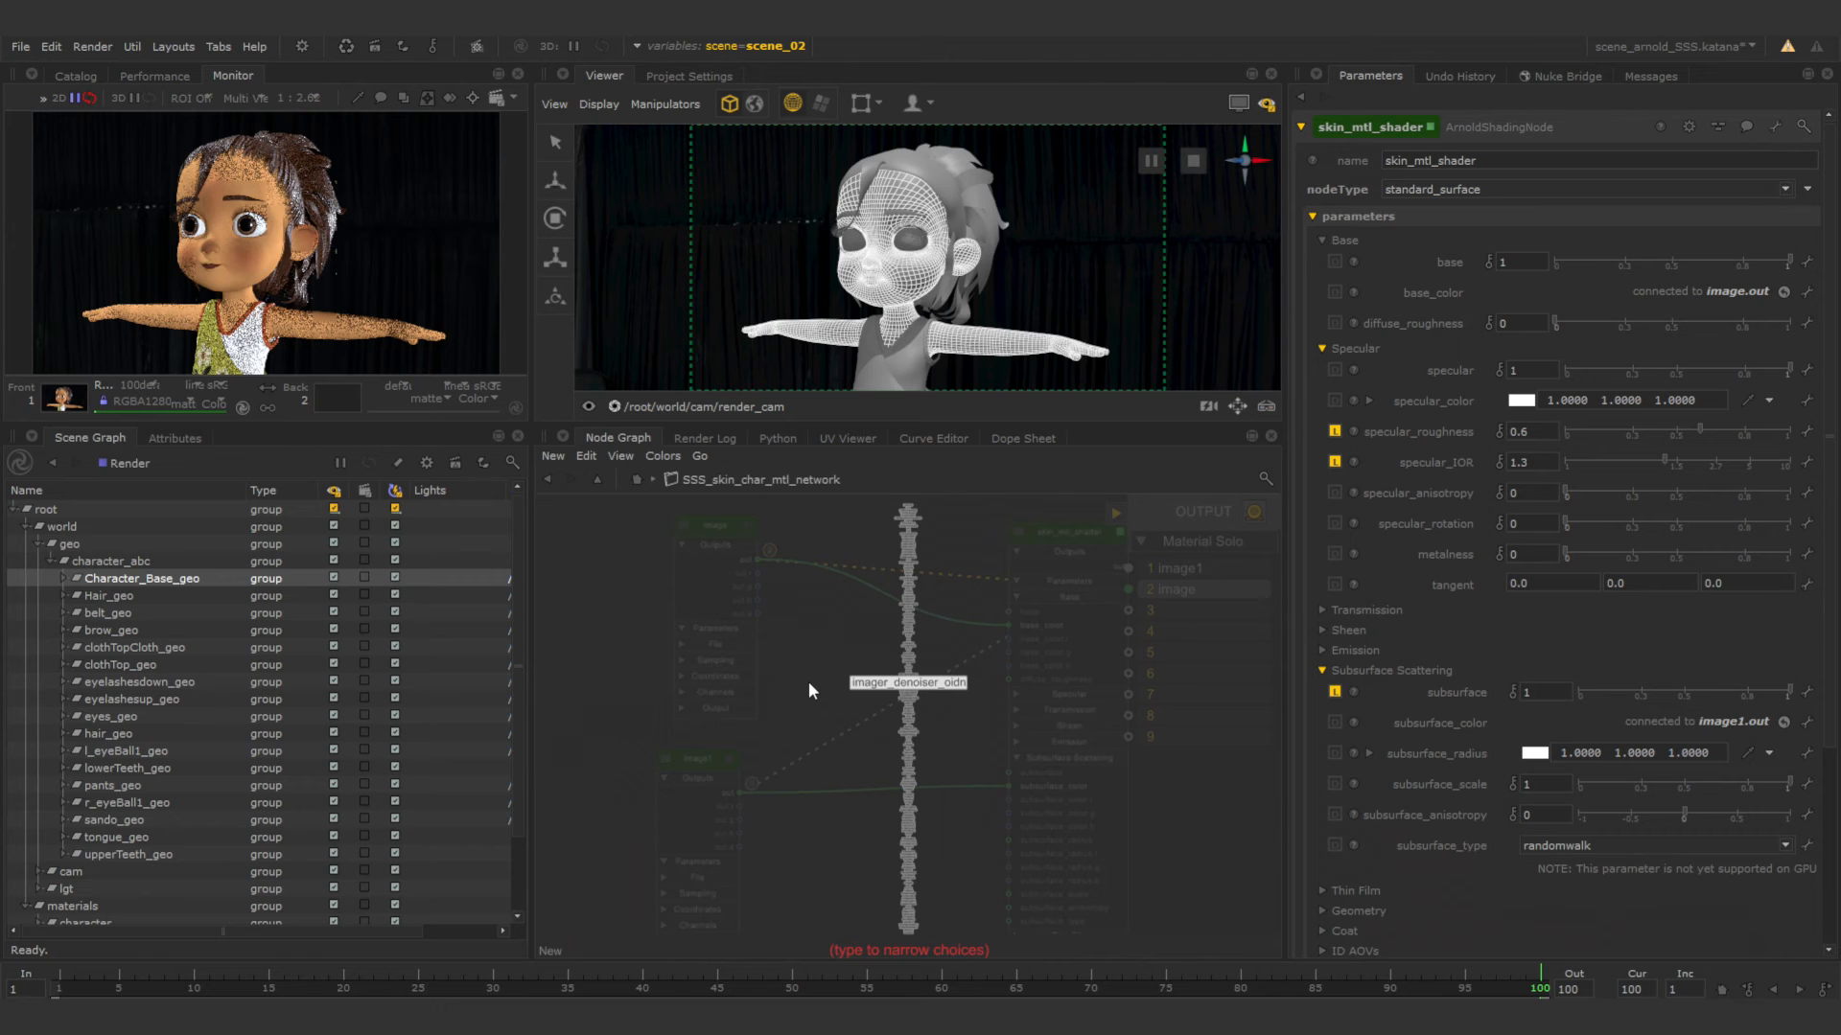
pyautogui.write('mix')
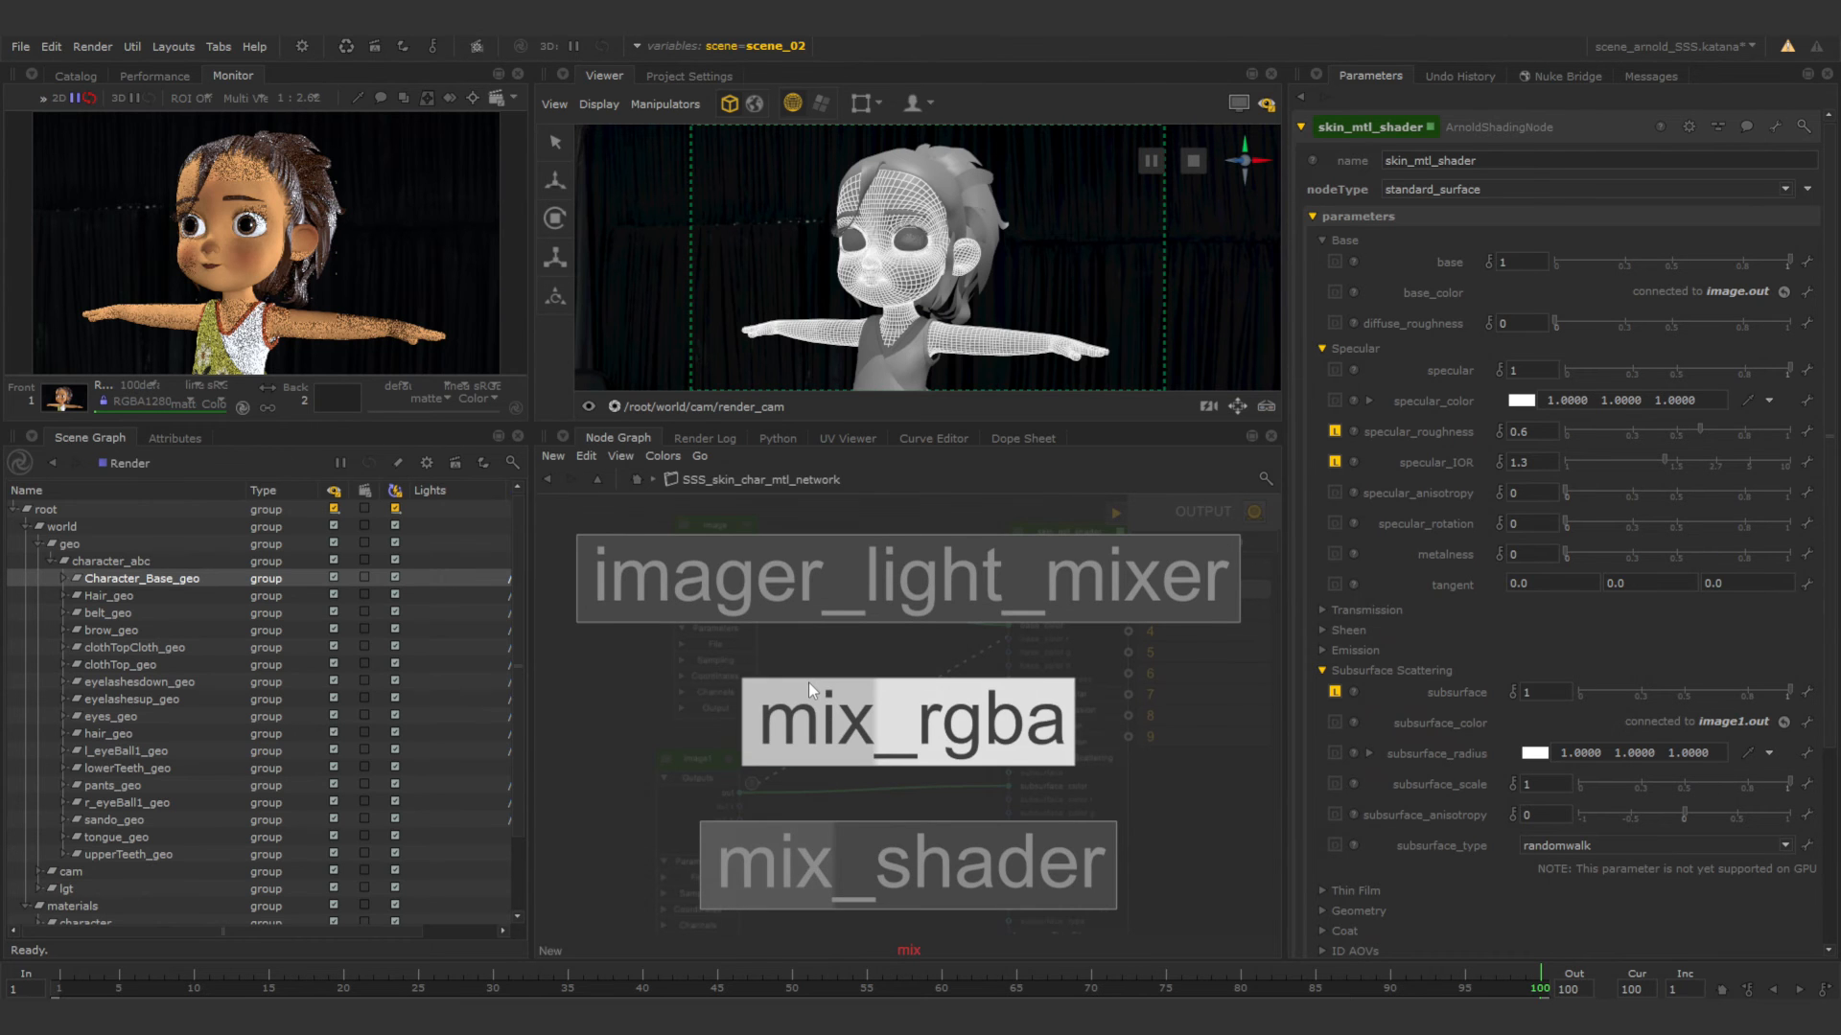
pyautogui.click(808, 682)
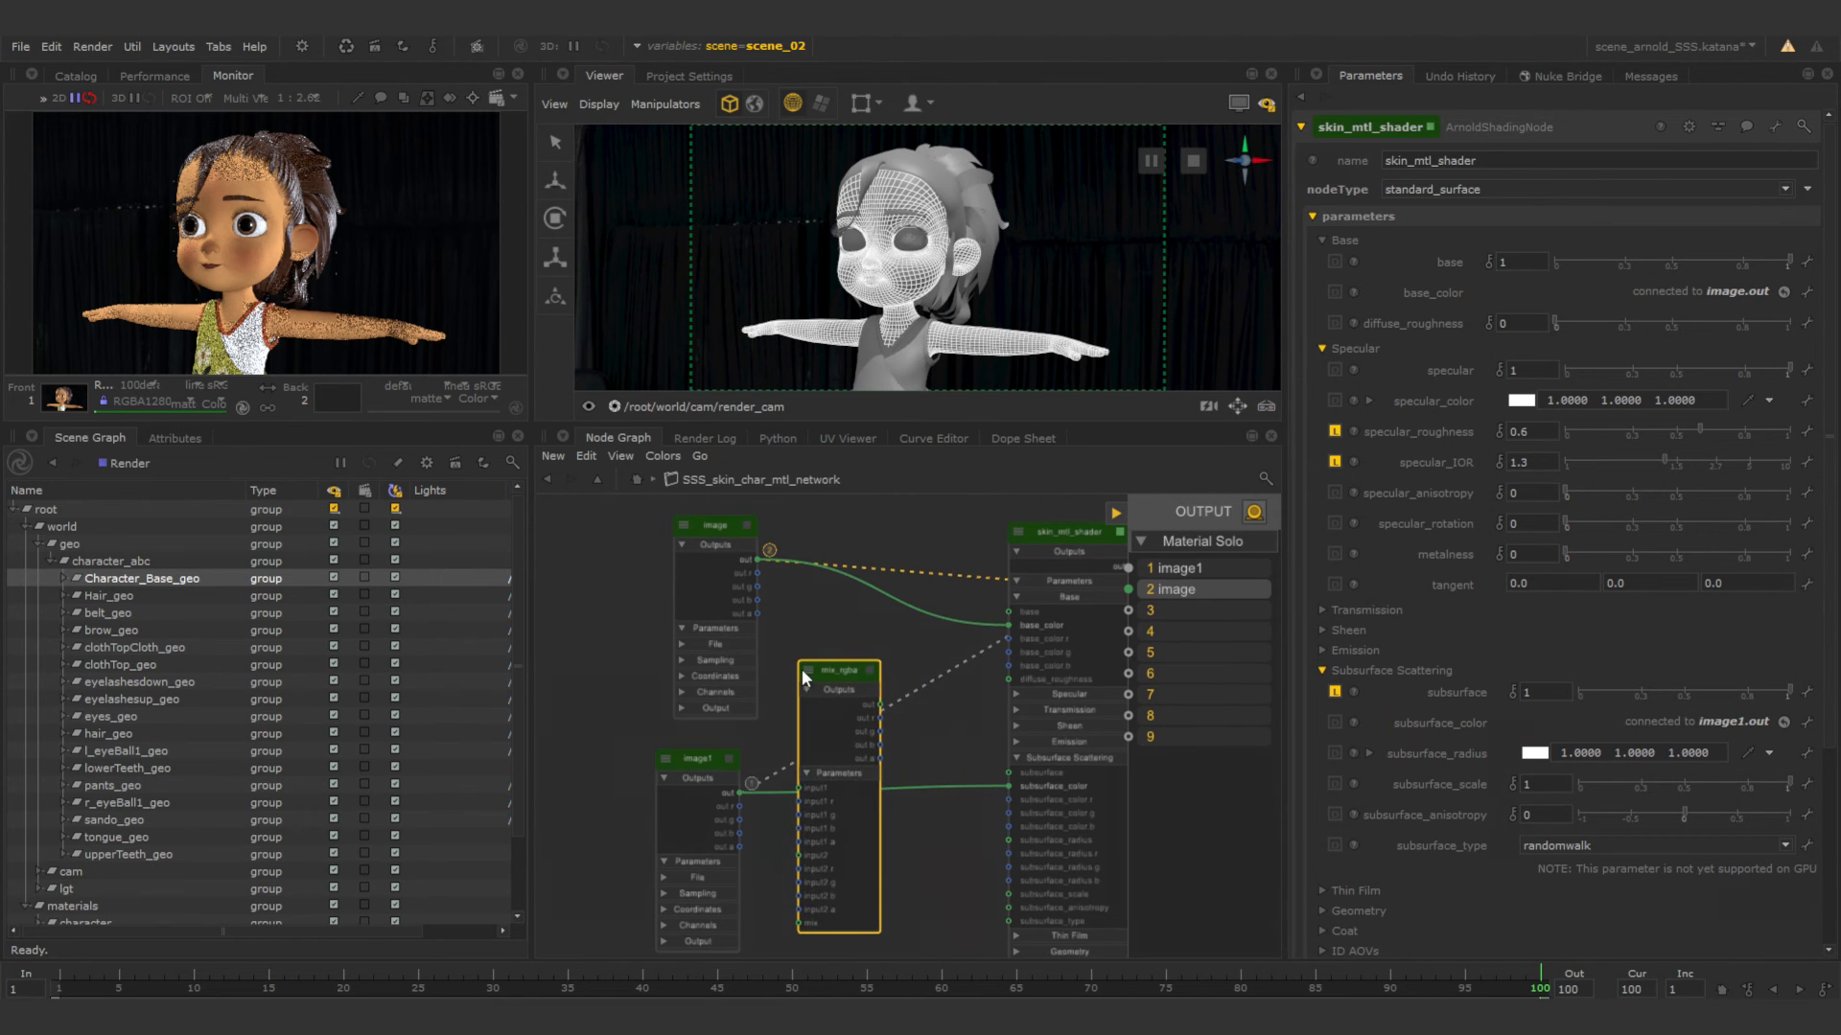
# Wire image into input1 and image1 into input2 of mix_rgba, and connect its out to skin_mtl_shader's subsurface_color.
pyautogui.moveTo(847, 590); pyautogui.dragTo(803, 786)
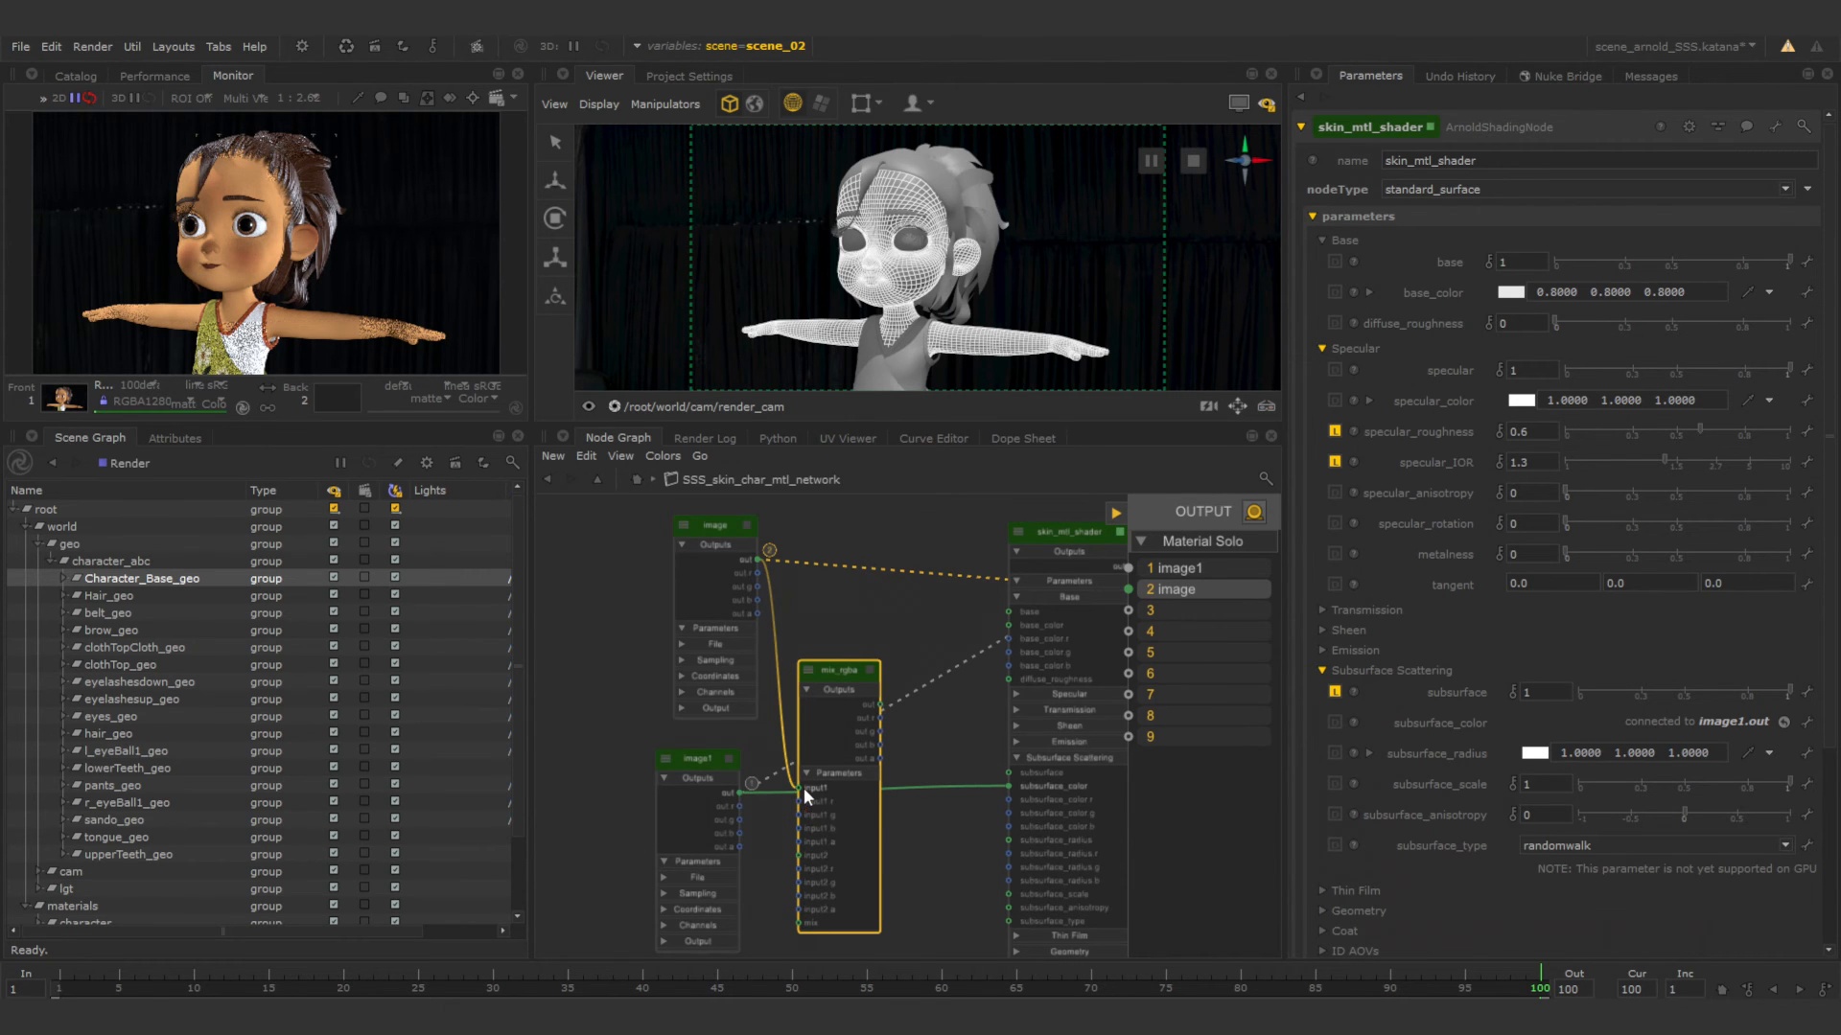
pyautogui.moveTo(1003, 784); pyautogui.dragTo(801, 854)
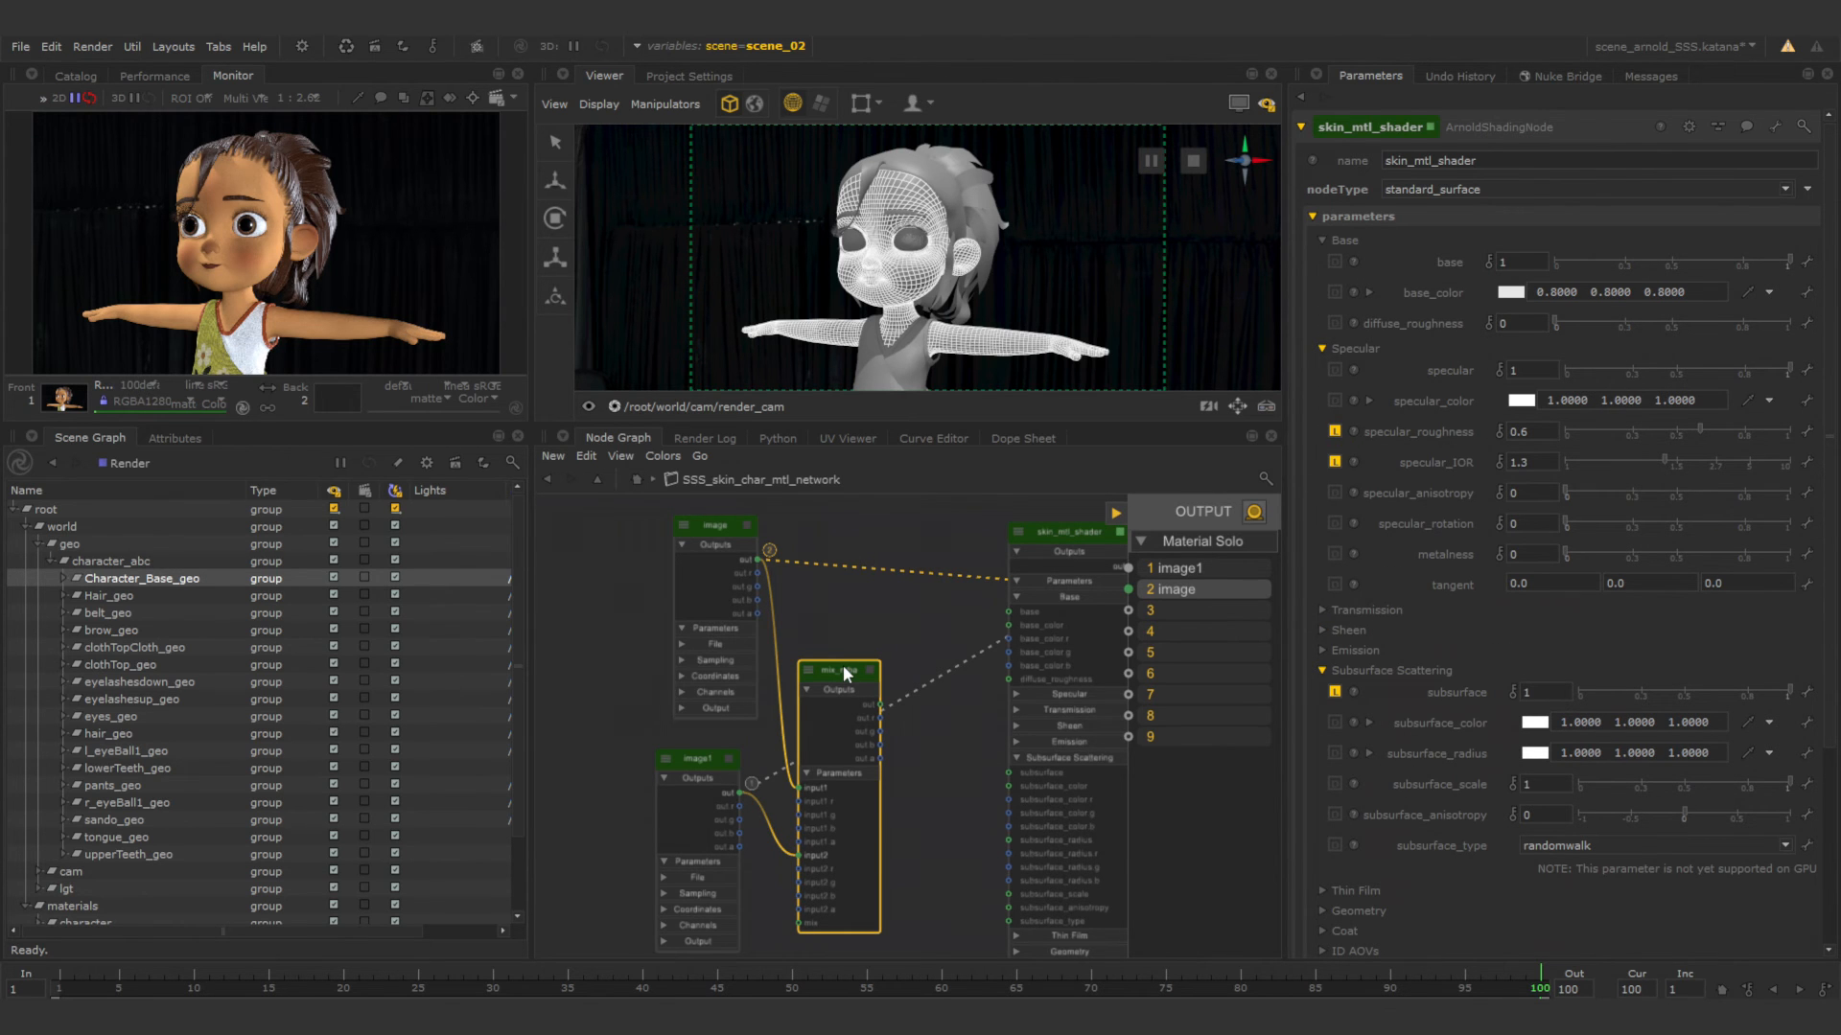
pyautogui.click(927, 740)
pyautogui.click(825, 671)
pyautogui.moveTo(850, 659); pyautogui.dragTo(955, 764)
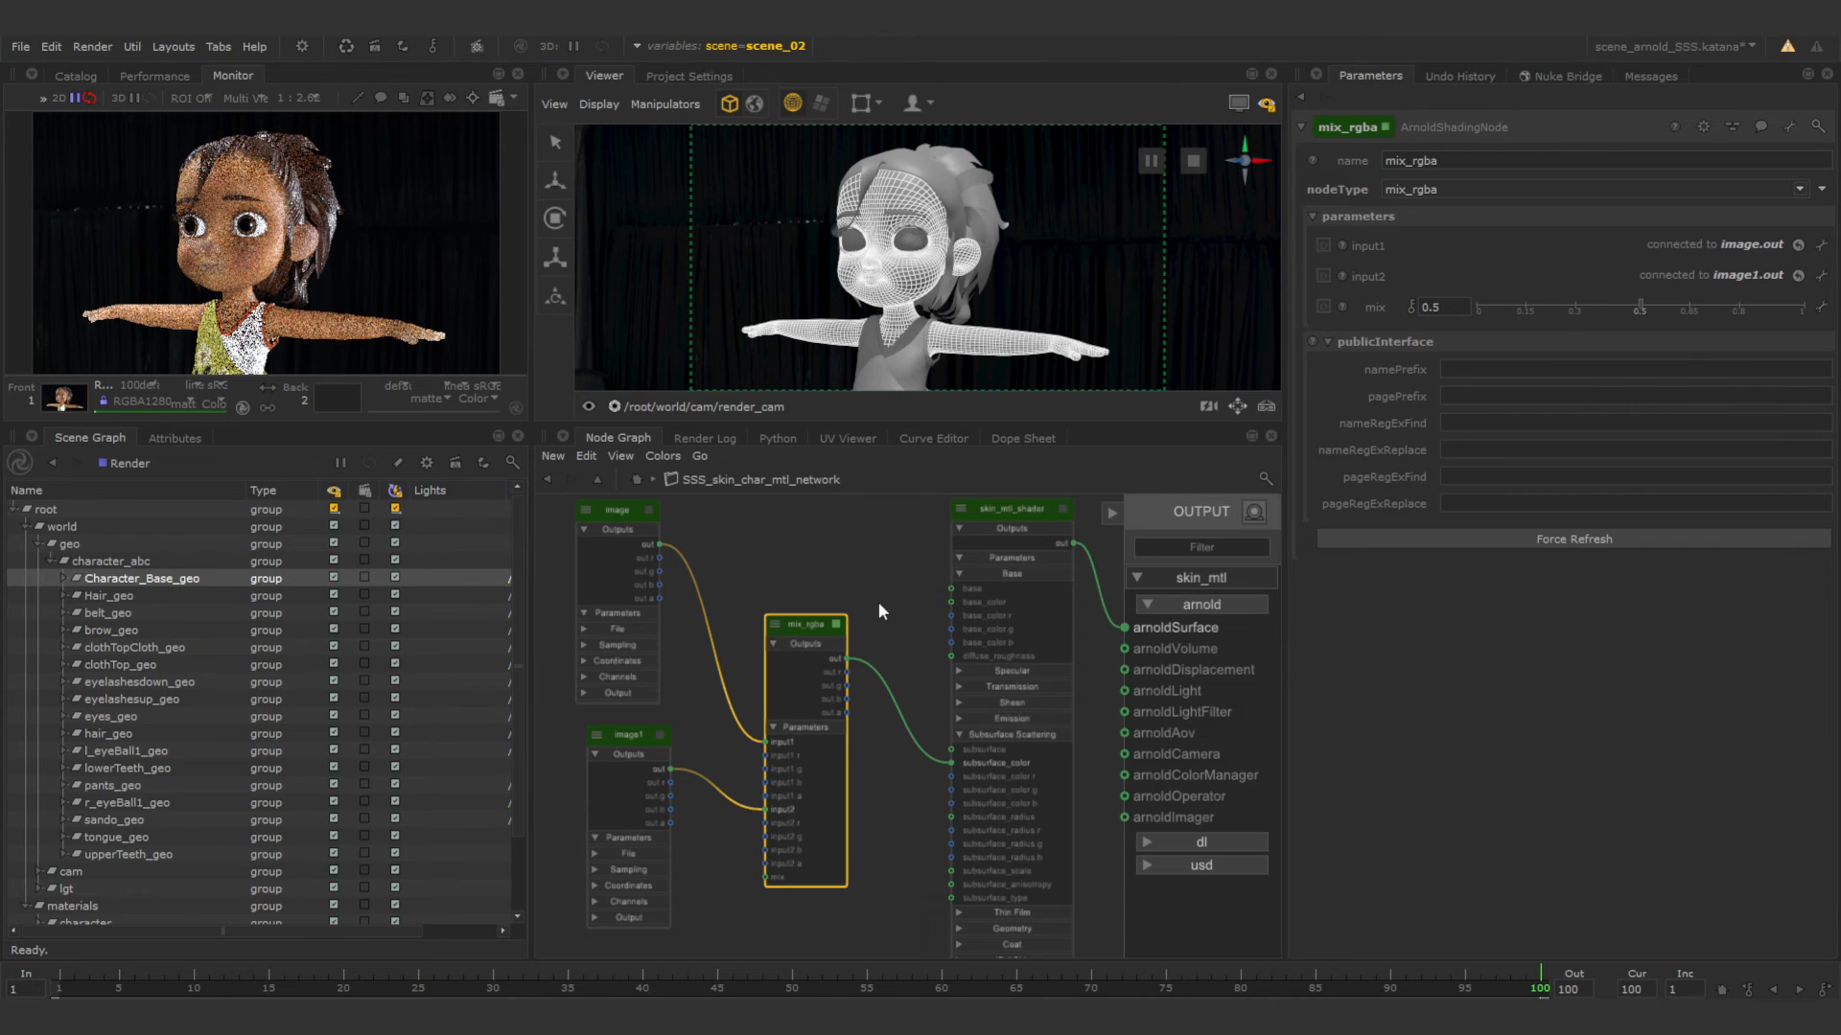
pyautogui.moveTo(813, 625)
pyautogui.mouseDown()
pyautogui.moveTo(839, 629)
pyautogui.moveTo(826, 612)
pyautogui.mouseUp()
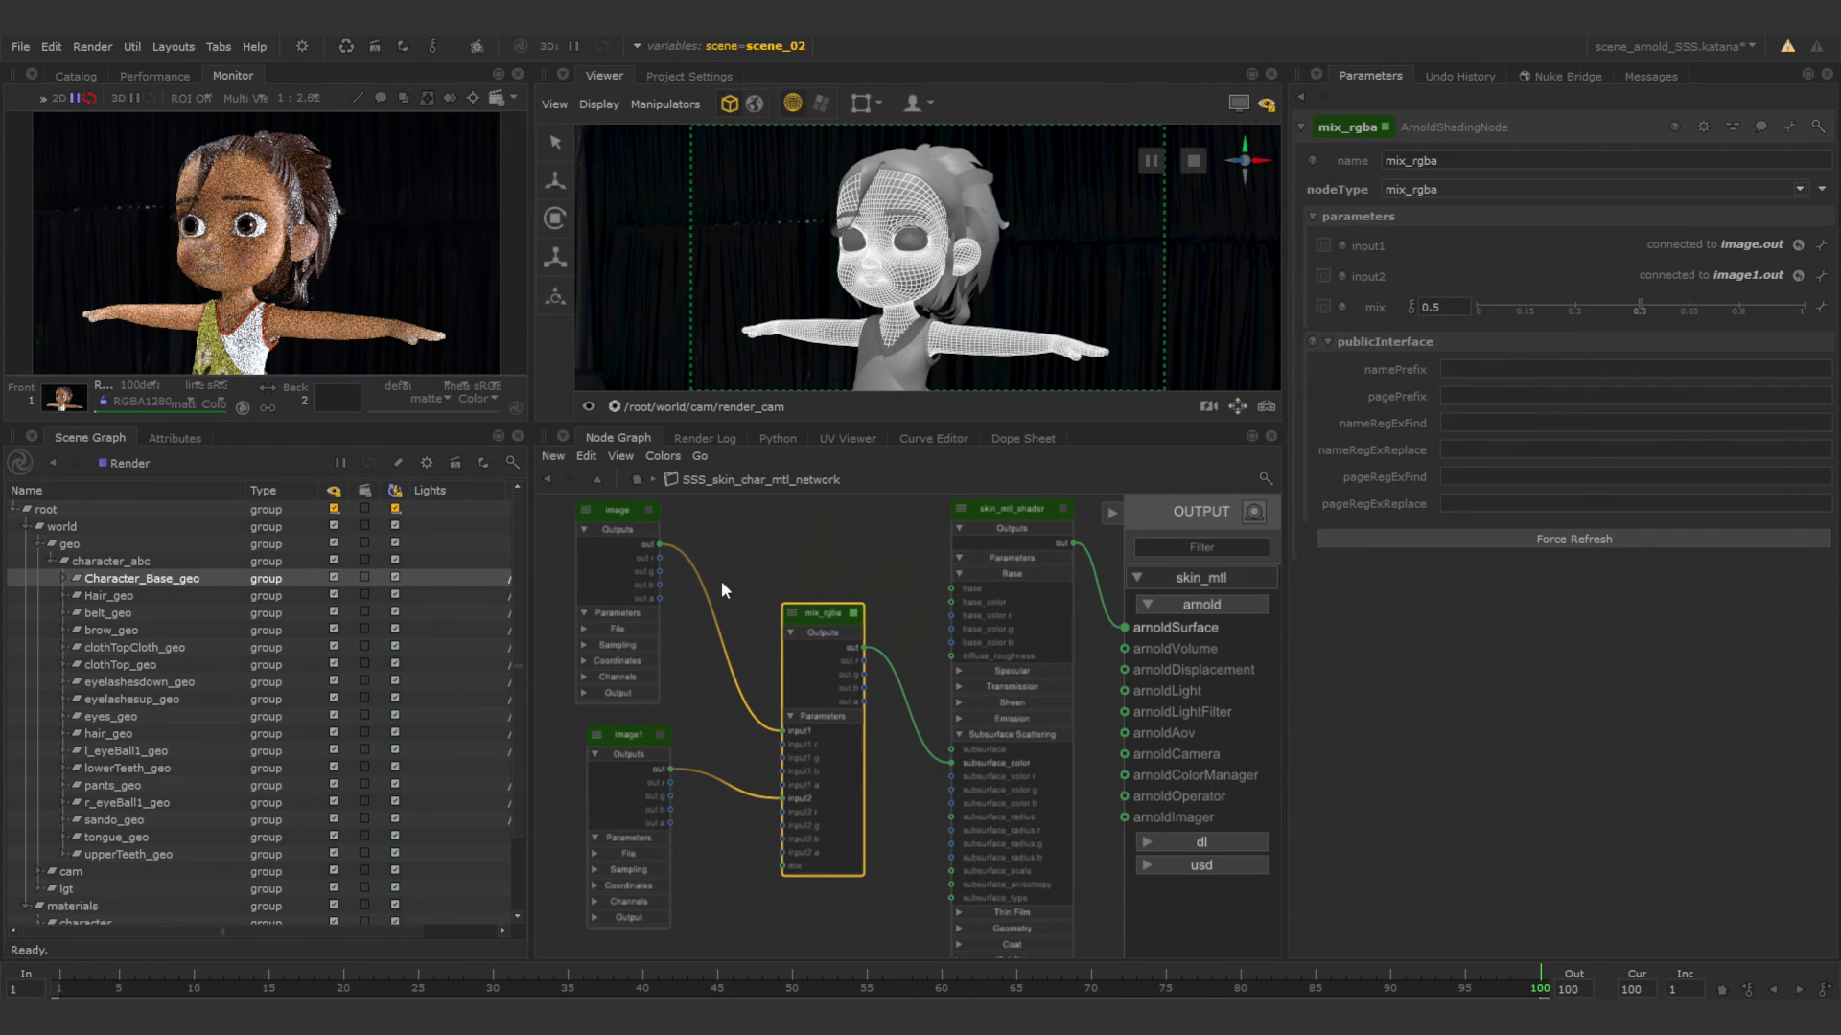
# Align the image node above image1, open skin_mtl_shader's parameters, and set the first subsurface_radius component to 0.7.
pyautogui.moveTo(618, 513); pyautogui.dragTo(632, 522)
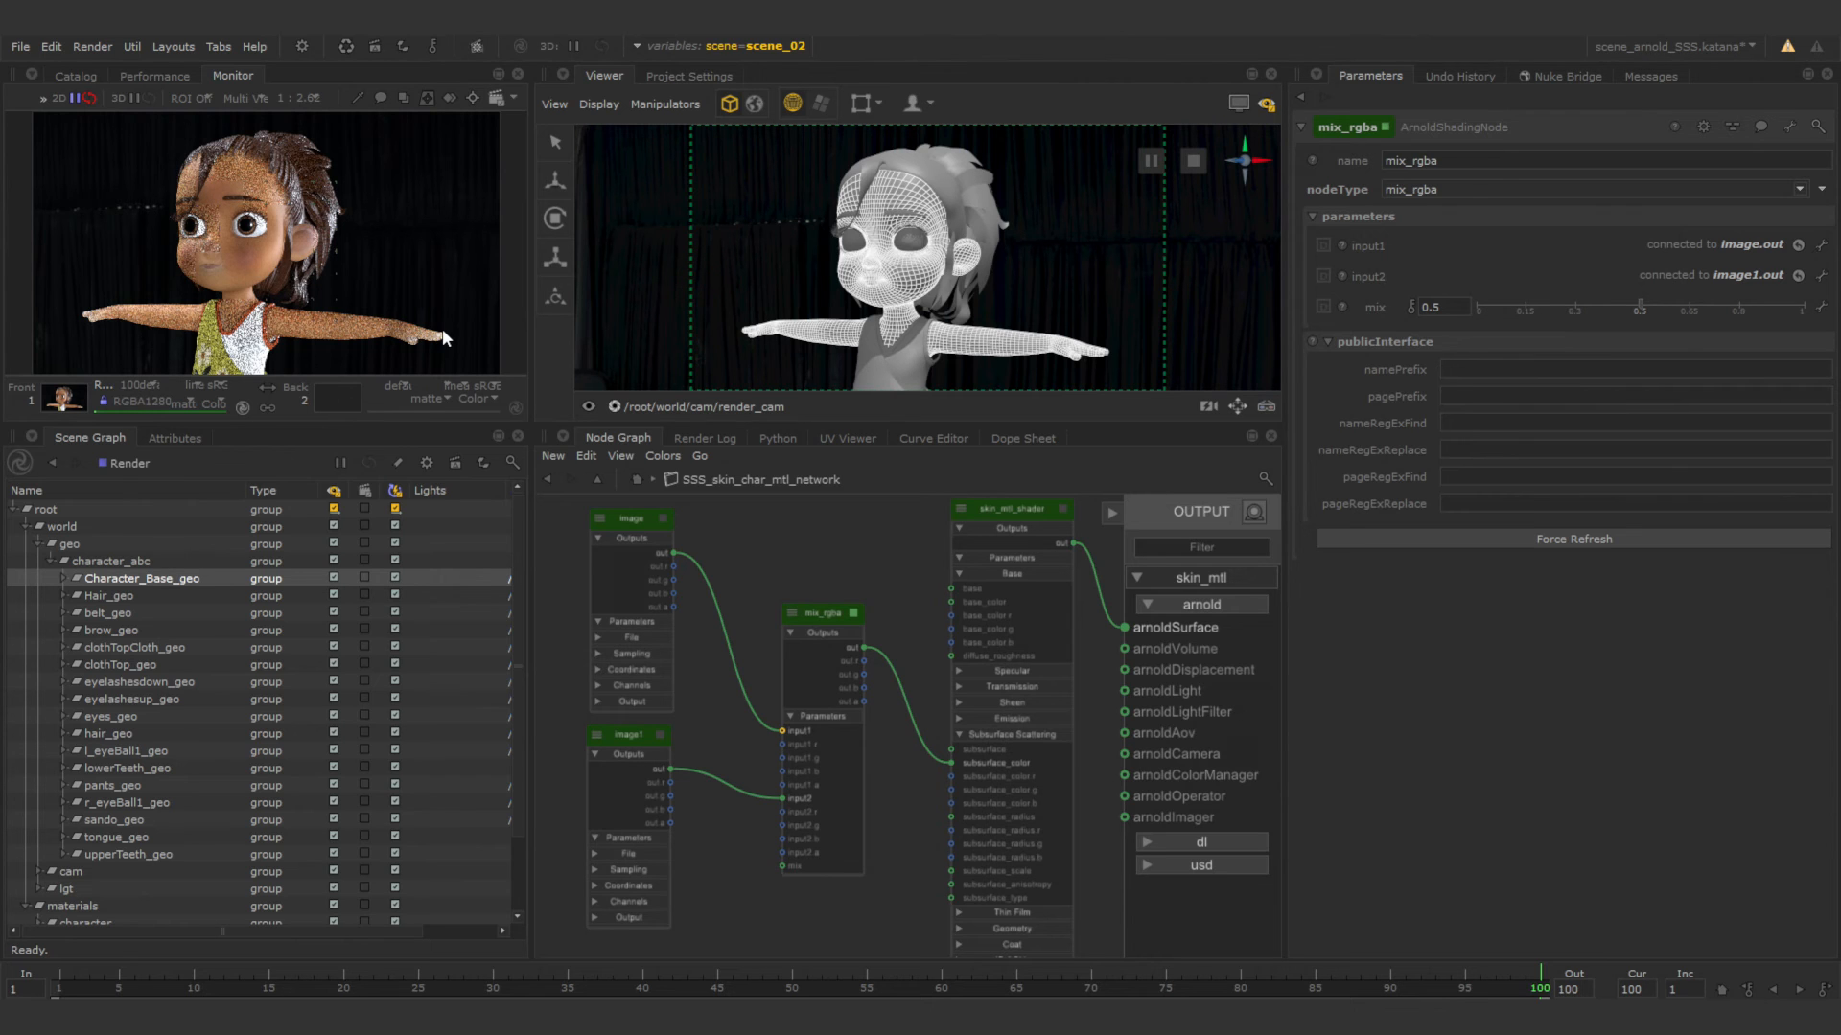
pyautogui.click(1068, 504)
pyautogui.click(1060, 509)
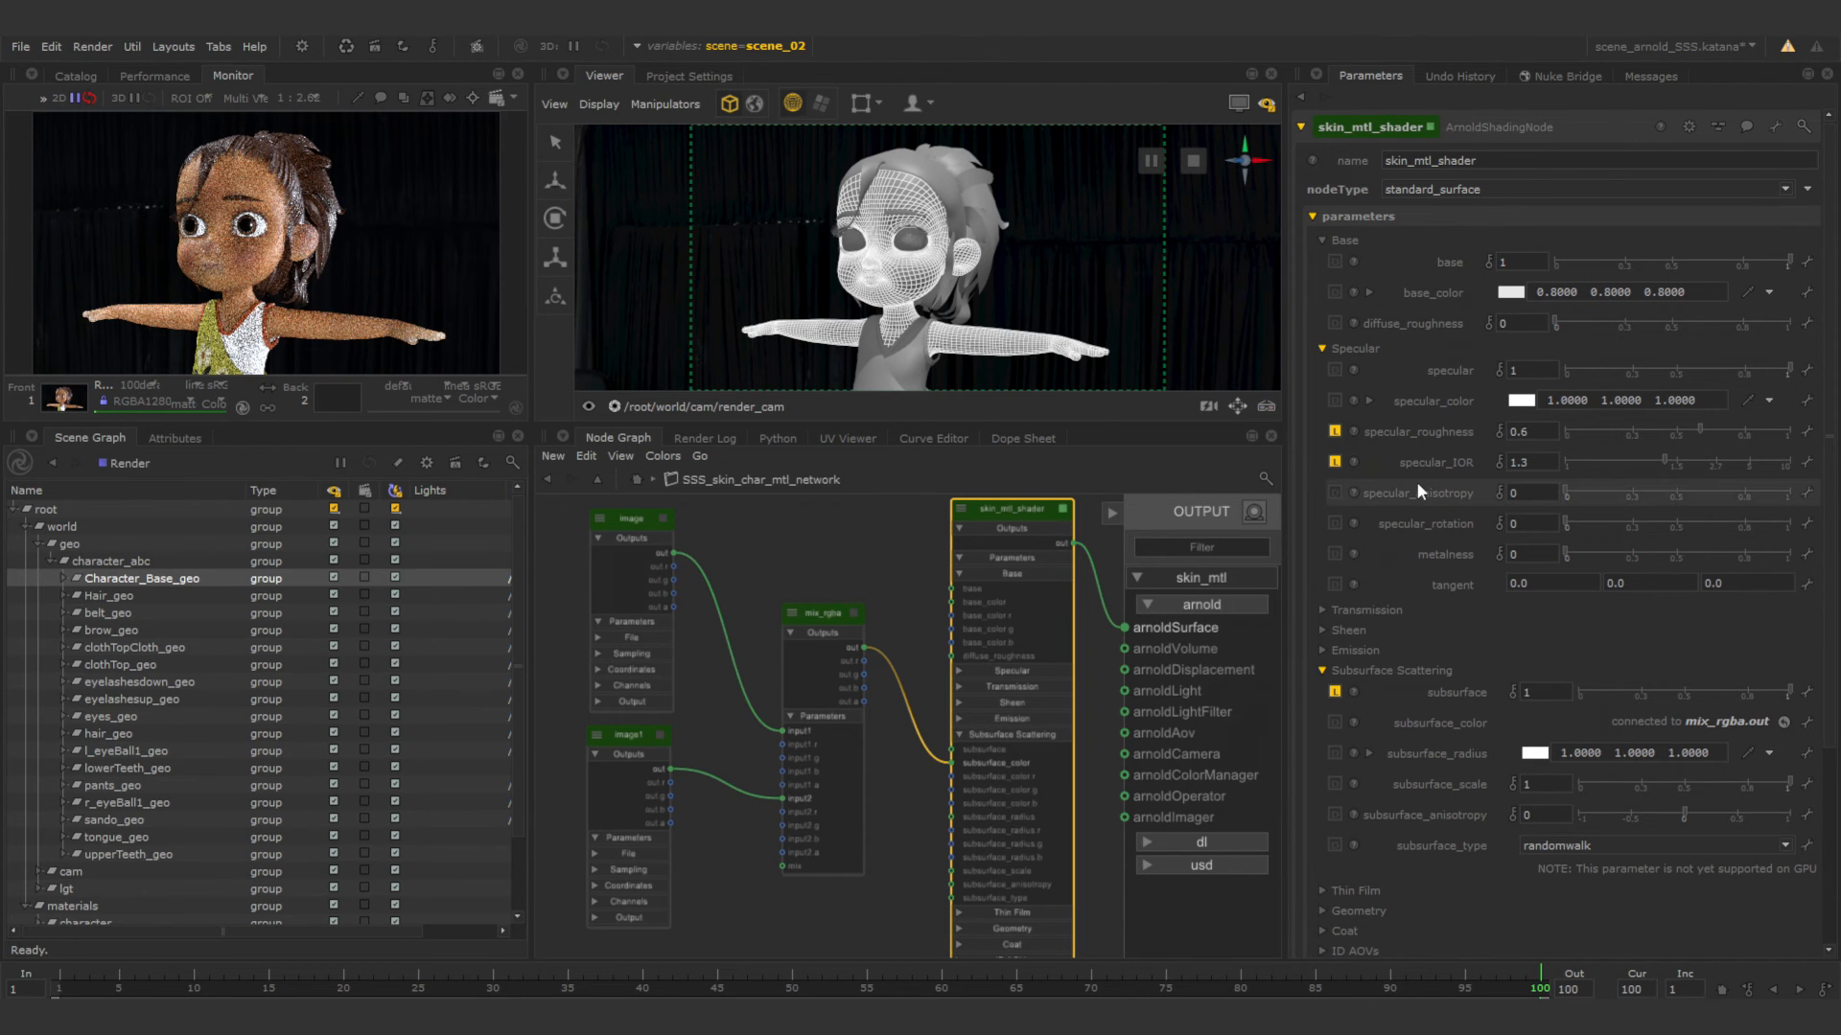
pyautogui.moveTo(1410, 487)
pyautogui.moveTo(1457, 721)
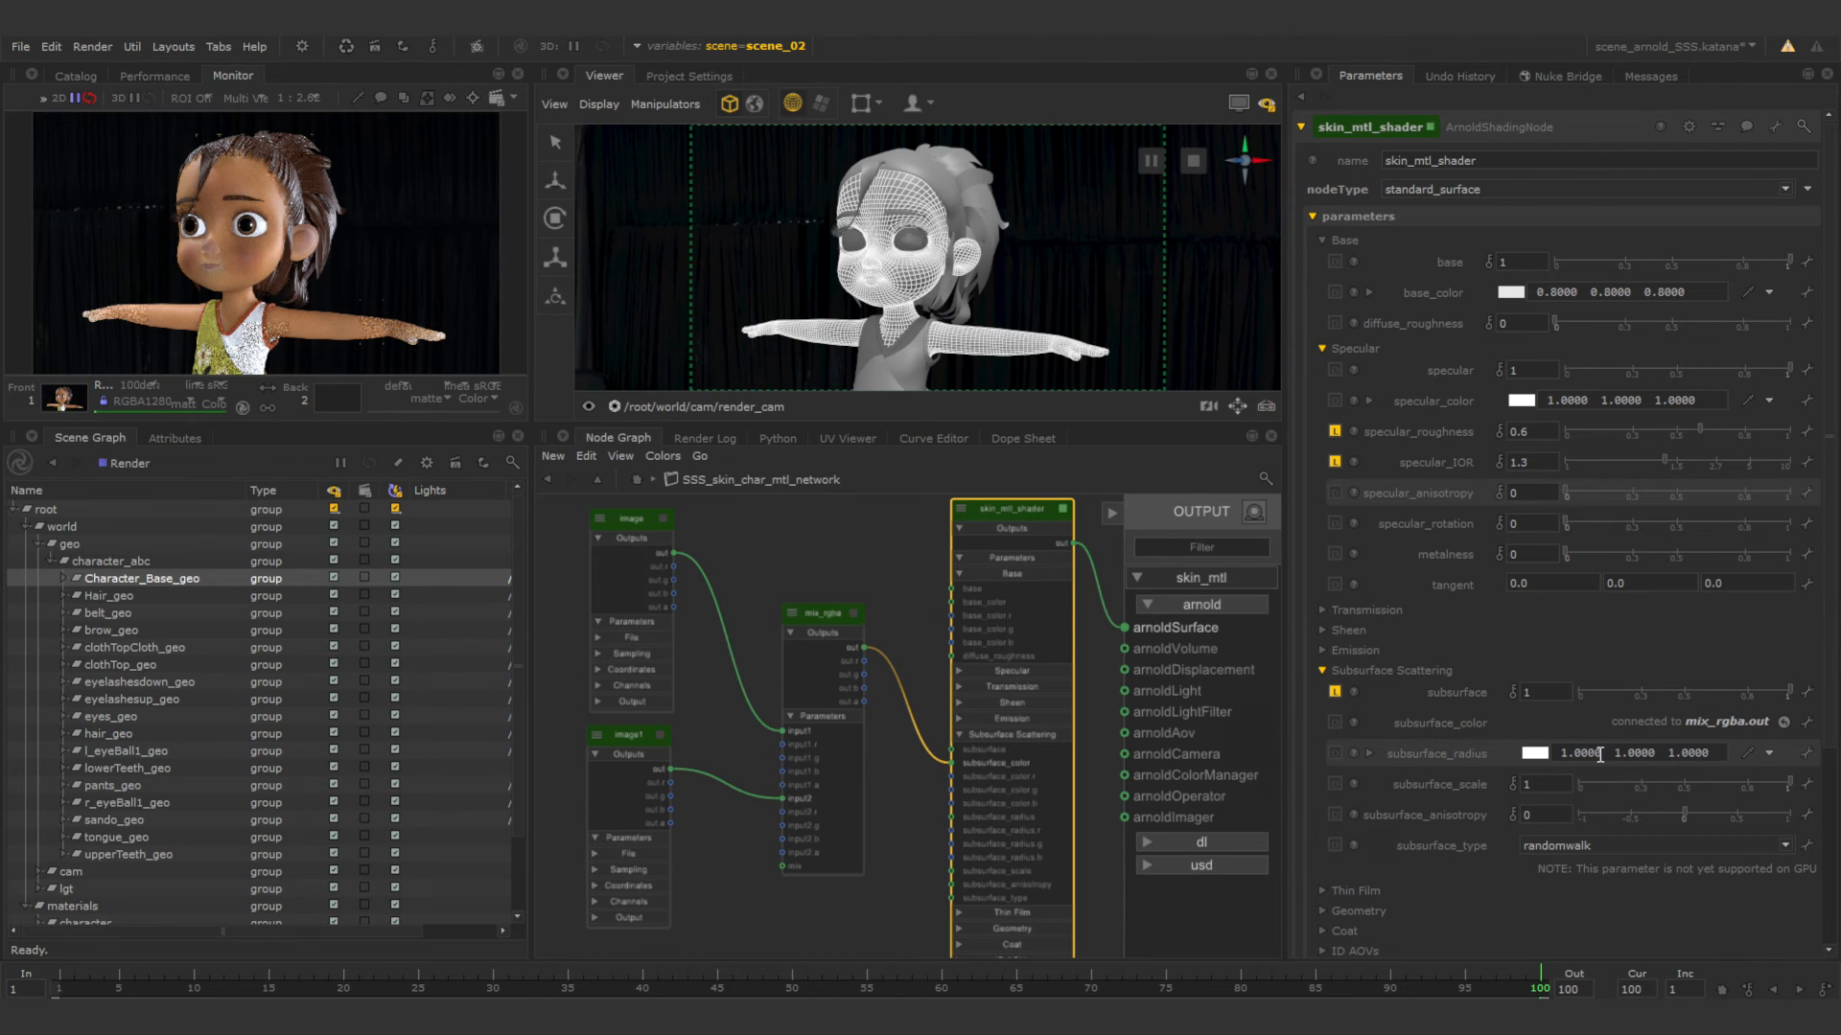
pyautogui.moveTo(1602, 755); pyautogui.dragTo(1552, 757)
pyautogui.write('0.7')
pyautogui.press('Return')
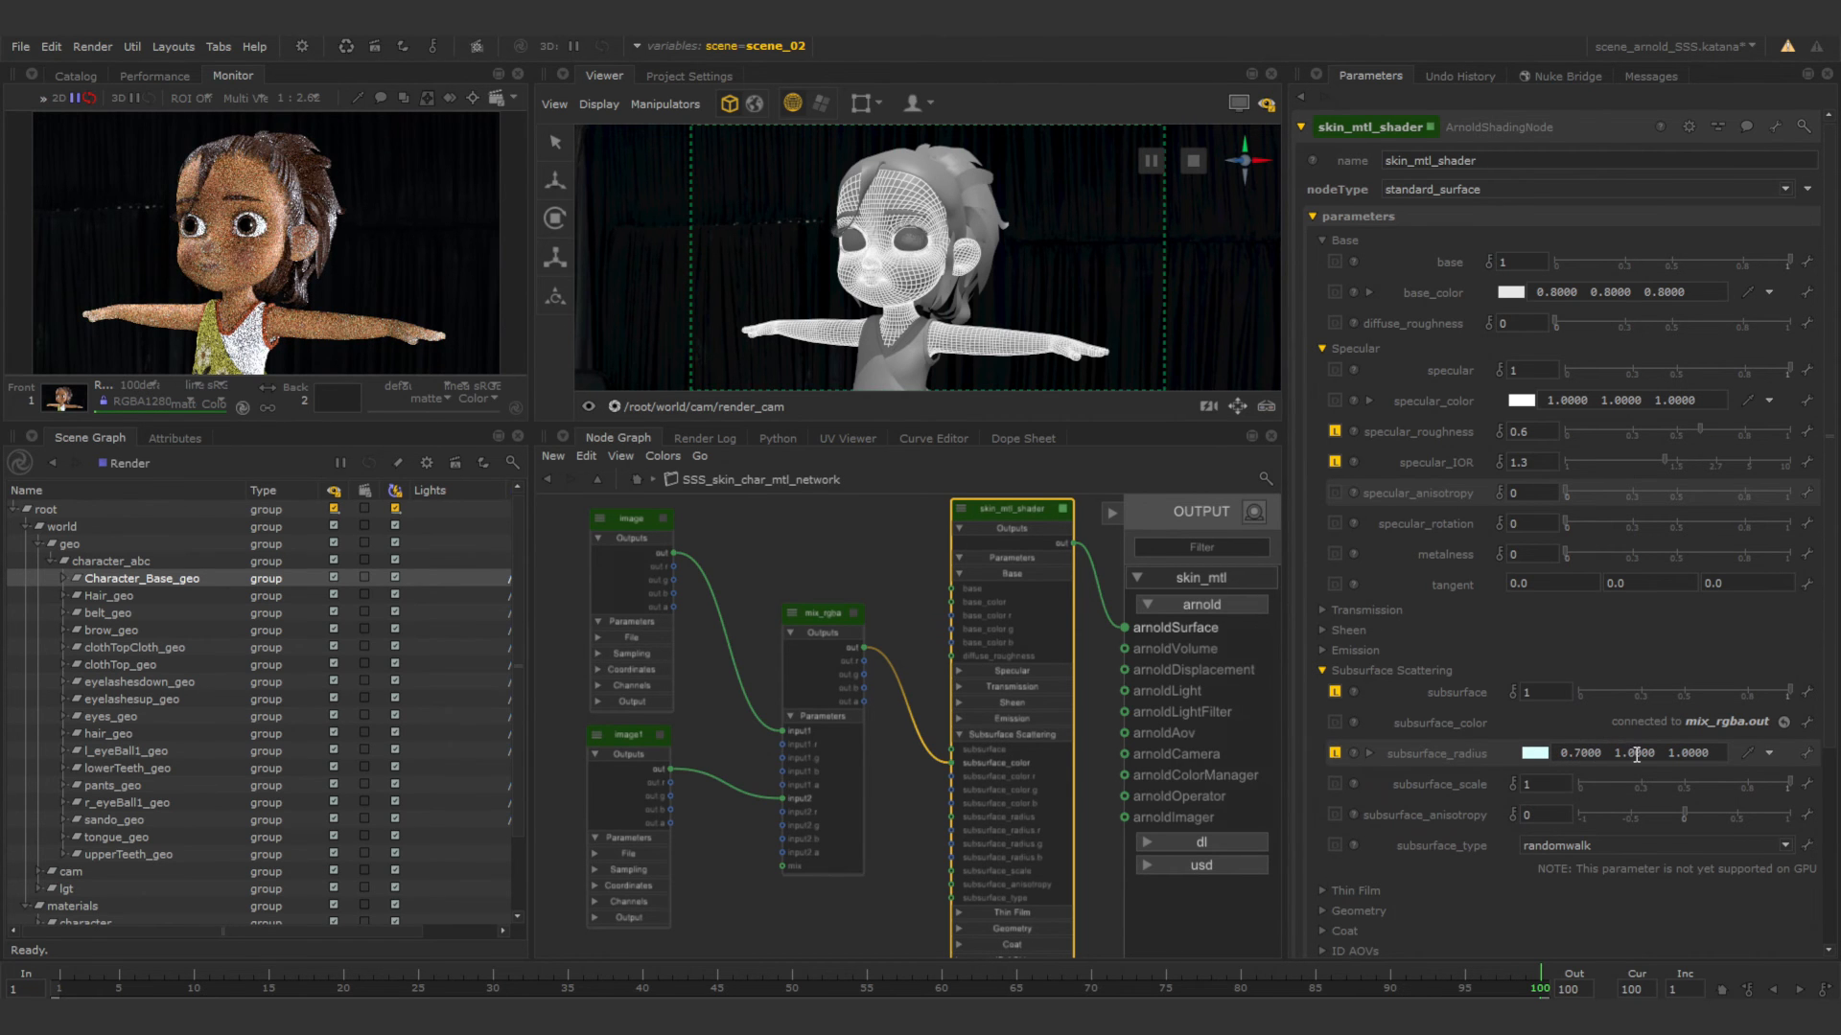
# Set the second and third subsurface_radius components of skin_mtl_shader to 0.15 and 0.1.
pyautogui.moveTo(1655, 754); pyautogui.dragTo(1616, 754)
pyautogui.write('0.15')
pyautogui.press('Return')
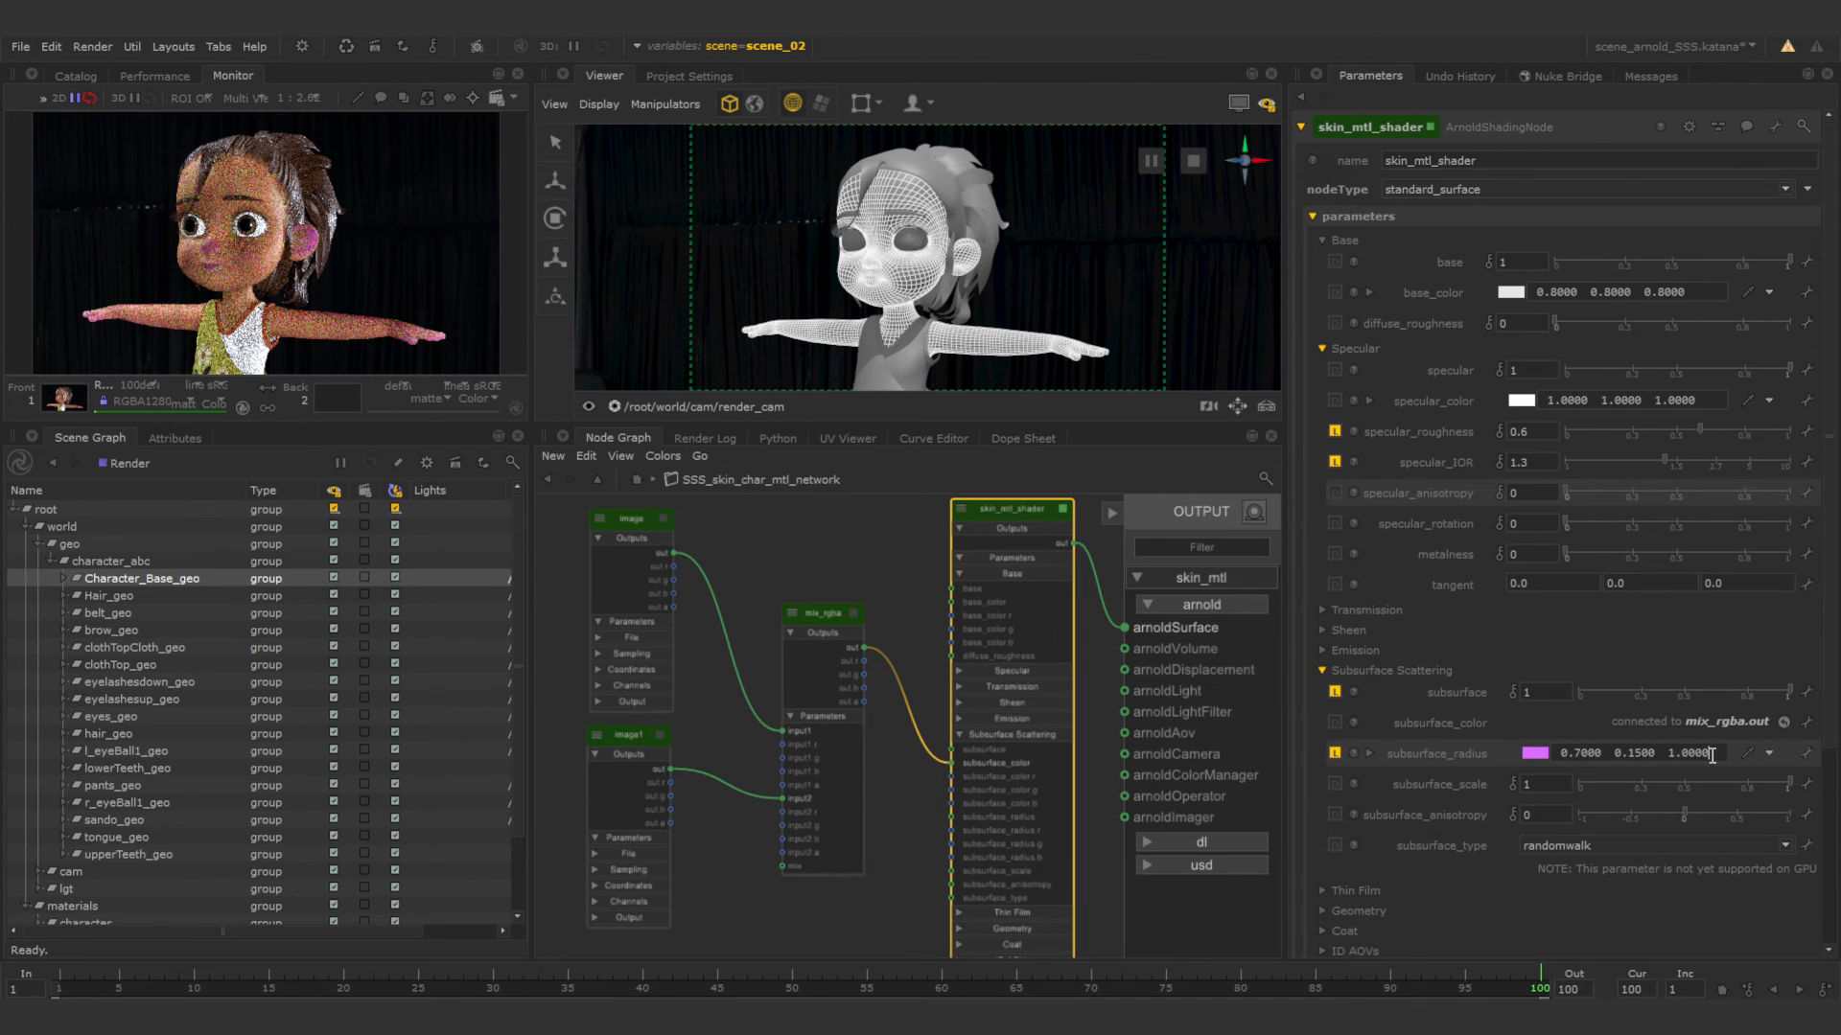
pyautogui.press('BackSpace')
pyautogui.press('BackSpace')
pyautogui.press('BackSpace')
pyautogui.press('BackSpace')
pyautogui.press('BackSpace')
pyautogui.press('BackSpace')
pyautogui.write('0.1')
pyautogui.press('Return')
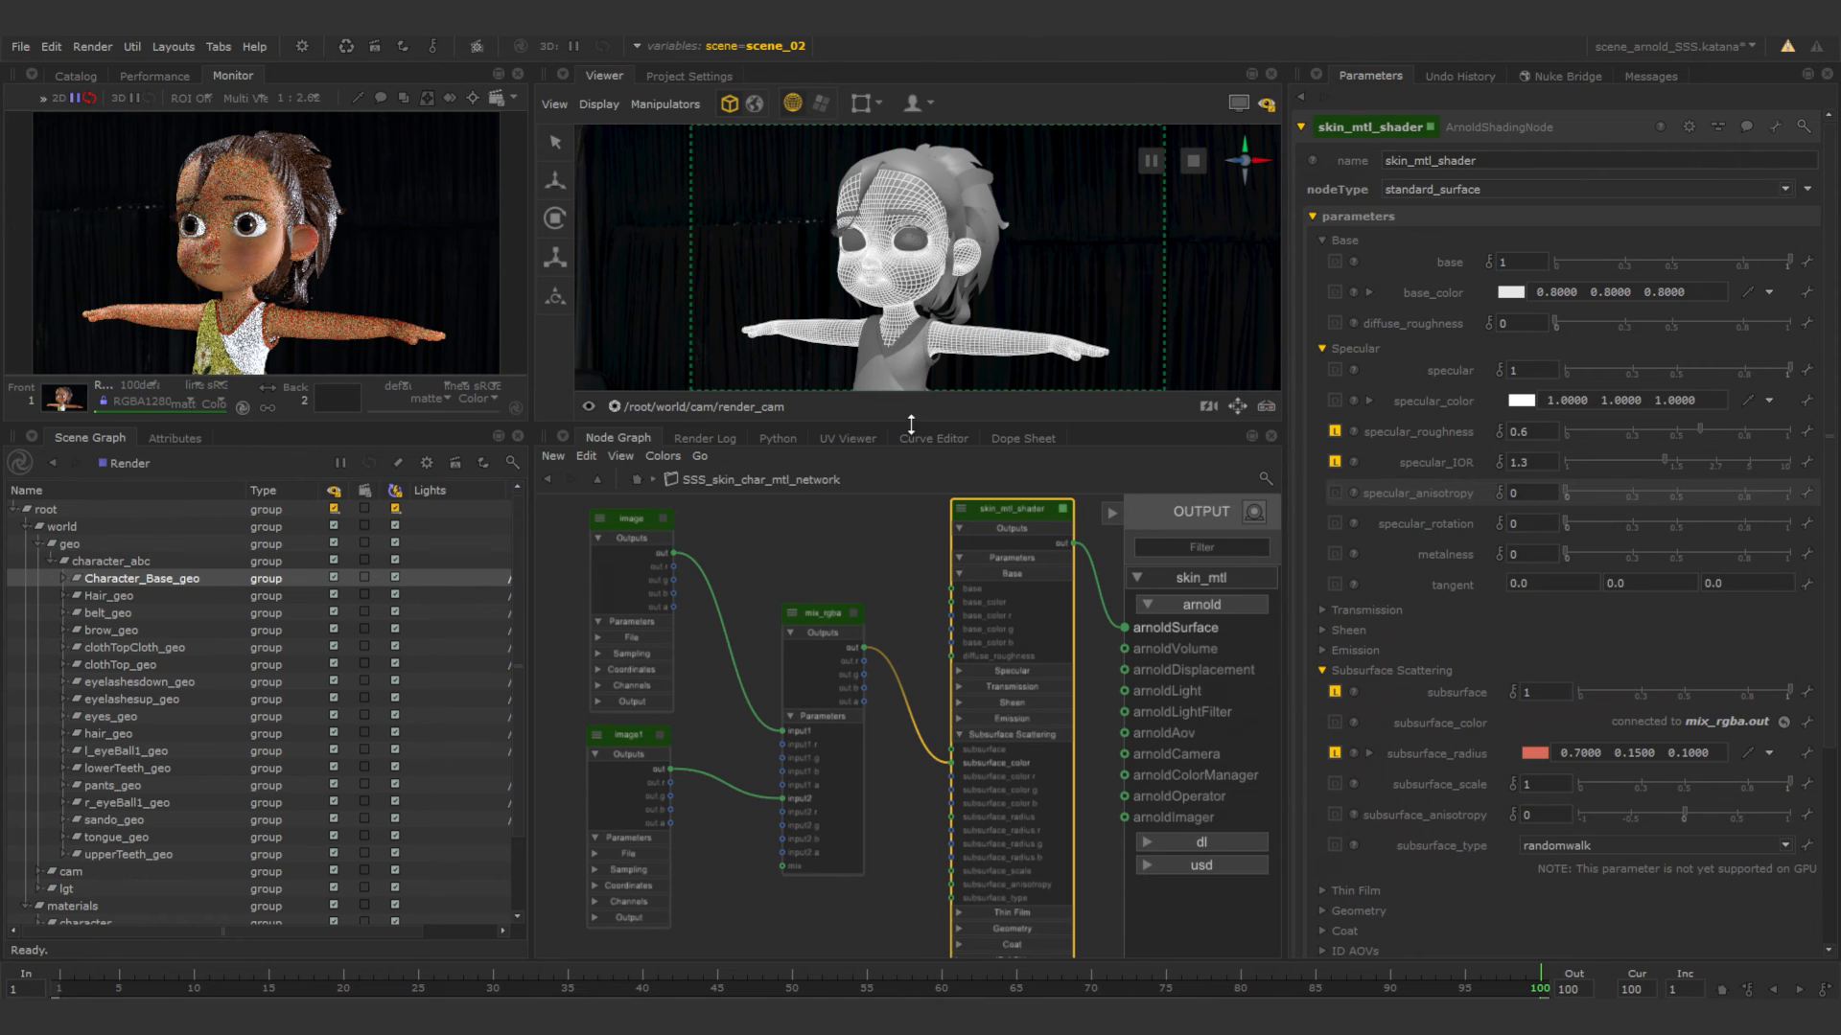
# Enlarge the Monitor and Viewer panes to give the render more space.
pyautogui.moveTo(911, 423); pyautogui.dragTo(911, 493)
pyautogui.moveTo(532, 360); pyautogui.dragTo(666, 366)
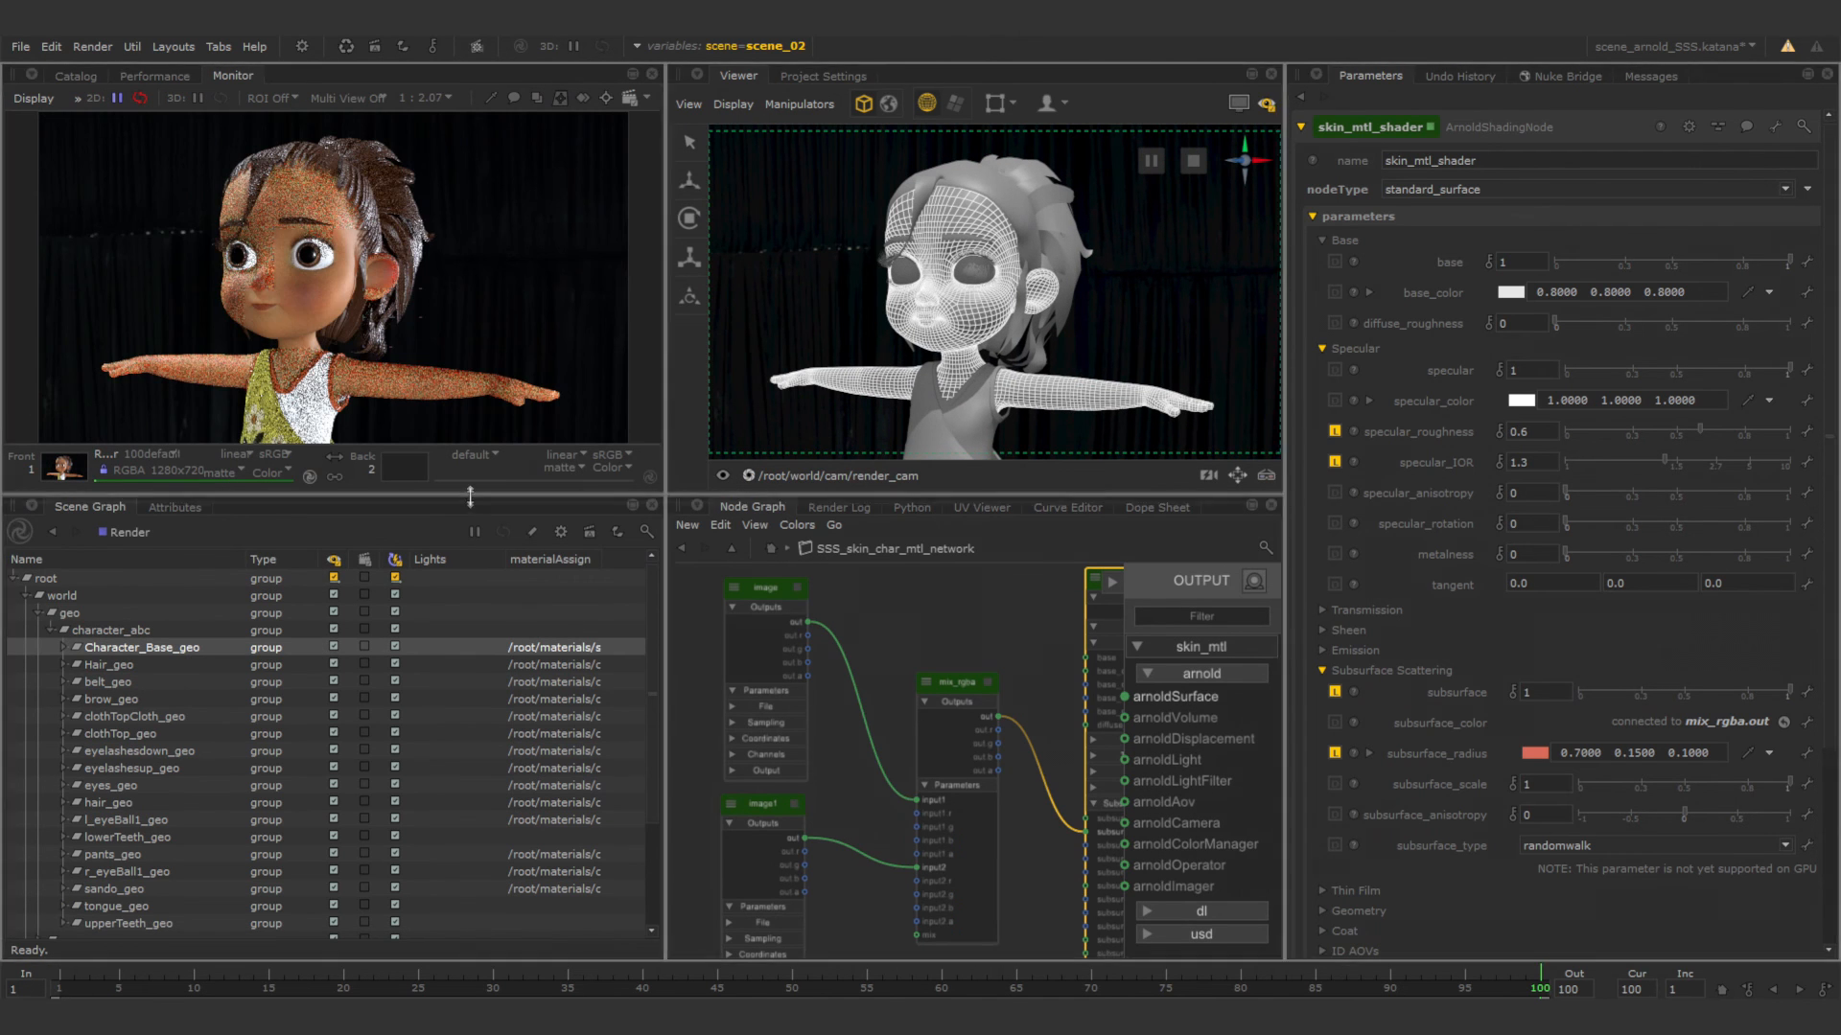
pyautogui.moveTo(469, 494); pyautogui.dragTo(481, 537)
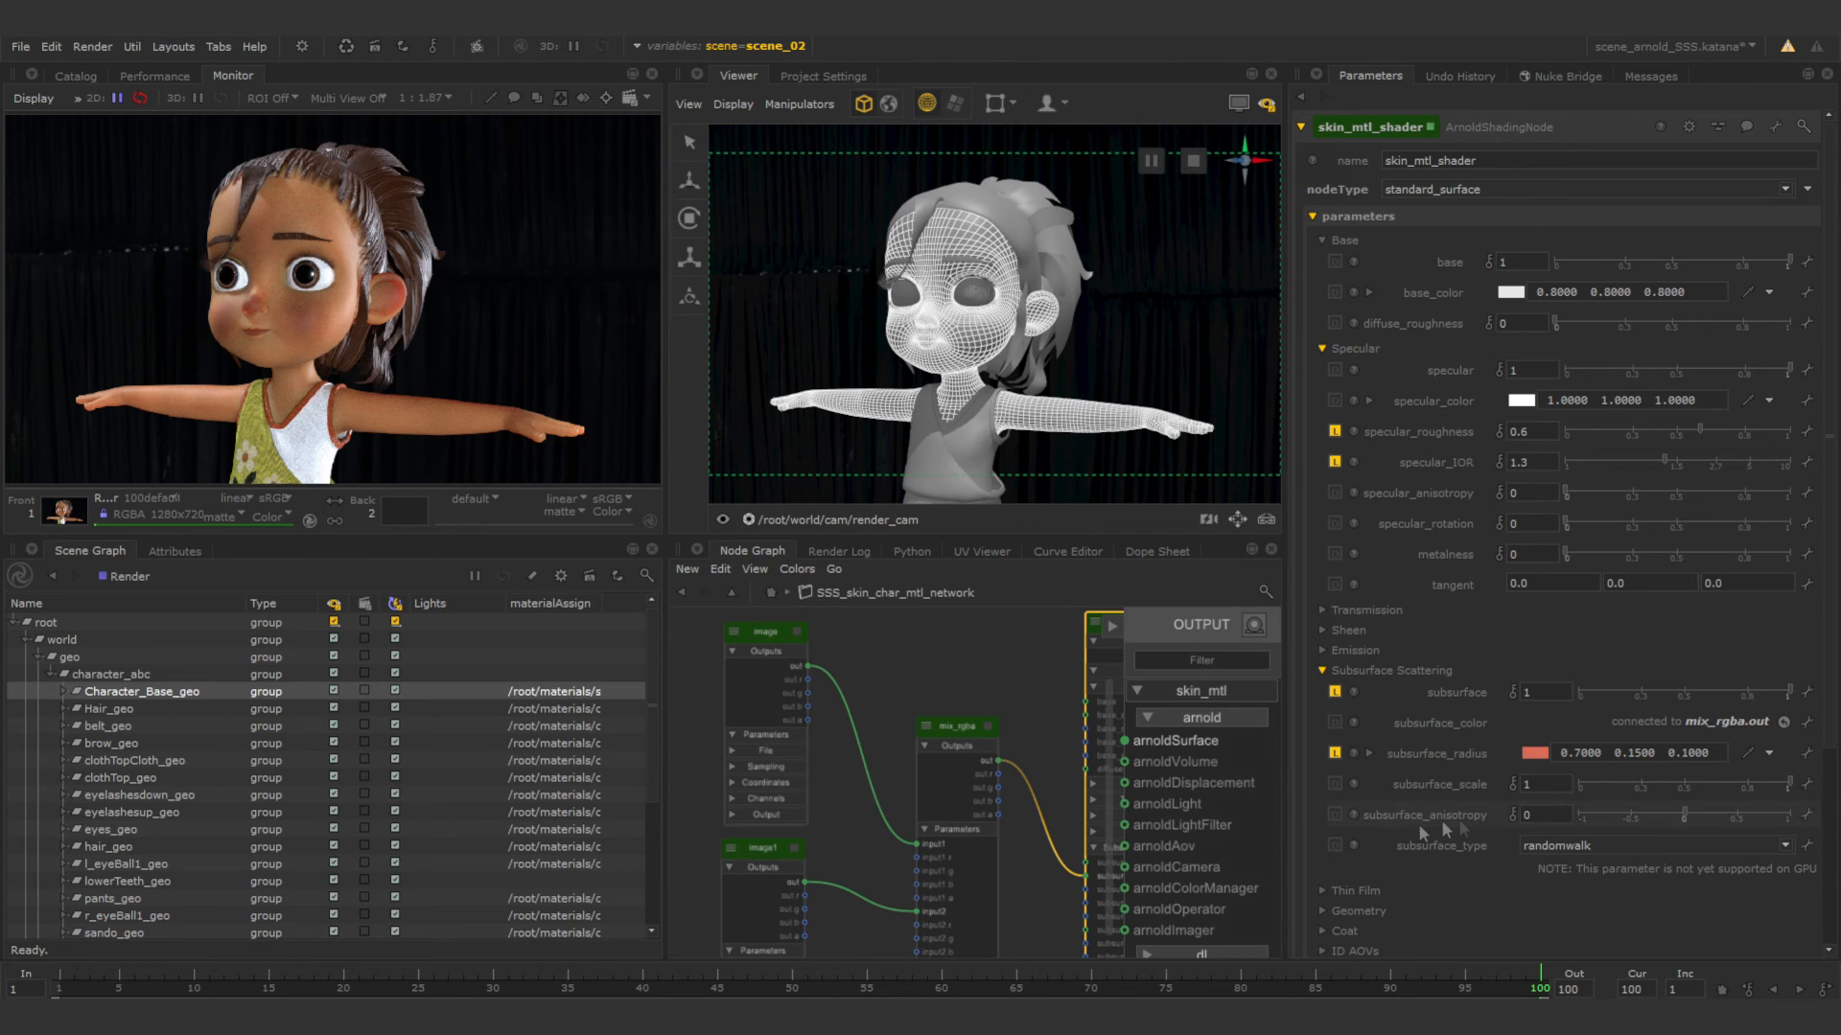
# Shift image1 away from mix_rgba and add a color_correct node between the two.
pyautogui.moveTo(881, 841); pyautogui.dragTo(937, 715, button='middle')
pyautogui.scroll(2, 847, 736)
pyautogui.moveTo(768, 734); pyautogui.dragTo(681, 732)
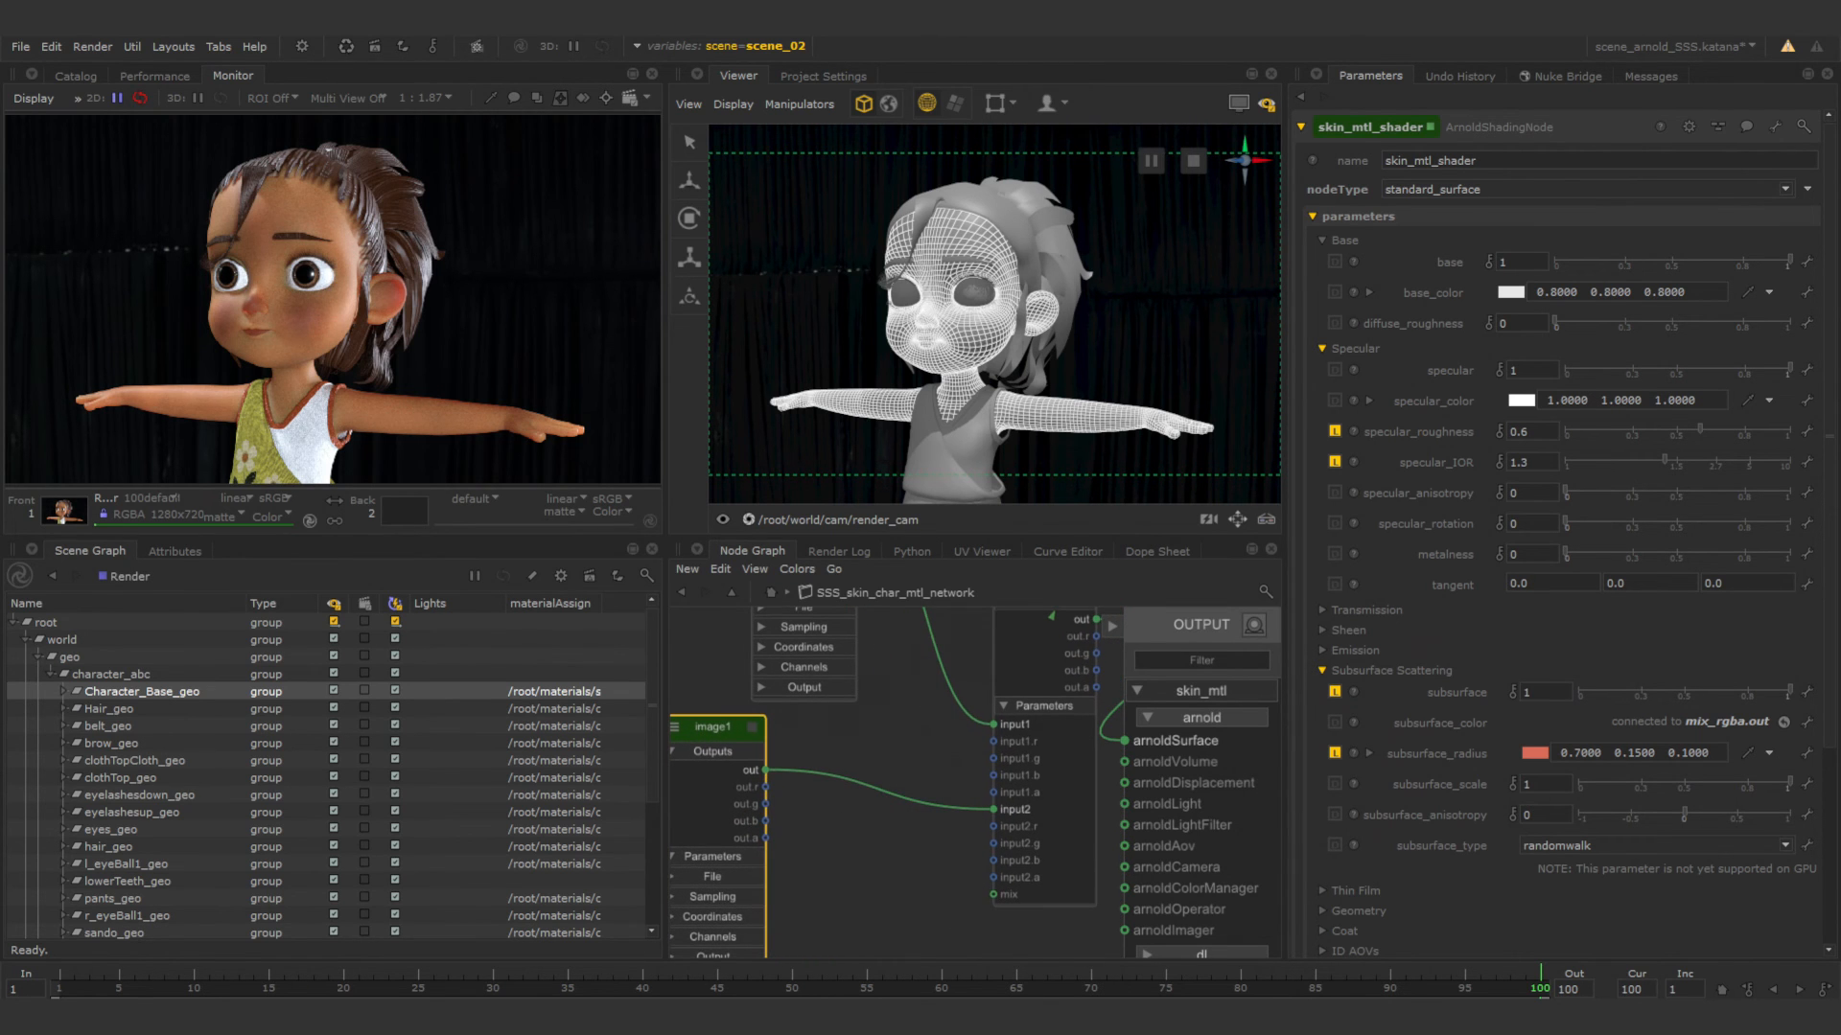
pyautogui.press('Tab')
pyautogui.write('colo')
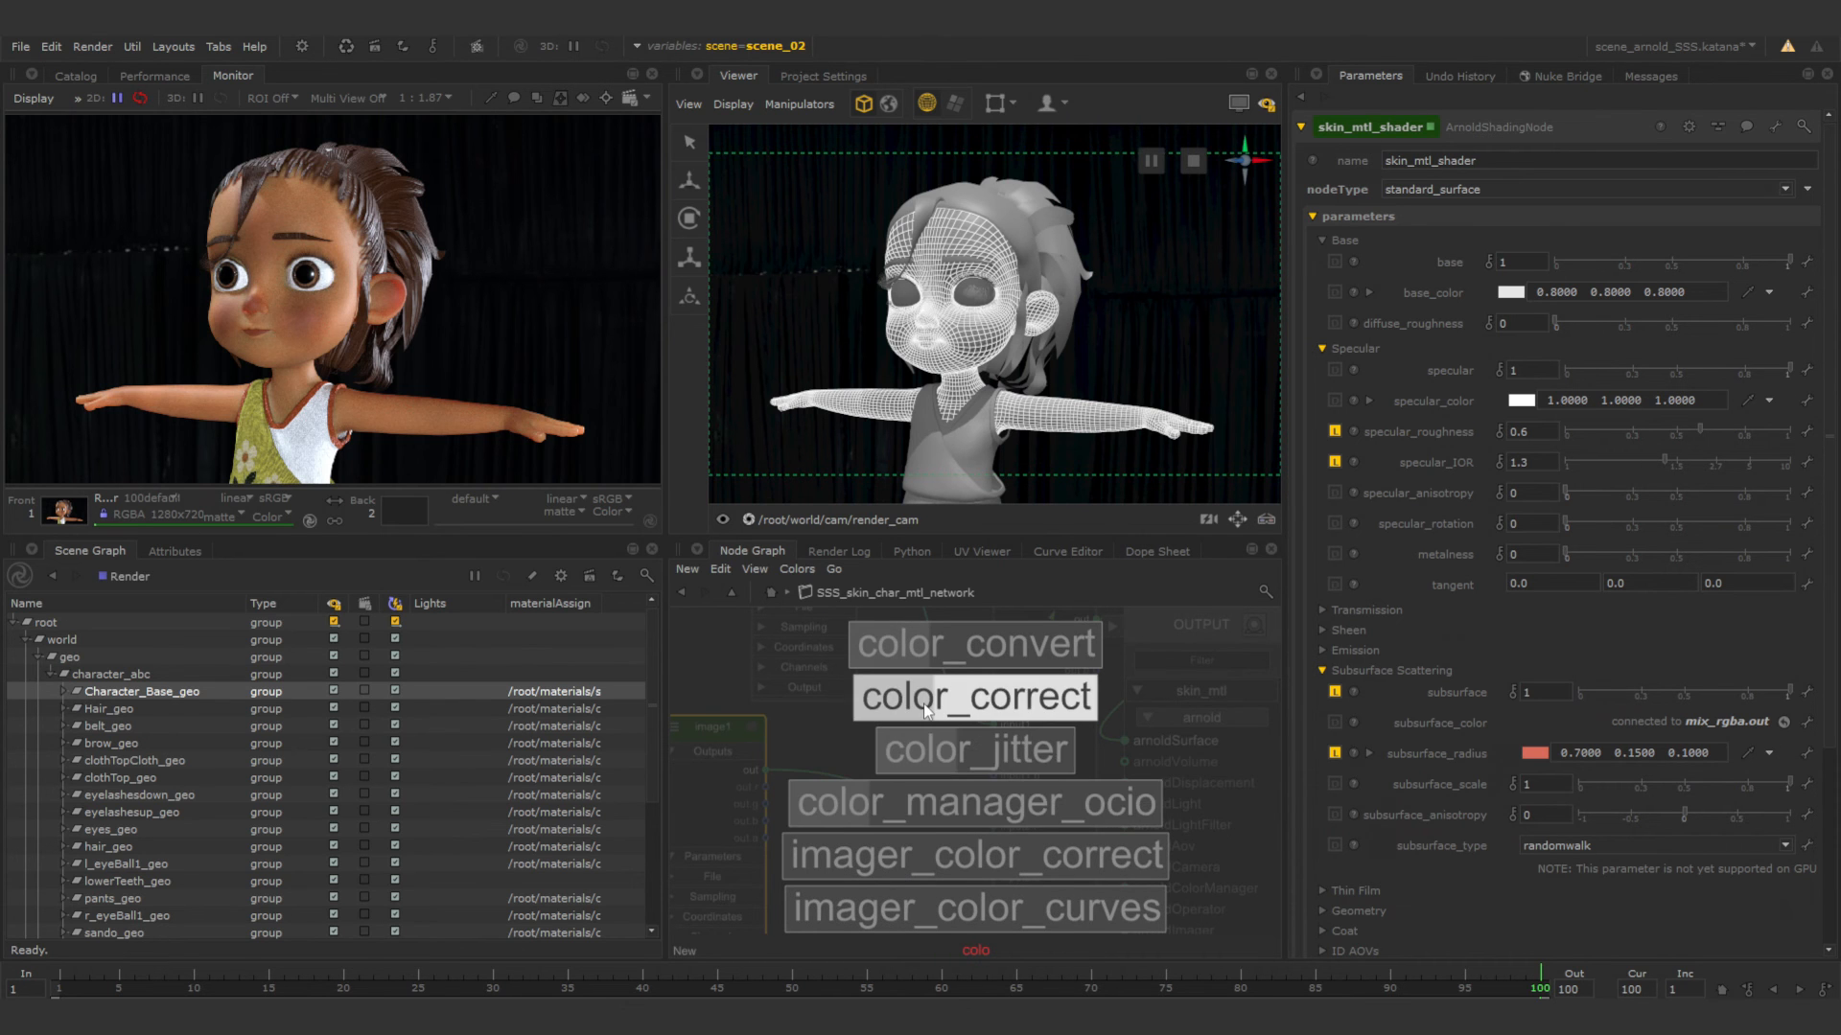
pyautogui.click(877, 698)
pyautogui.click(817, 740)
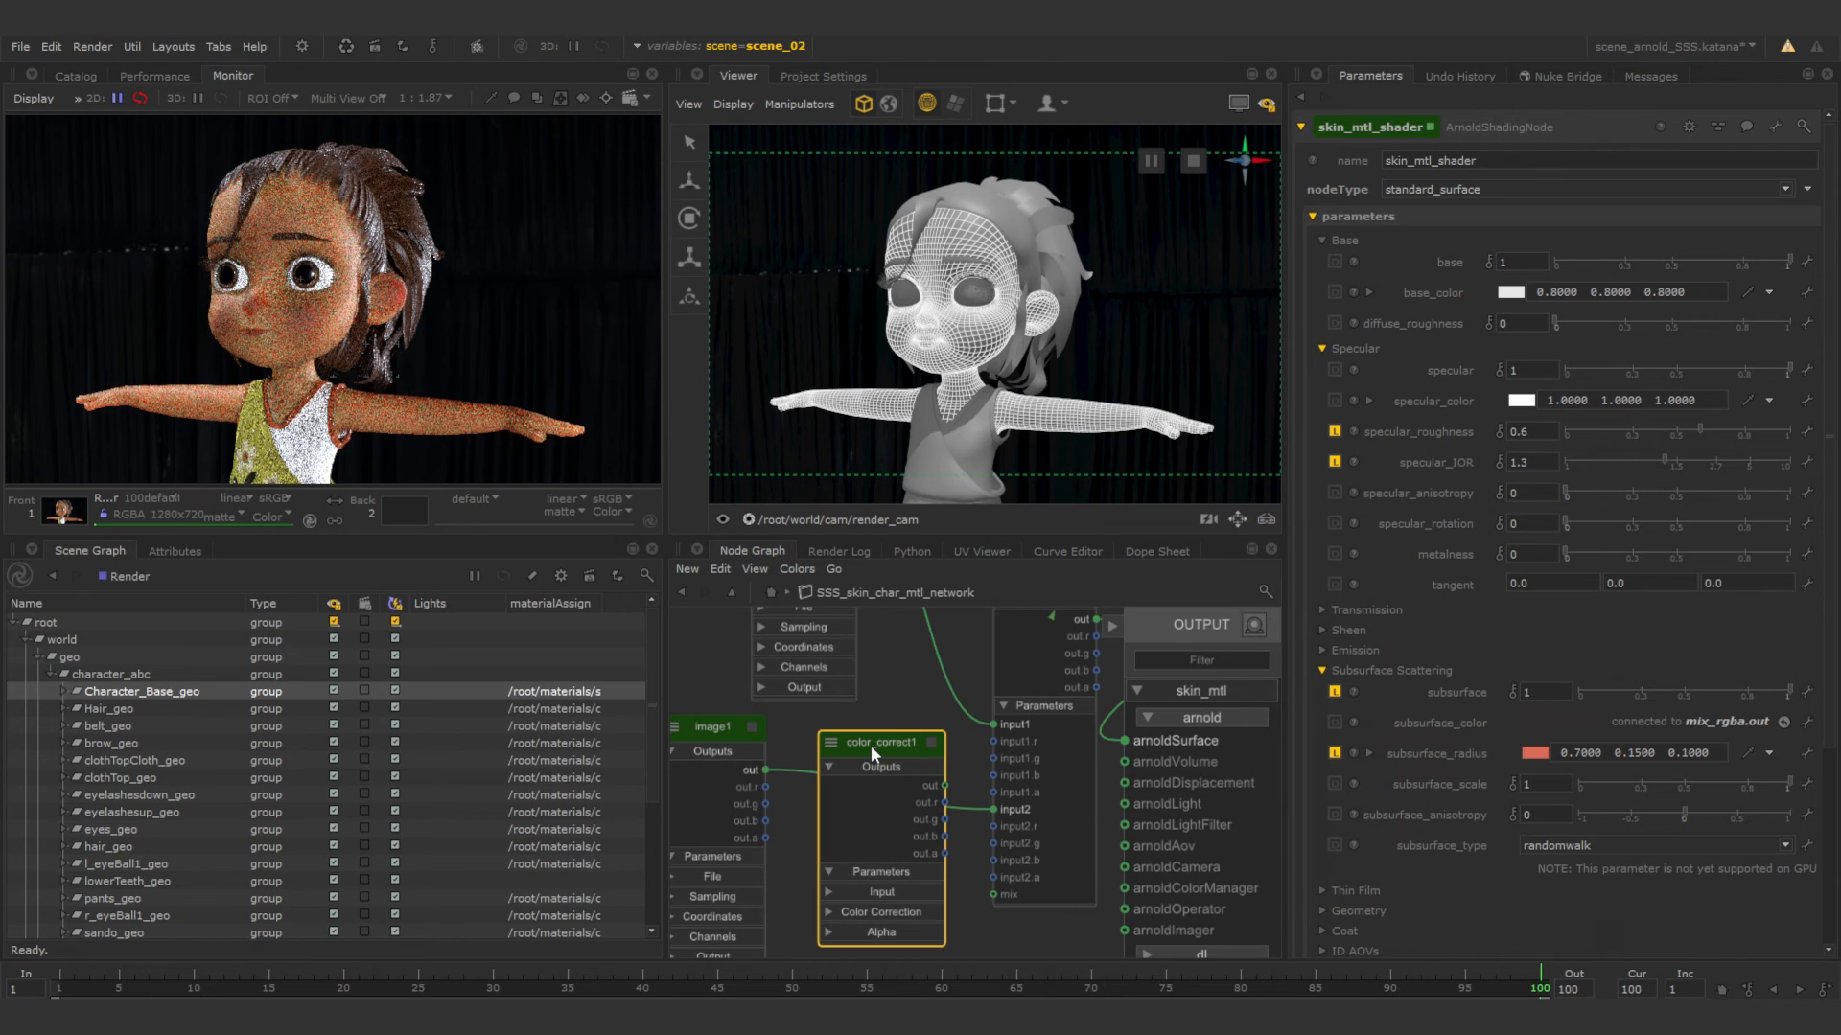
# Wire image1's out into the color_correct1 input and its out into input2 of mix_rgba.
pyautogui.moveTo(974, 807); pyautogui.dragTo(828, 887)
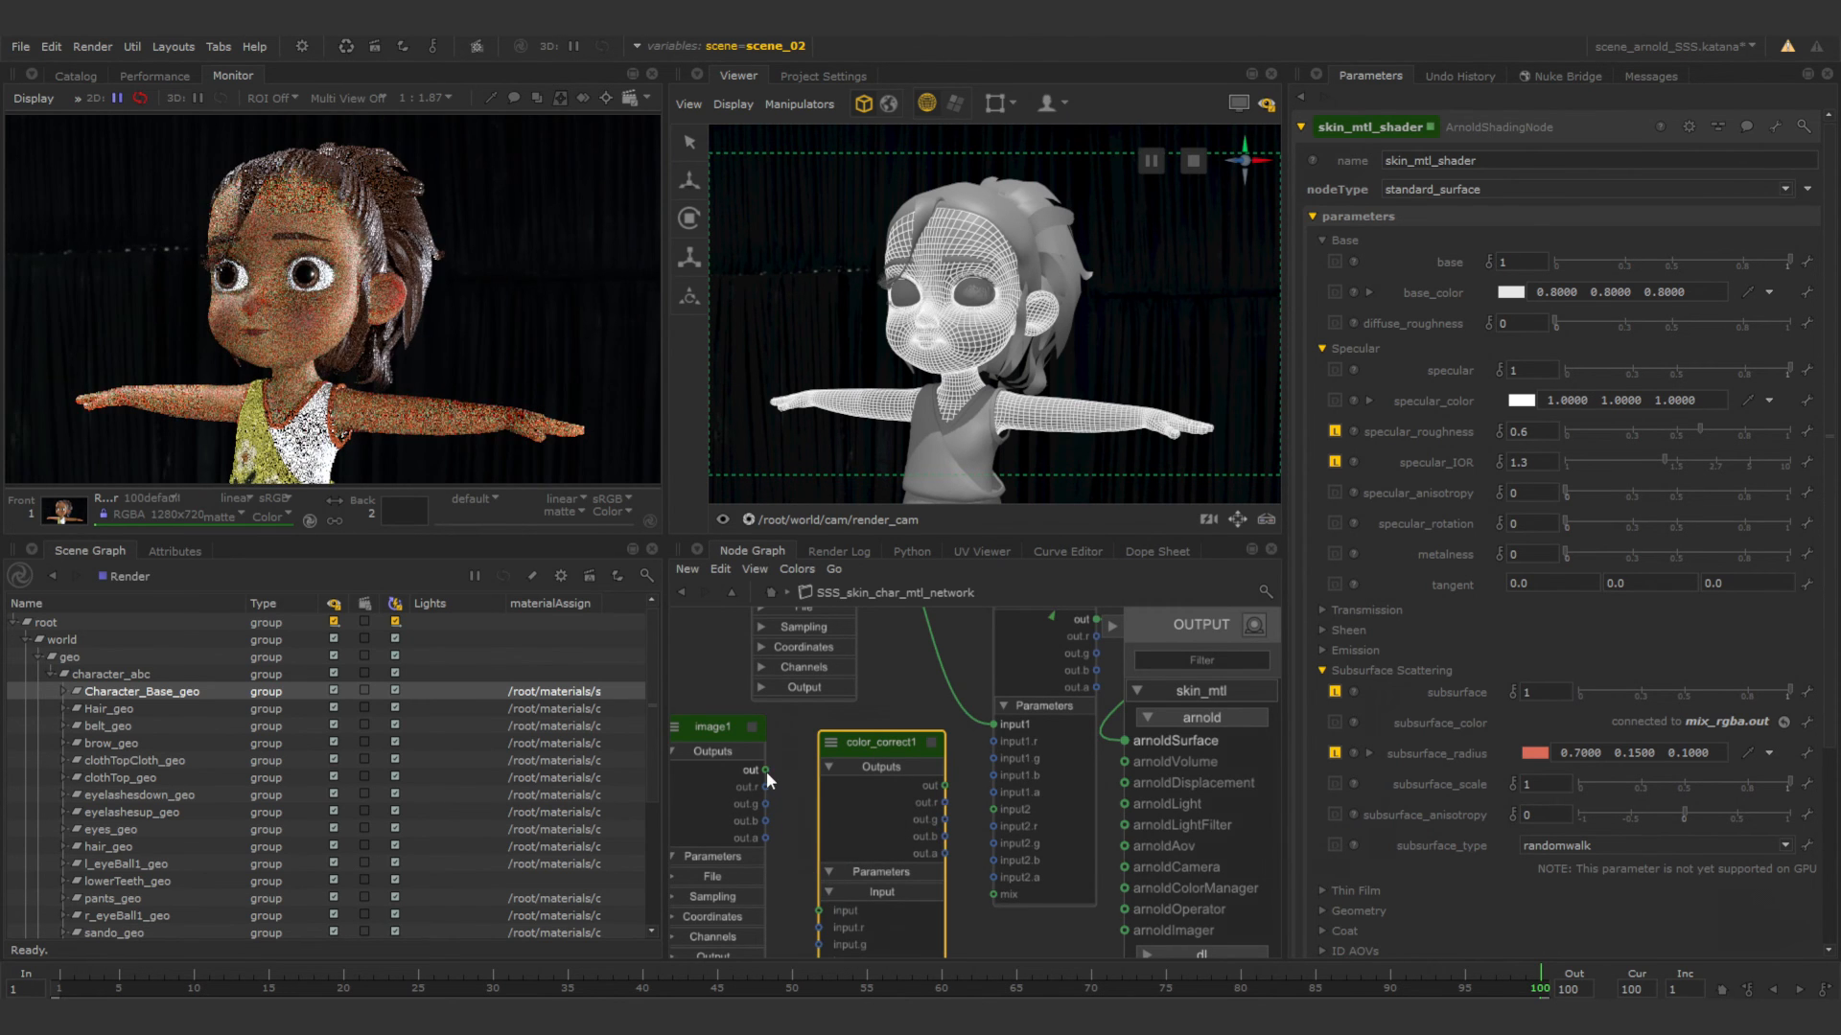
pyautogui.moveTo(767, 771); pyautogui.dragTo(792, 791)
pyautogui.moveTo(801, 895); pyautogui.dragTo(821, 909)
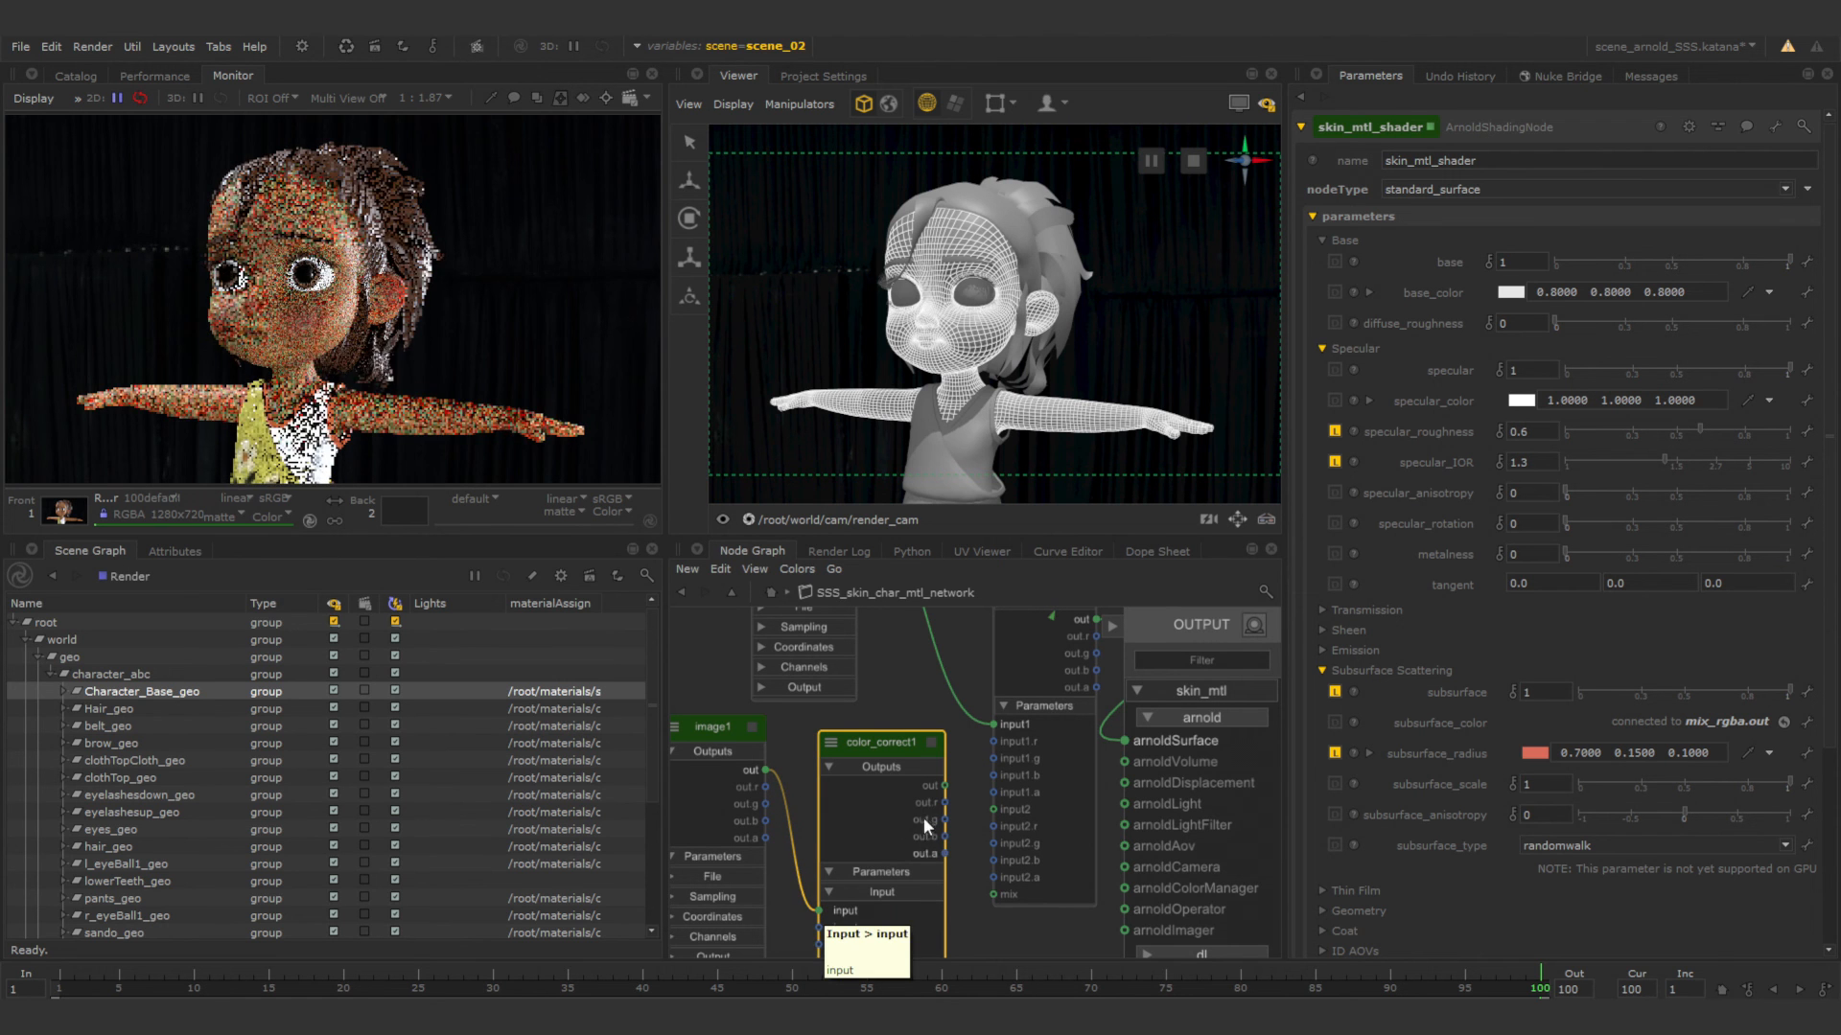
pyautogui.moveTo(942, 786); pyautogui.dragTo(993, 809)
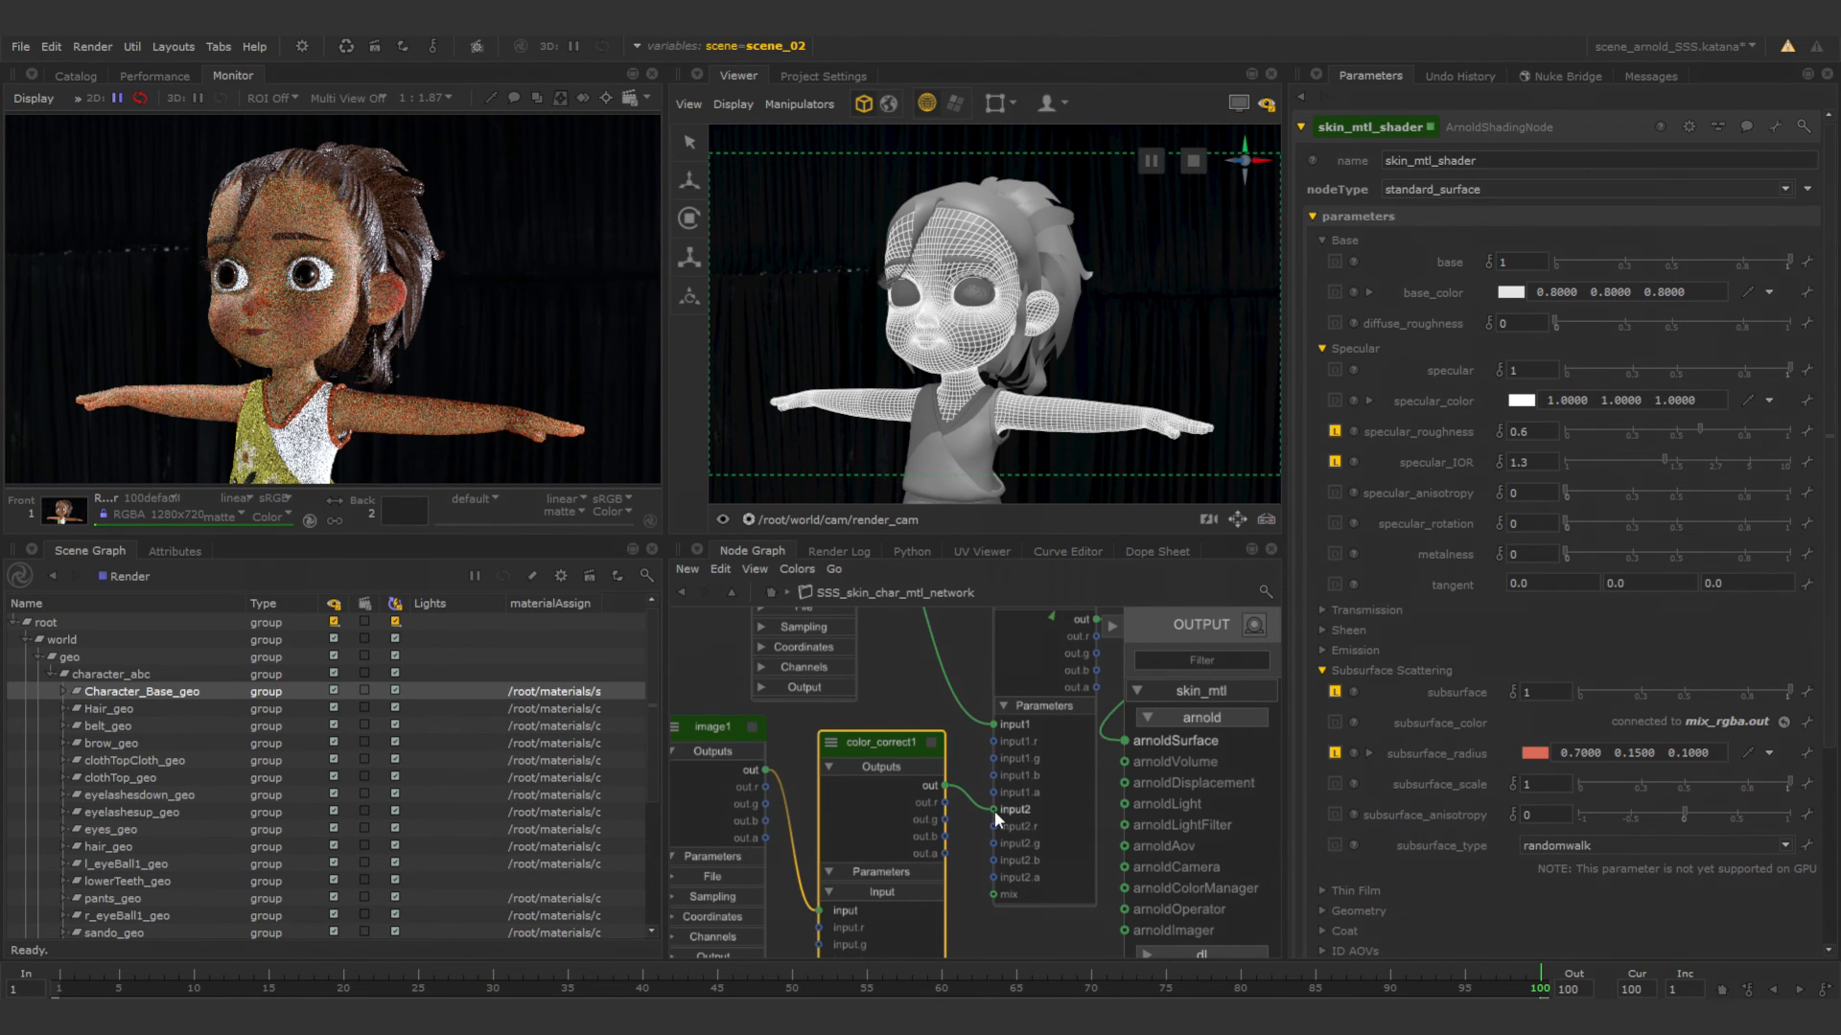
# Show color_correct1's Color Correction parameters and solo the node in Material Solo slot 1.
pyautogui.click(935, 746)
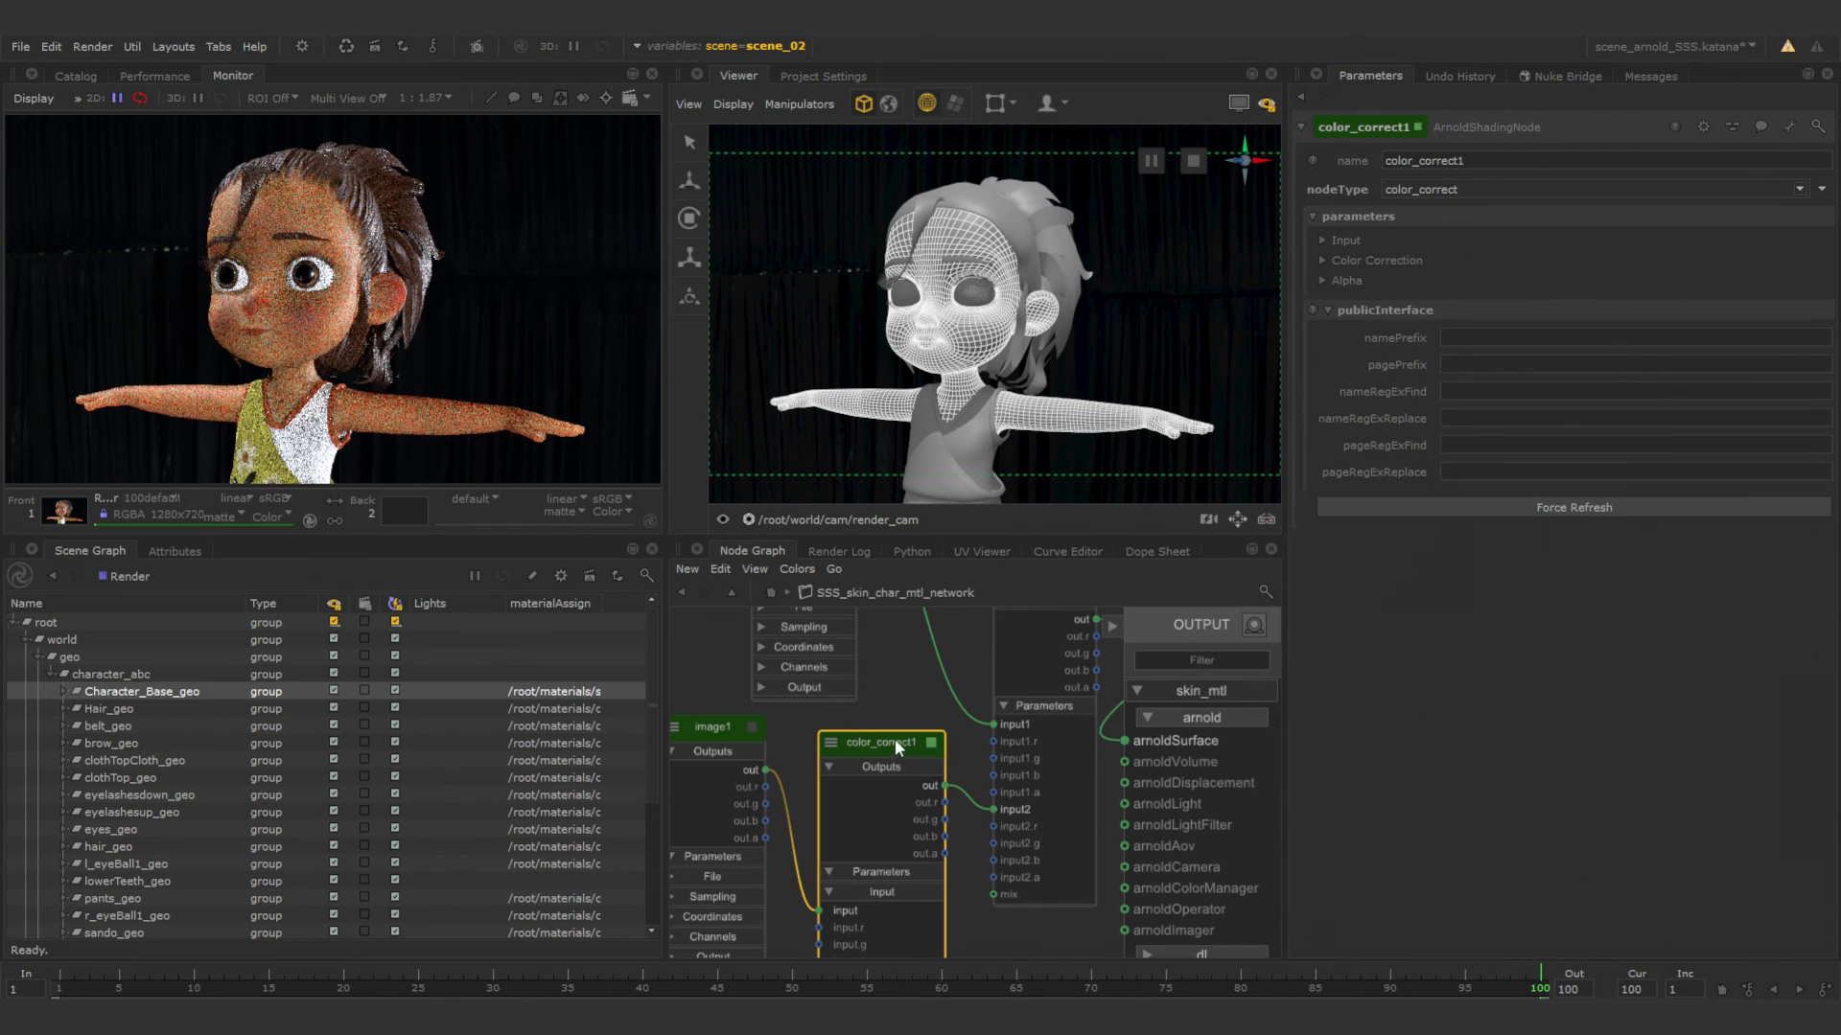
pyautogui.click(1323, 259)
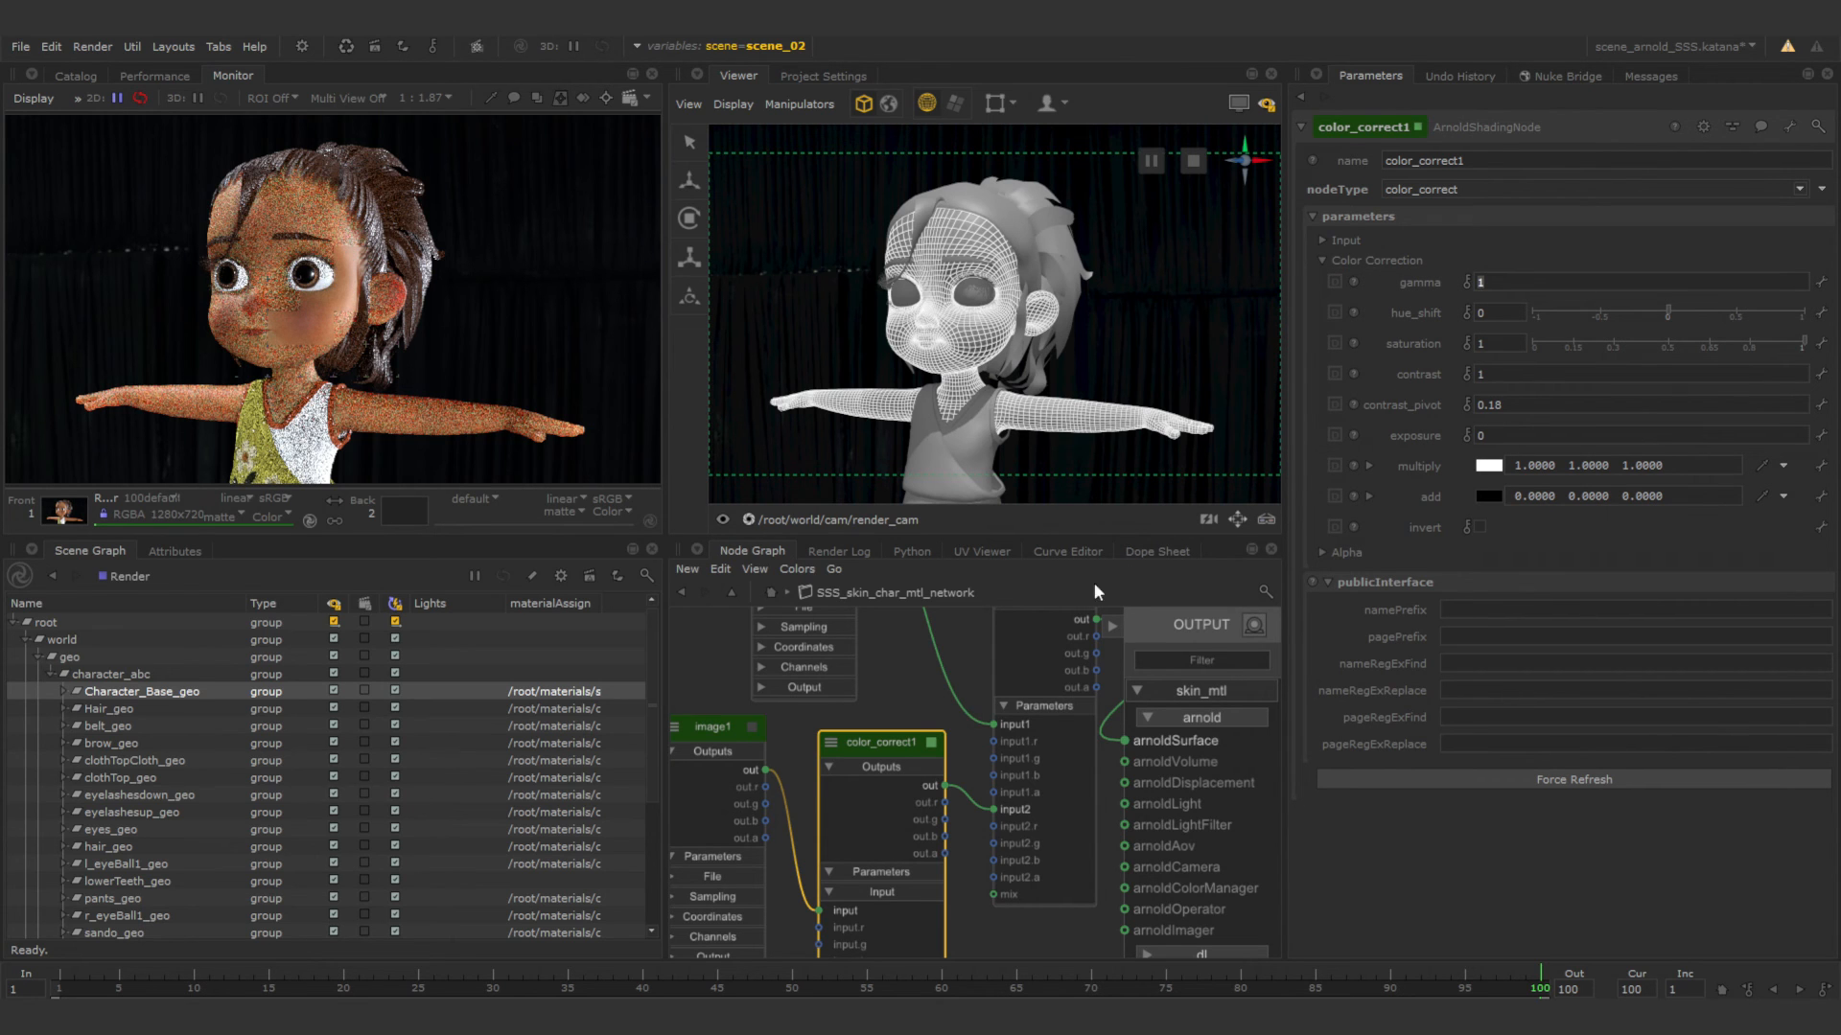
pyautogui.click(1253, 625)
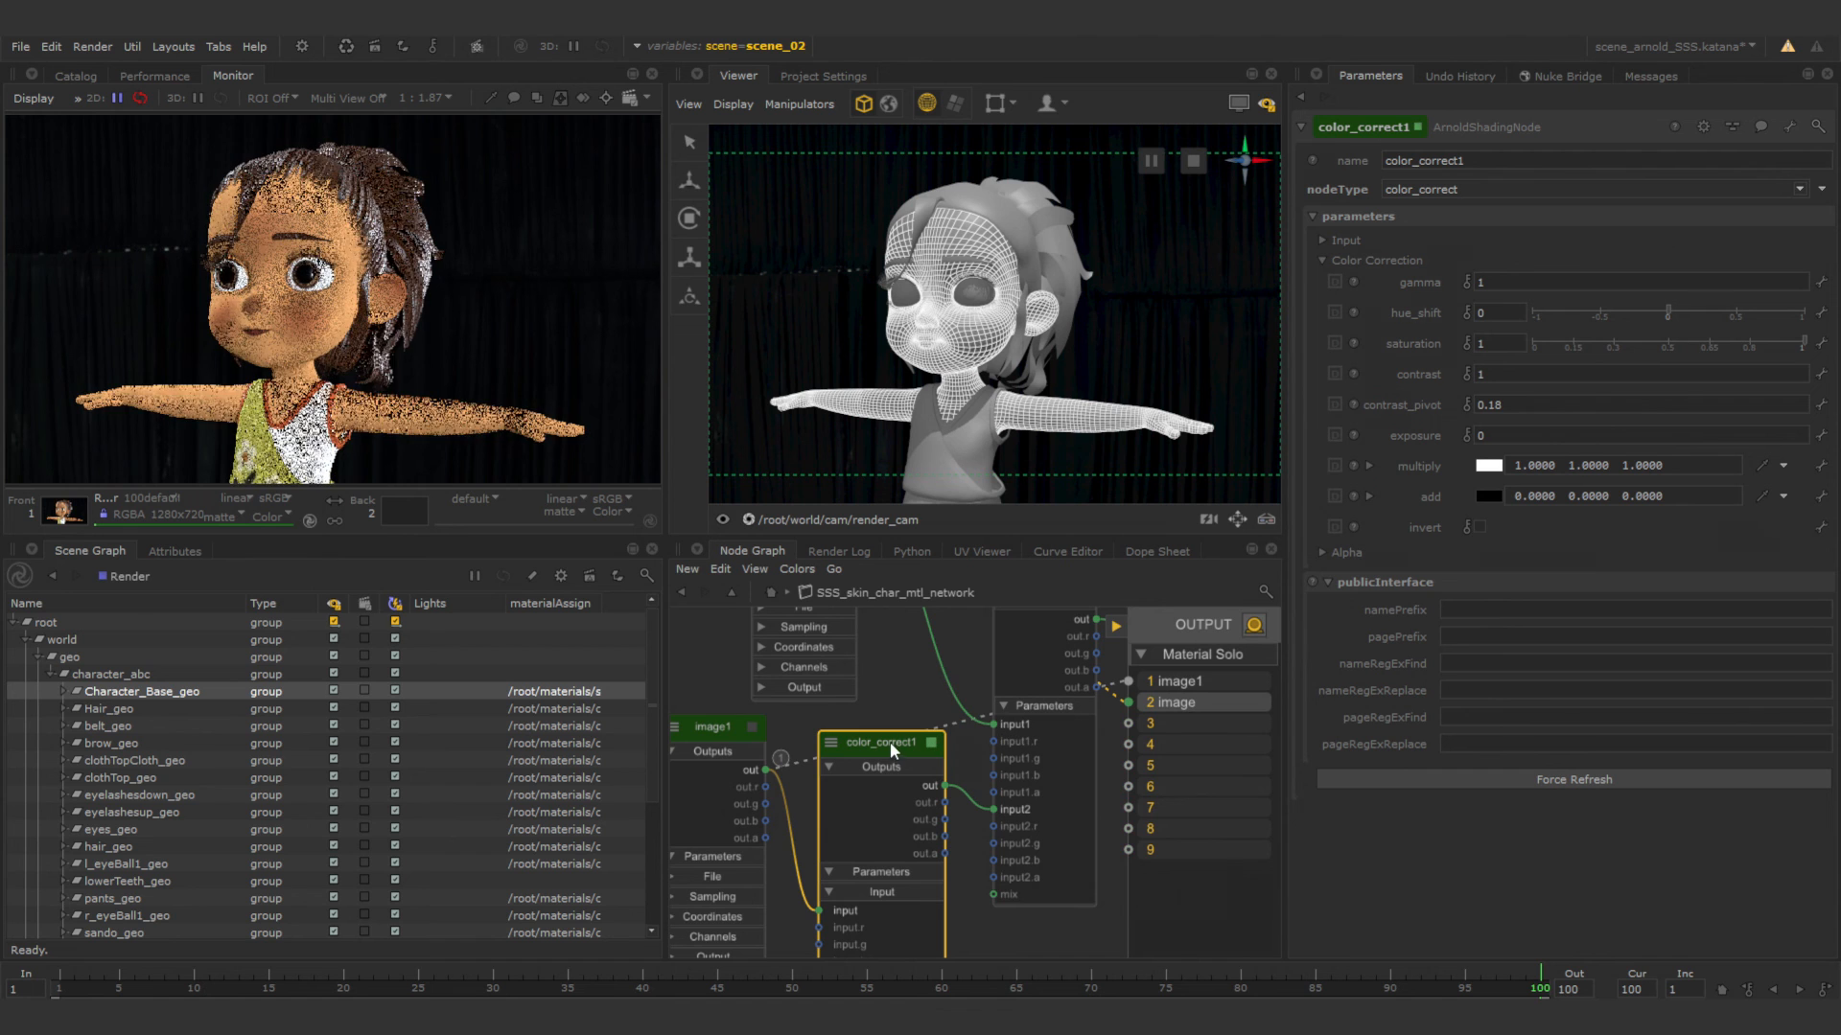
pyautogui.scroll(-1, 949, 834)
pyautogui.scroll(-1, 965, 831)
pyautogui.moveTo(977, 850); pyautogui.dragTo(962, 779, button='middle')
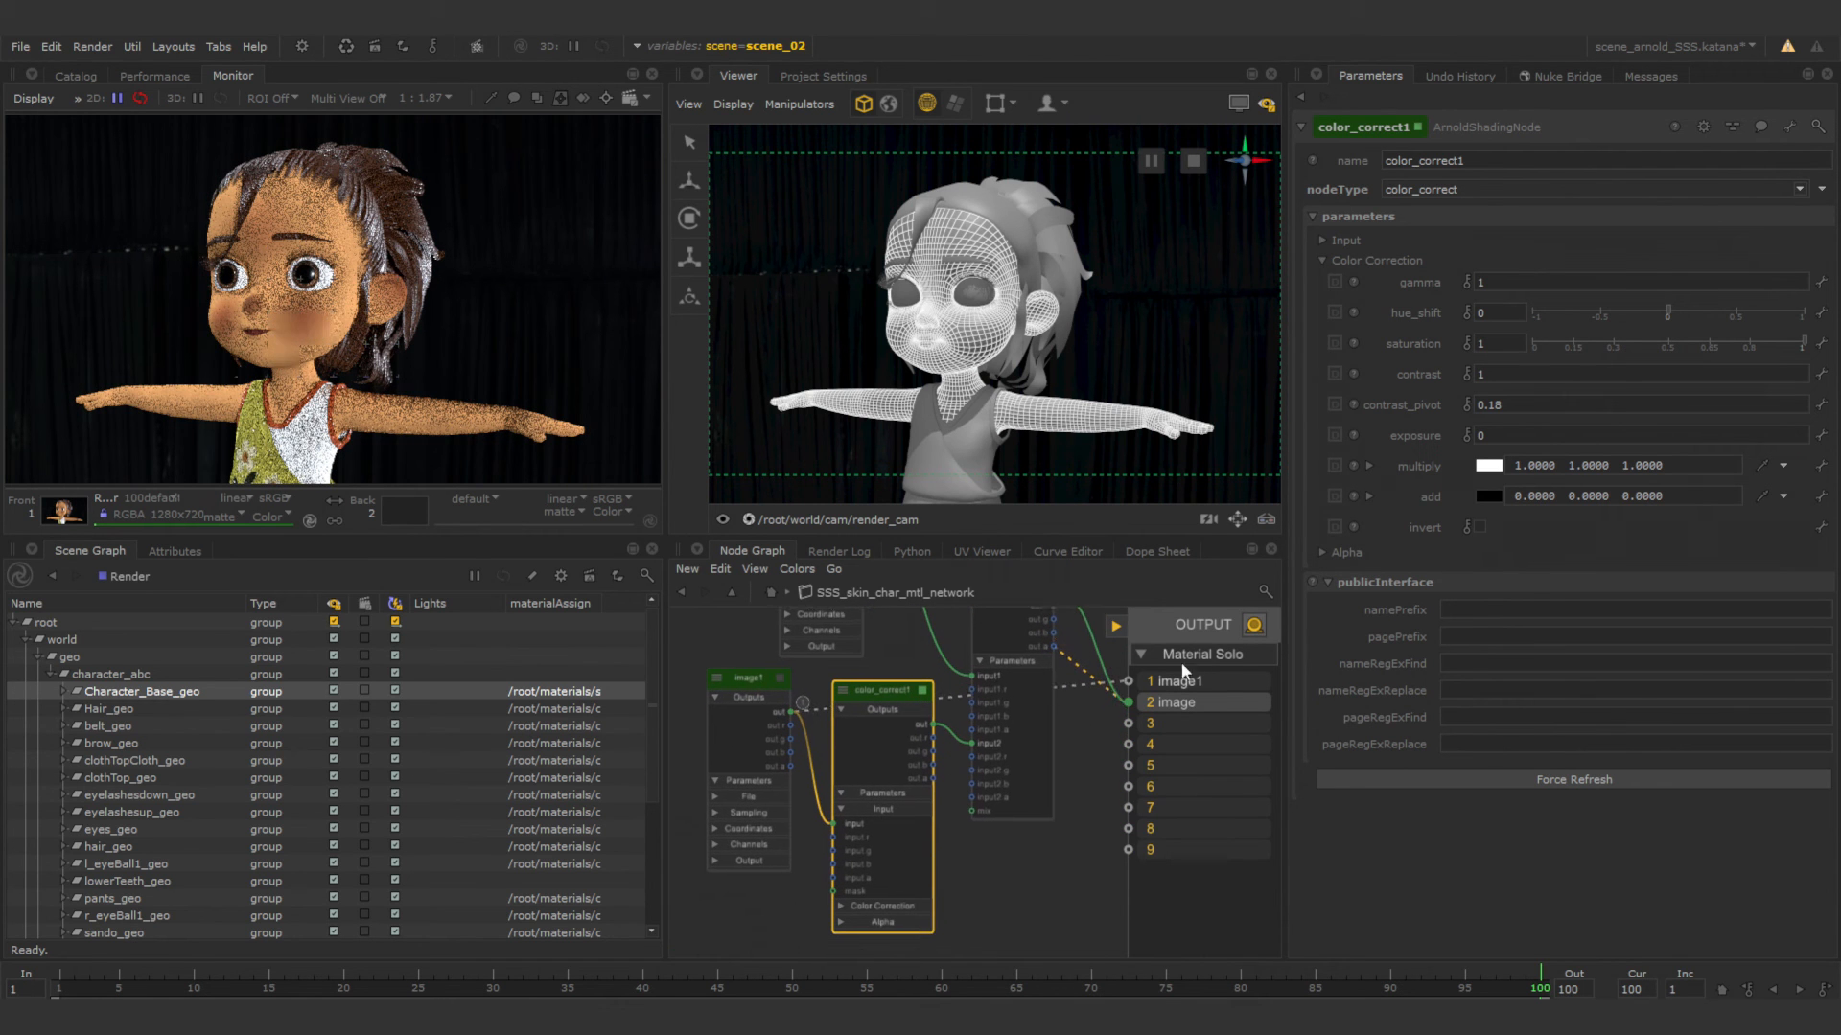
pyautogui.scroll(2, 950, 744)
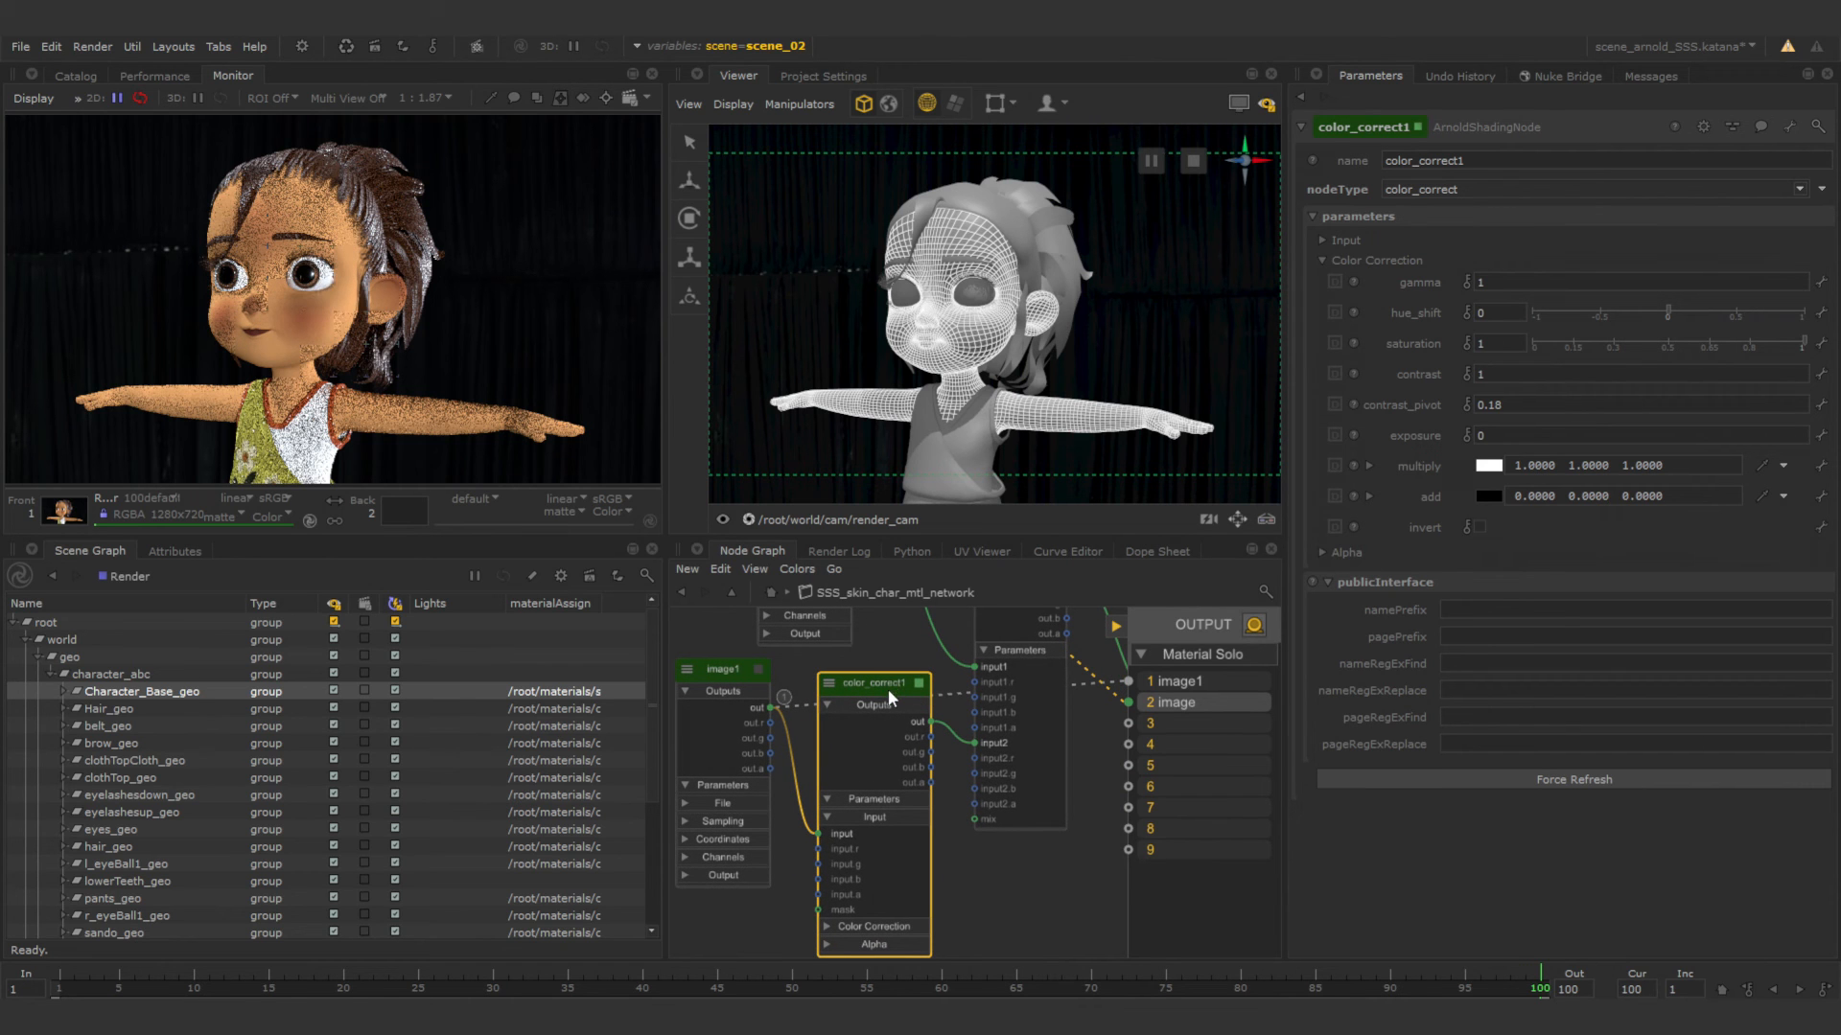
pyautogui.press('1')
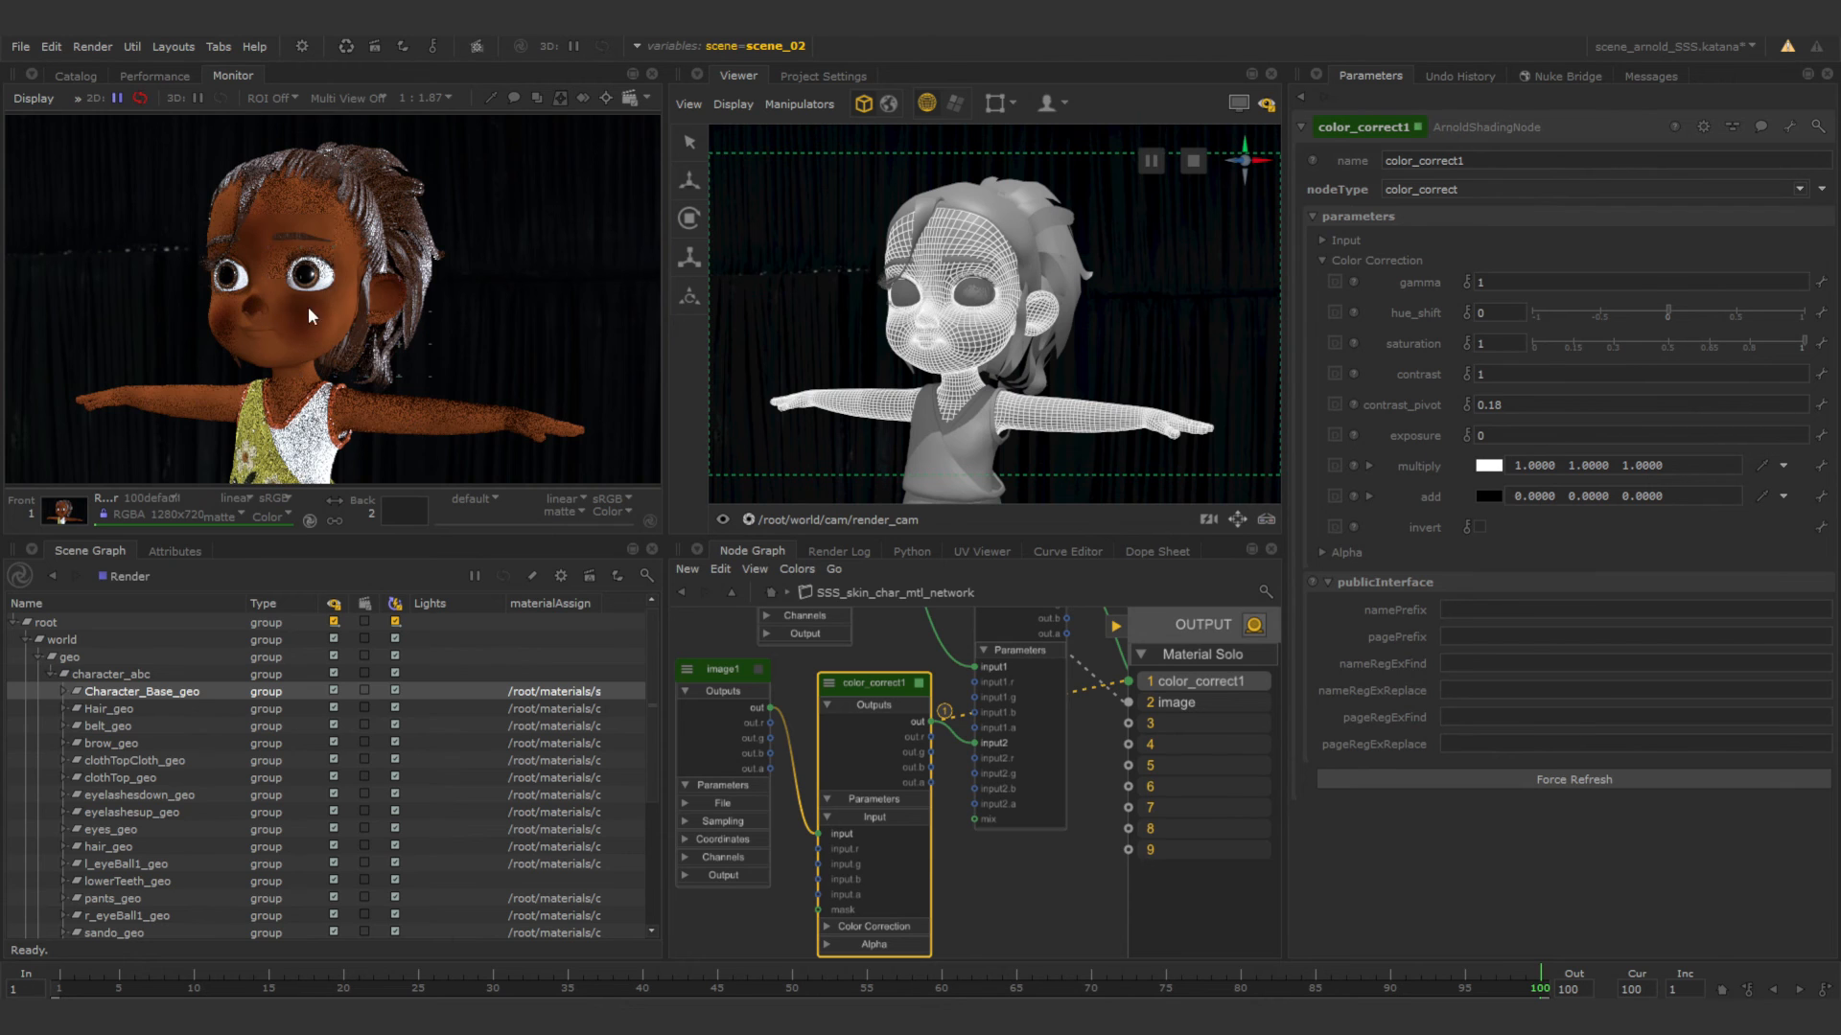
# Set the gamma of color_correct1 to 1.2.
pyautogui.click(1514, 282)
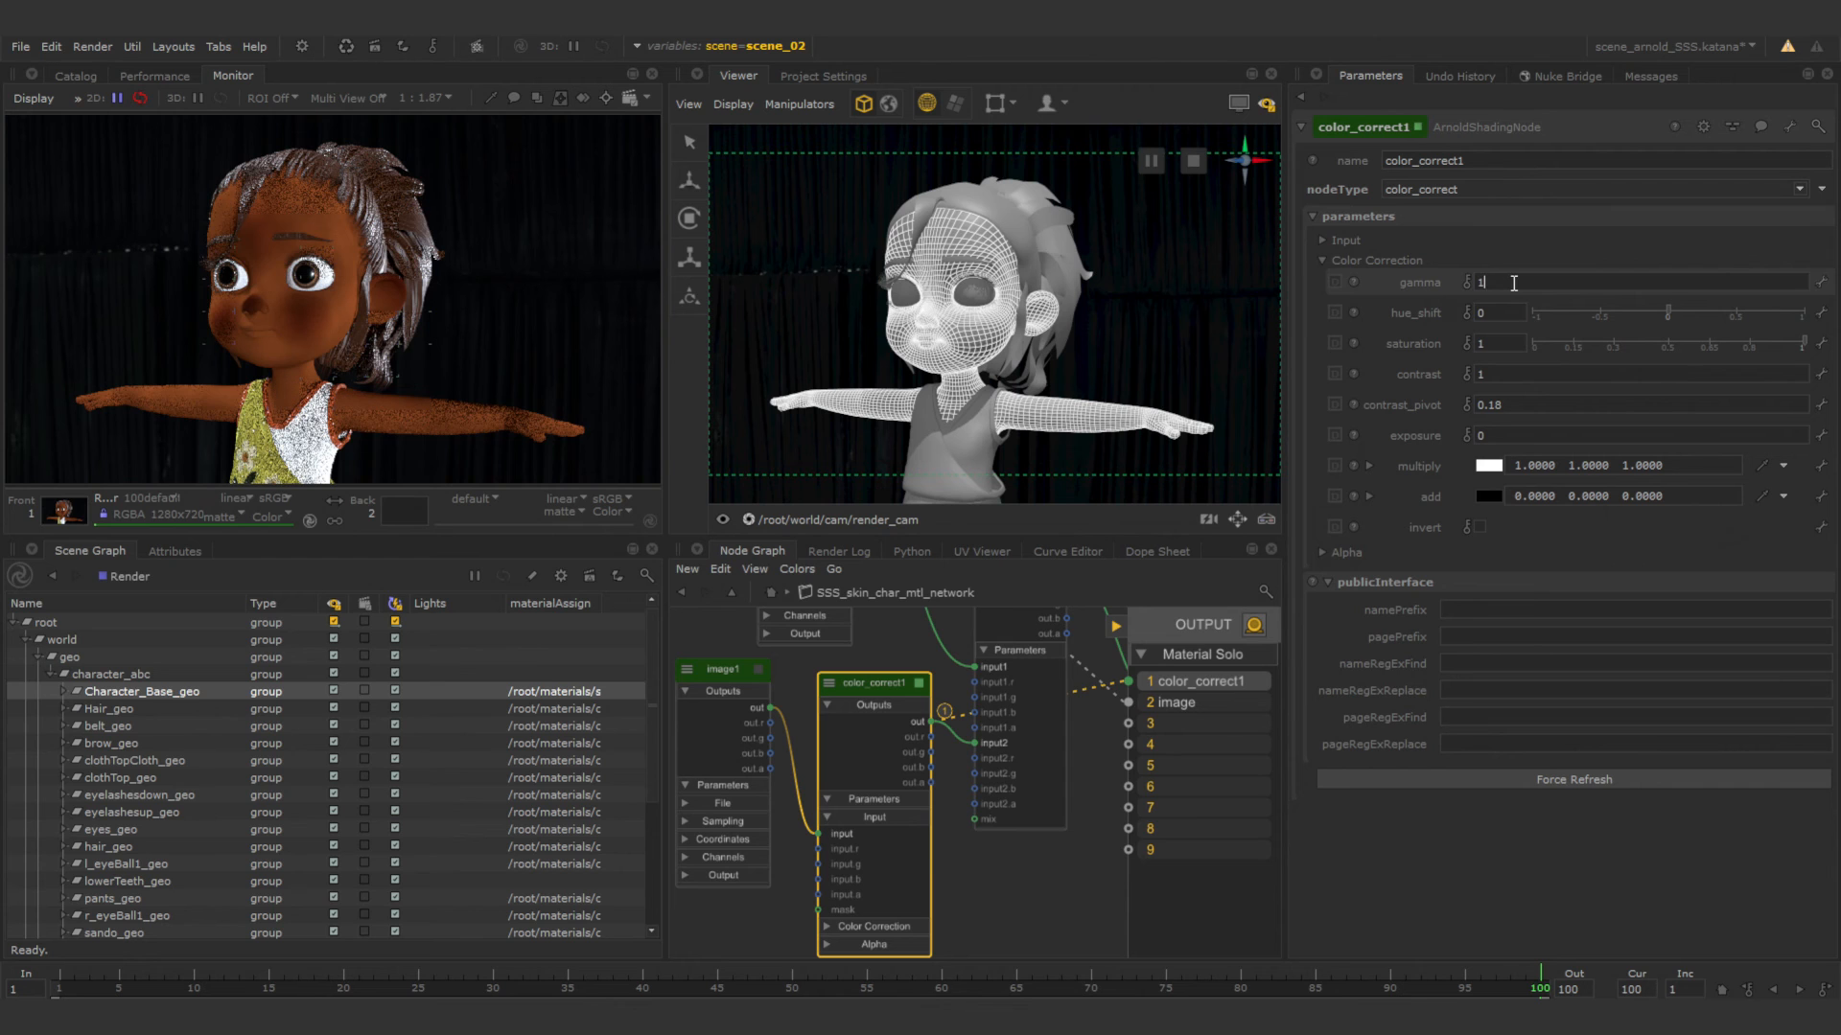
pyautogui.write('.2')
pyautogui.press('Return')
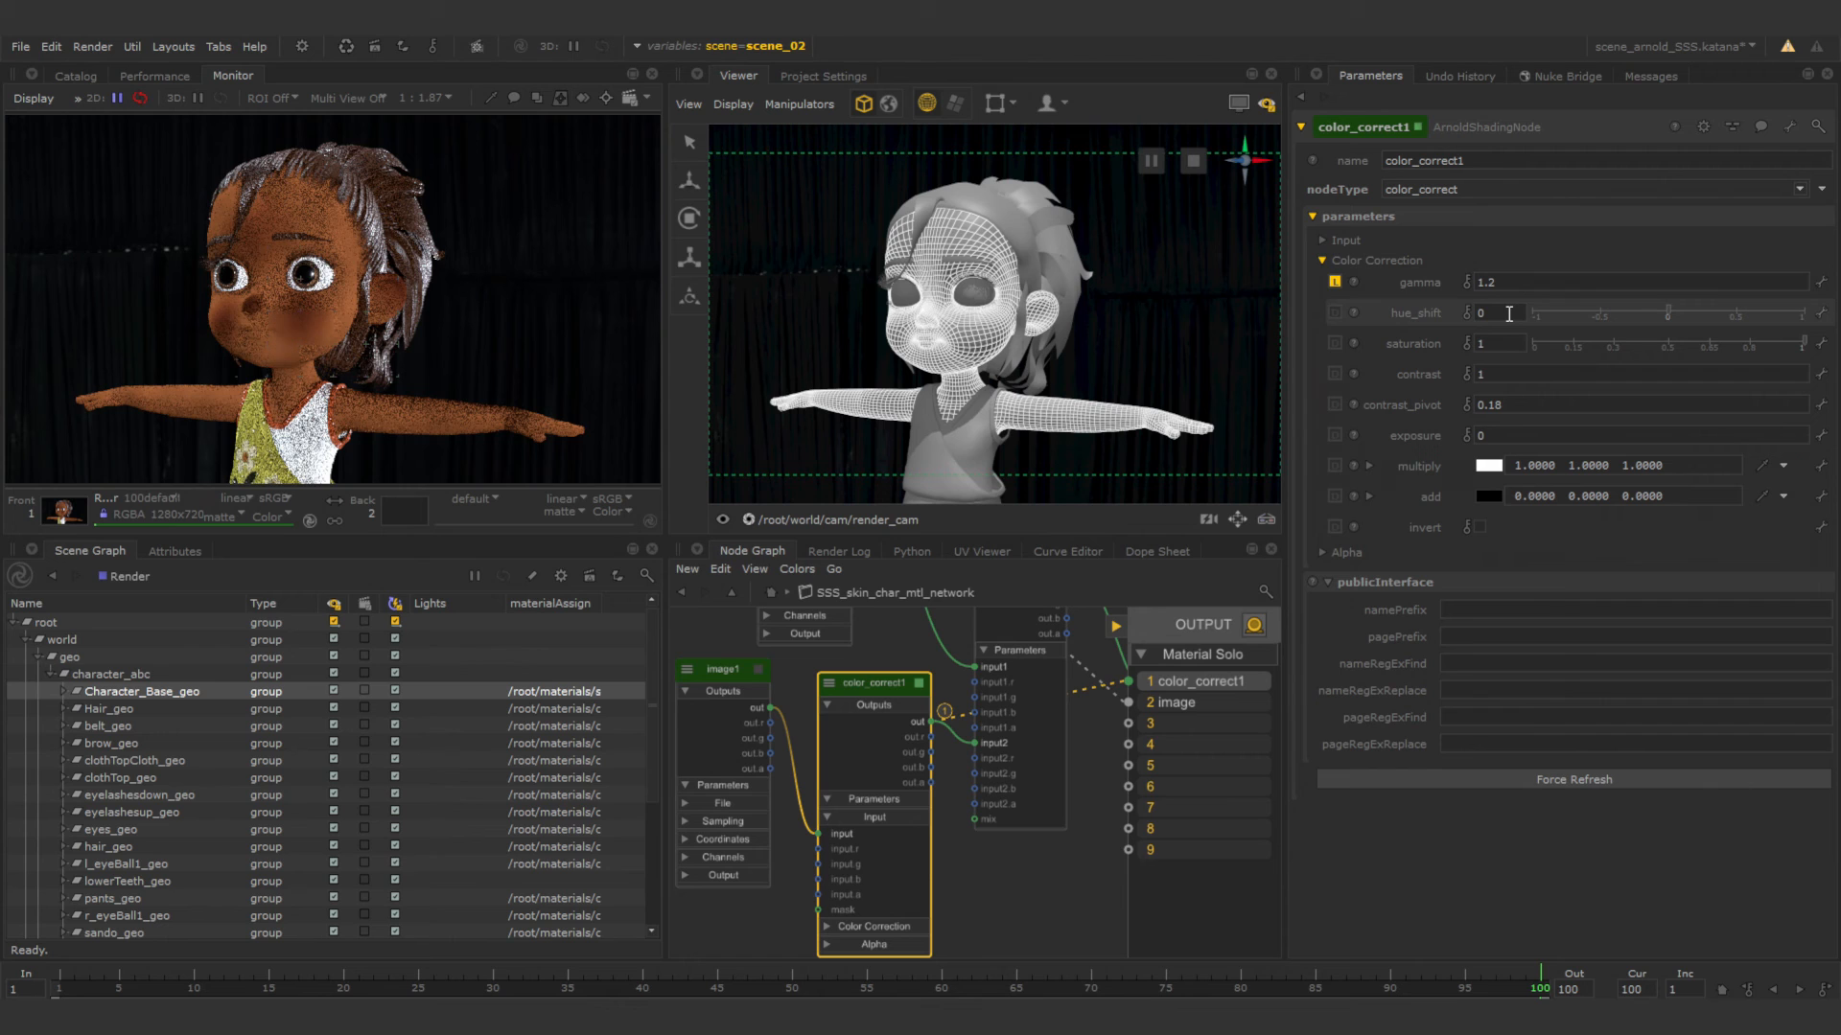
# Set the hue_shift of color_correct1 to -0.01.
pyautogui.click(1509, 313)
pyautogui.write('-0.1')
pyautogui.press('BackSpace')
pyautogui.write('01')
pyautogui.press('Return')
pyautogui.press('Left')
pyautogui.press('BackSpace')
pyautogui.press('Return')
pyautogui.write('-')
pyautogui.press('Return')
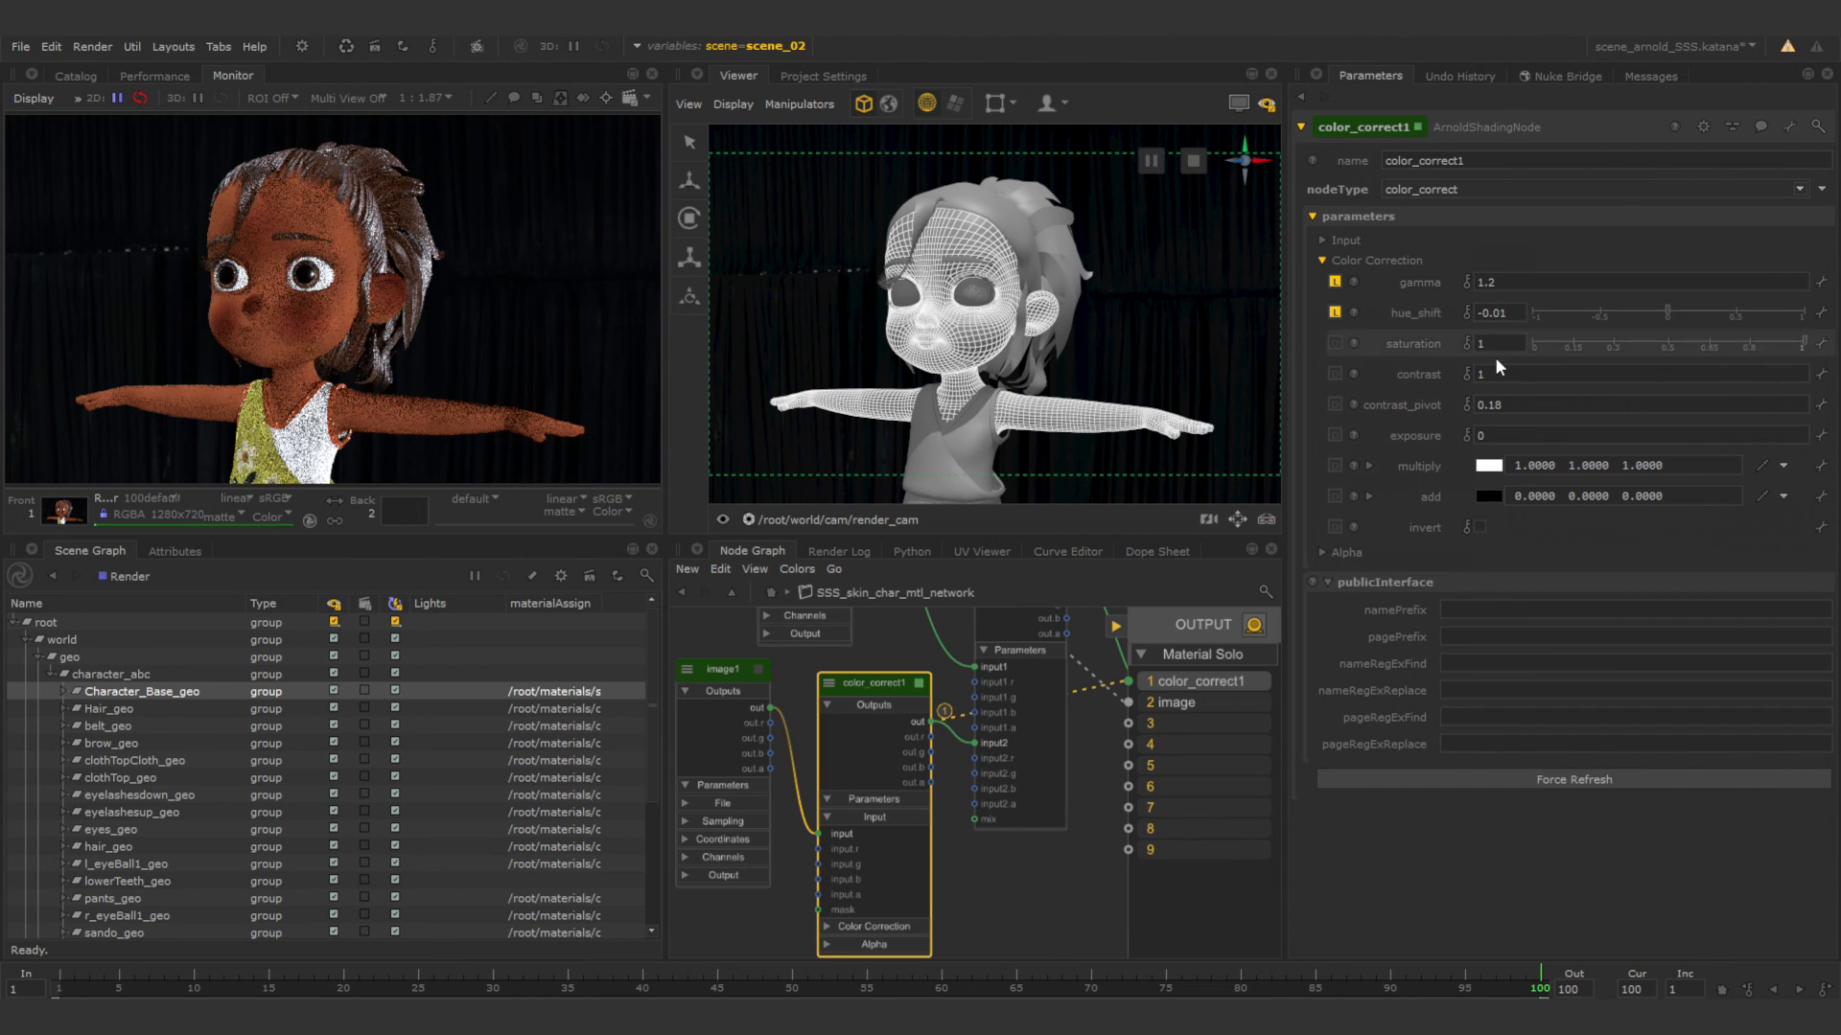
# Try a saturation of 0.8 on color_correct1, and settle on 0.9.
pyautogui.doubleClick(1502, 344)
pyautogui.press('BackSpace')
pyautogui.write('0.8')
pyautogui.press('Return')
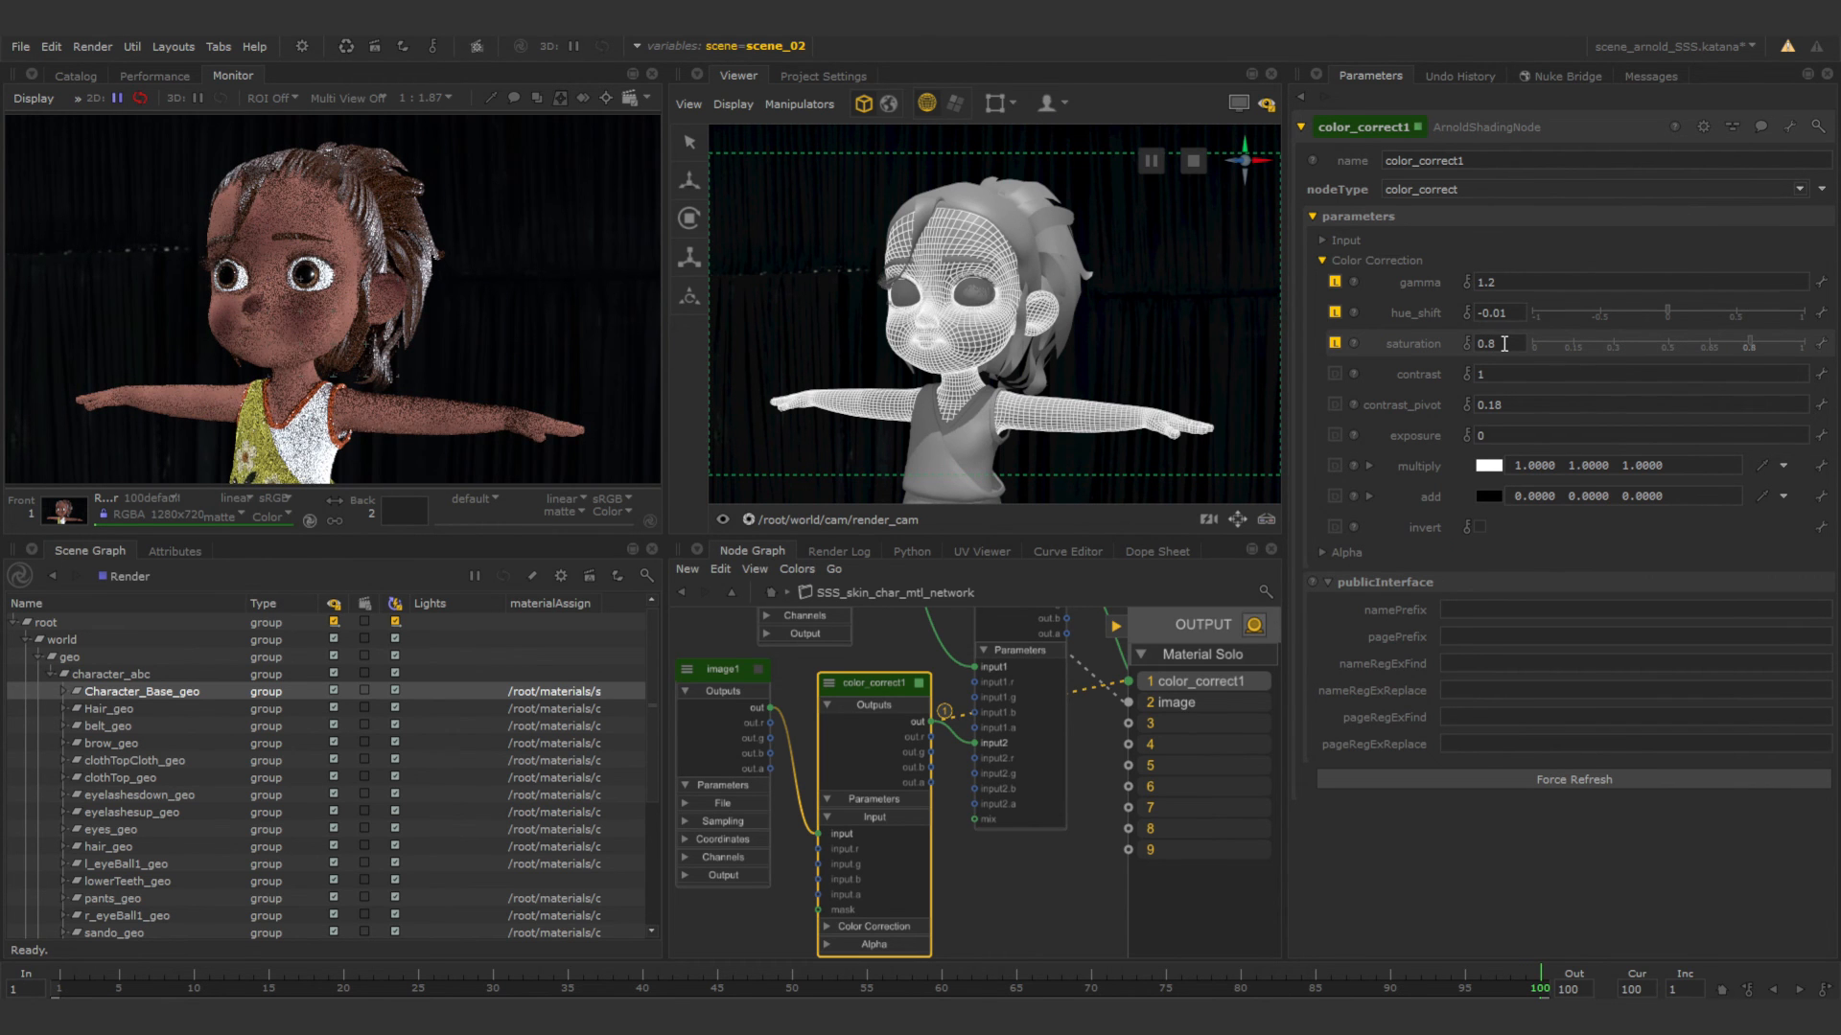
pyautogui.write('9')
pyautogui.press('Return')
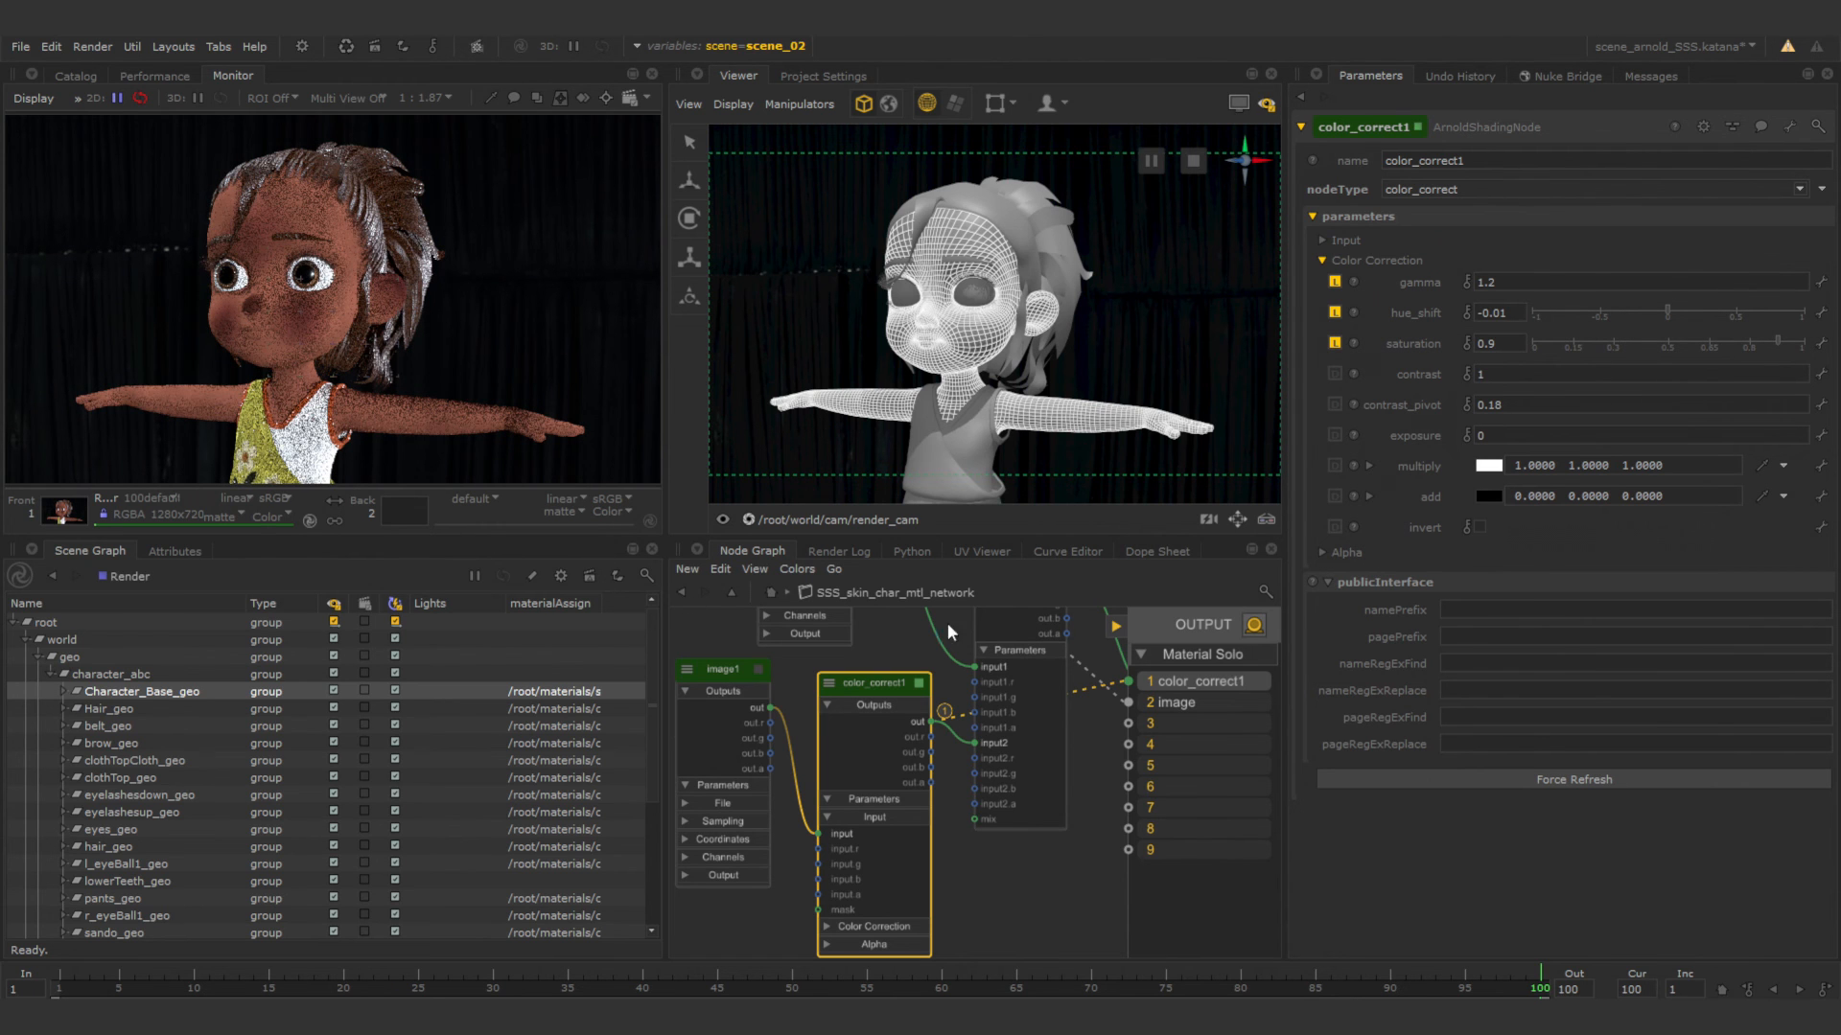
# Solo mix_rgba in slot 3 to check the blended texture, and turn Material Solo off.
pyautogui.moveTo(1049, 696); pyautogui.dragTo(1006, 811, button='middle')
pyautogui.click(973, 653)
pyautogui.press('3')
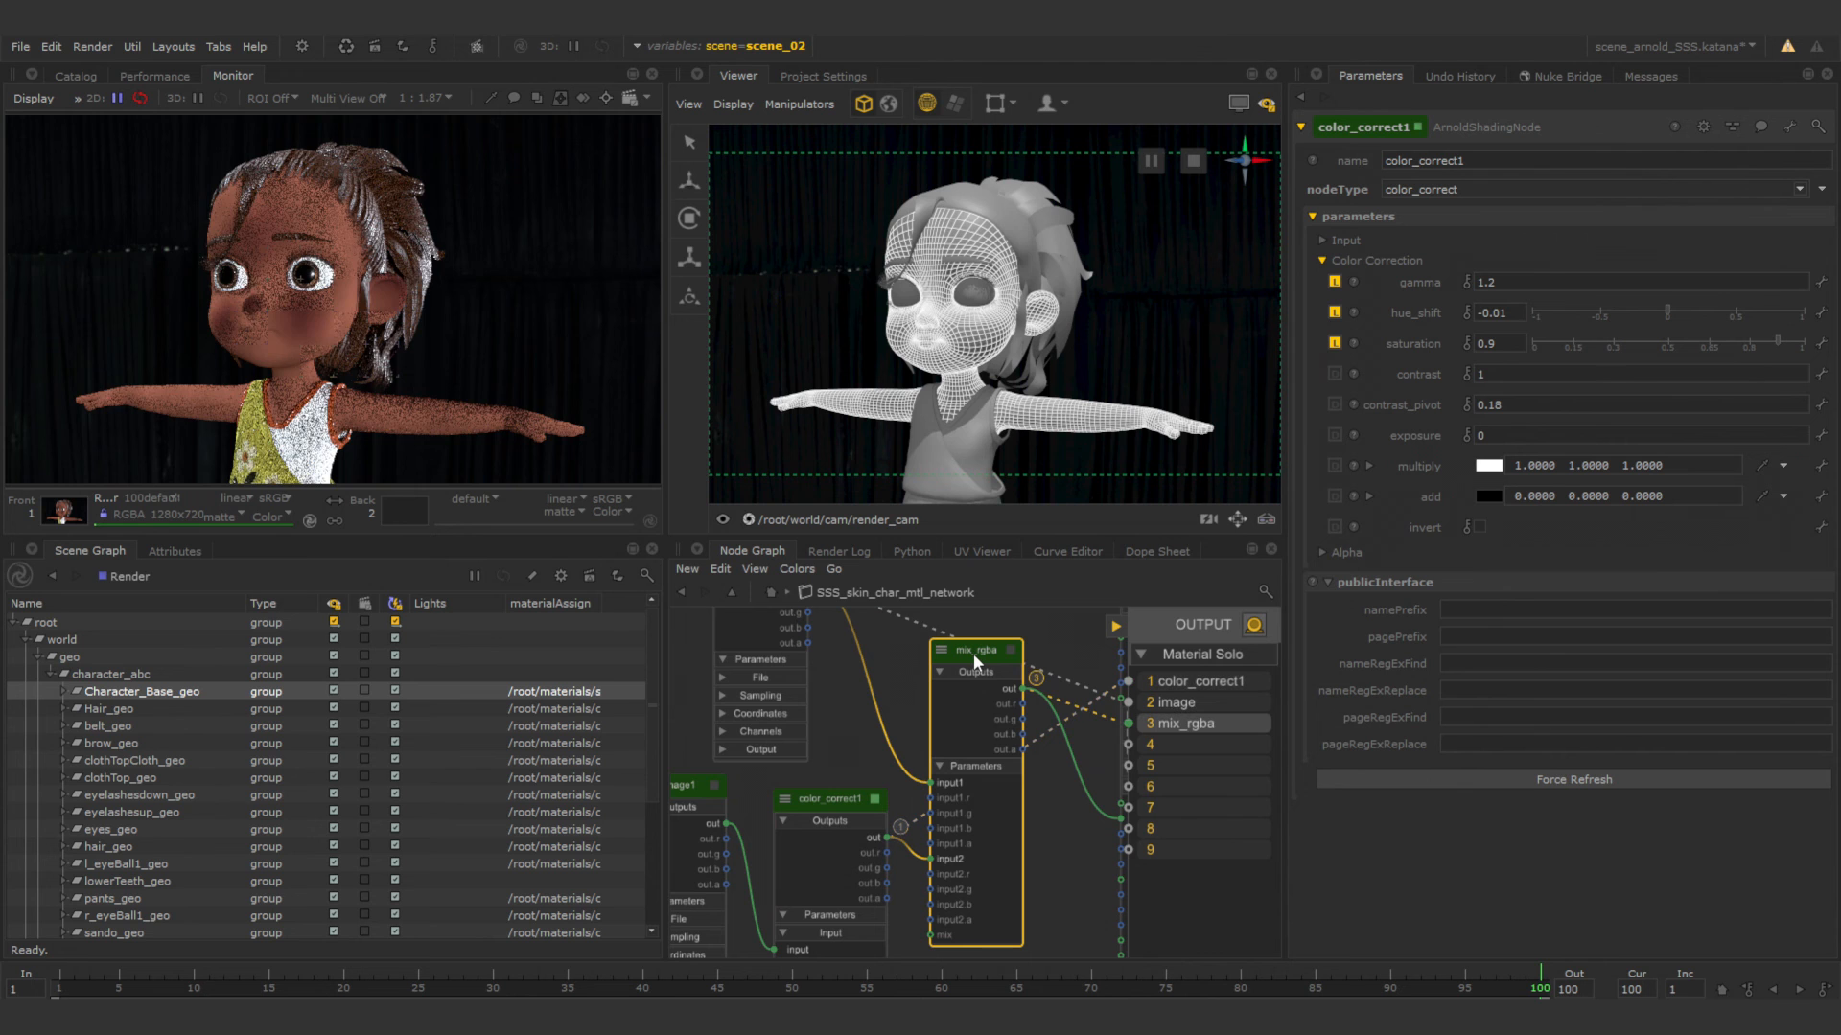
pyautogui.moveTo(980, 652); pyautogui.dragTo(918, 670)
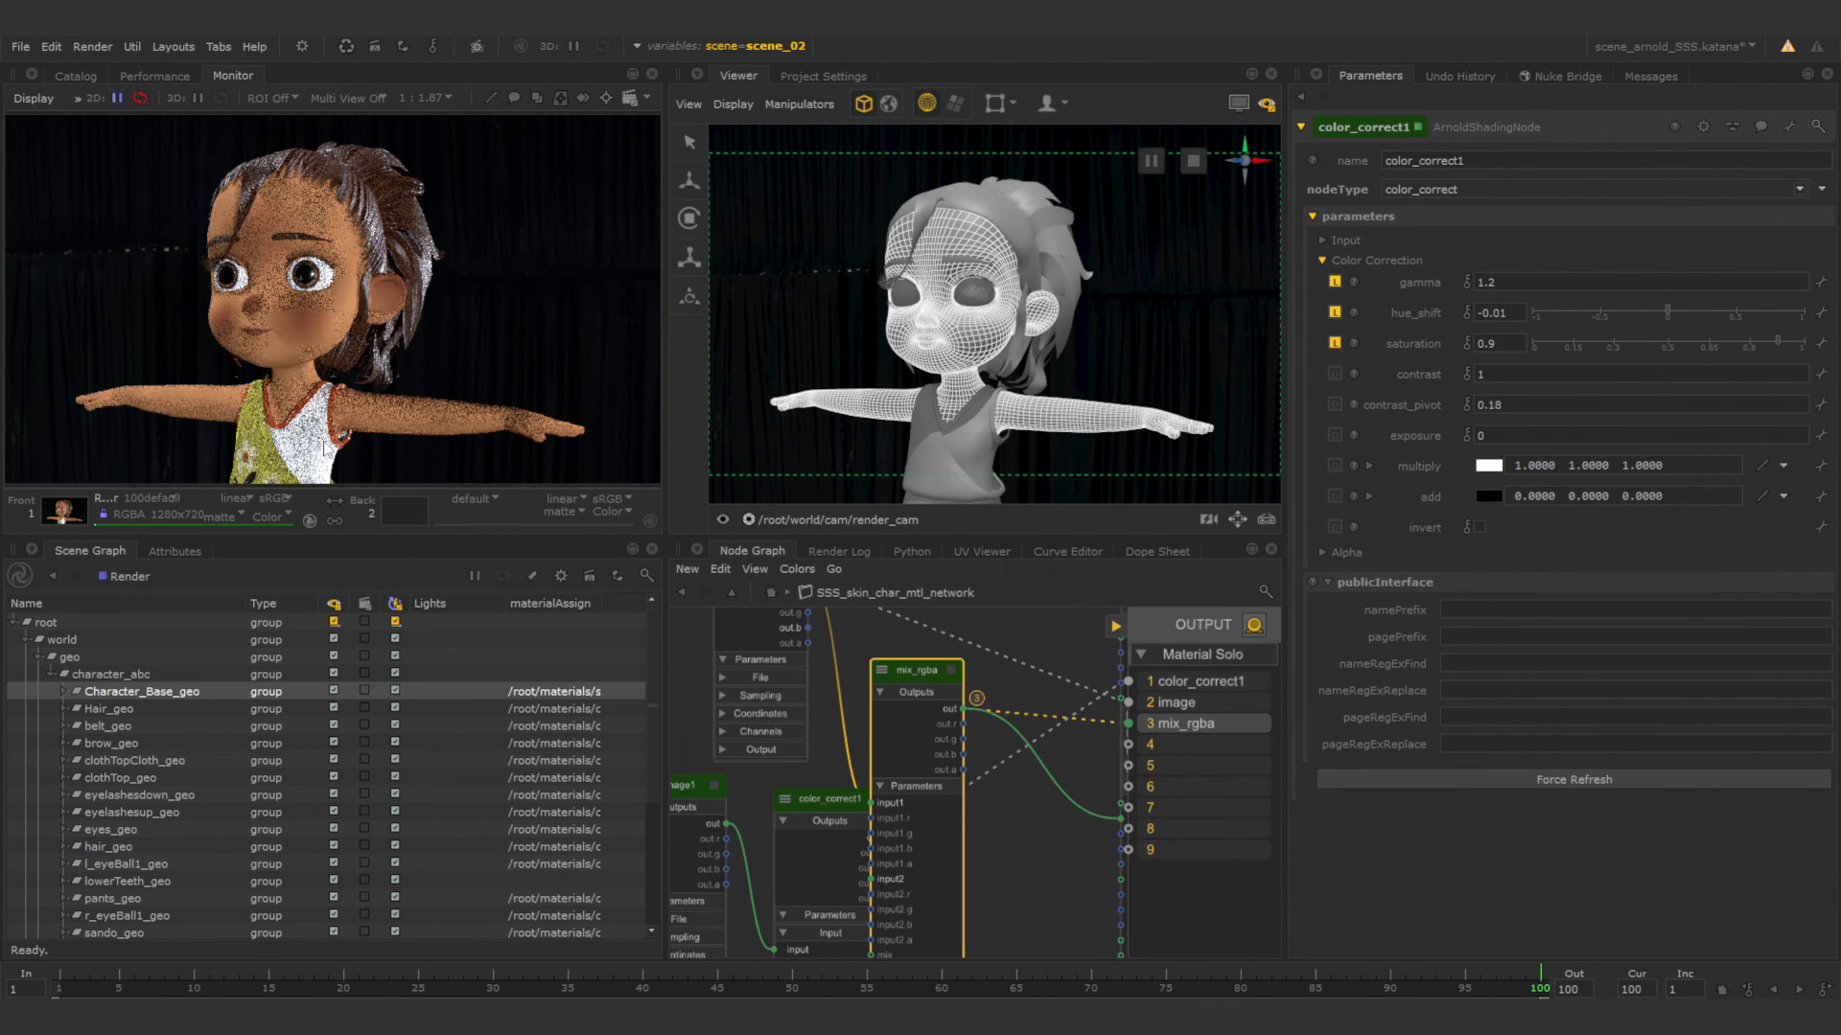
pyautogui.click(1252, 625)
# Rearrange the mix_rgba, color_correct1 and image nodes into a tidy layout beside skin_mtl_shader.
pyautogui.moveTo(917, 669); pyautogui.dragTo(957, 655)
pyautogui.scroll(-3, 1060, 727)
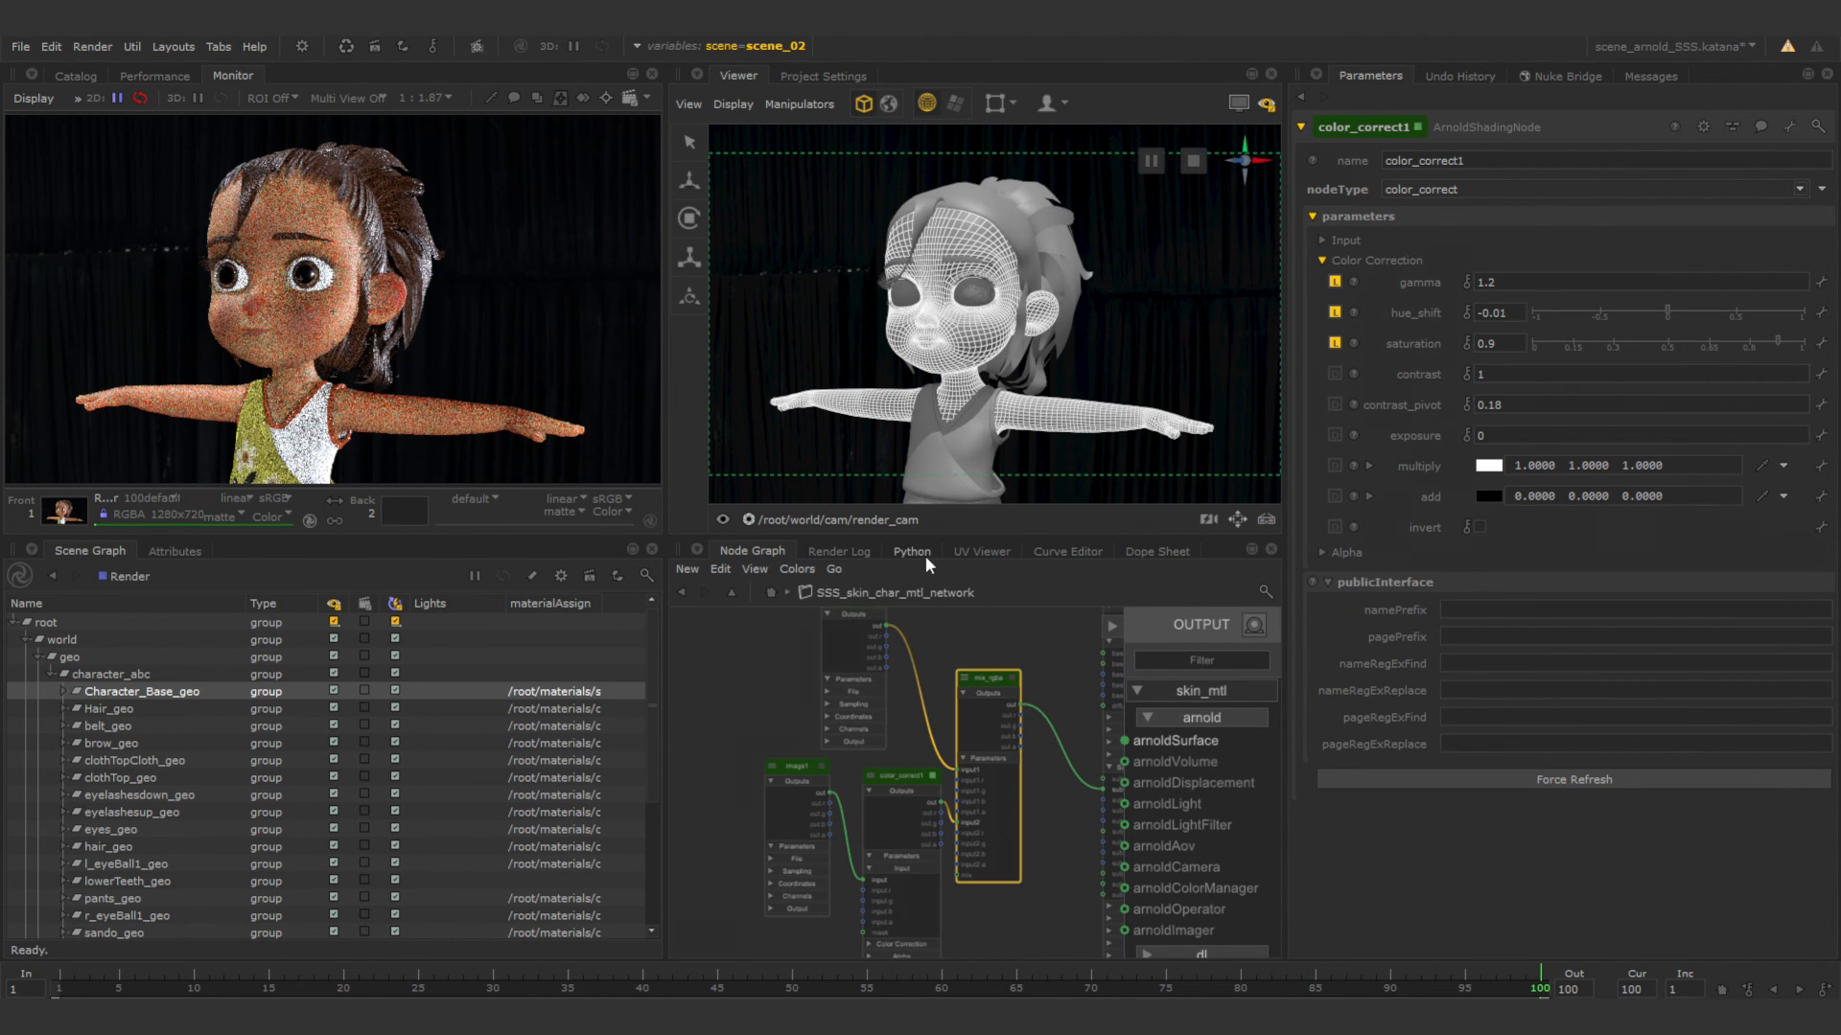
pyautogui.moveTo(1018, 734); pyautogui.dragTo(962, 728, button='middle')
pyautogui.moveTo(859, 724); pyautogui.dragTo(900, 717)
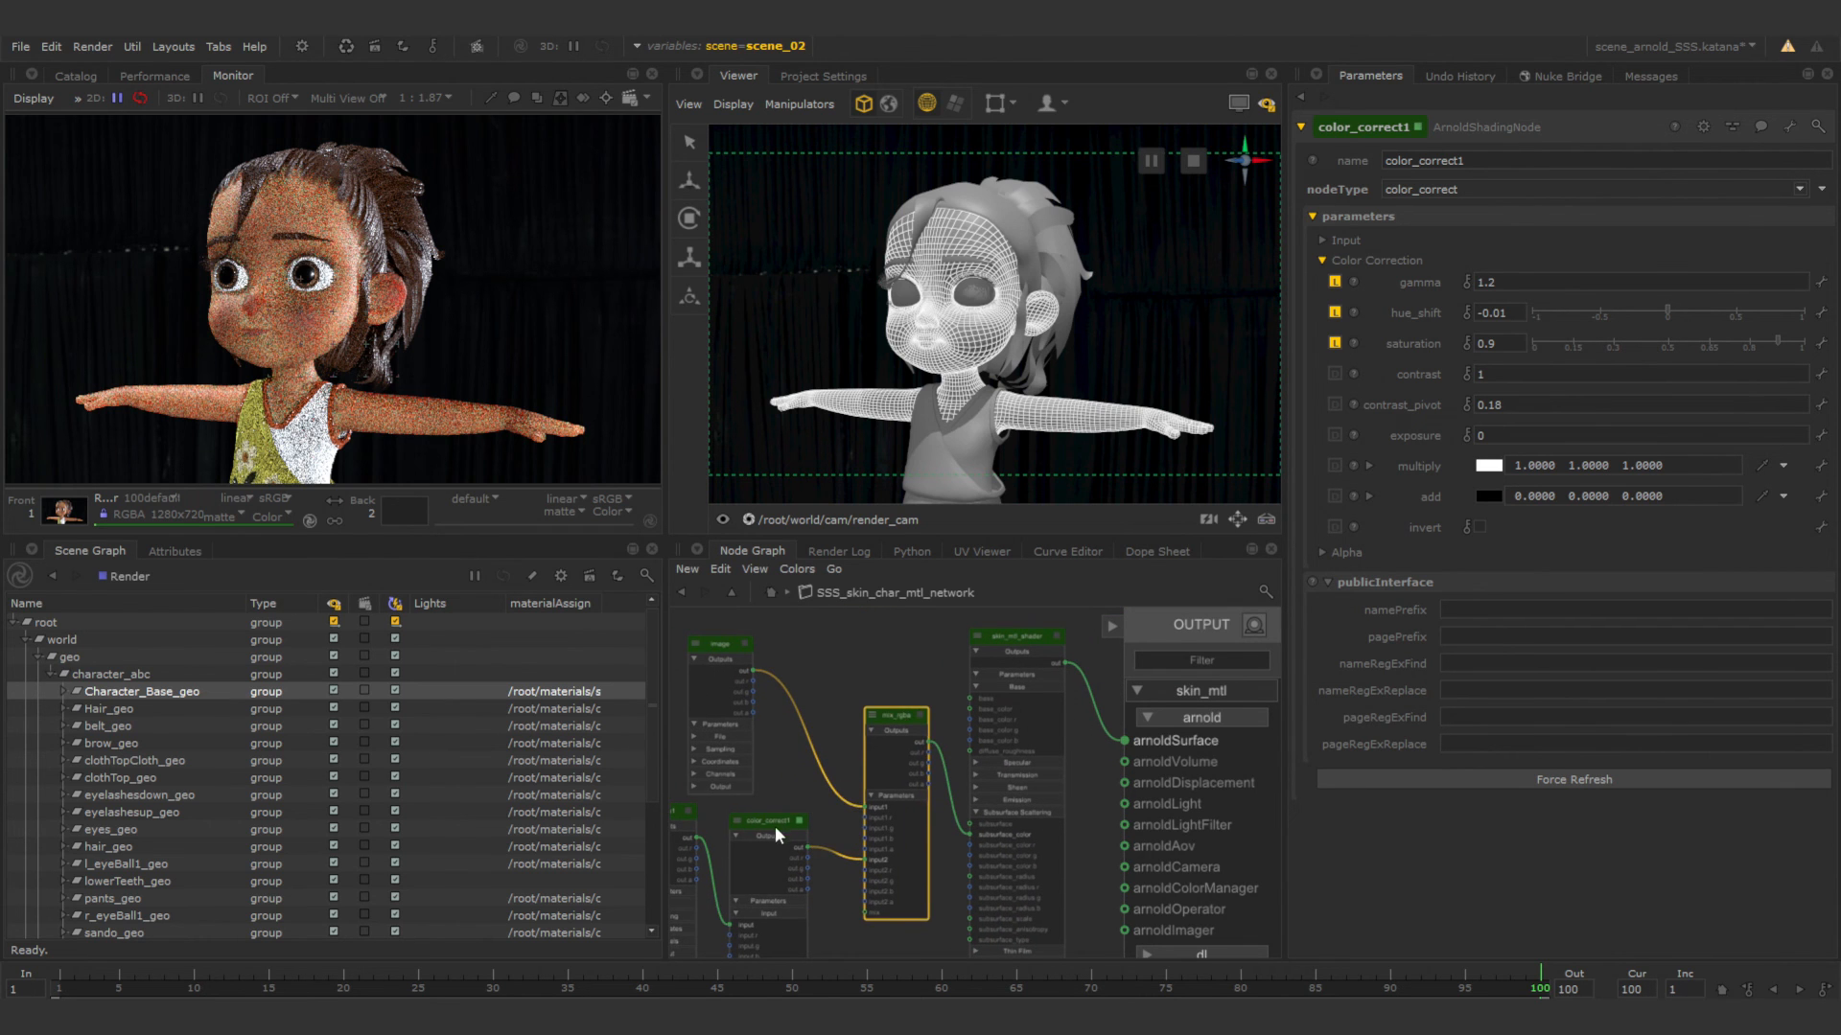
pyautogui.moveTo(774, 826); pyautogui.dragTo(801, 819)
pyautogui.moveTo(701, 654); pyautogui.dragTo(774, 635)
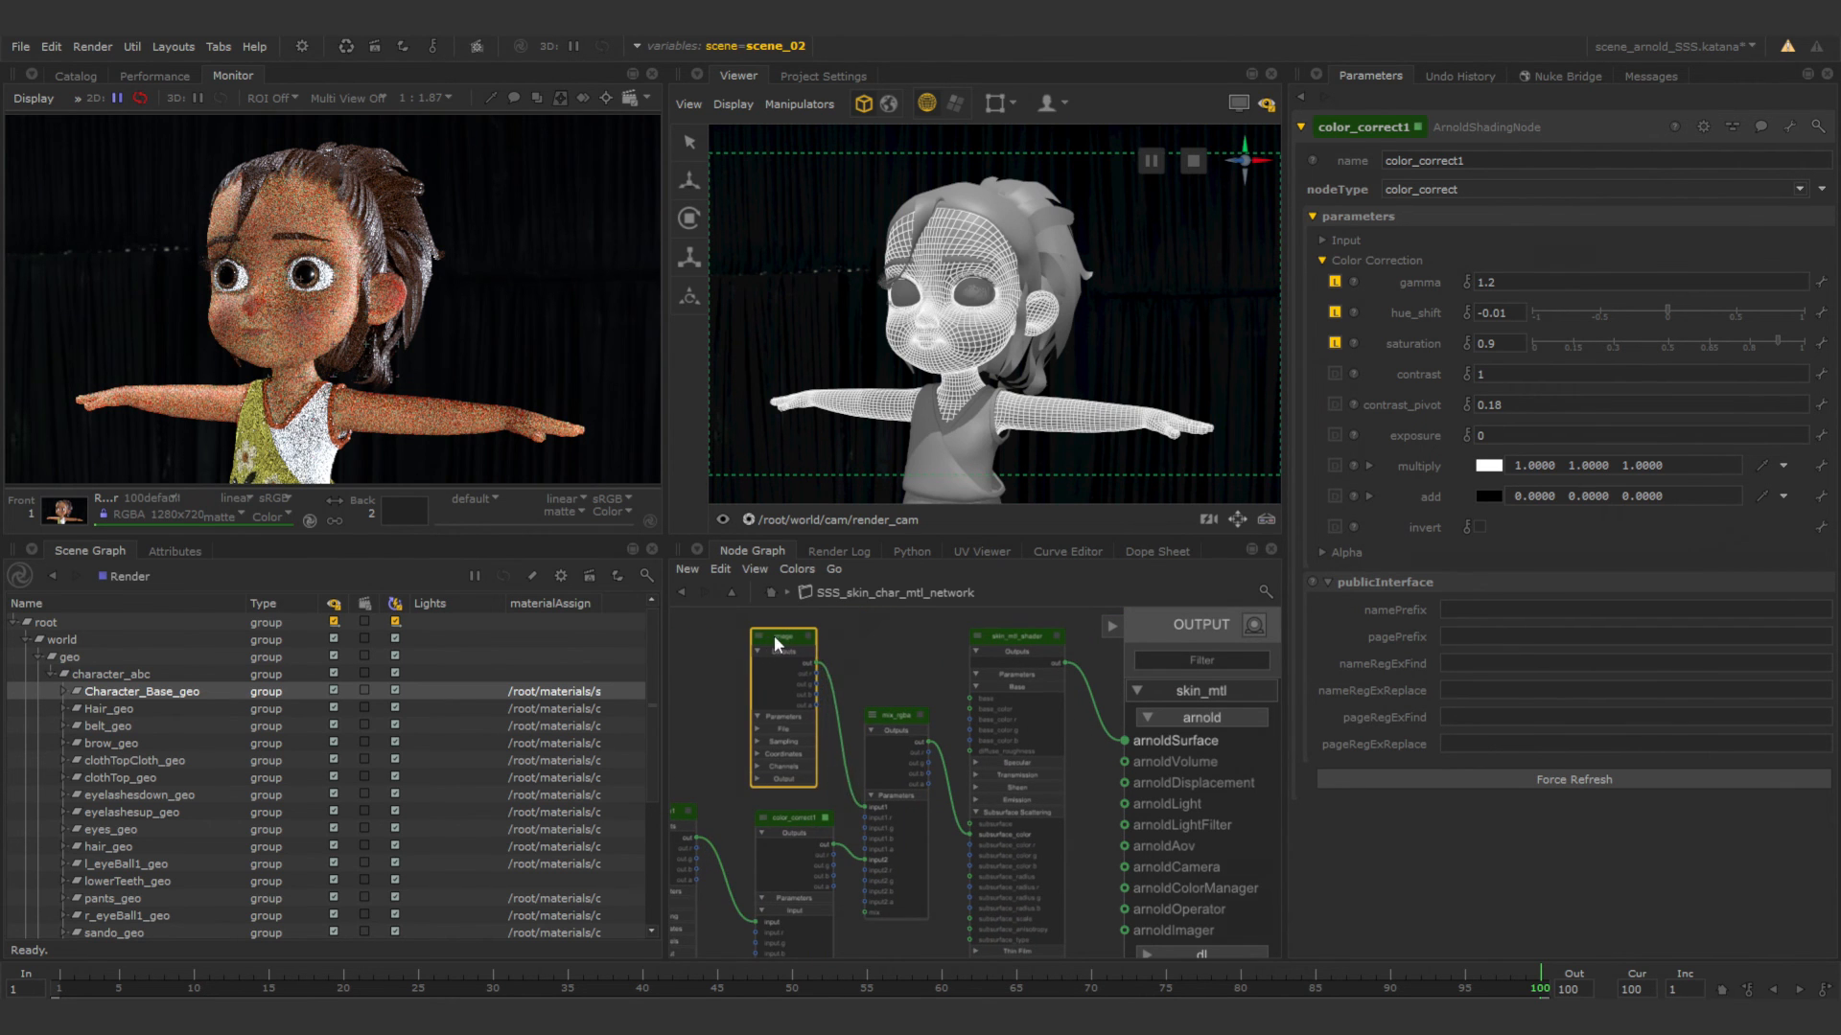
pyautogui.moveTo(905, 663); pyautogui.dragTo(1002, 654, button='middle')
pyautogui.moveTo(756, 805); pyautogui.dragTo(775, 803)
# Show skin_mtl_shader's parameters and examine the rendered skin up close on the nose, cheek, ear and arm.
pyautogui.moveTo(1024, 755); pyautogui.dragTo(834, 764, button='middle')
pyautogui.scroll(4, 950, 676)
pyautogui.moveTo(950, 686); pyautogui.dragTo(933, 750, button='middle')
pyautogui.click(961, 663)
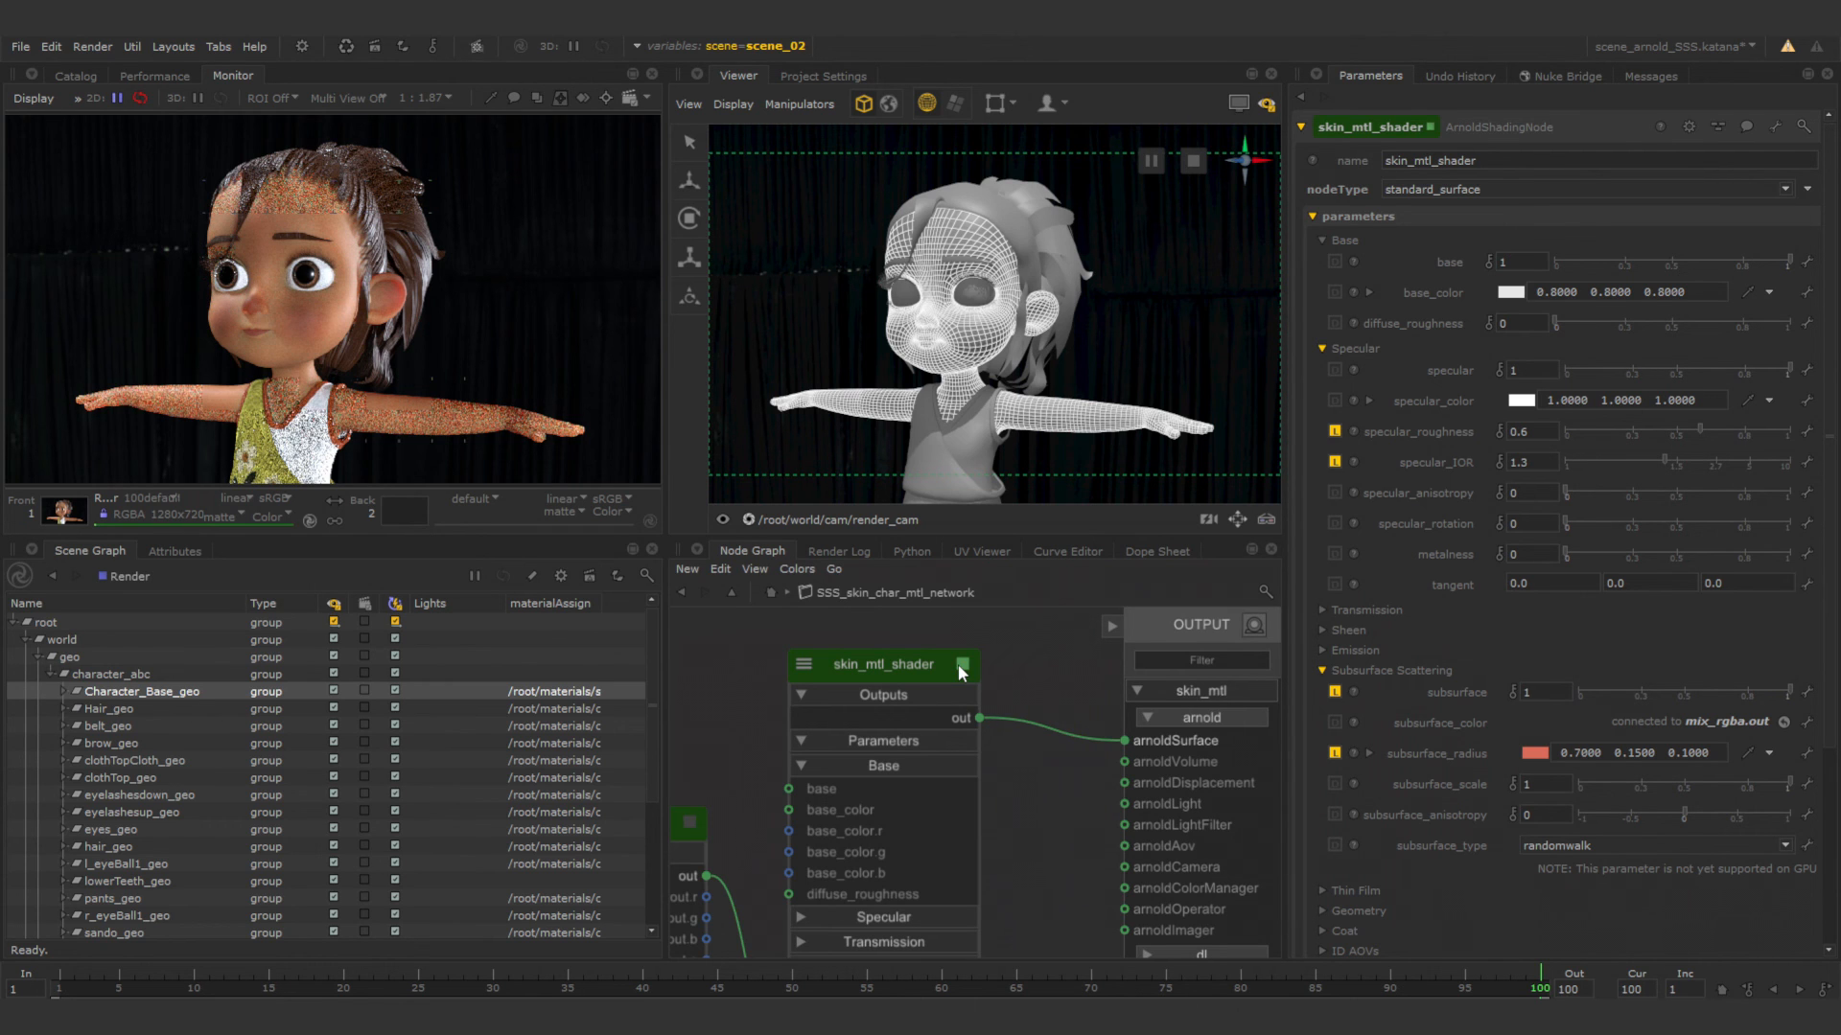
pyautogui.scroll(4, 260, 325)
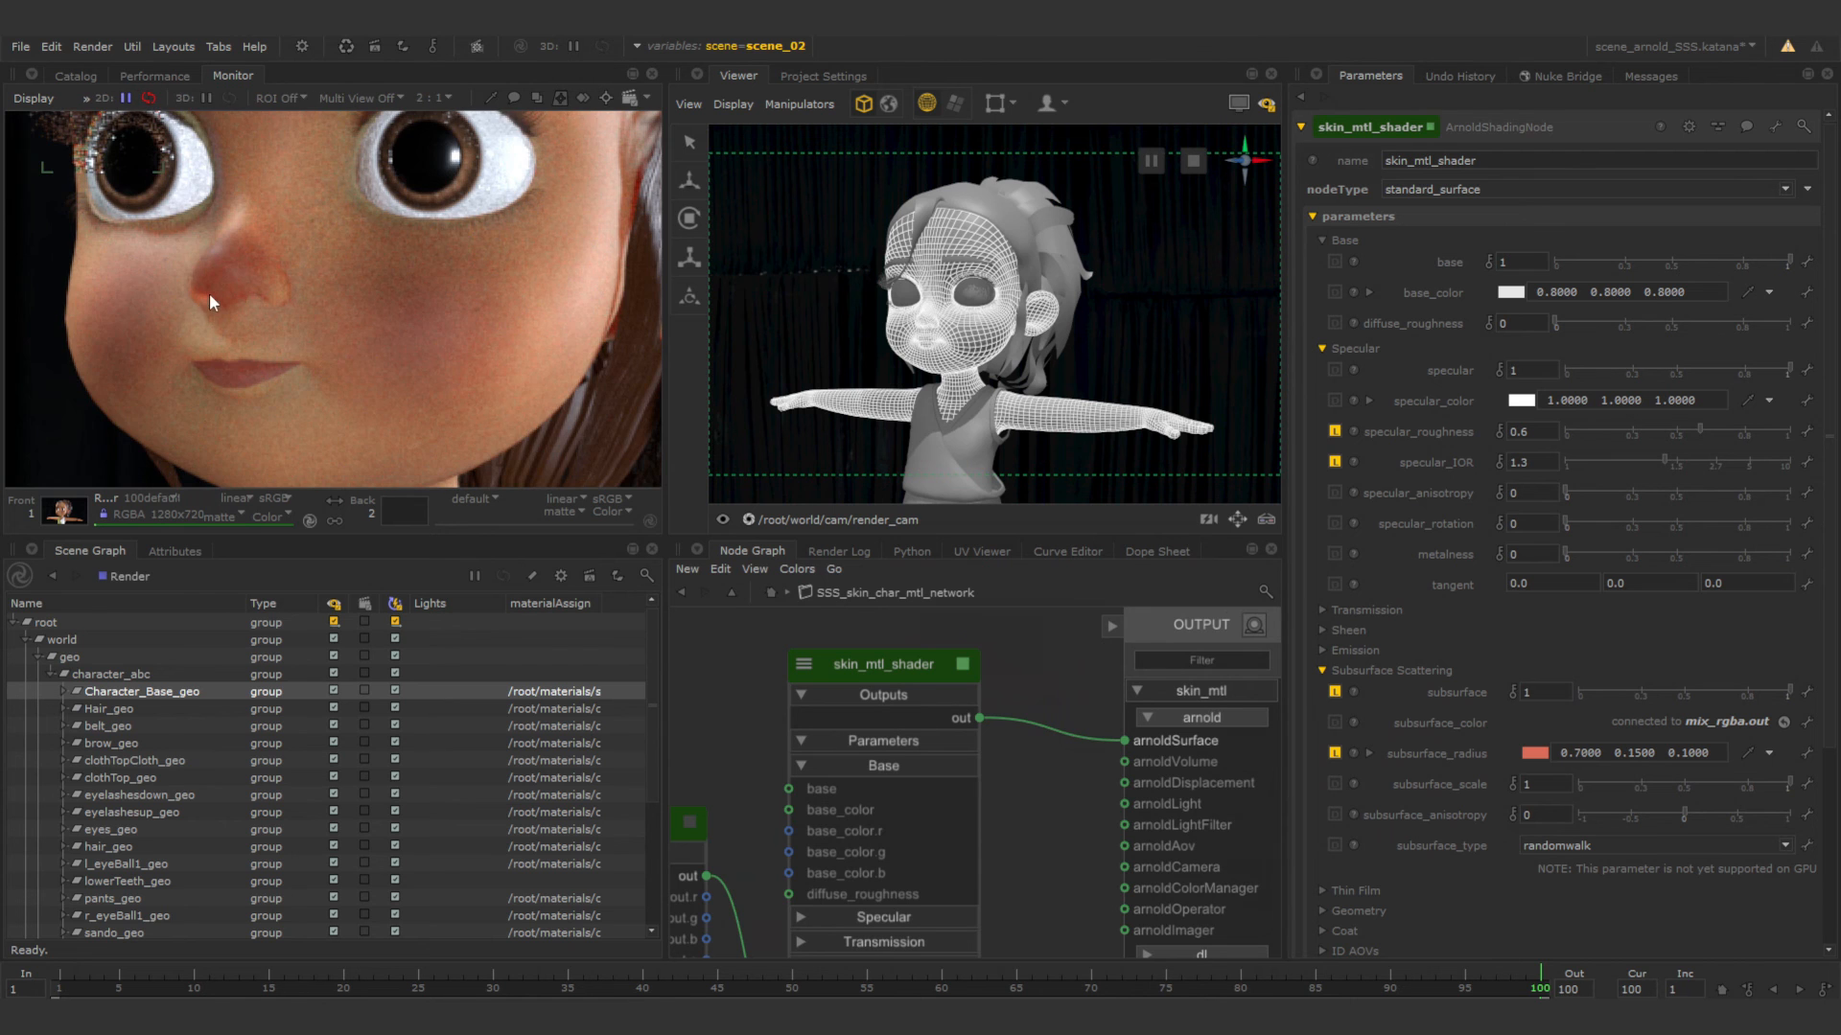
pyautogui.scroll(-2, 473, 303)
pyautogui.scroll(2, 555, 290)
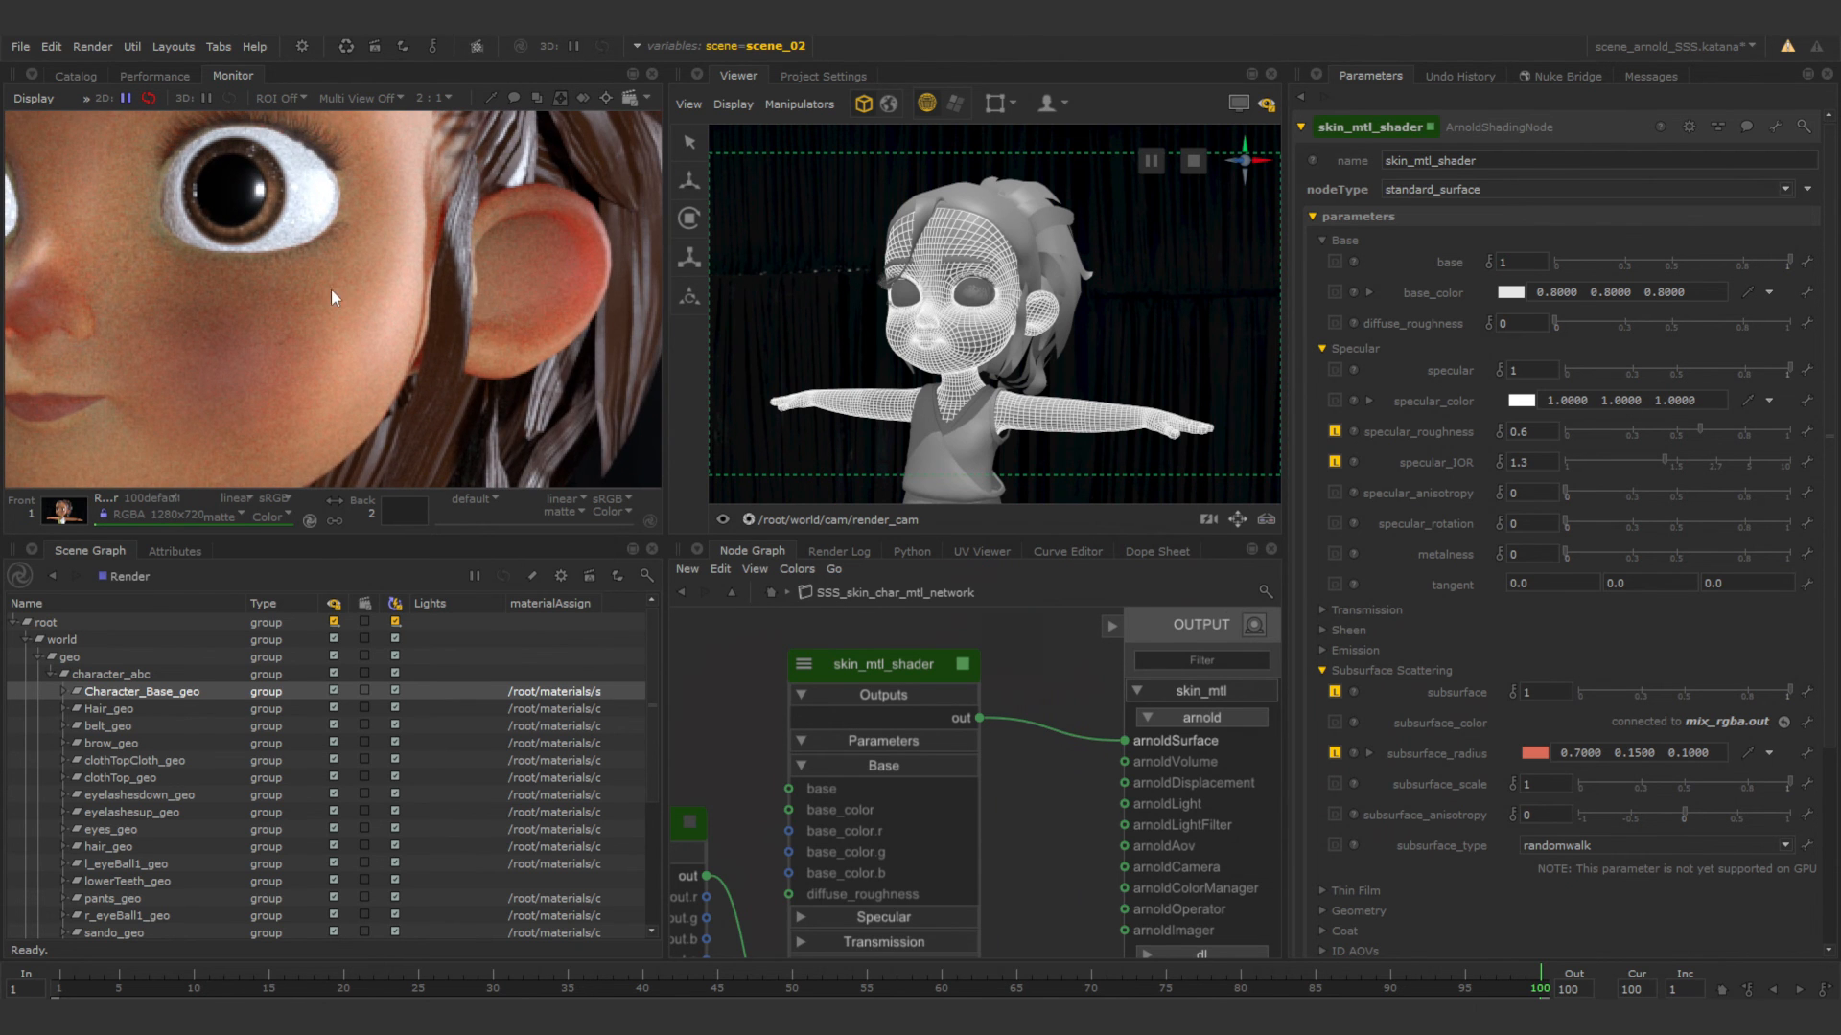
pyautogui.scroll(-2, 330, 289)
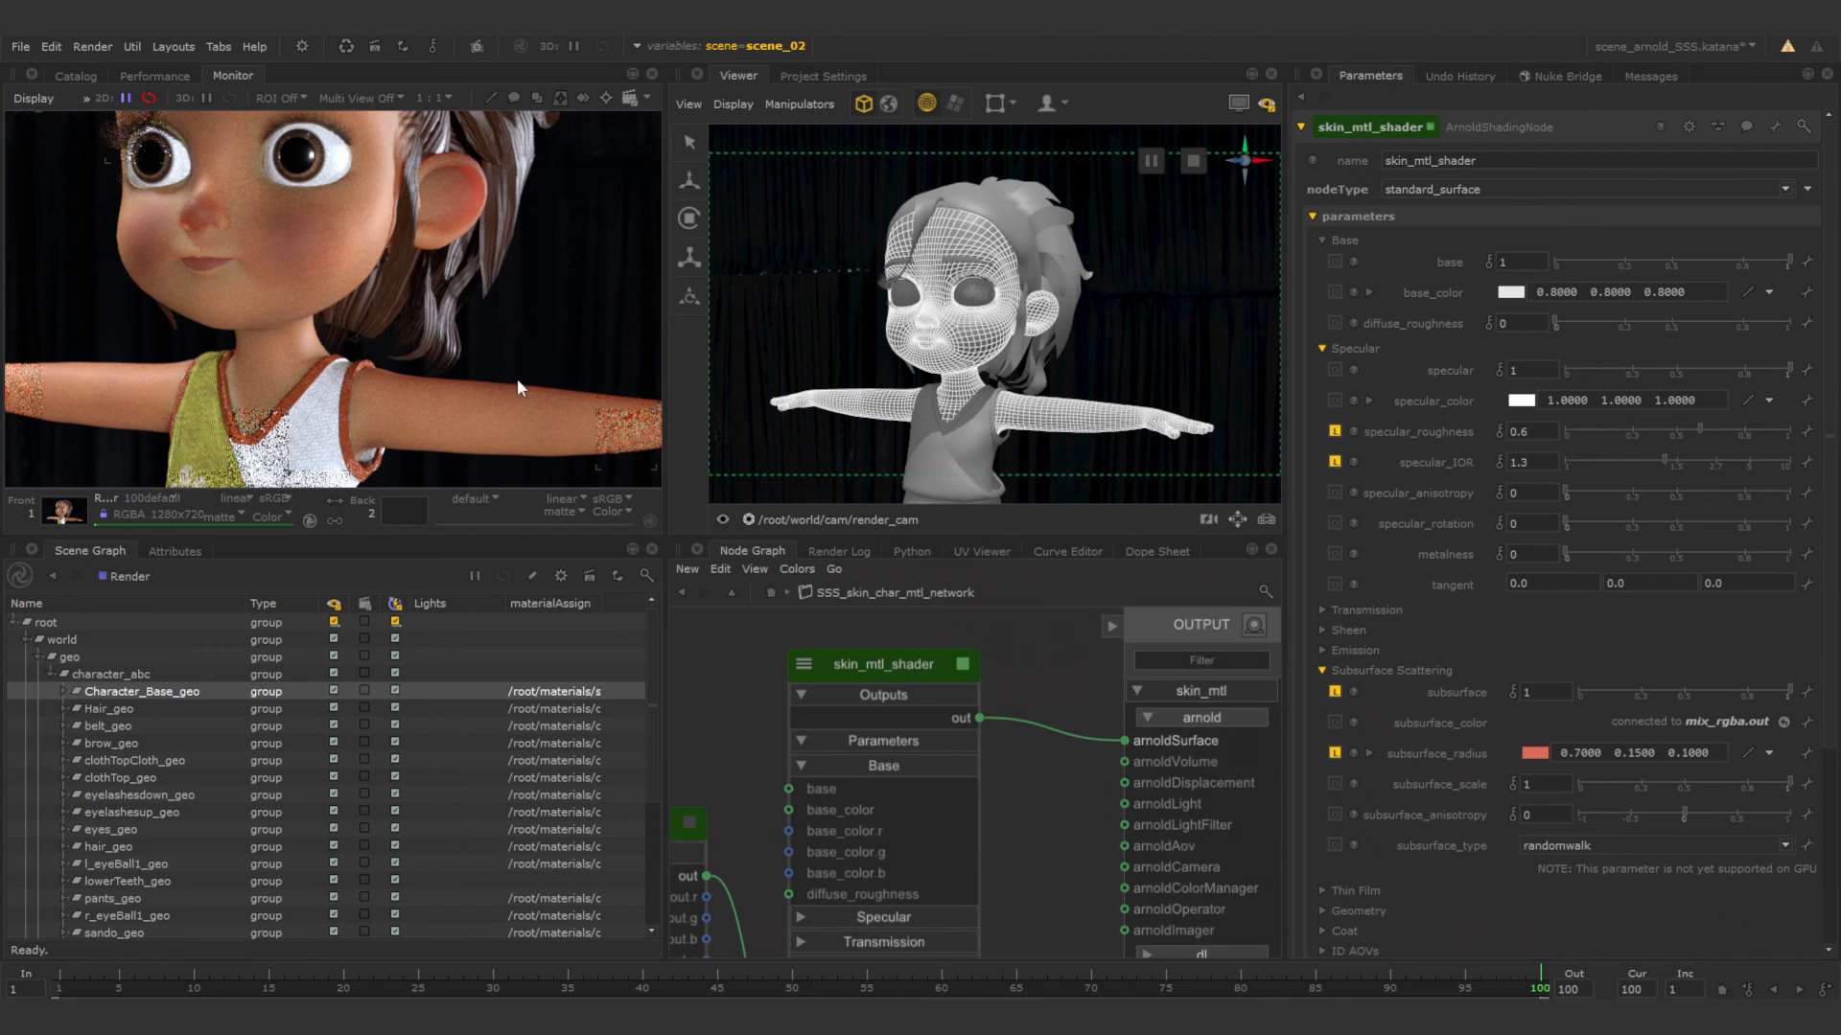
pyautogui.scroll(-2, 289, 329)
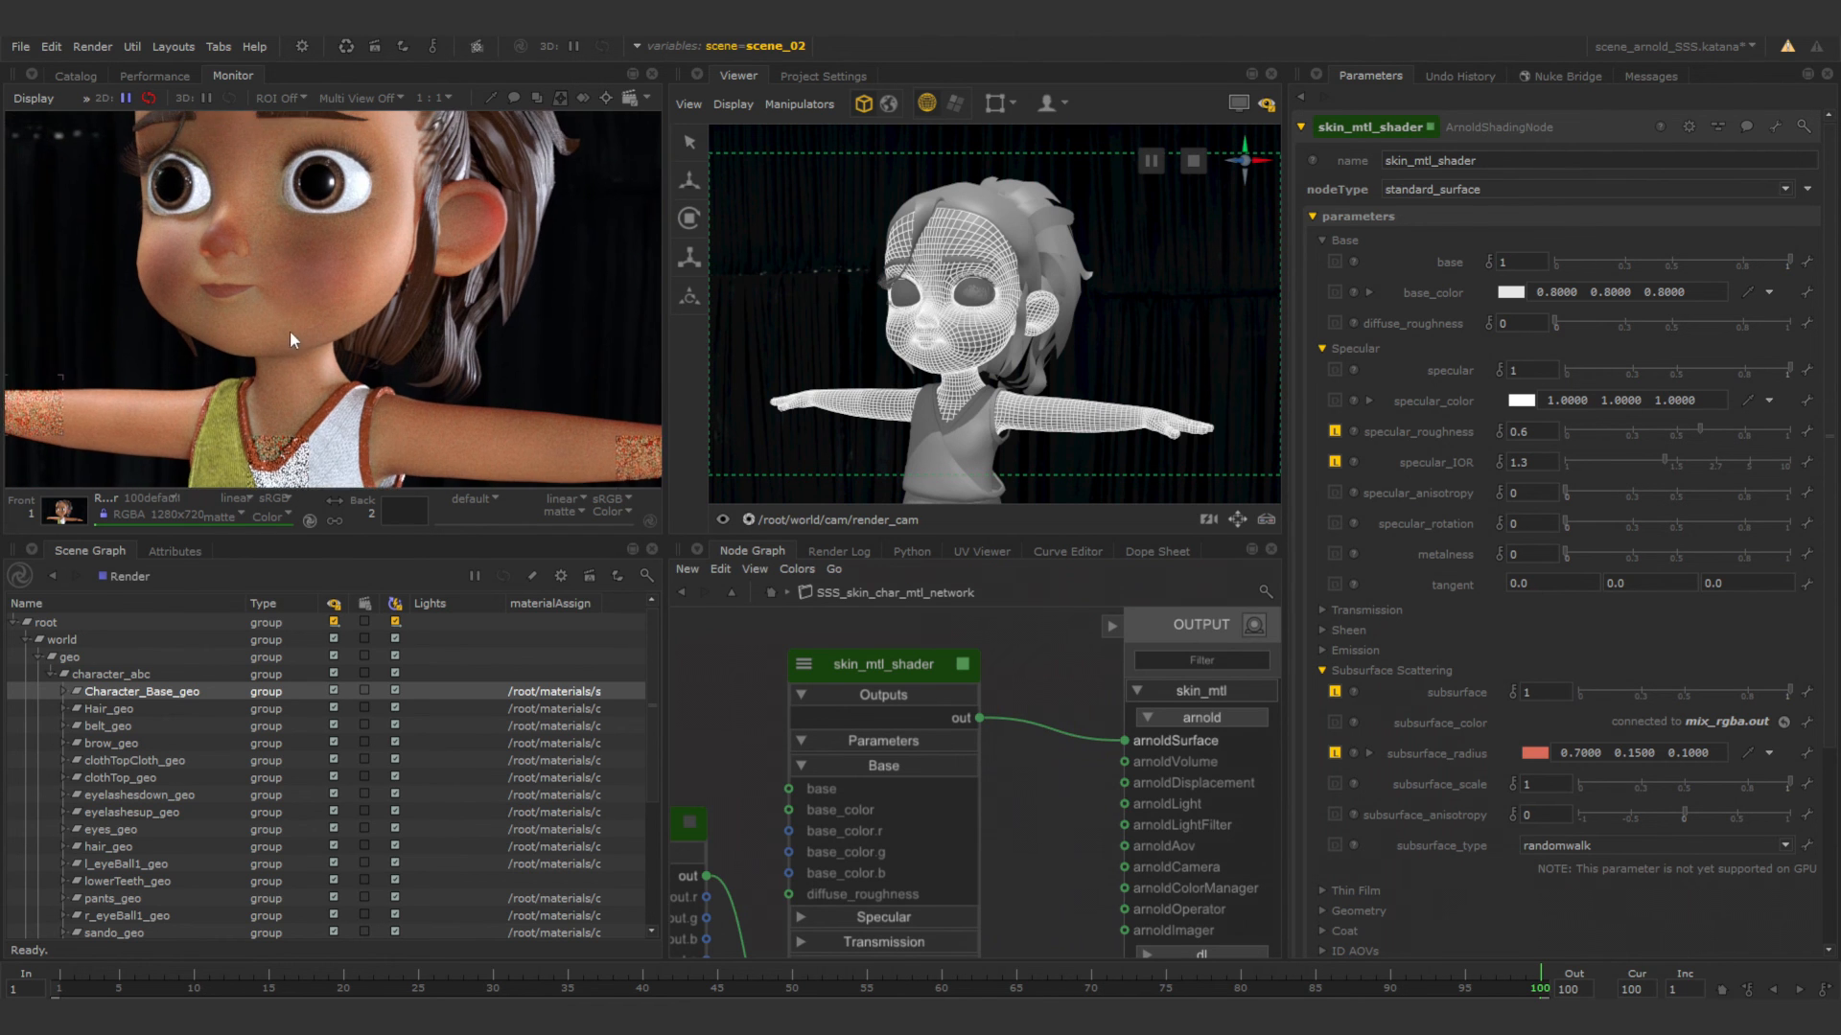
# Set the subsurface_anisotropy of skin_mtl_shader to 0.75.
pyautogui.moveTo(315, 284); pyautogui.dragTo(297, 313, button='middle')
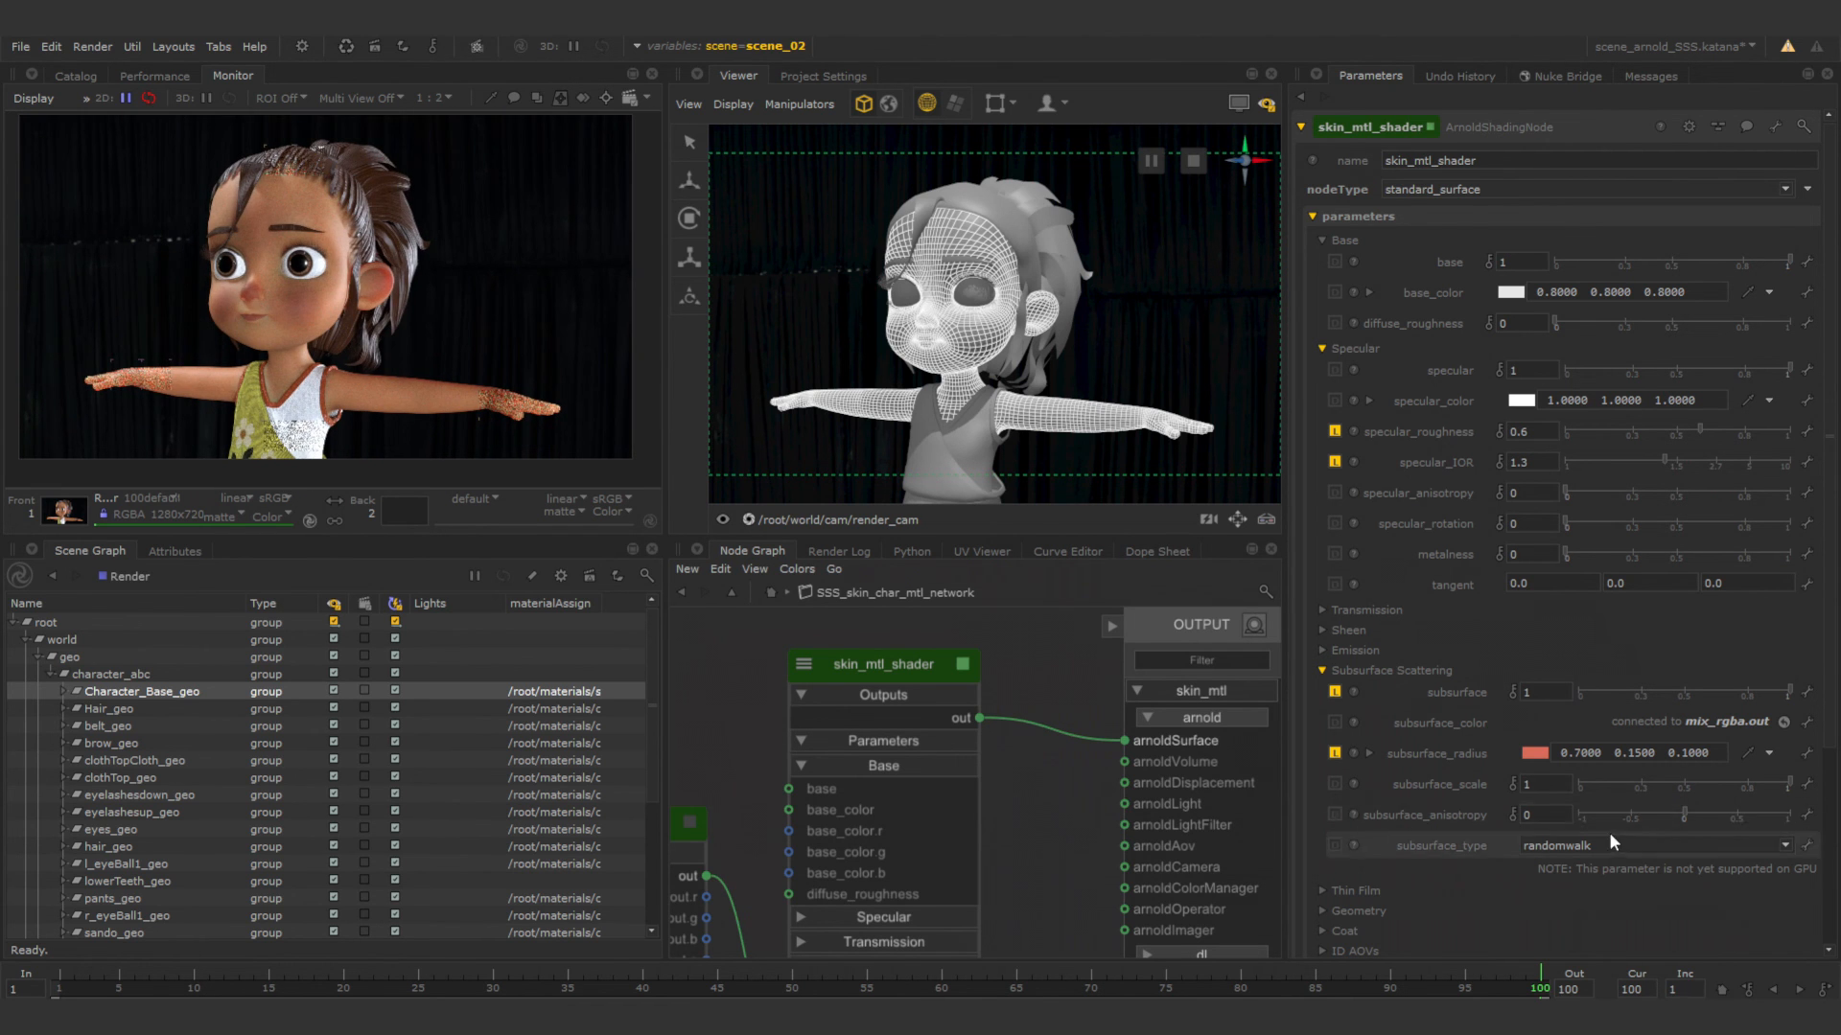
pyautogui.click(1553, 820)
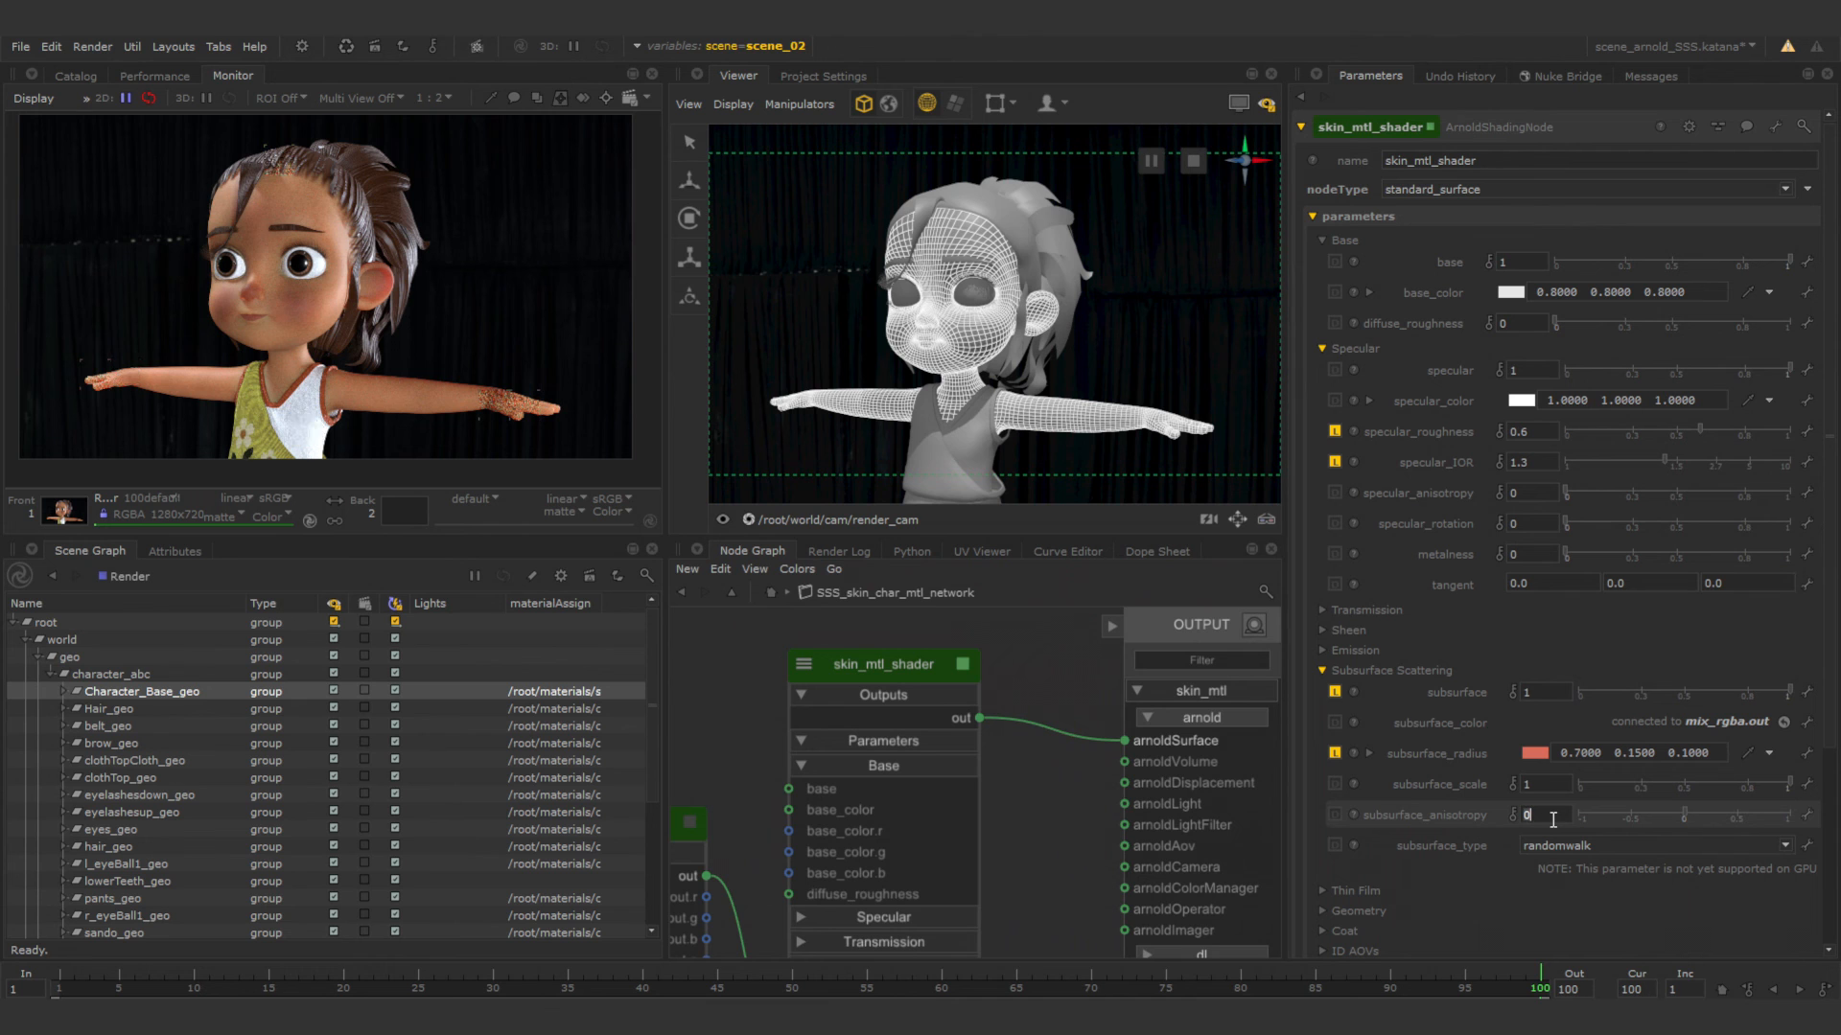
pyautogui.write('0.75')
pyautogui.press('Return')
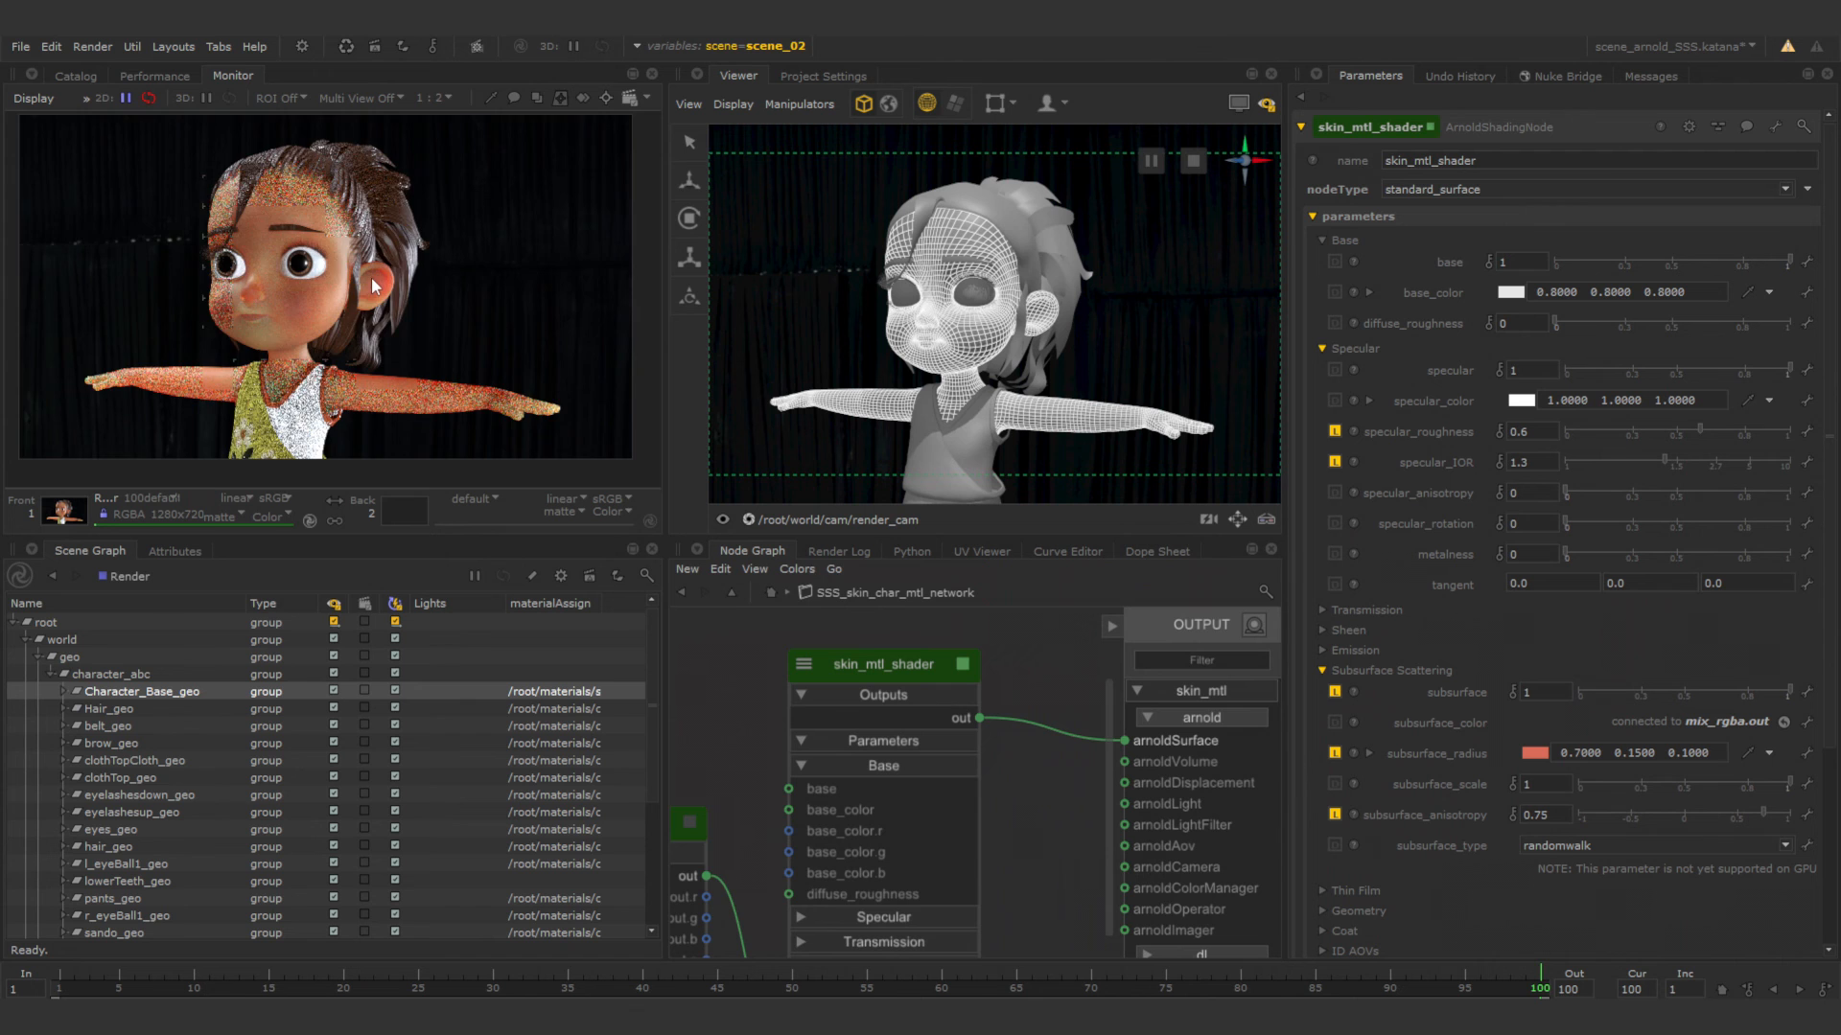
# Examine the rendered skin up close on the ear, cheek and arm.
pyautogui.scroll(2, 382, 287)
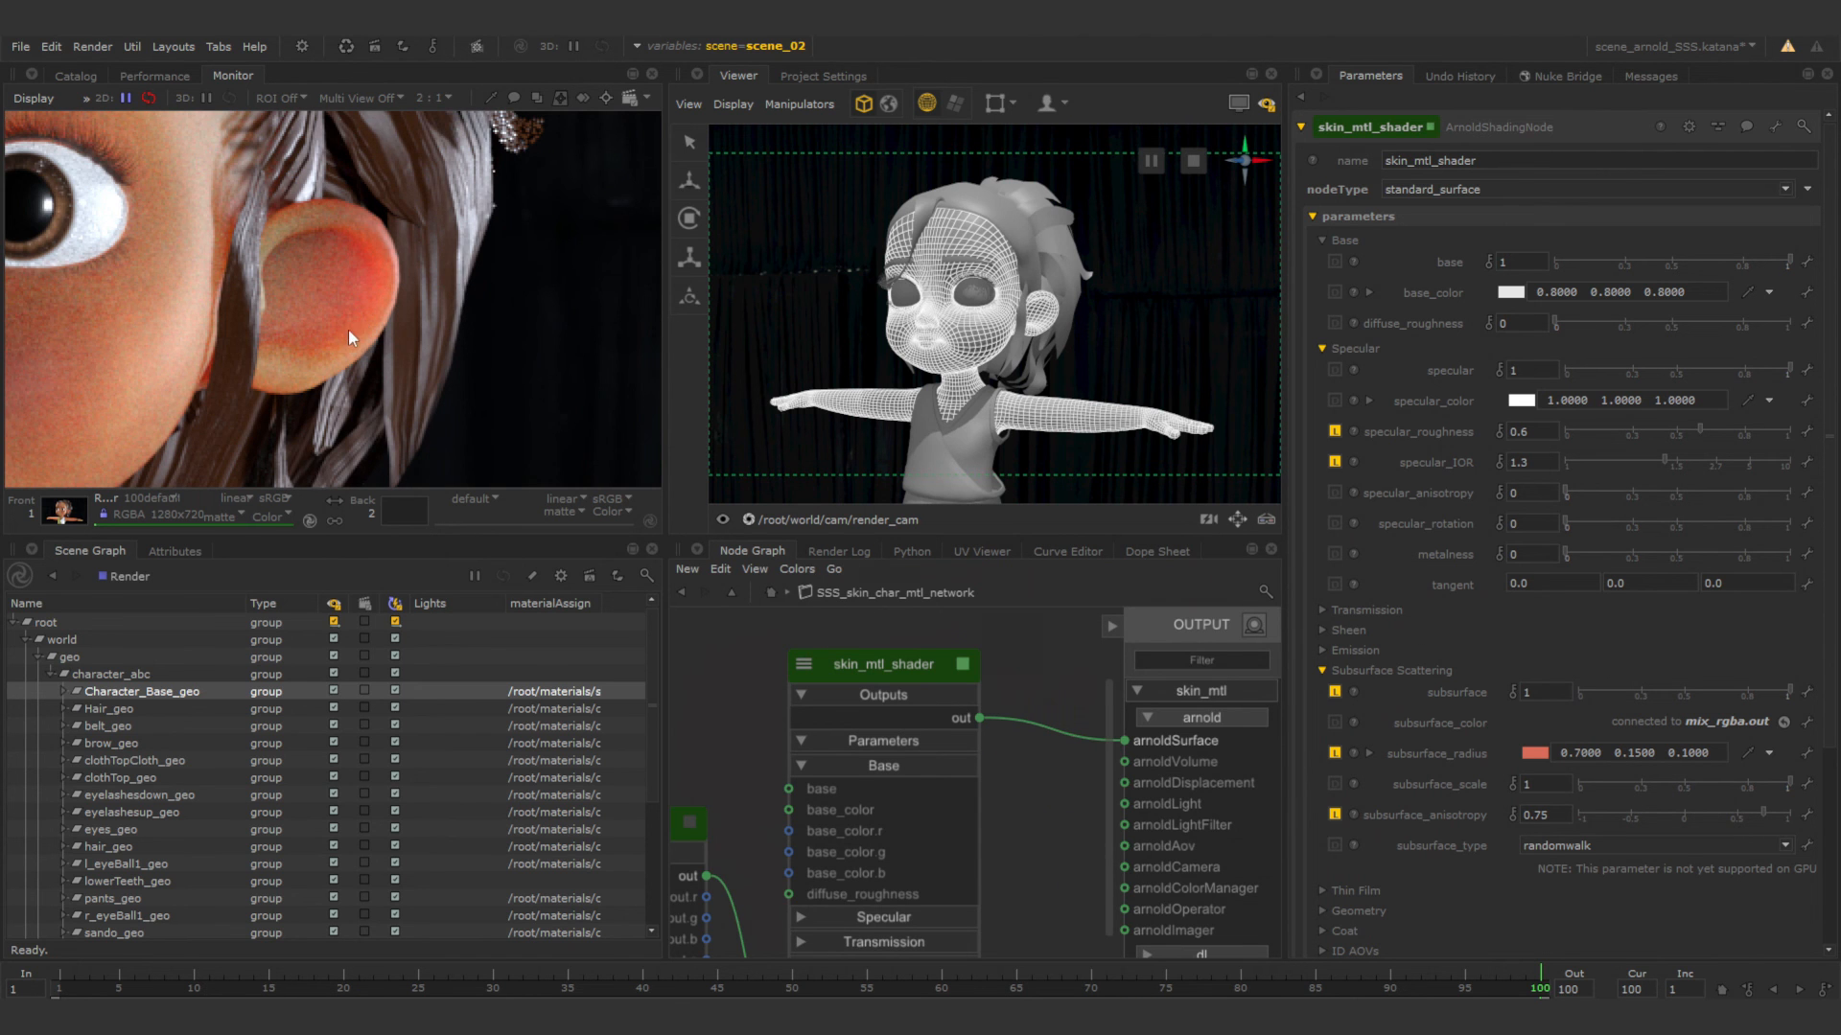
pyautogui.scroll(-1, 331, 312)
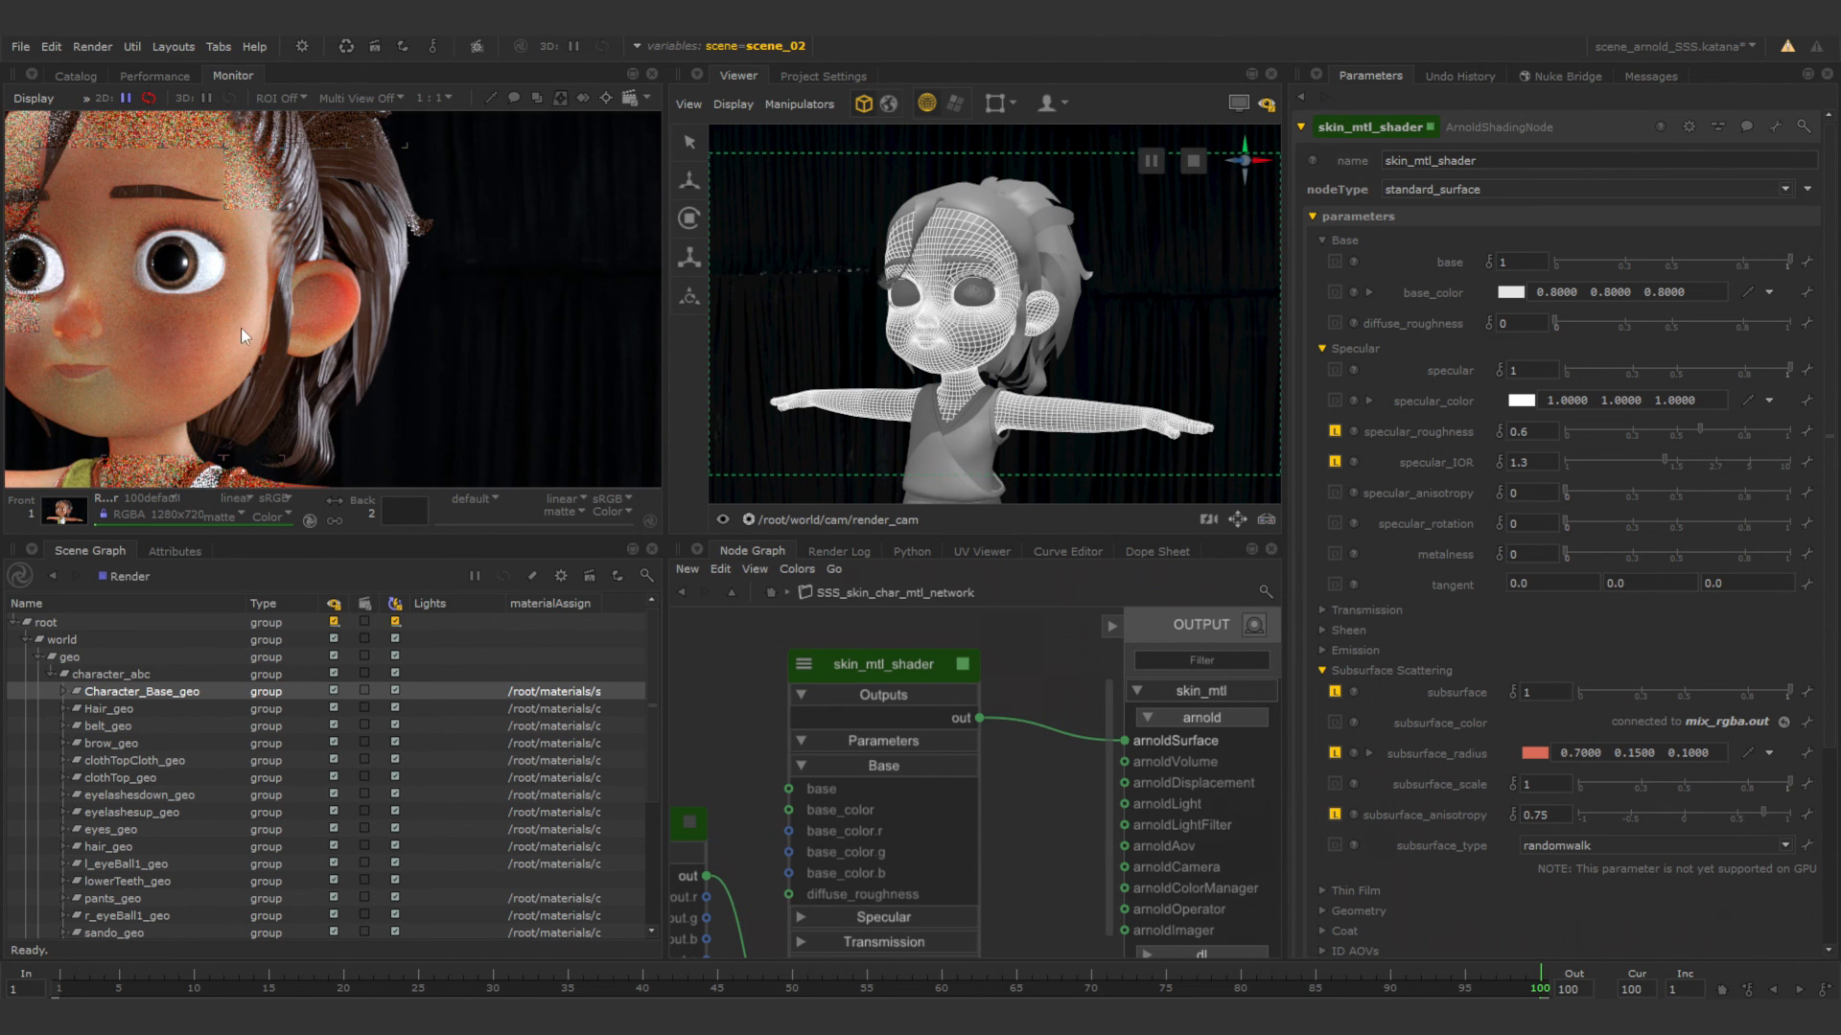
pyautogui.scroll(-1, 223, 326)
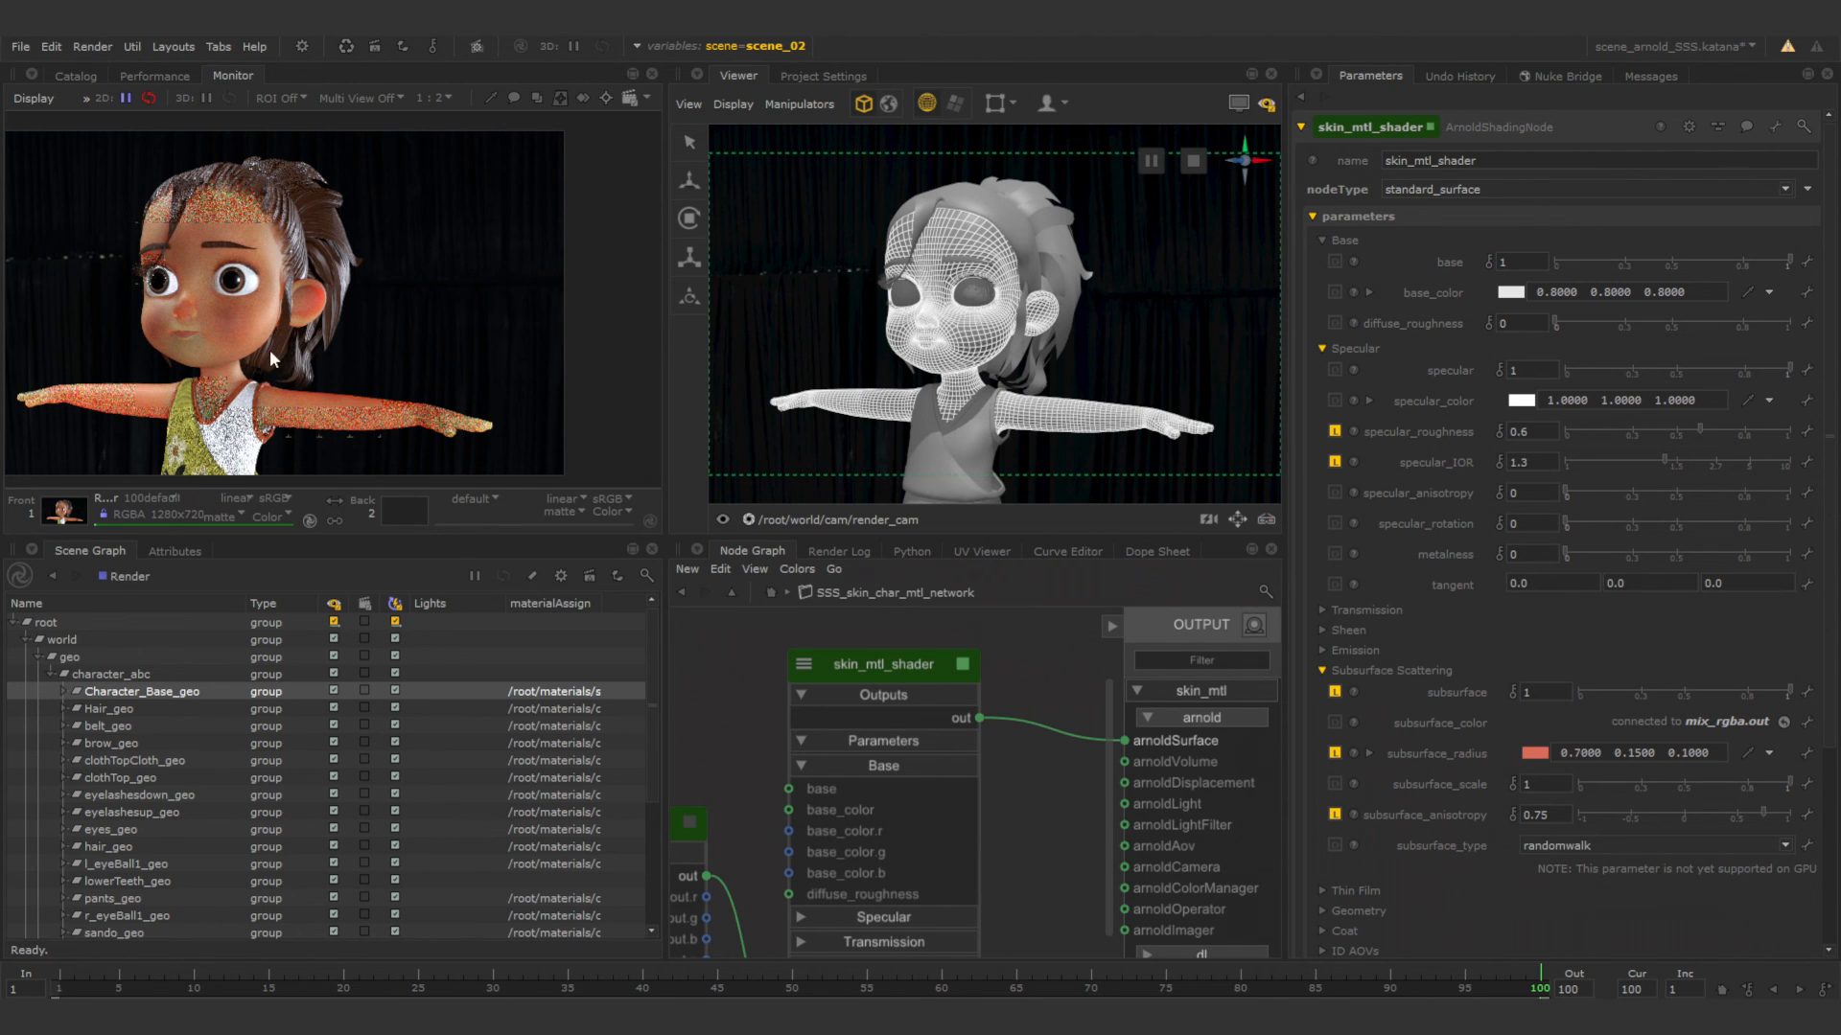
pyautogui.moveTo(232, 315); pyautogui.dragTo(328, 301, button='middle')
pyautogui.scroll(1, 458, 400)
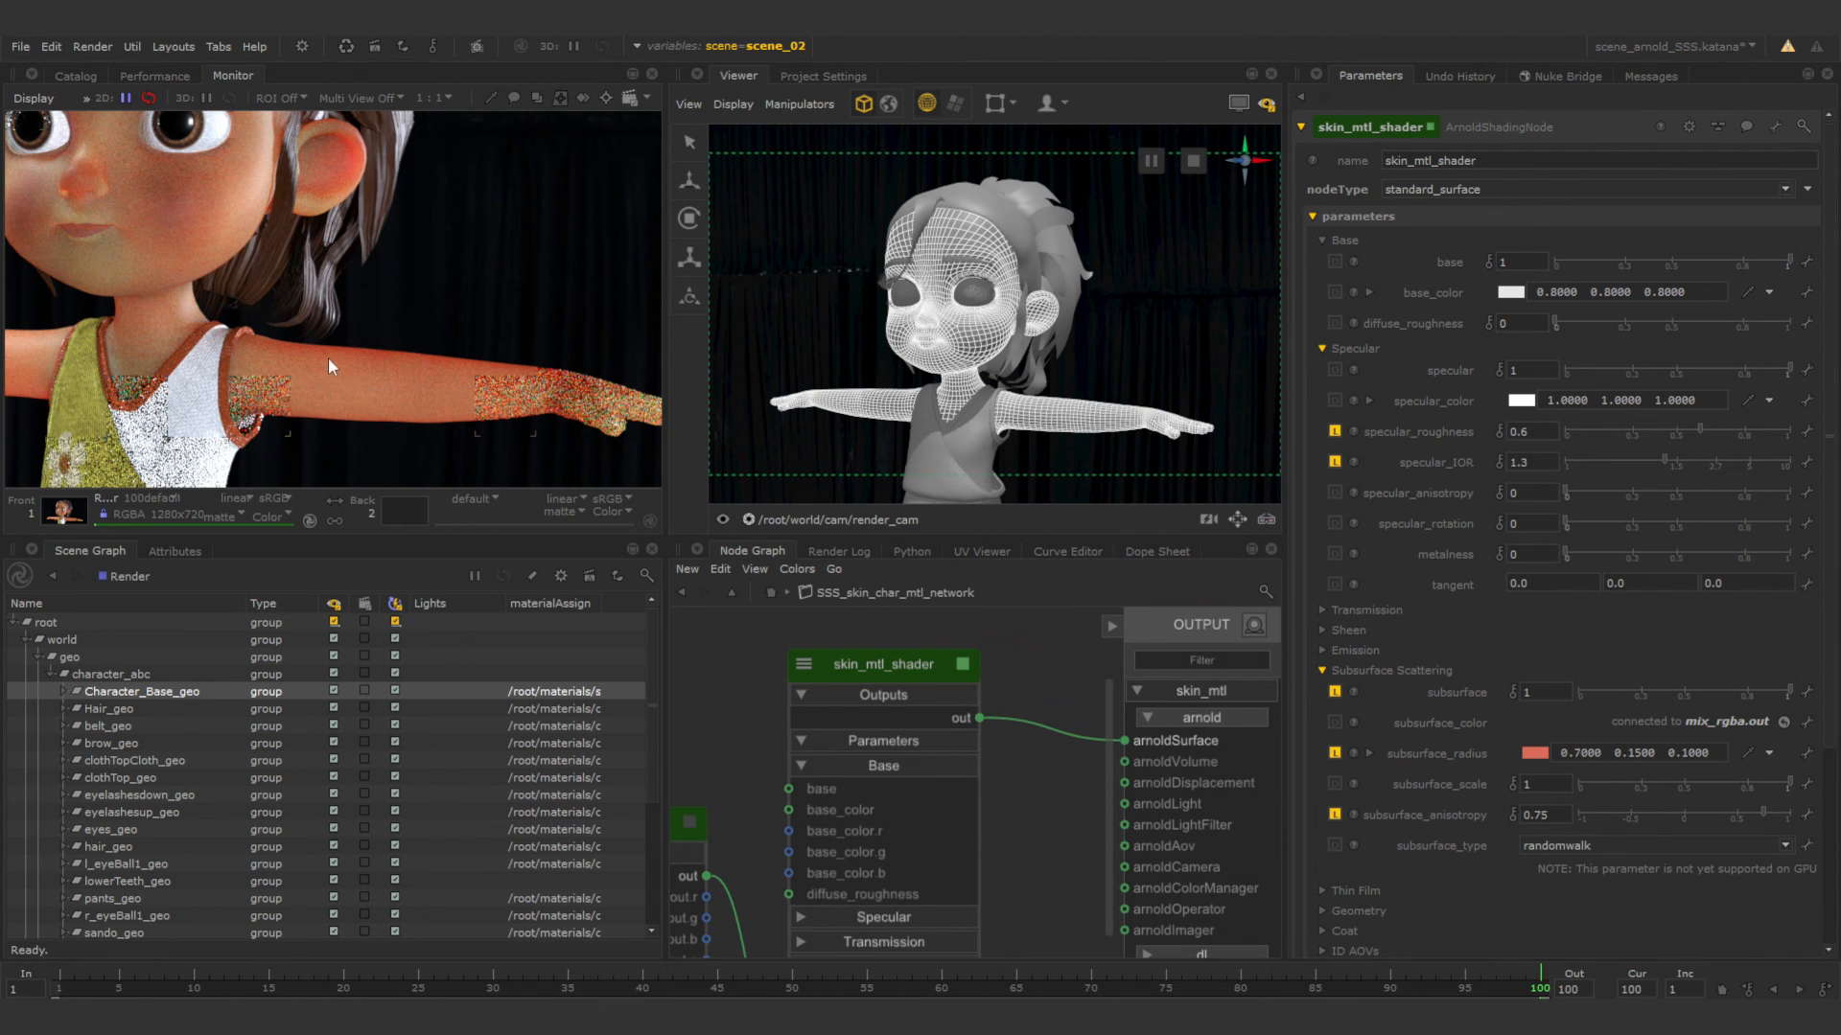
pyautogui.scroll(-1, 370, 315)
pyautogui.moveTo(381, 295); pyautogui.dragTo(370, 326, button='middle')
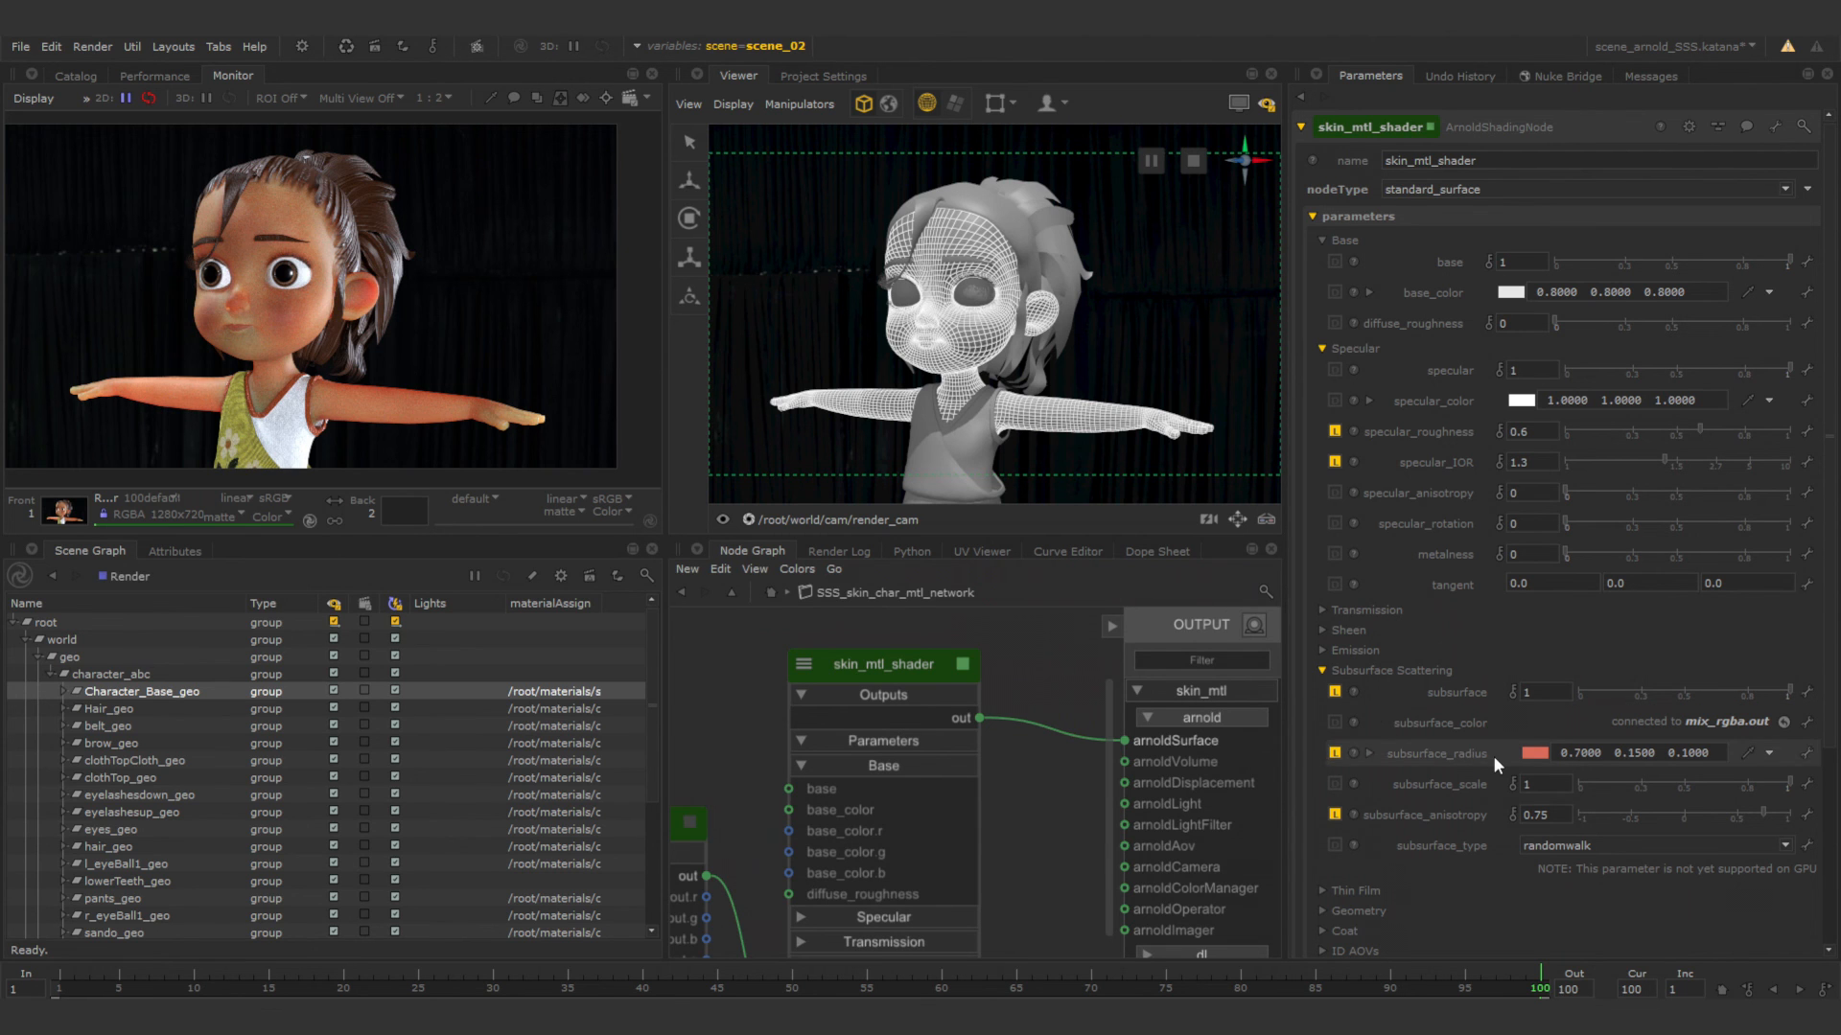
# Set the subsurface_scale of skin_mtl_shader to 0.4.
pyautogui.click(1541, 786)
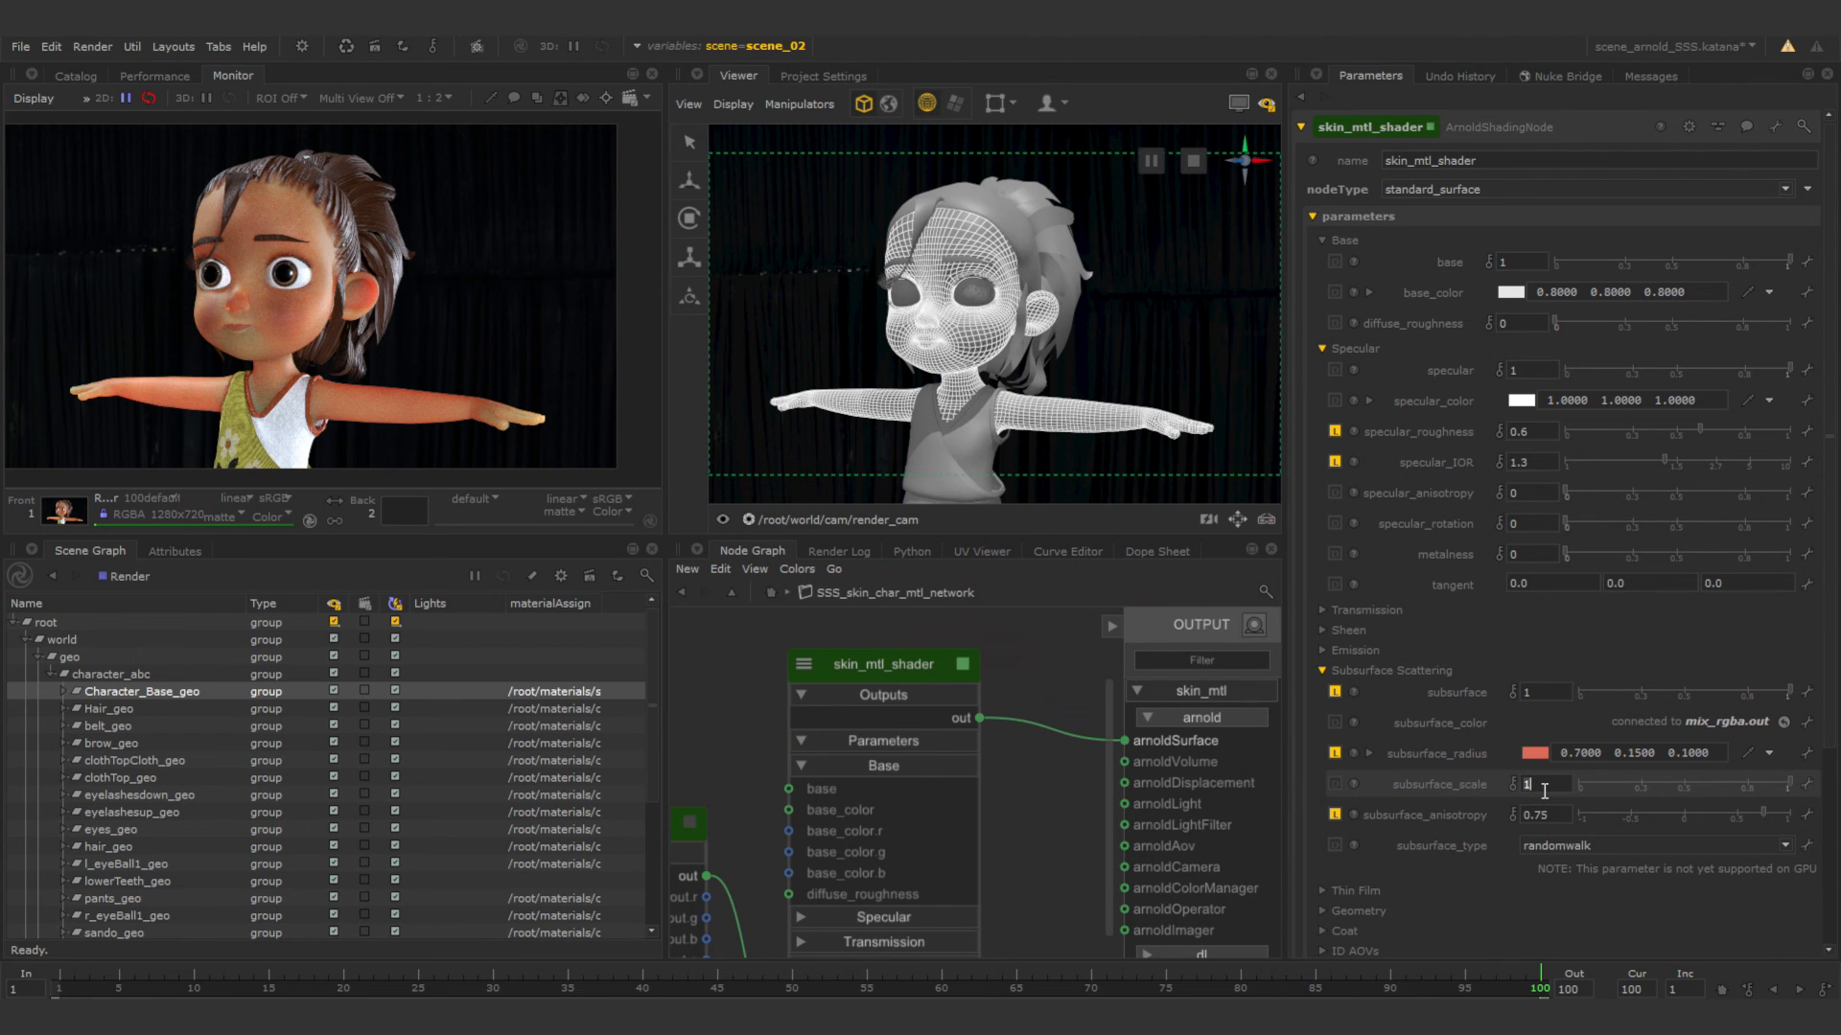
pyautogui.write('0.')
pyautogui.press('Return')
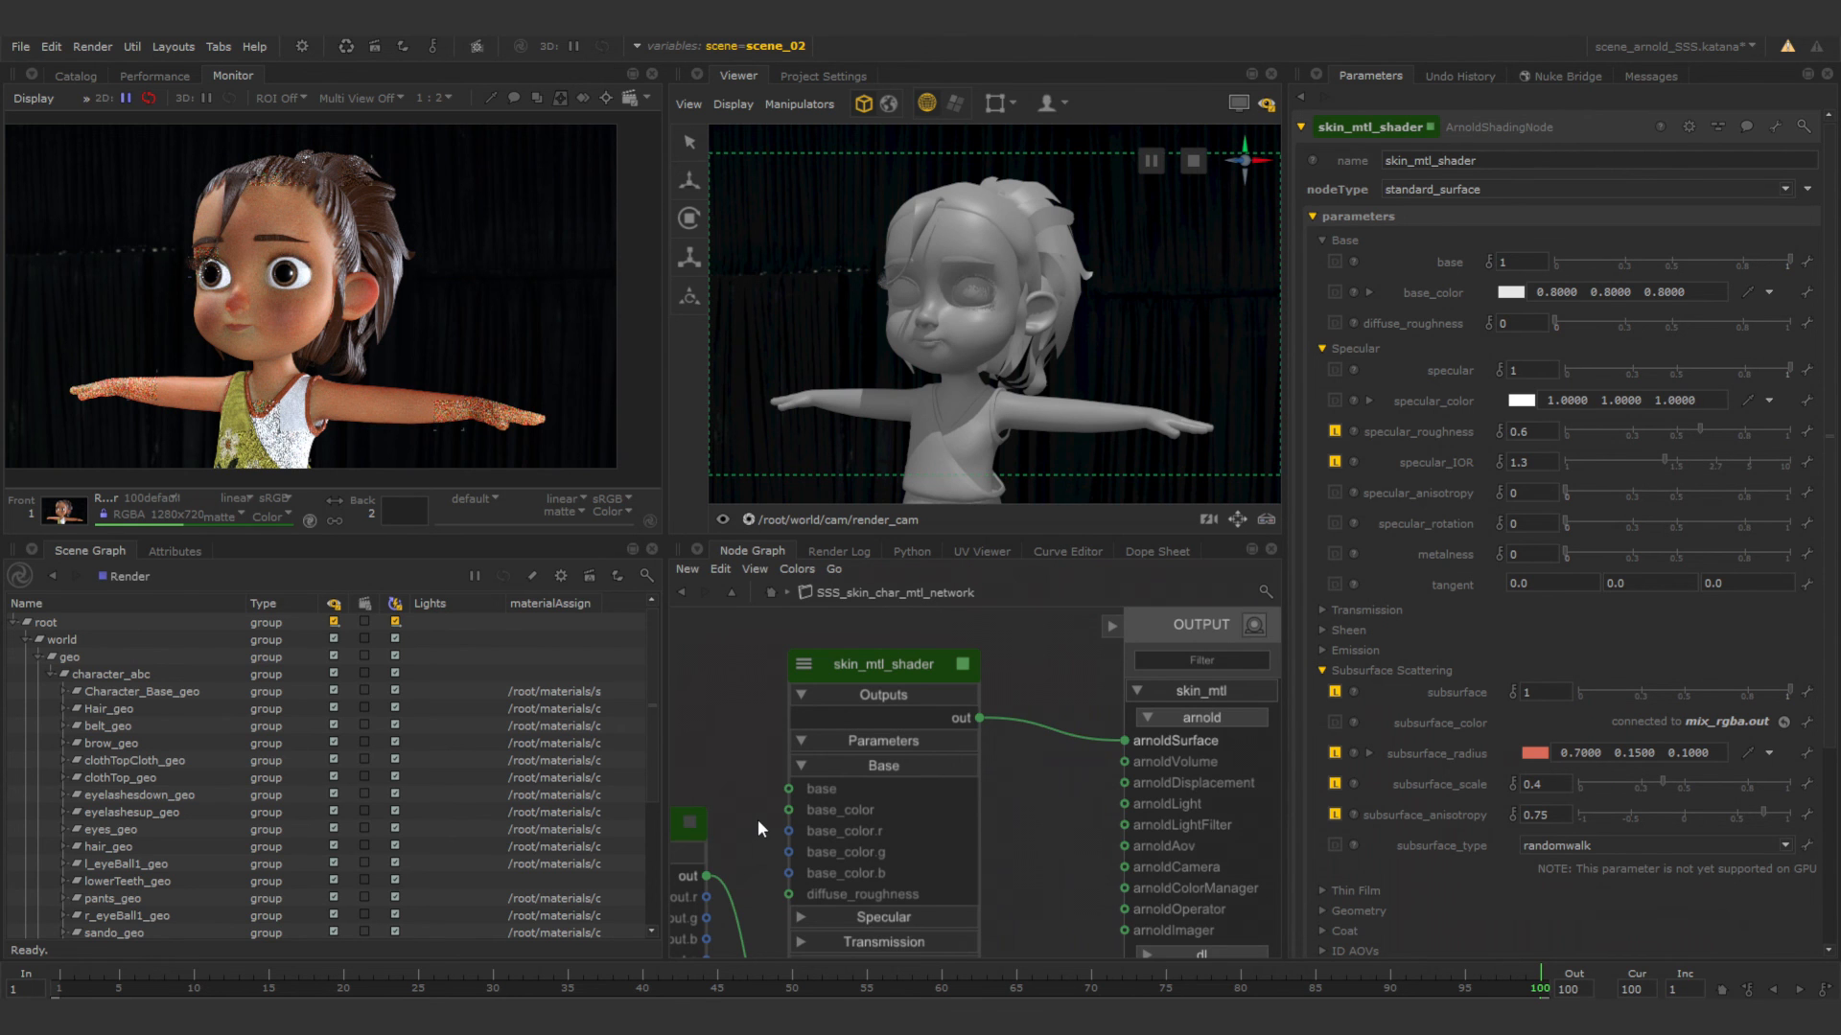
# Leave the skin material network for the main node graph, and set AA_samples to 16 in ArnoldGlobalSettings.
pyautogui.press('a')
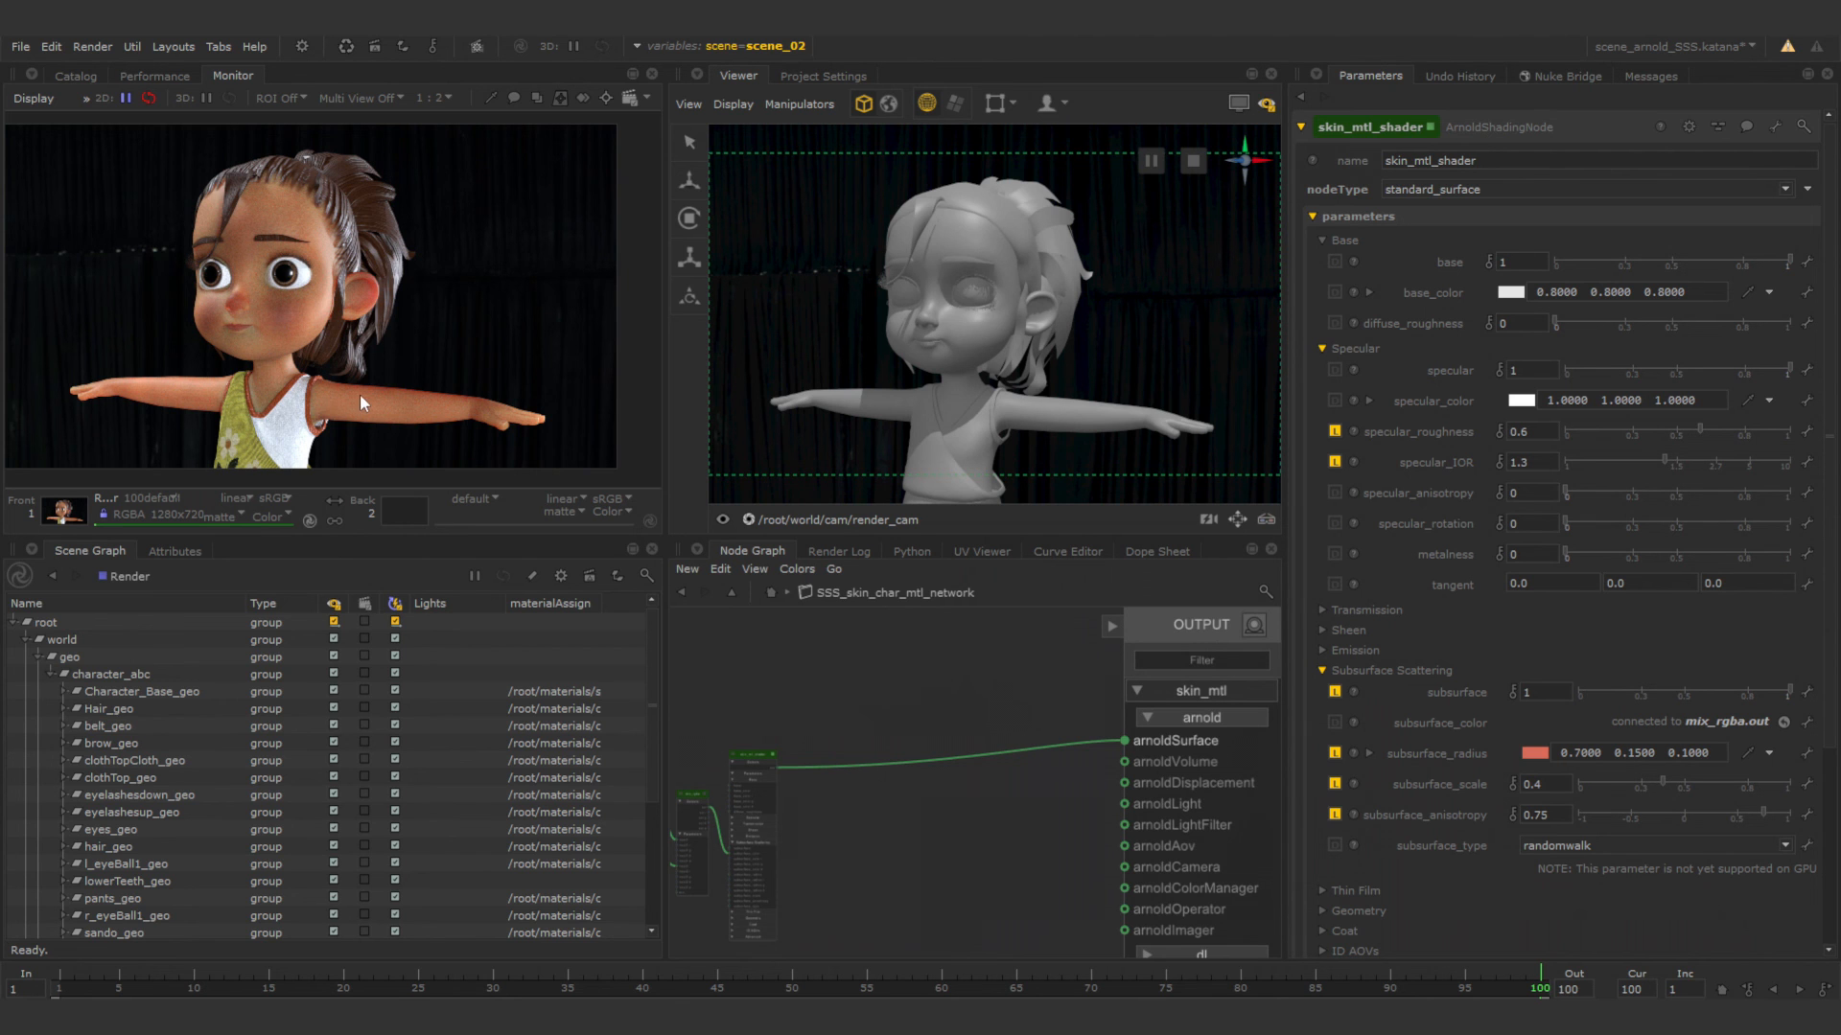
pyautogui.press('f')
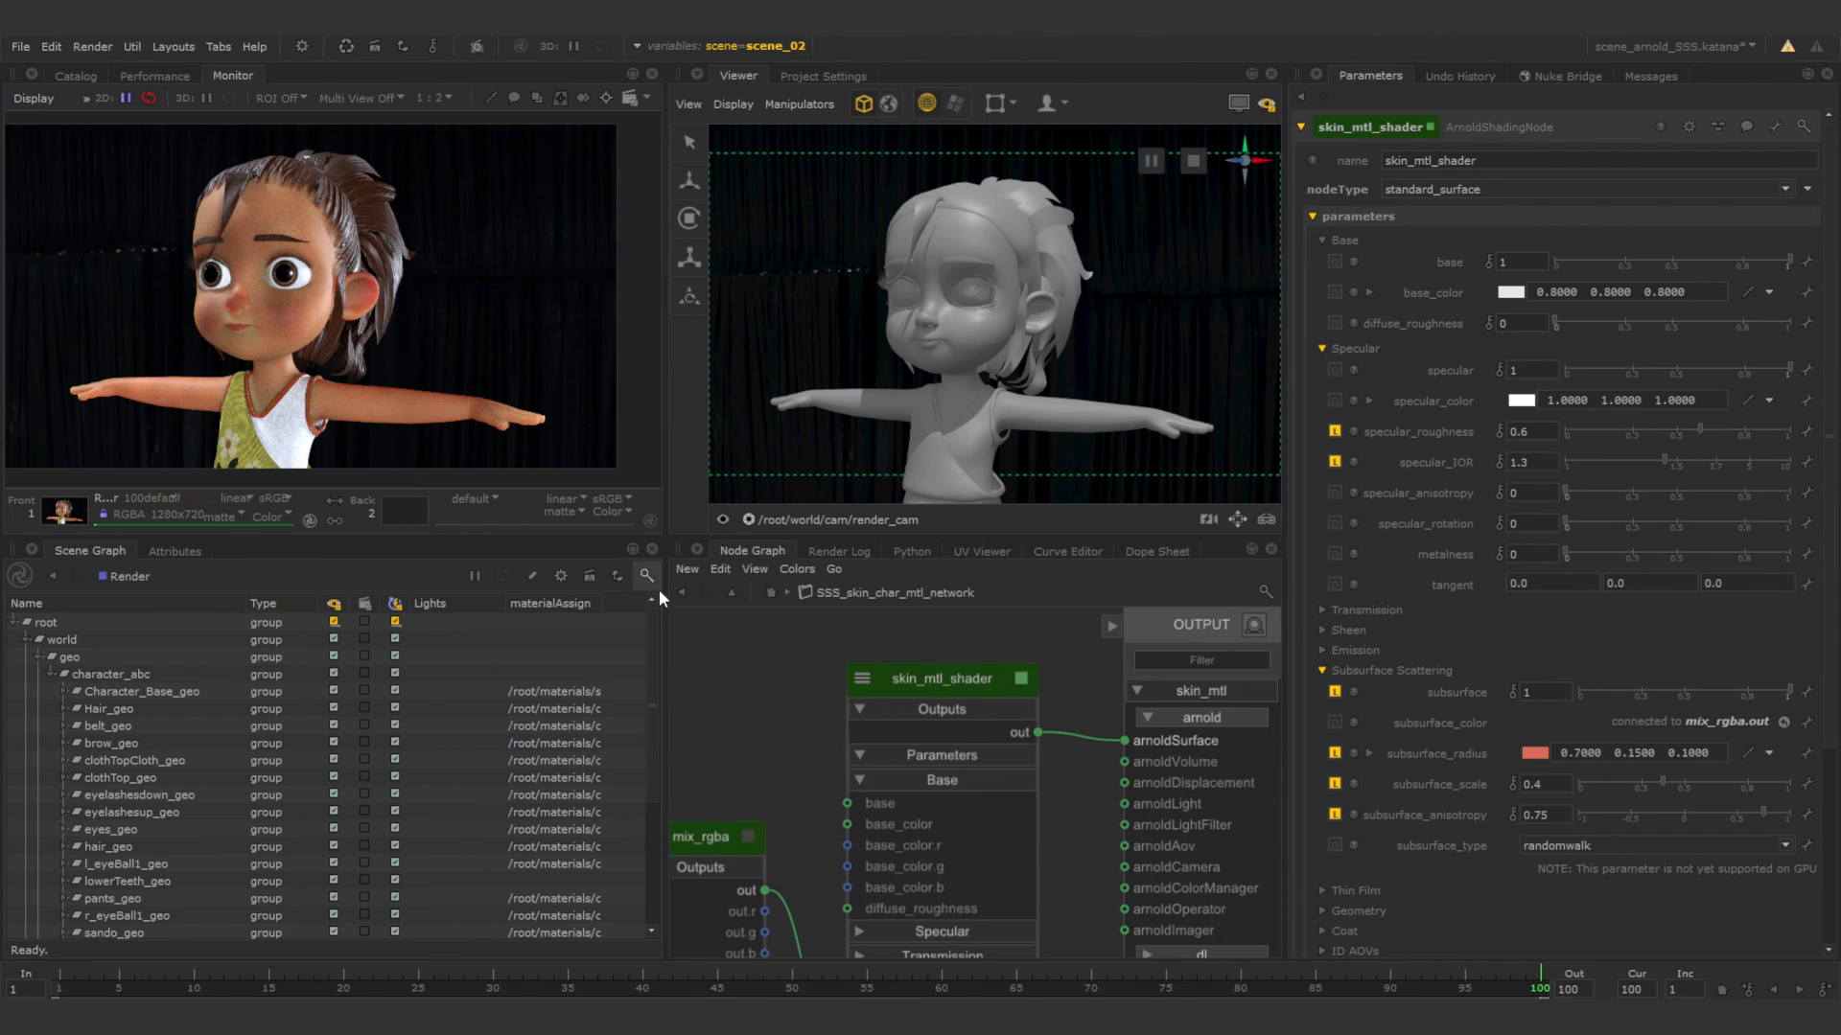
pyautogui.click(679, 593)
pyautogui.moveTo(884, 926); pyautogui.dragTo(938, 716, button='middle')
pyautogui.scroll(5, 930, 739)
pyautogui.scroll(-3, 928, 730)
pyautogui.scroll(3, 928, 728)
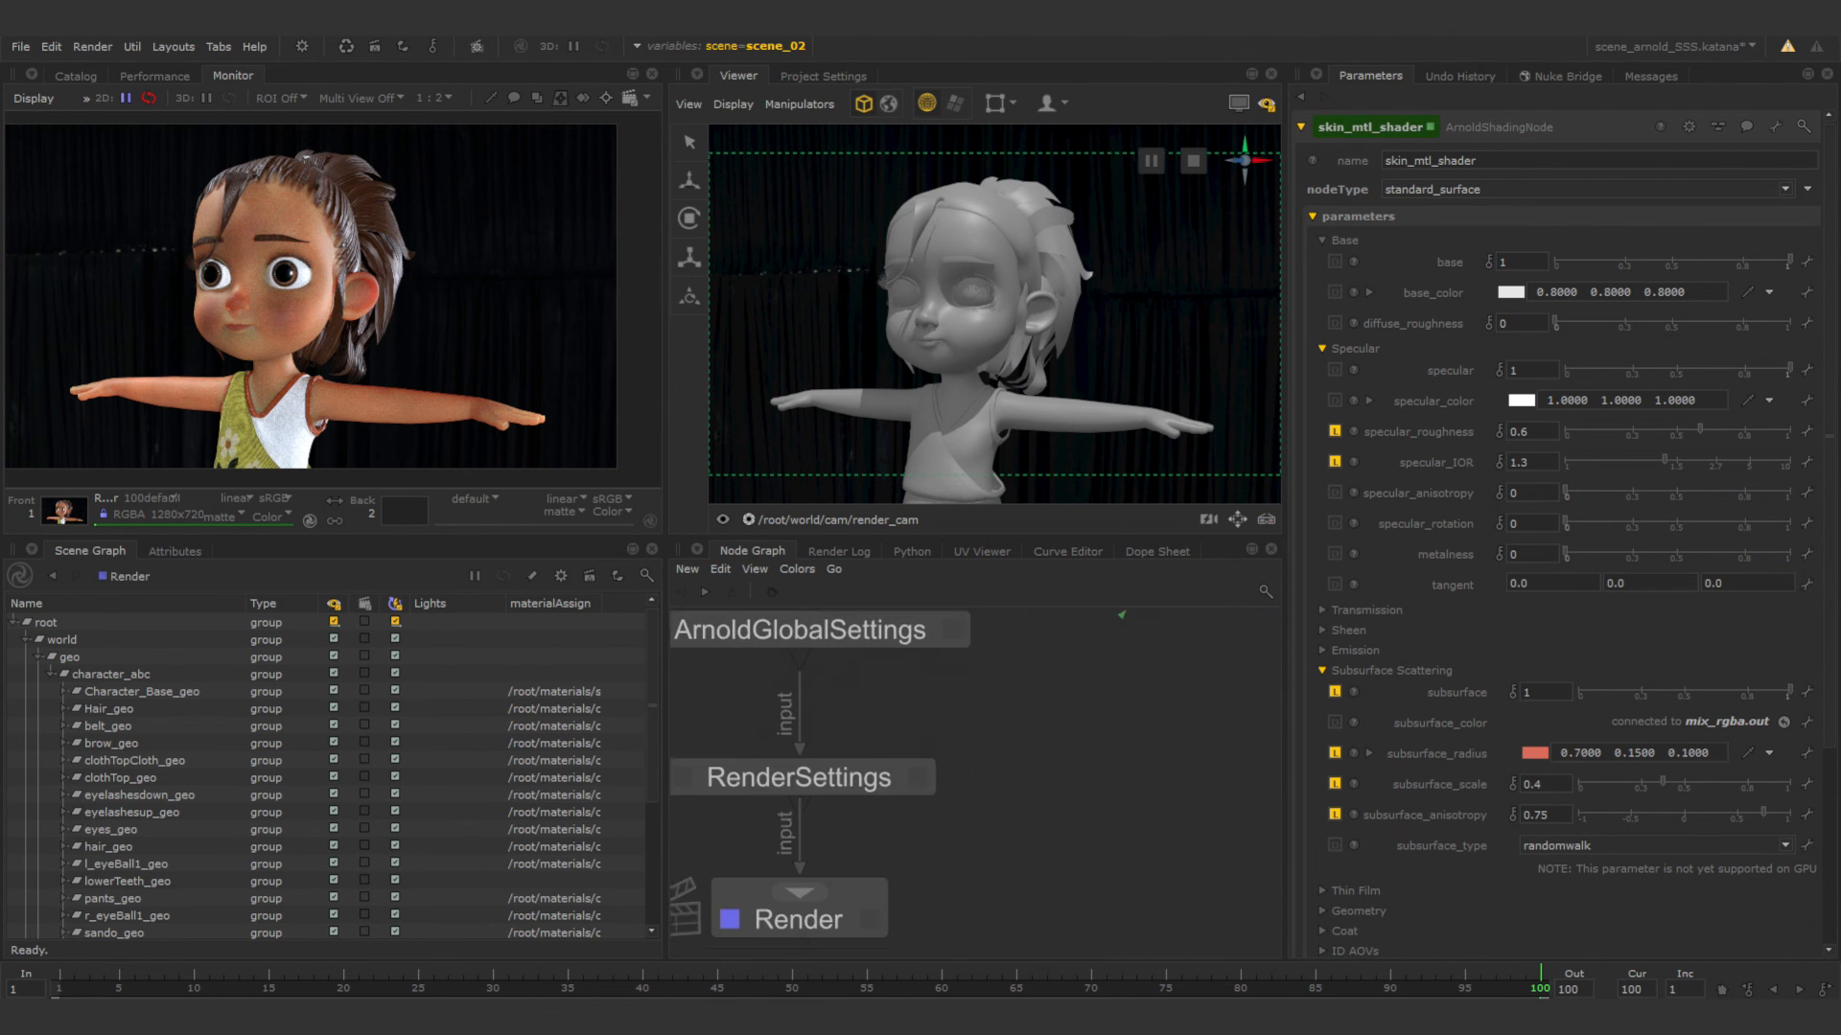
pyautogui.scroll(-3, 961, 717)
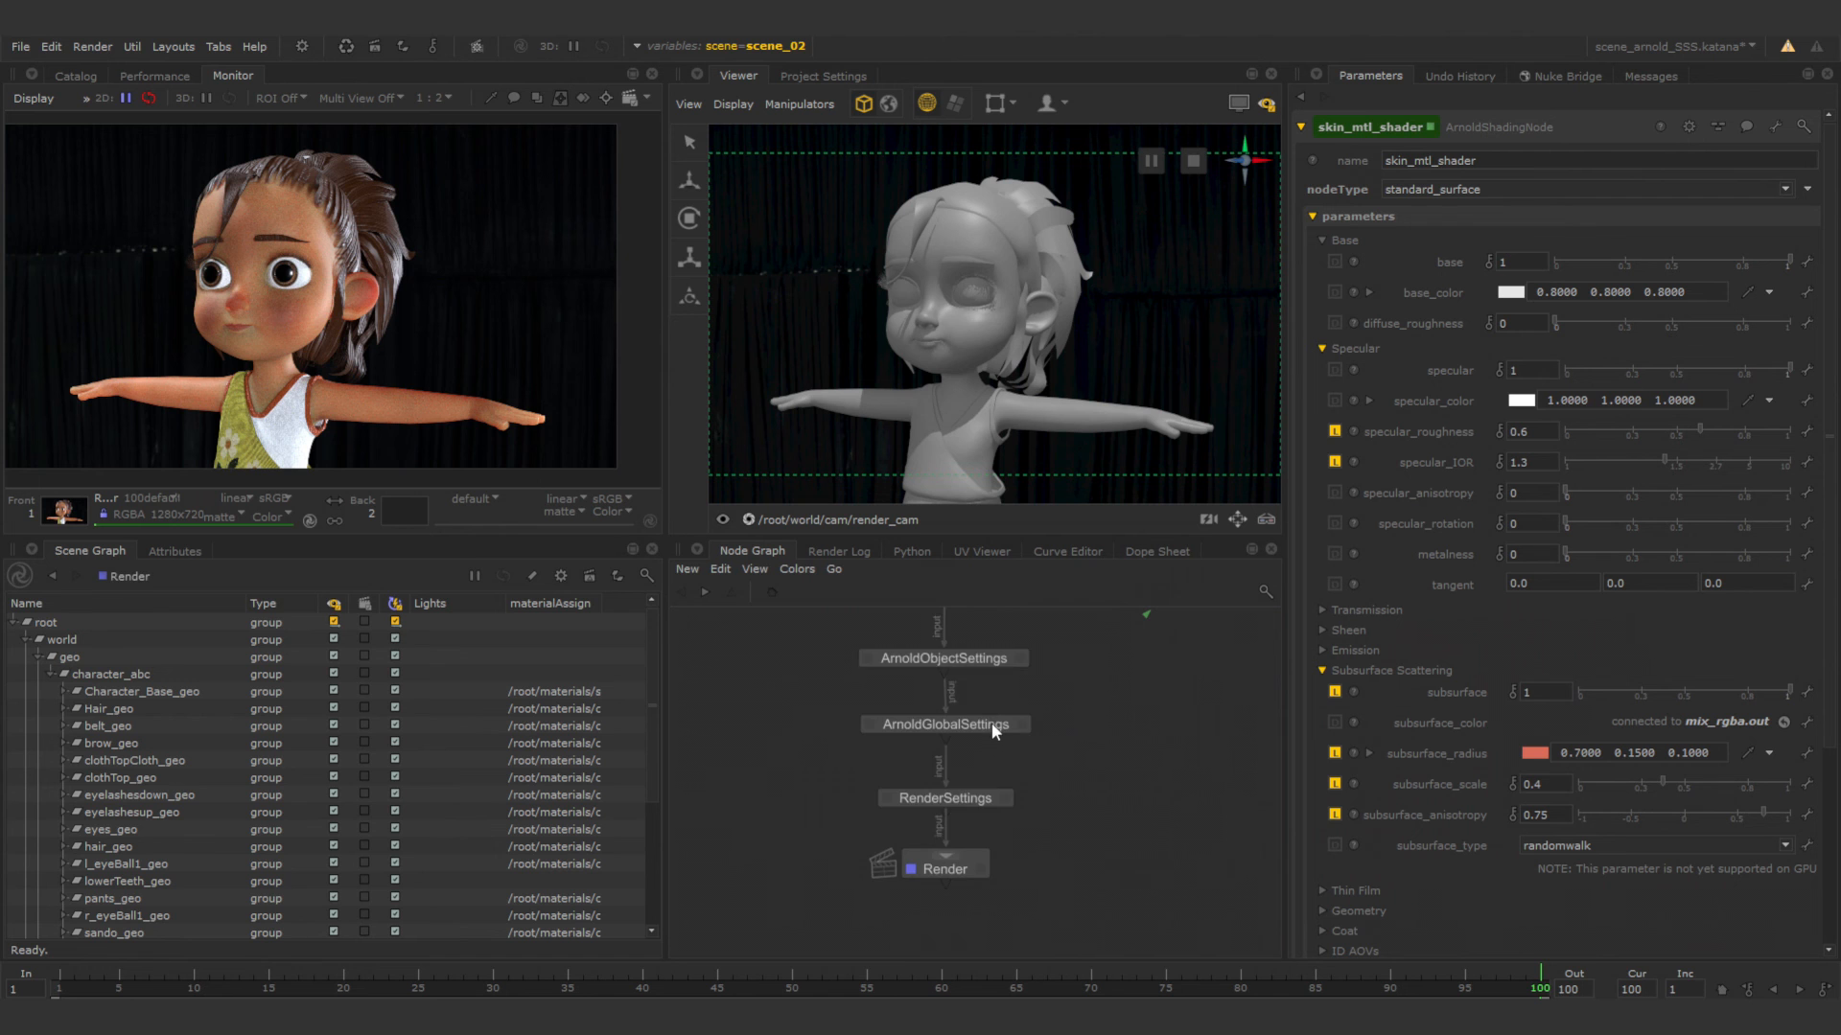
pyautogui.scroll(3, 991, 722)
pyautogui.click(1065, 735)
pyautogui.click(1054, 728)
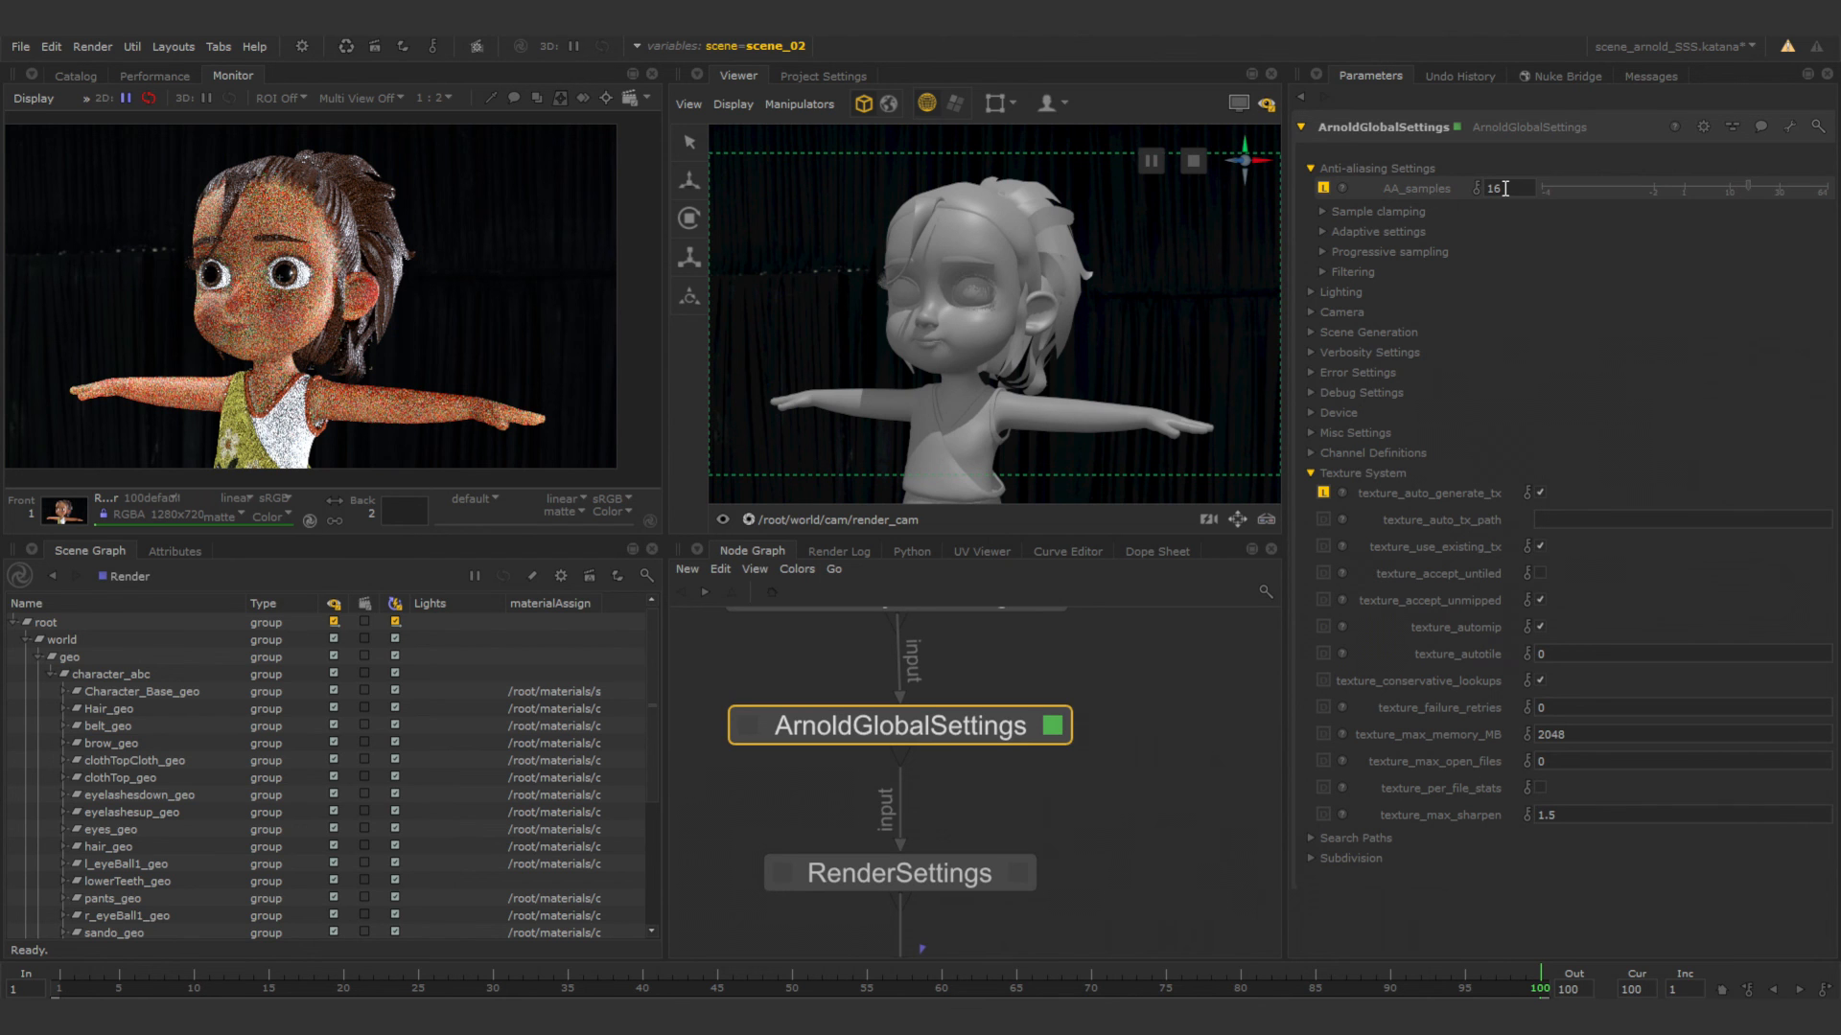
# Set light_samples to 8 in the Lighting settings of ArnoldGlobalSettings.
pyautogui.click(1311, 291)
pyautogui.click(1557, 314)
pyautogui.doubleClick(1557, 315)
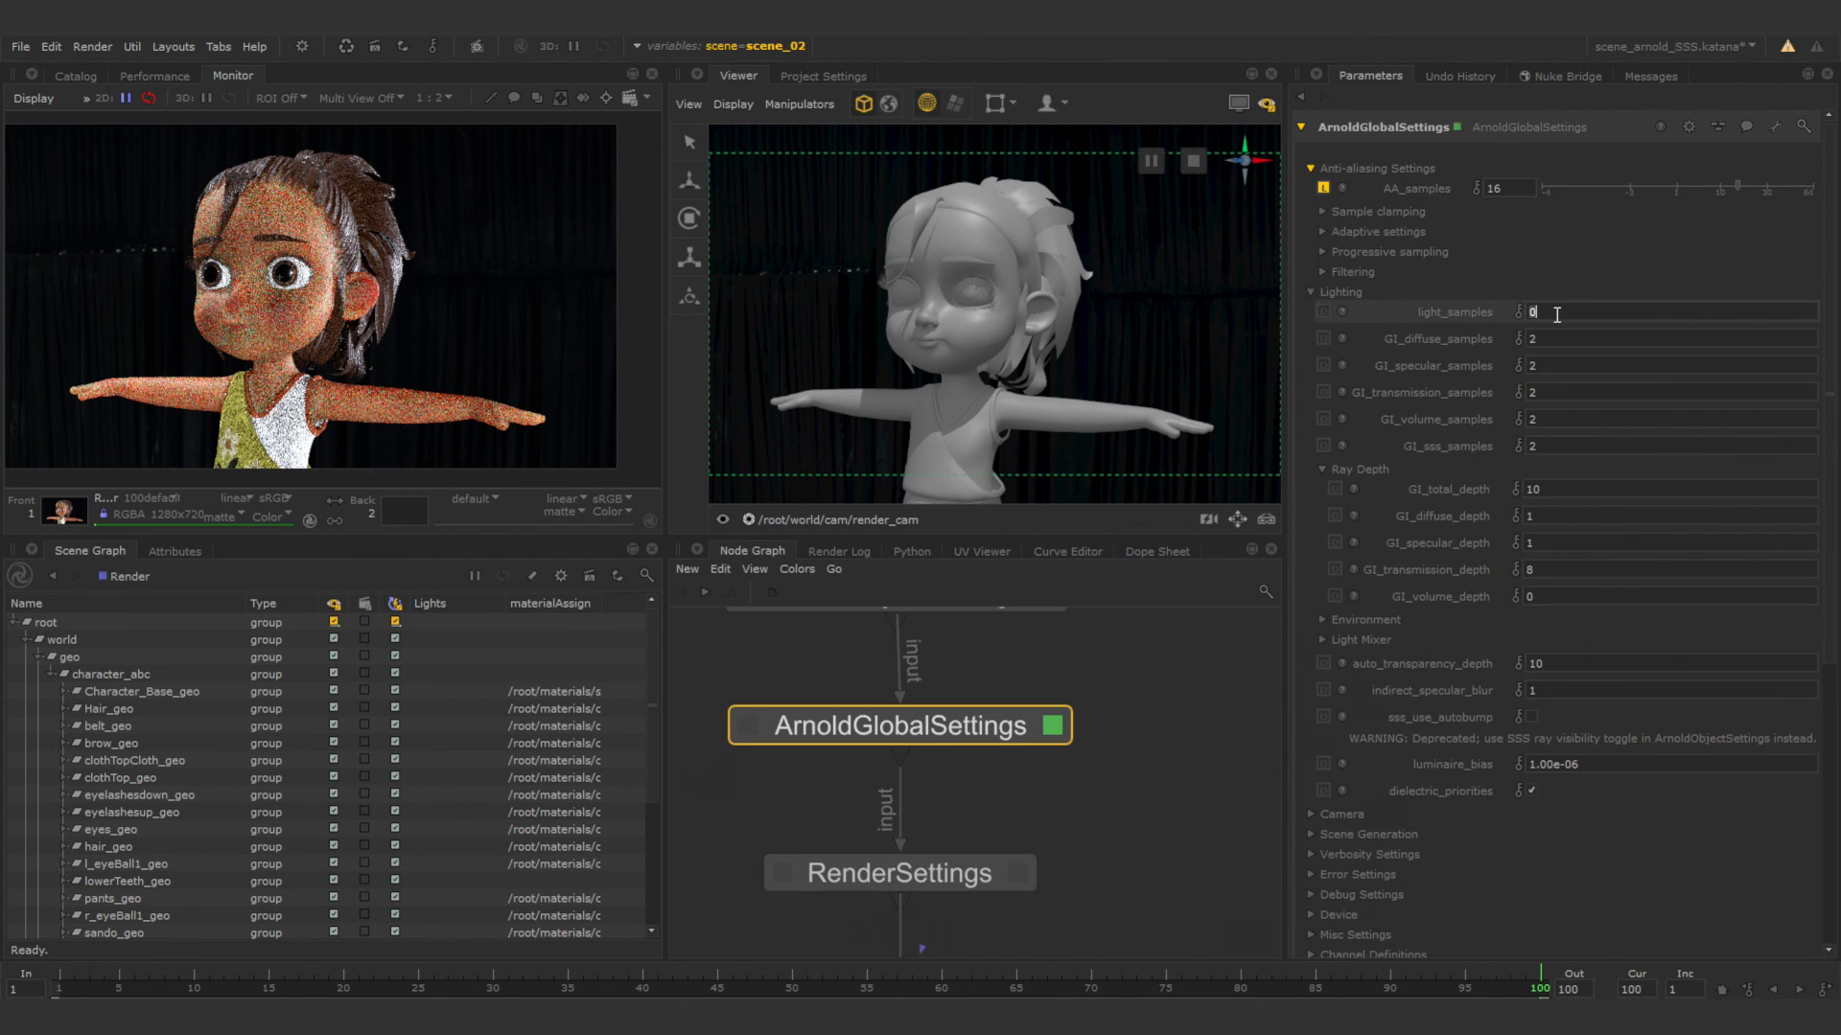
pyautogui.write('8')
pyautogui.press('Return')
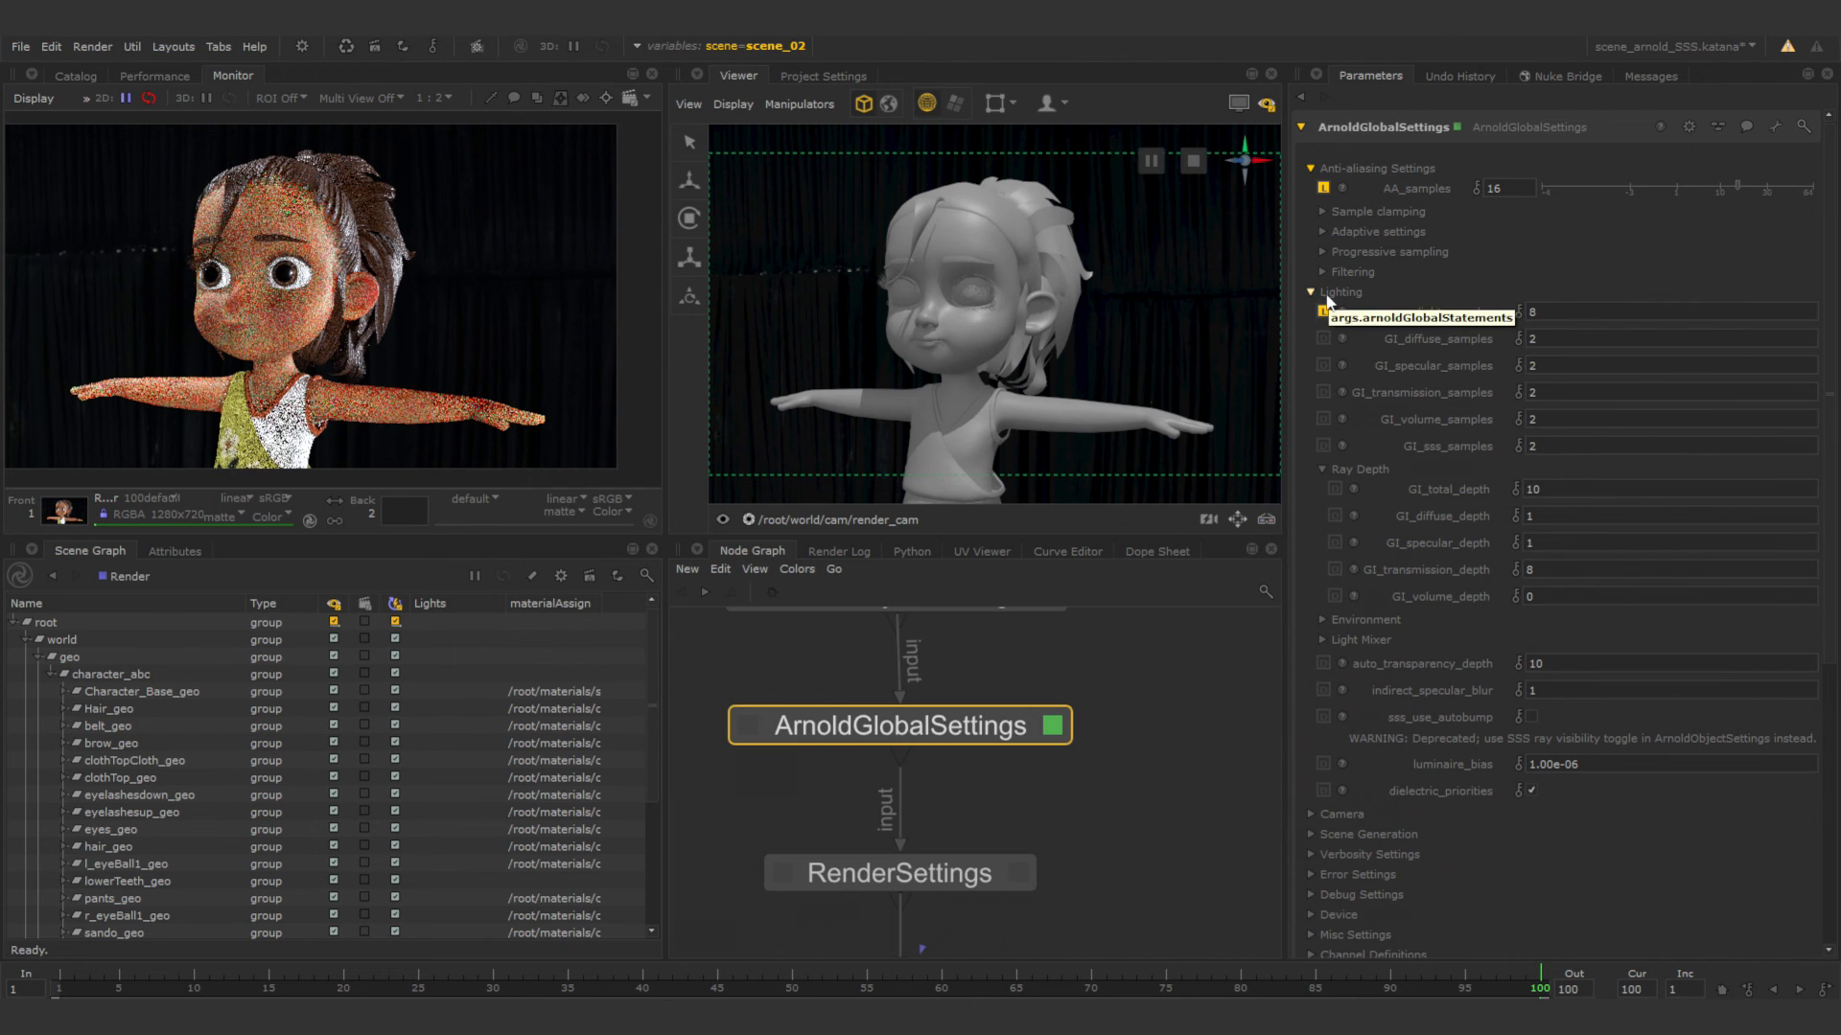
pyautogui.click(1311, 291)
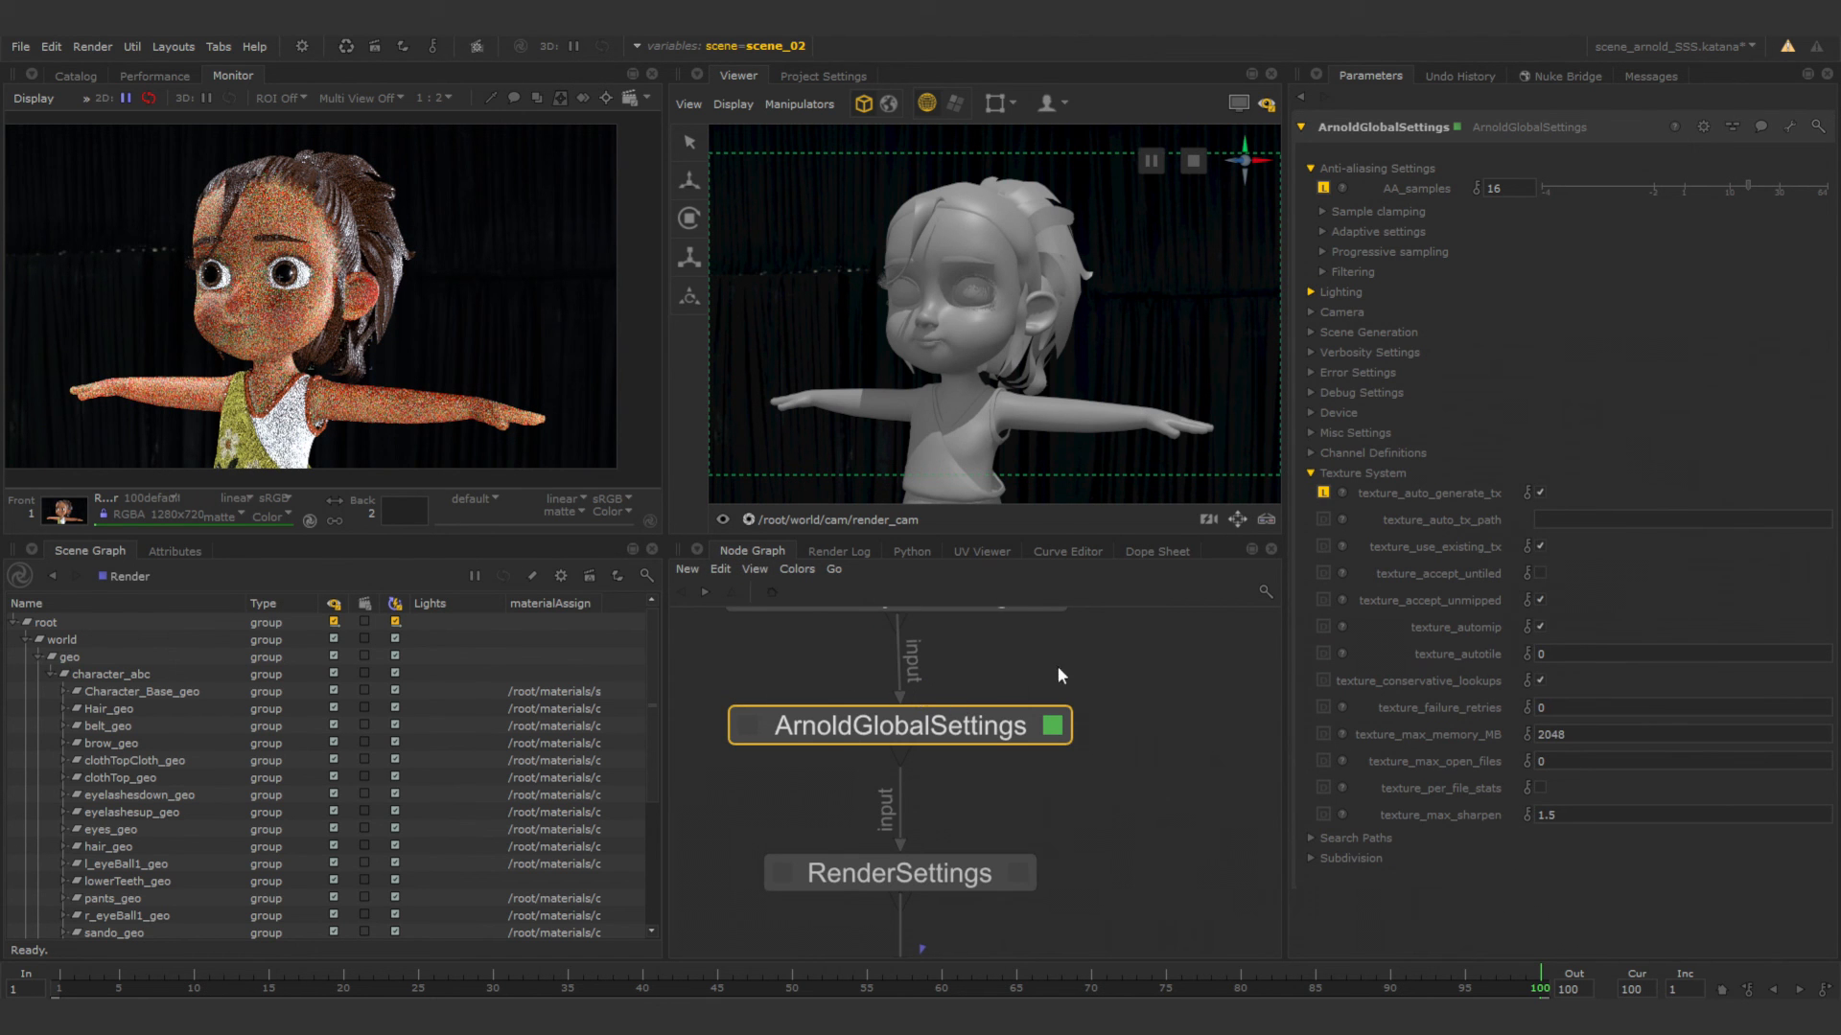
# Set the RenderSettings resolution to HD (1920 x 1080) and restart the render.
pyautogui.click(1018, 873)
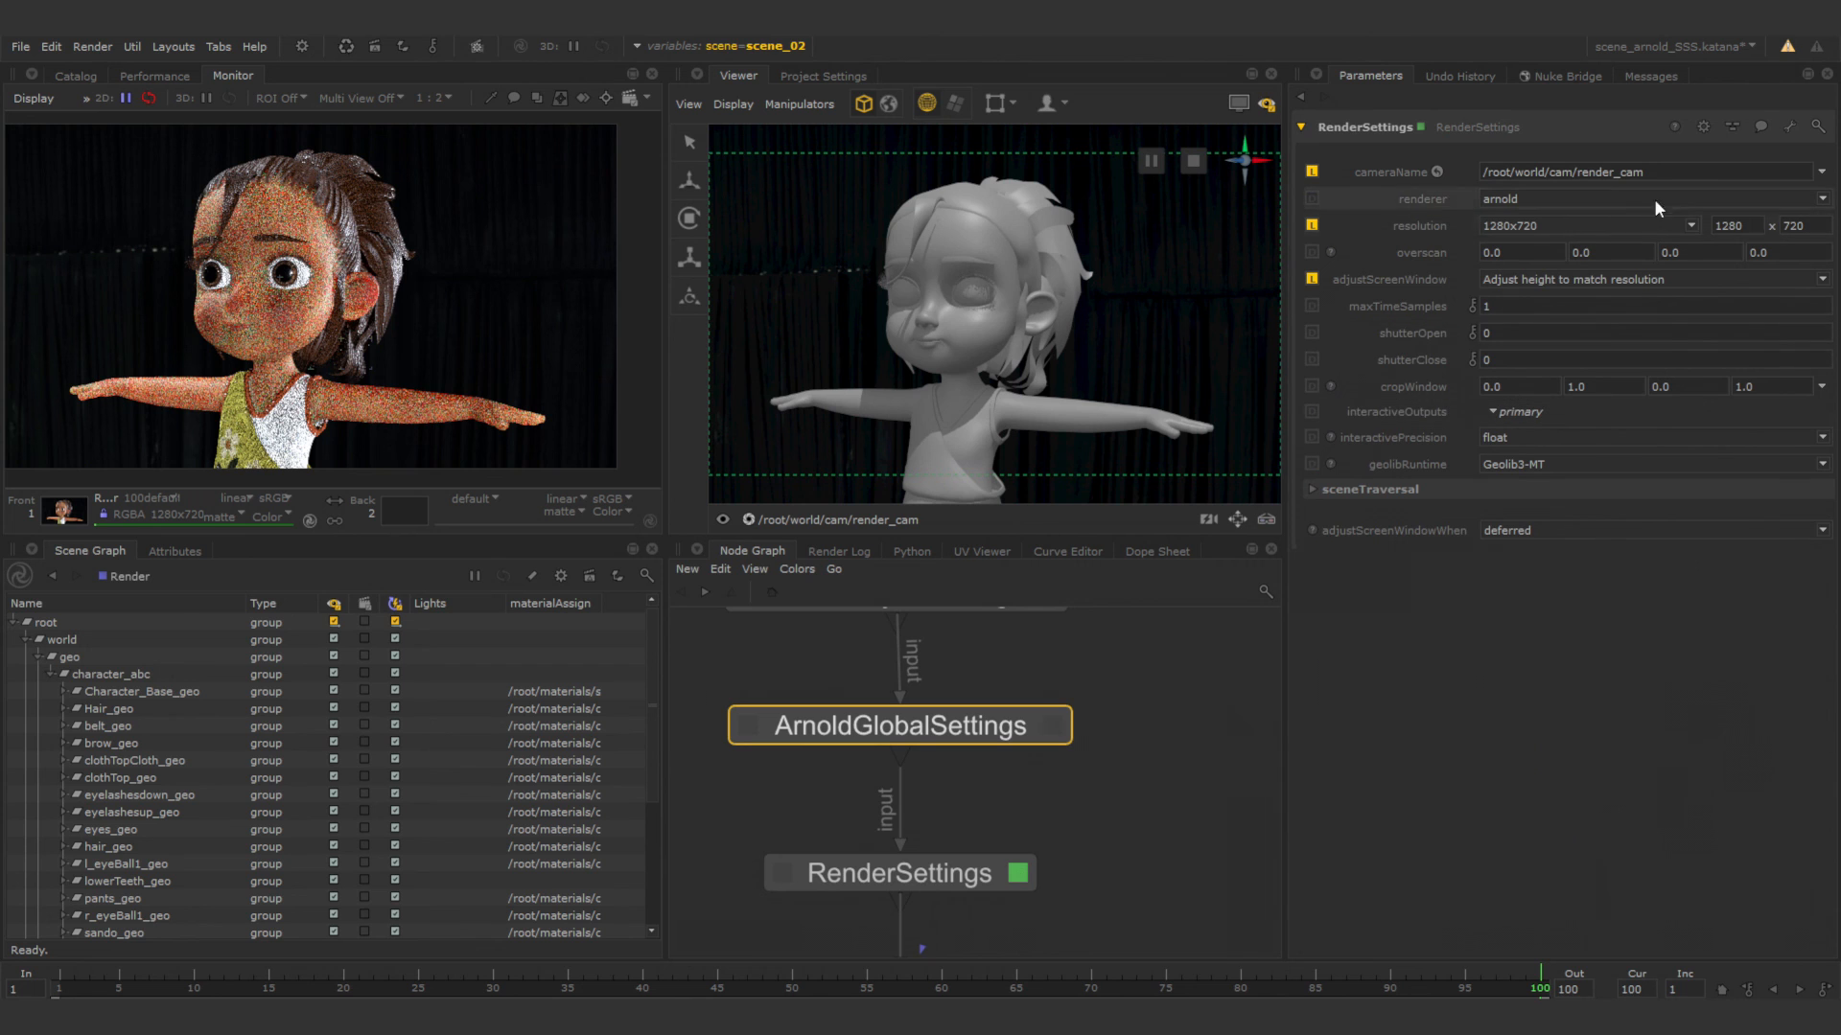
pyautogui.click(1691, 226)
pyautogui.click(1505, 326)
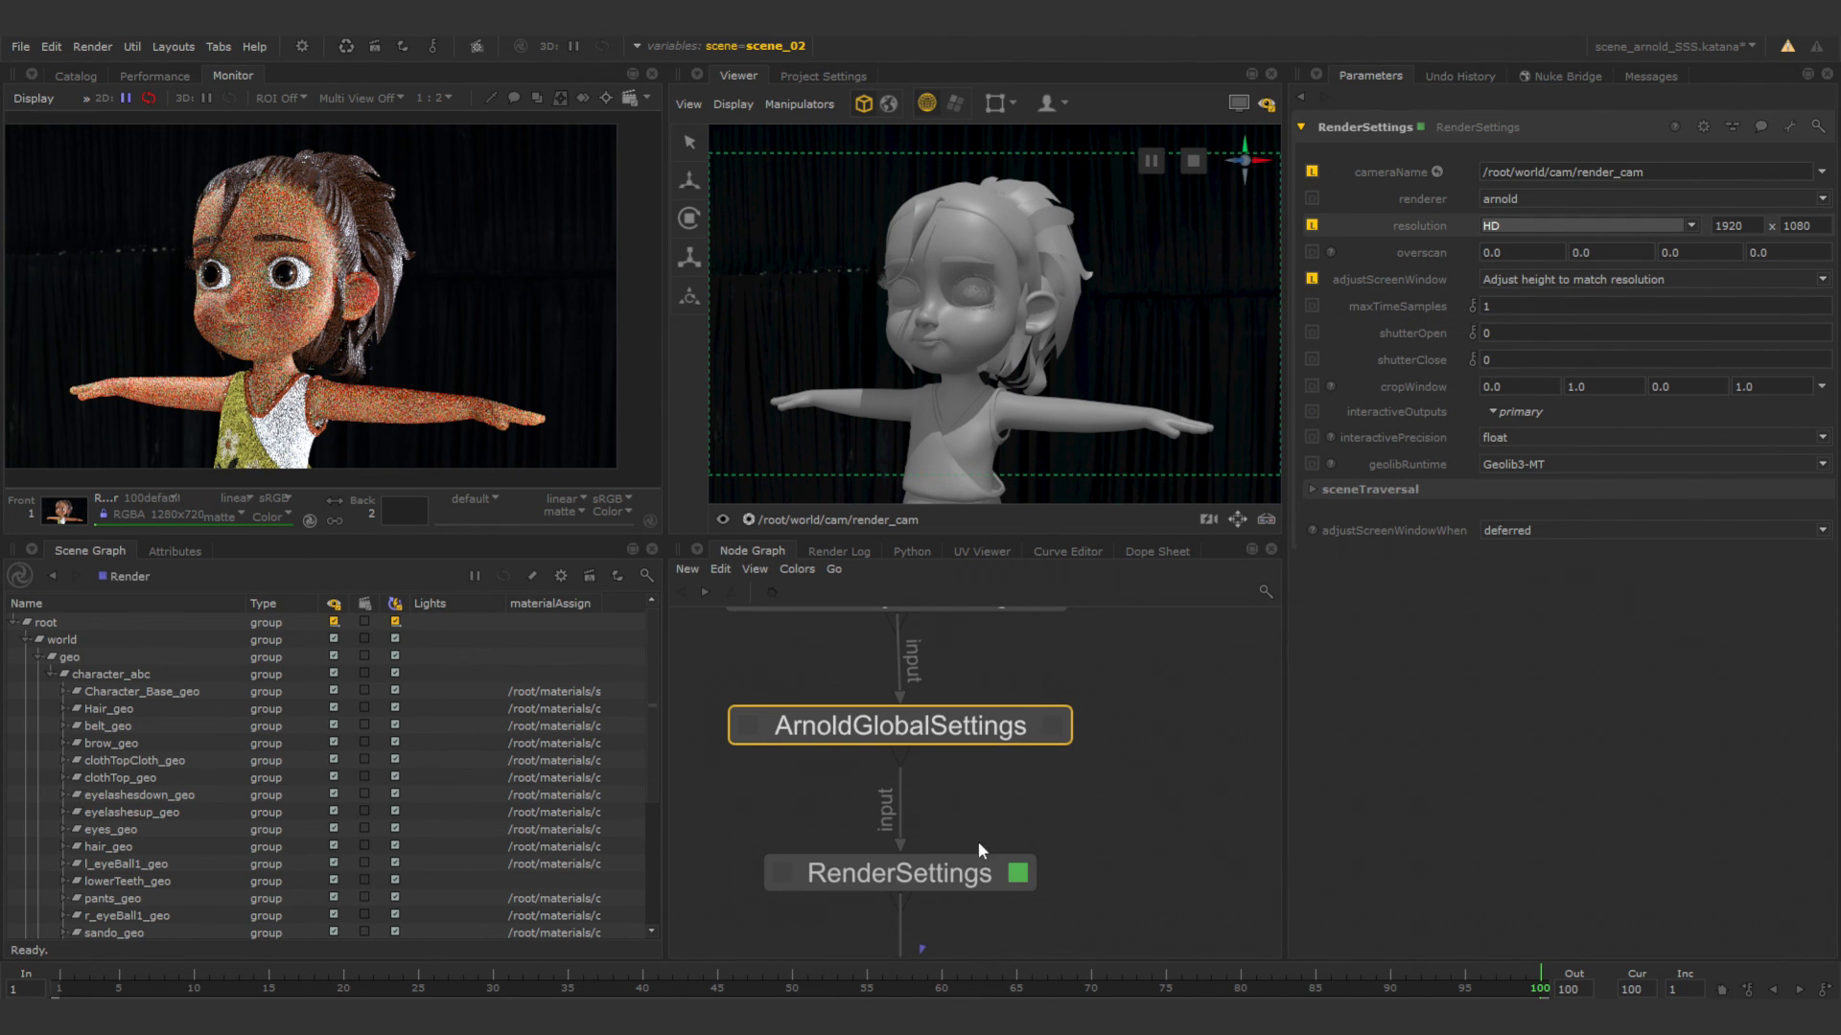
pyautogui.click(834, 803)
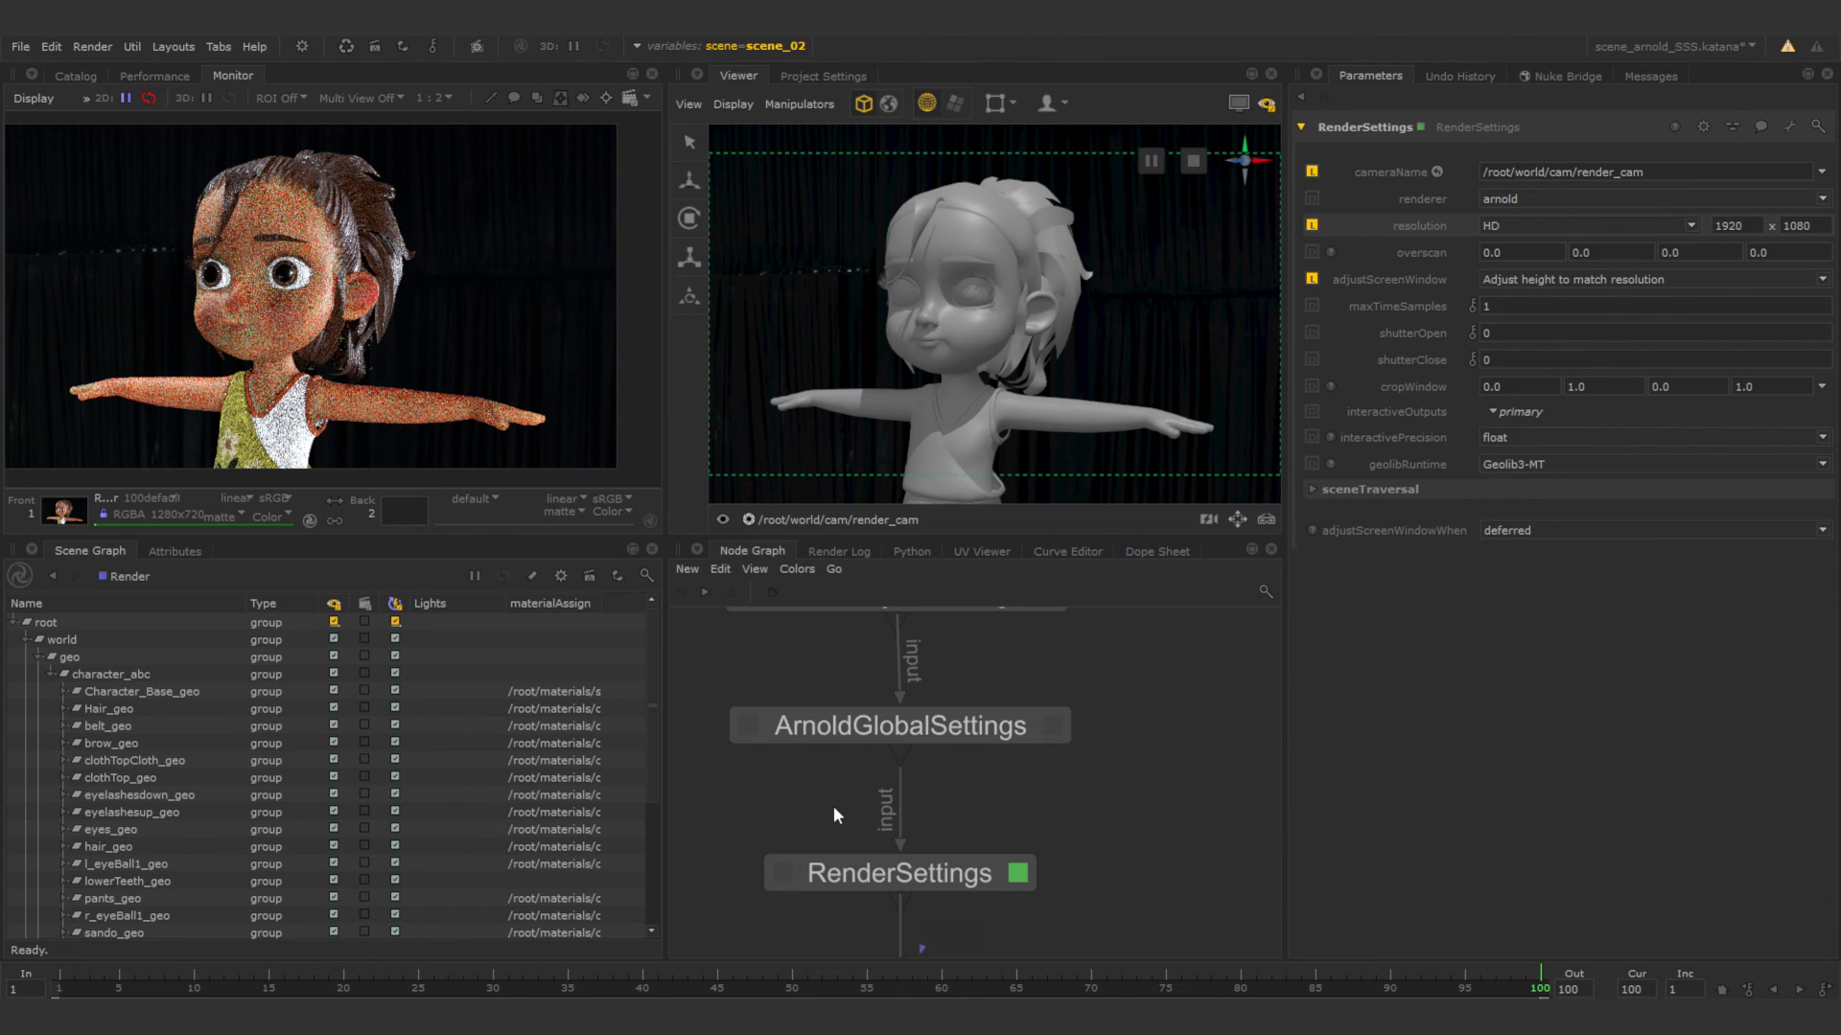
pyautogui.press('\\')
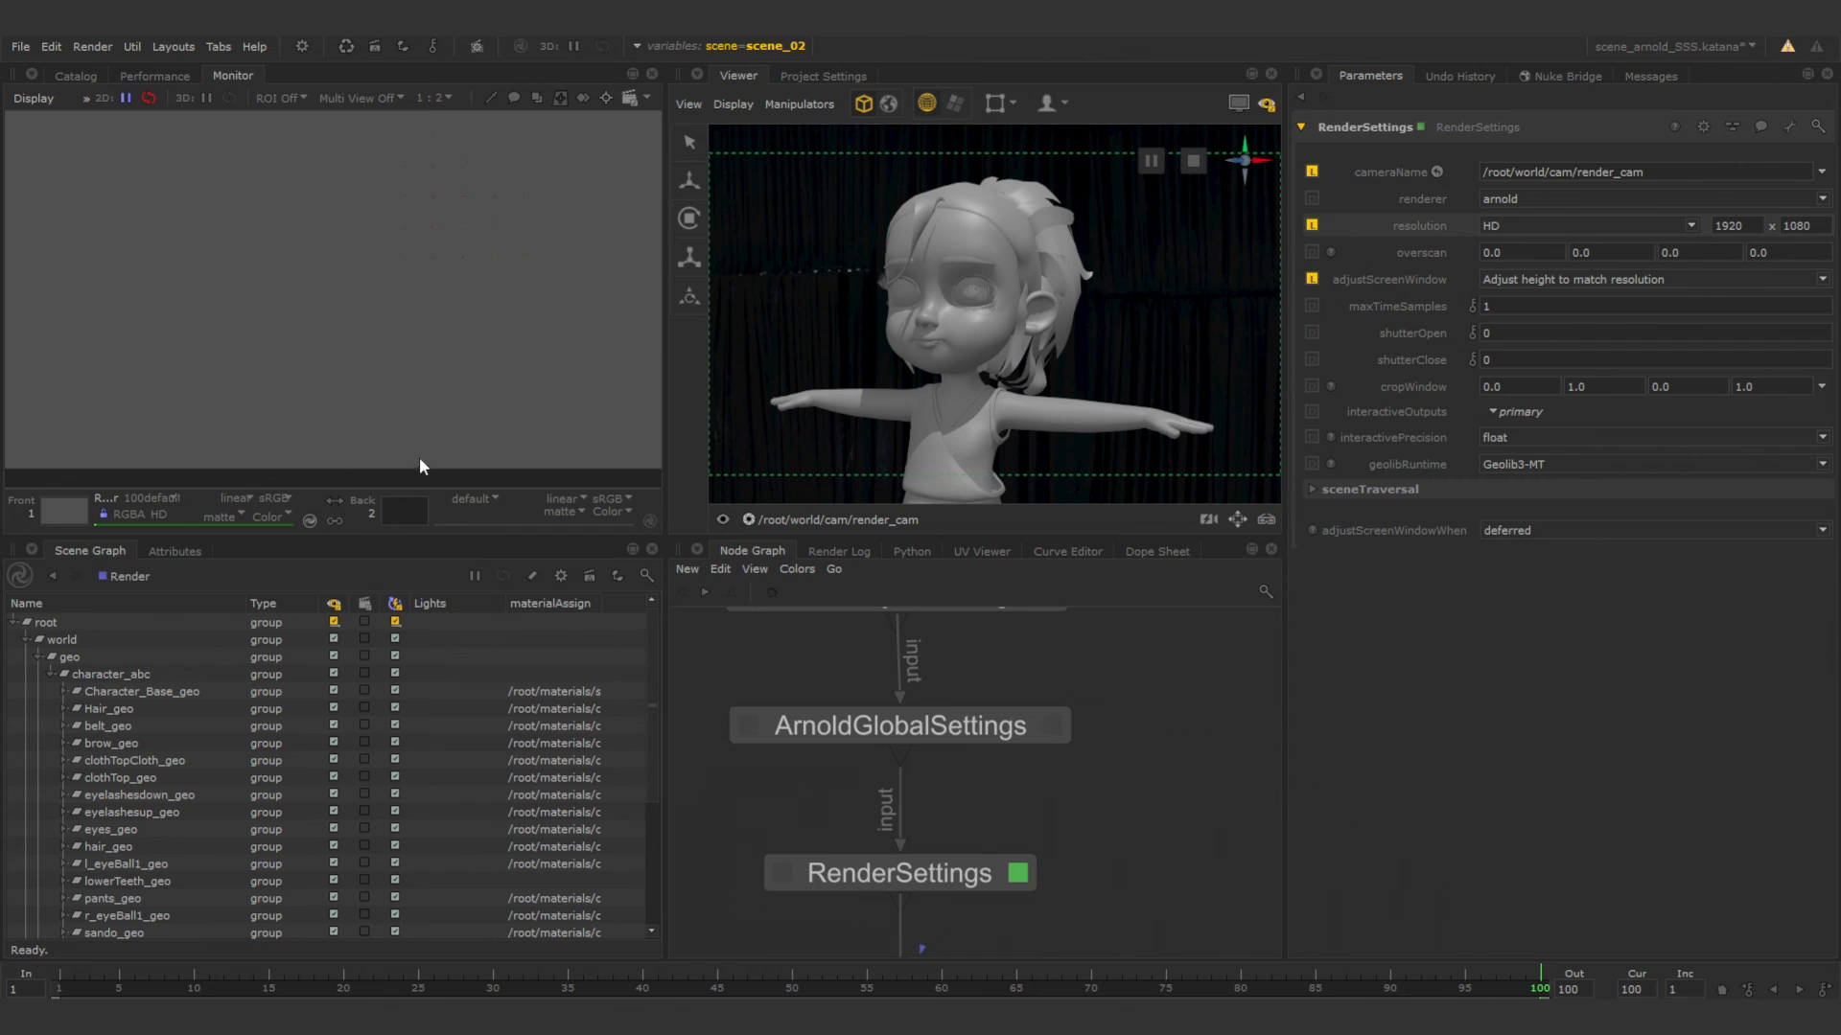
# Examine the HD render in the maximized Monitor, and restore the layout with the whole image framed.
pyautogui.press('space')
pyautogui.moveTo(659, 454); pyautogui.dragTo(1055, 711, button='middle')
pyautogui.scroll(1, 898, 608)
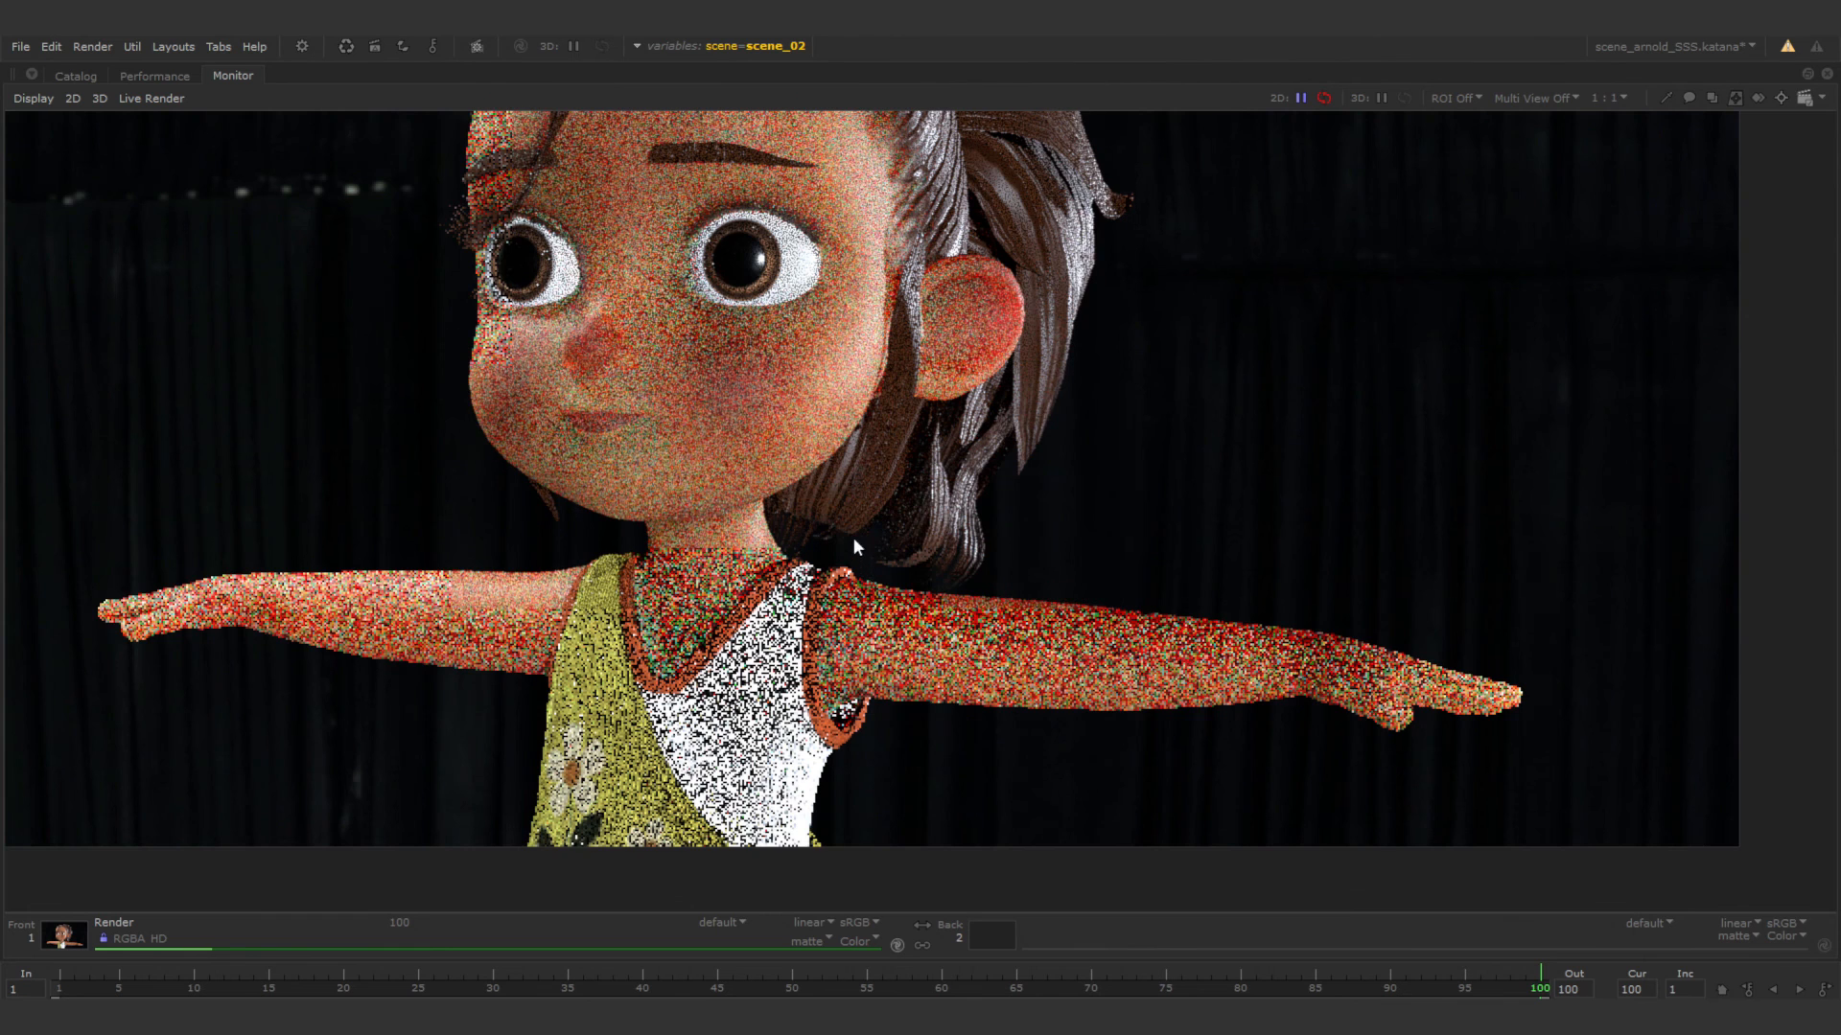
pyautogui.moveTo(853, 537); pyautogui.dragTo(906, 611, button='middle')
pyautogui.scroll(-2, 932, 556)
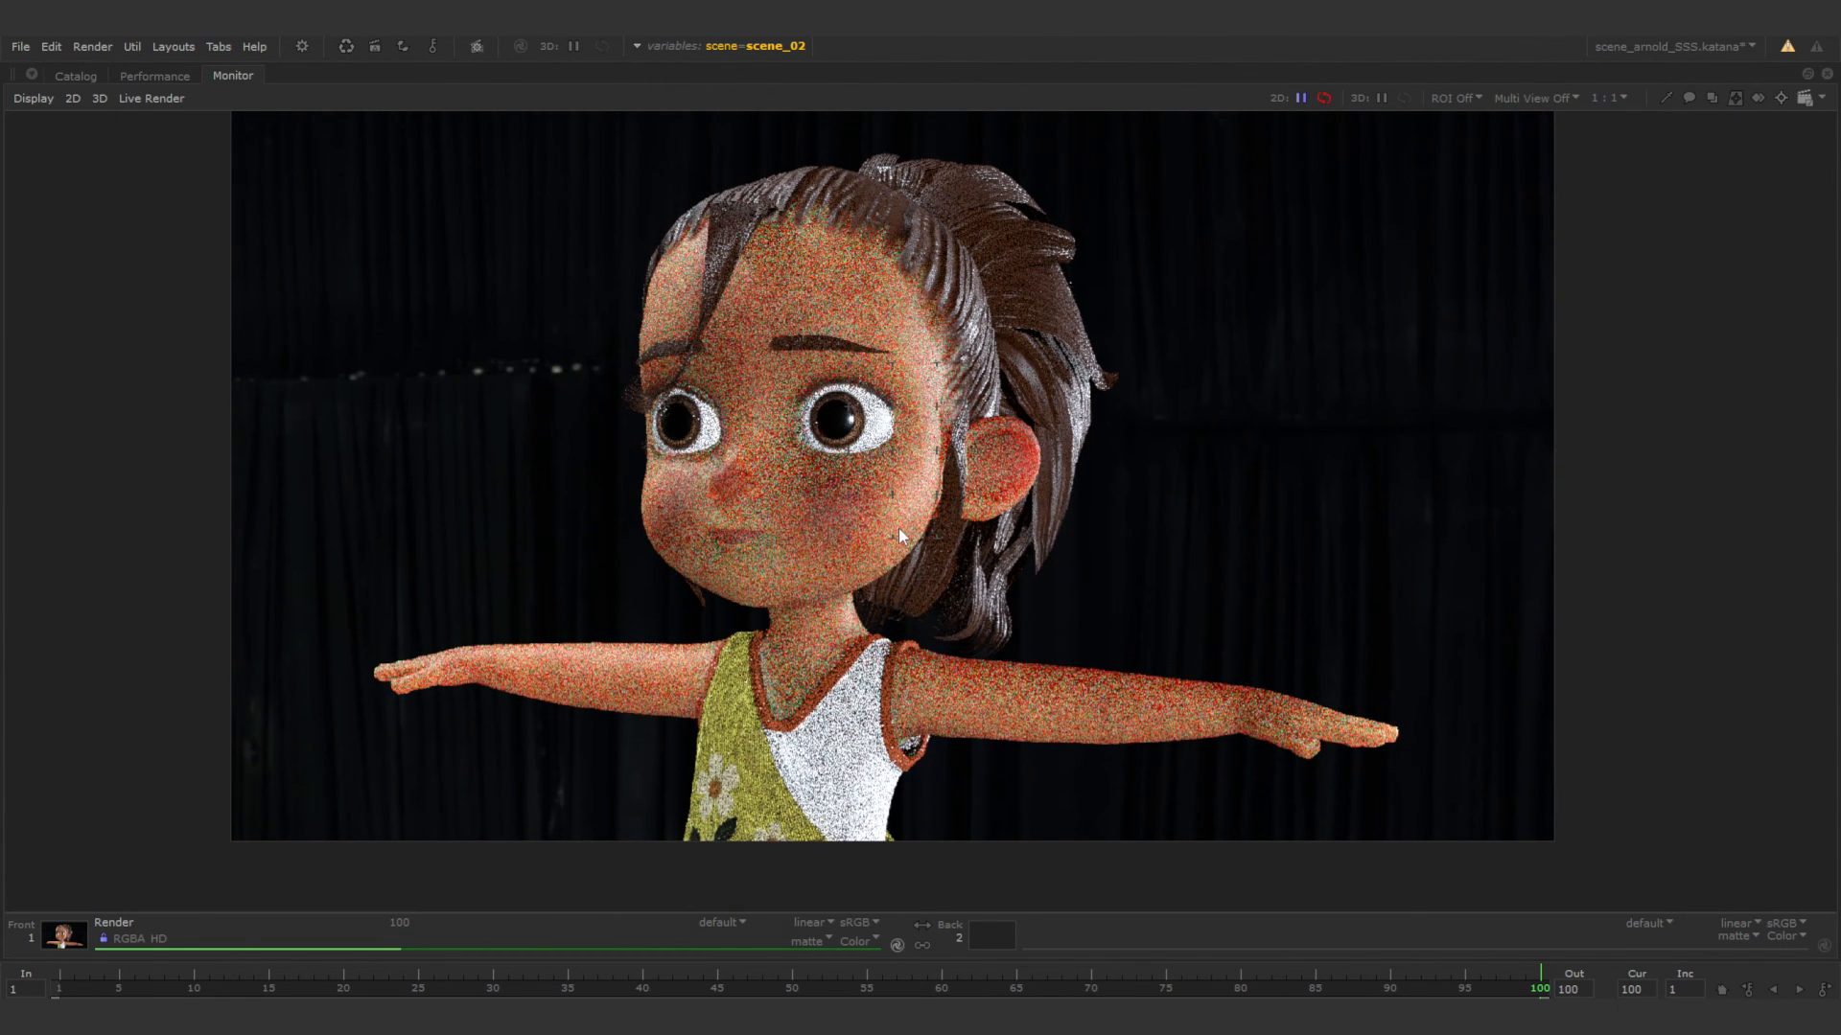
pyautogui.scroll(1, 899, 527)
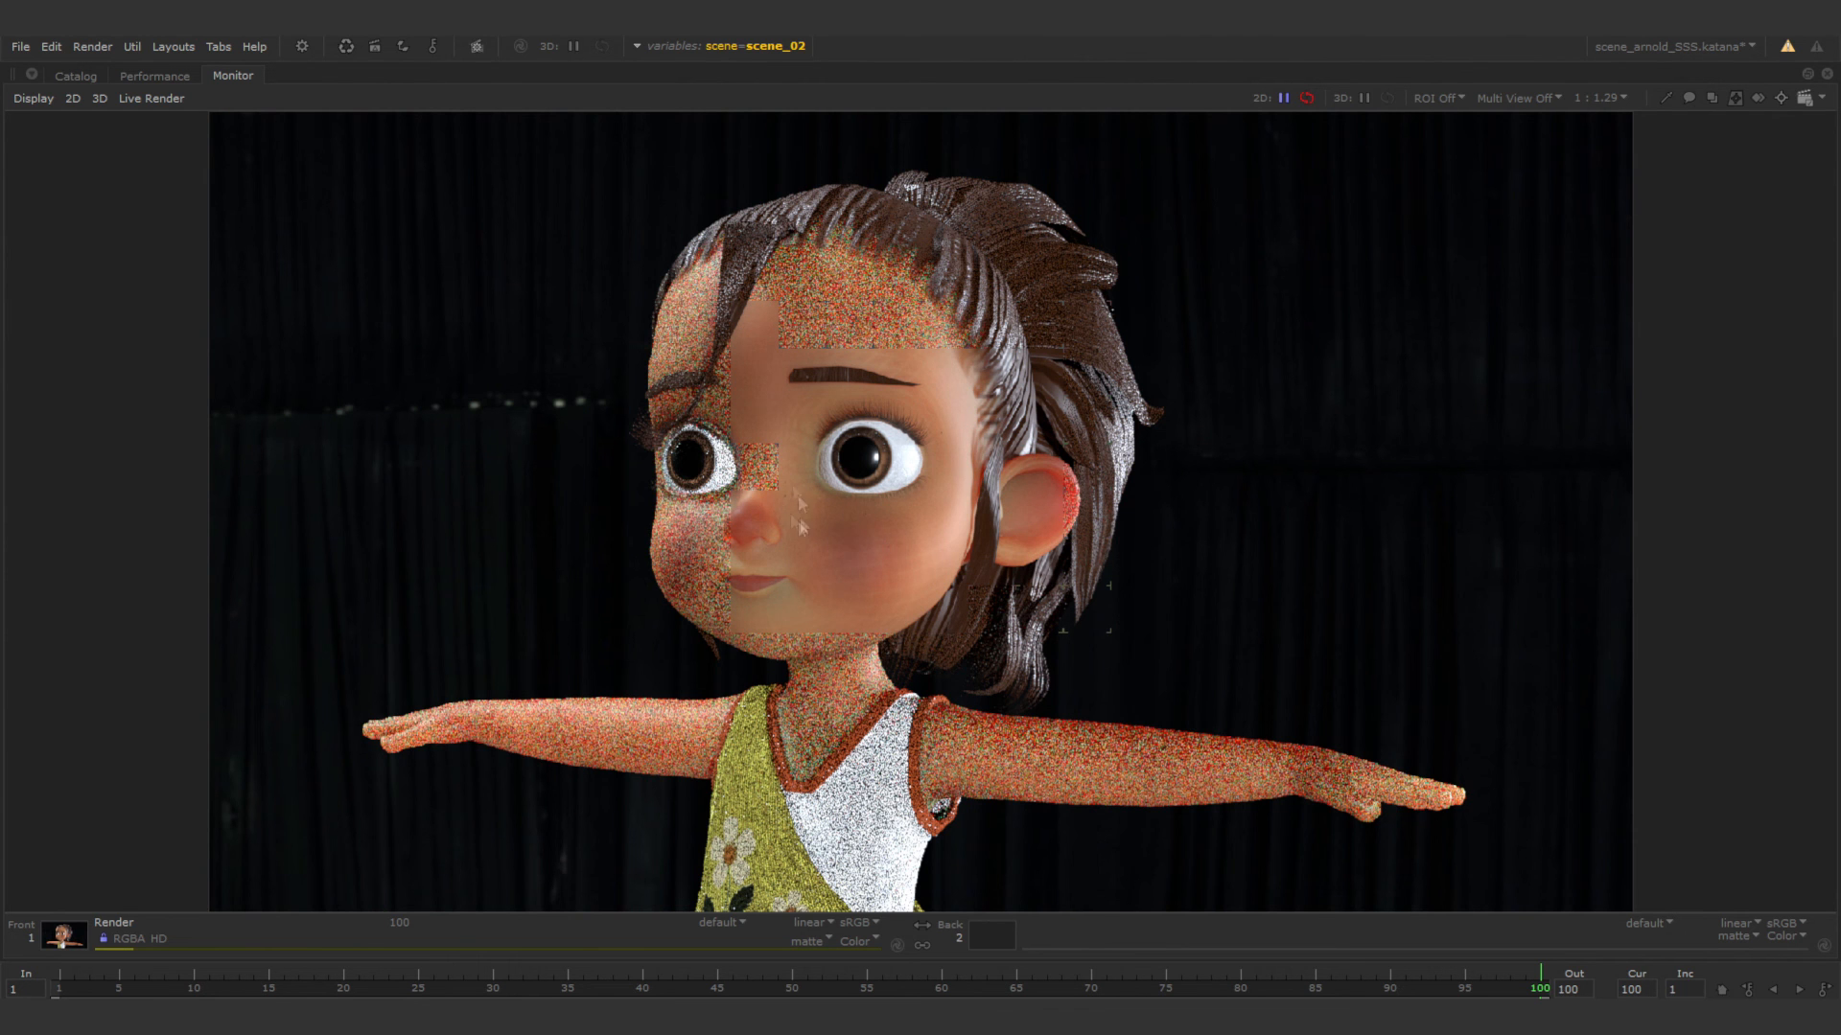
pyautogui.press('space')
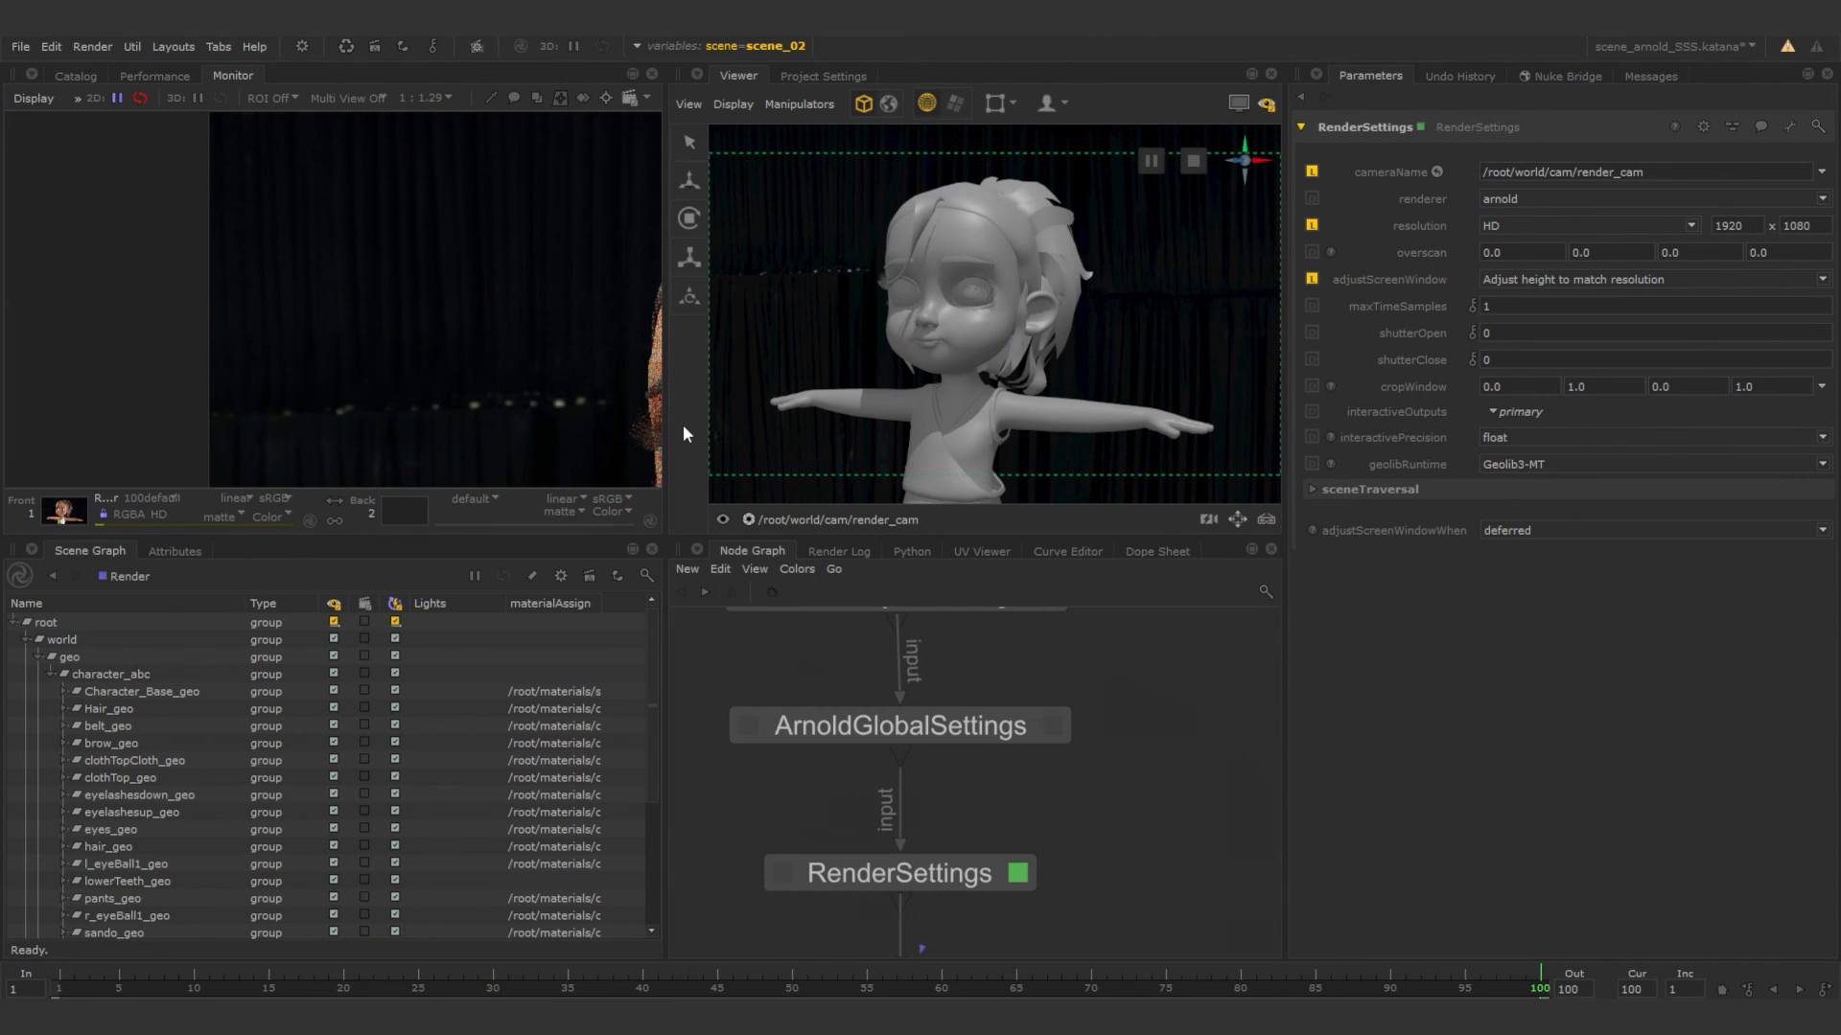
pyautogui.press('f')
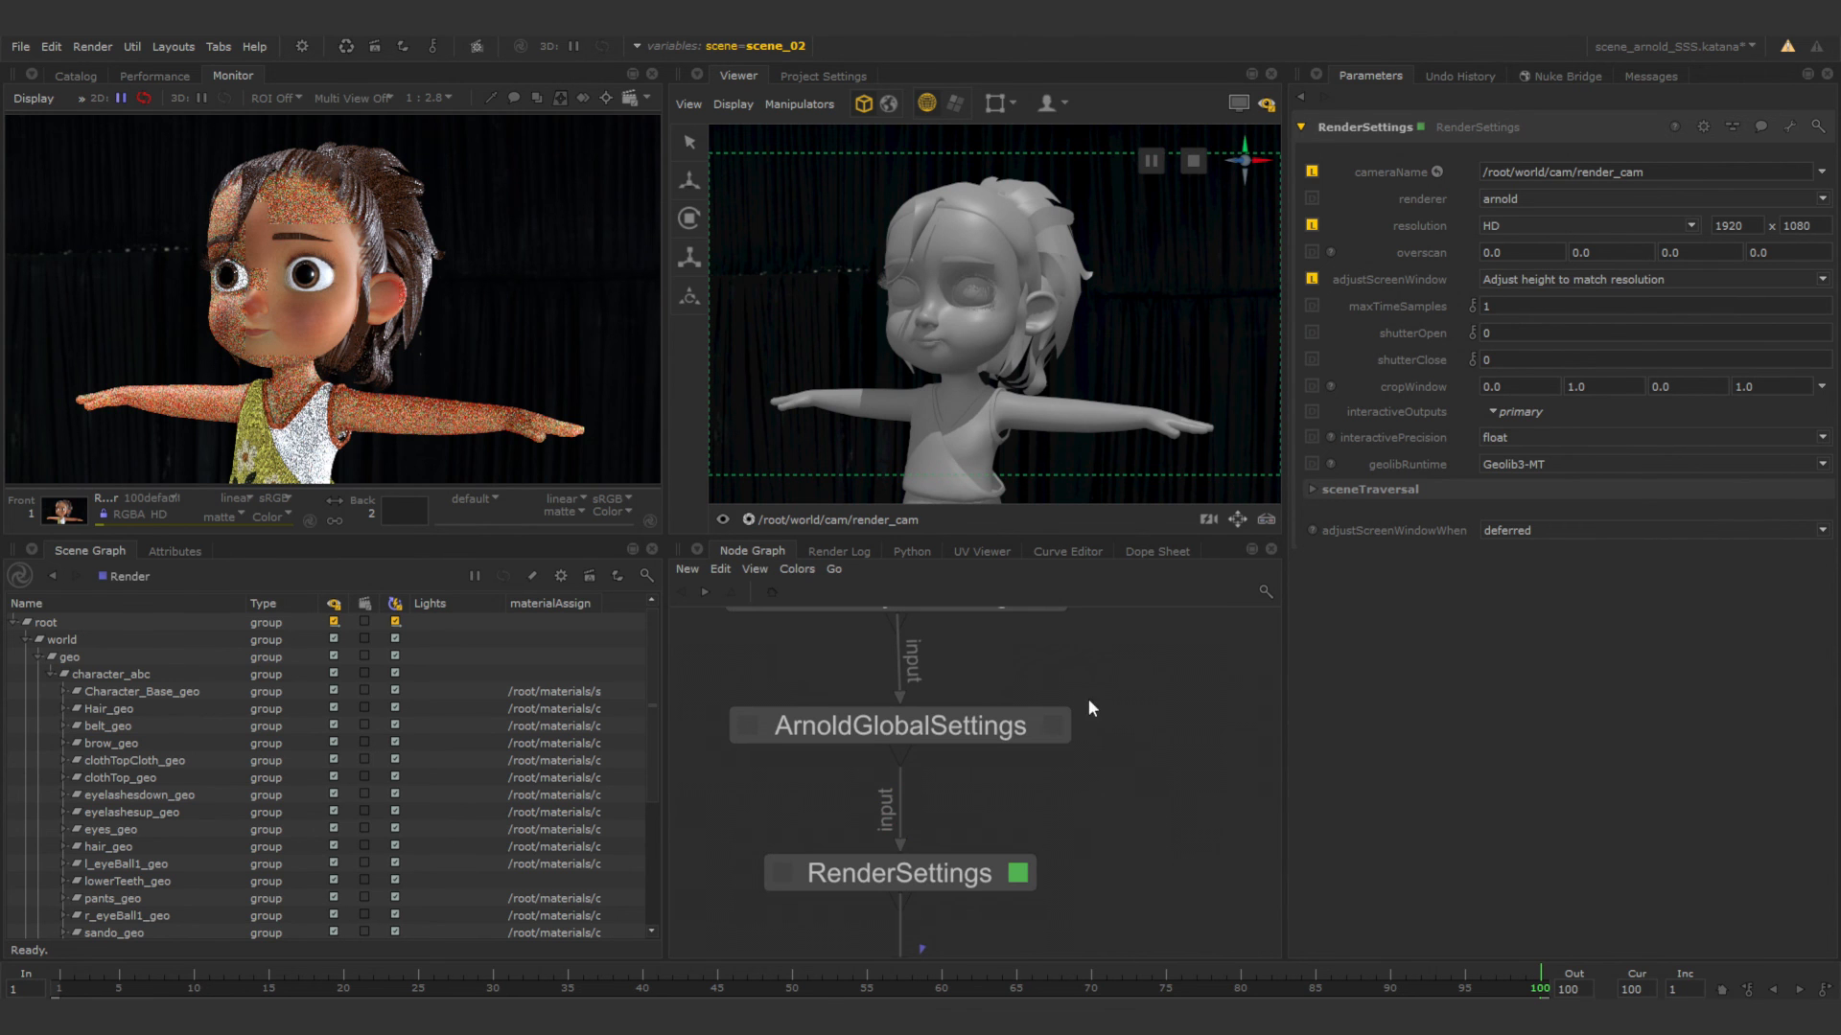
# Add all geometry groups under character_abc, from Character_Base_geo to upperTeeth_geo, to the CEL paths of ArnoldObjectSettings.
pyautogui.moveTo(1089, 700); pyautogui.dragTo(1100, 809, button='middle')
pyautogui.scroll(-3, 1088, 782)
pyautogui.scroll(3, 1073, 741)
pyautogui.click(1073, 741)
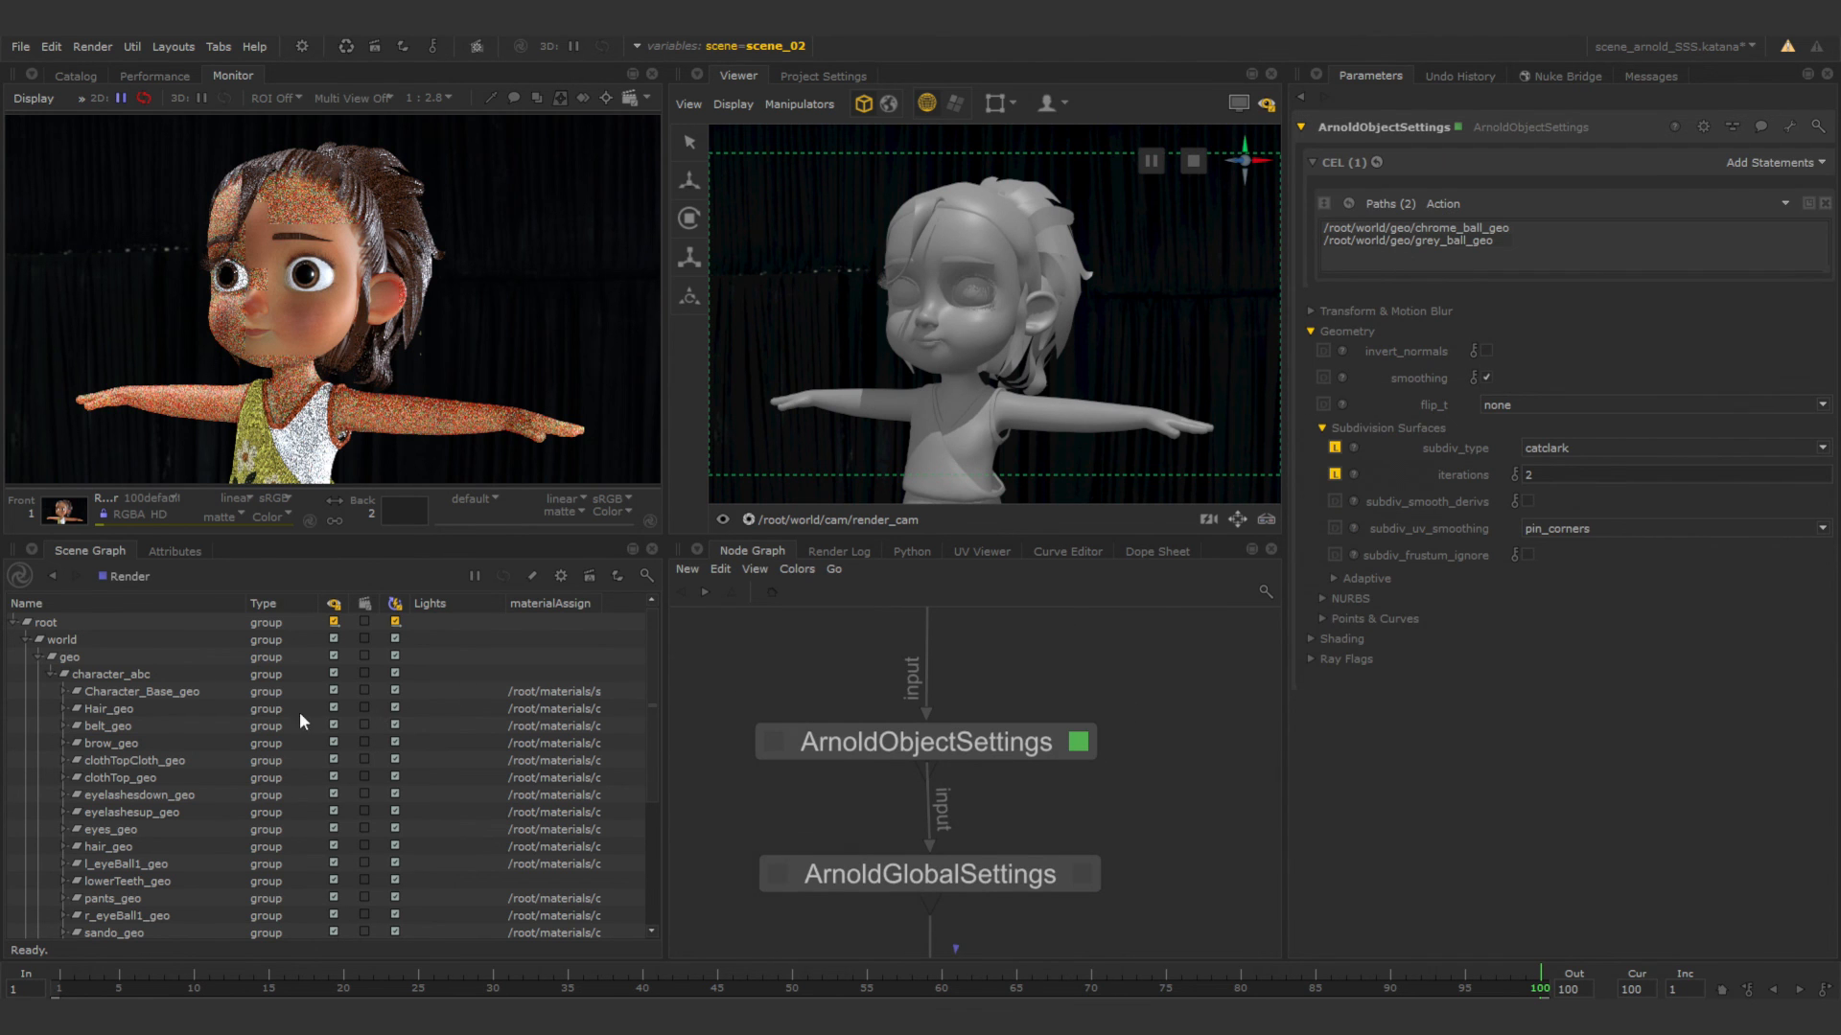
pyautogui.click(190, 692)
pyautogui.scroll(-1, 178, 743)
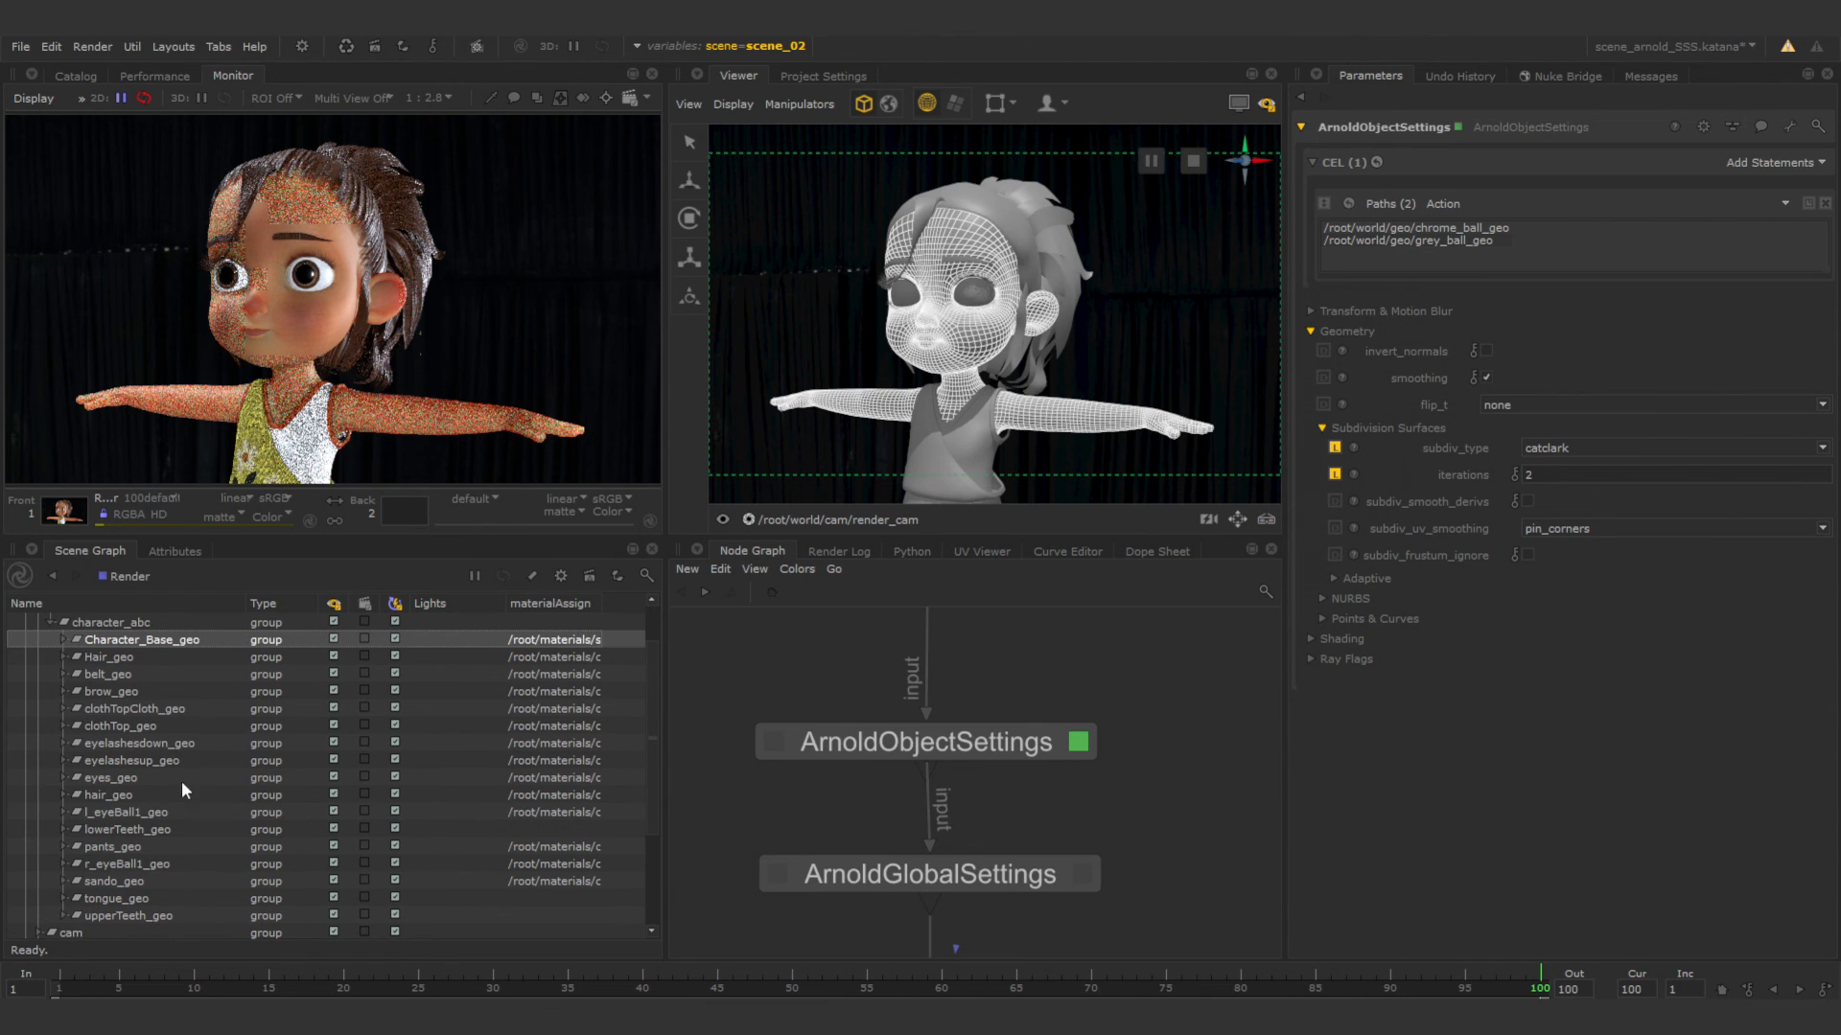
pyautogui.keyDown('shift'); pyautogui.click(159, 916); pyautogui.keyUp('shift')
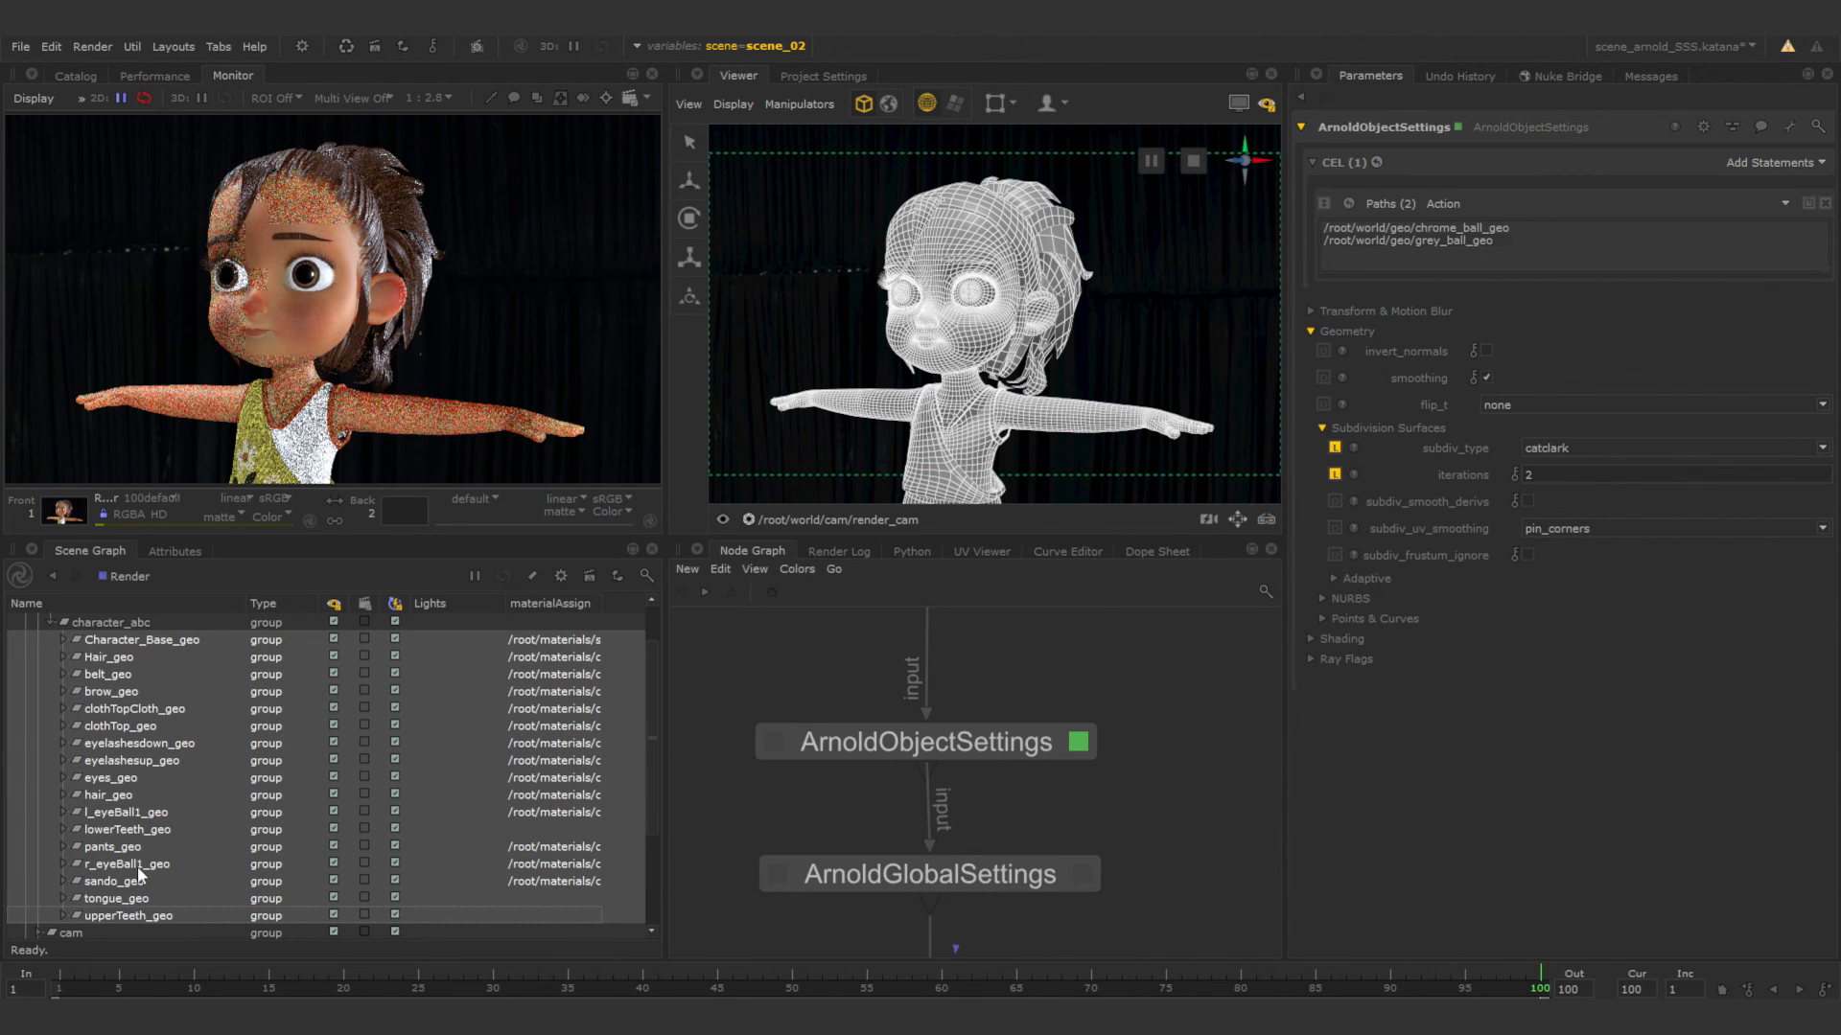
pyautogui.moveTo(136, 866); pyautogui.dragTo(1424, 255)
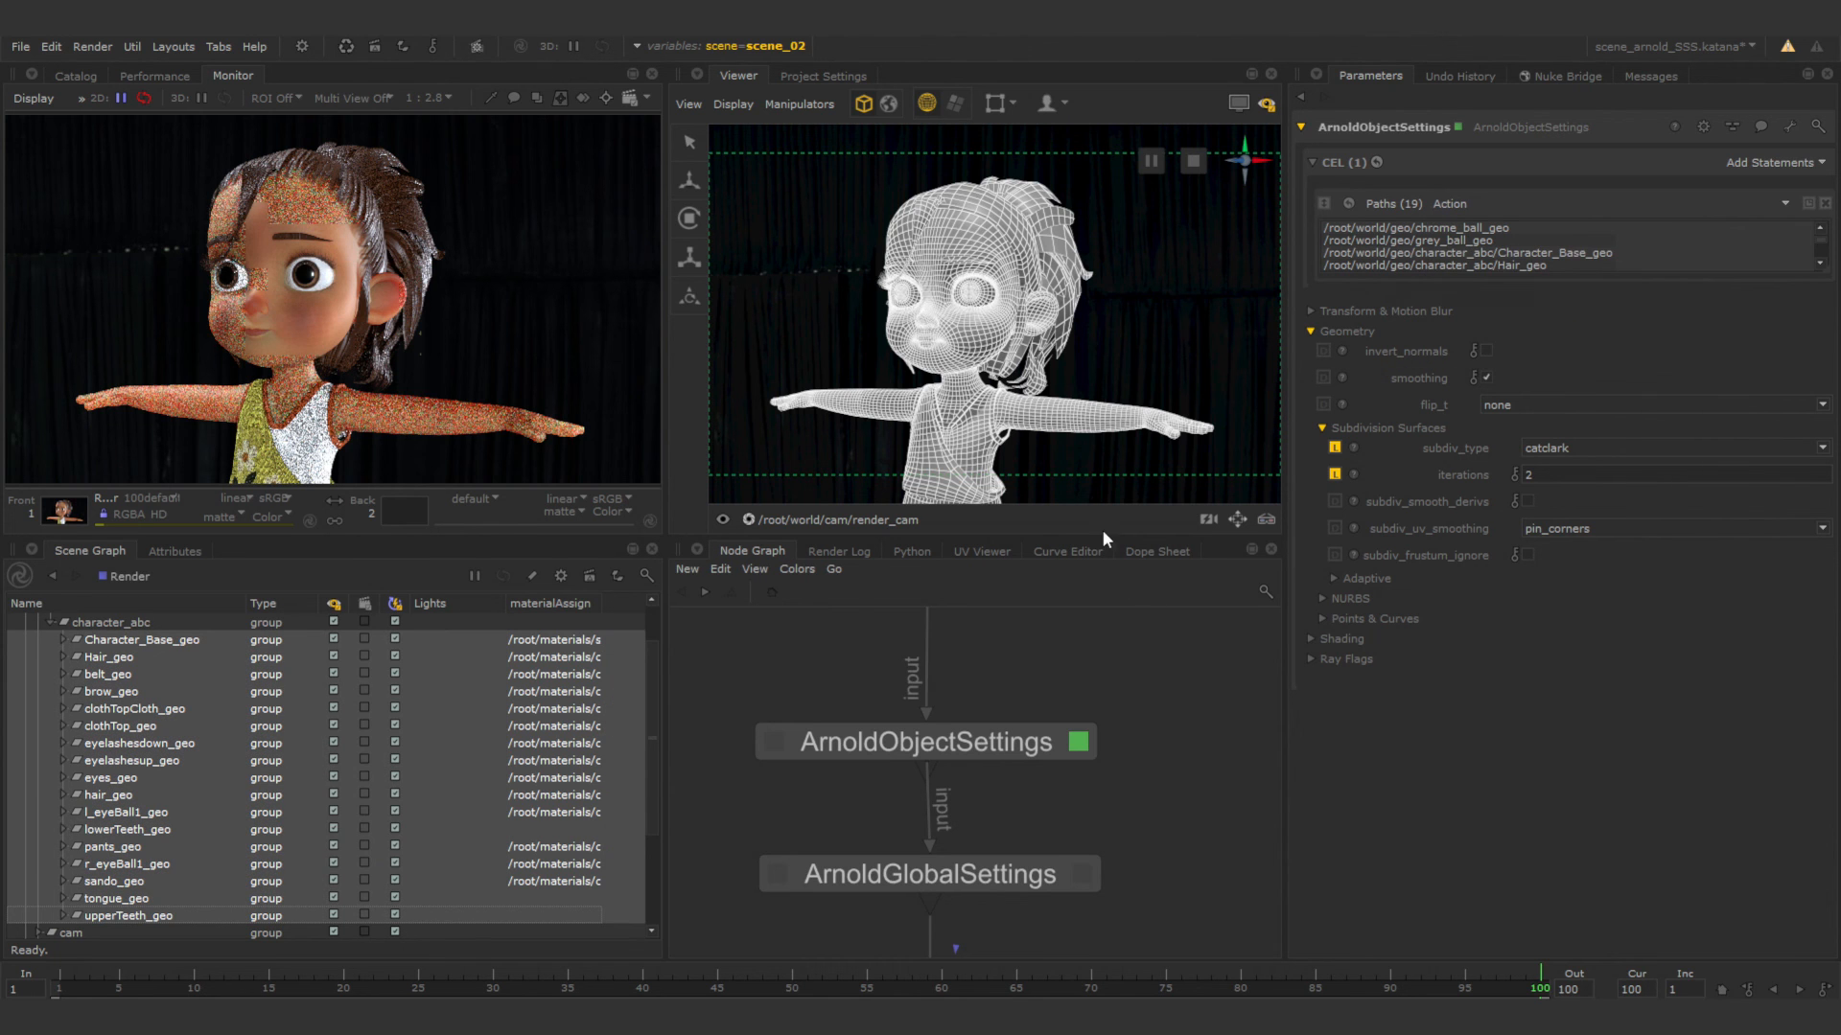
pyautogui.click(1109, 469)
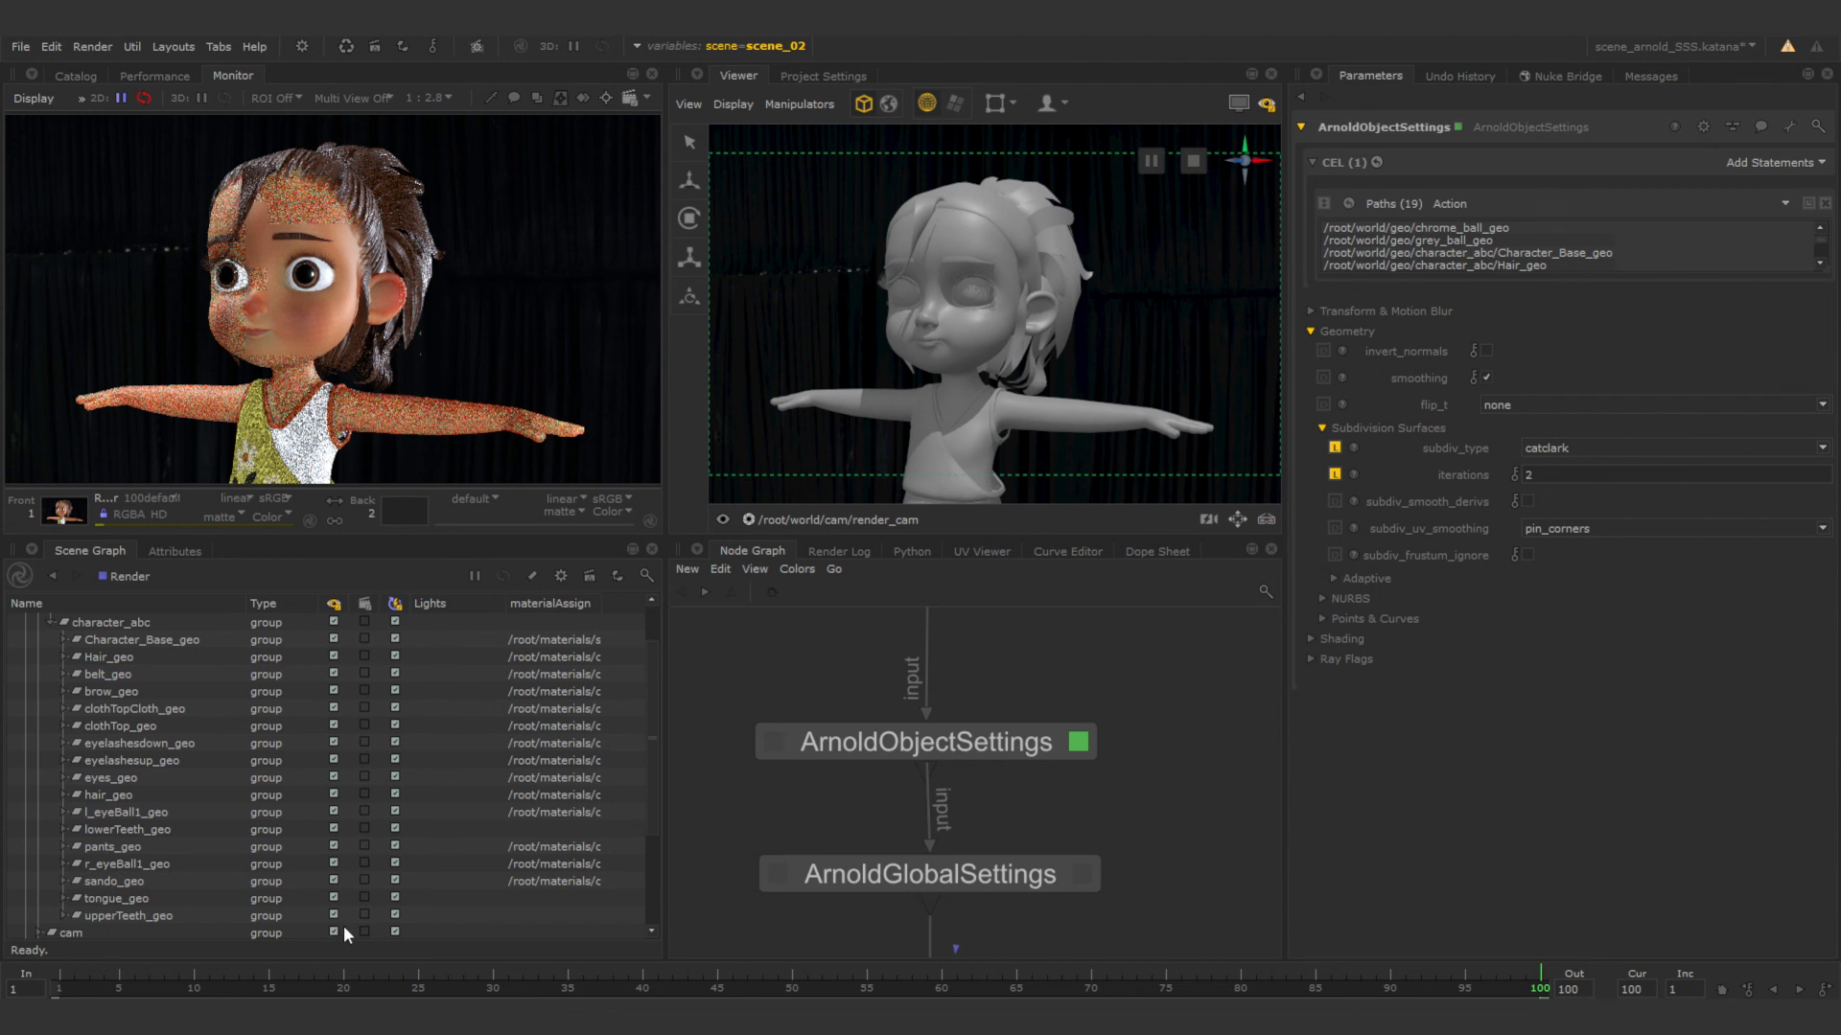
# Maximize the Monitor and examine the finished render of the character.
pyautogui.press('space')
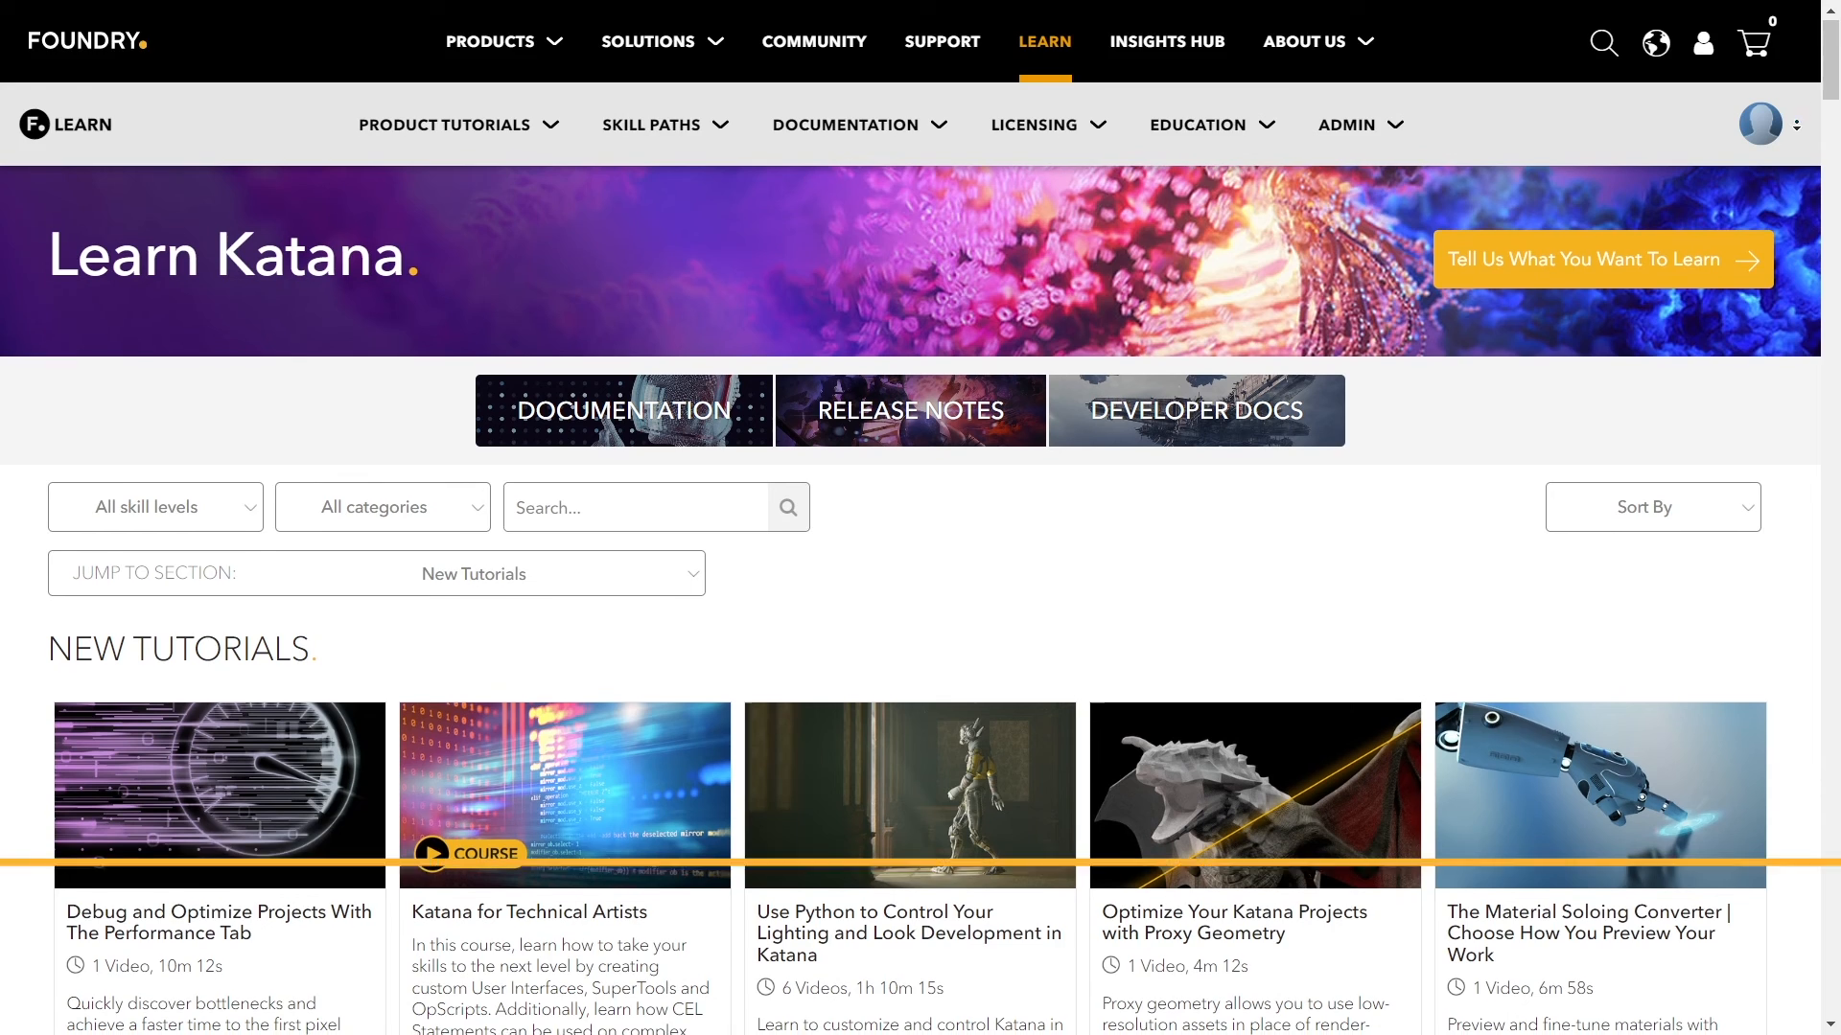
pyautogui.scroll(-7, 920, 479)
pyautogui.scroll(-13, 1793, 166)
pyautogui.scroll(-6, 1793, 165)
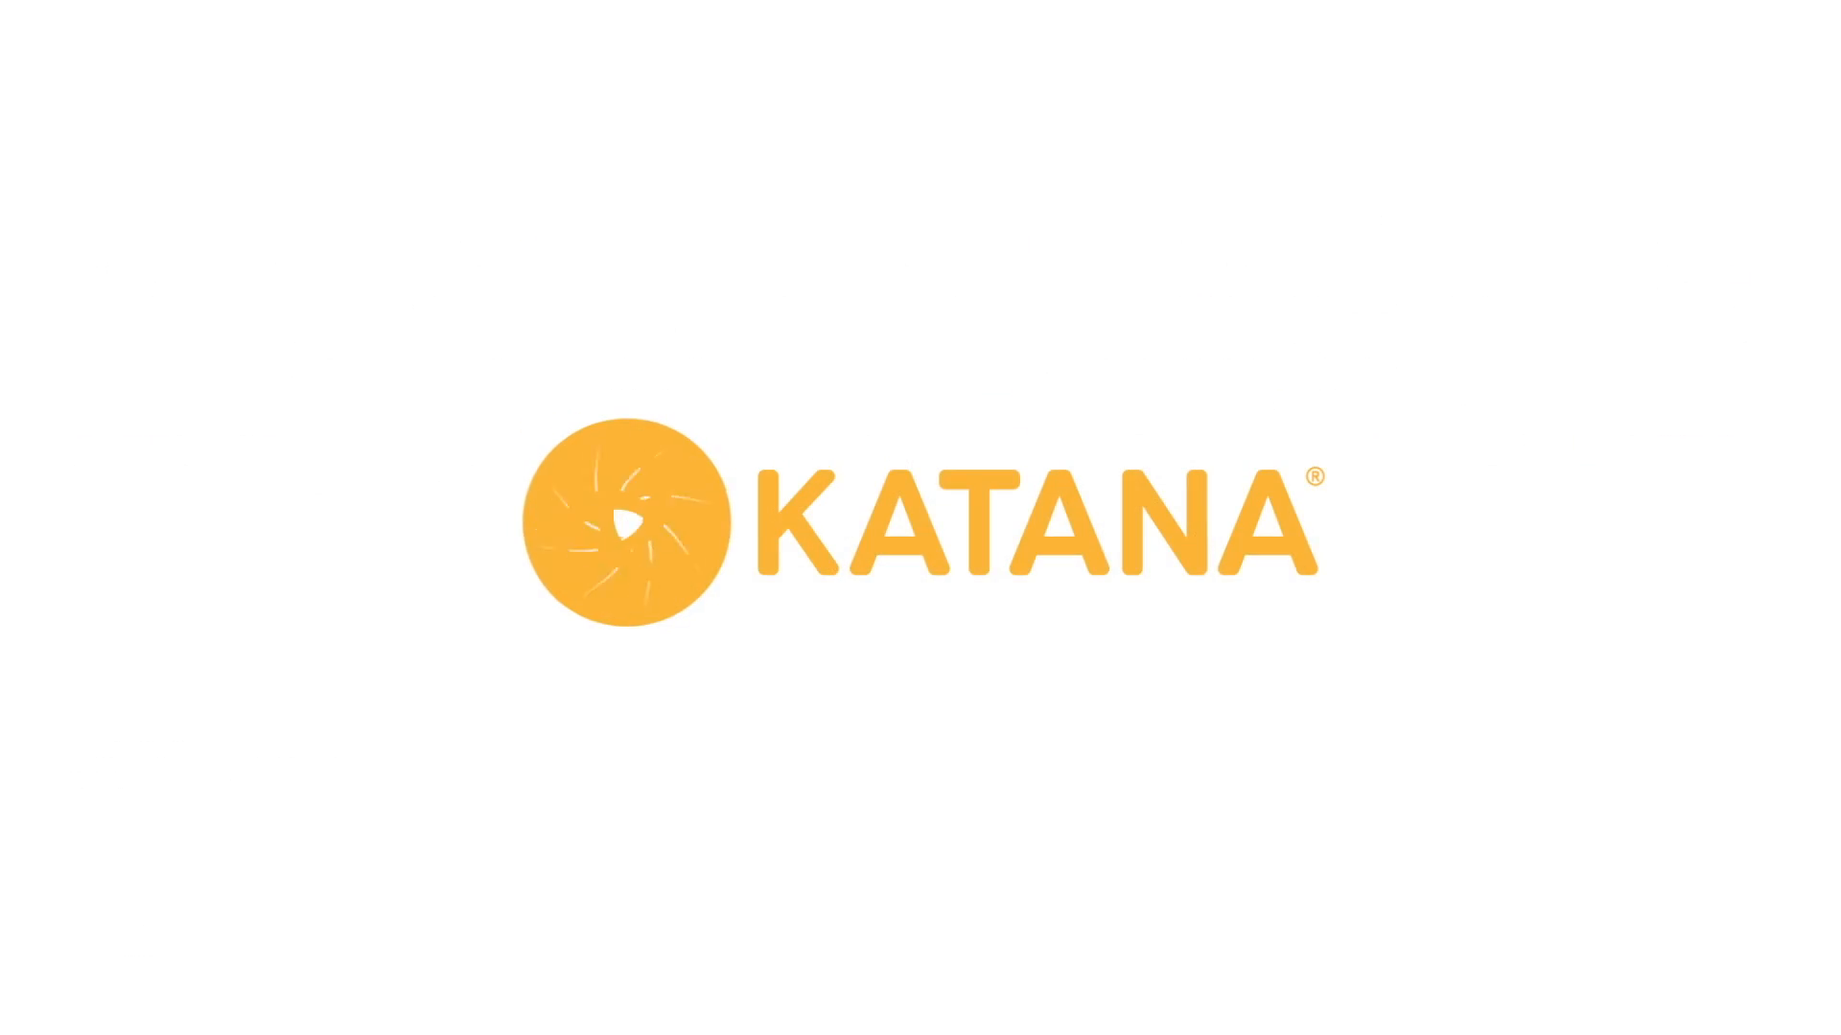